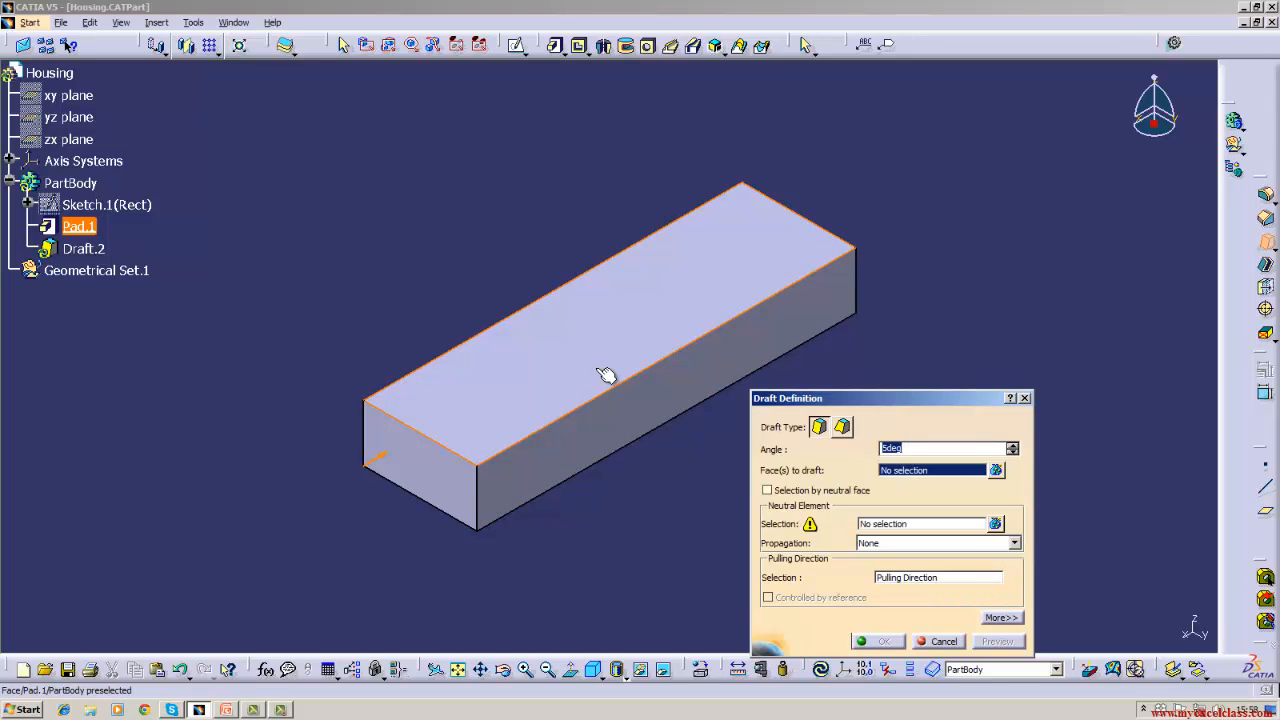
Draft the block's top face by 5 degrees, using the near end face as the neutral element
click(606, 374)
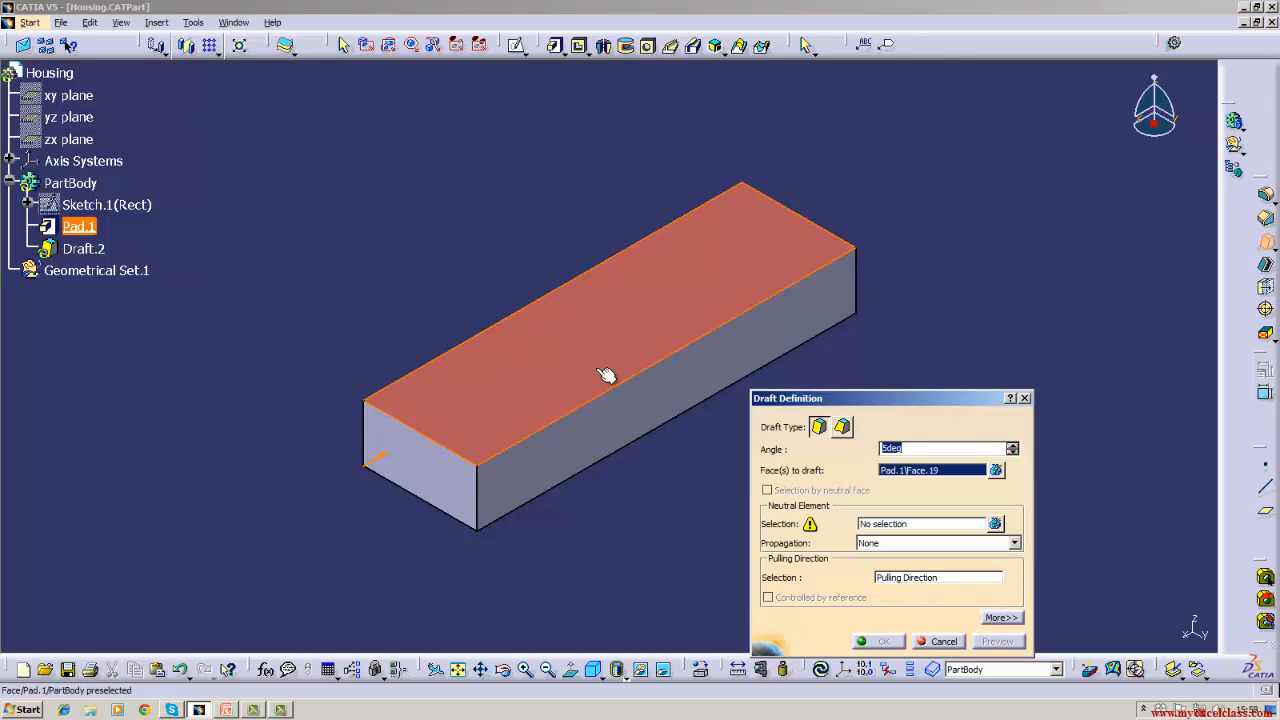
click(931, 528)
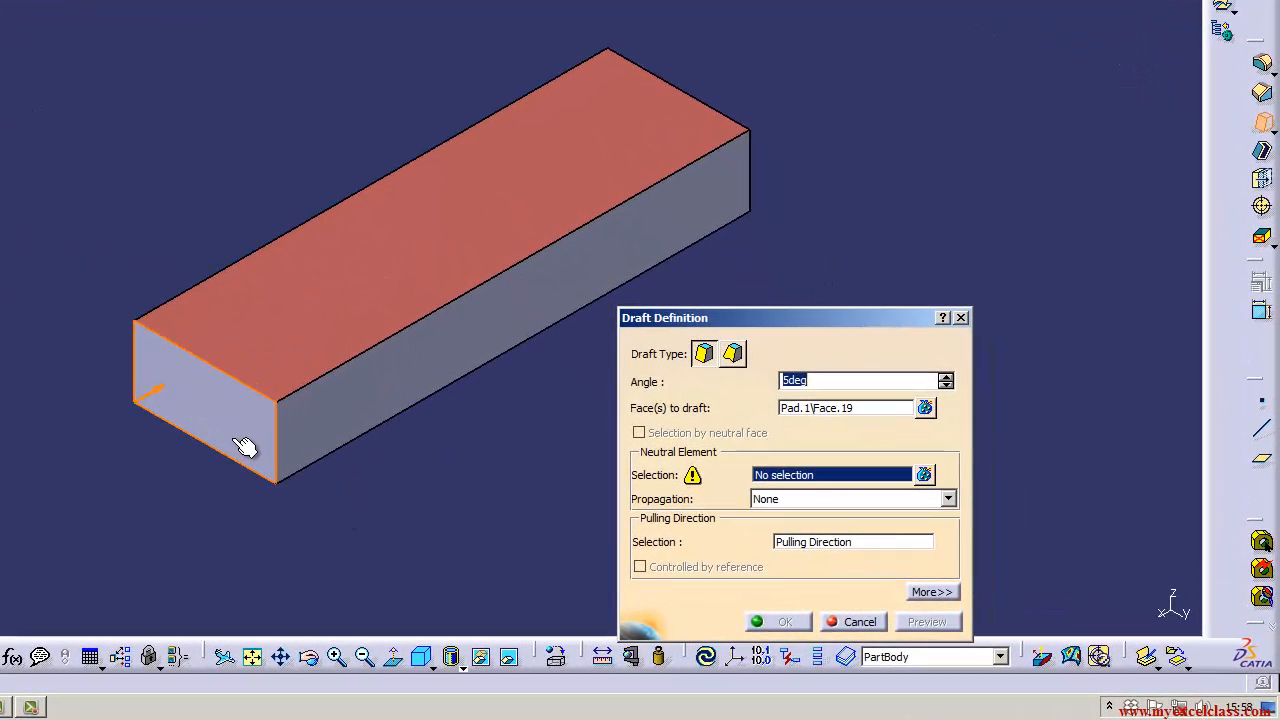
click(442, 498)
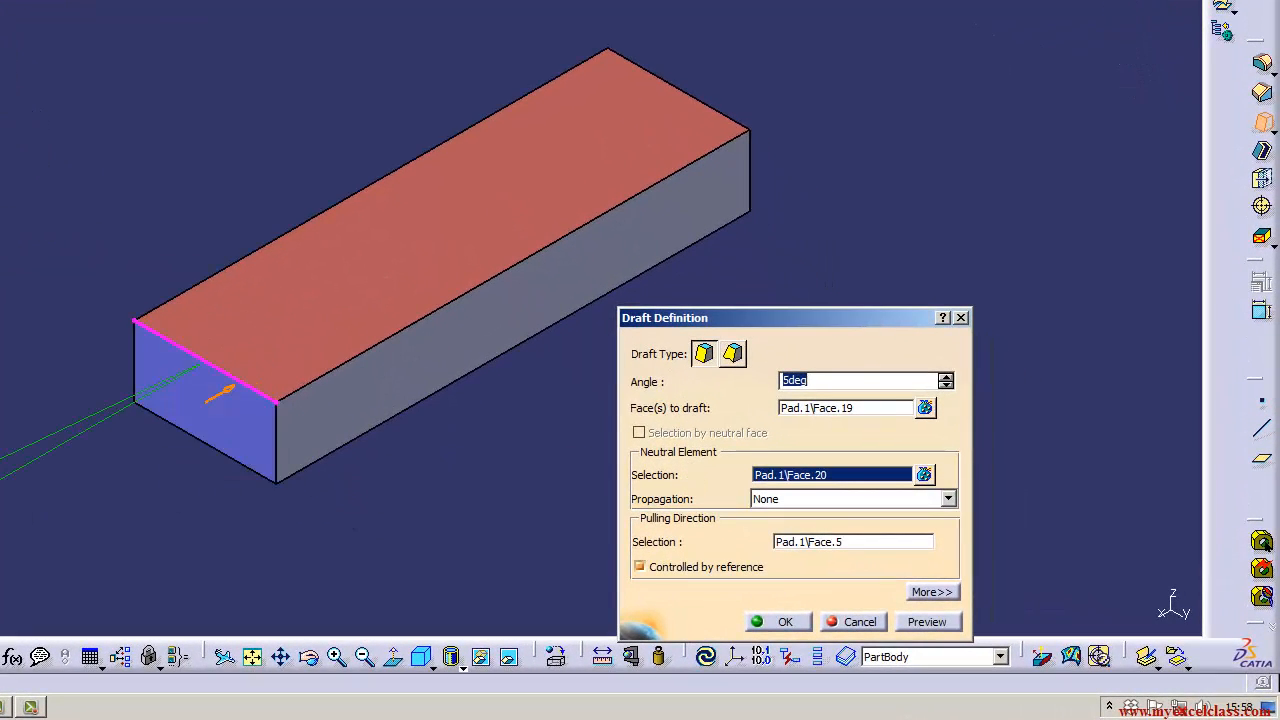
click(785, 622)
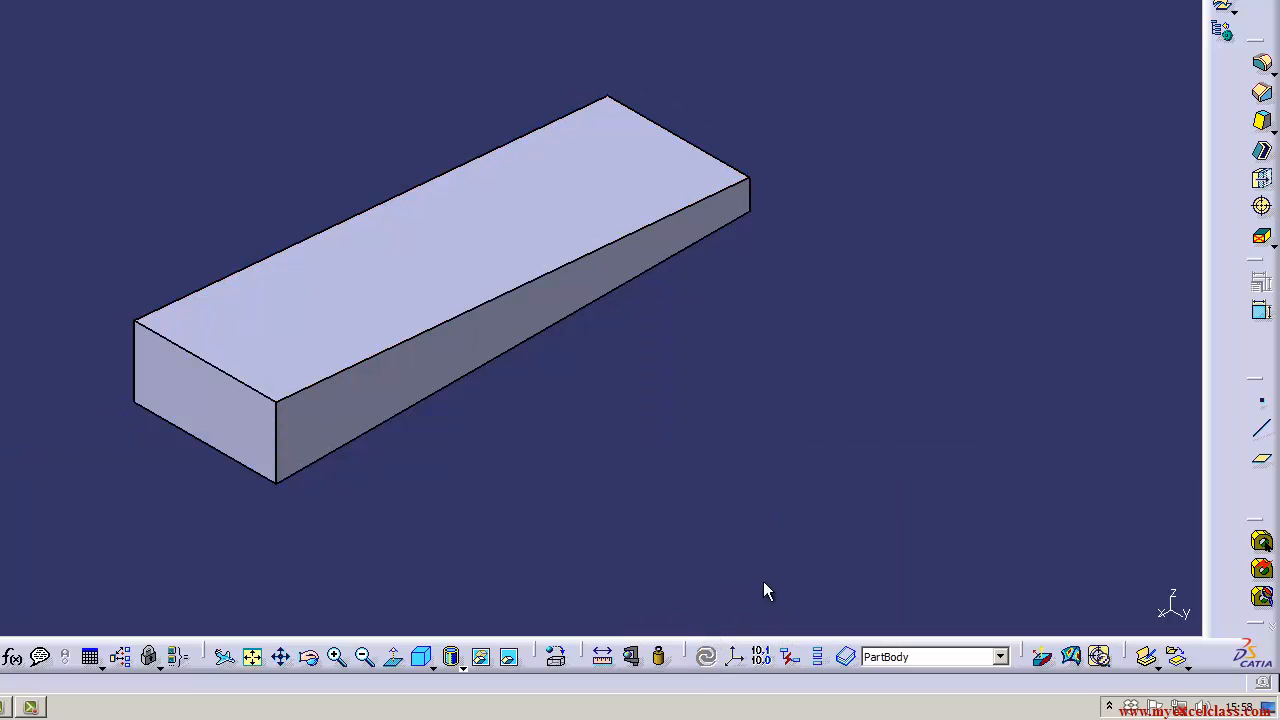
Add the block's long visible side face to the faces tapered by the existing draft
double_click(2, 300)
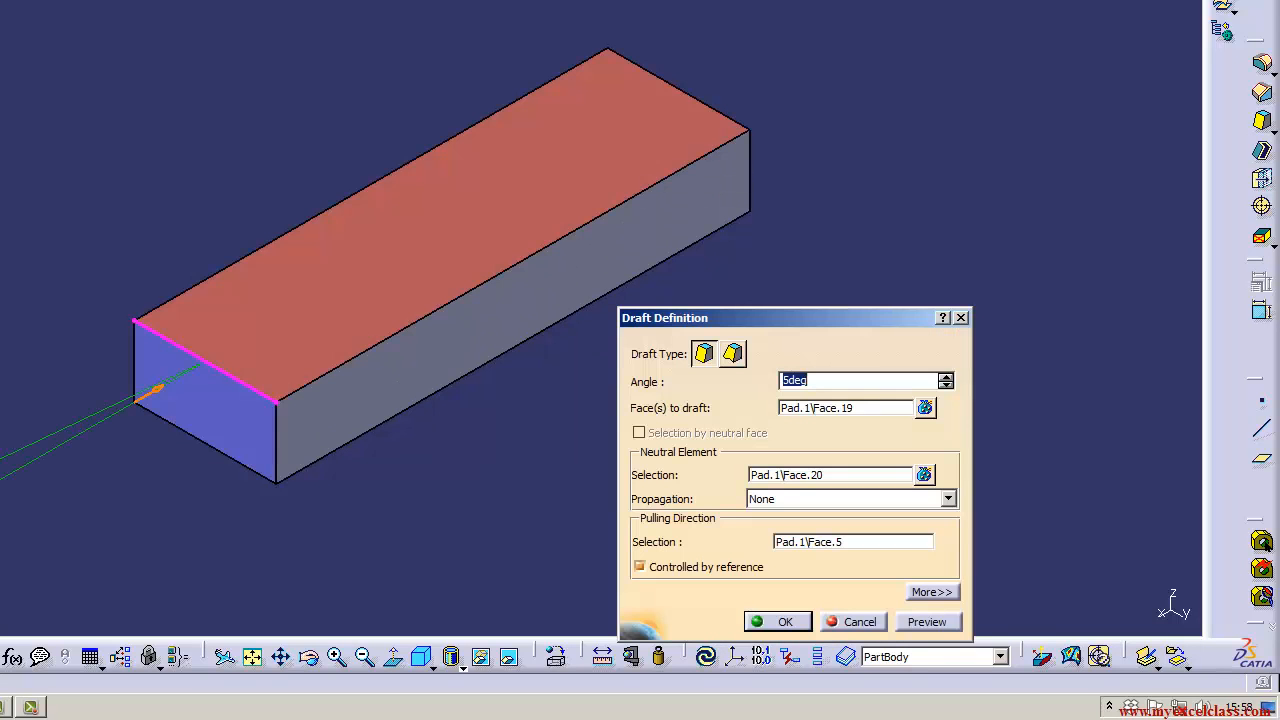
click(840, 409)
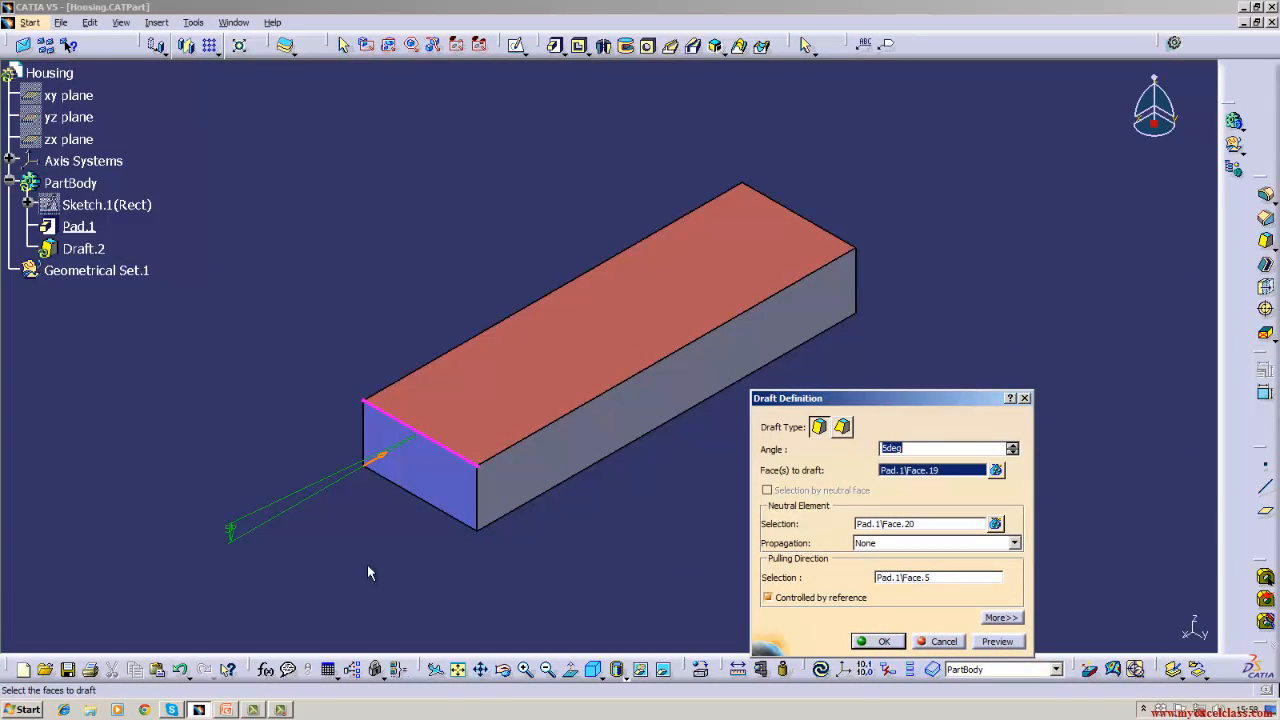
click(515, 483)
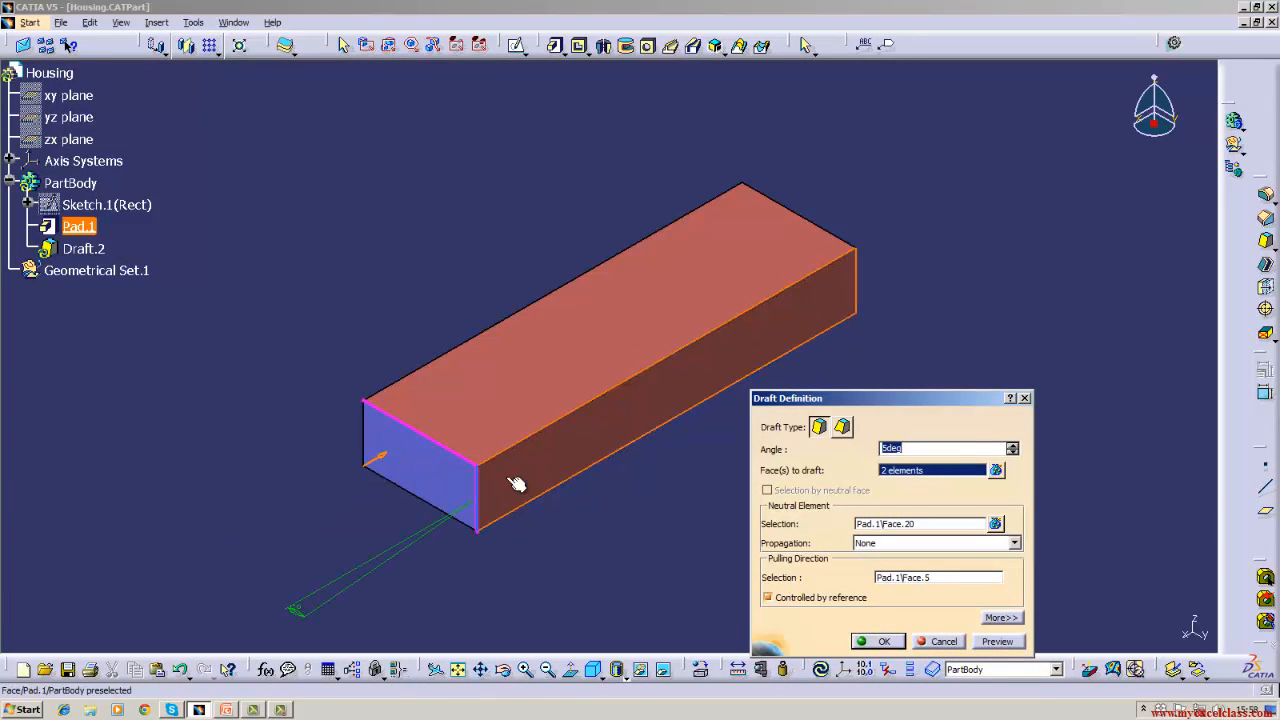
click(884, 642)
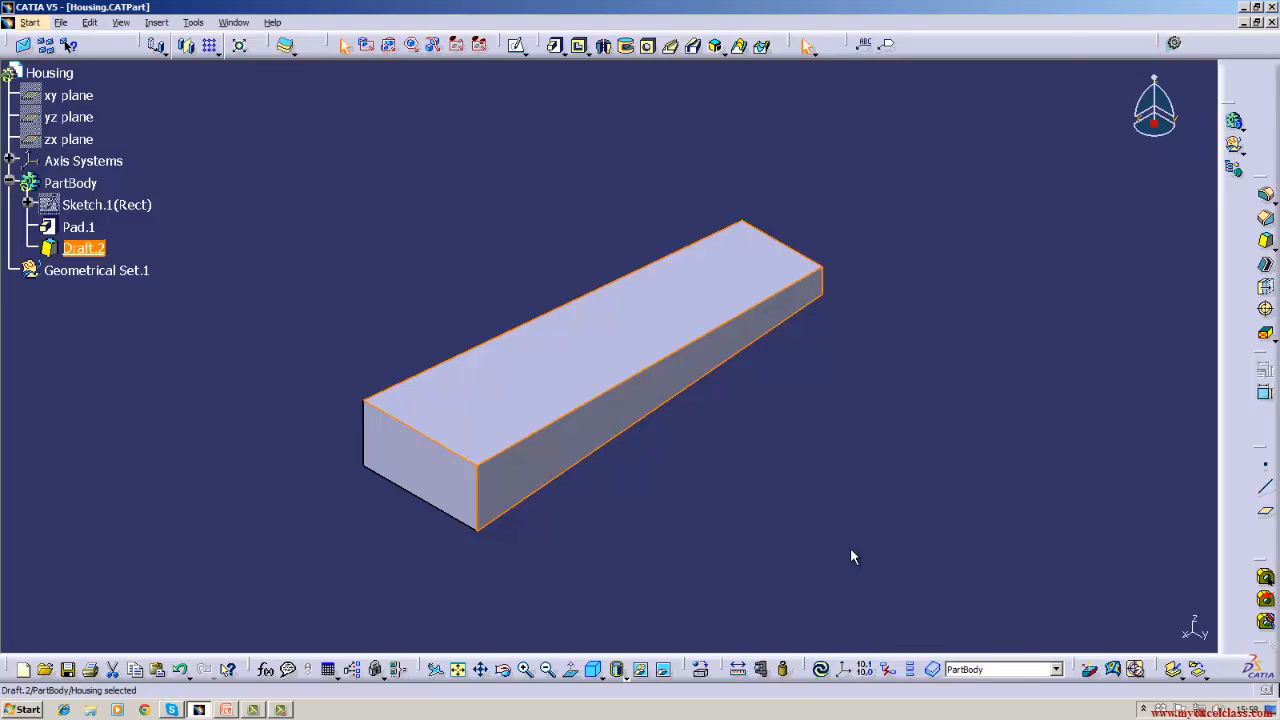
Inspect the drafted block in the front, top and right views, and return to the isometric view
click(622, 677)
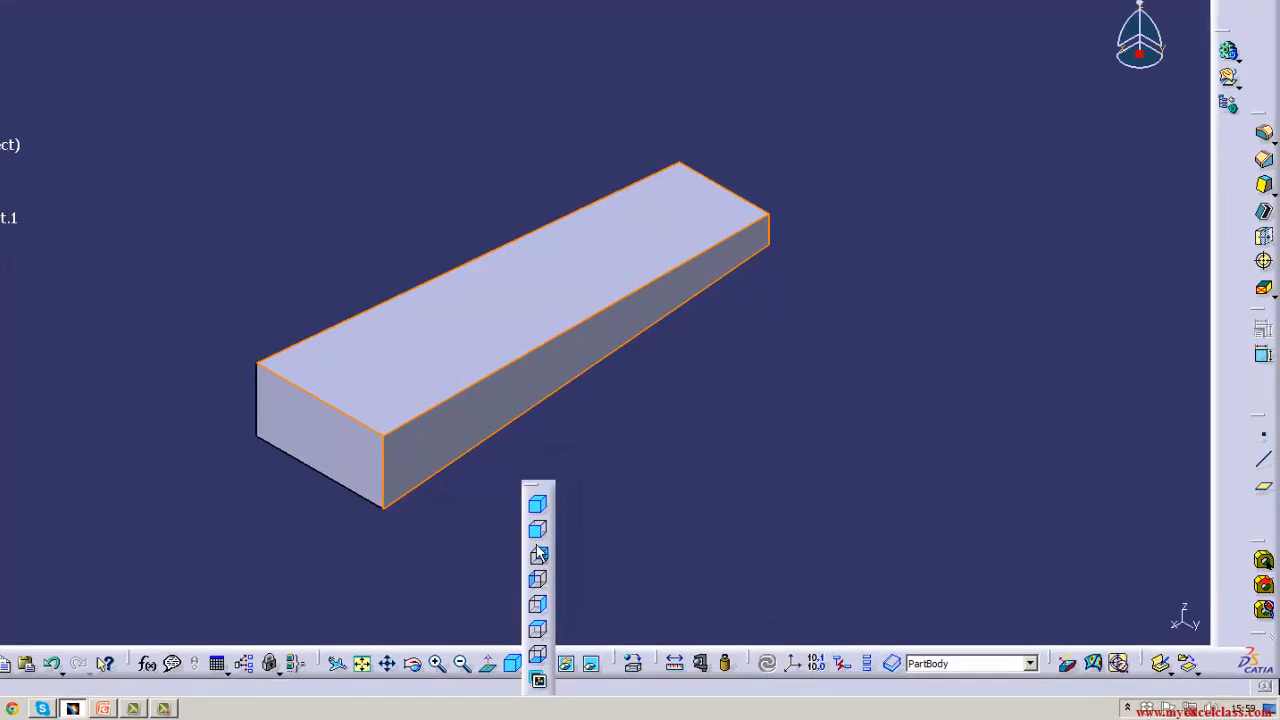
click(538, 553)
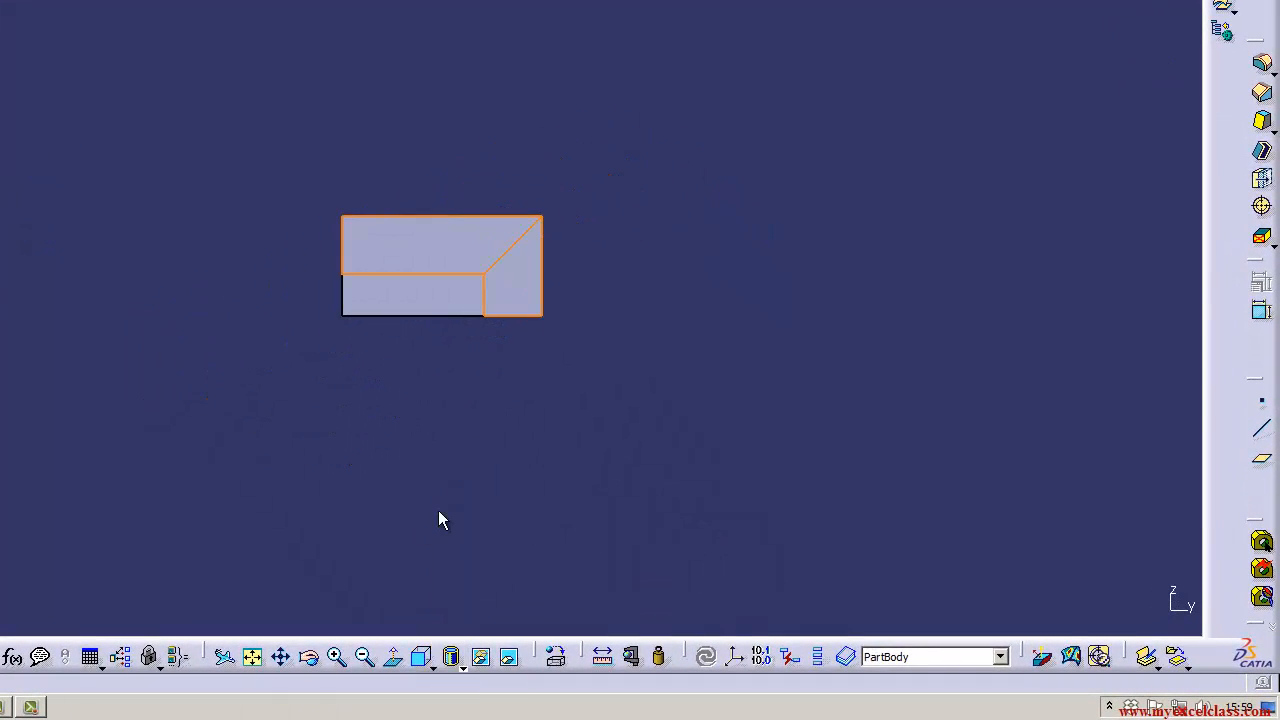
click(428, 658)
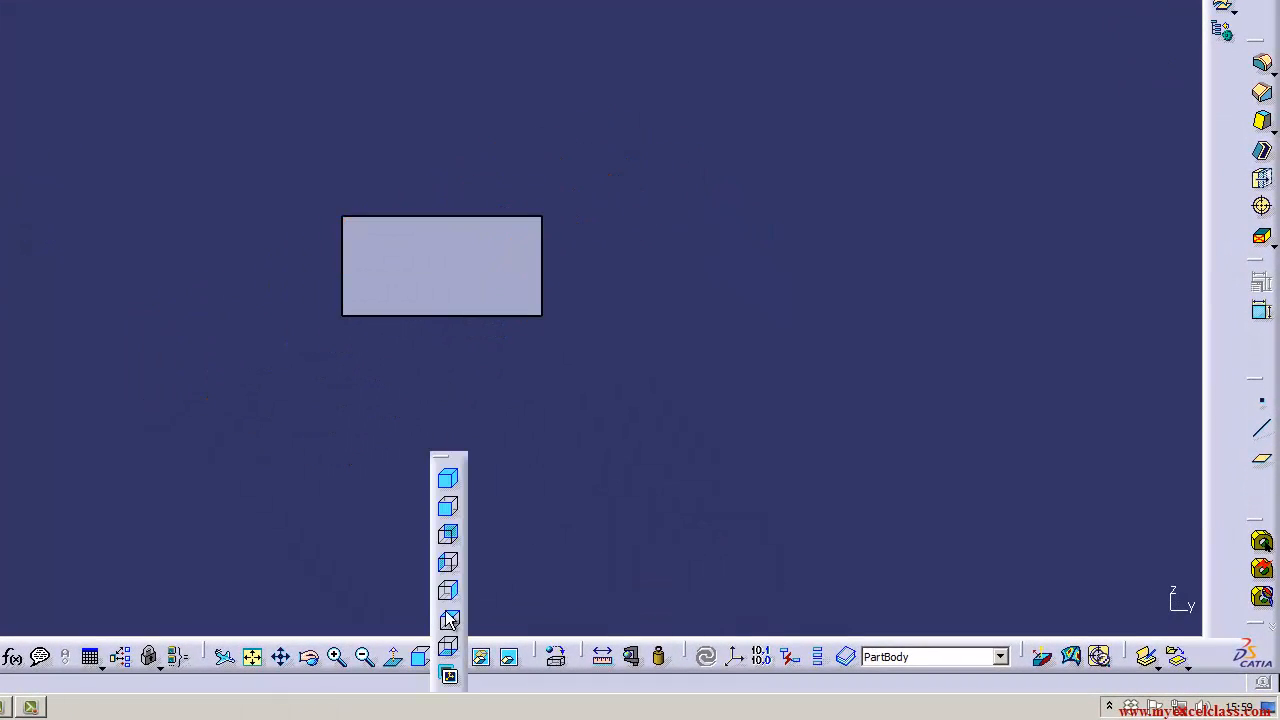
click(448, 620)
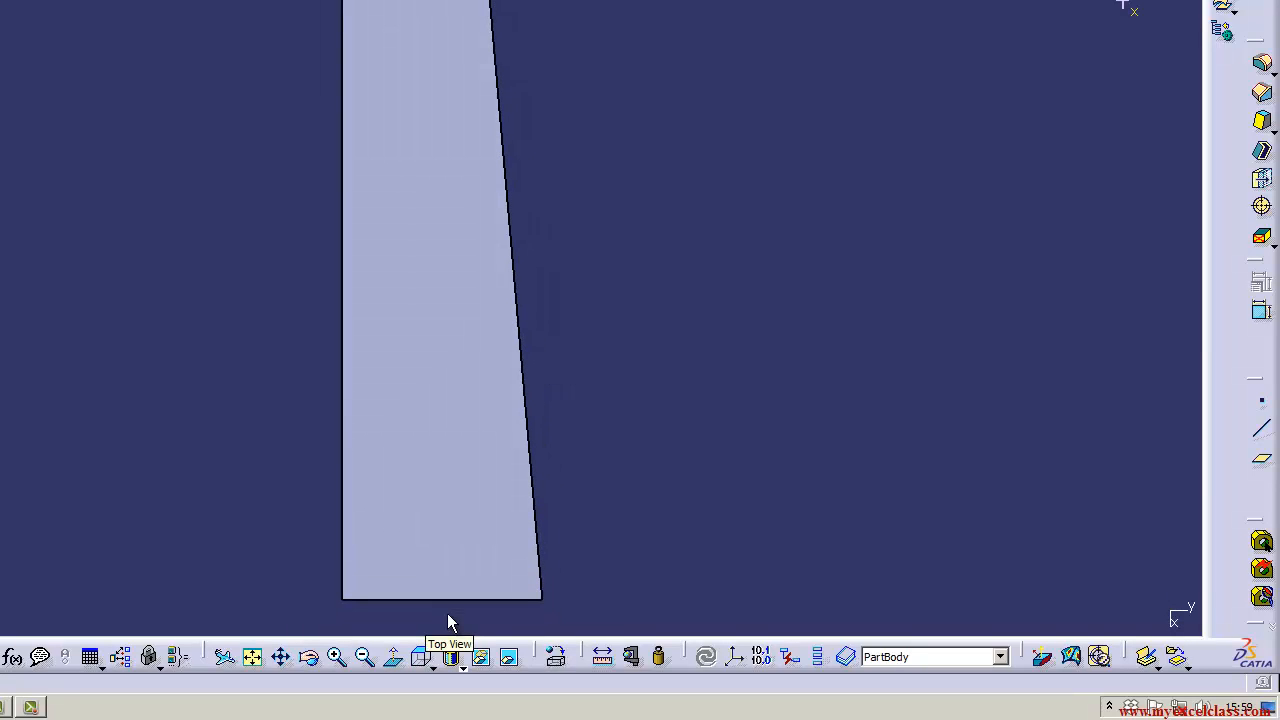
click(452, 660)
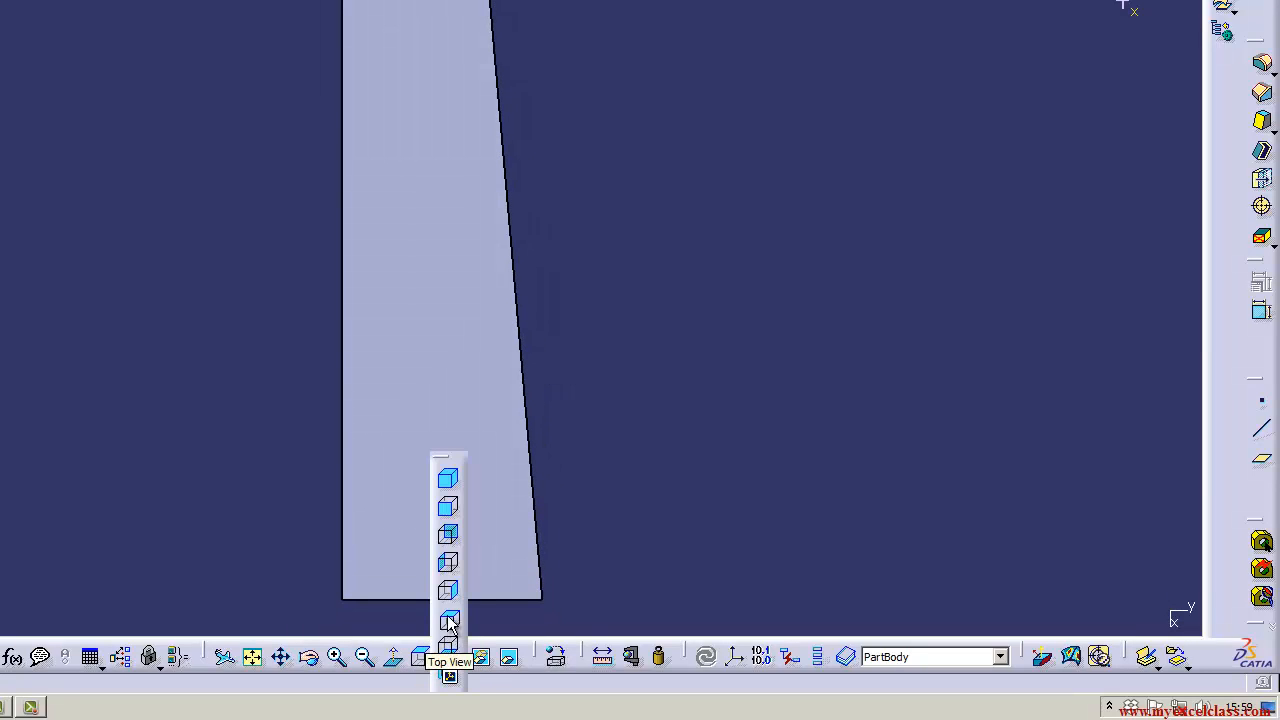
click(448, 592)
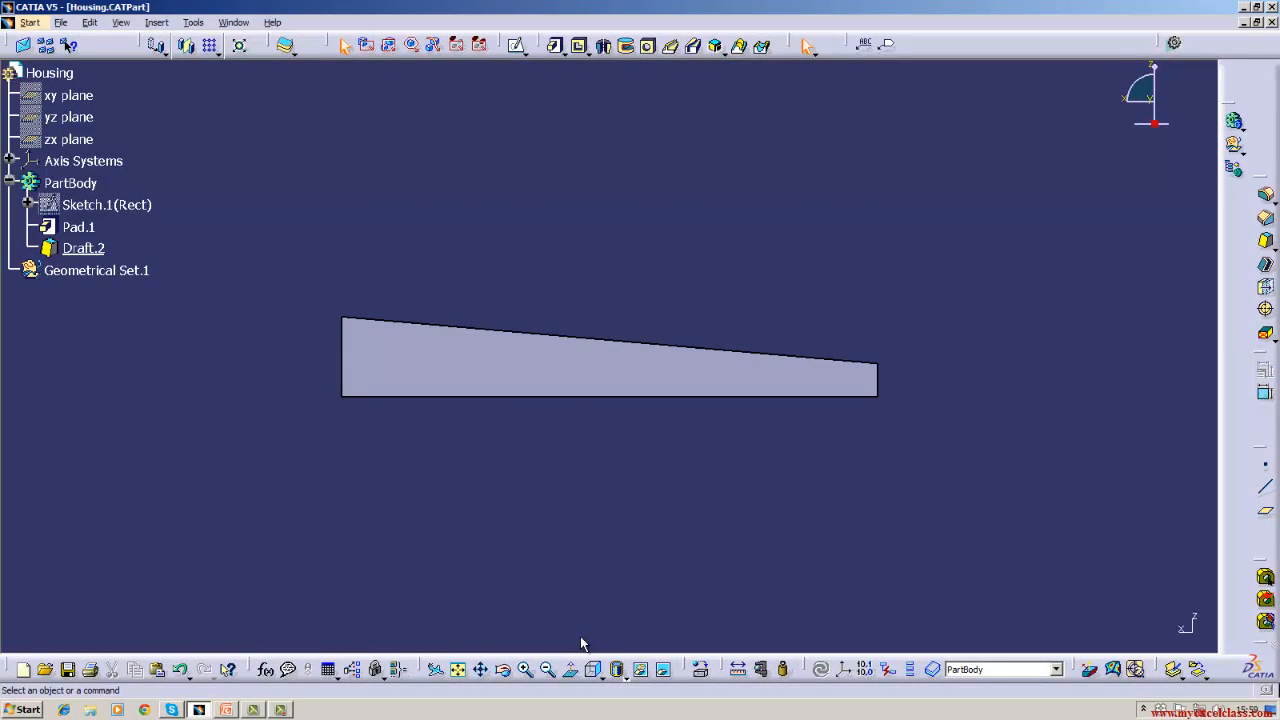
click(594, 672)
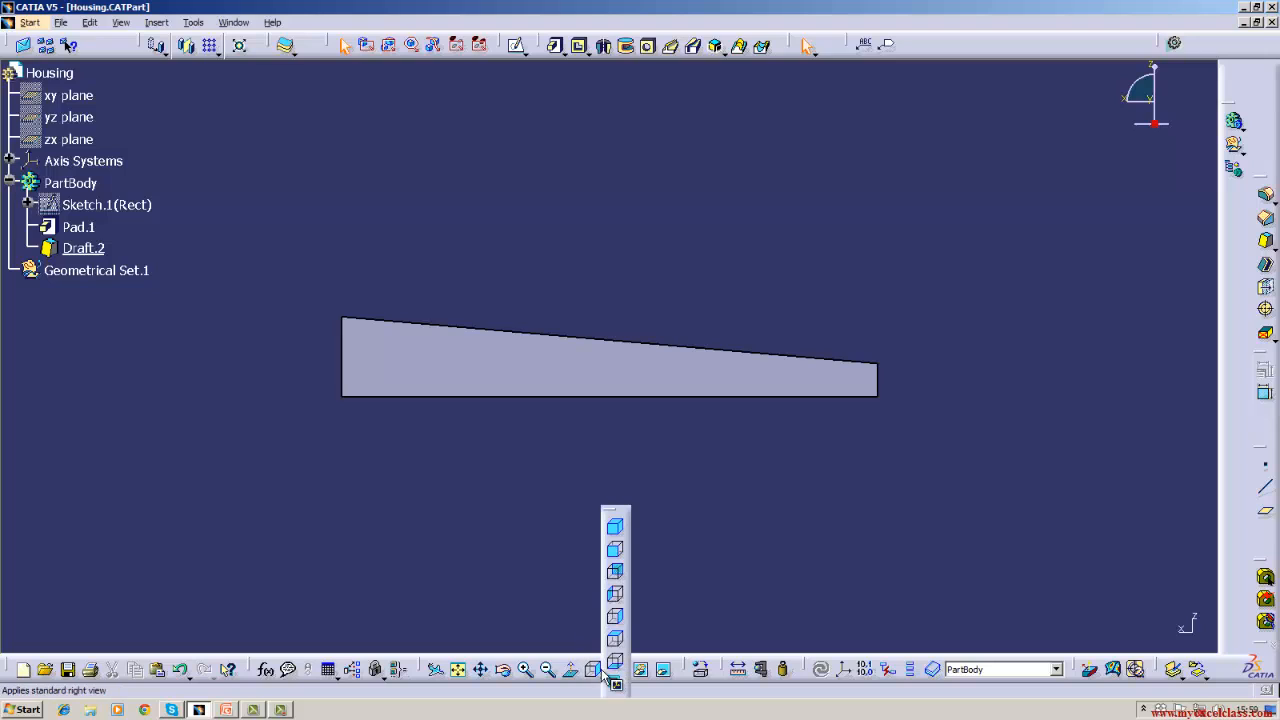
click(613, 530)
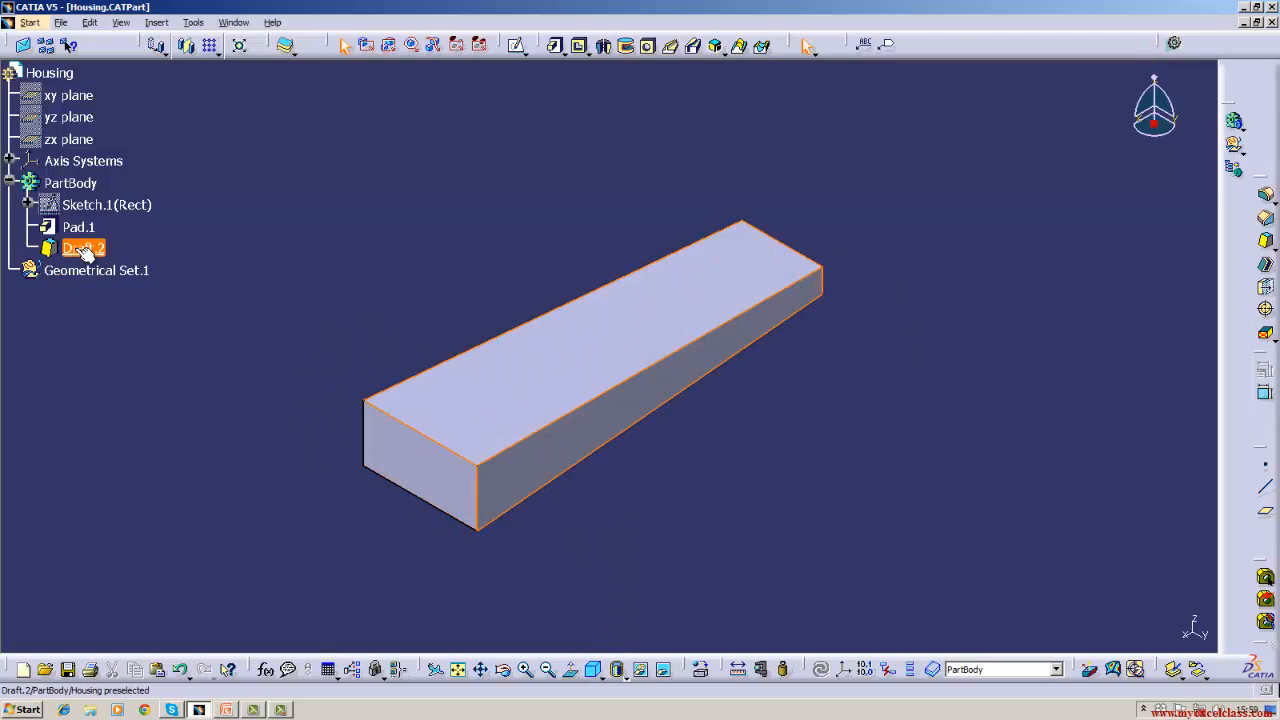
Remove the long side face from the existing draft and set its angle to 6 degrees
double_click(84, 250)
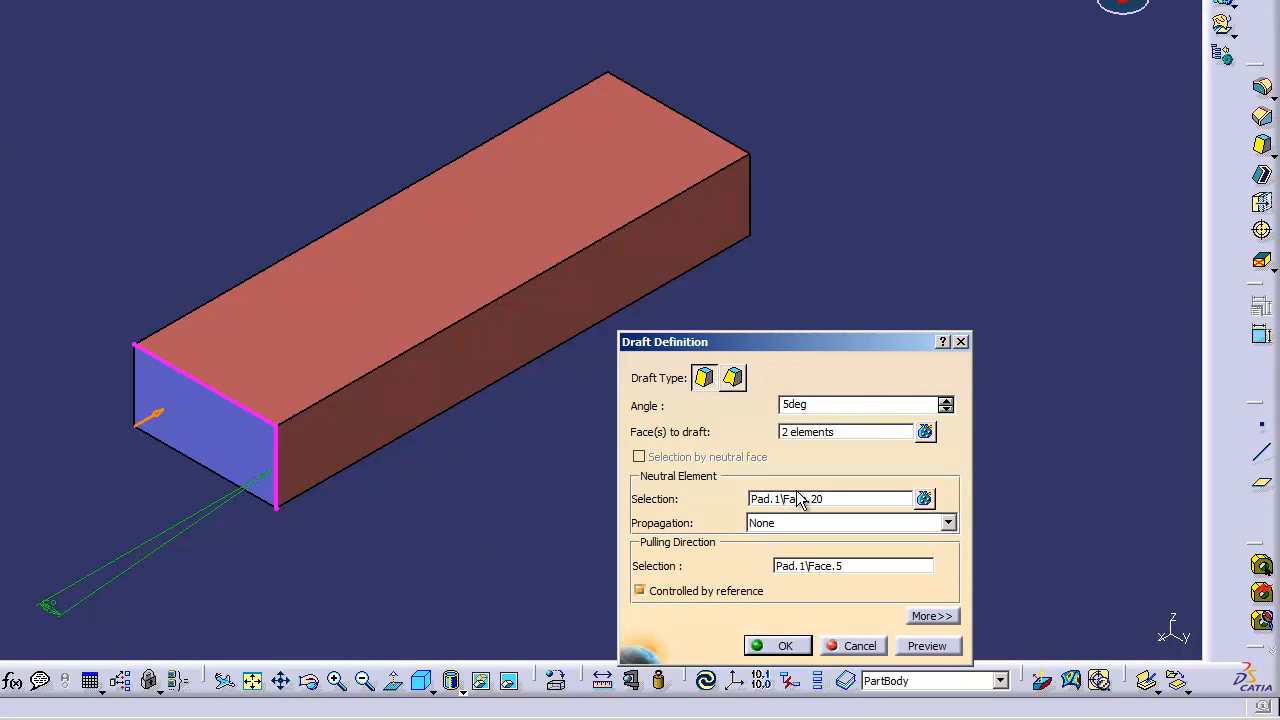
click(810, 440)
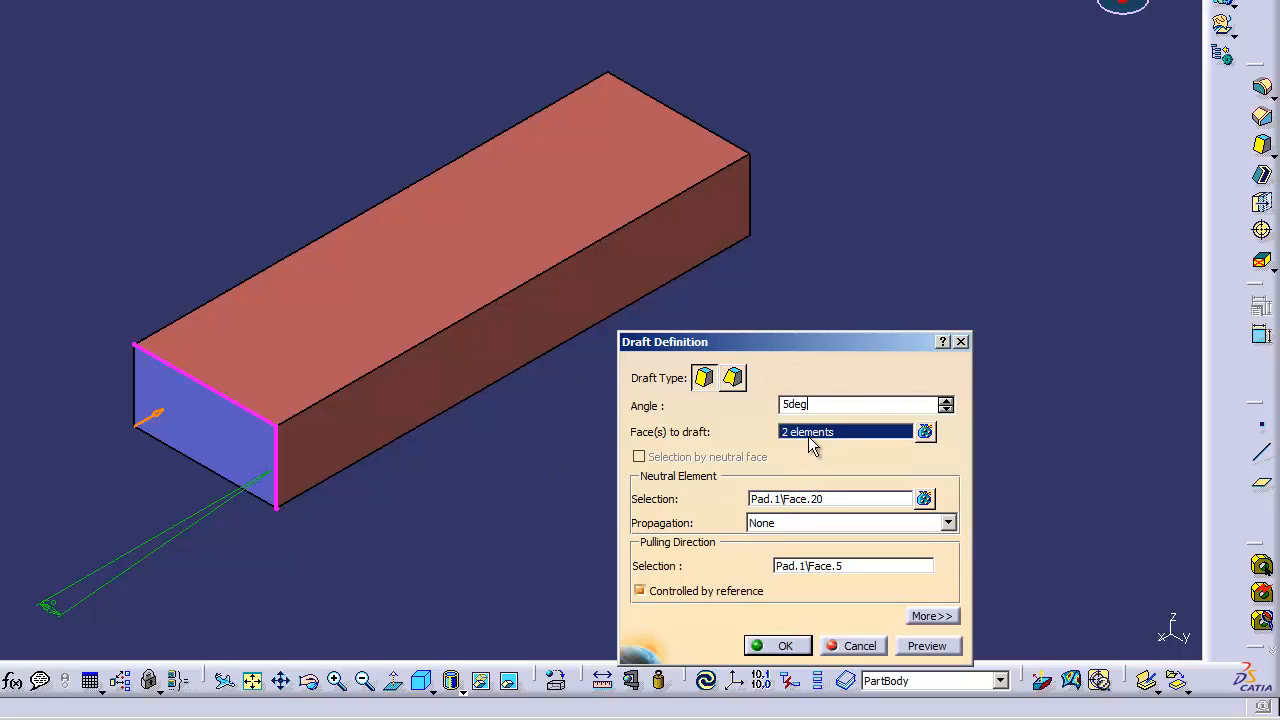
click(423, 414)
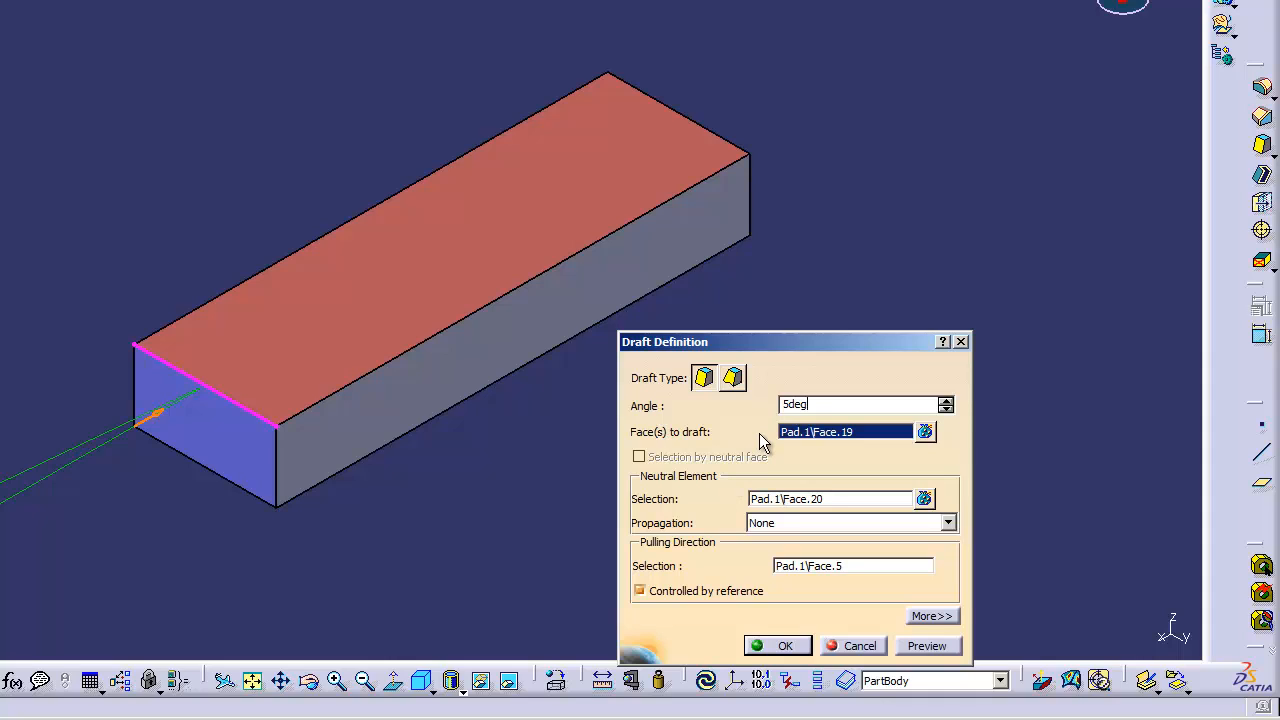
key(BackSpace)
text(6)
key(Return)
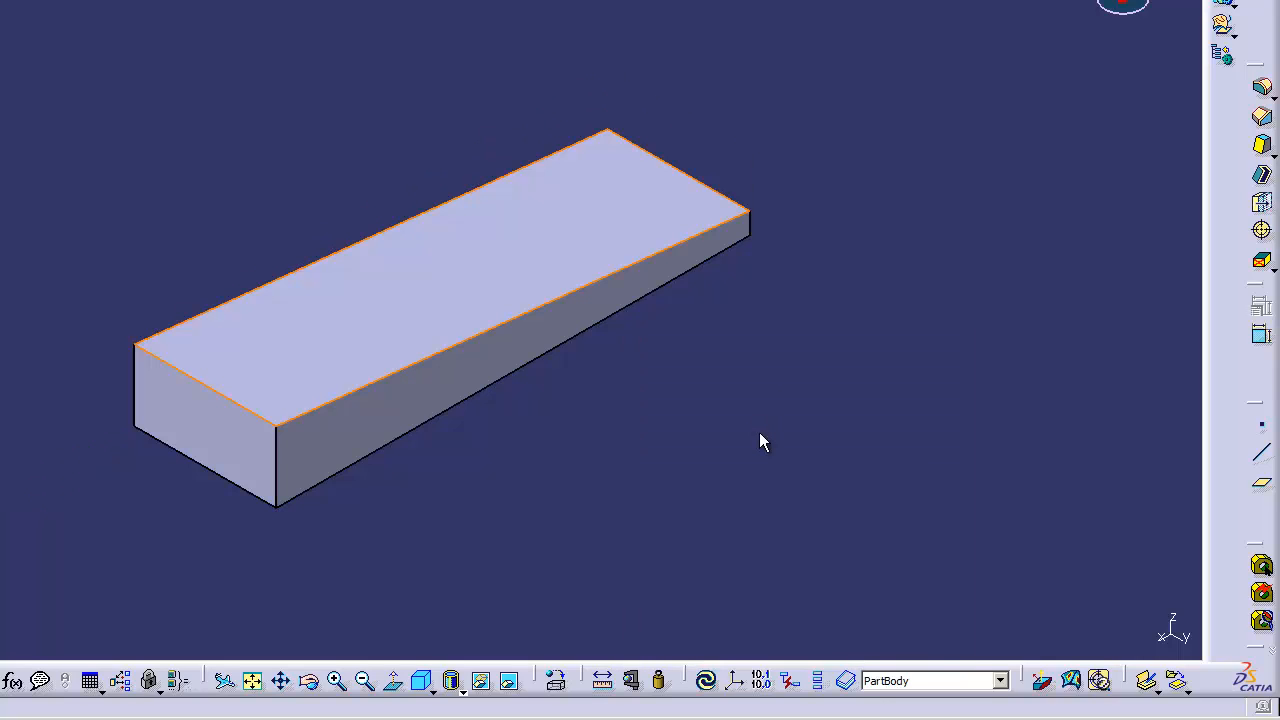
click(760, 443)
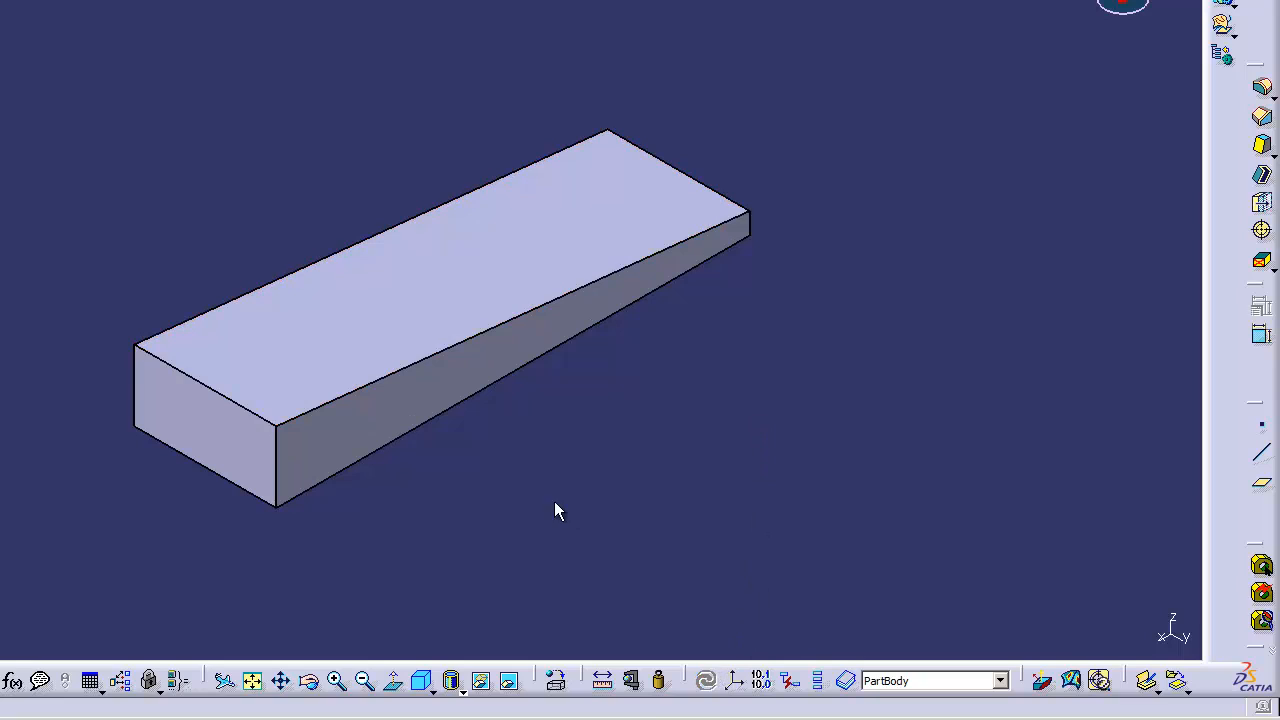
click(1262, 145)
click(222, 455)
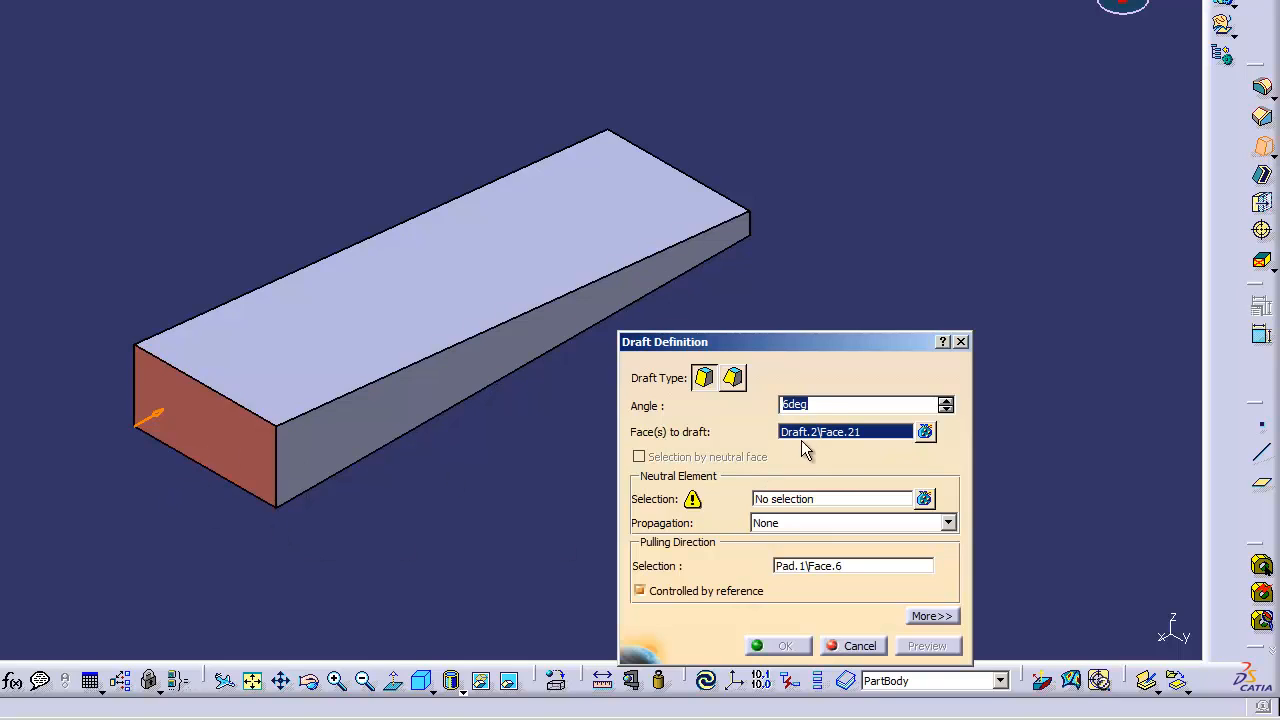
click(828, 410)
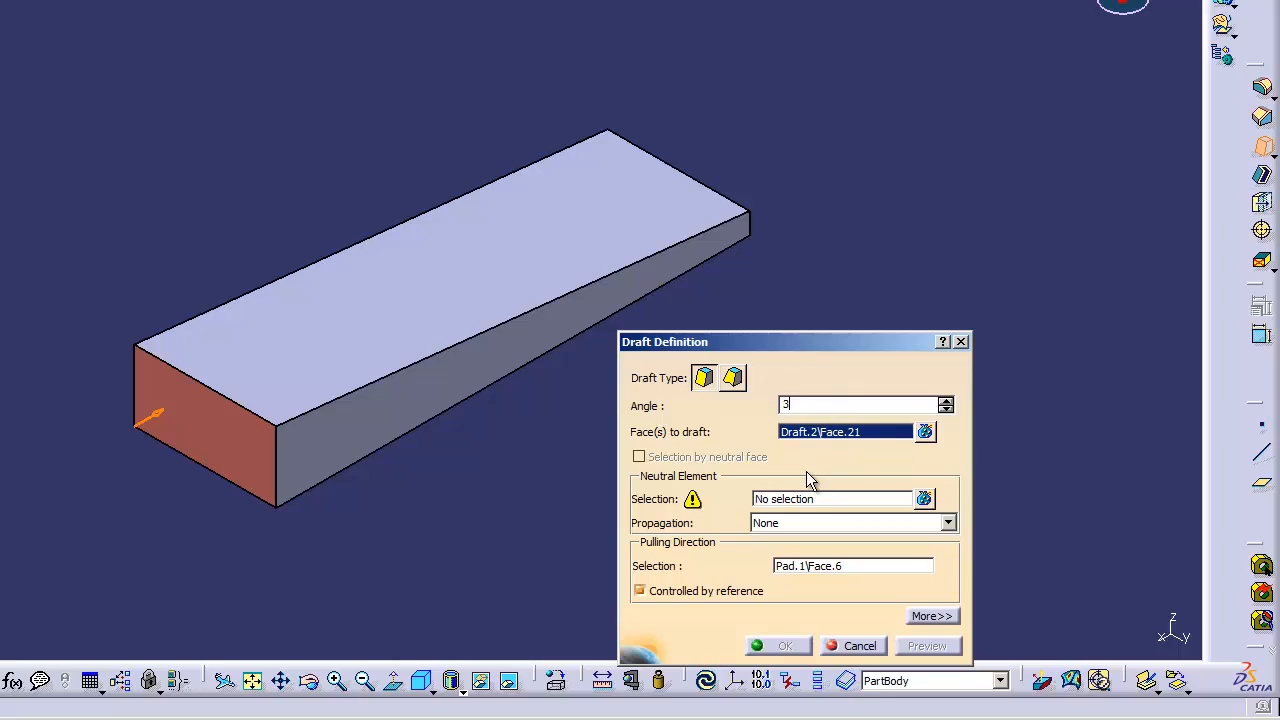
key(Escape)
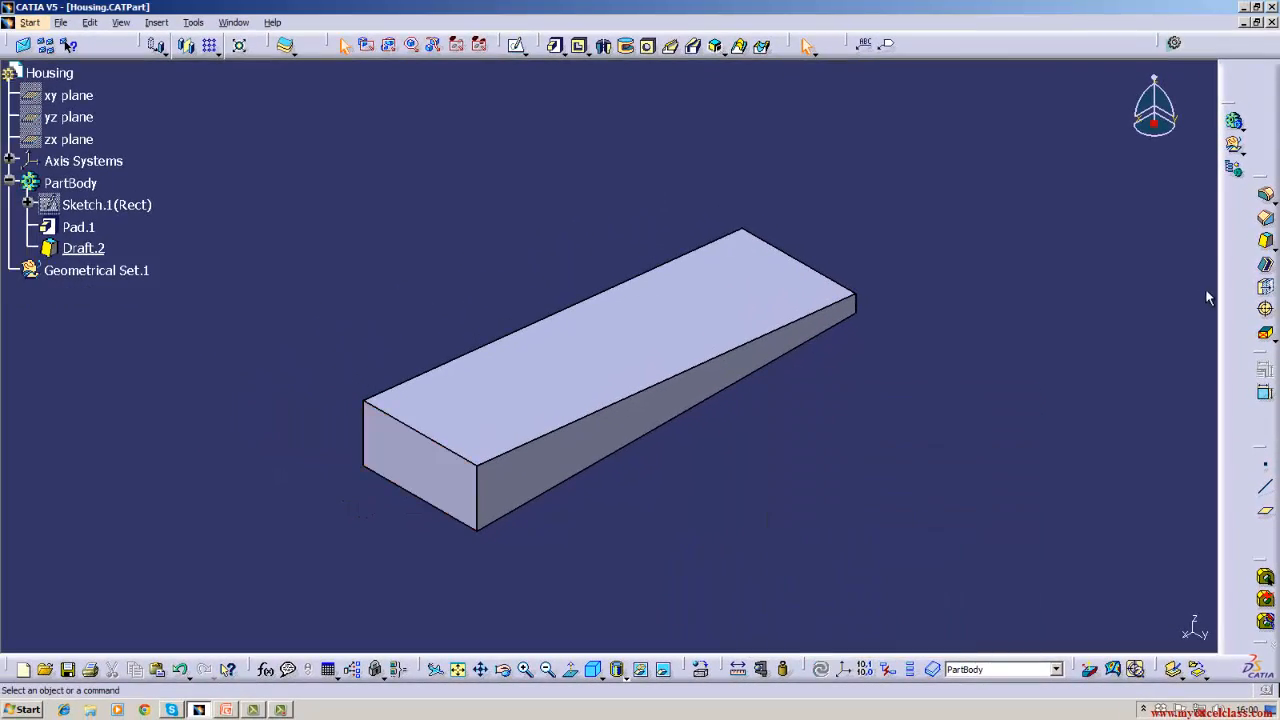
Create a separate 1 degree draft on the long visible side face, with the near end face as neutral element
click(1265, 240)
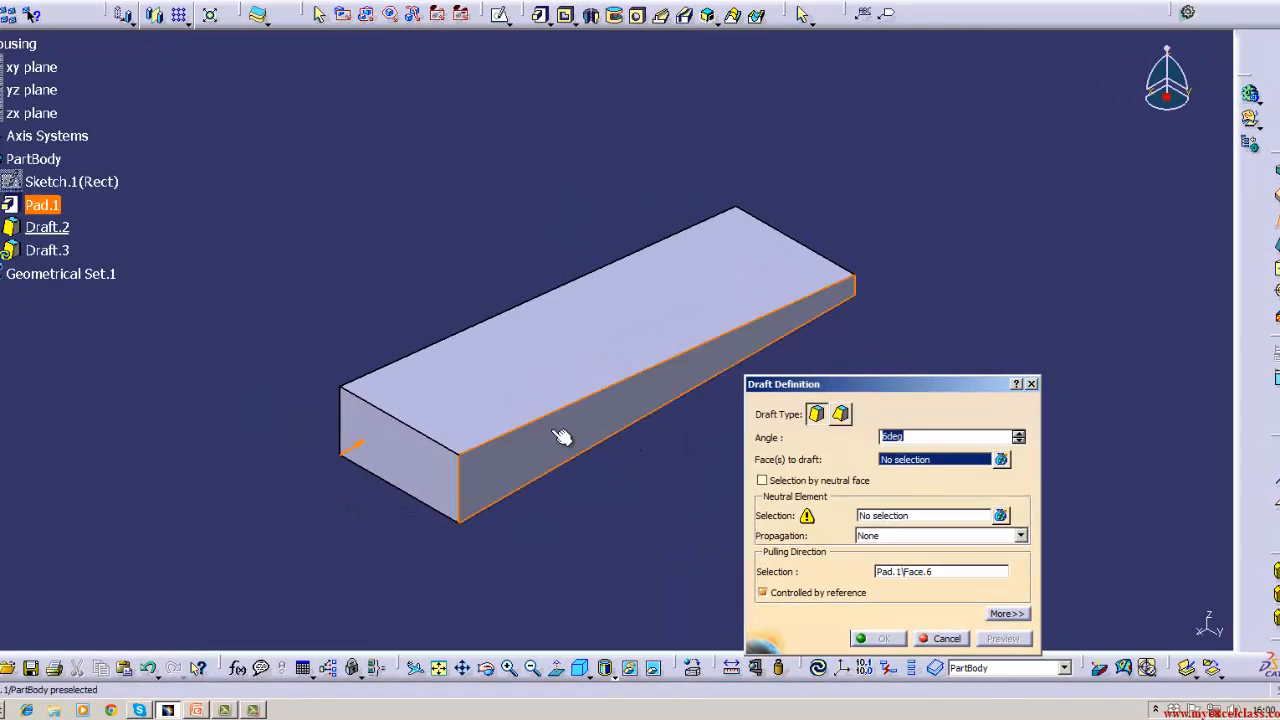
click(559, 435)
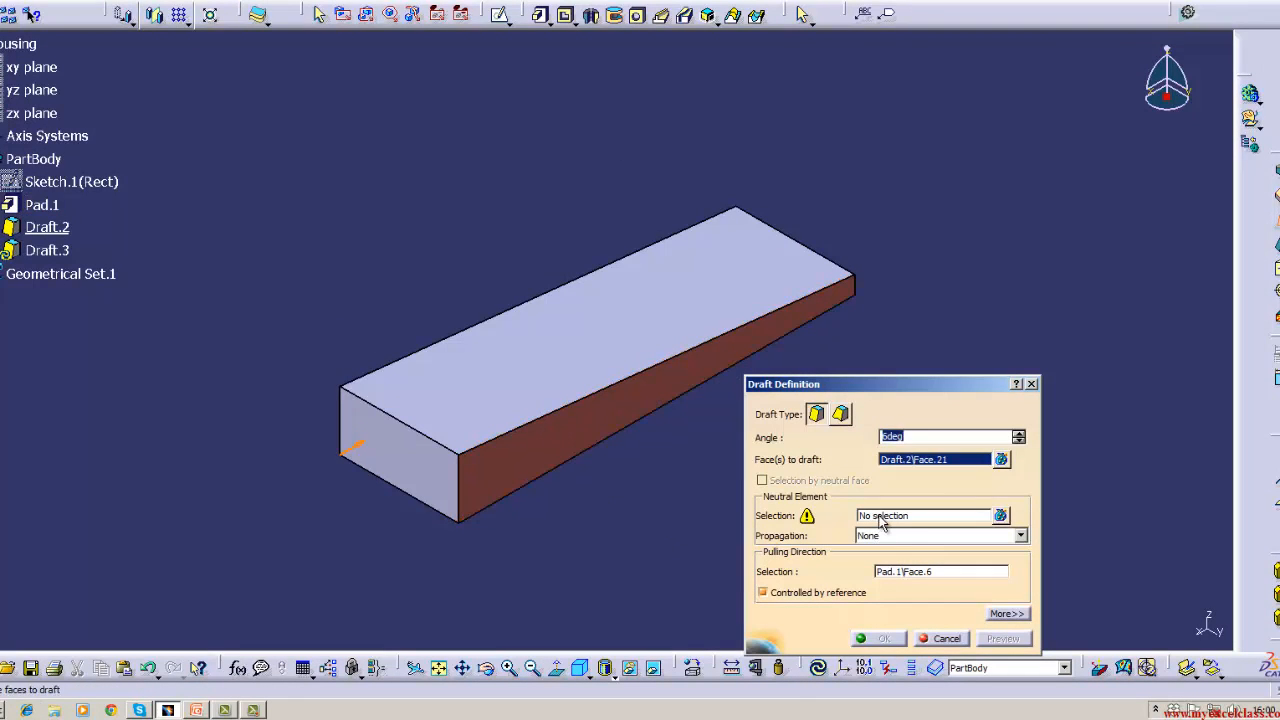
click(978, 516)
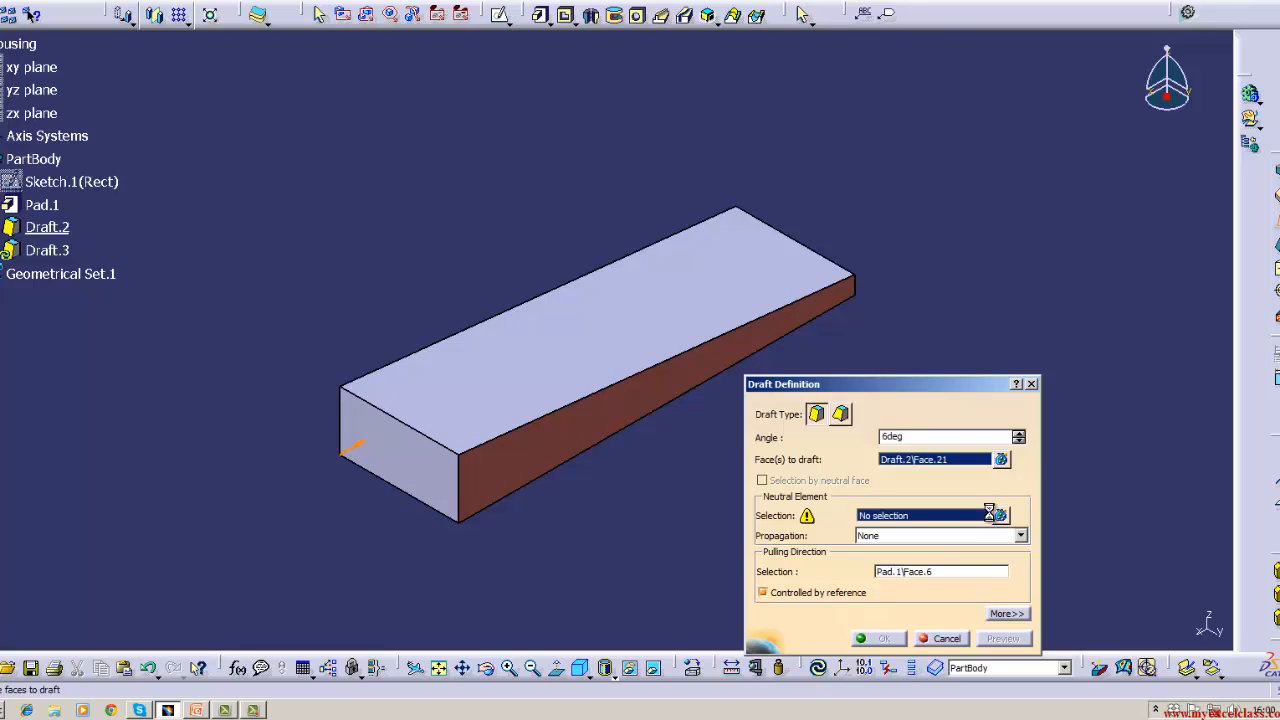
click(380, 470)
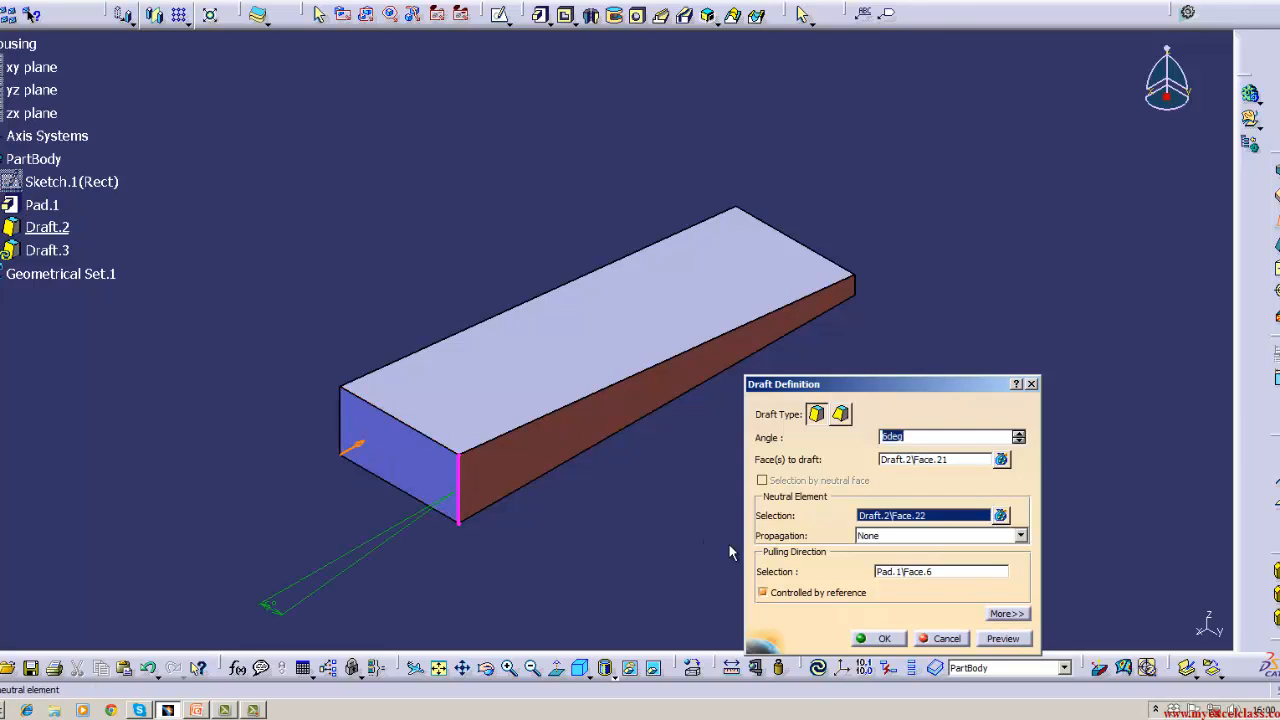
key(BackSpace)
text(1)
key(Return)
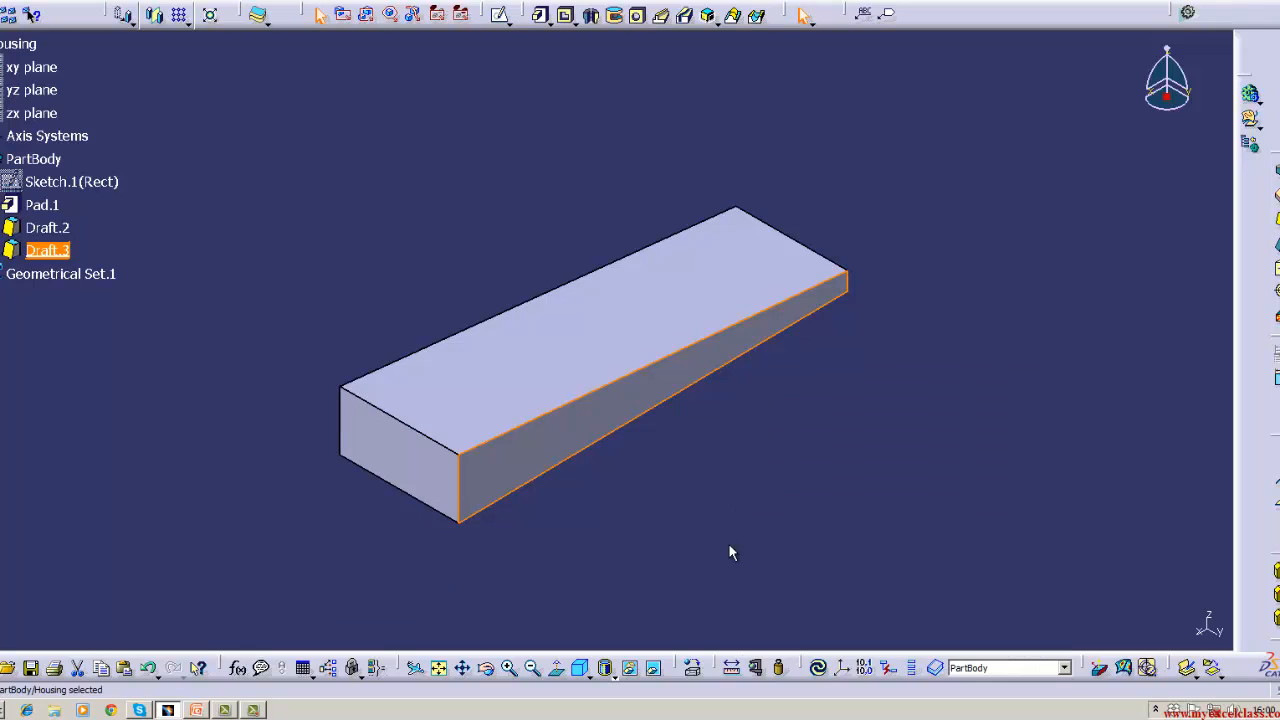
click(820, 585)
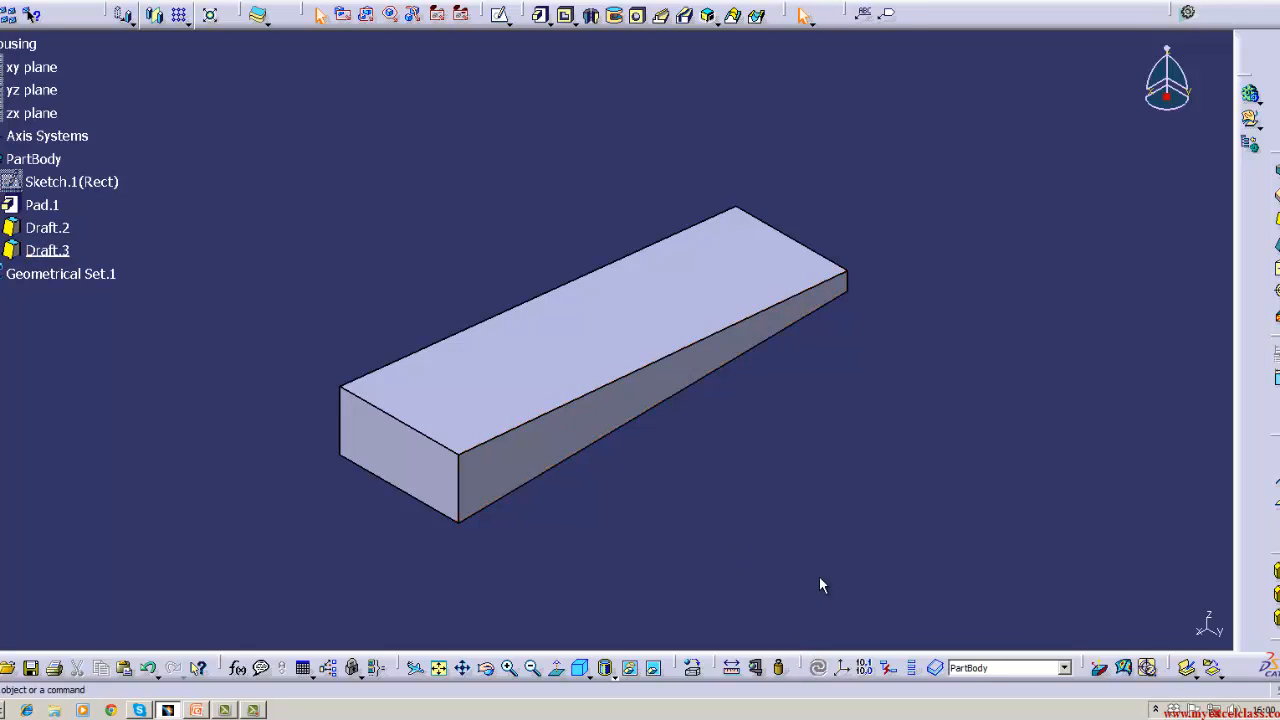
Inspect the block with its two separate drafts in the top and right views, and return to the isometric view
click(589, 675)
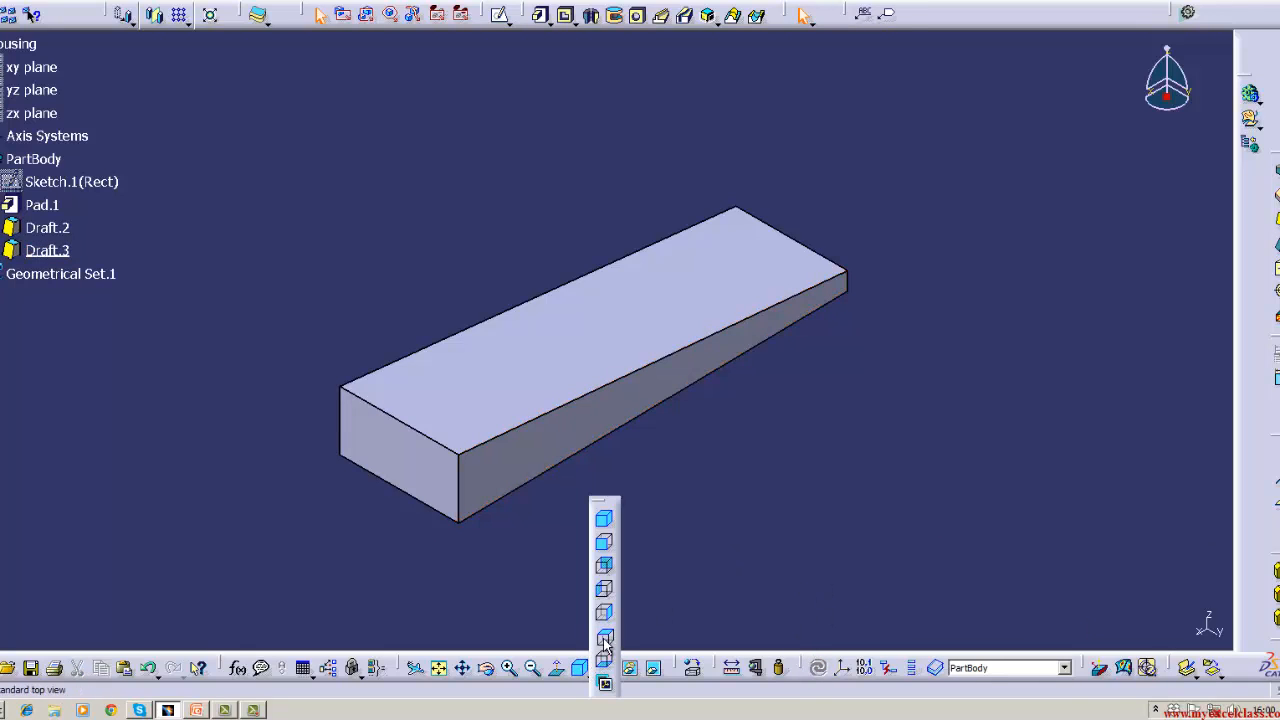
click(604, 638)
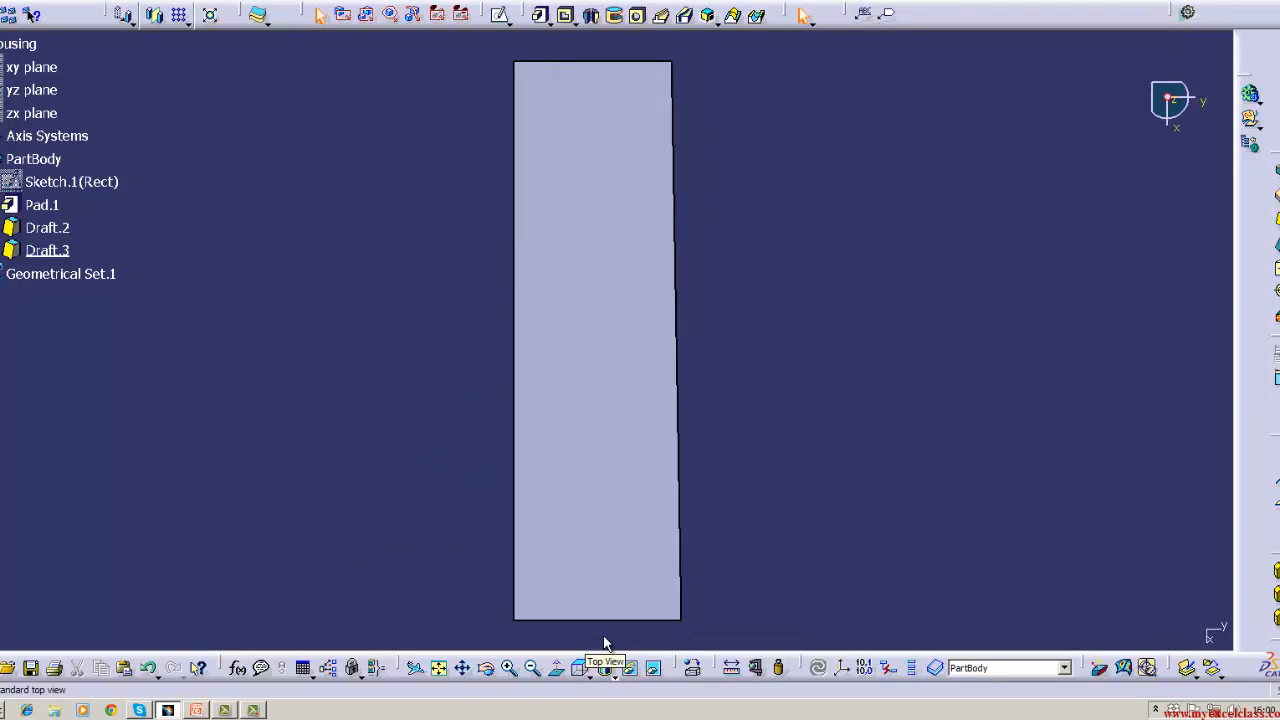
click(588, 676)
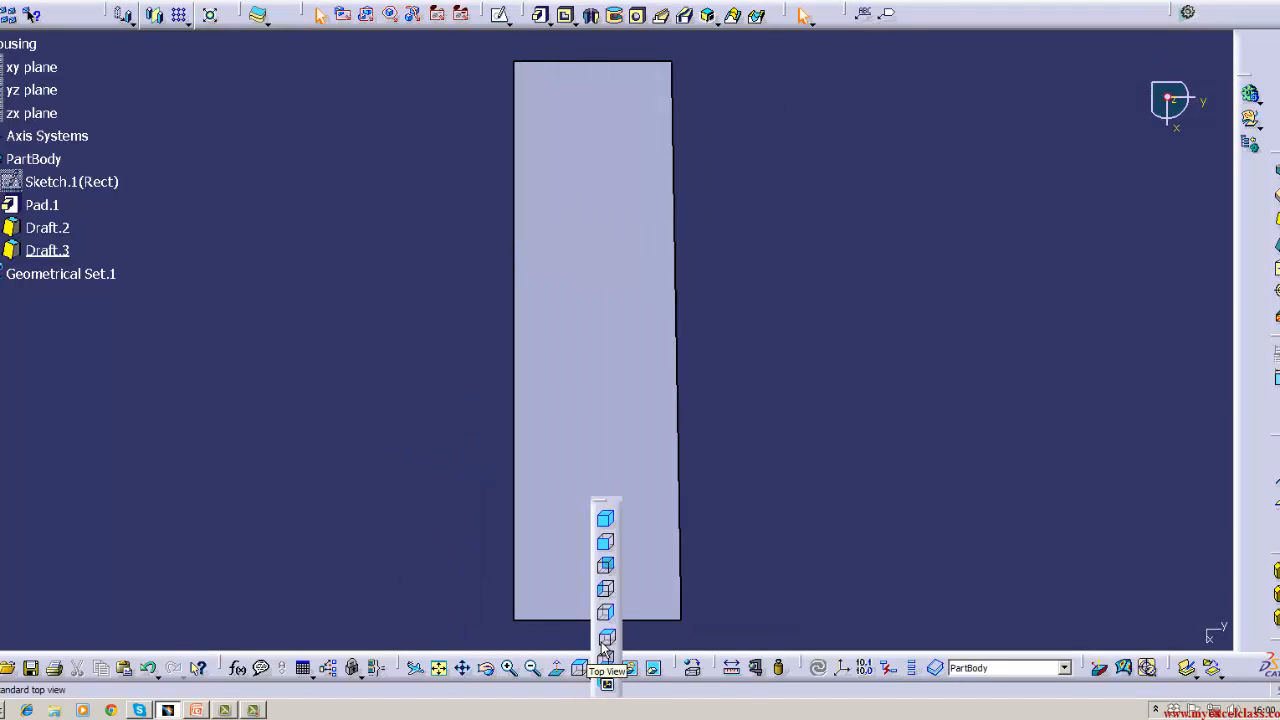
click(607, 615)
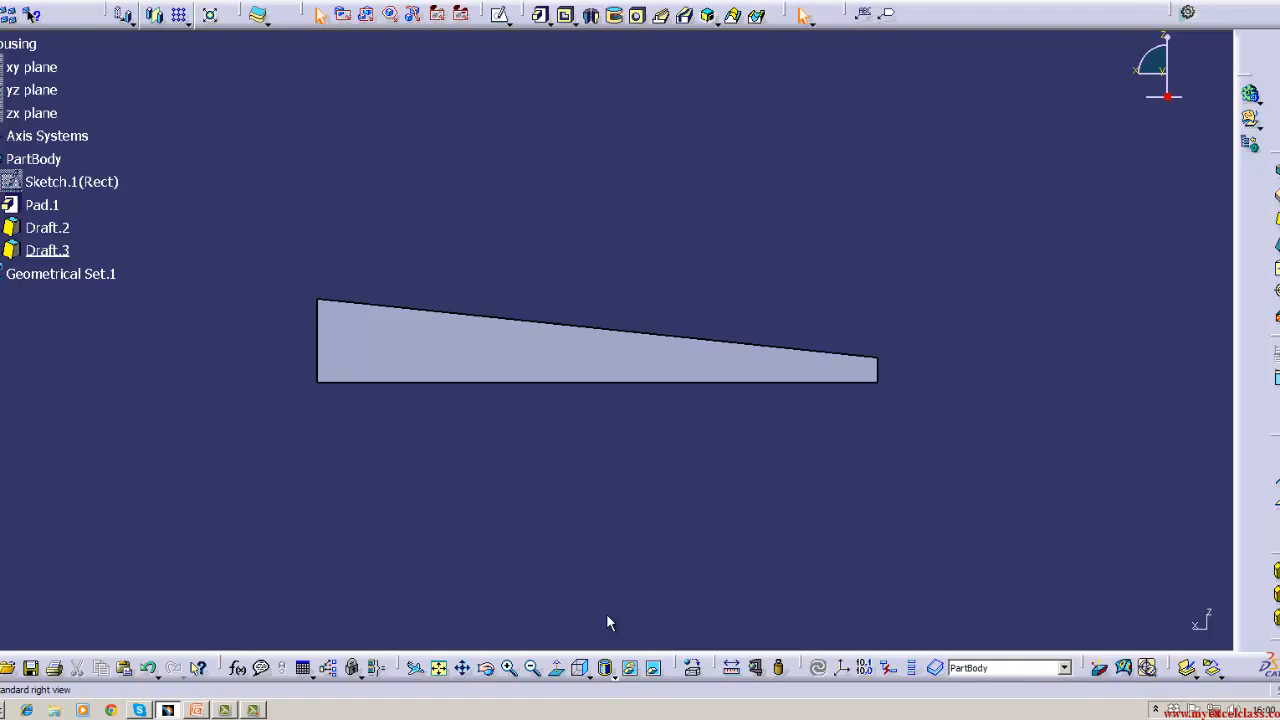
click(588, 667)
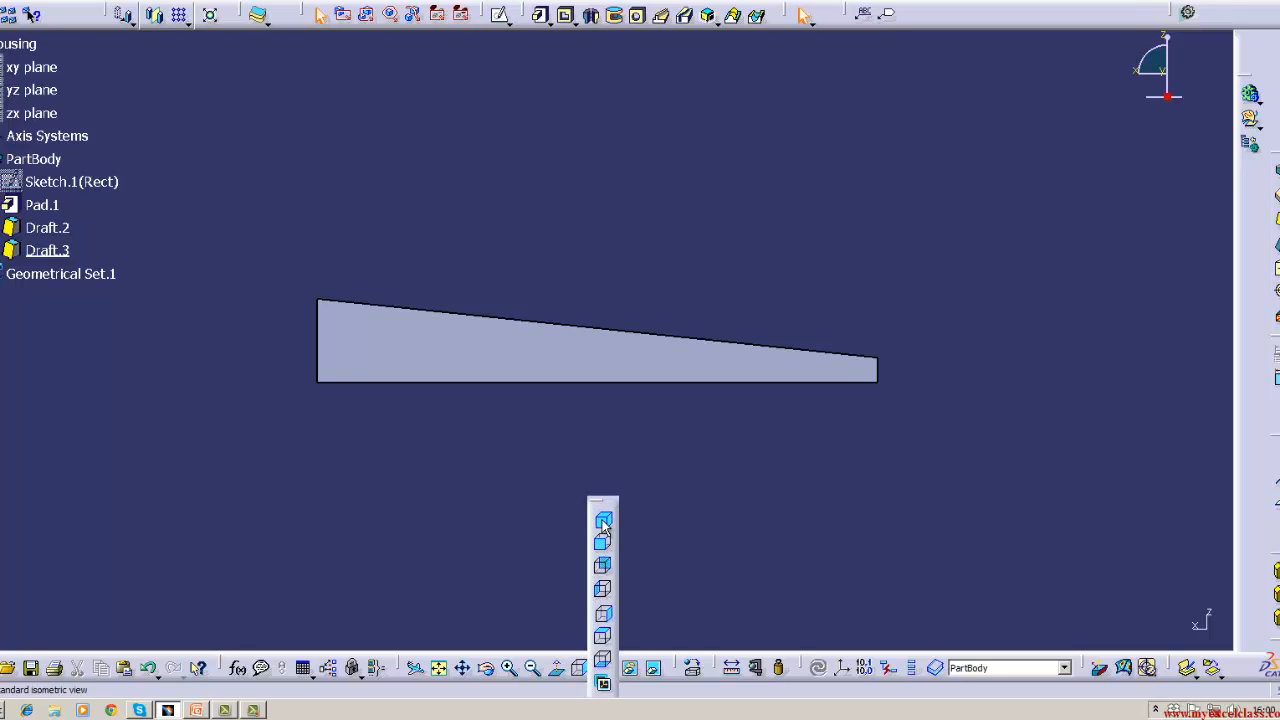
click(600, 515)
Delete both existing draft features, Draft.2 and Draft.3, from the part body
click(60, 250)
click(65, 228)
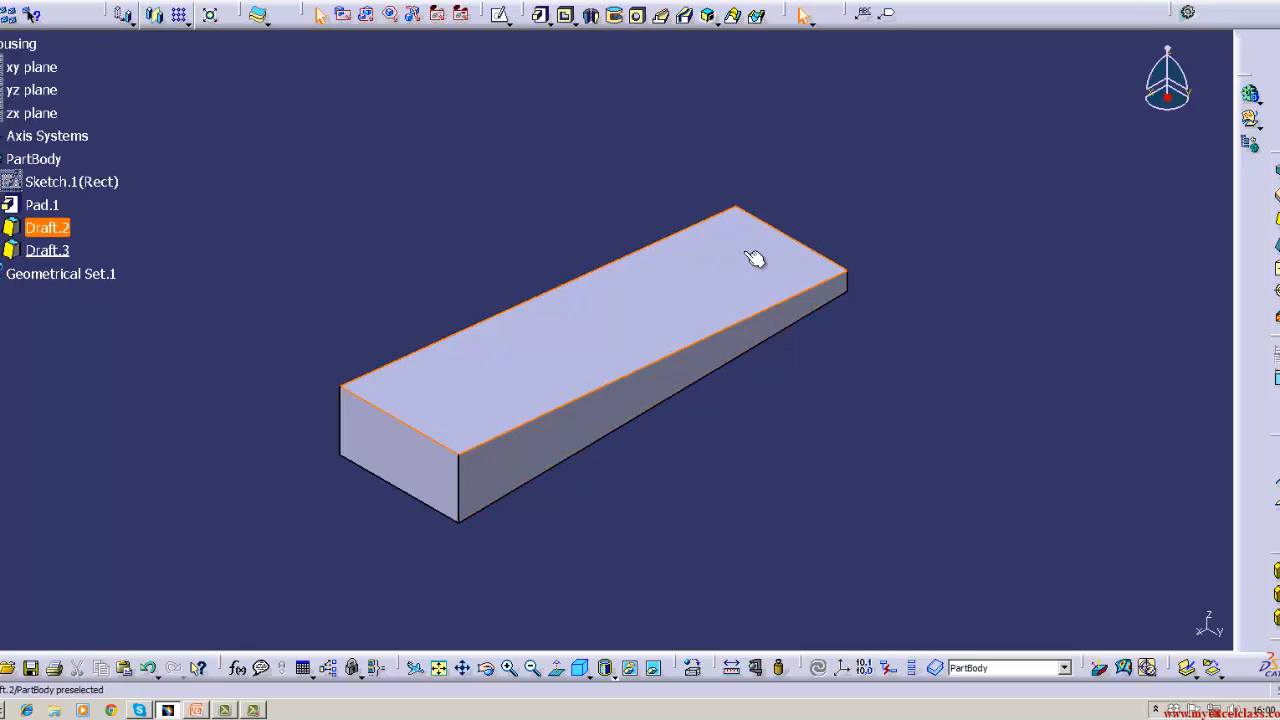
right_click(55, 232)
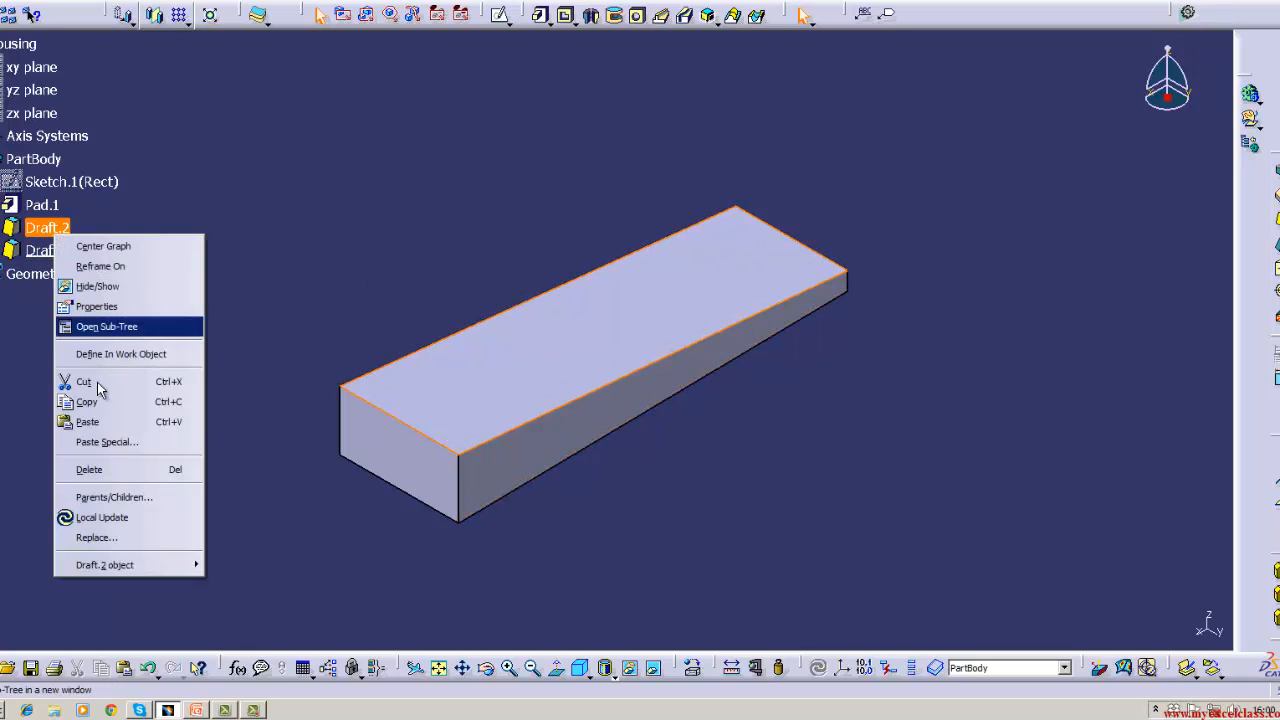
click(90, 469)
click(58, 230)
right_click(60, 232)
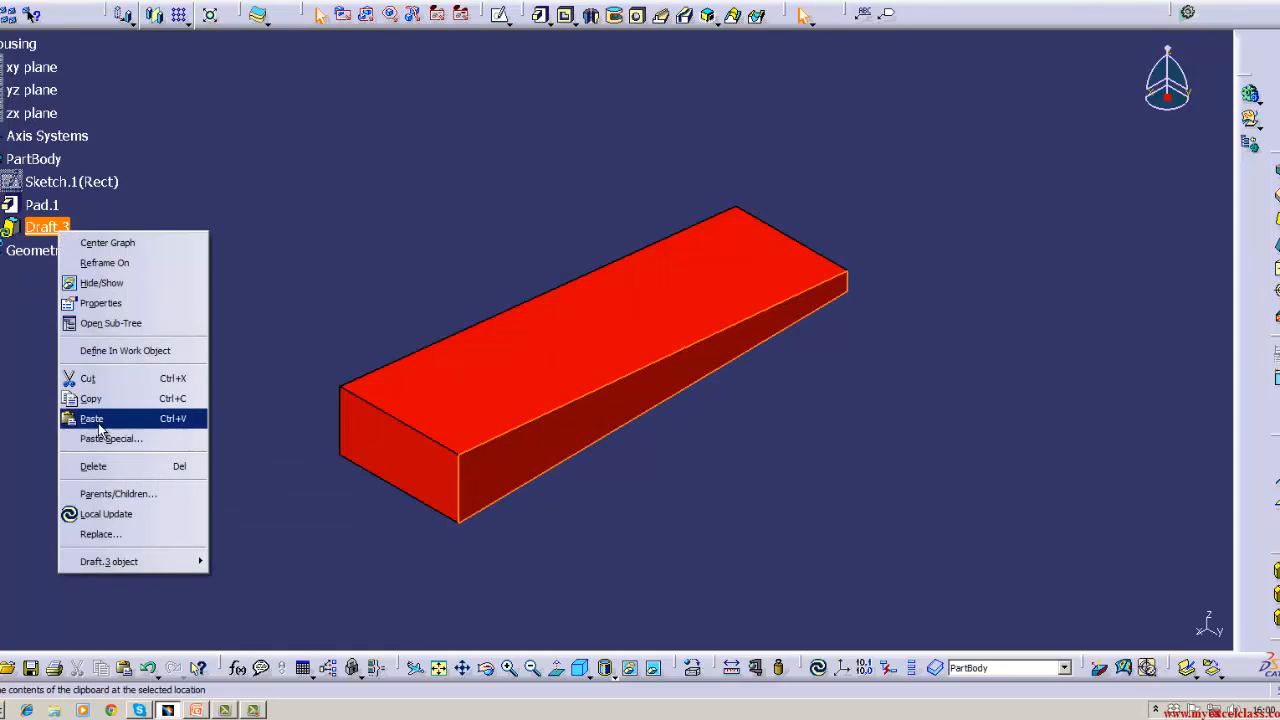
click(95, 466)
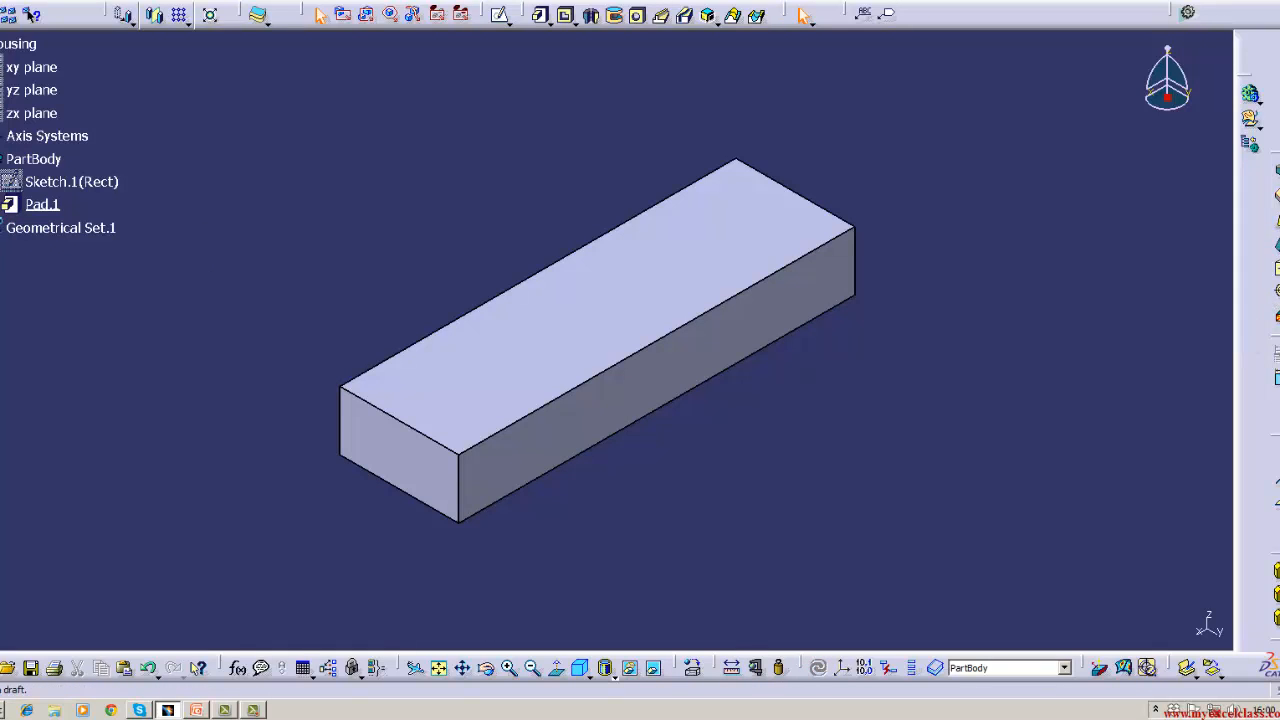
Start a variable-angle draft on the long visible side face, with the near end face as neutral element
click(1277, 220)
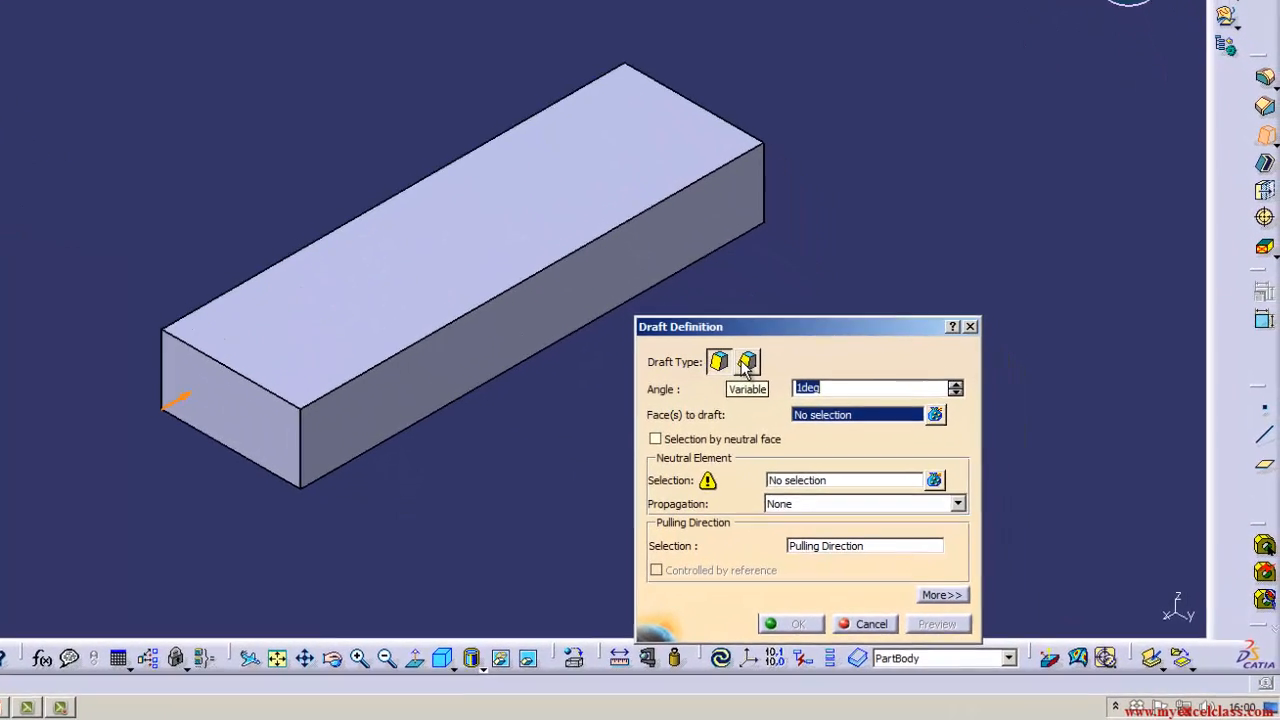
click(746, 364)
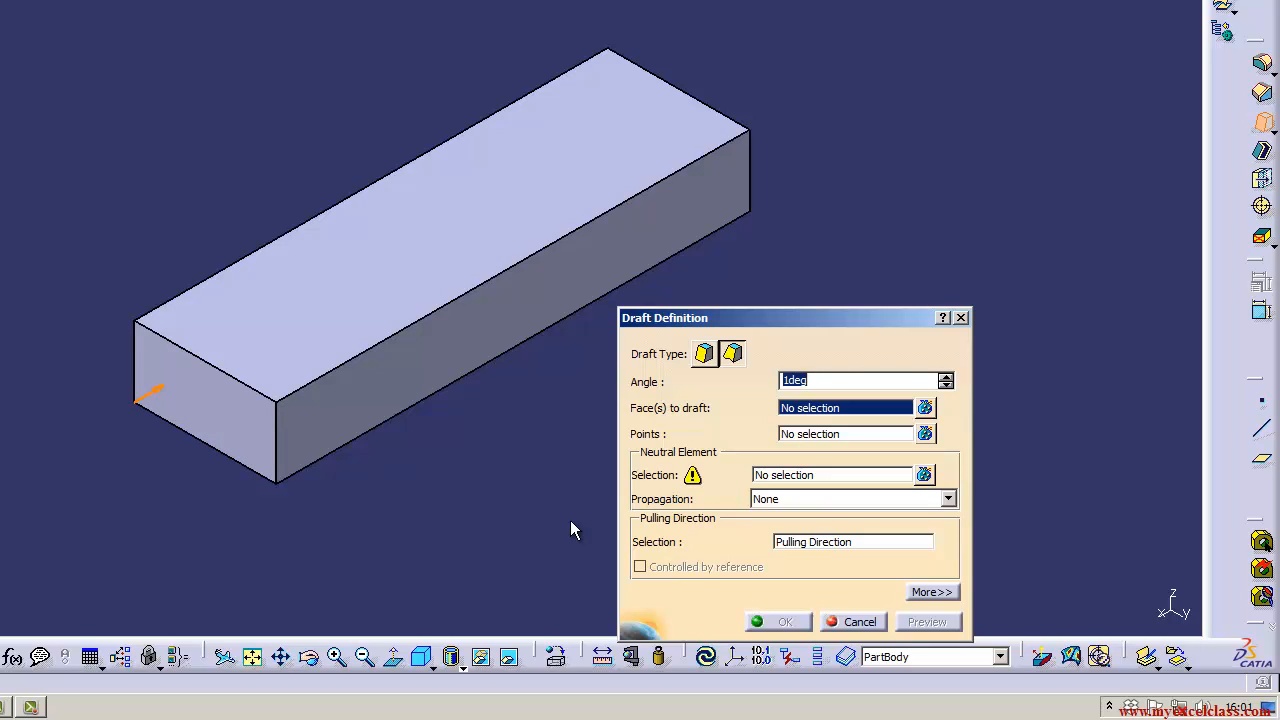
click(493, 337)
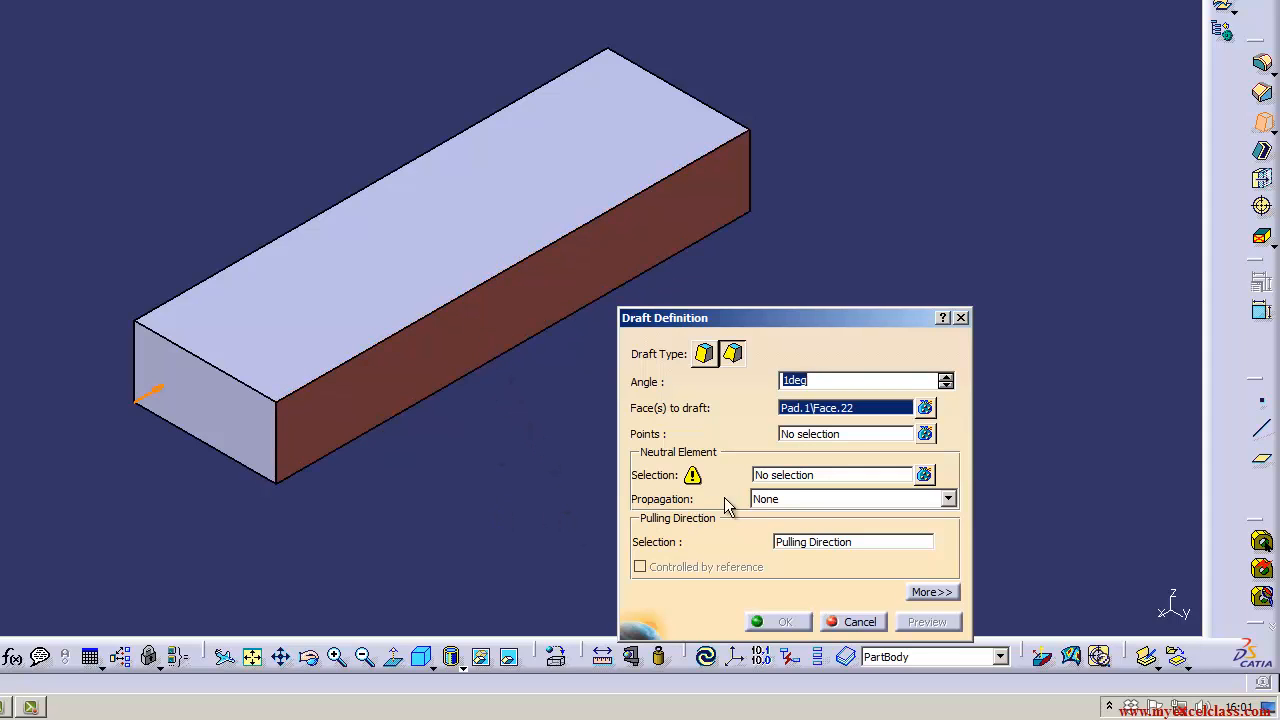
click(770, 477)
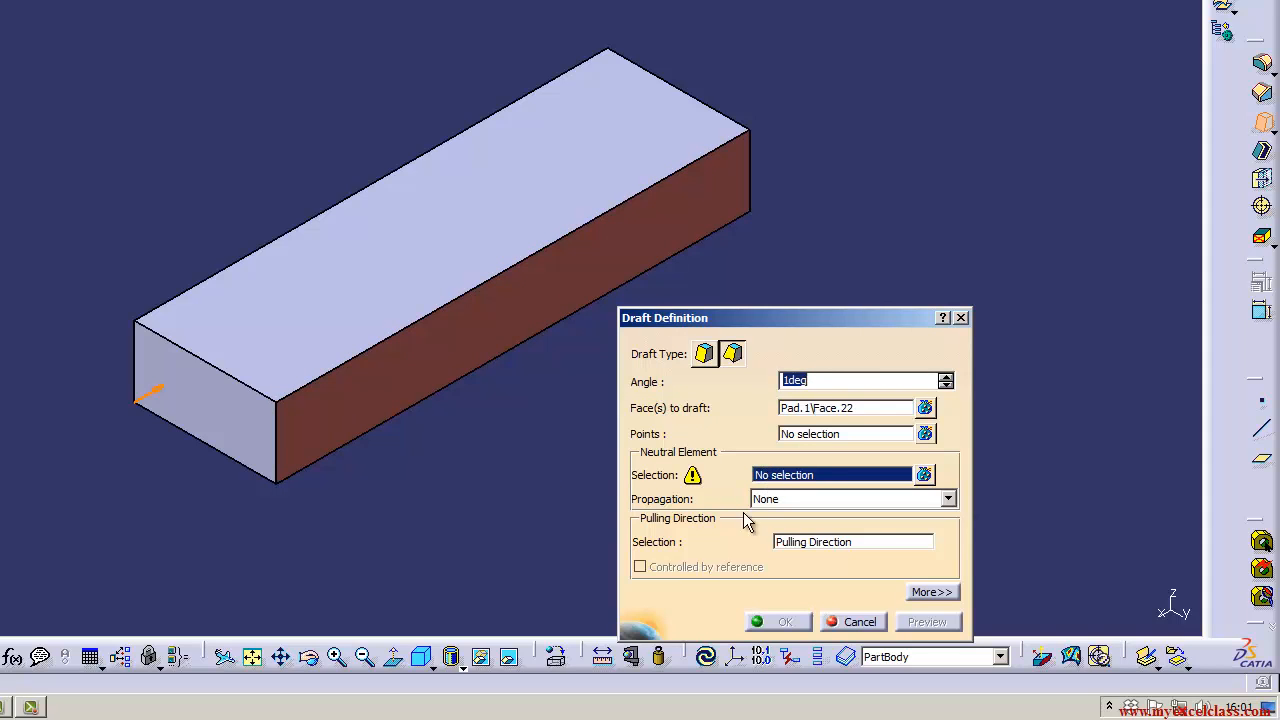
click(257, 424)
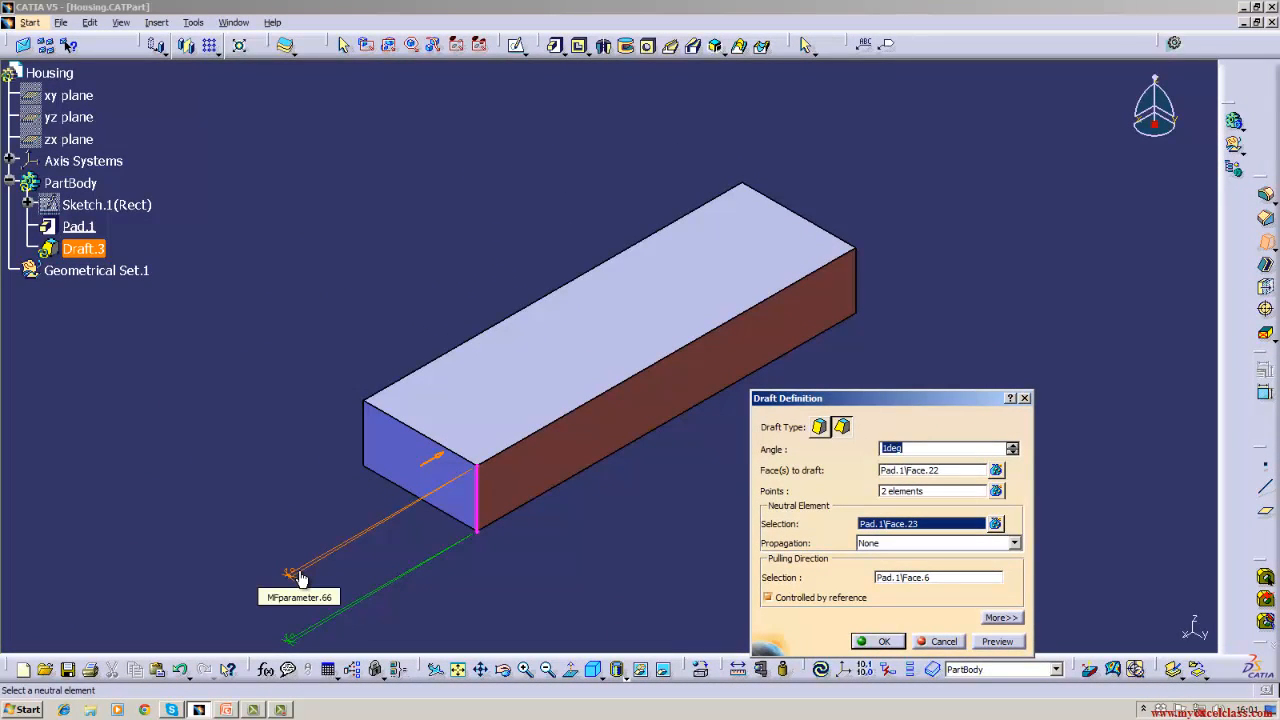
Set the variable draft angle to 3 degrees at the near edge's upper point and 7 degrees at its lower point, and update the part
double_click(300, 578)
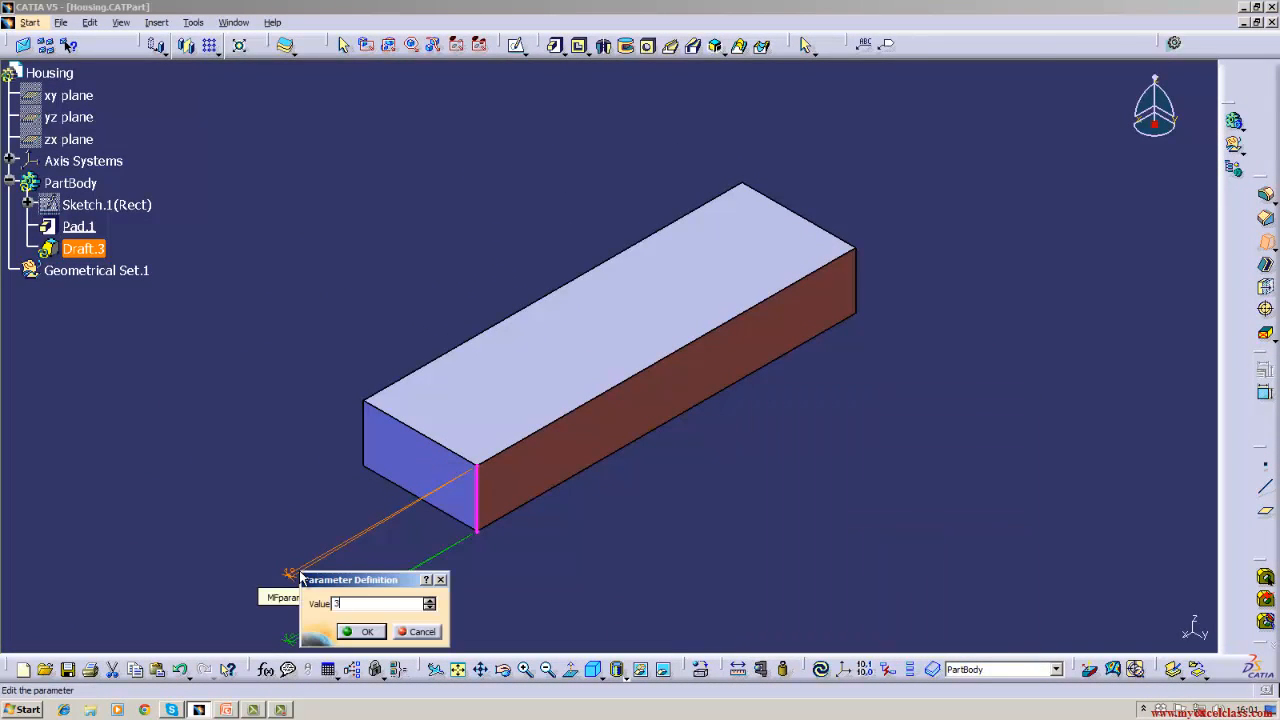
key(Return)
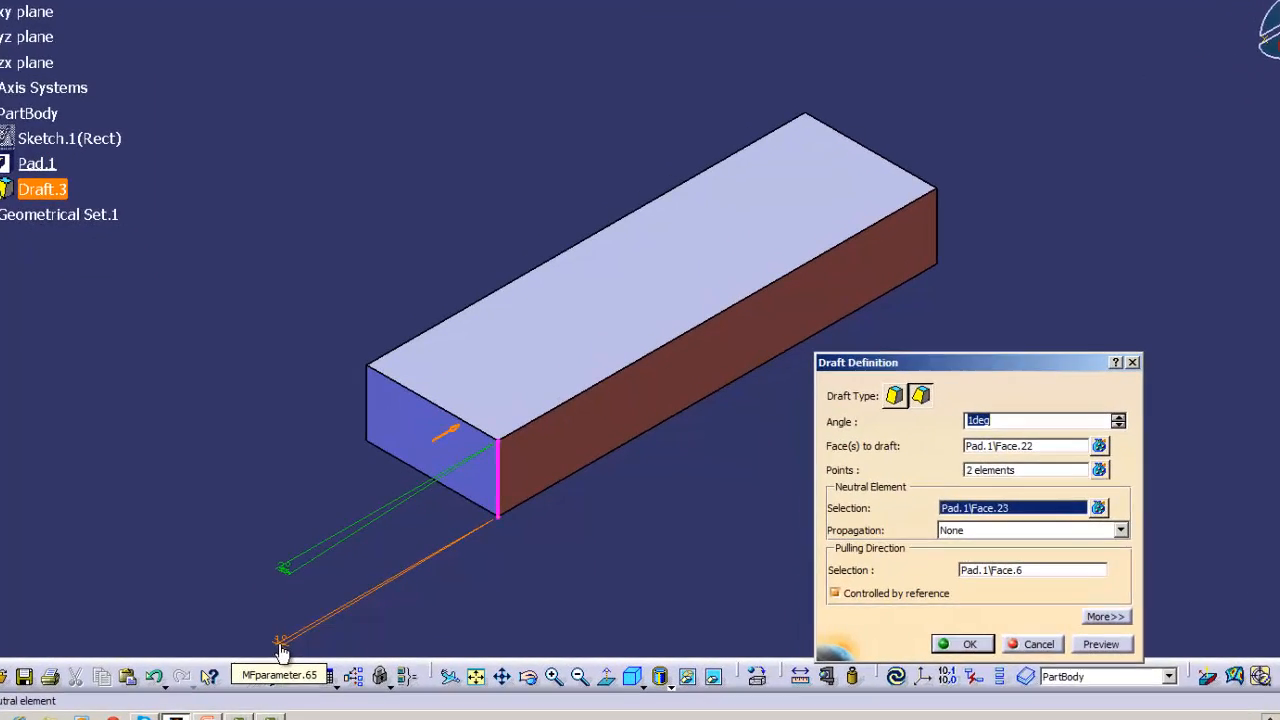
double_click(280, 645)
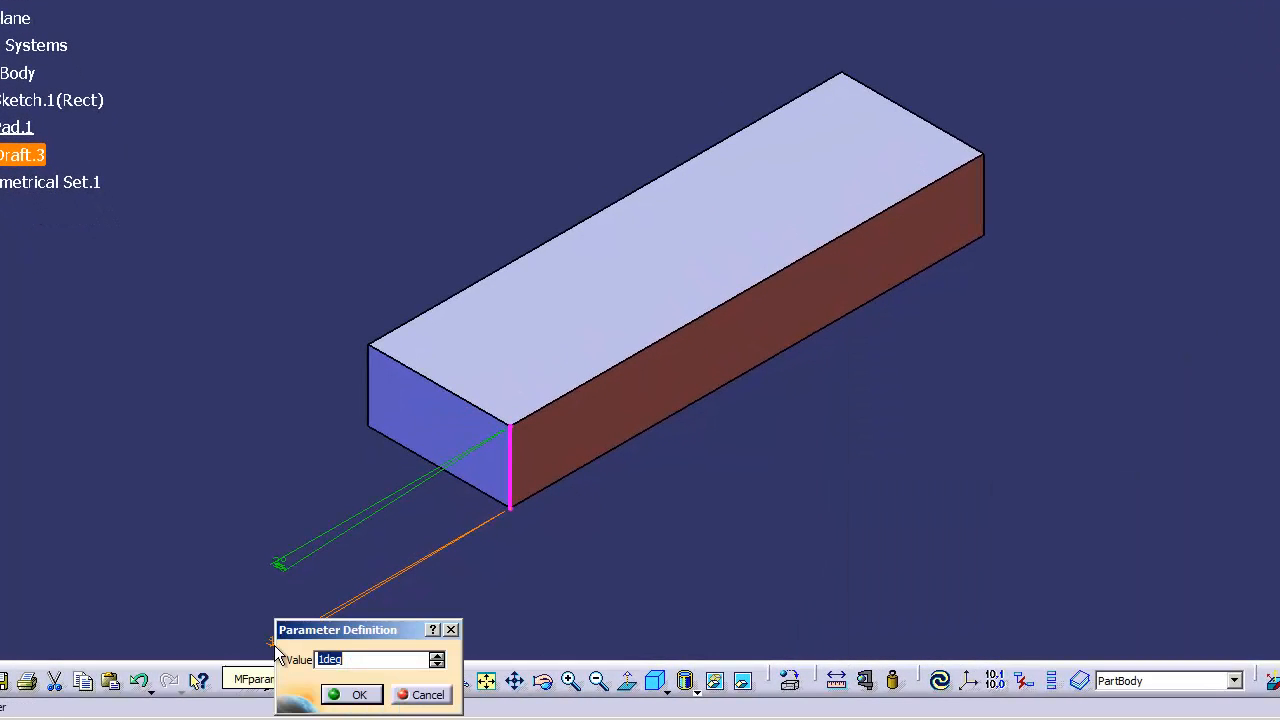
key(BackSpace)
text(7)
key(Return)
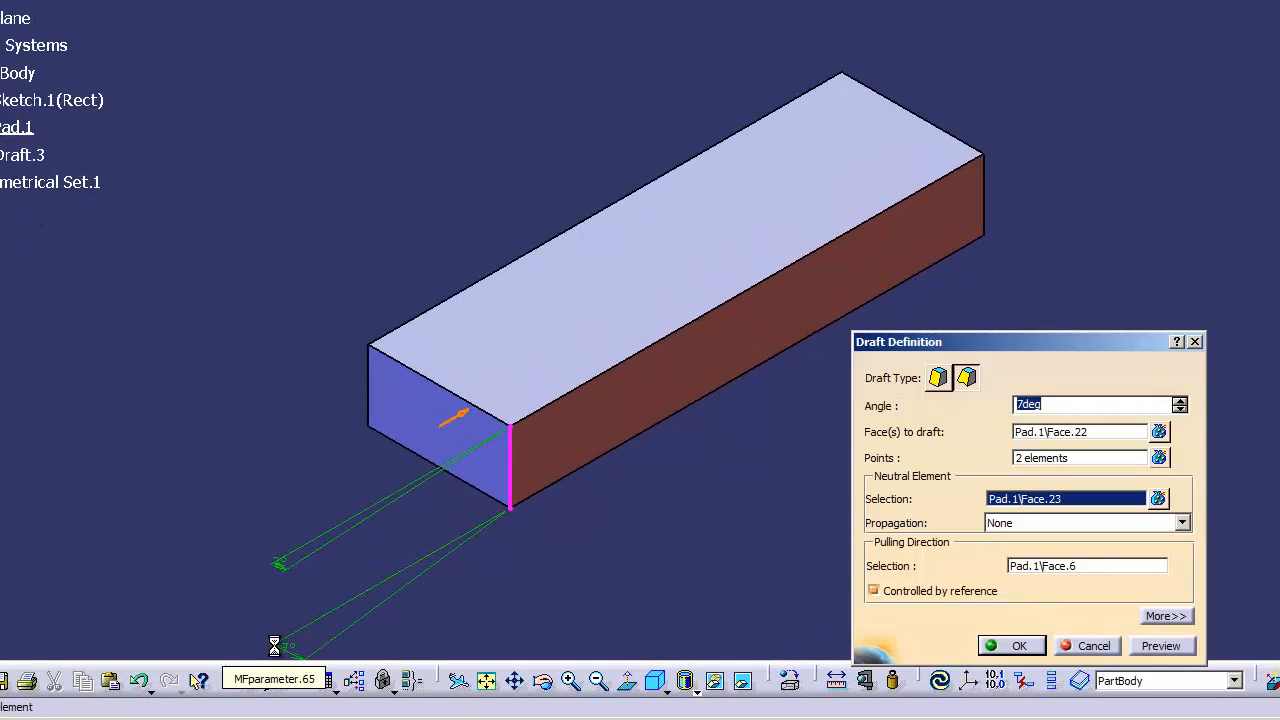
click(1015, 646)
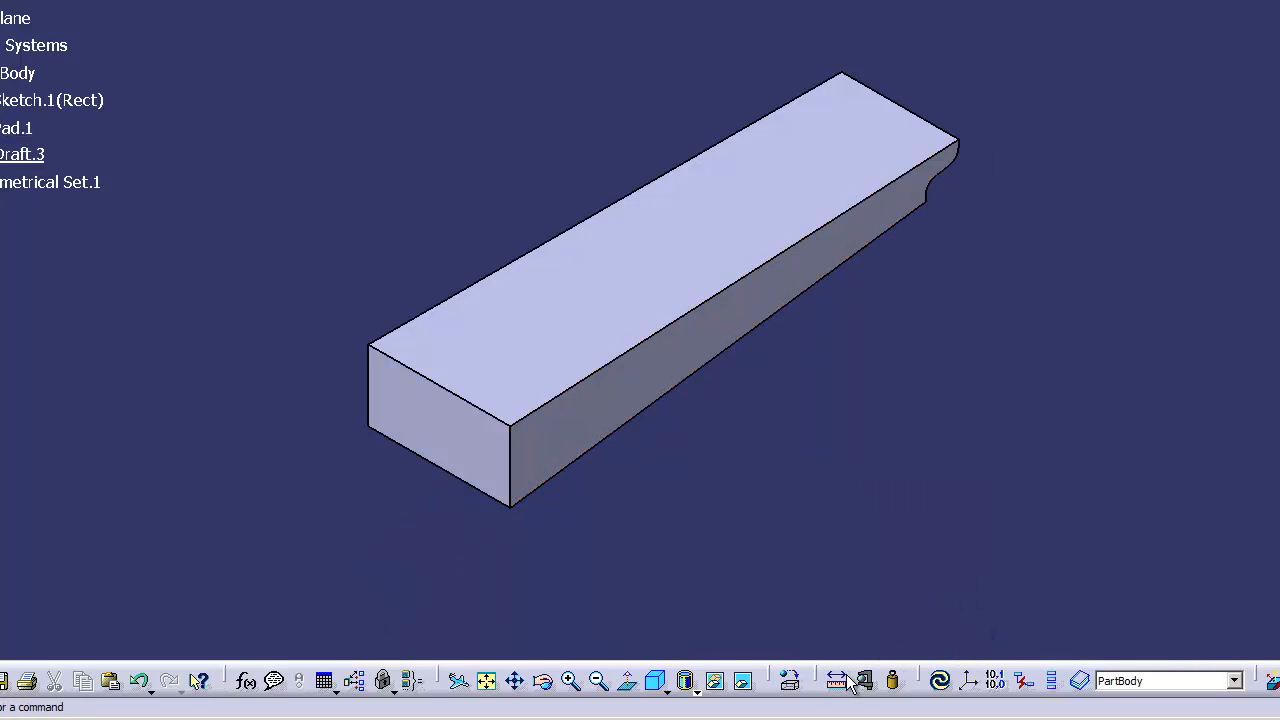
click(940, 680)
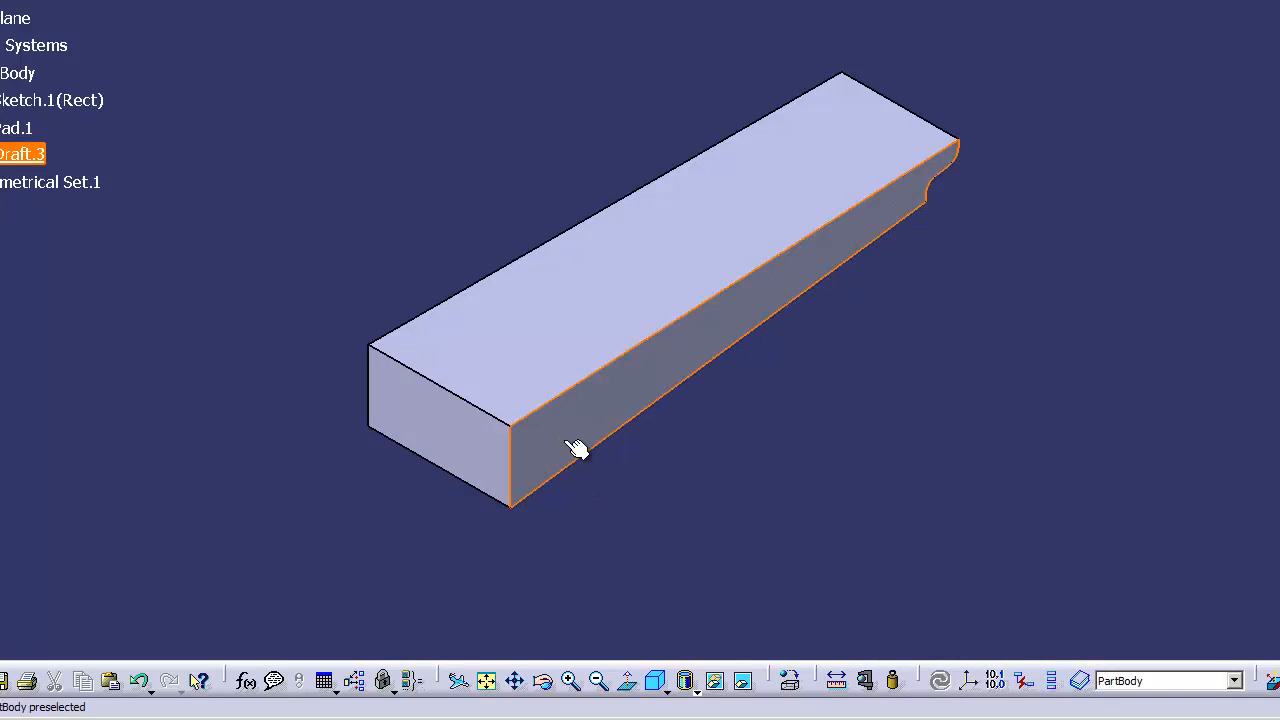
Review the variable draft's definition and orbit the block to examine the tapered side face and far end
double_click(14, 156)
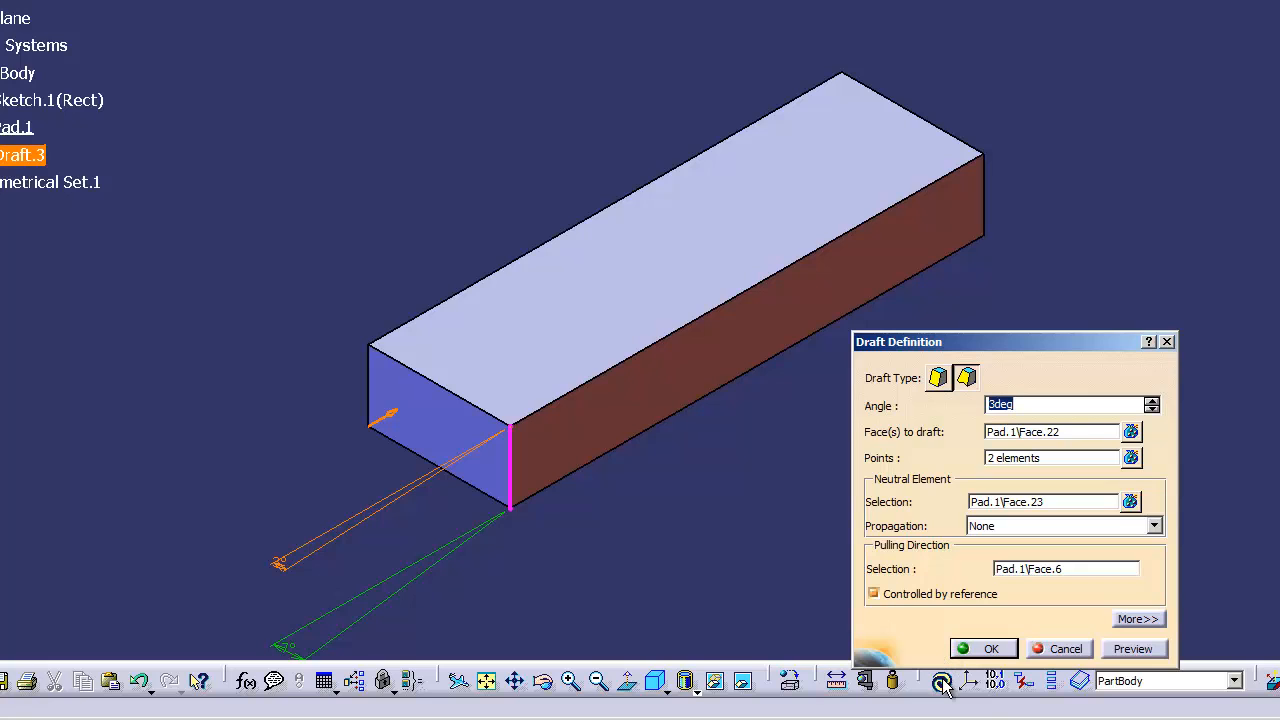
click(966, 648)
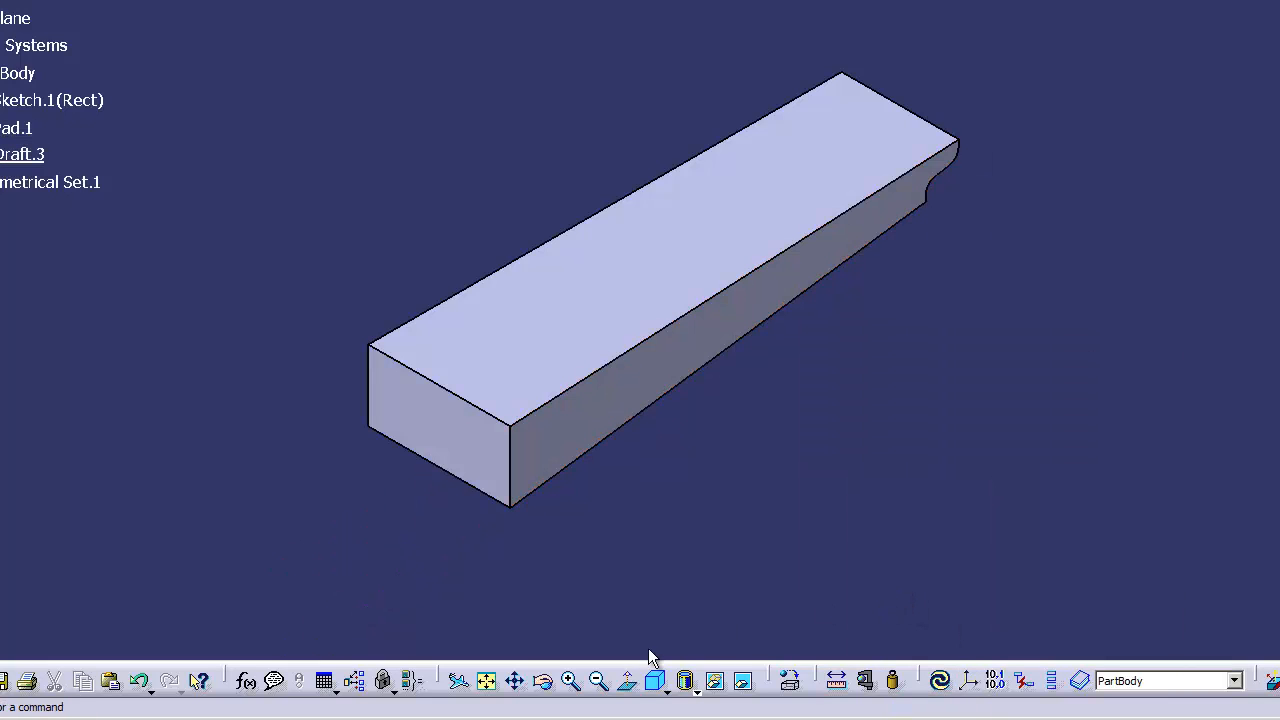
click(543, 681)
drag(657, 551, 710, 470)
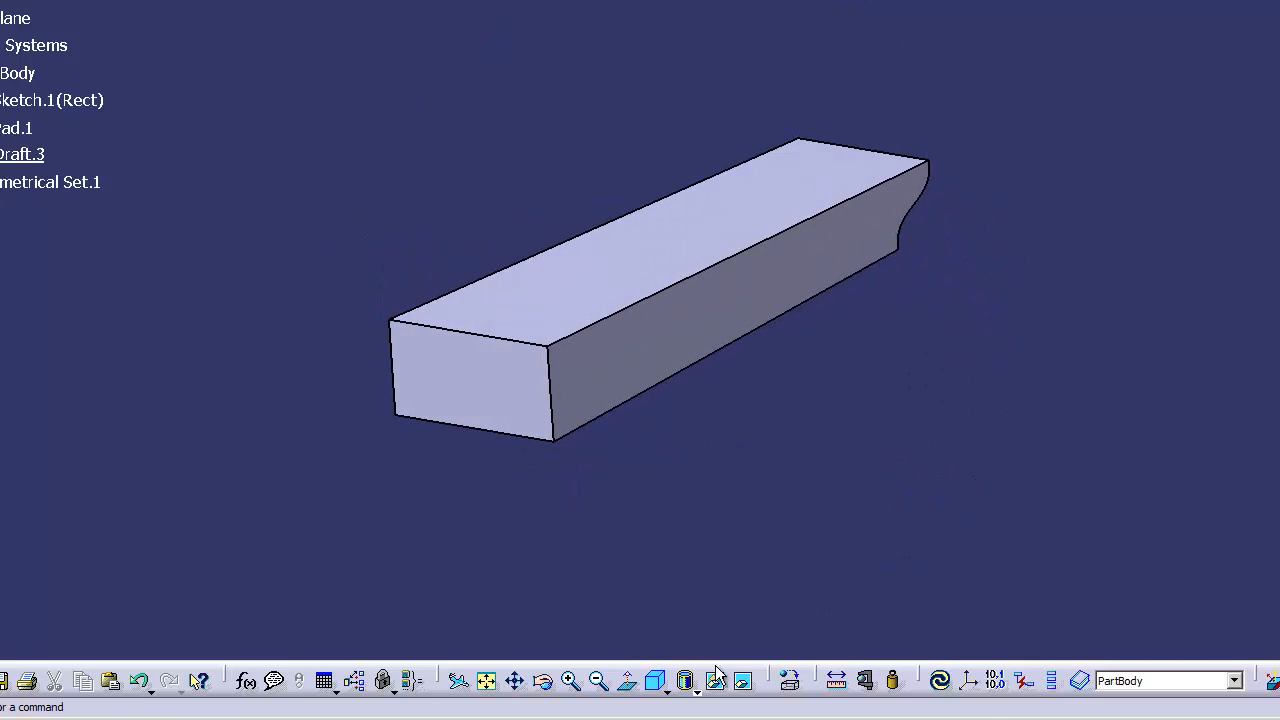
Examine the variable draft's definition and angle points in the top, isometric and right views, and close the definition
double_click(14, 158)
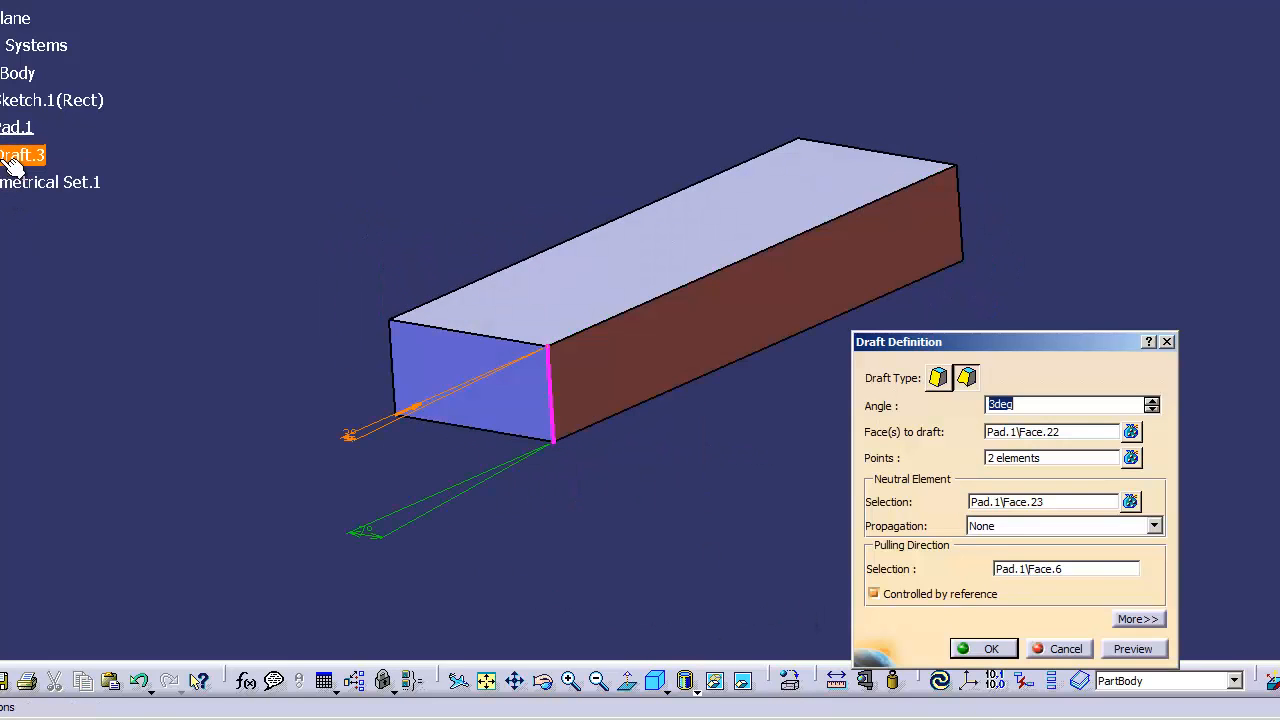
click(664, 690)
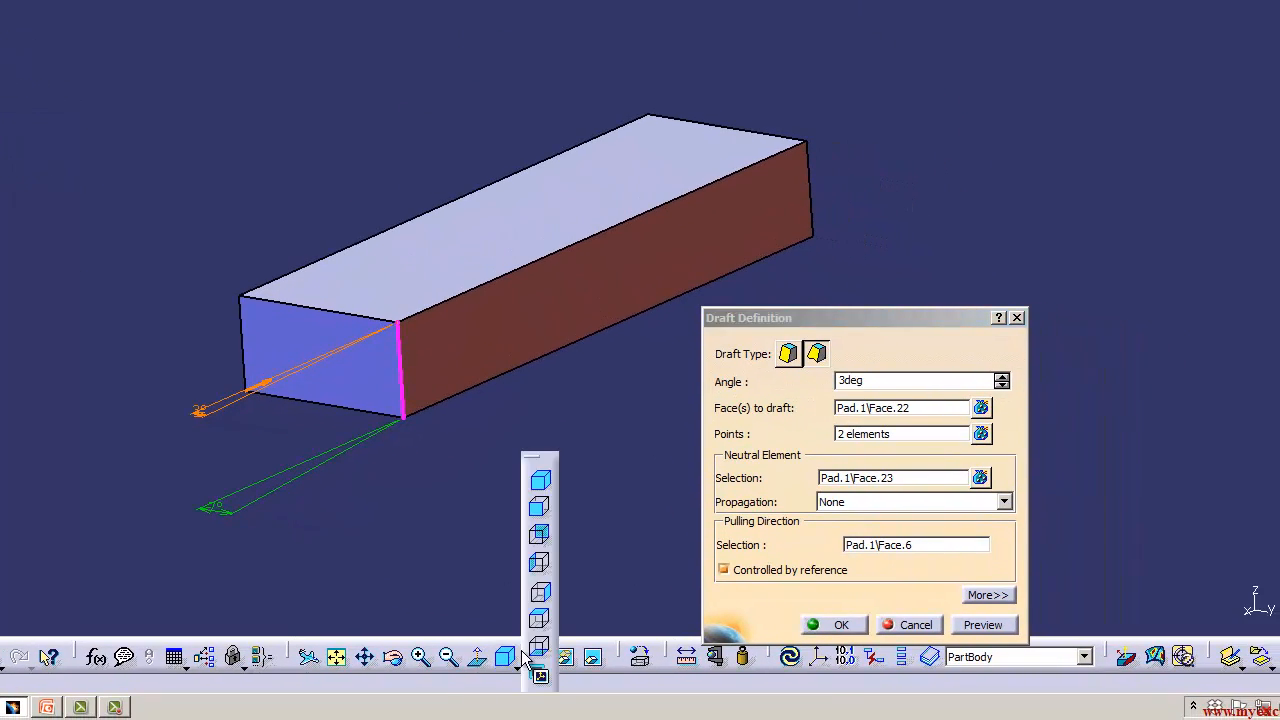
click(537, 619)
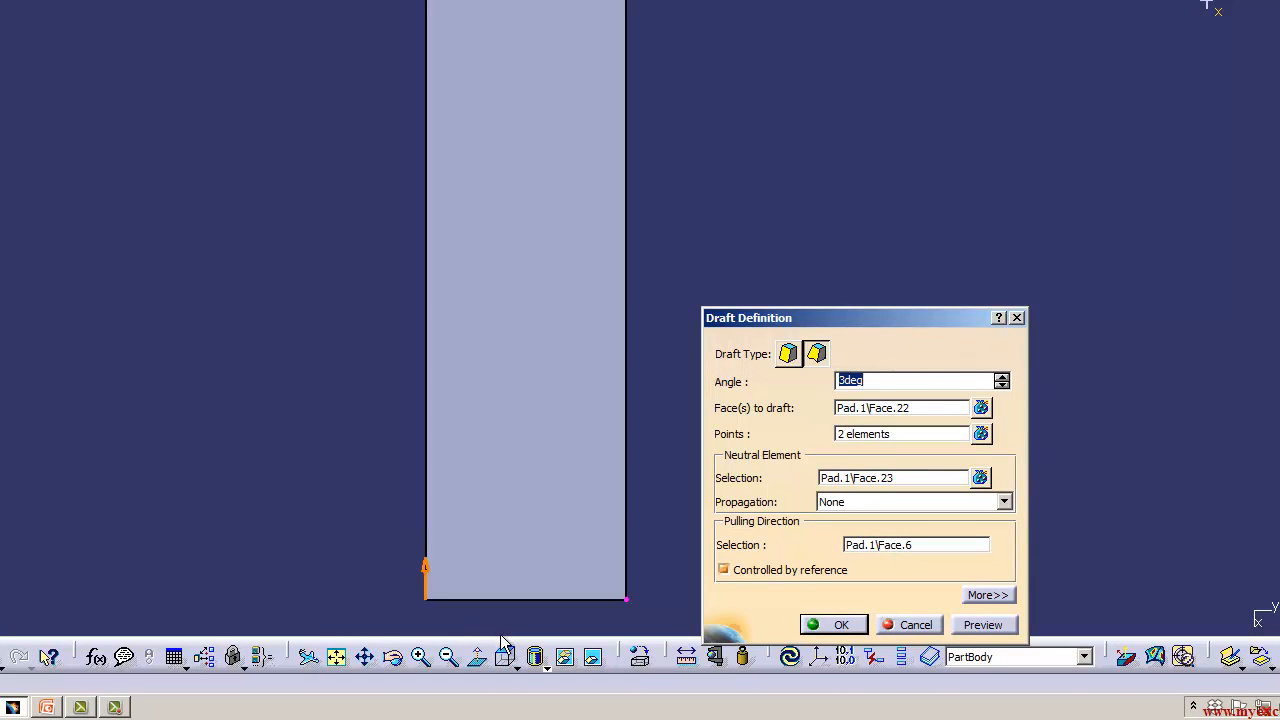
click(519, 660)
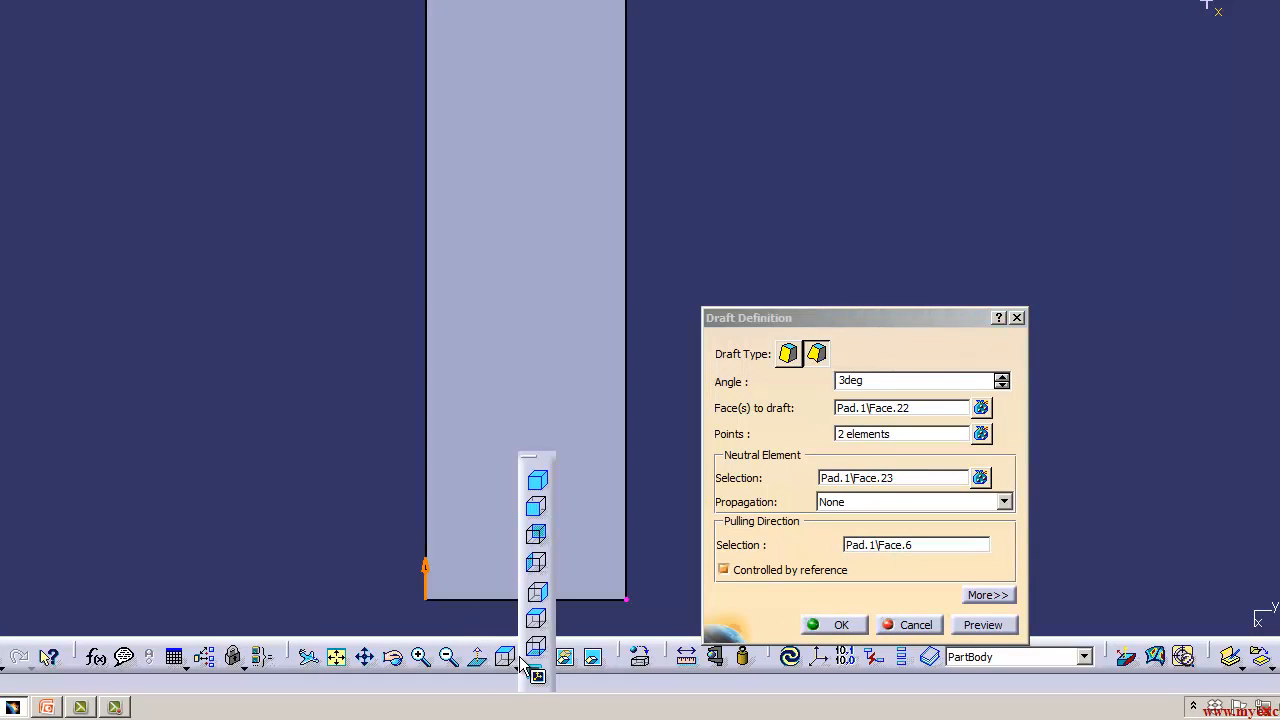
click(537, 480)
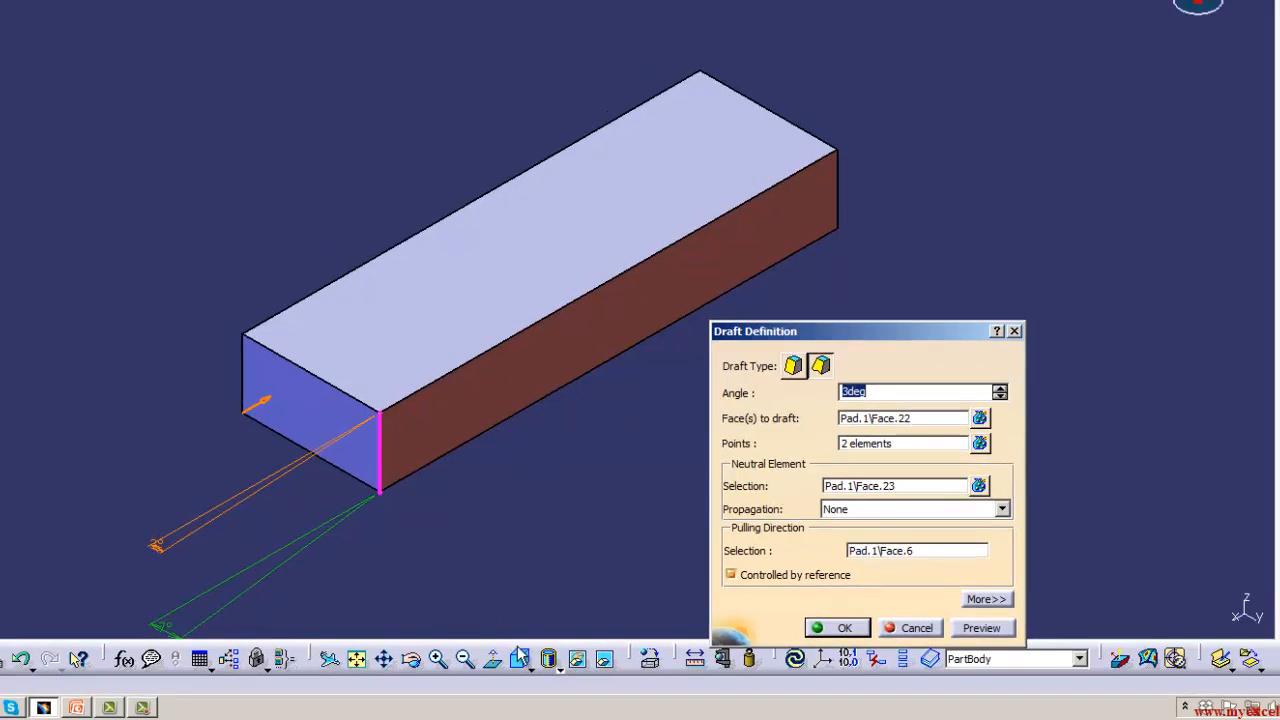
click(614, 669)
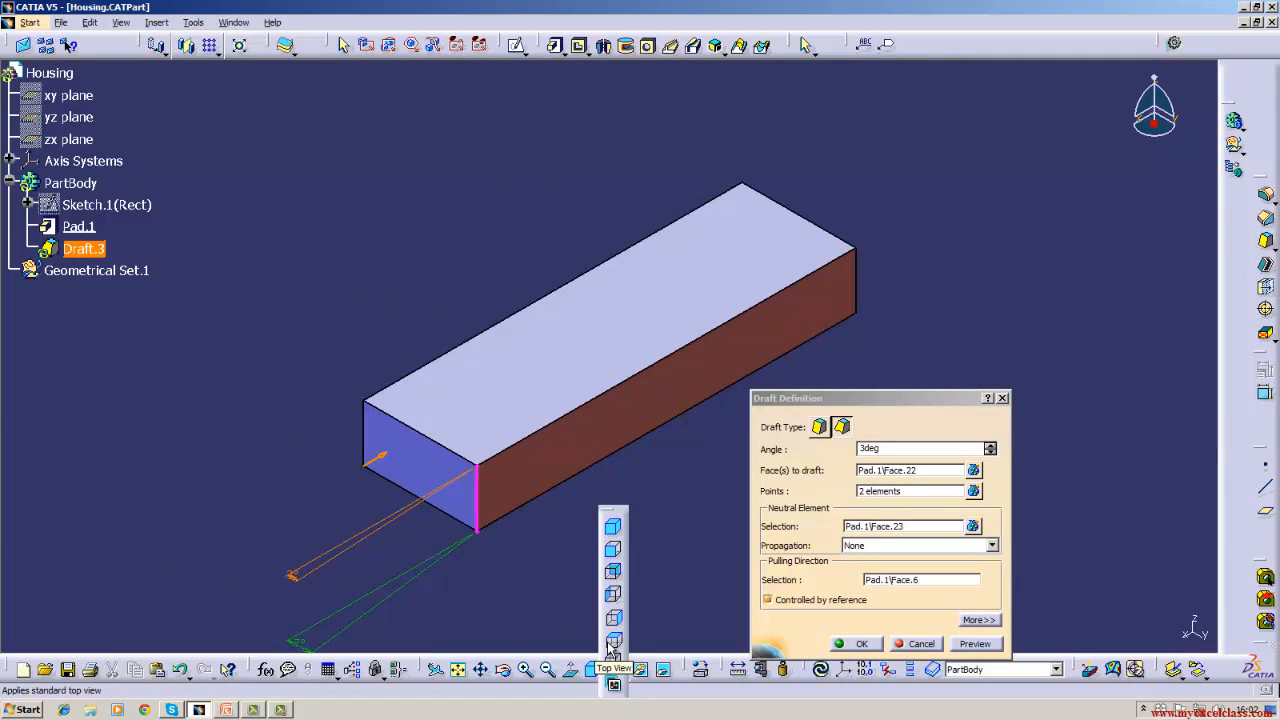
click(613, 630)
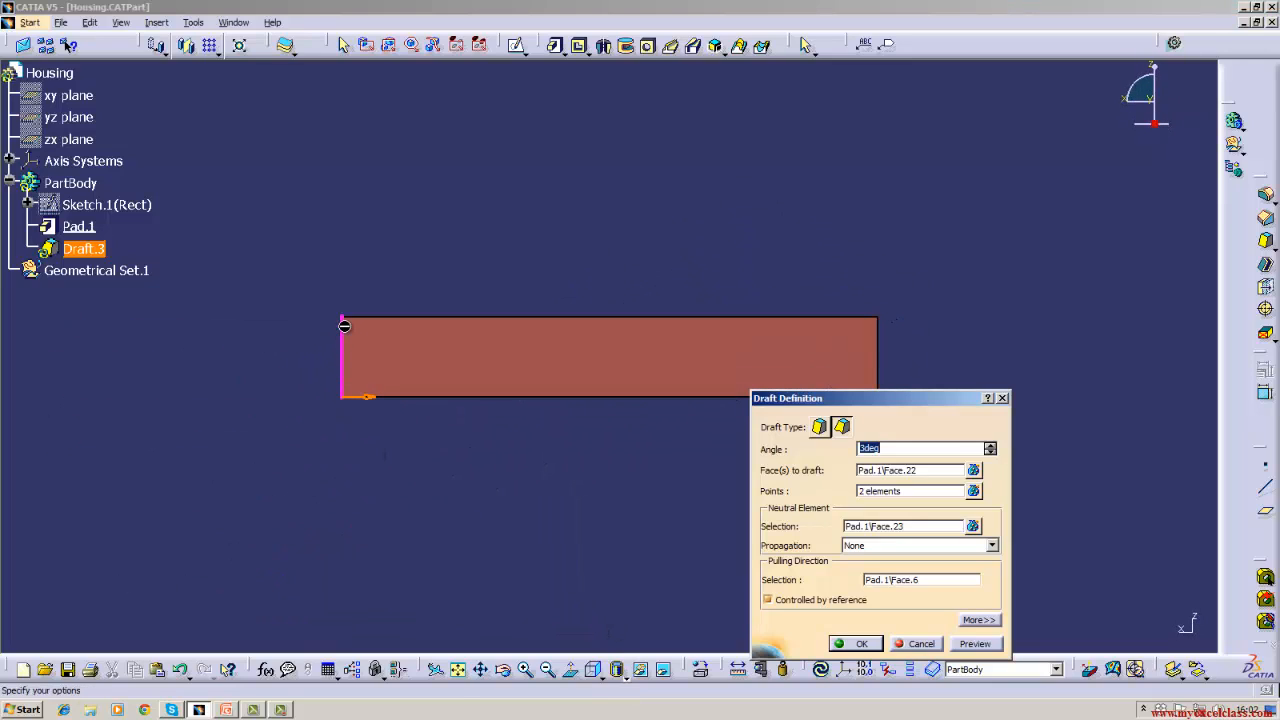
click(848, 644)
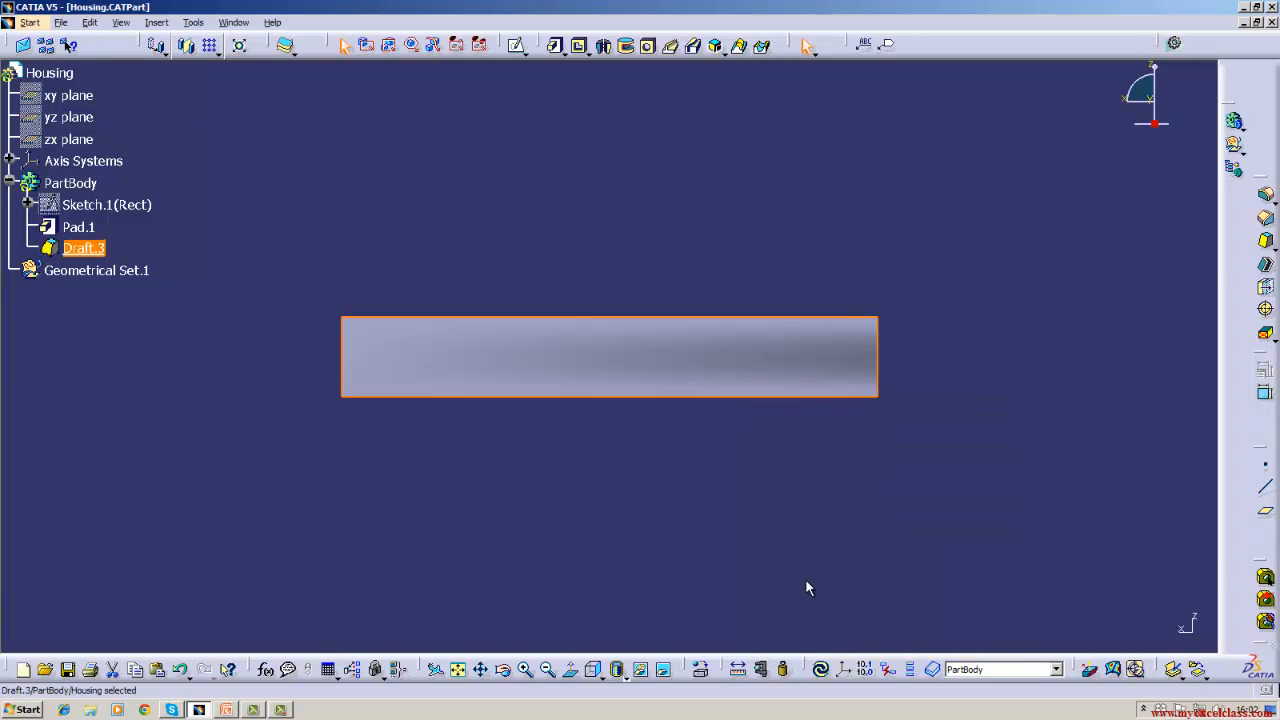
click(808, 588)
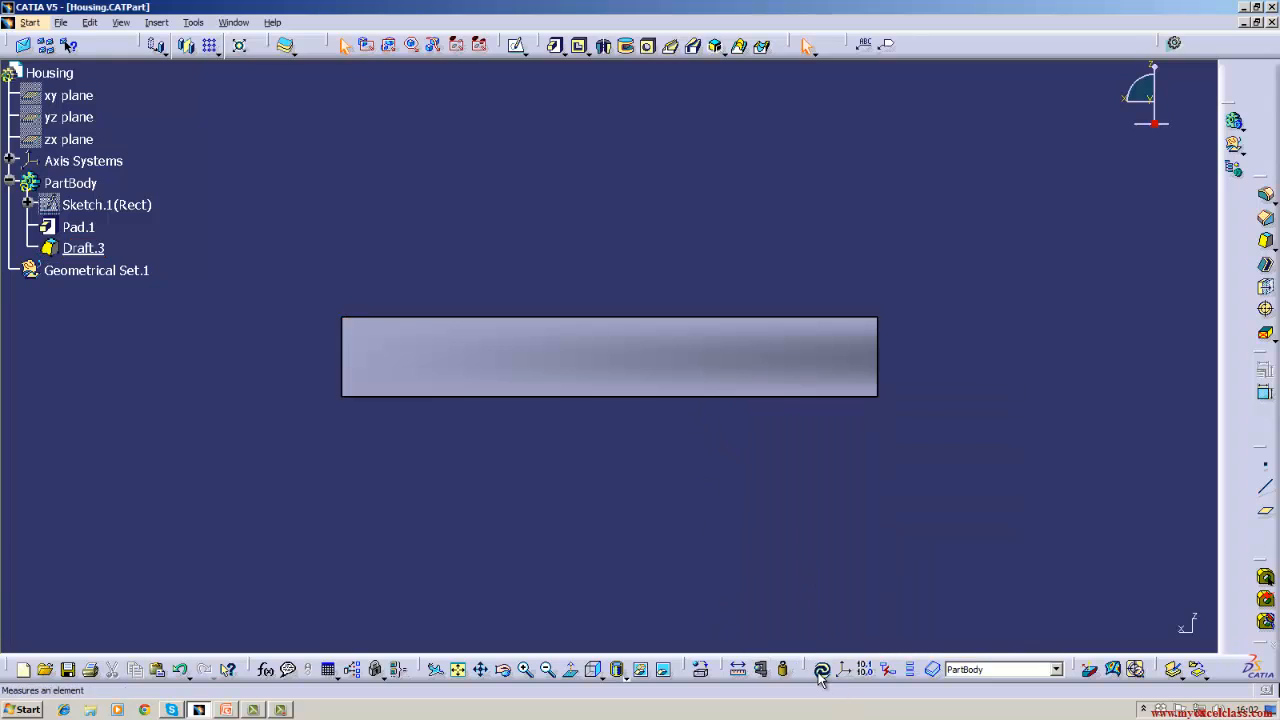
Examine the variable draft's angle at both edge points in the isometric view, and close the definition
click(595, 672)
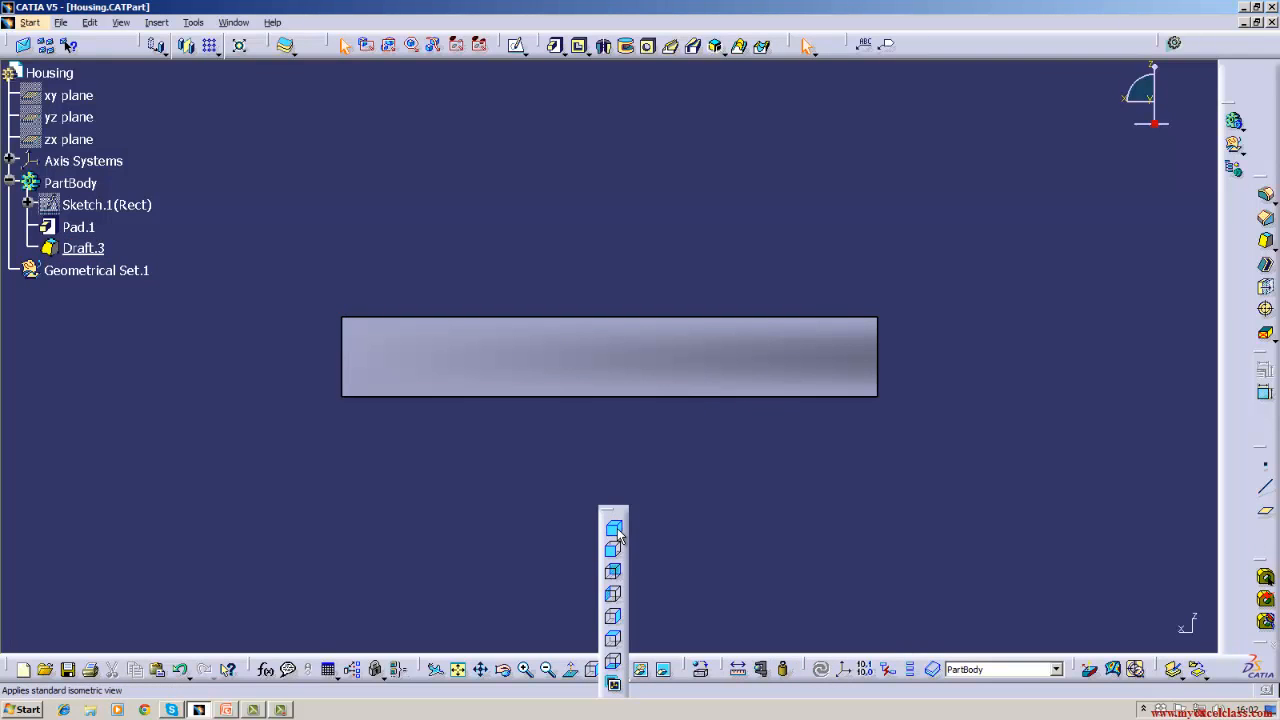
click(613, 527)
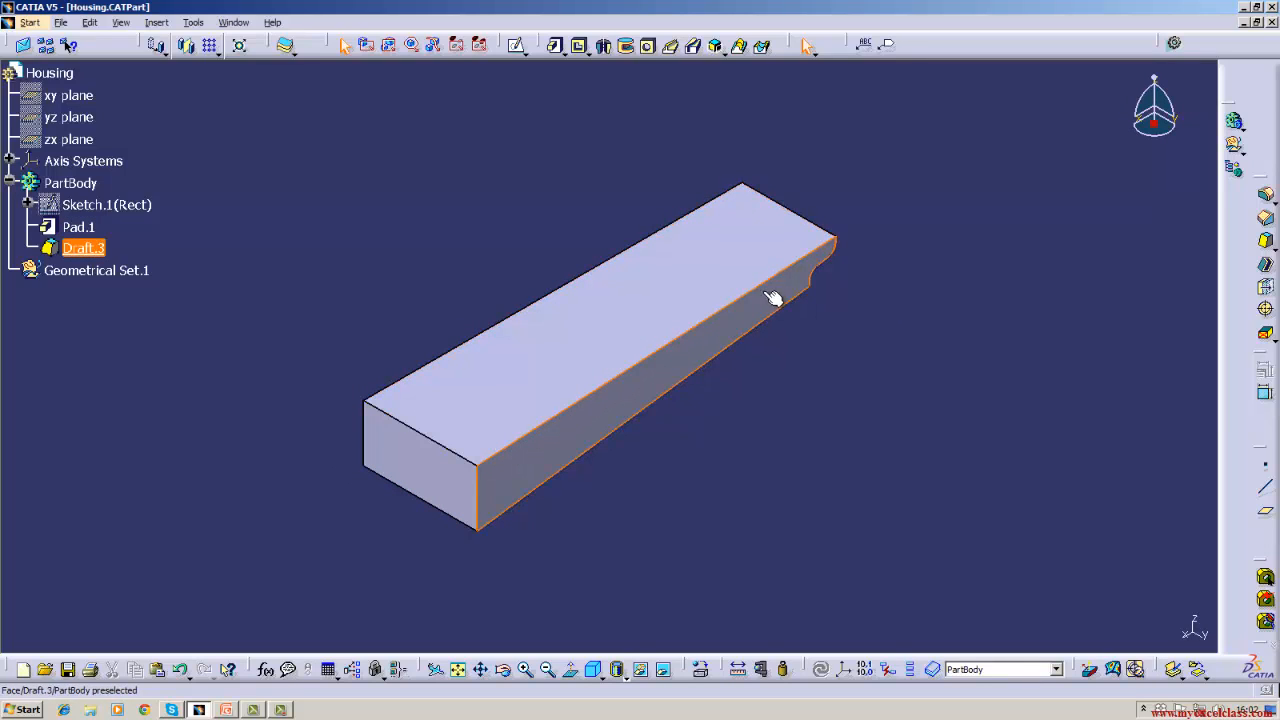
double_click(84, 248)
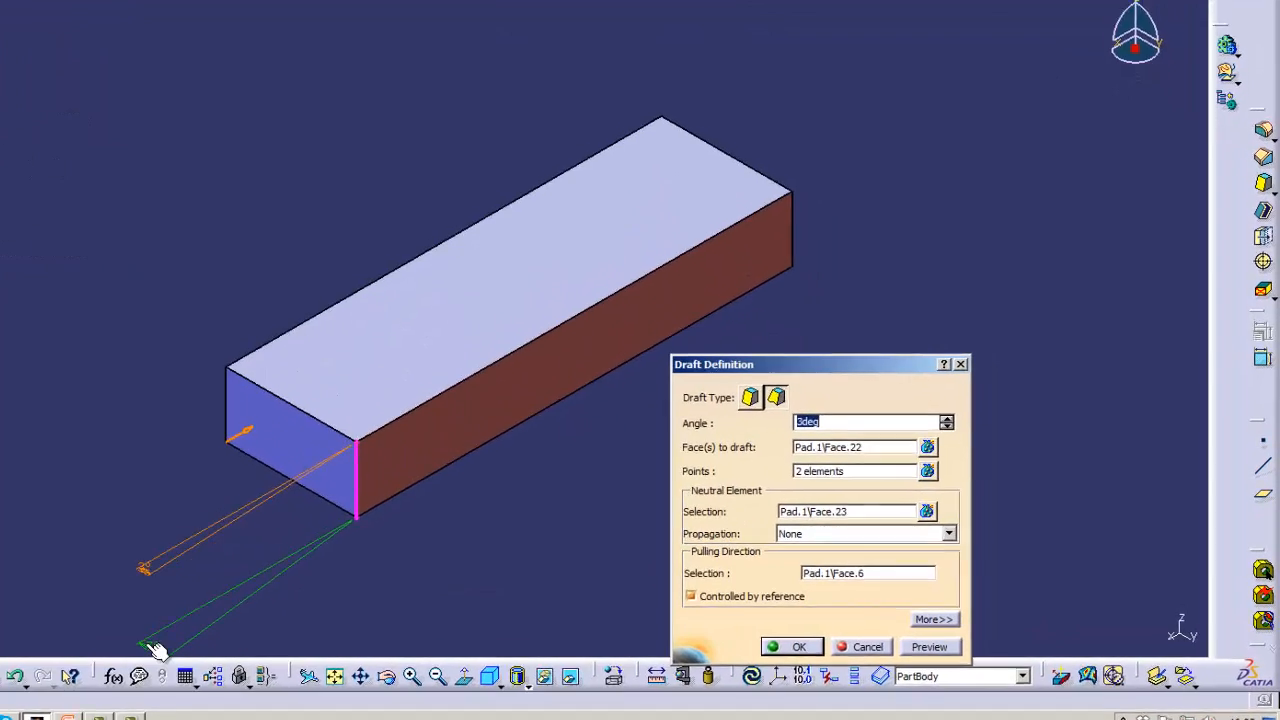
click(146, 643)
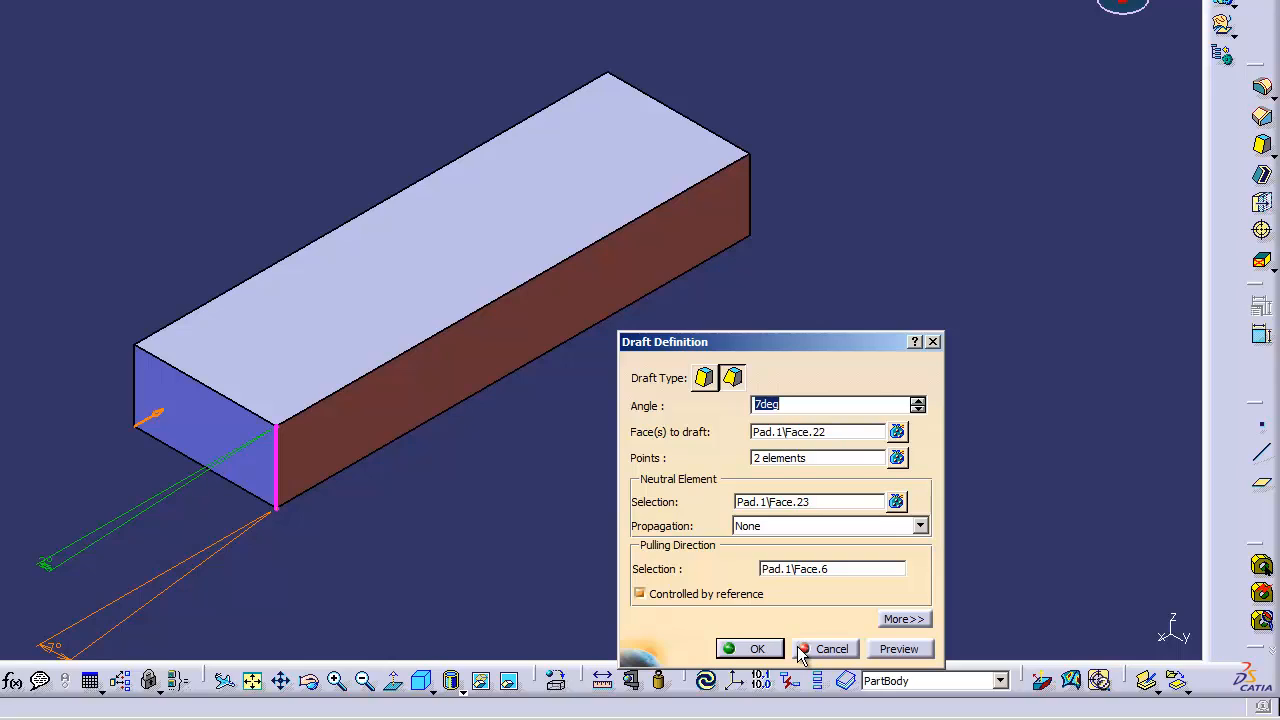
click(757, 649)
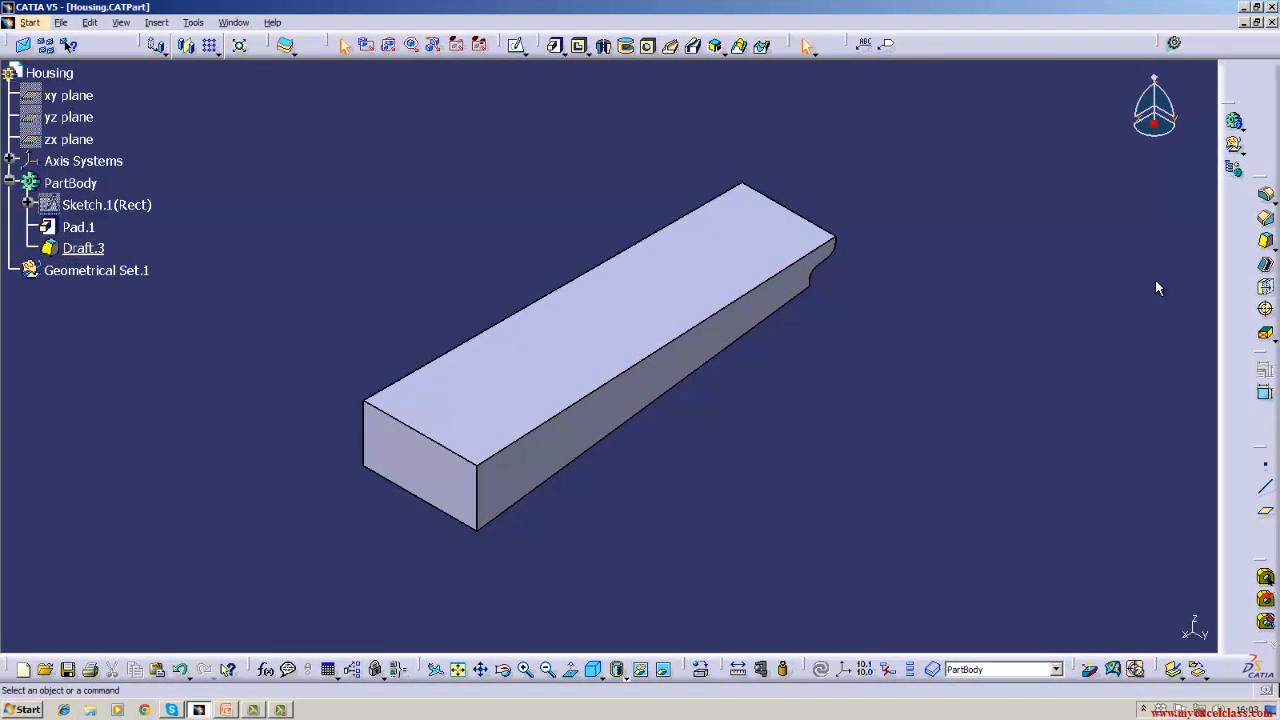
Delete the variable-angle draft from the part body
click(82, 248)
right_click(82, 250)
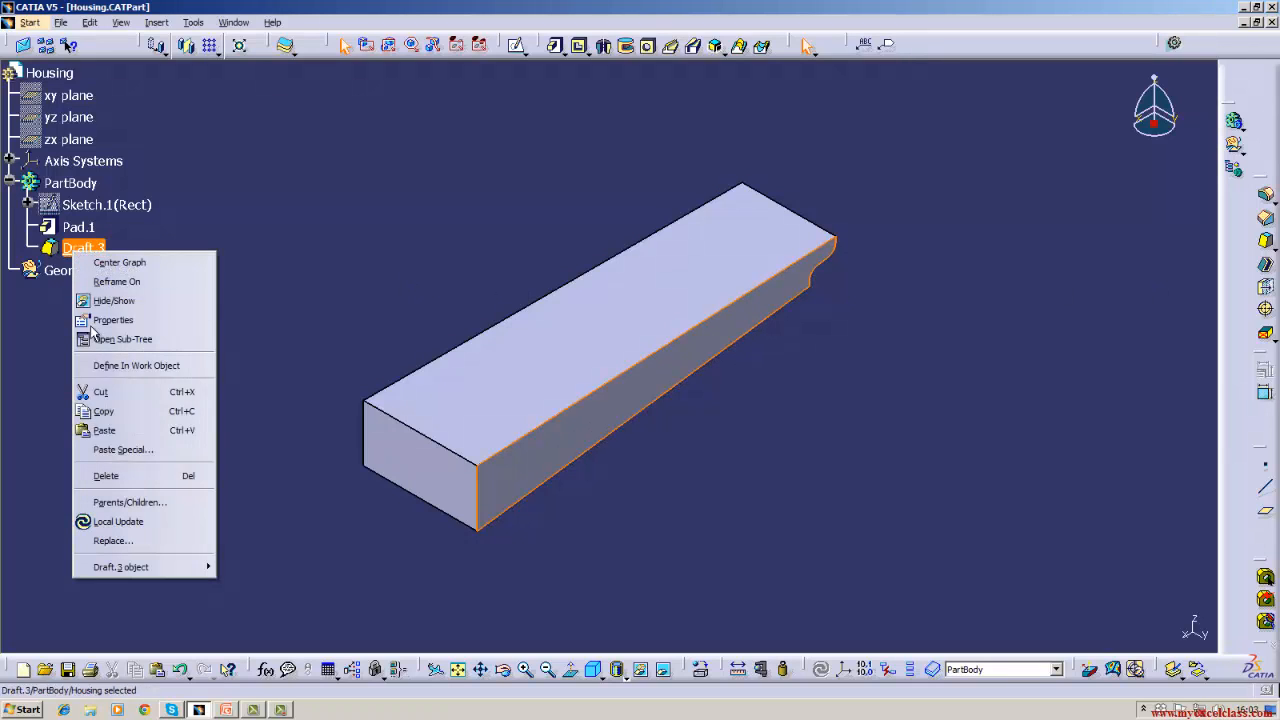
click(105, 474)
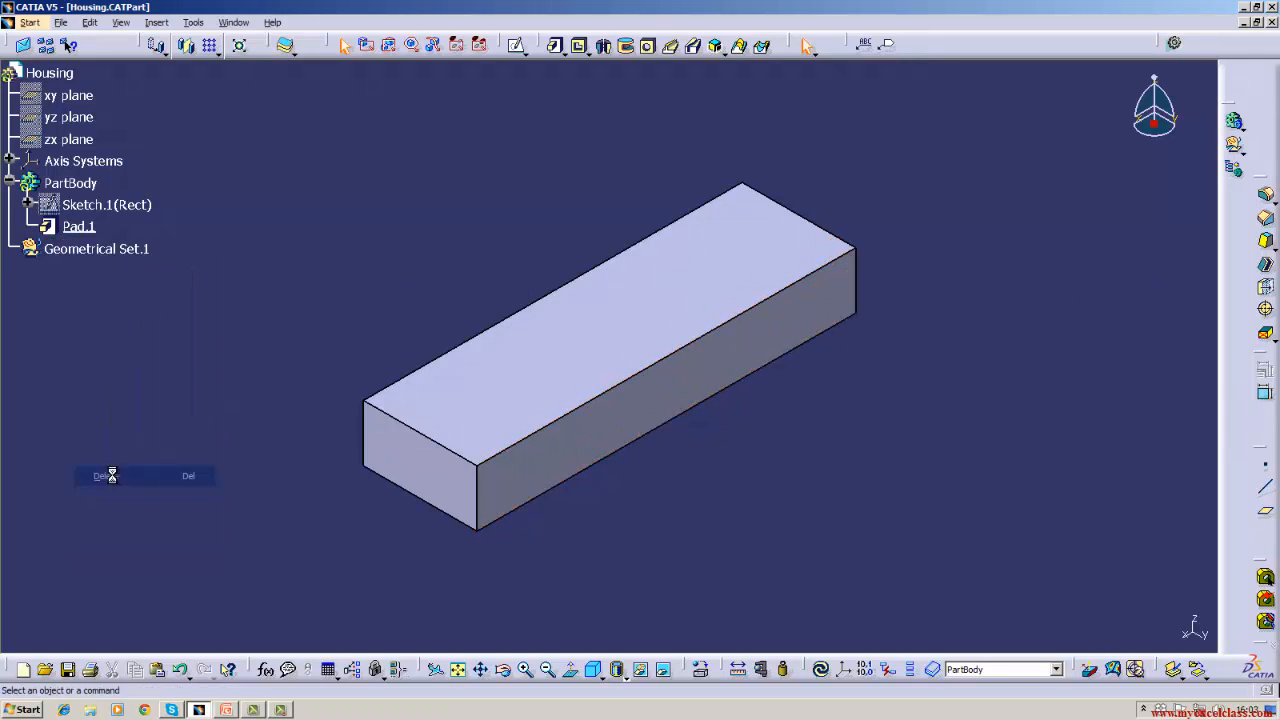
Apply a constant 7-degree draft to the long visible side face, with the near end face as neutral element
click(1265, 241)
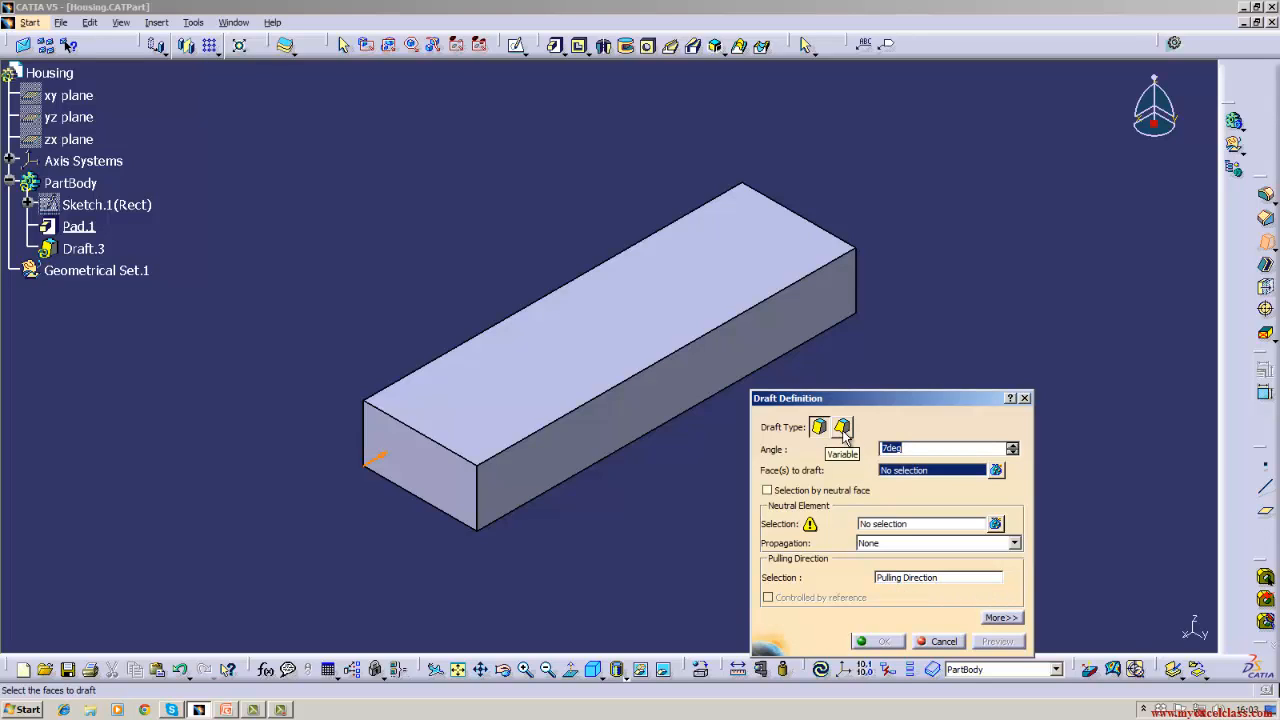
click(902, 580)
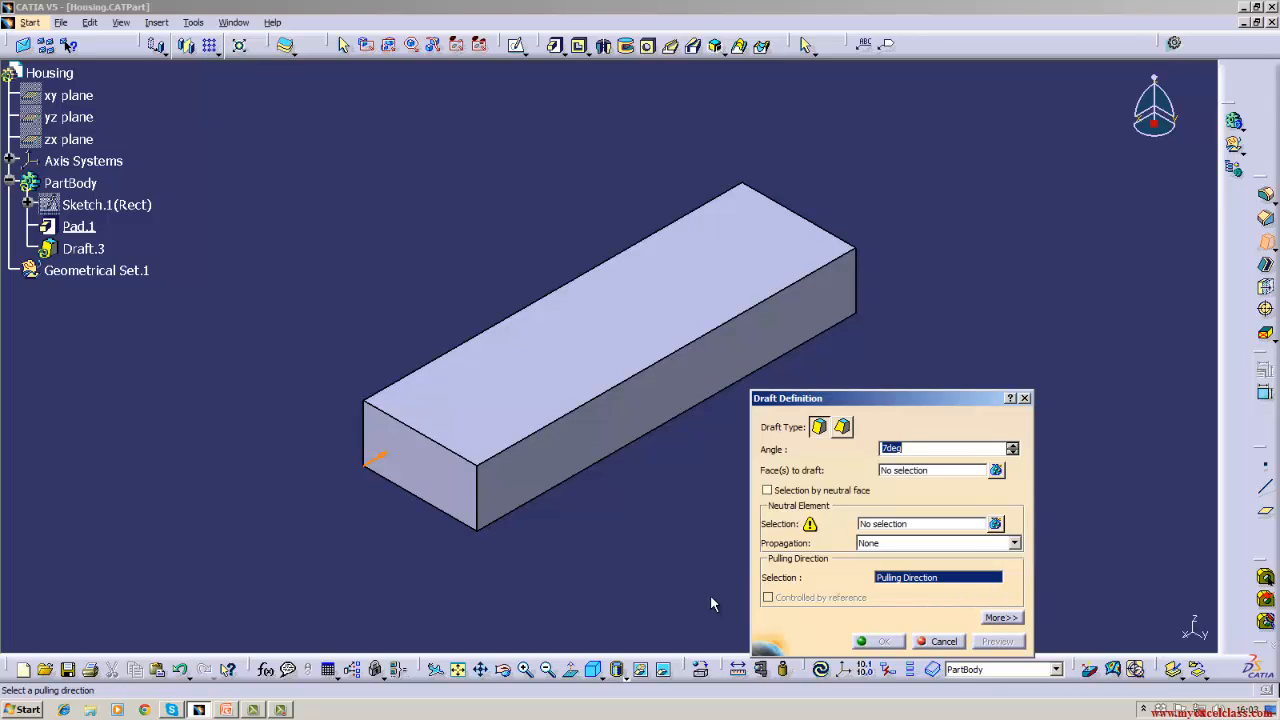
click(903, 470)
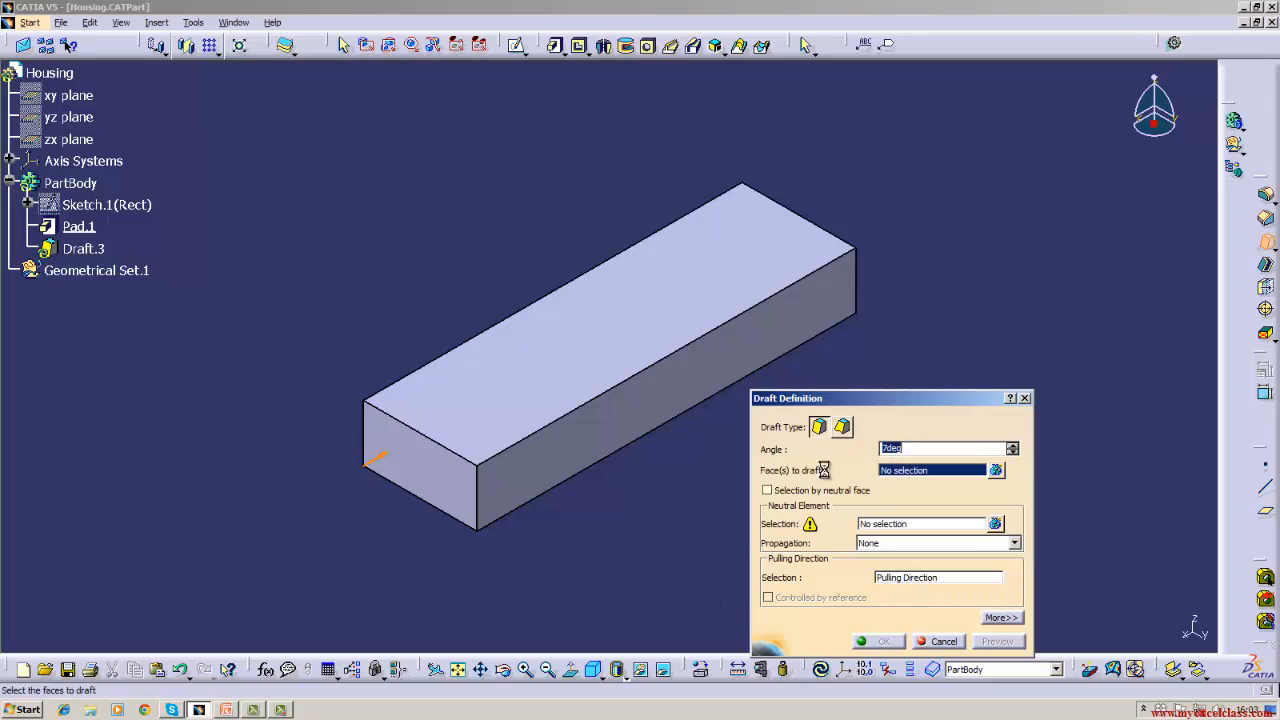
click(620, 450)
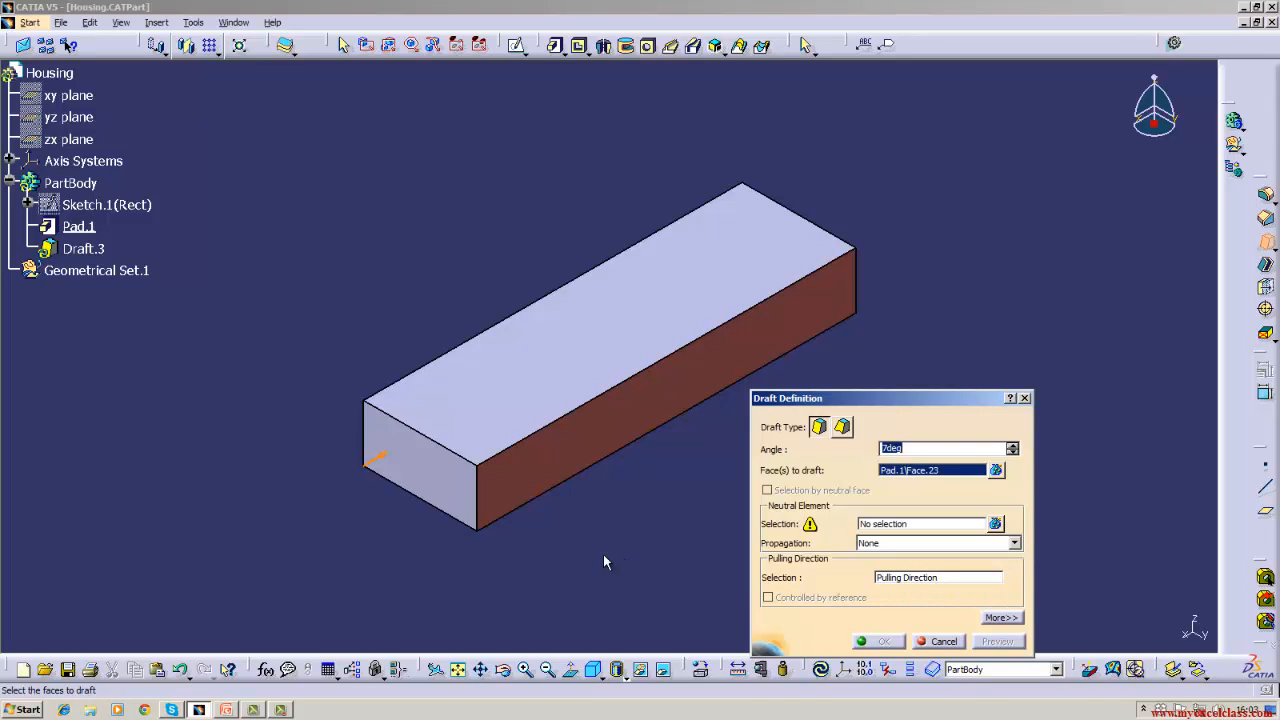
click(458, 502)
click(458, 502)
click(926, 526)
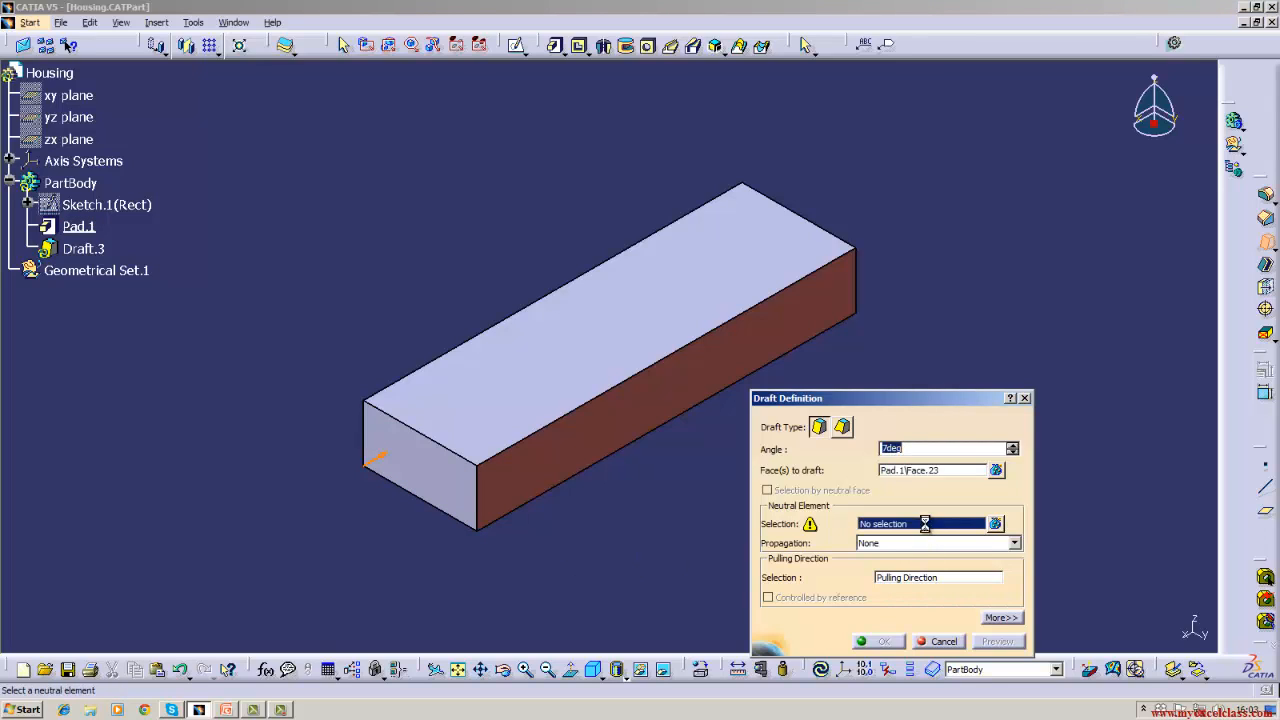
click(436, 501)
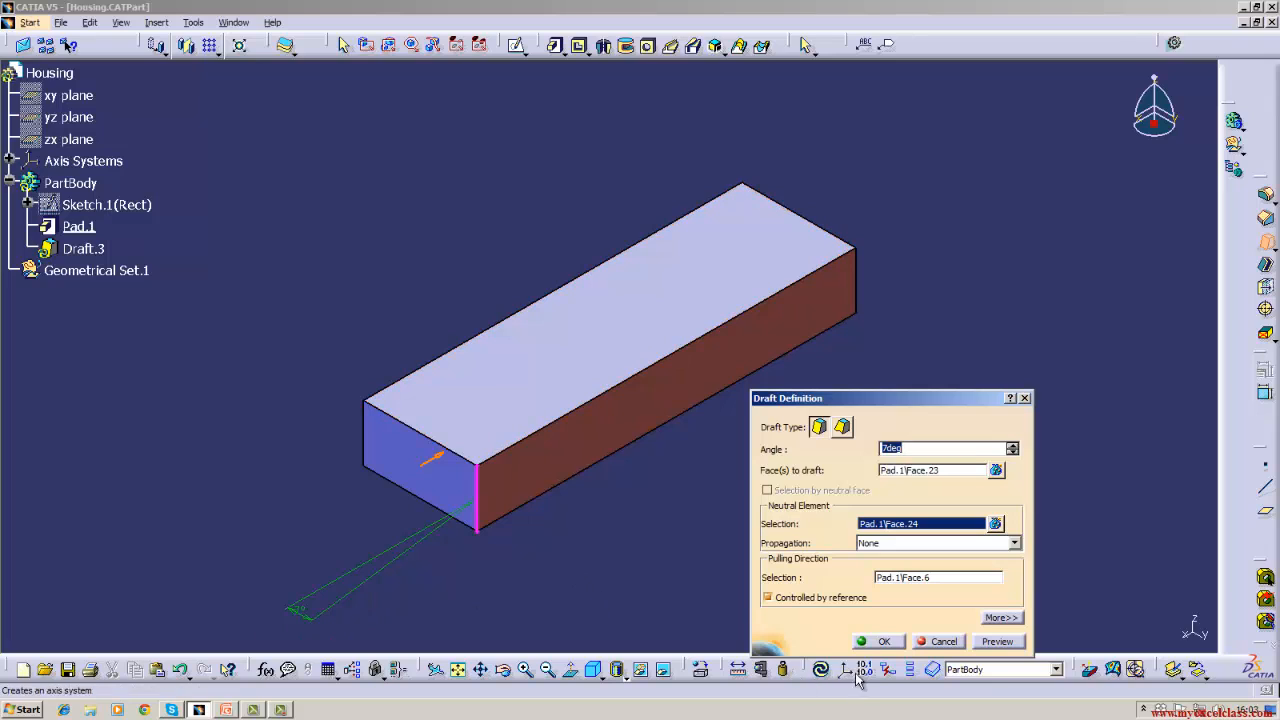
click(880, 641)
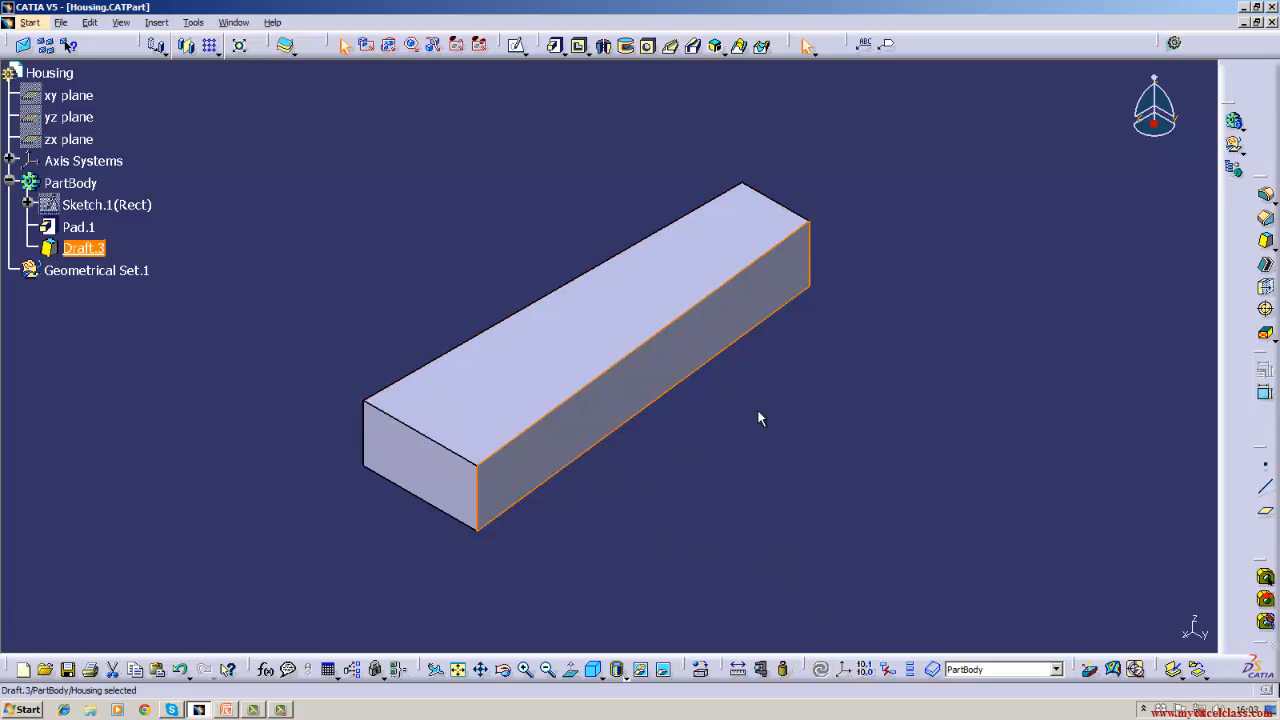
Delete the constant-angle draft on the long side face
right_click(94, 250)
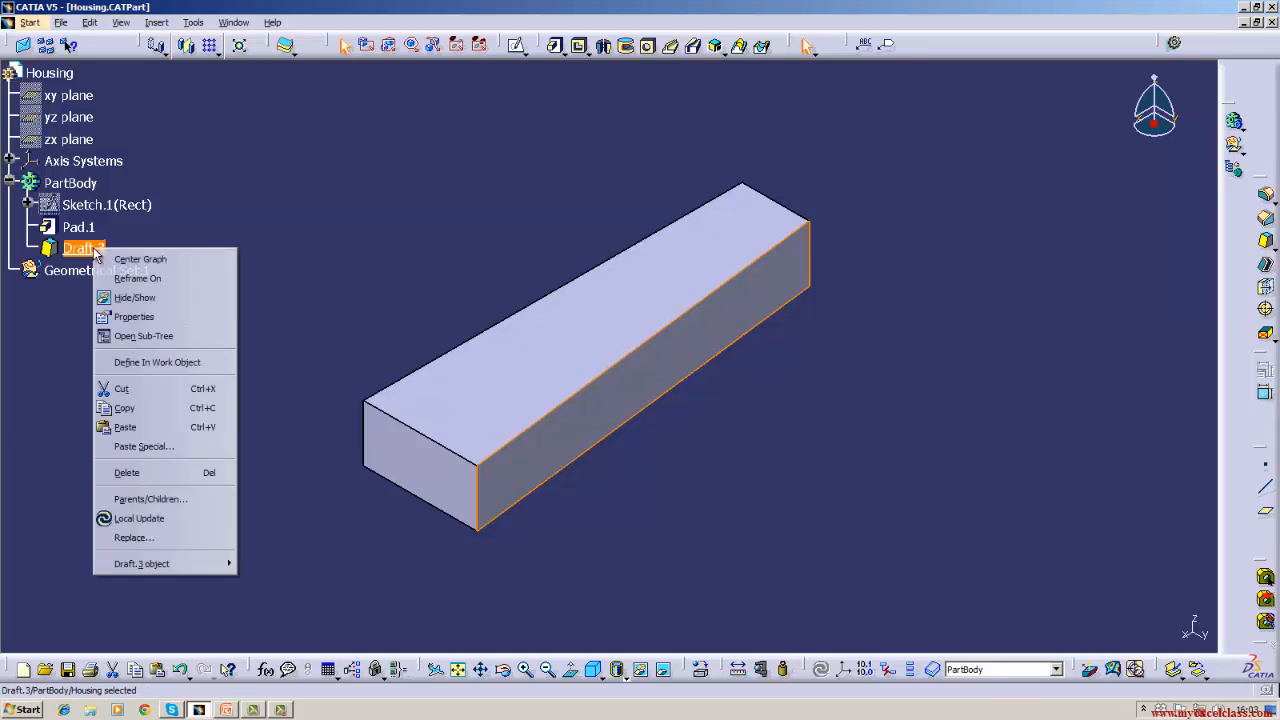
click(127, 474)
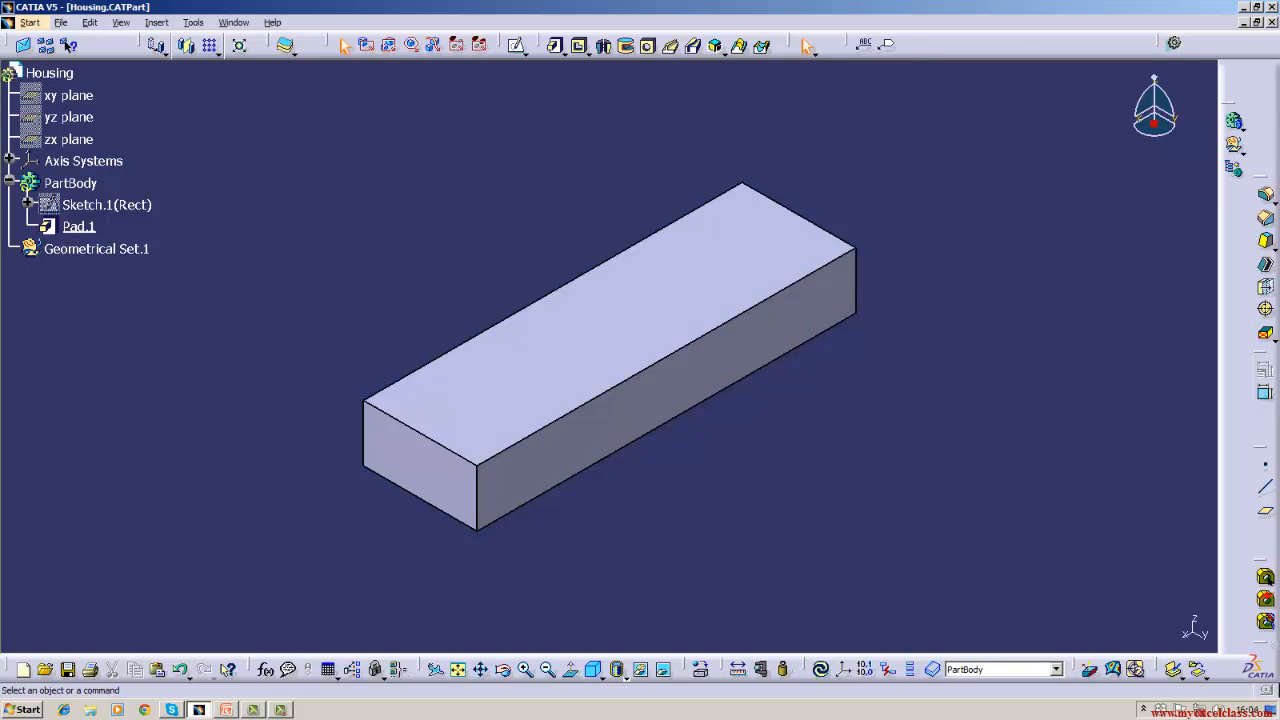
Switch to PowerPoint to check the Lesson - 05 topic list, and return to CATIA
click(227, 710)
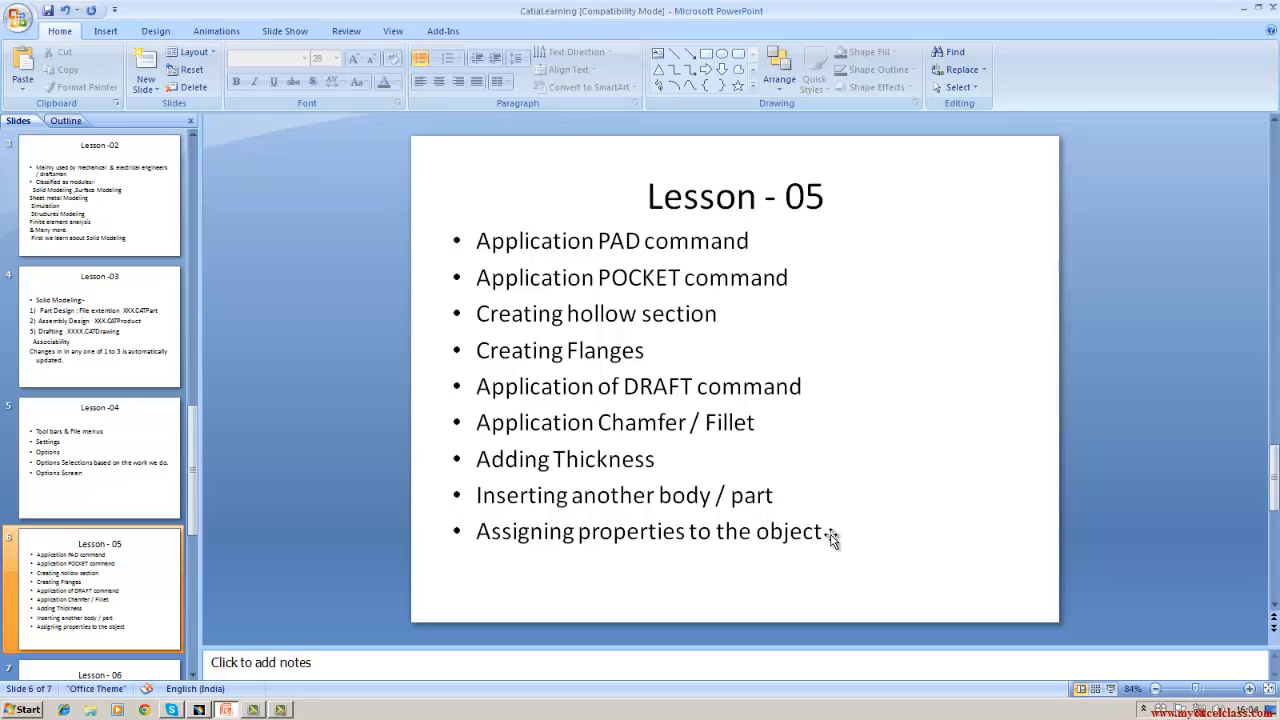
click(199, 709)
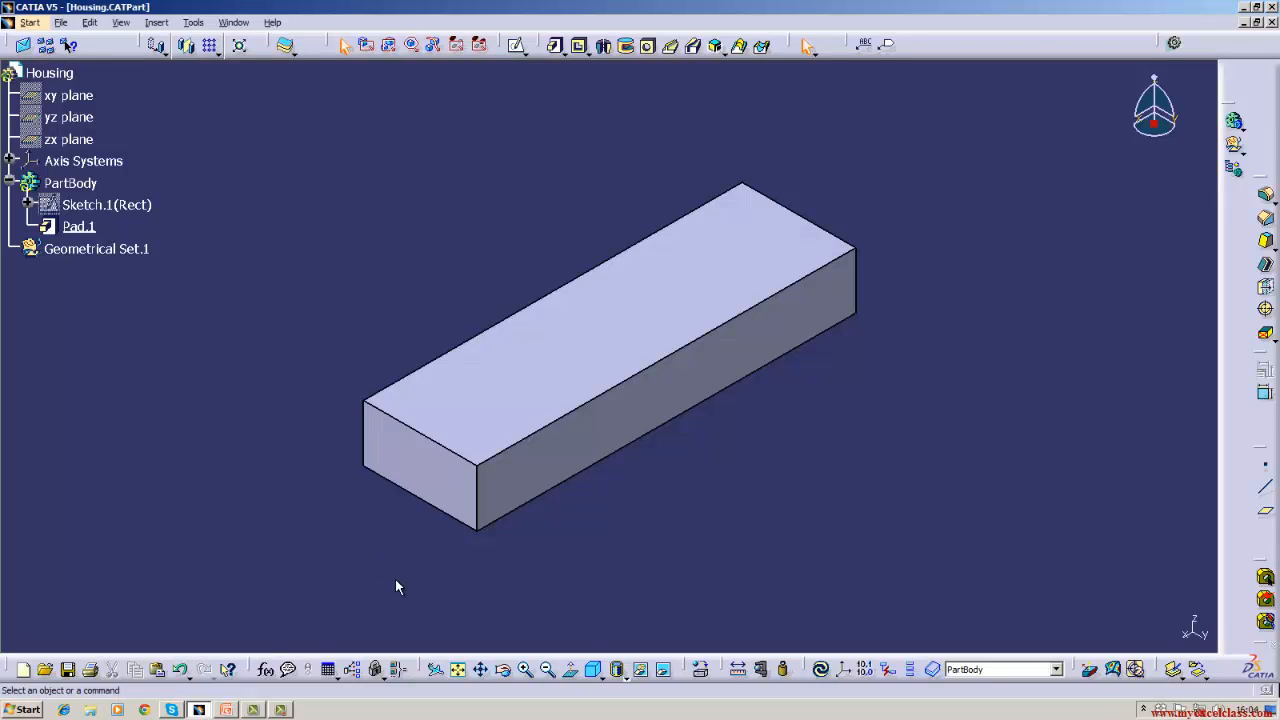
Collapse the part body in the specification tree and rename it as Bar in its feature properties
click(9, 182)
click(45, 183)
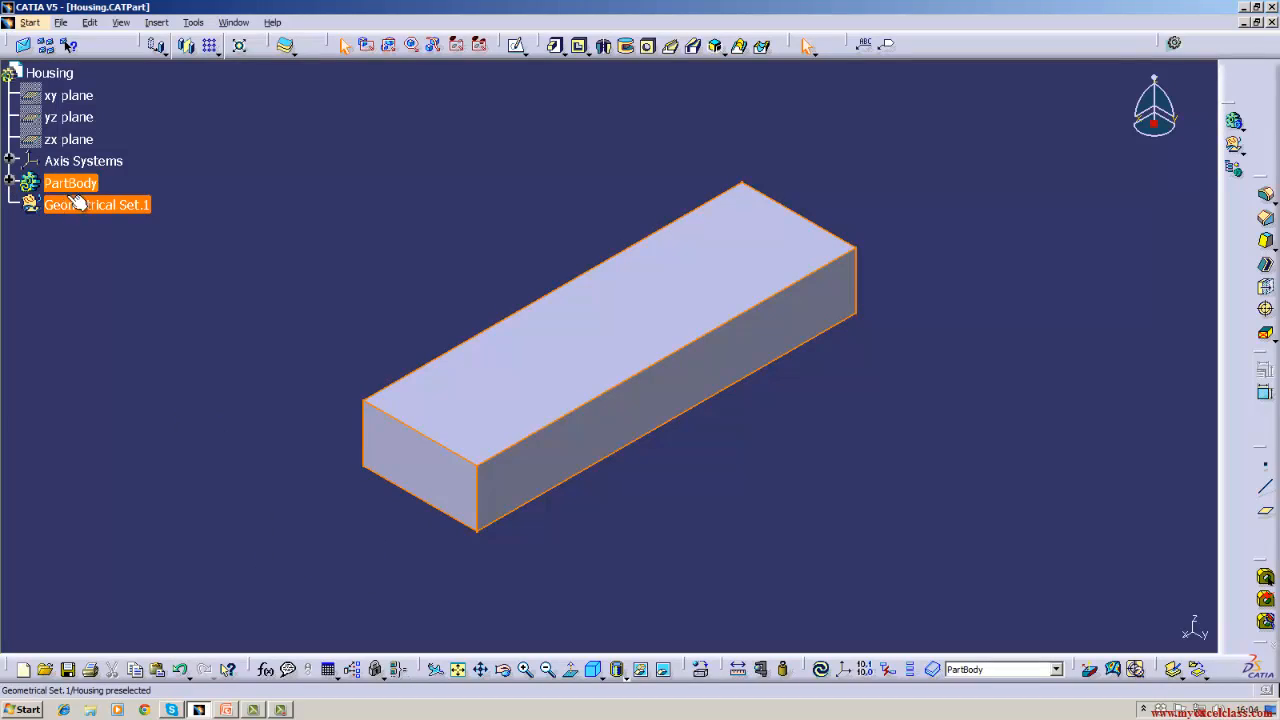
click(311, 181)
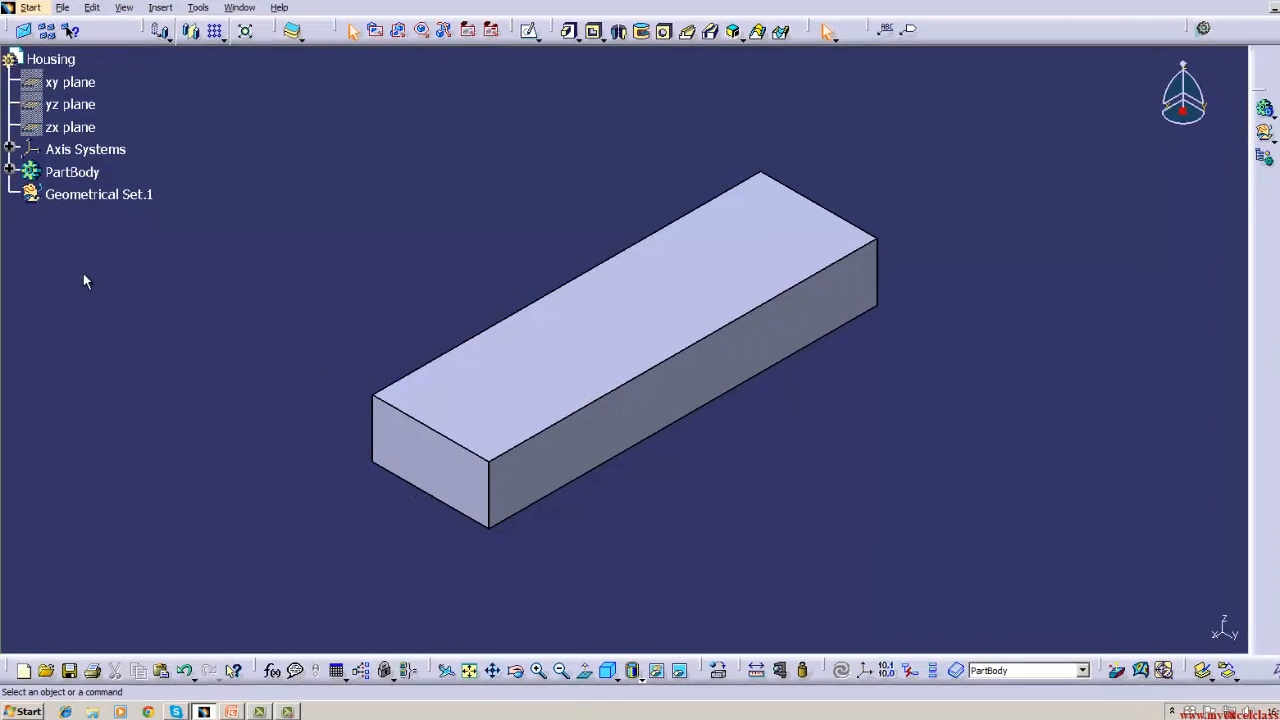
right_click(97, 88)
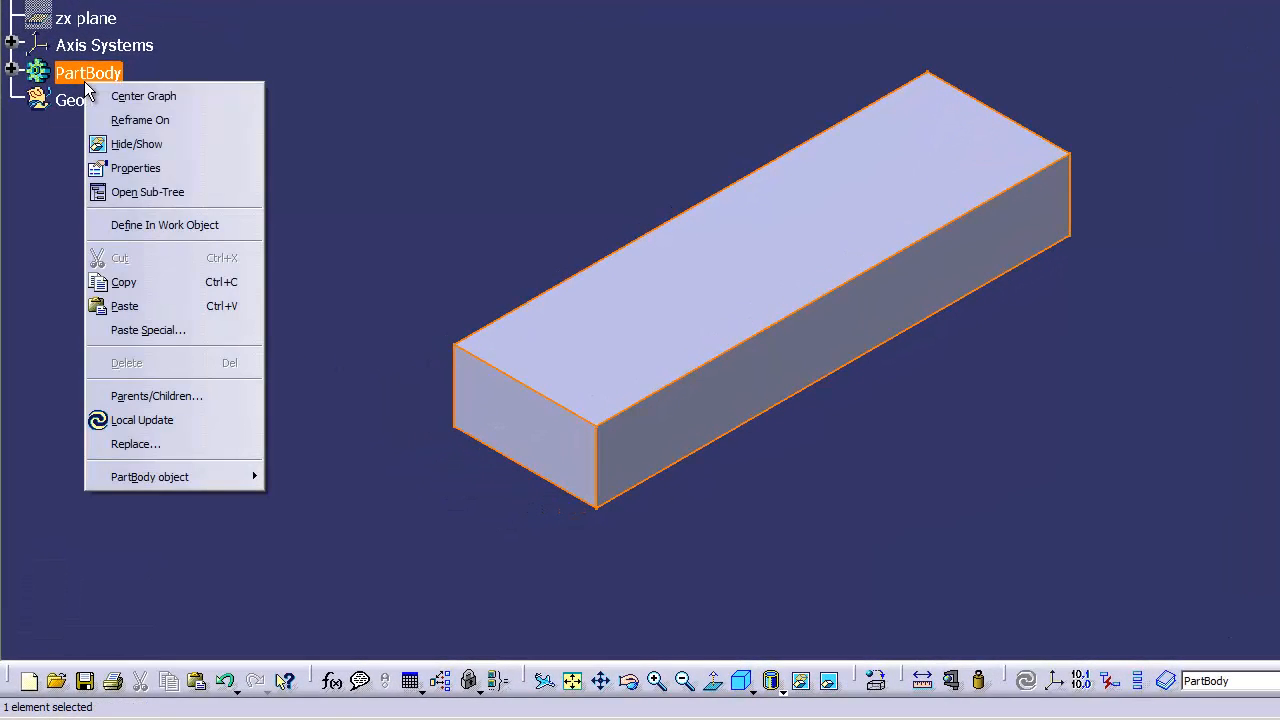
click(124, 165)
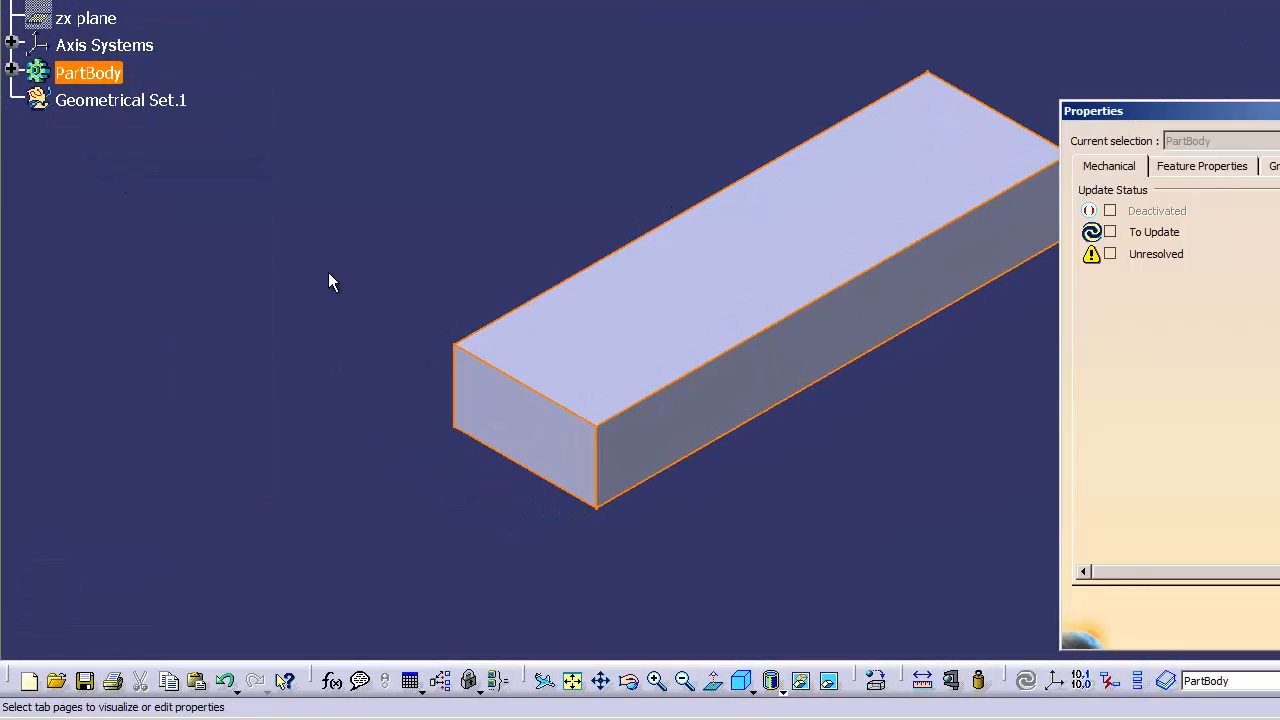
click(1202, 170)
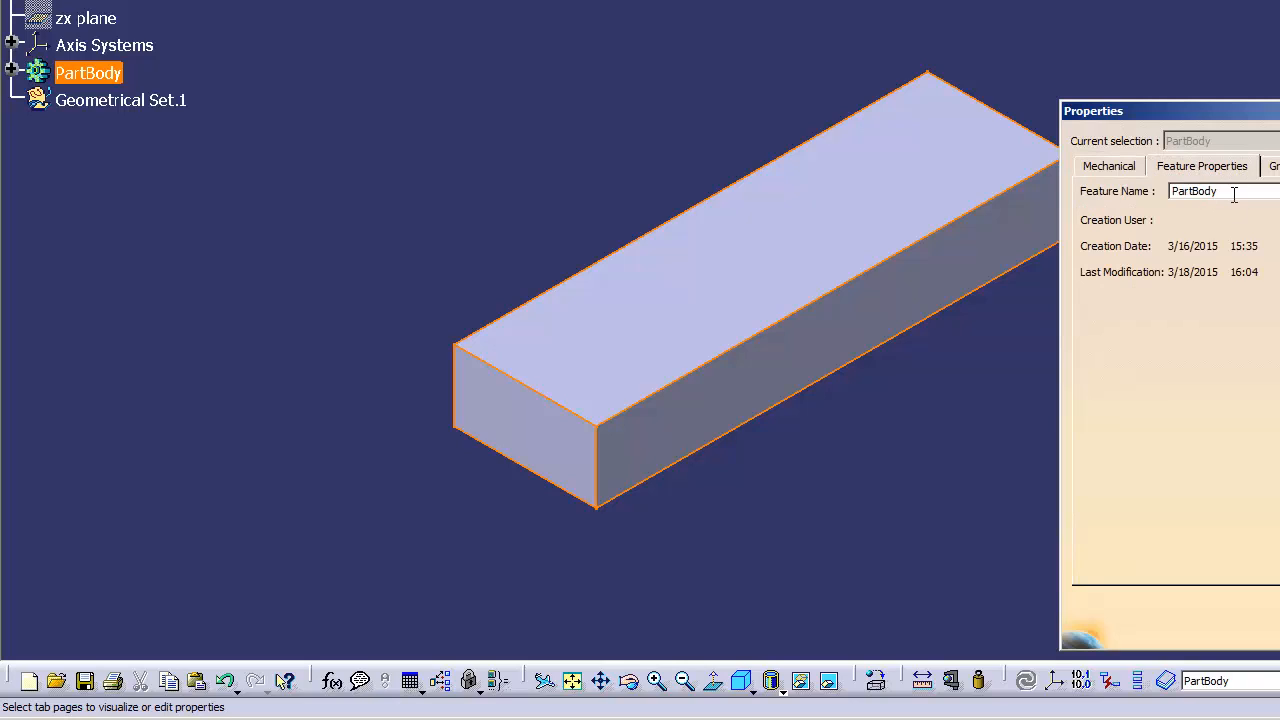
key(BackSpace)
key(BackSpace)
key(BackSpace)
key(BackSpace)
key(BackSpace)
key(BackSpace)
key(BackSpace)
text(Bar)
key(Return)
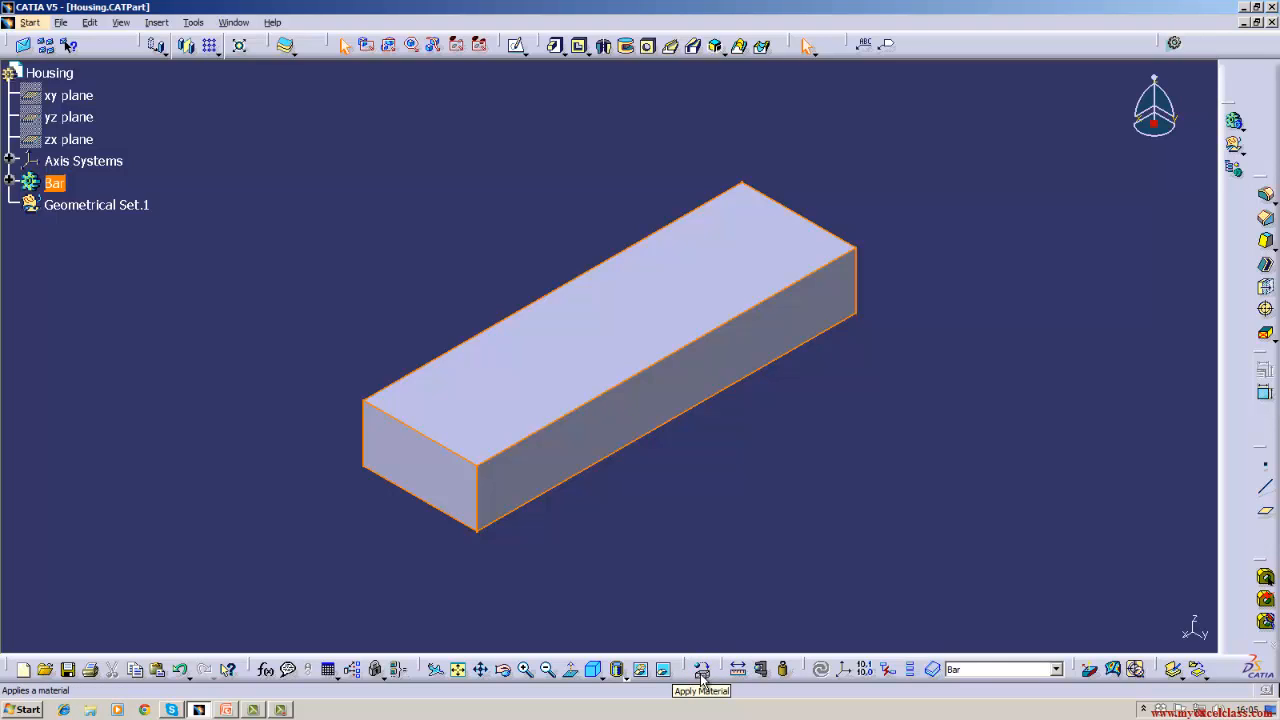
click(156, 22)
mouse_move(122, 22)
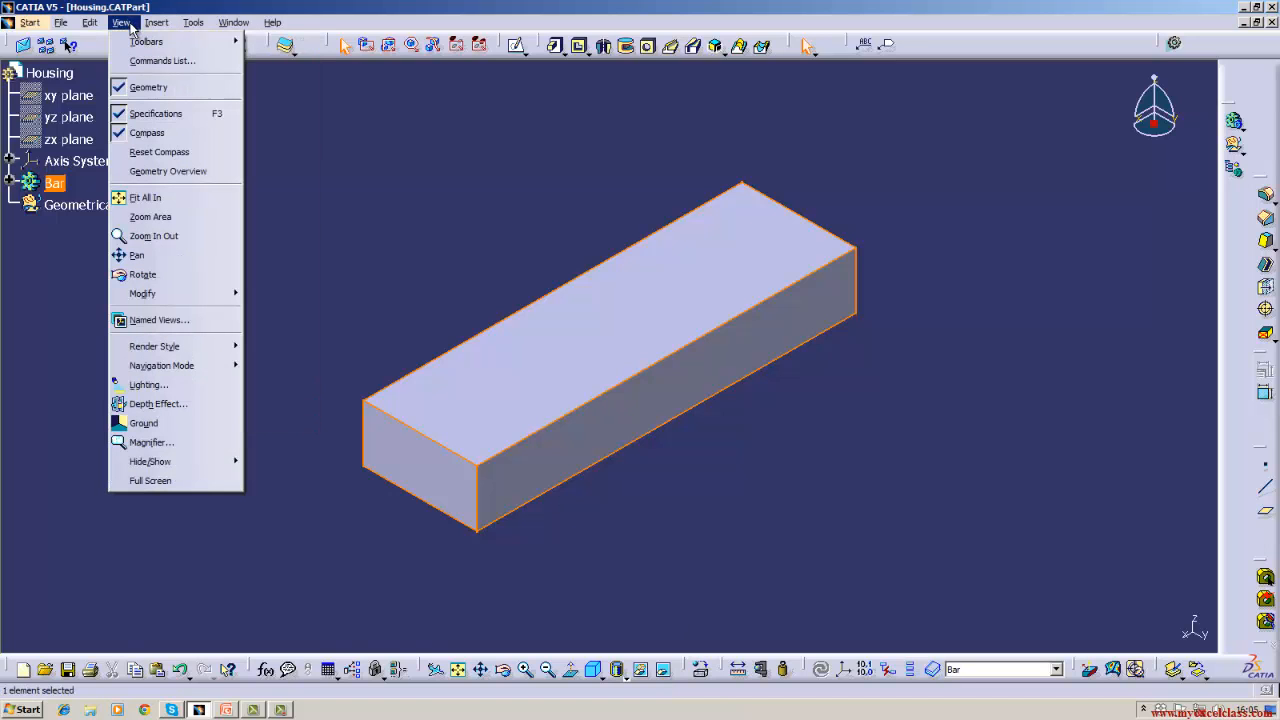
mouse_move(150, 41)
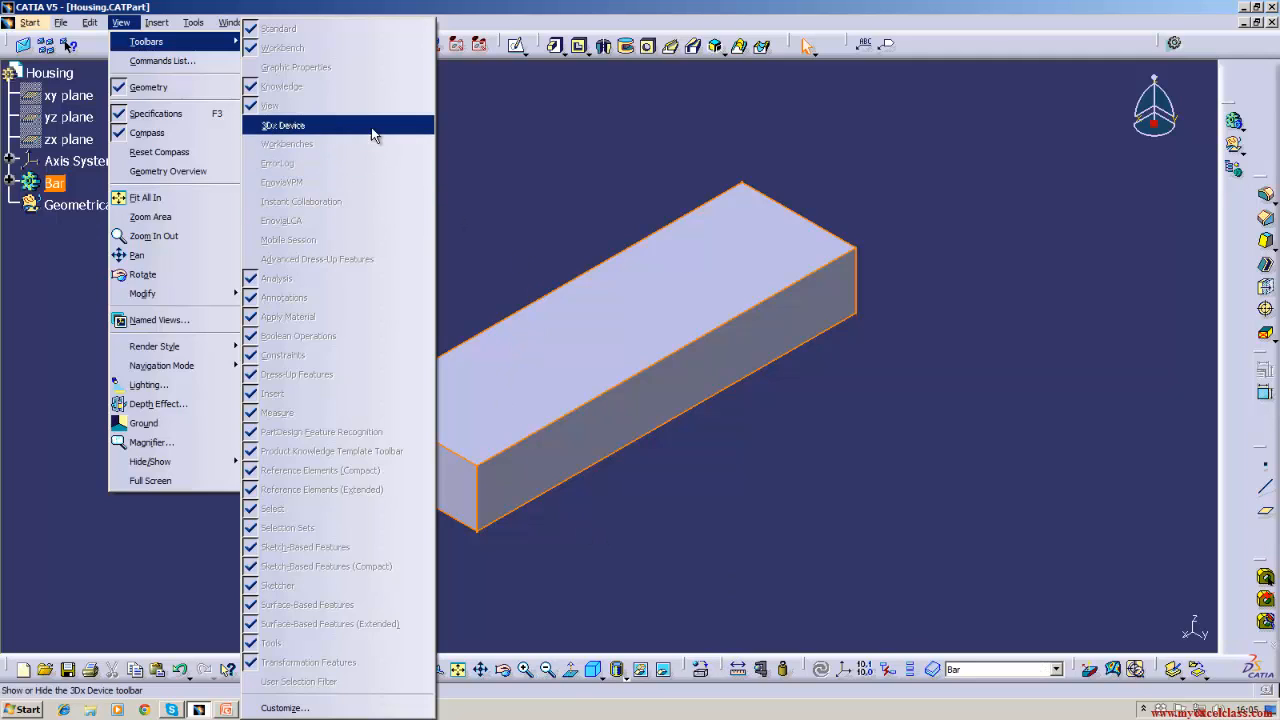
click(540, 137)
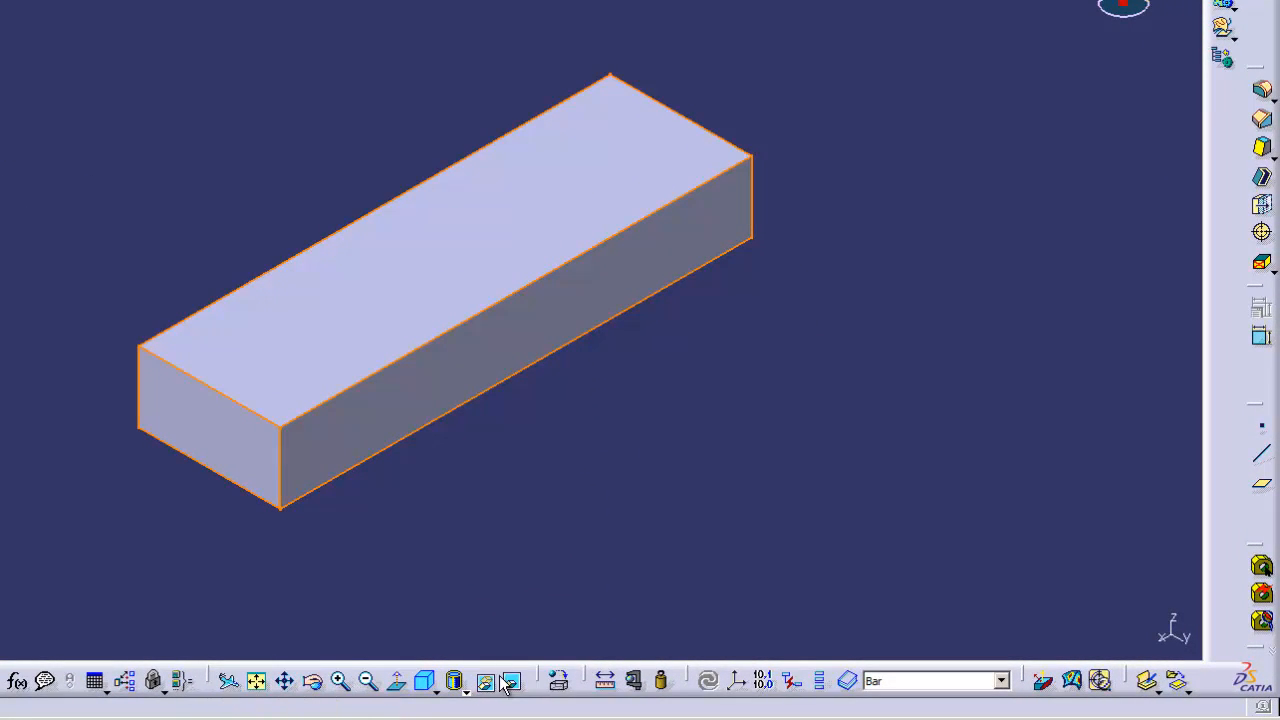
Open the material library for the Bar body and look through its material families, from Construction to Wood
click(561, 681)
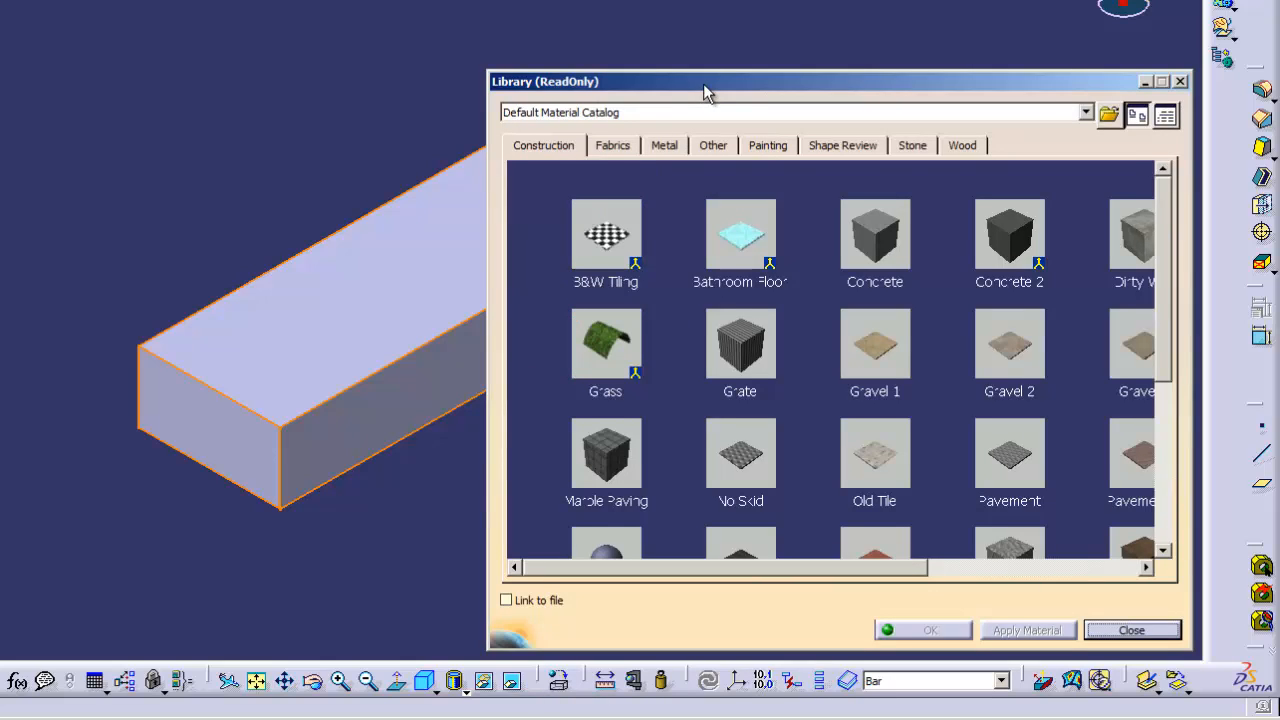
drag(703, 96, 729, 27)
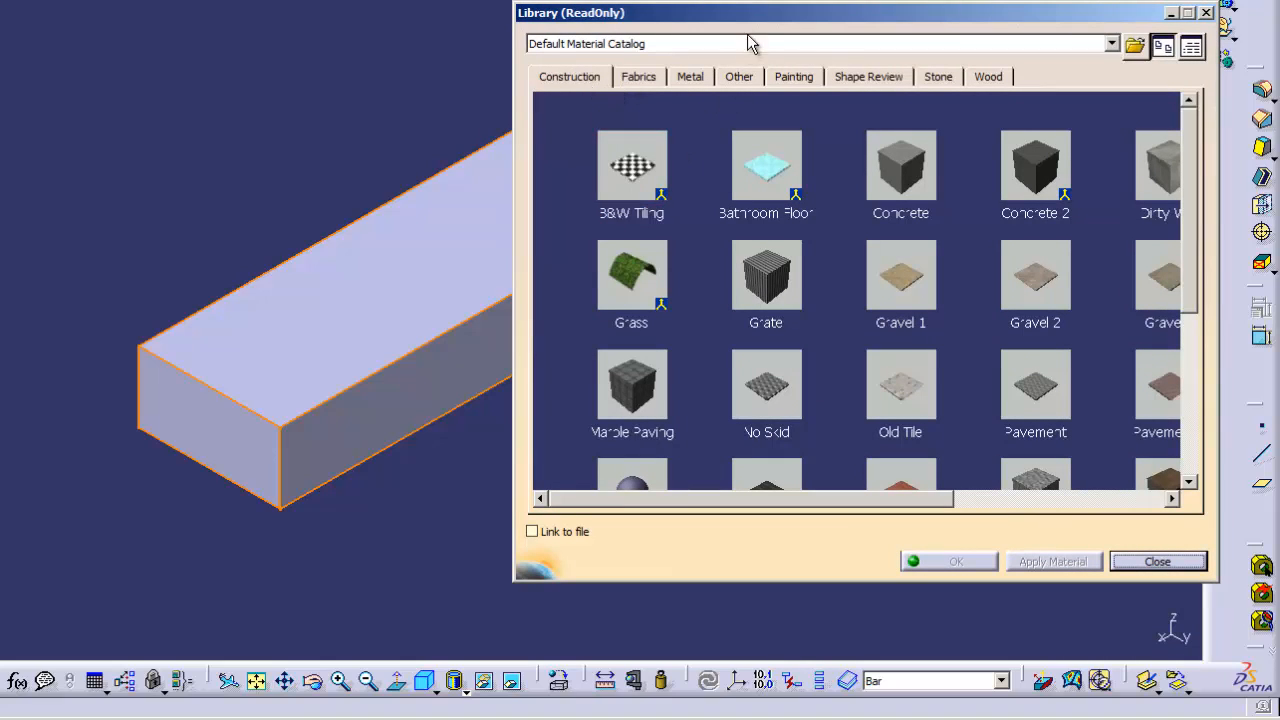
drag(752, 16, 514, 4)
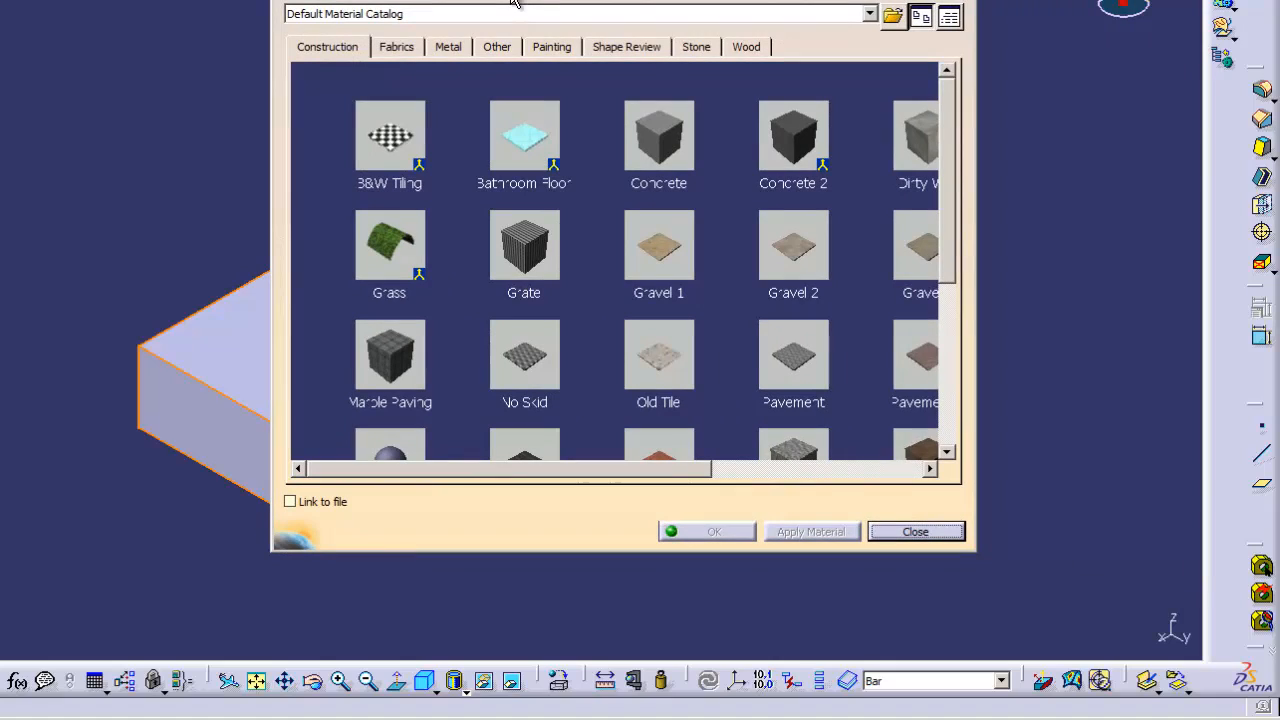
click(402, 47)
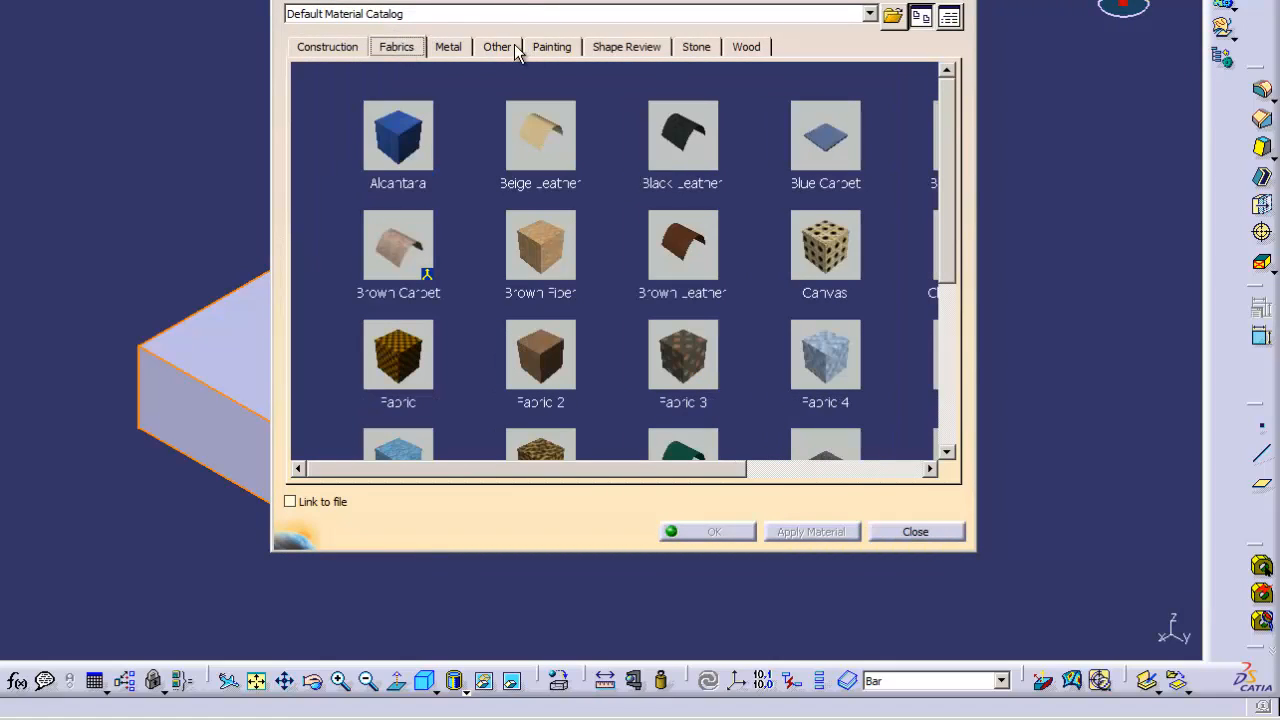
click(448, 48)
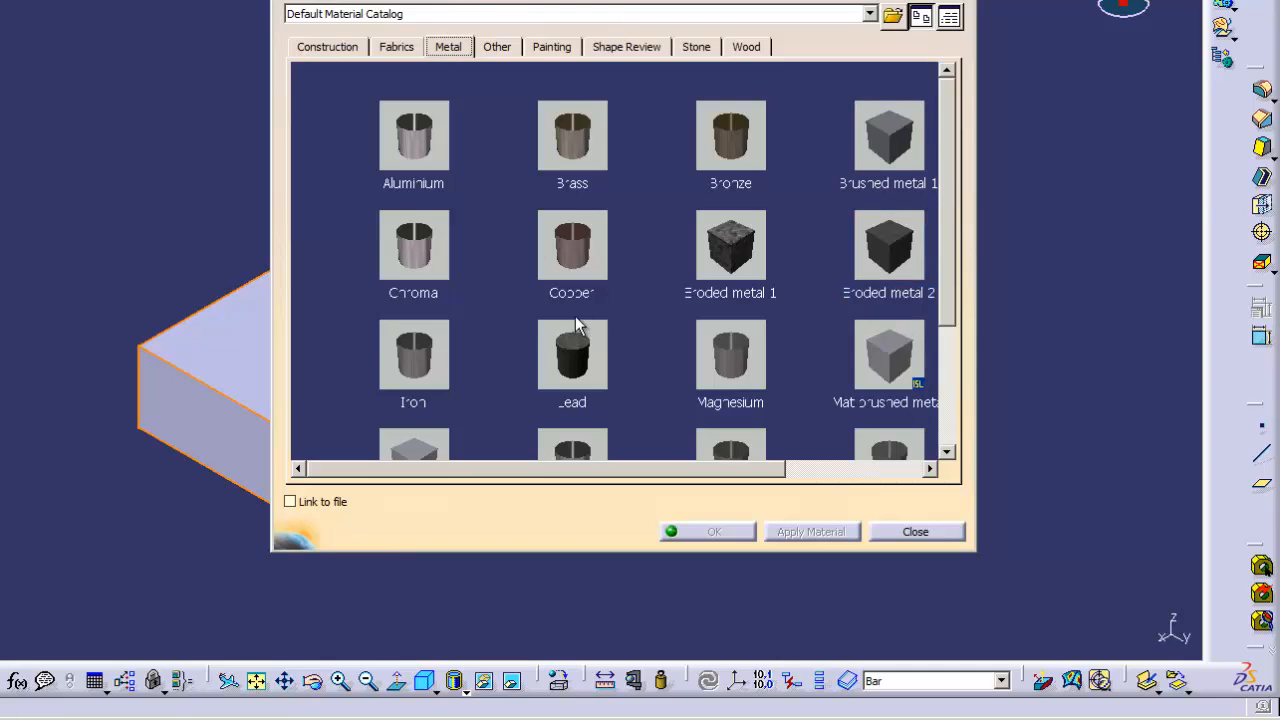
click(500, 52)
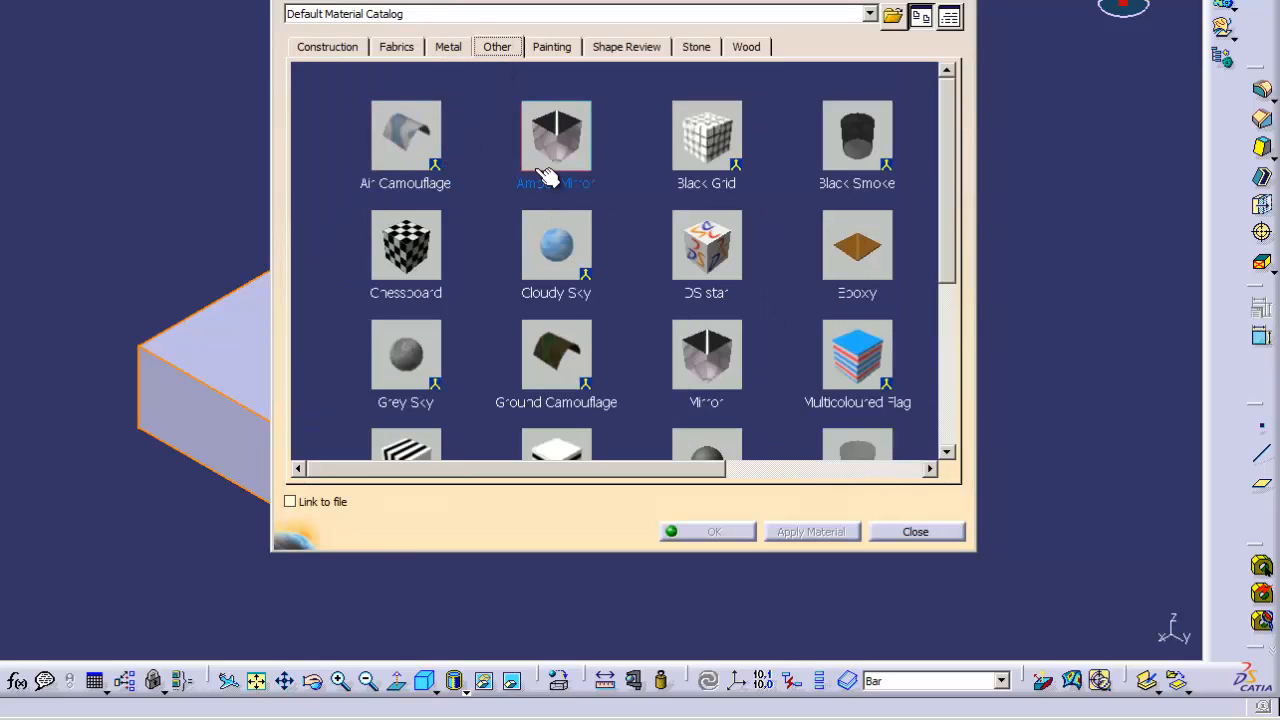
click(552, 52)
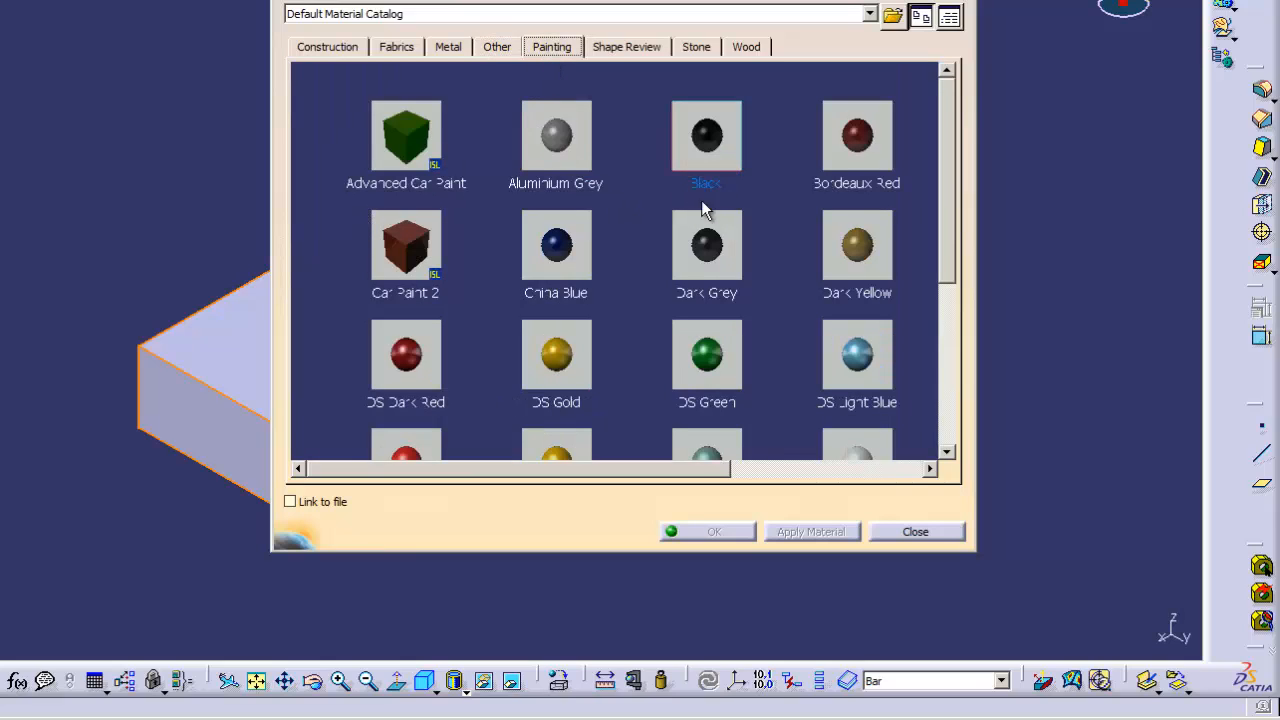
click(630, 50)
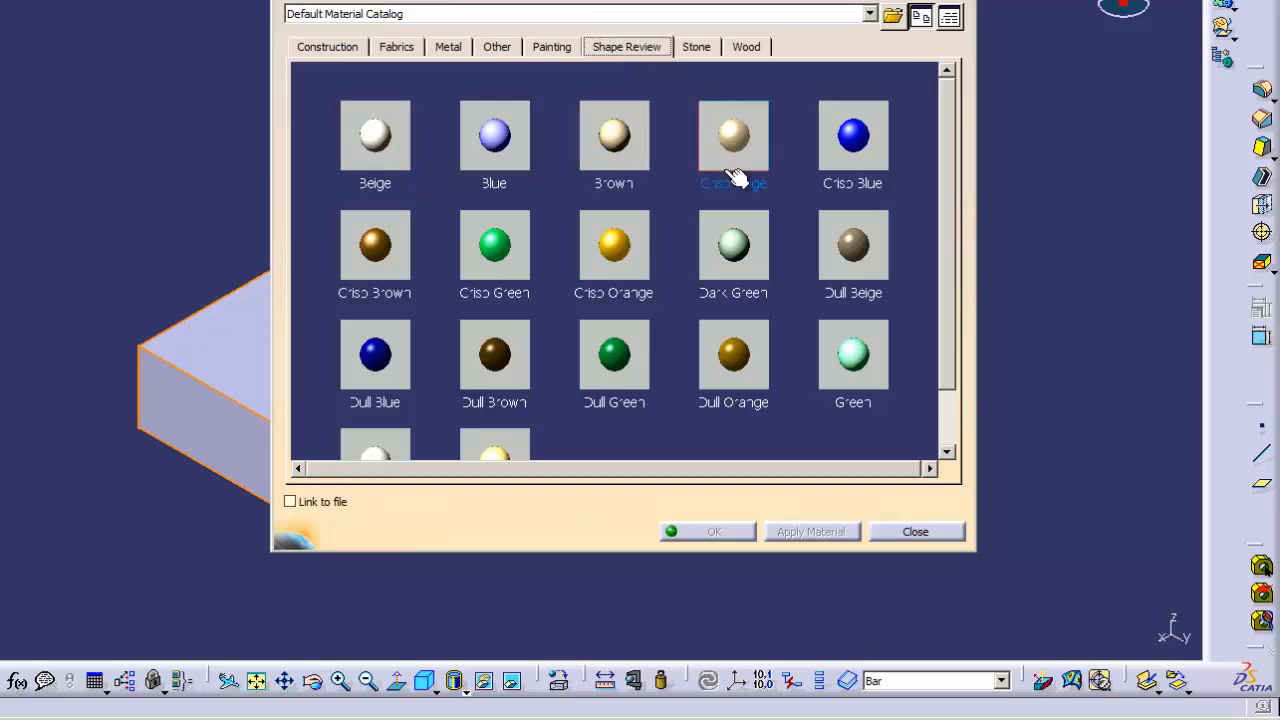
click(693, 52)
click(668, 181)
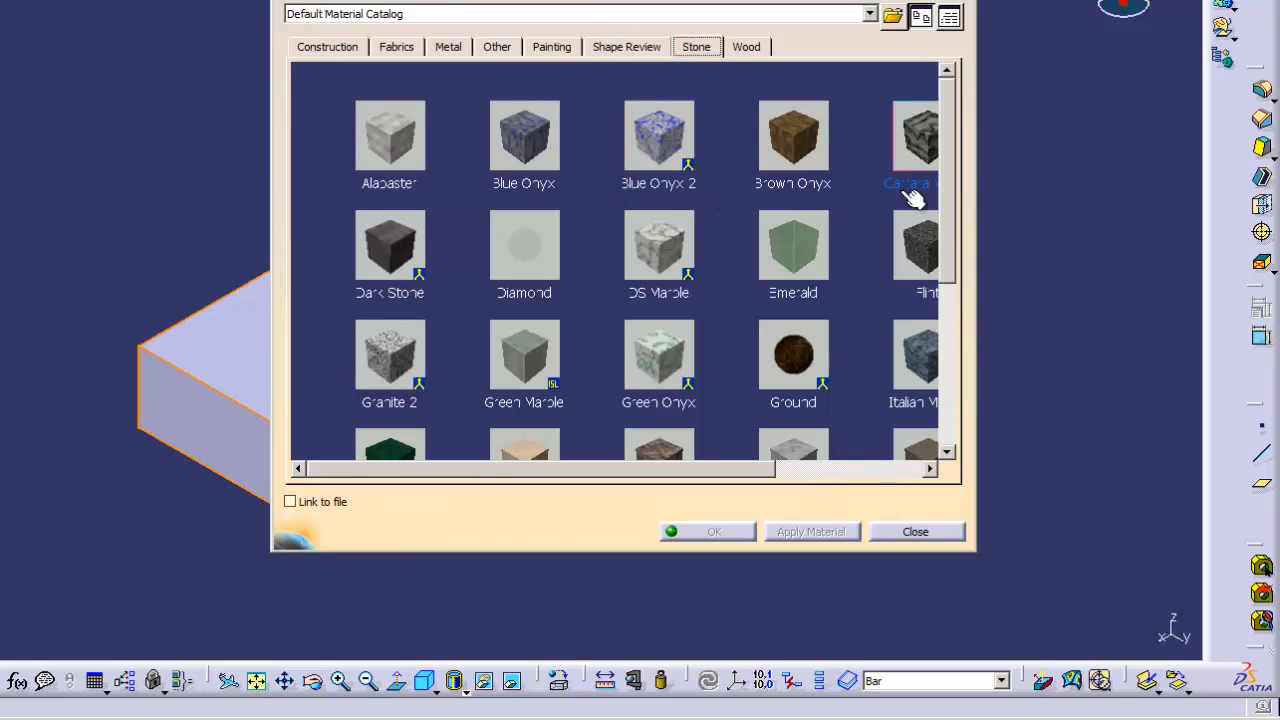
click(742, 50)
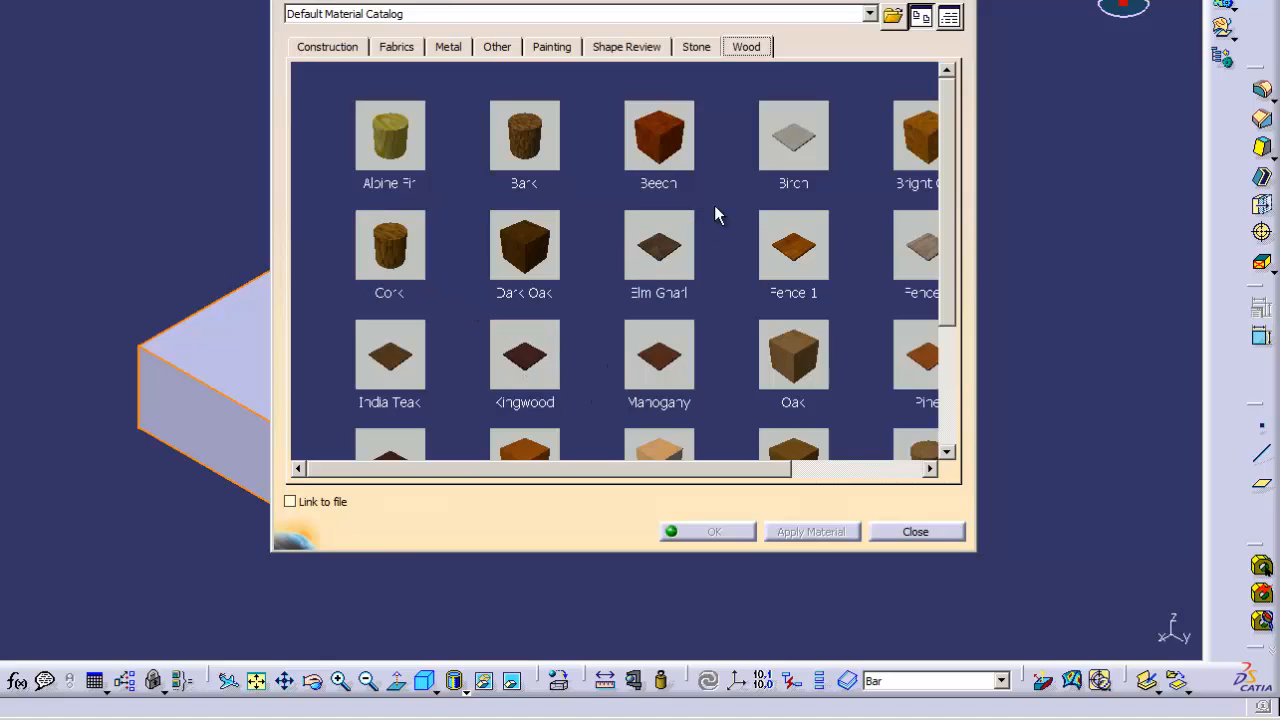
Apply the Steel material from the Metal family to the Bar body and expand the body in the specification tree
click(449, 49)
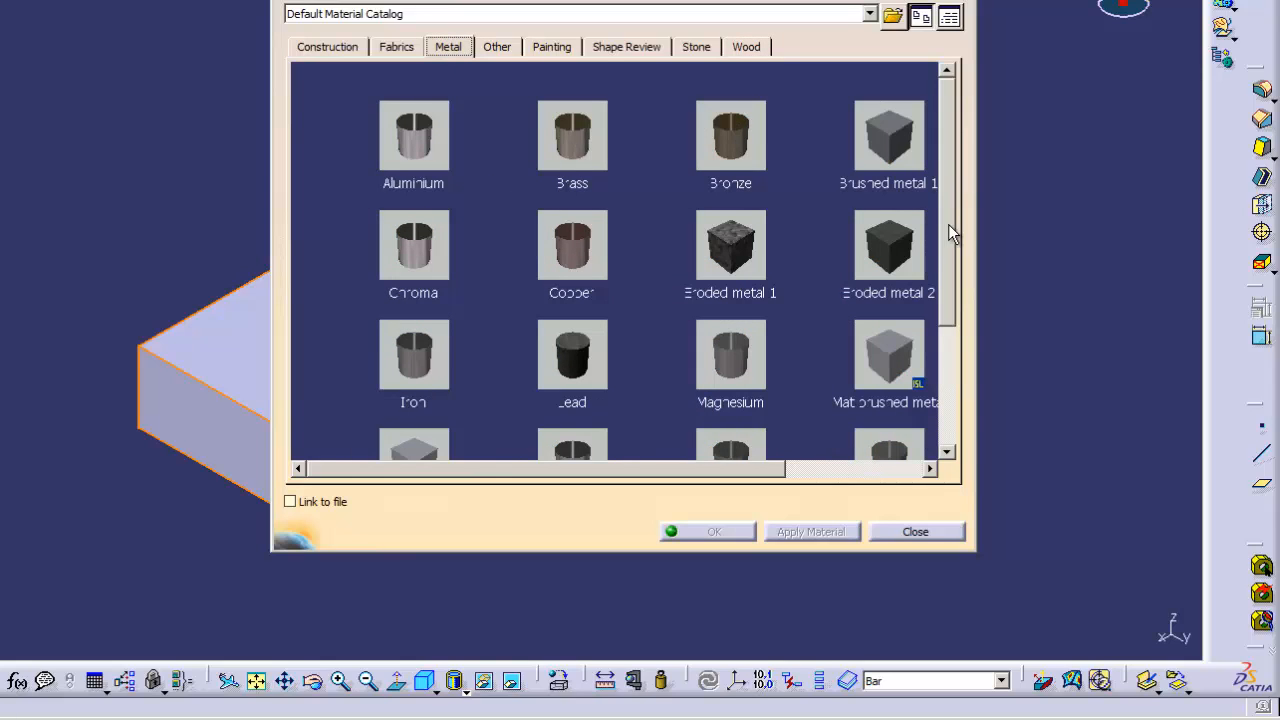
scroll(948, 224, down, 3)
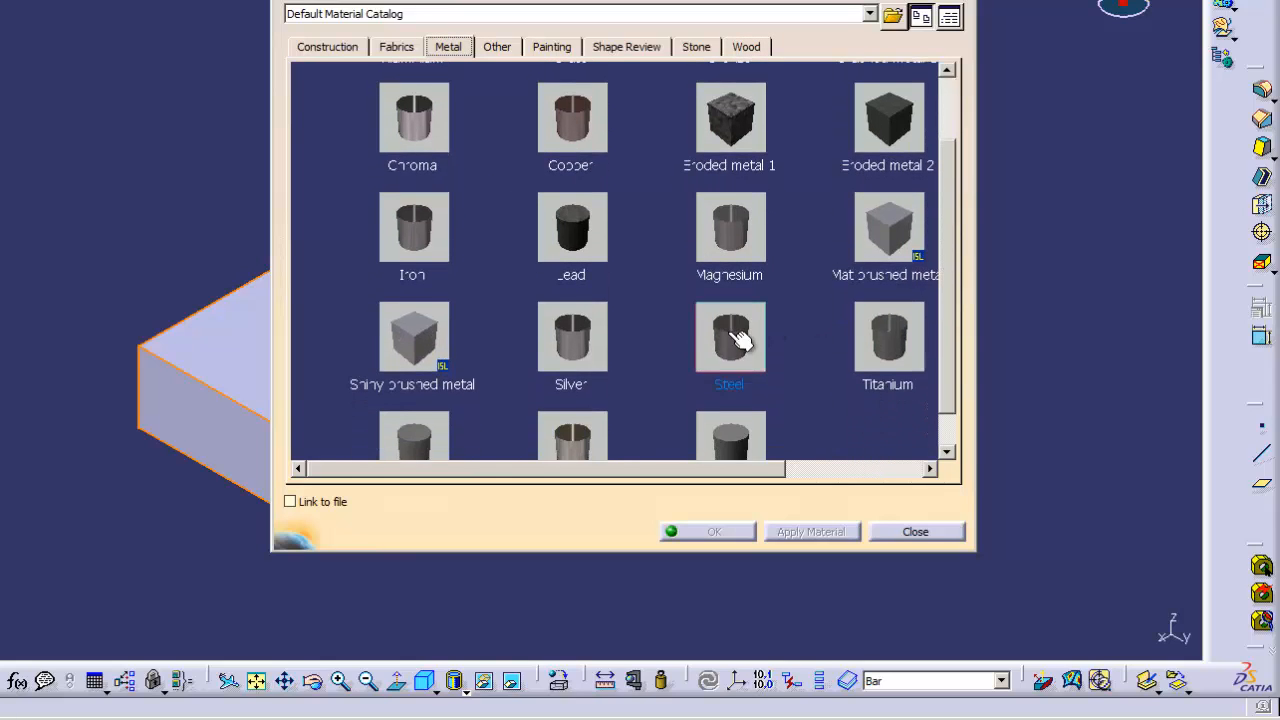
click(740, 340)
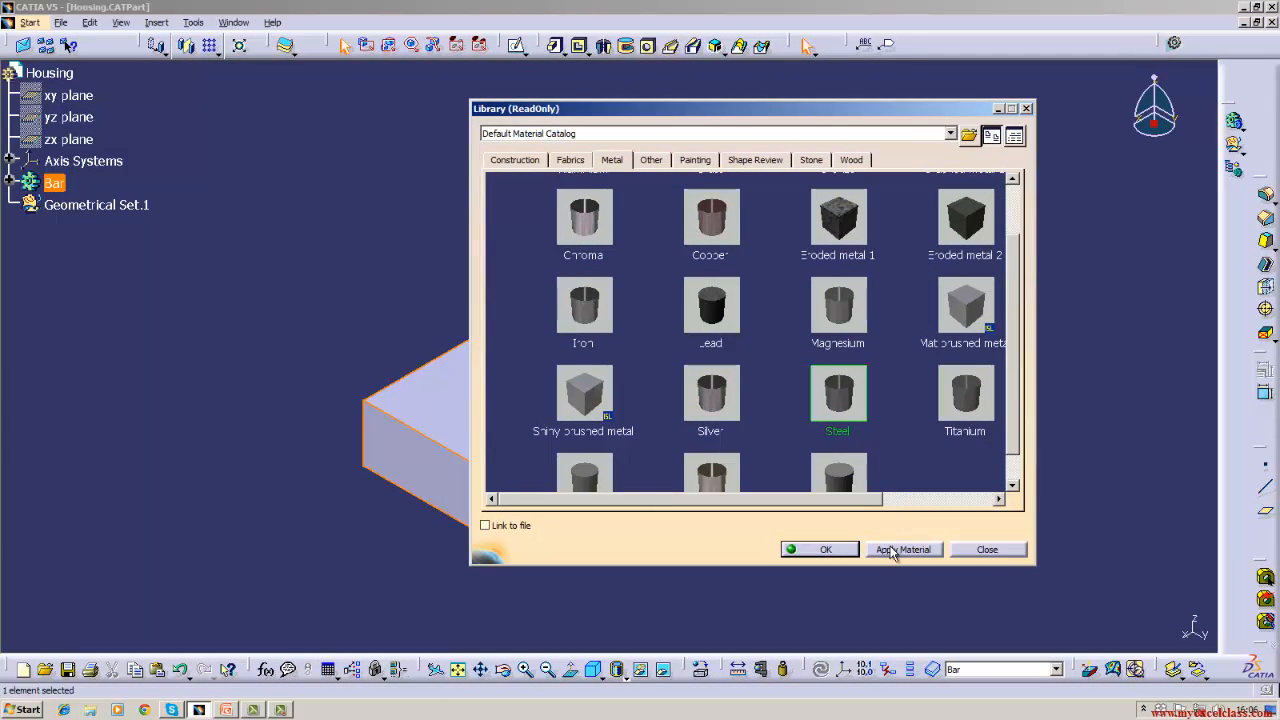
click(818, 549)
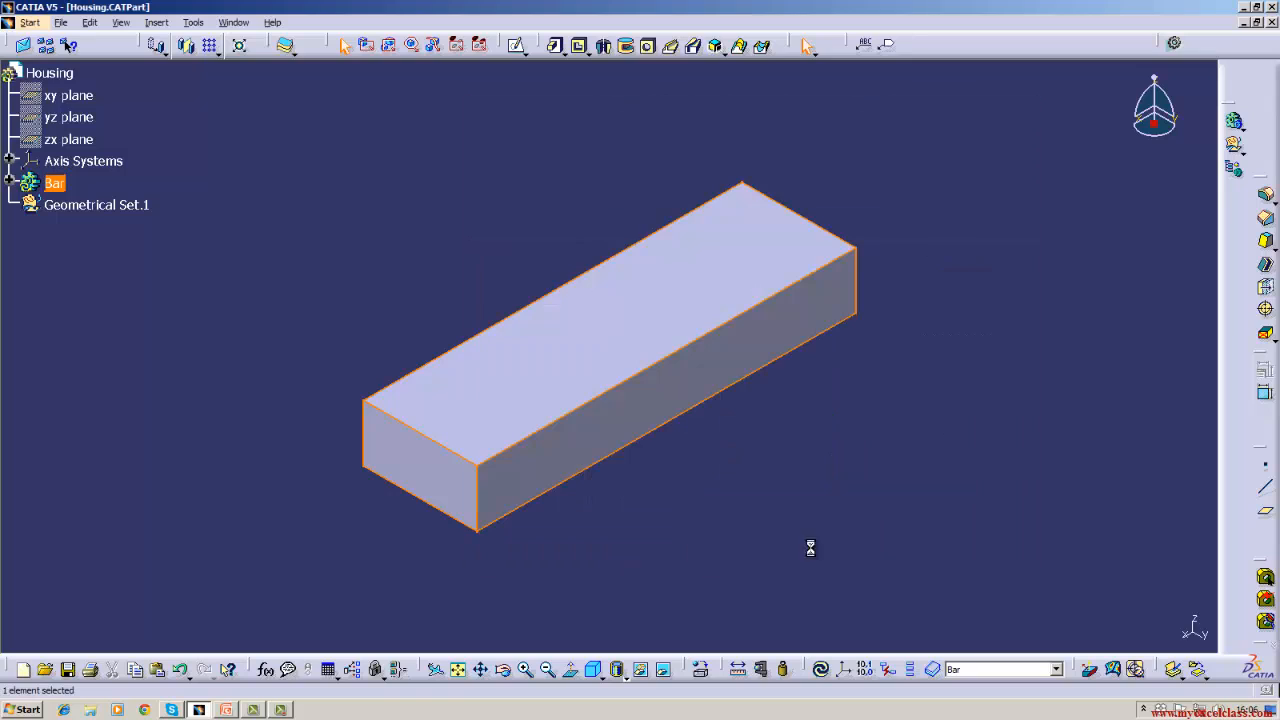
click(9, 182)
click(80, 247)
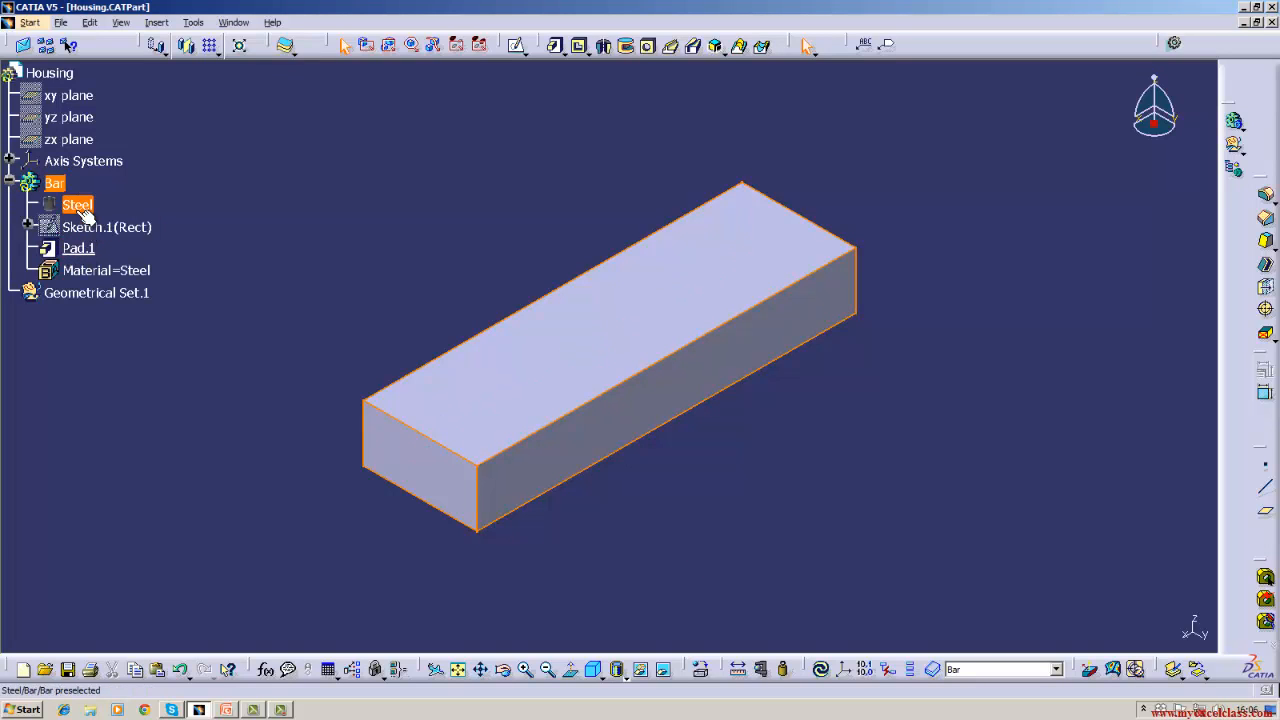
Check the feature properties of the Bar body and clear the selection
click(58, 185)
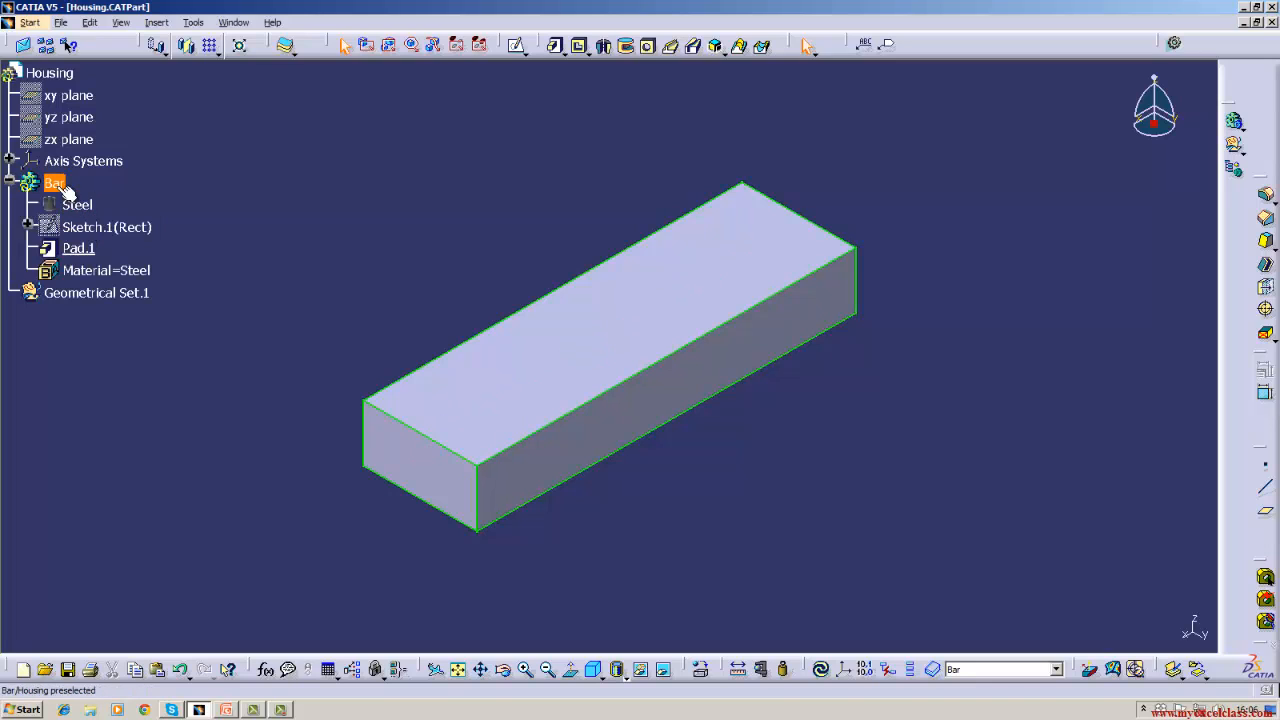
right_click(60, 186)
click(96, 258)
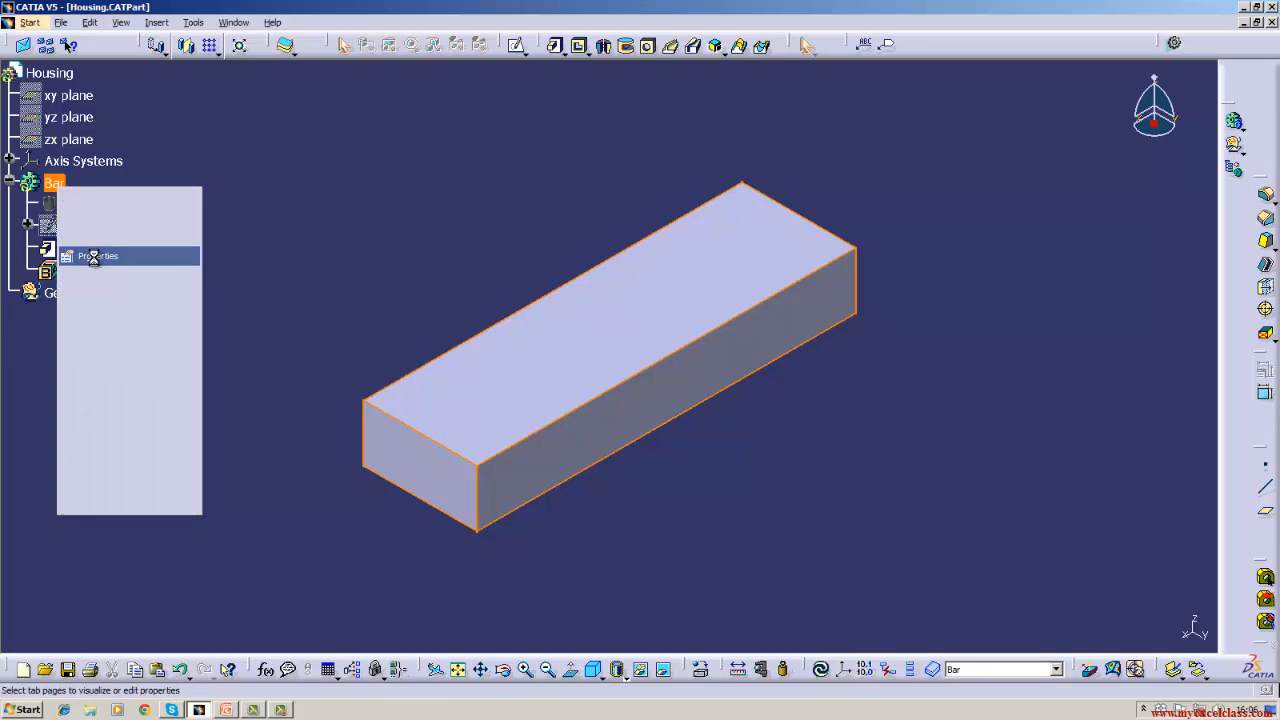
click(1074, 629)
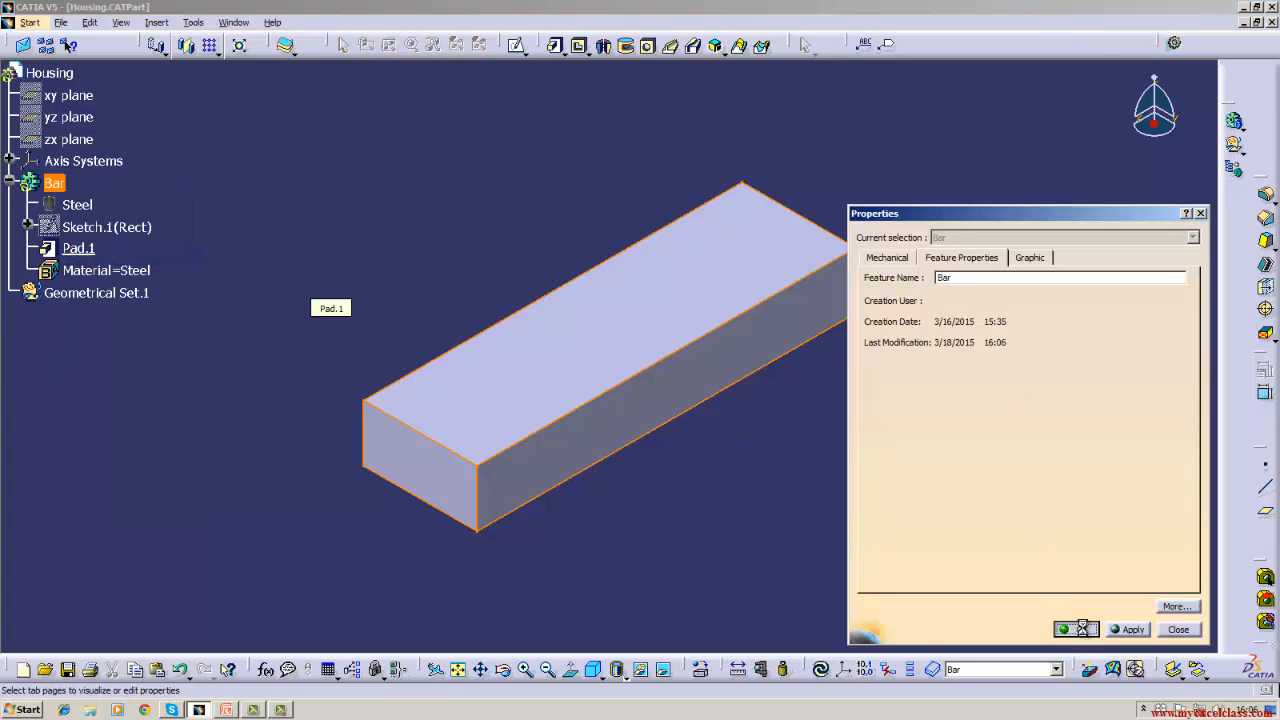
click(213, 140)
Examine the Housing part's mass properties, including density, volume, mass, center of gravity and inertia matrix
click(48, 73)
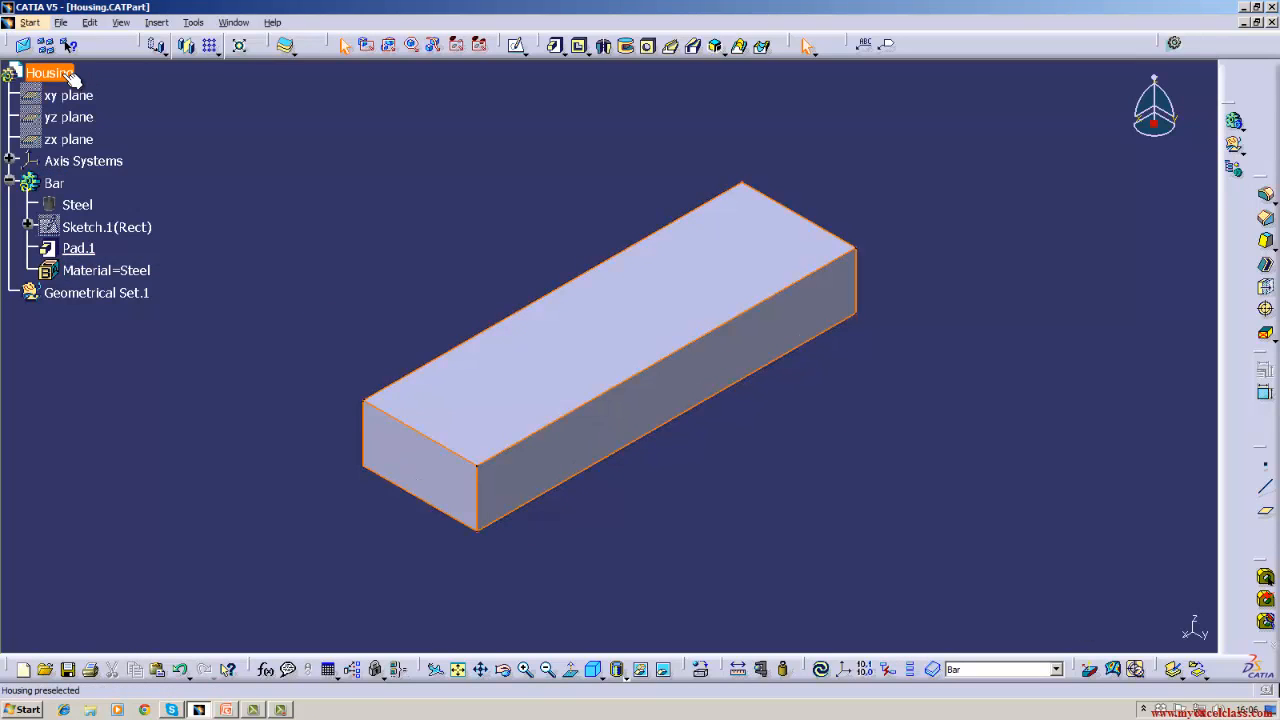
right_click(48, 73)
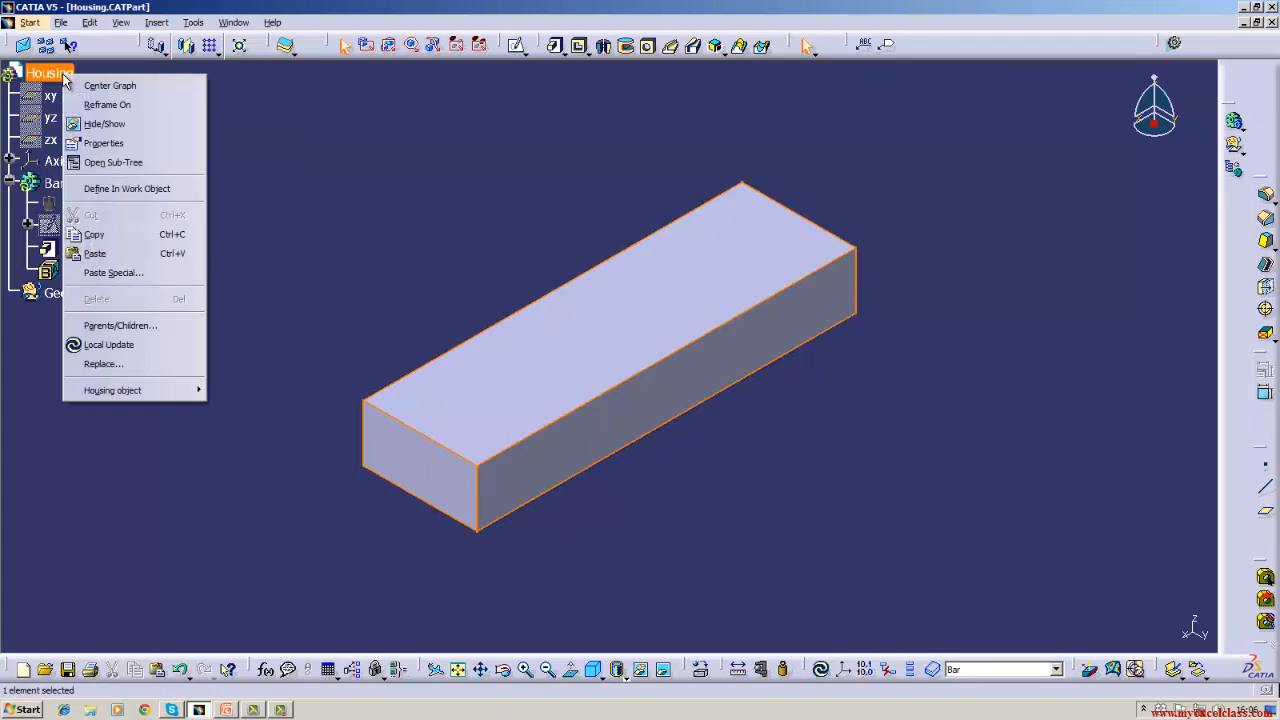
click(88, 143)
click(937, 260)
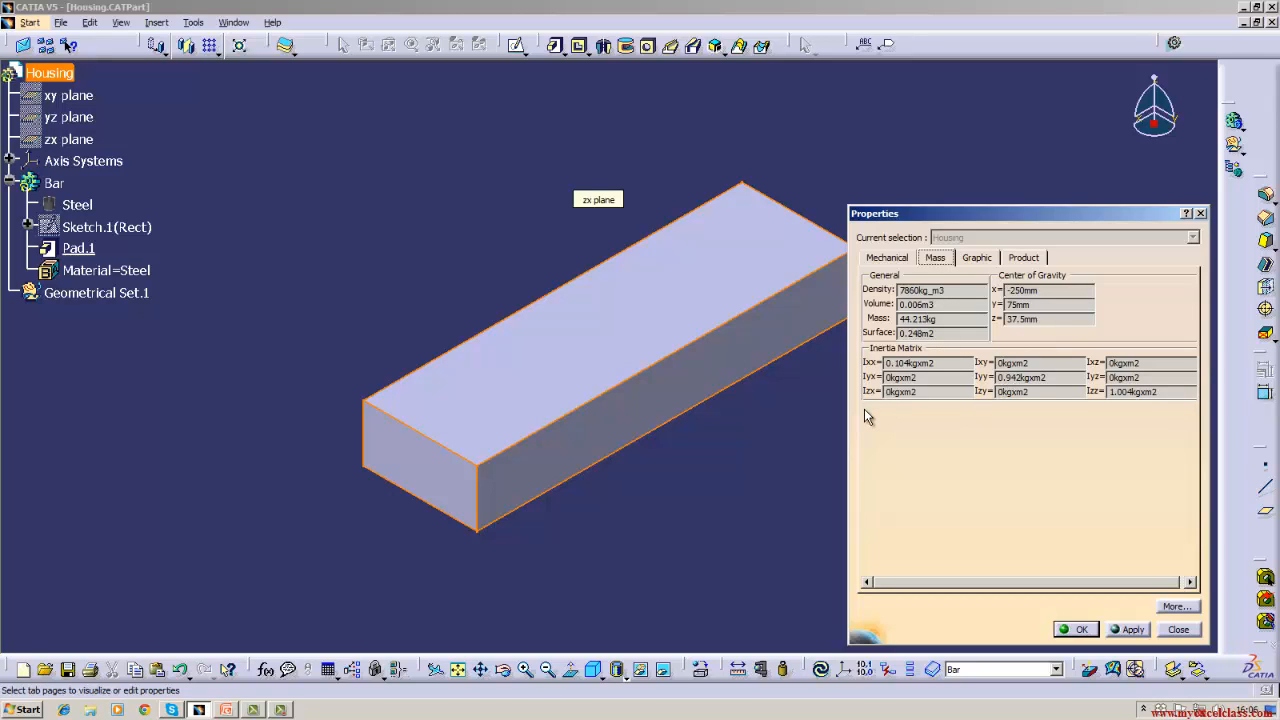
click(1126, 629)
click(1076, 629)
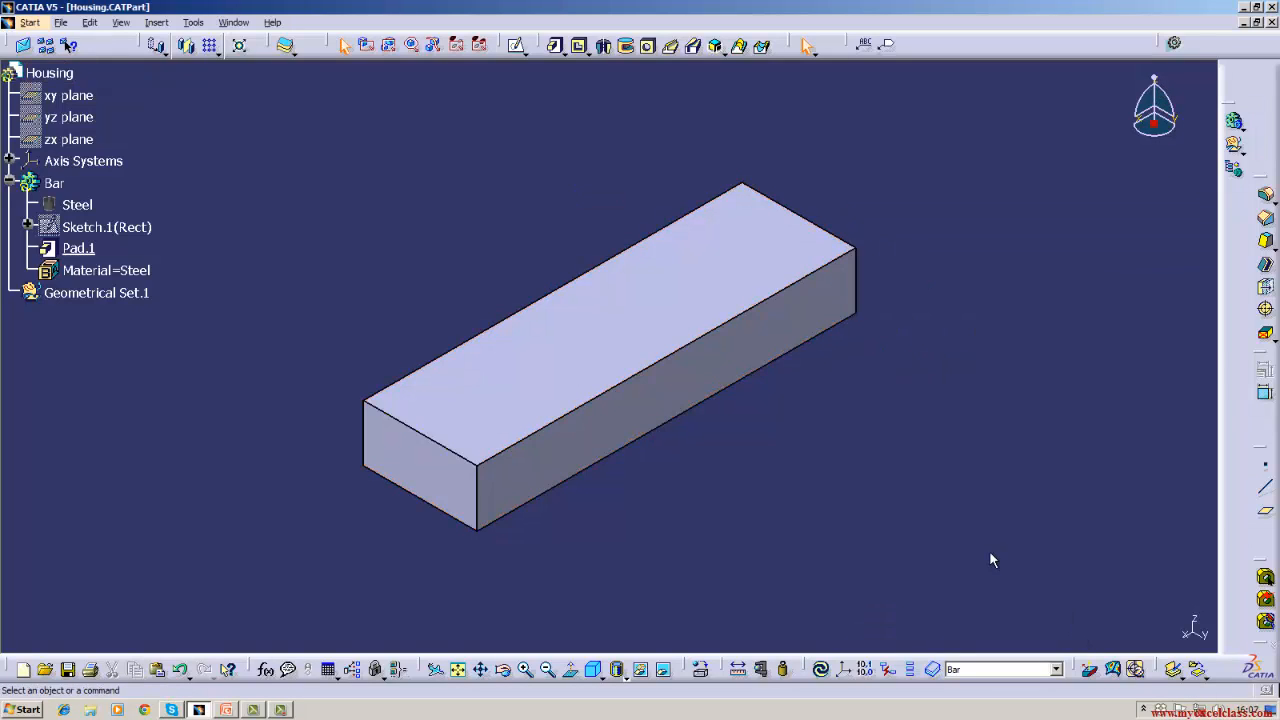
right_click(70, 78)
click(100, 140)
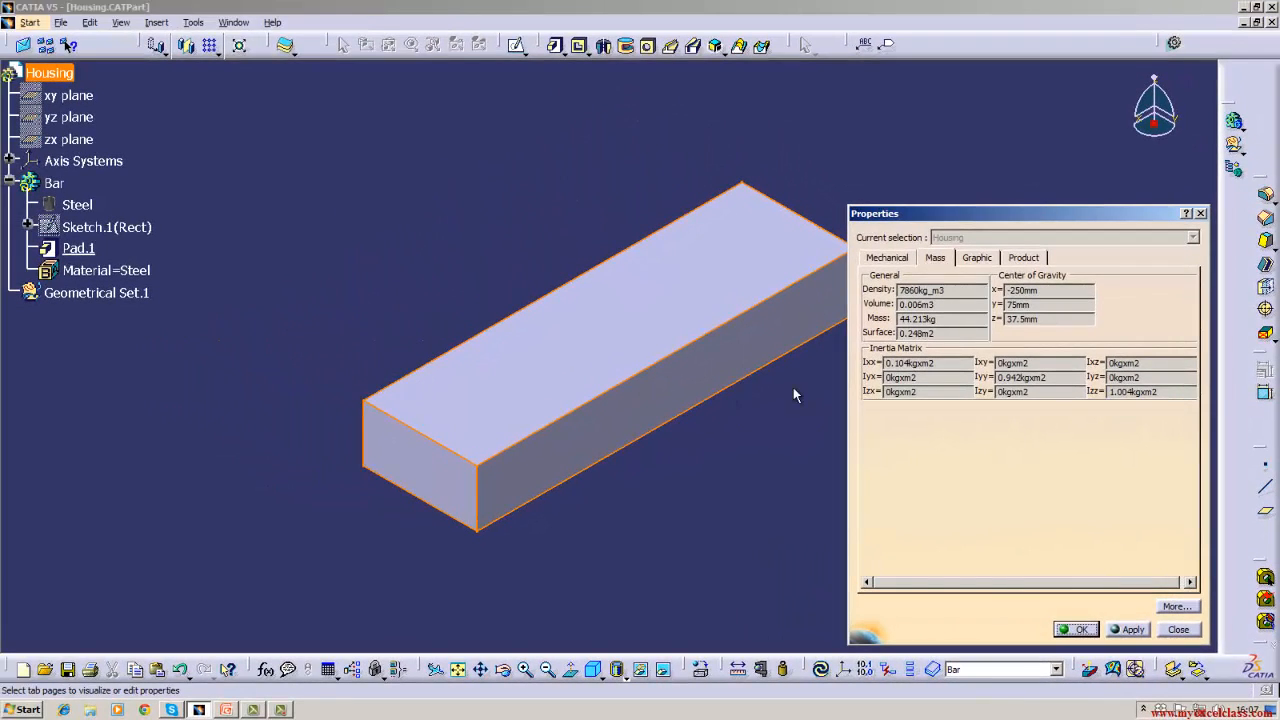
click(1090, 630)
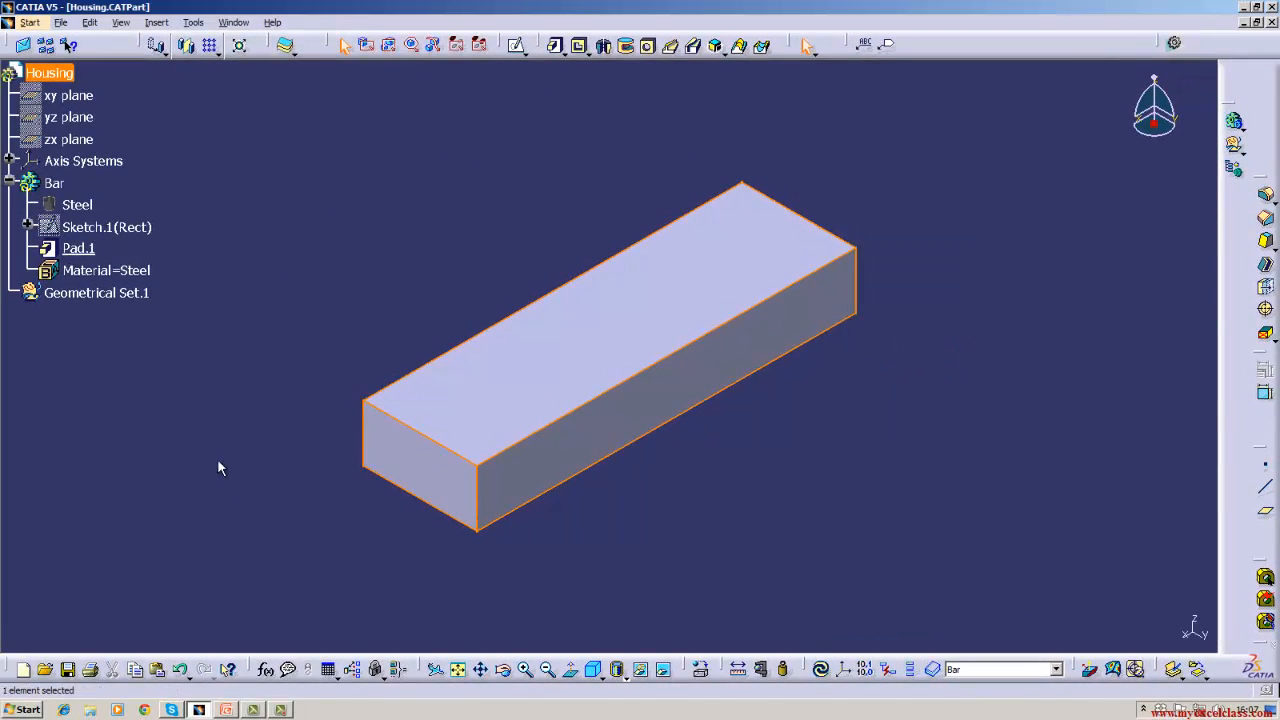
Set the length of Pad.1 to 100 mm in its definition
right_click(78, 249)
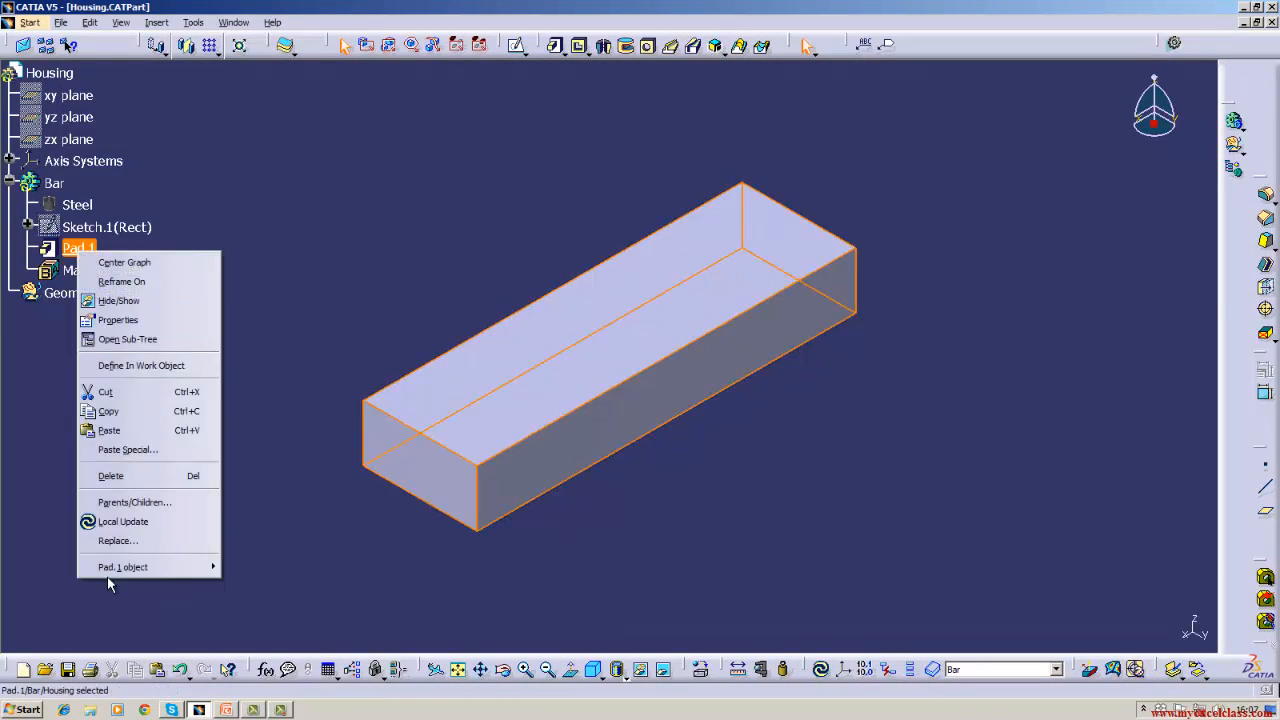
mouse_move(150, 567)
click(258, 567)
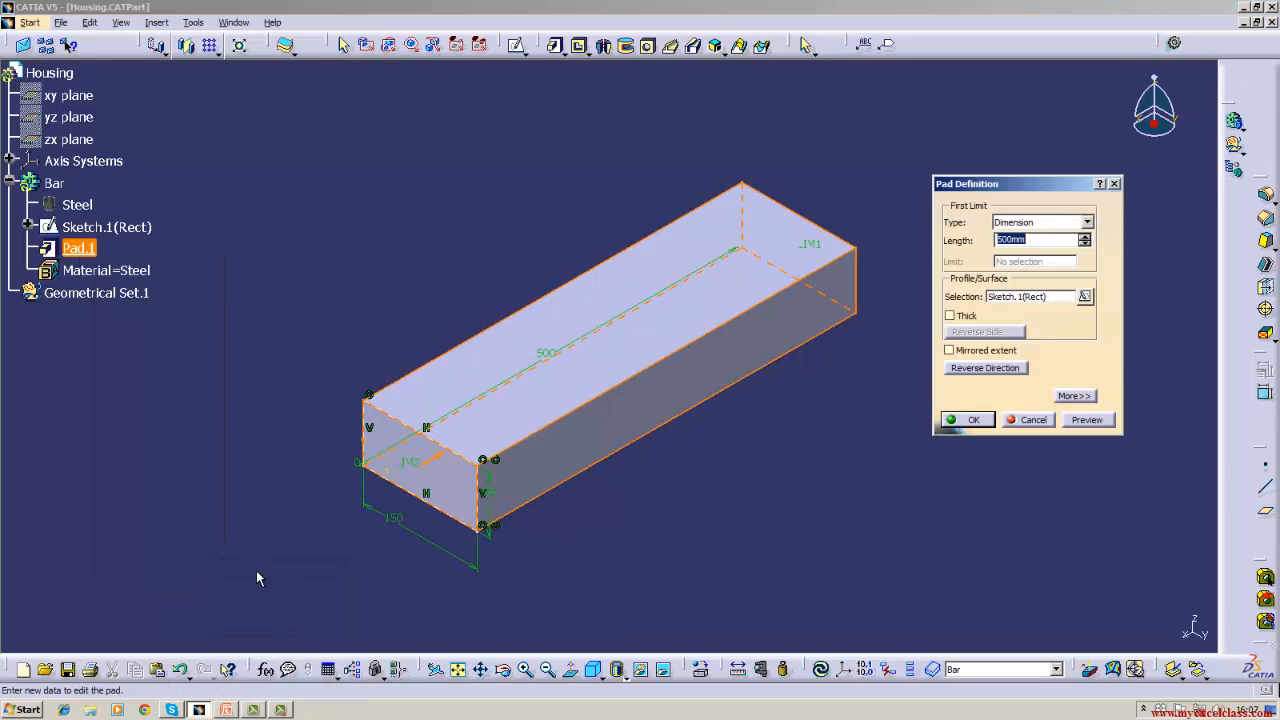
key(BackSpace)
key(Return)
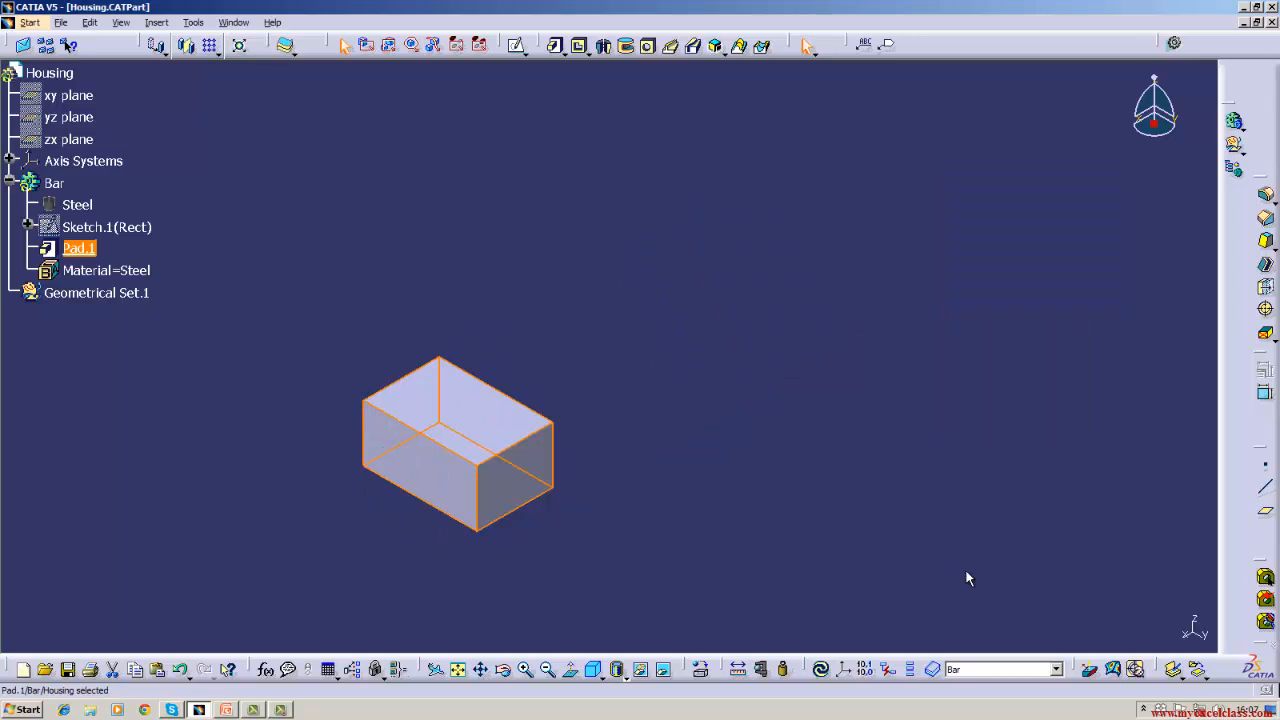
click(966, 572)
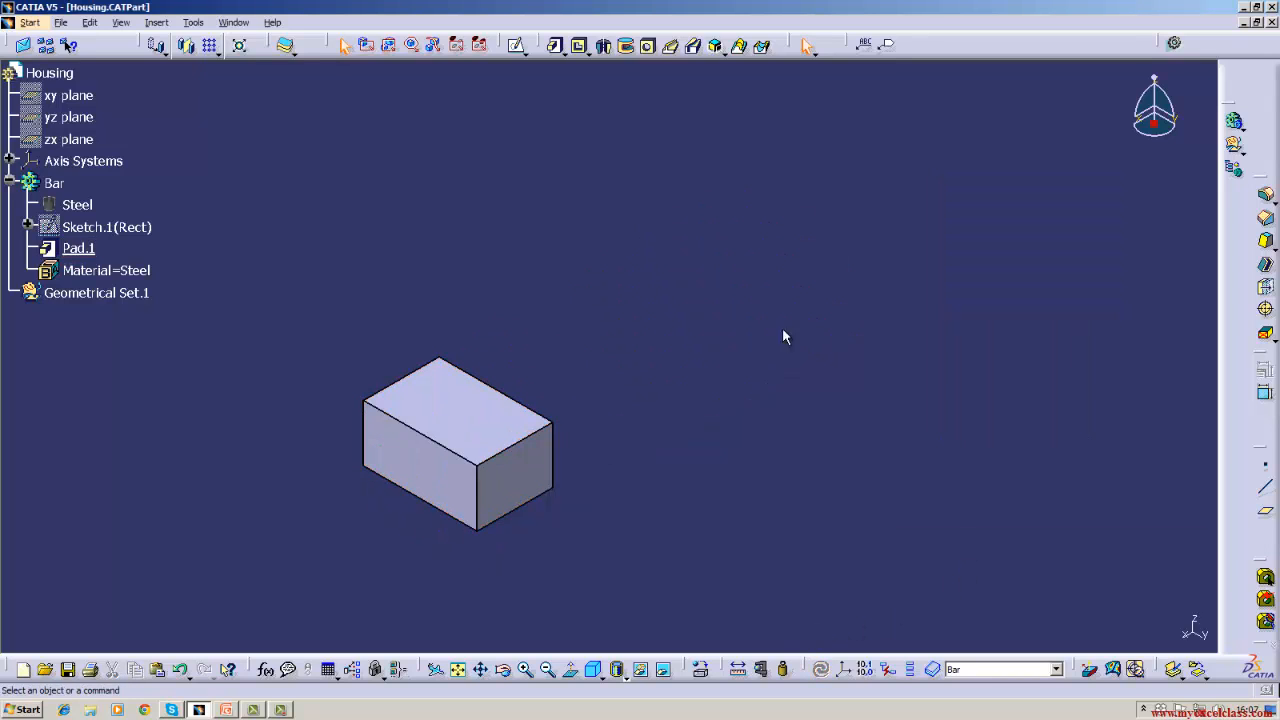
Check the mass properties of the Housing part with the shortened pad
right_click(55, 76)
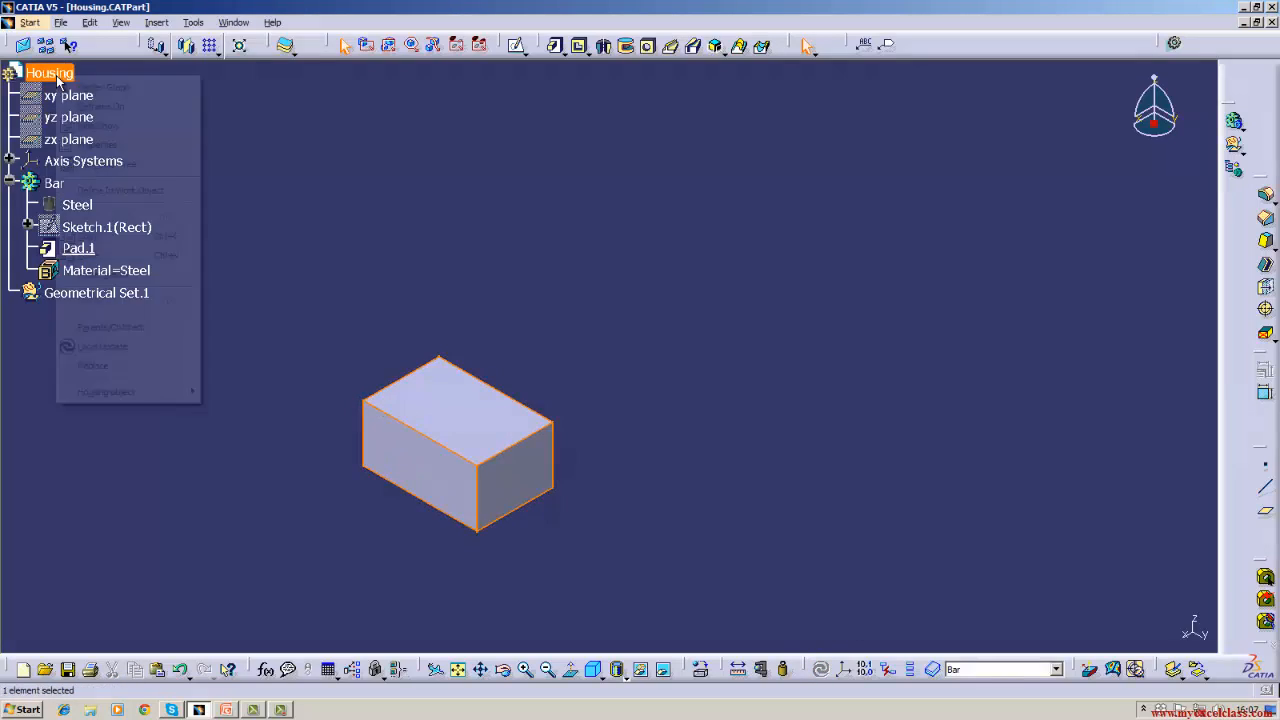
click(105, 143)
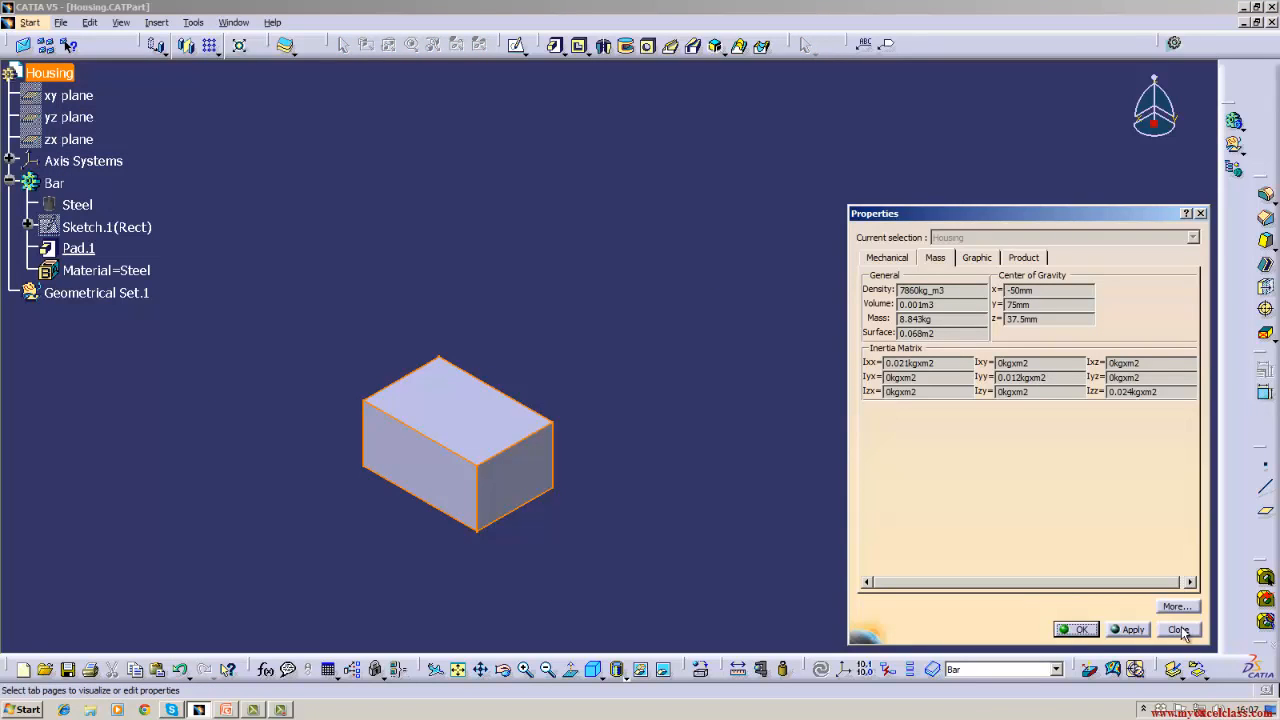
click(1131, 629)
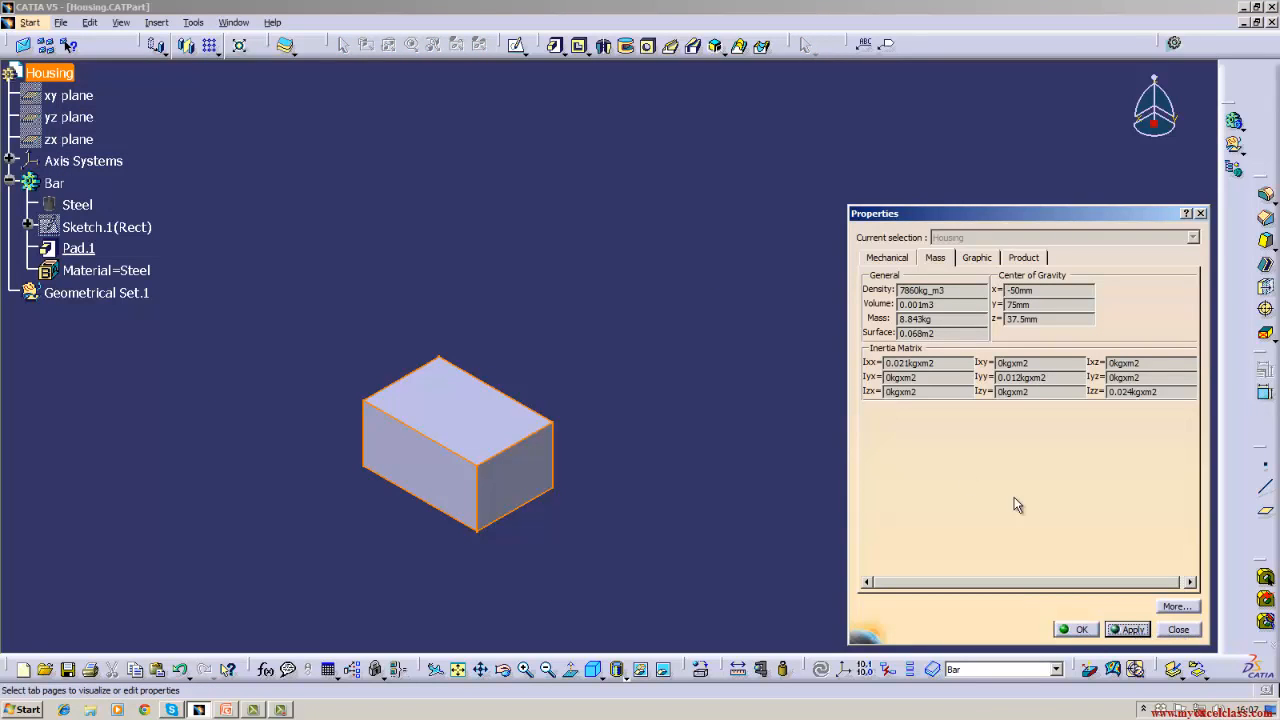
click(1079, 630)
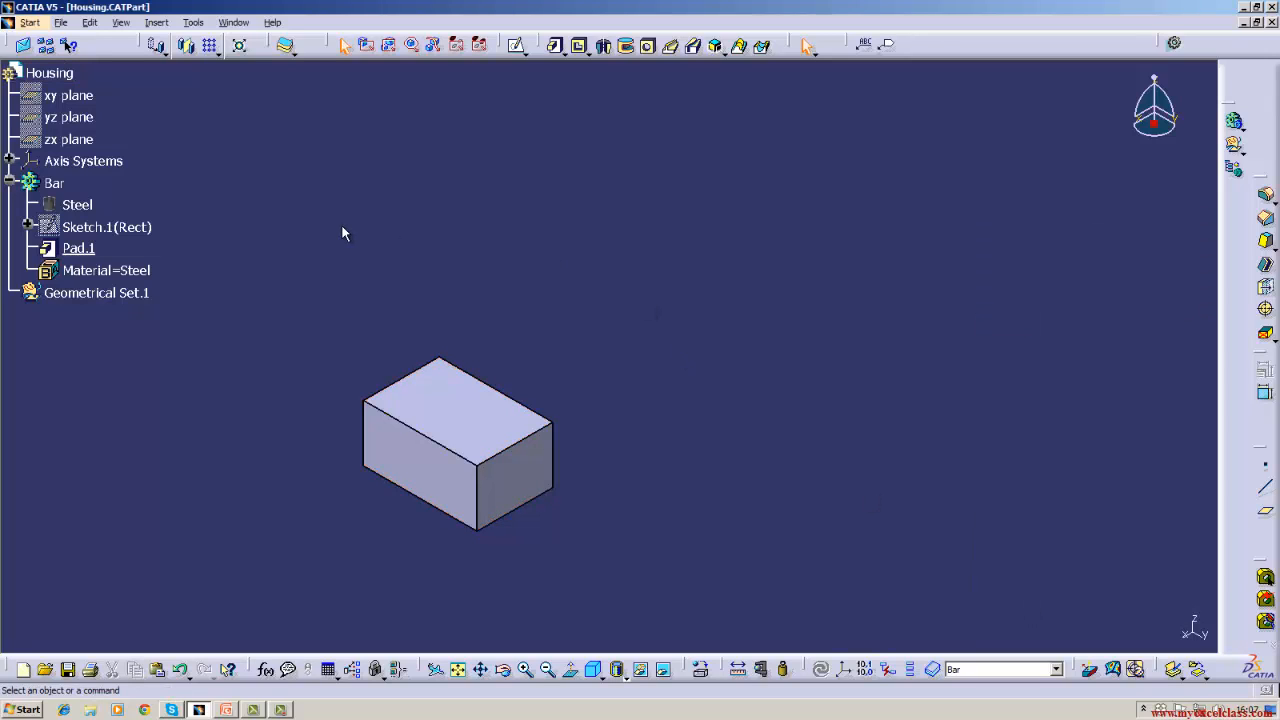
Set the length of Pad.1 back to 500 mm
click(84, 248)
right_click(84, 248)
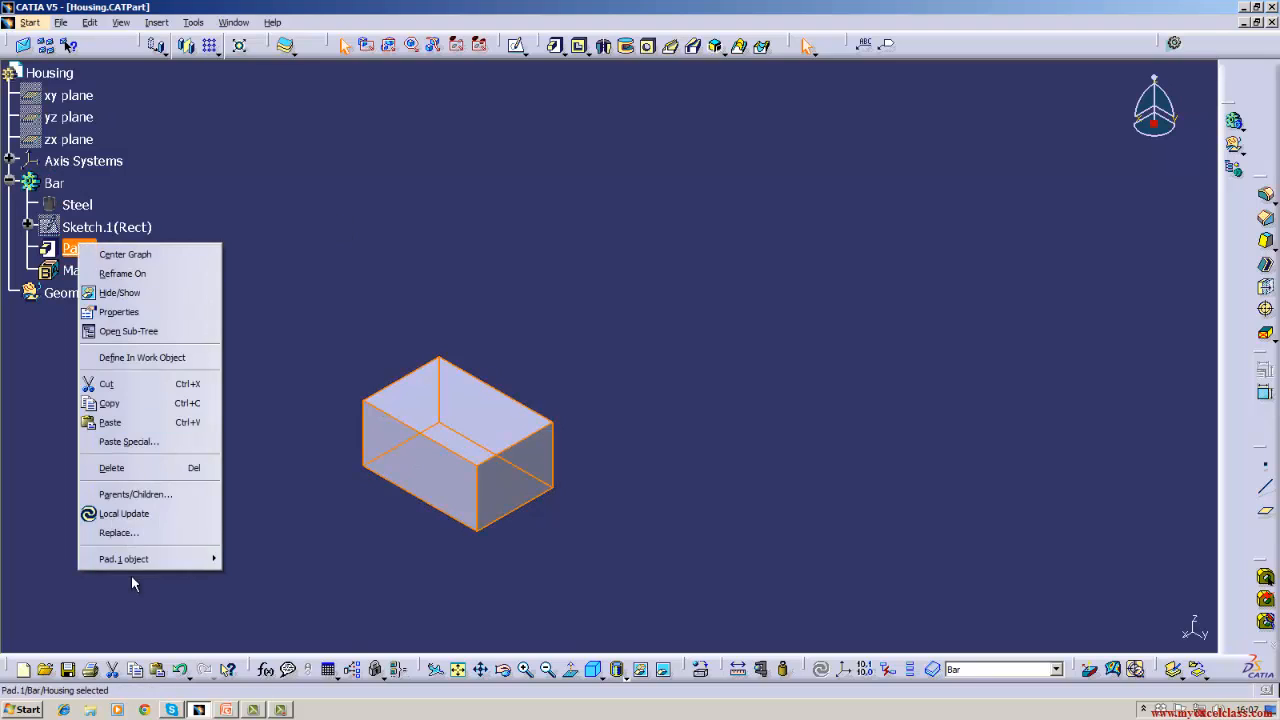
mouse_move(135, 562)
click(250, 562)
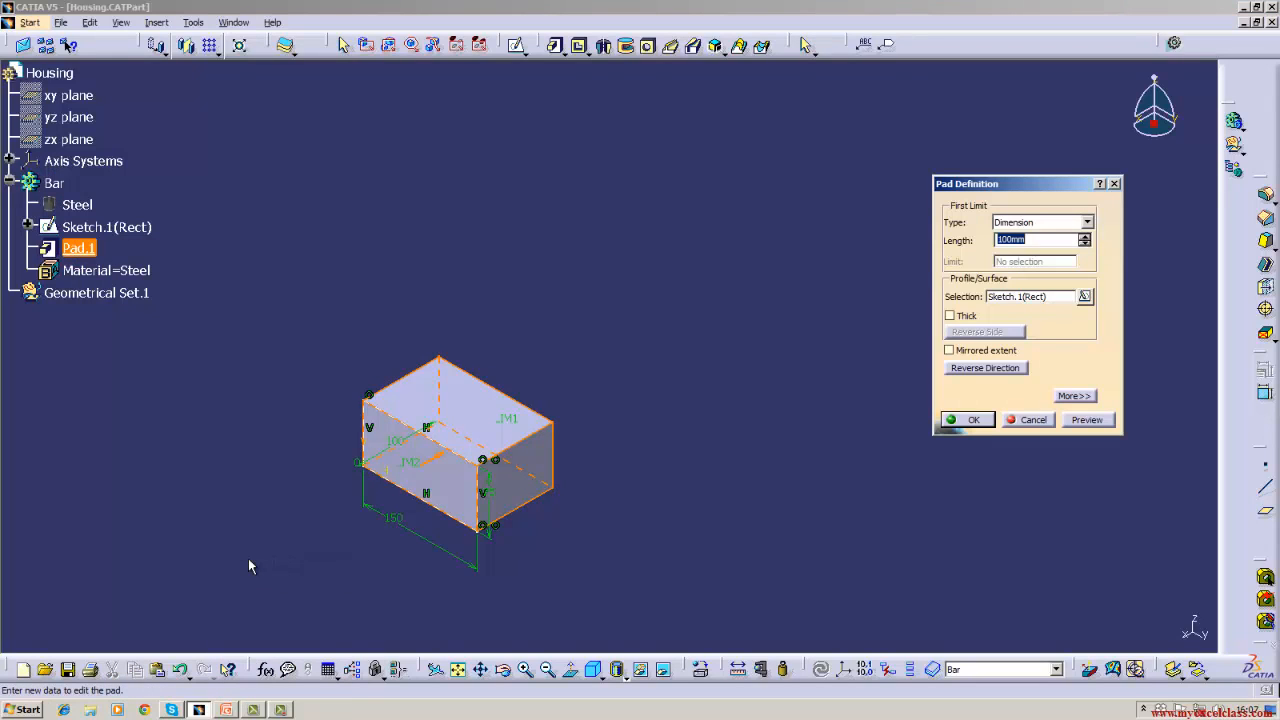
key(BackSpace)
text(500)
key(Return)
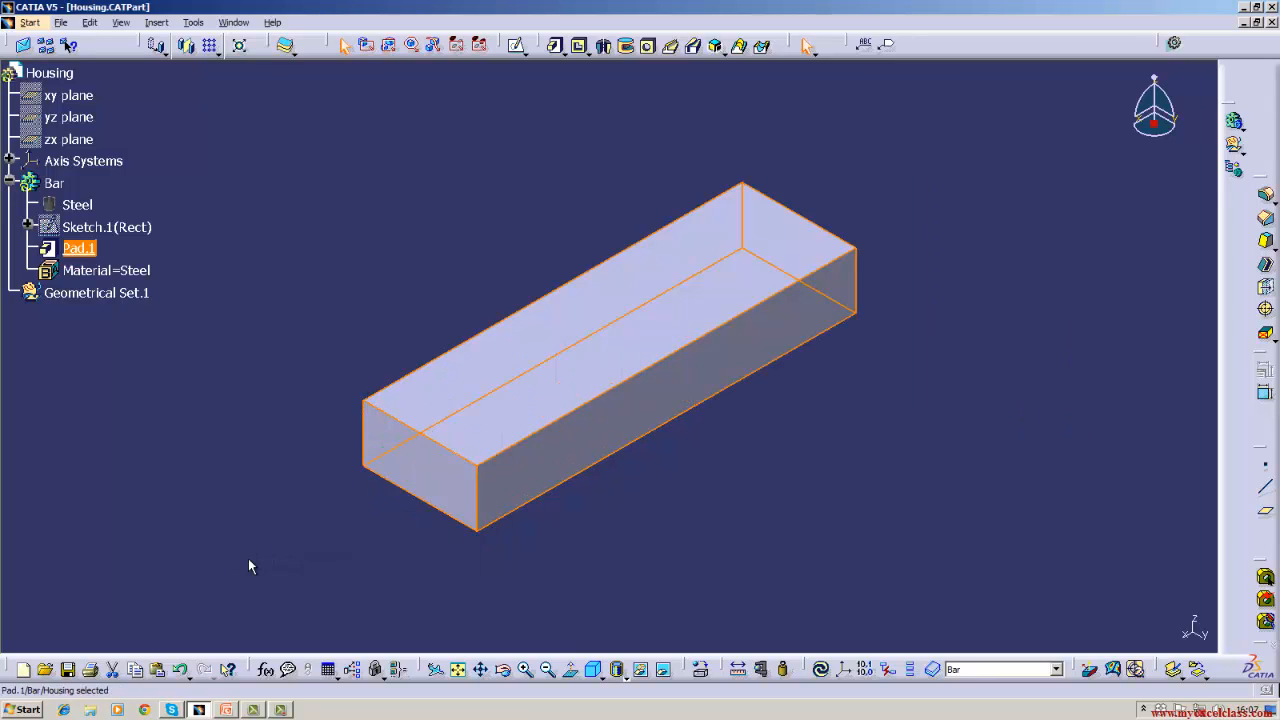
right_click(87, 205)
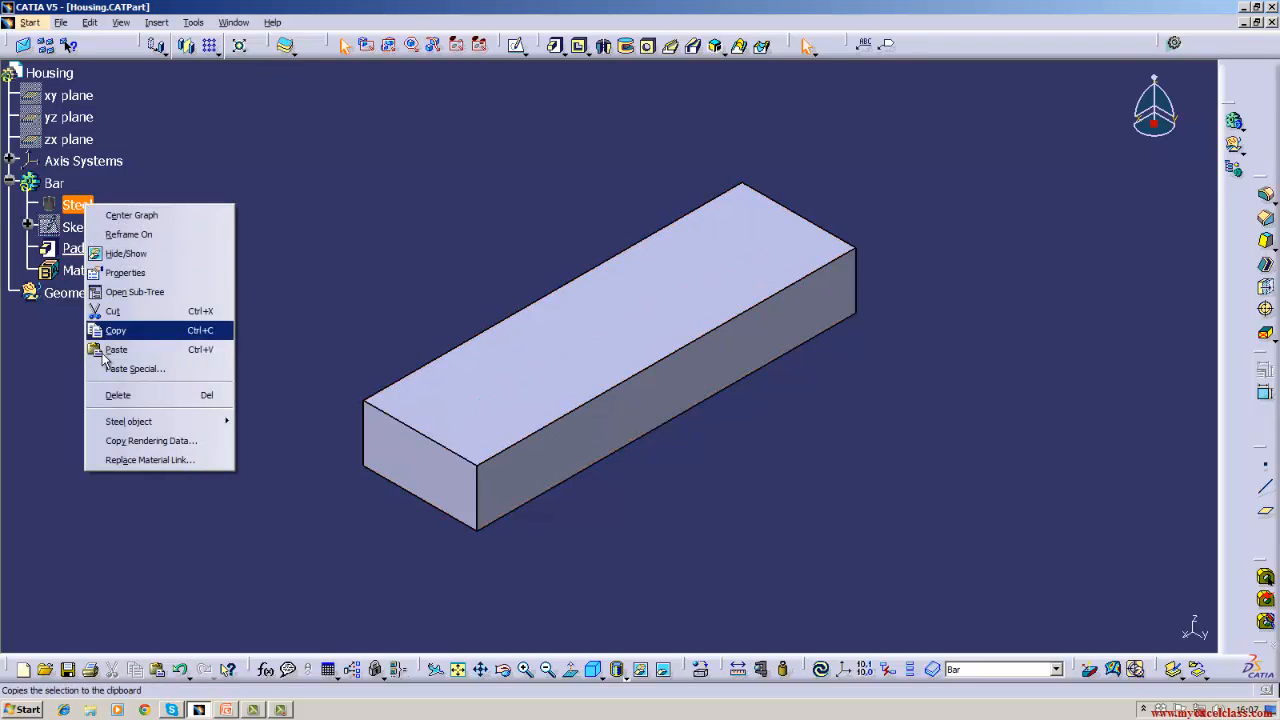
click(58, 393)
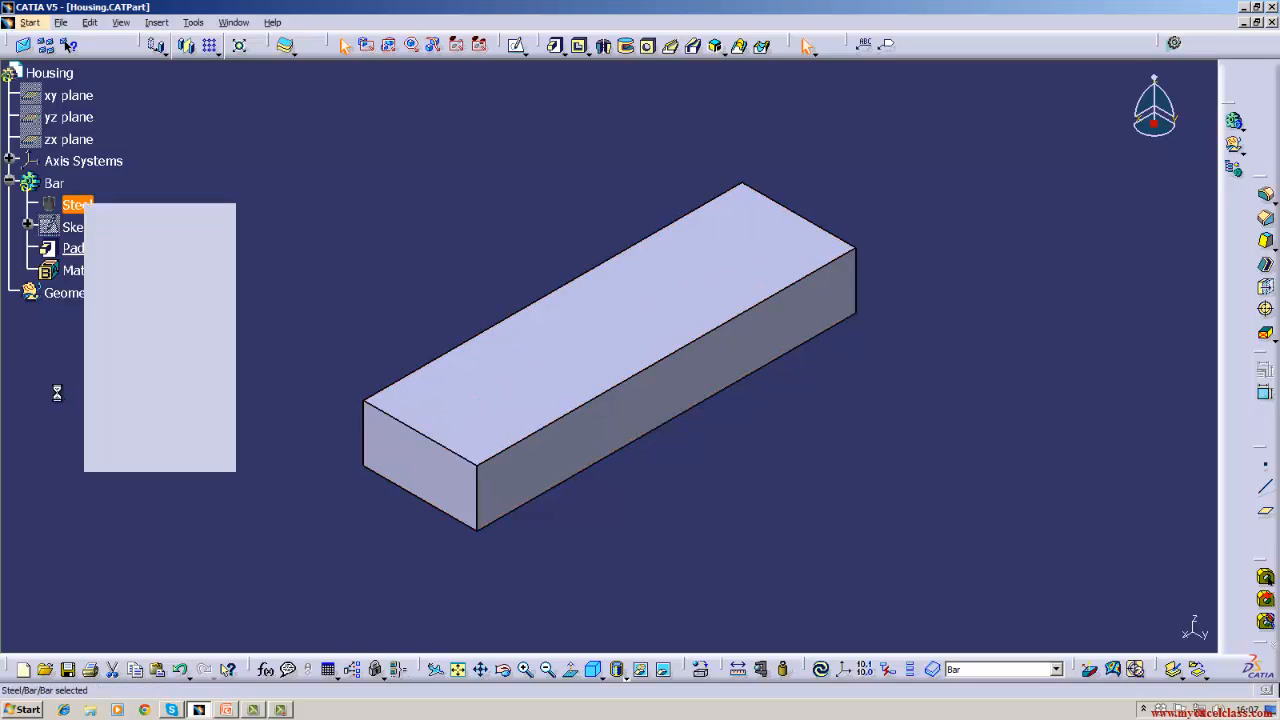
double_click(72, 206)
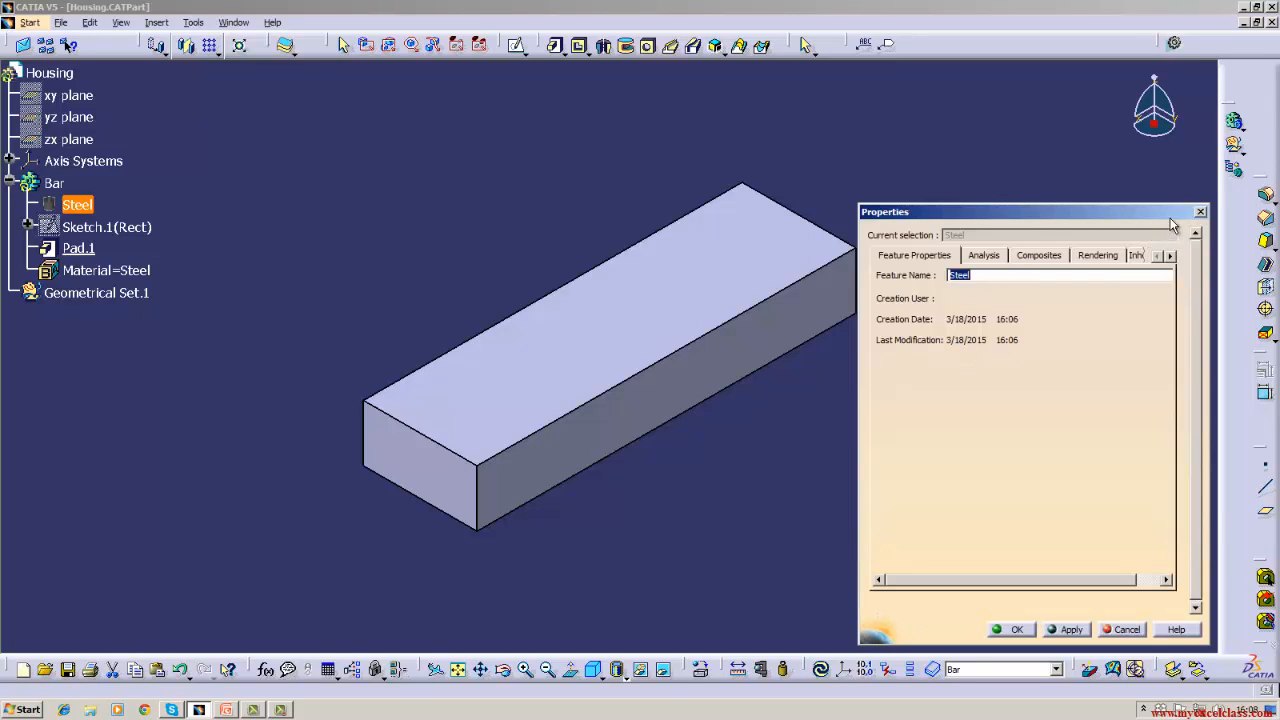
click(1200, 212)
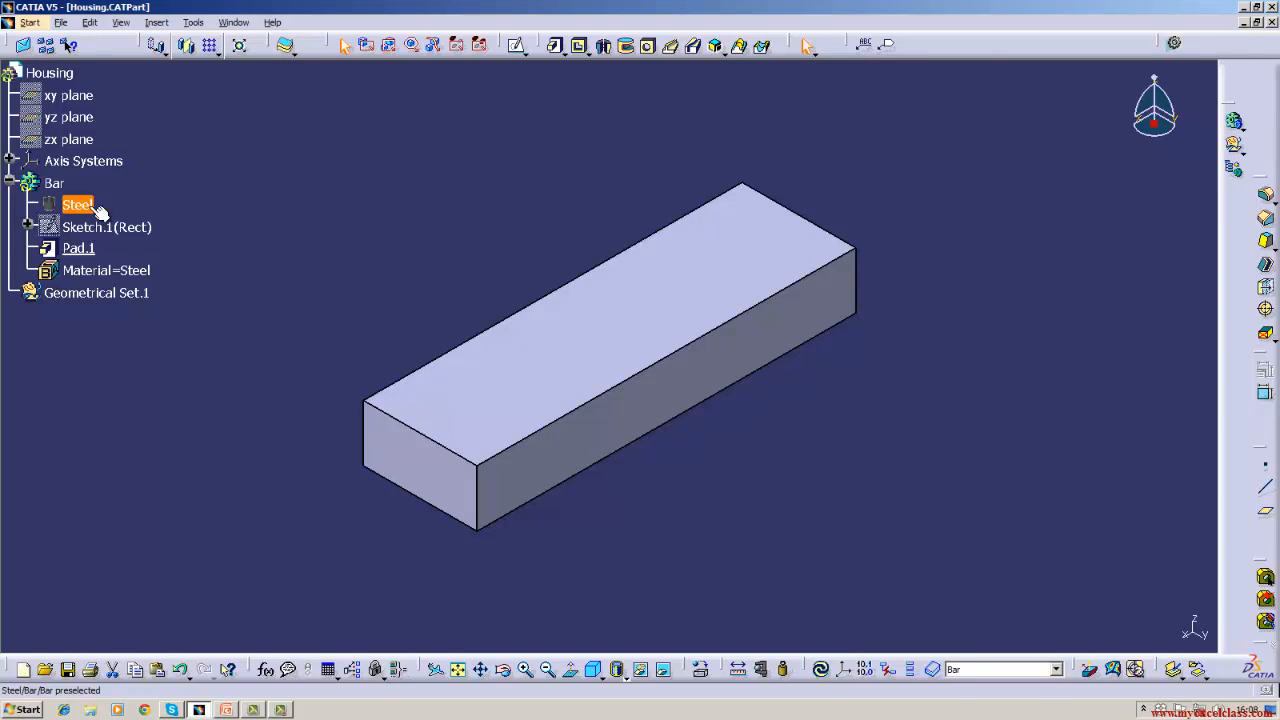
Replace the Bar body's Steel material with Aluminium from the metal materials in the library
click(703, 670)
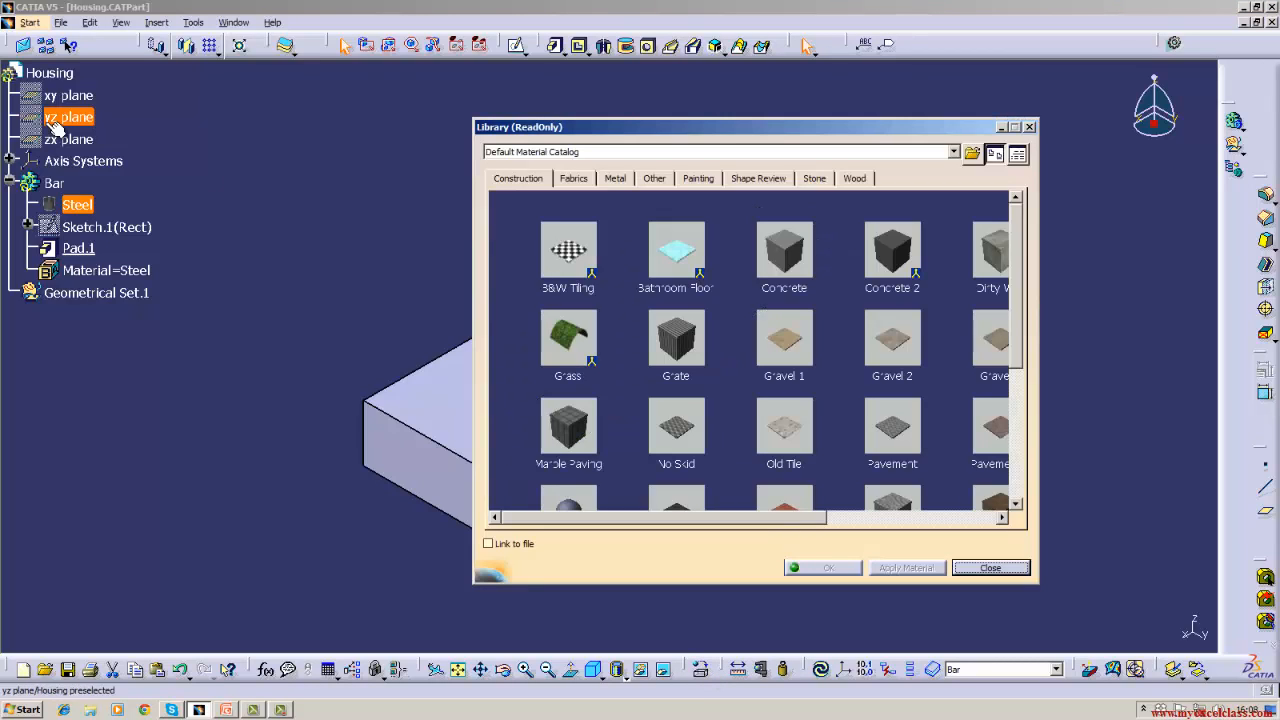
click(615, 178)
click(601, 249)
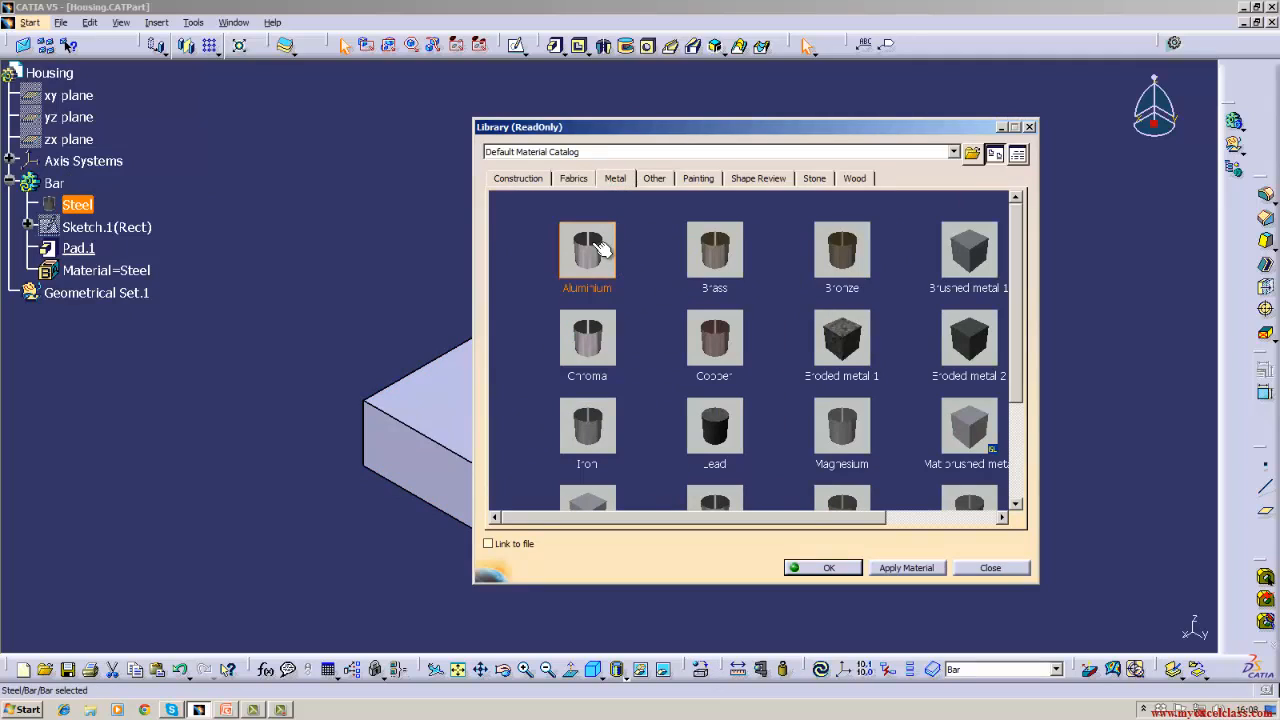
click(905, 573)
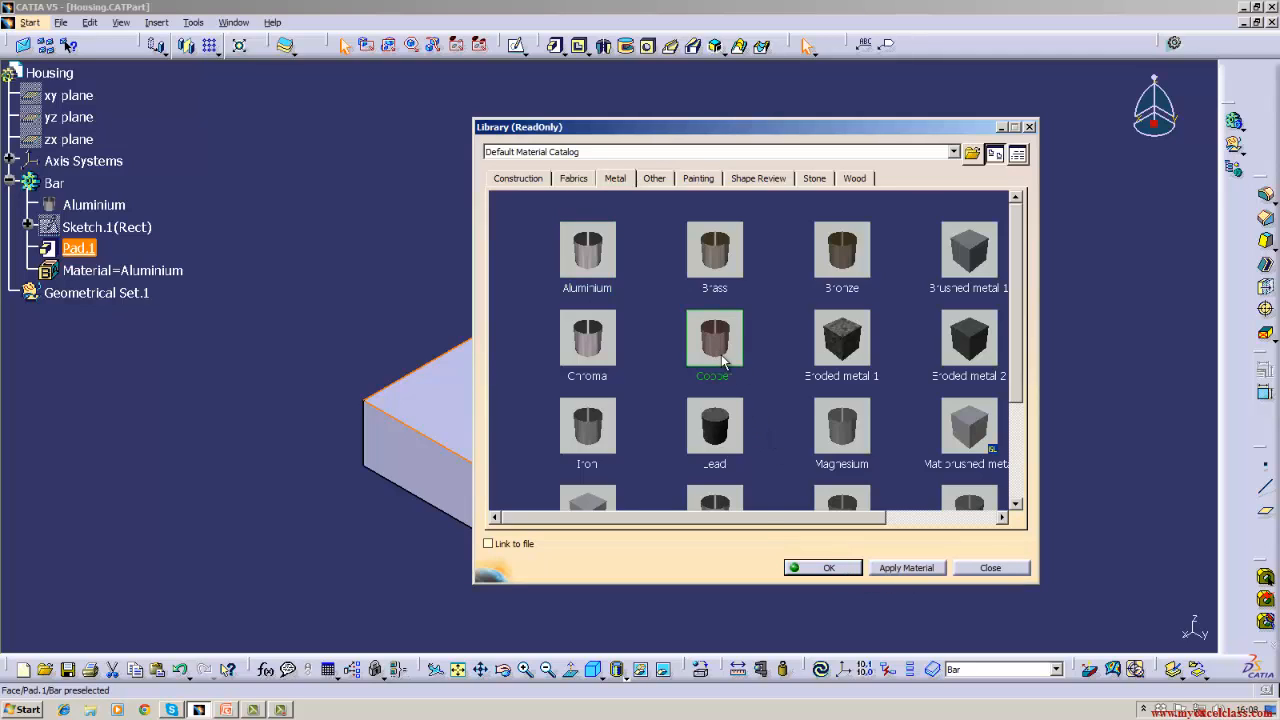
Change the Bar body's material to Copper and check the Housing part's mass properties
click(898, 568)
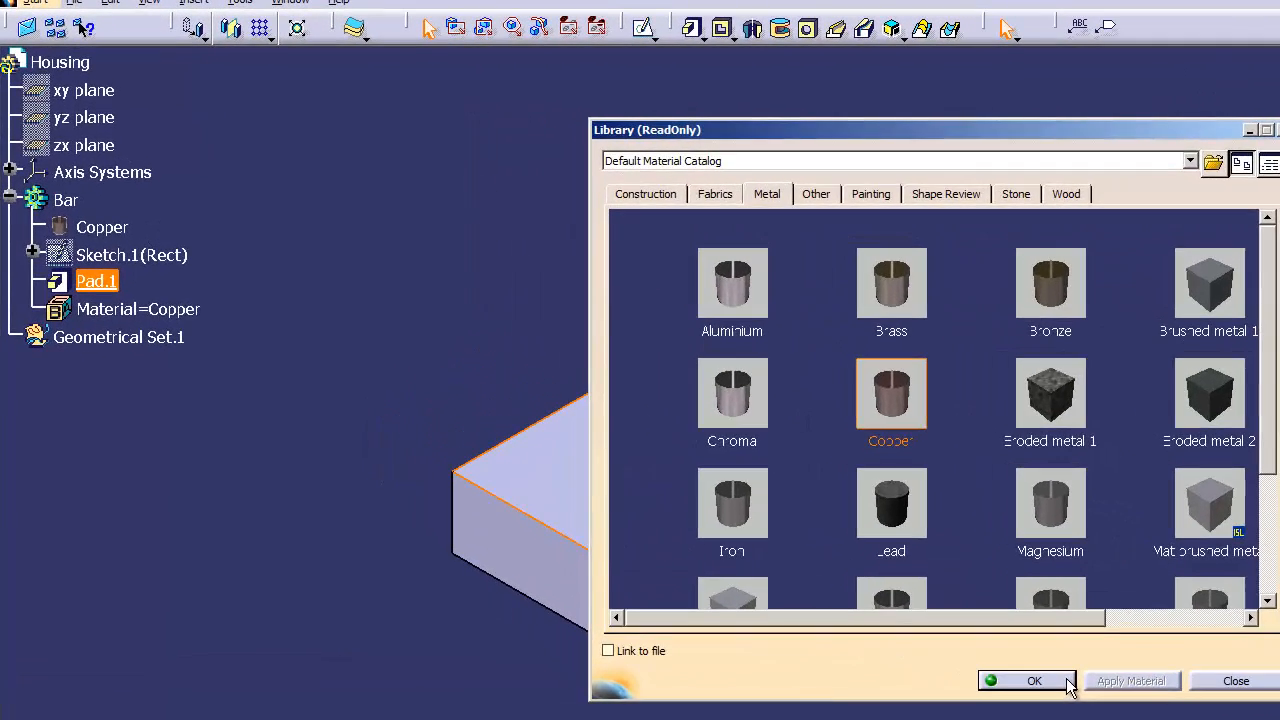
click(850, 568)
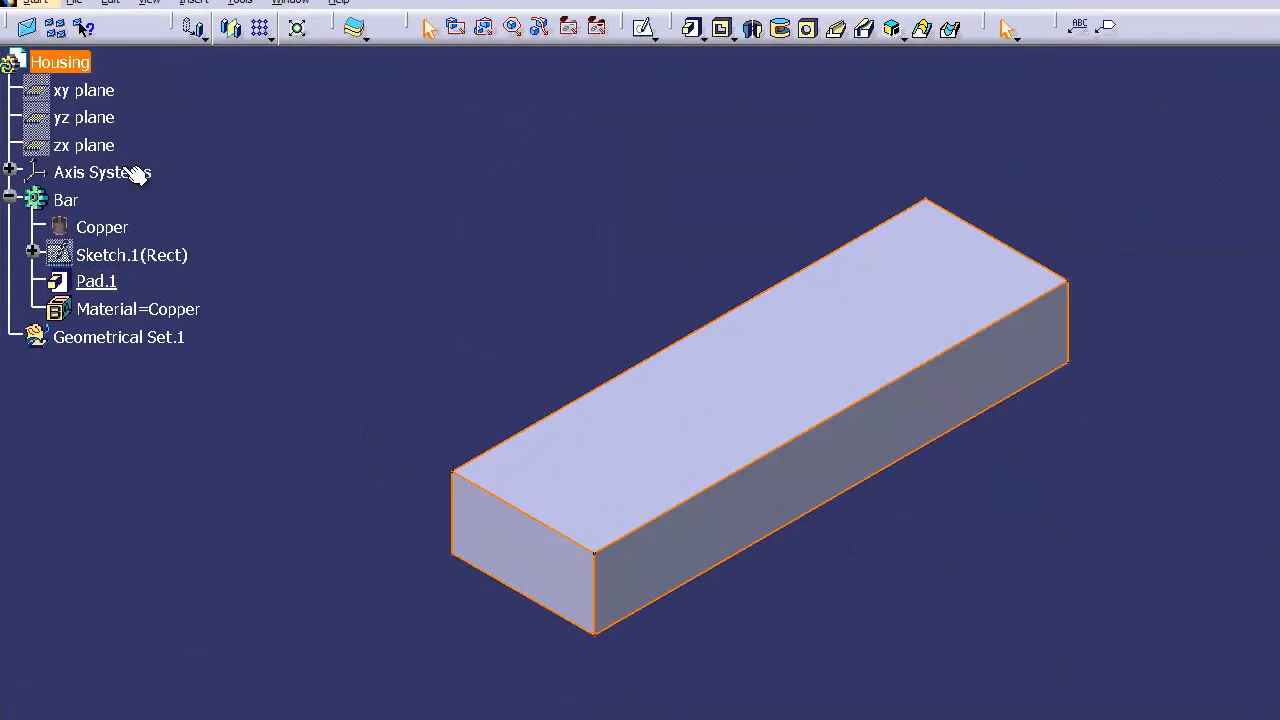
right_click(75, 63)
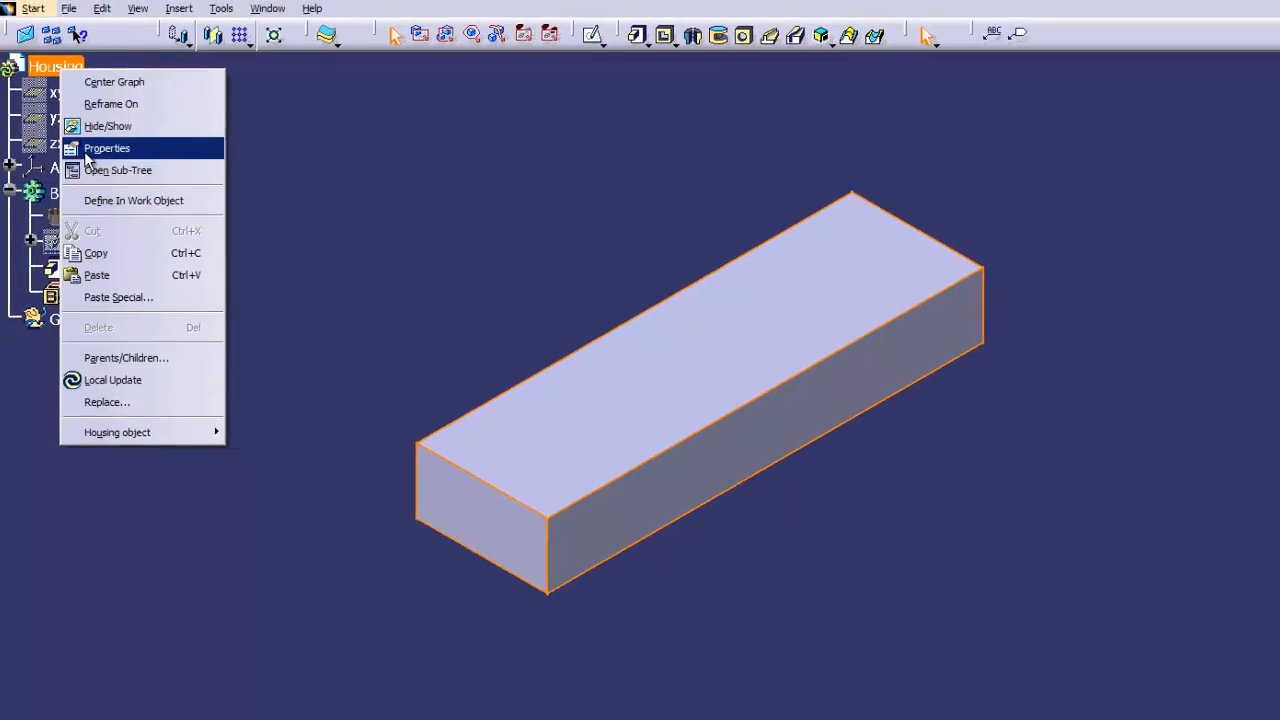
click(115, 151)
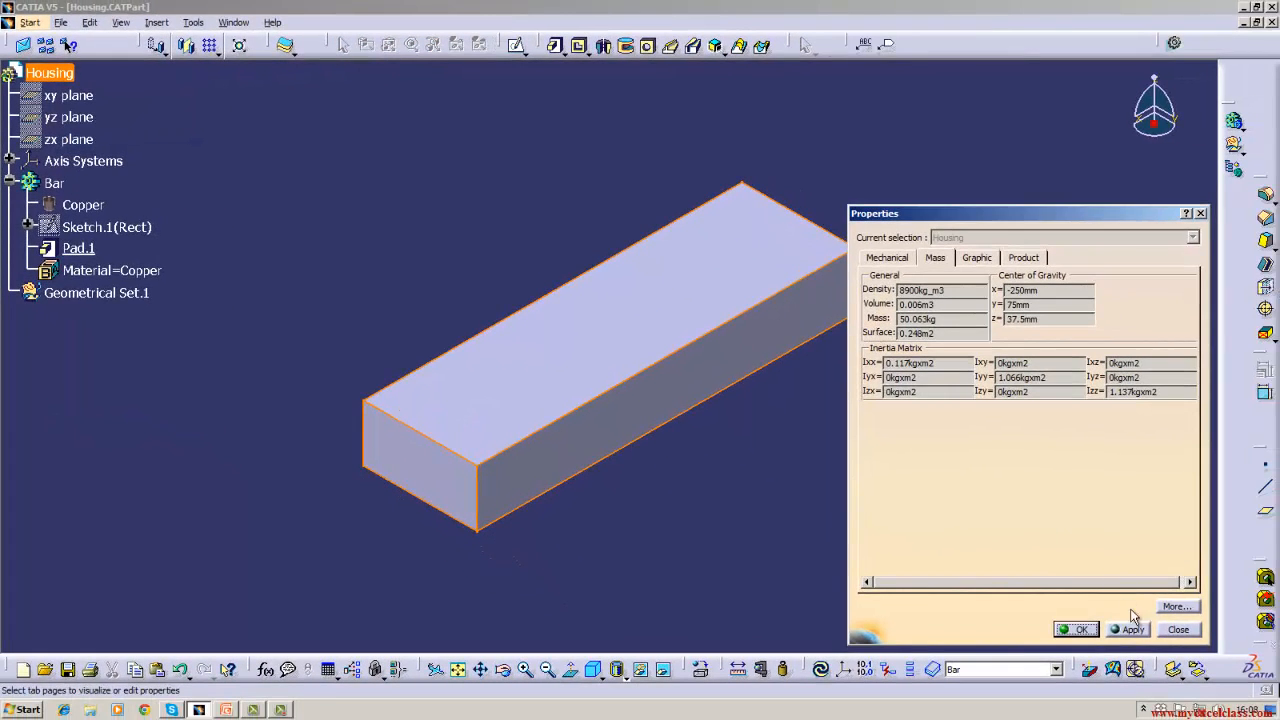
click(1165, 632)
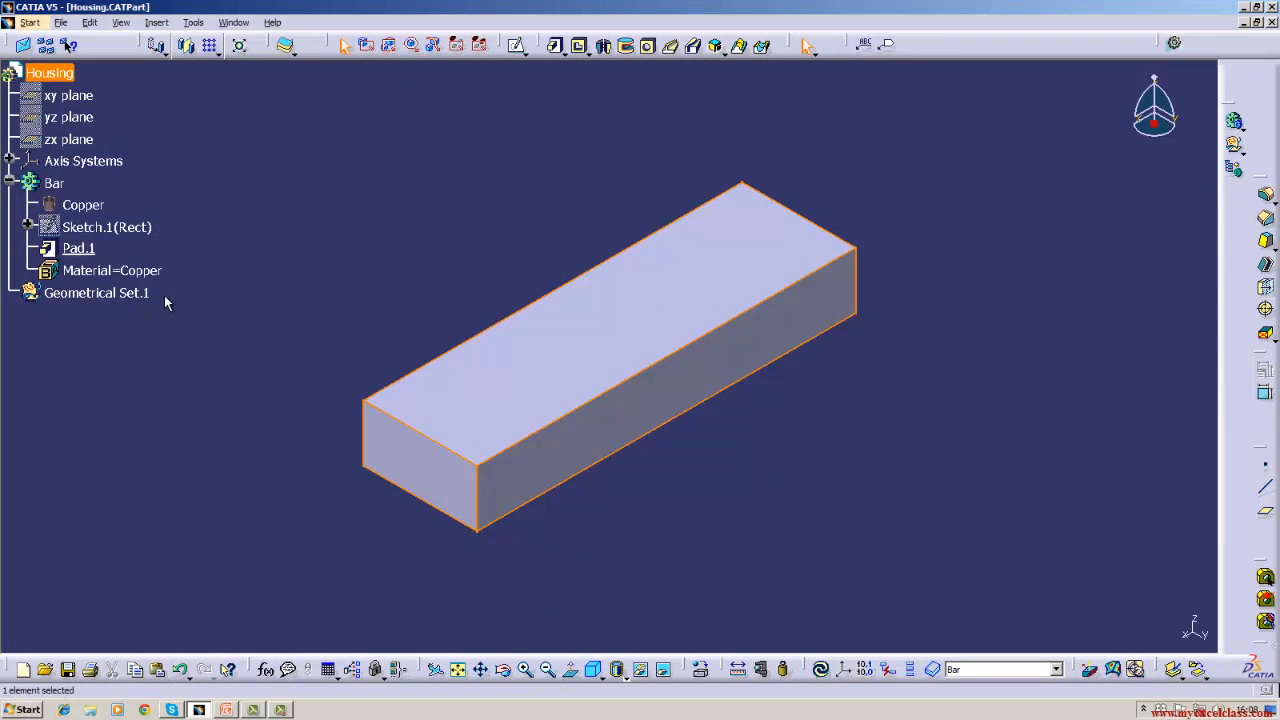
Delete the Copper material from the Bar body and apply Steel from the metal materials to the whole Housing part
right_click(87, 204)
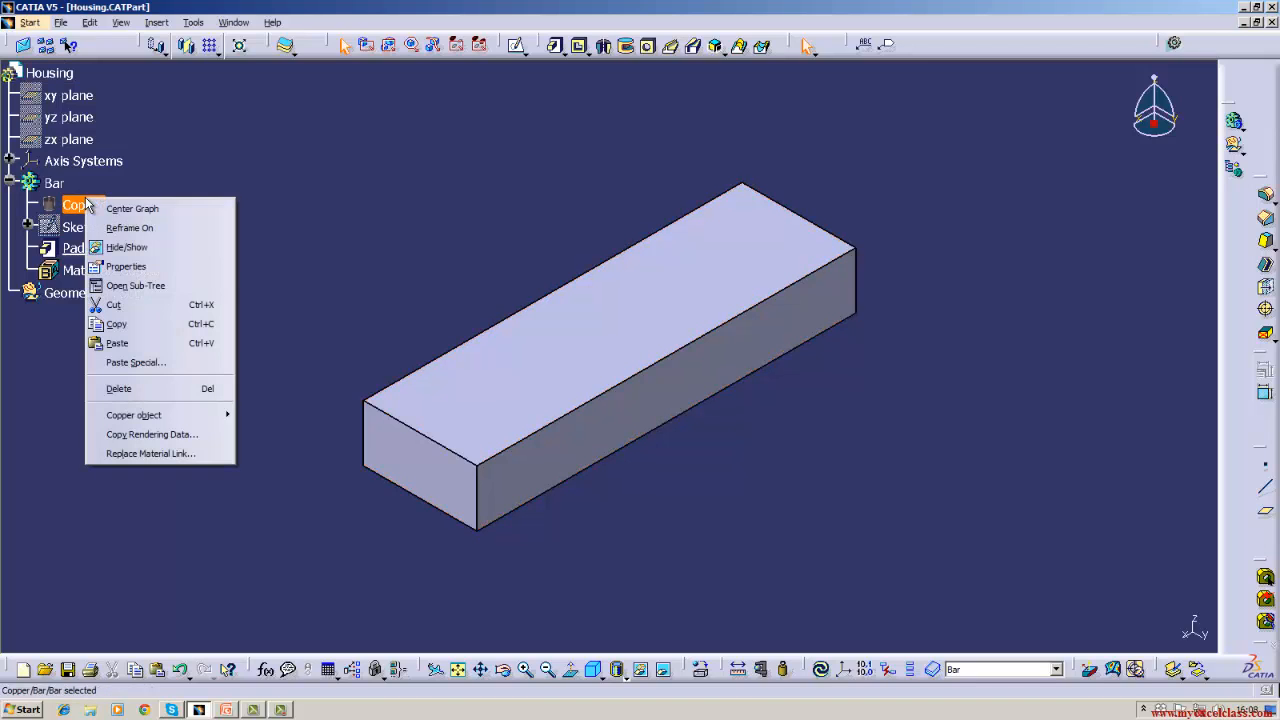
click(104, 395)
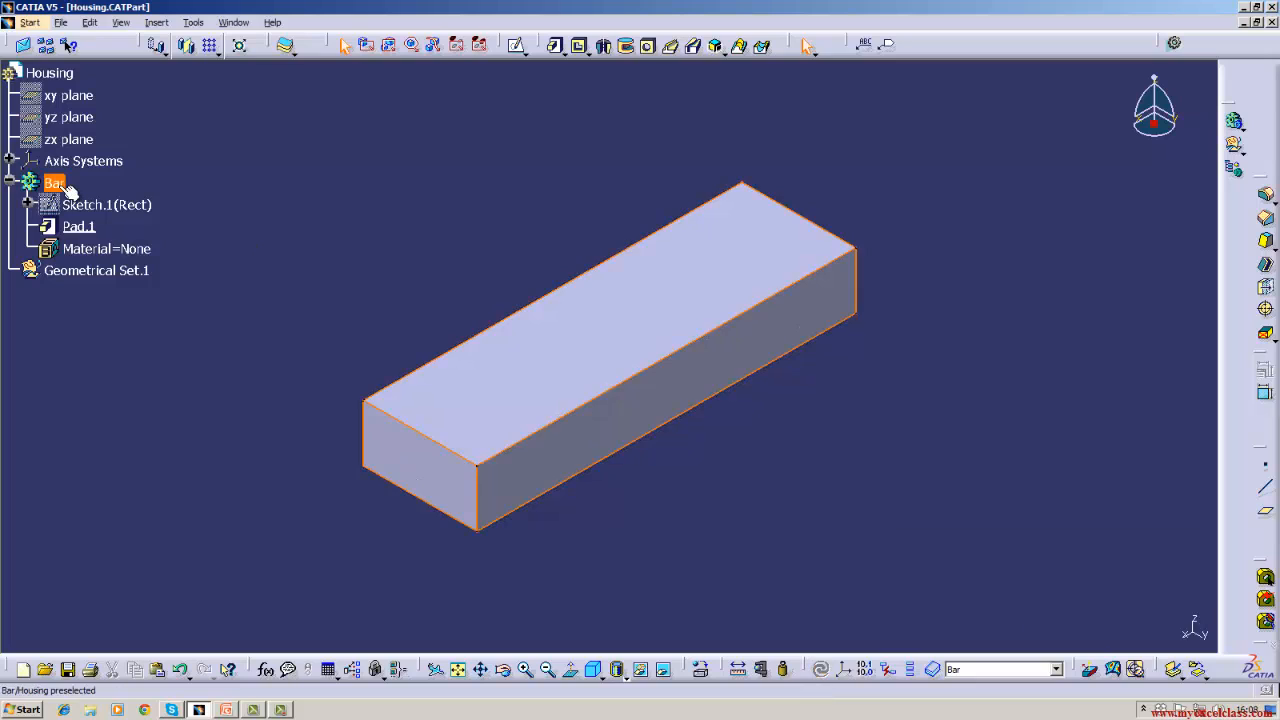
click(66, 76)
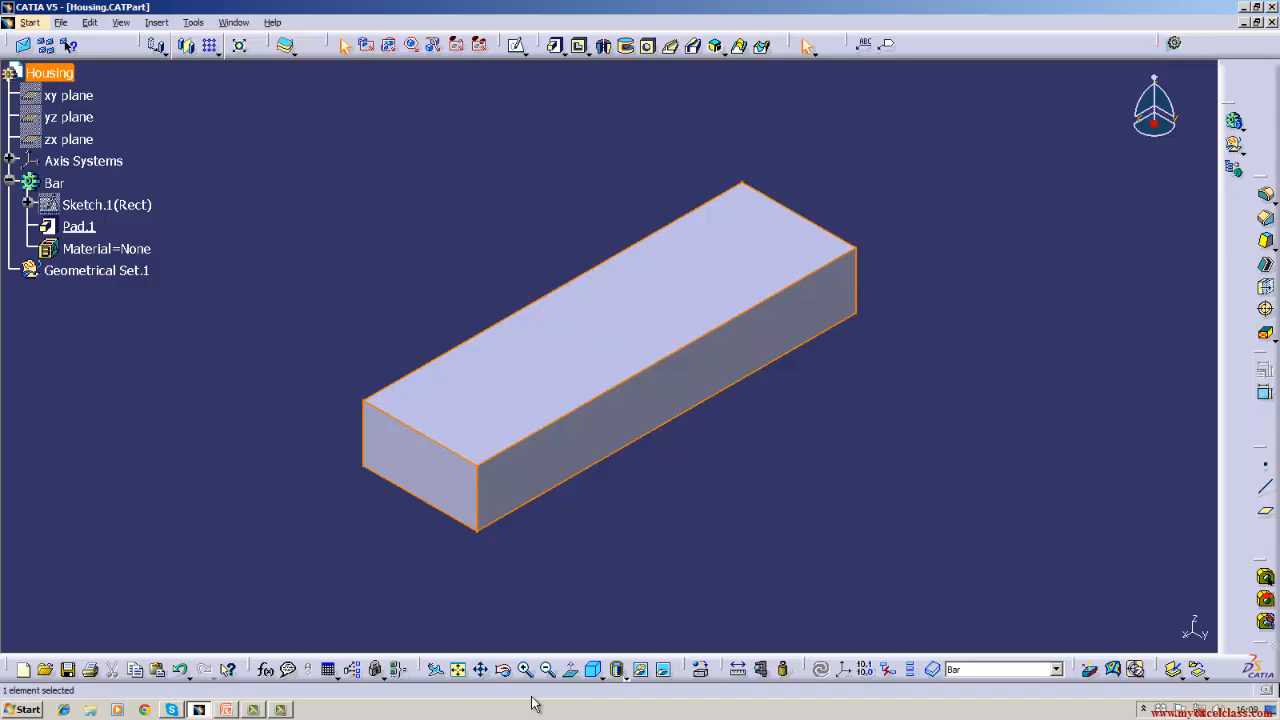
click(702, 670)
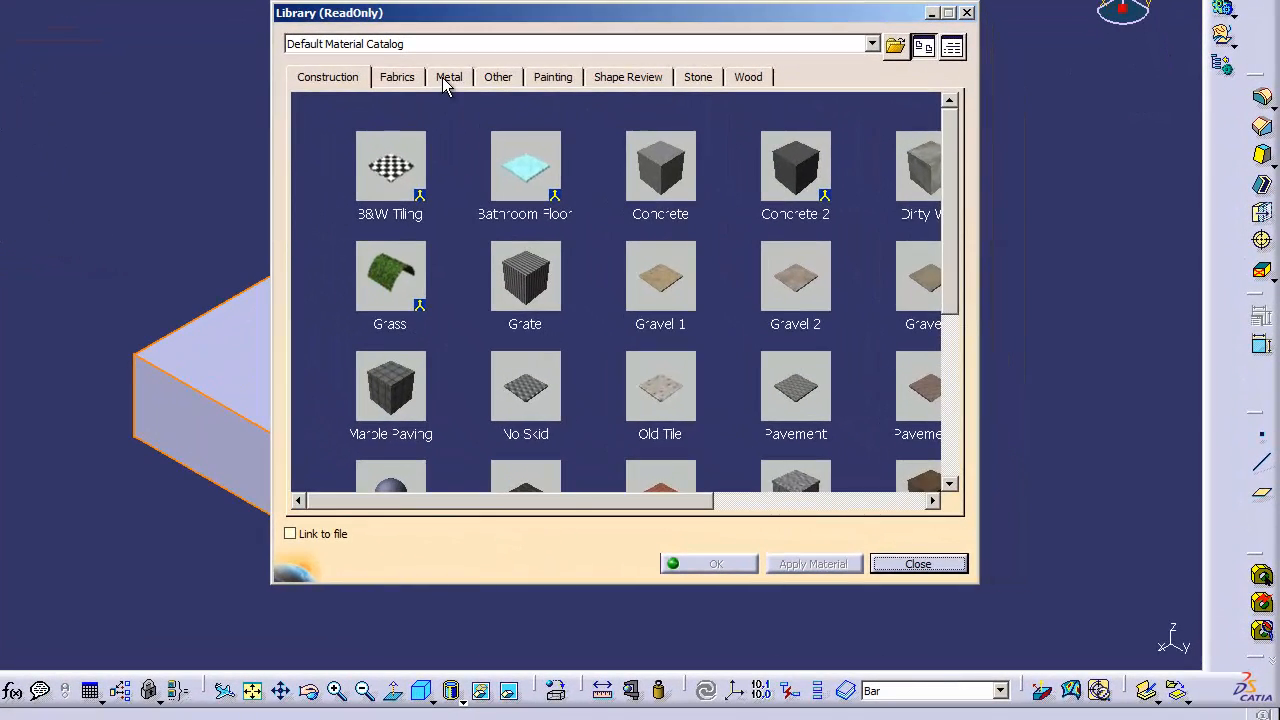
click(571, 151)
click(943, 216)
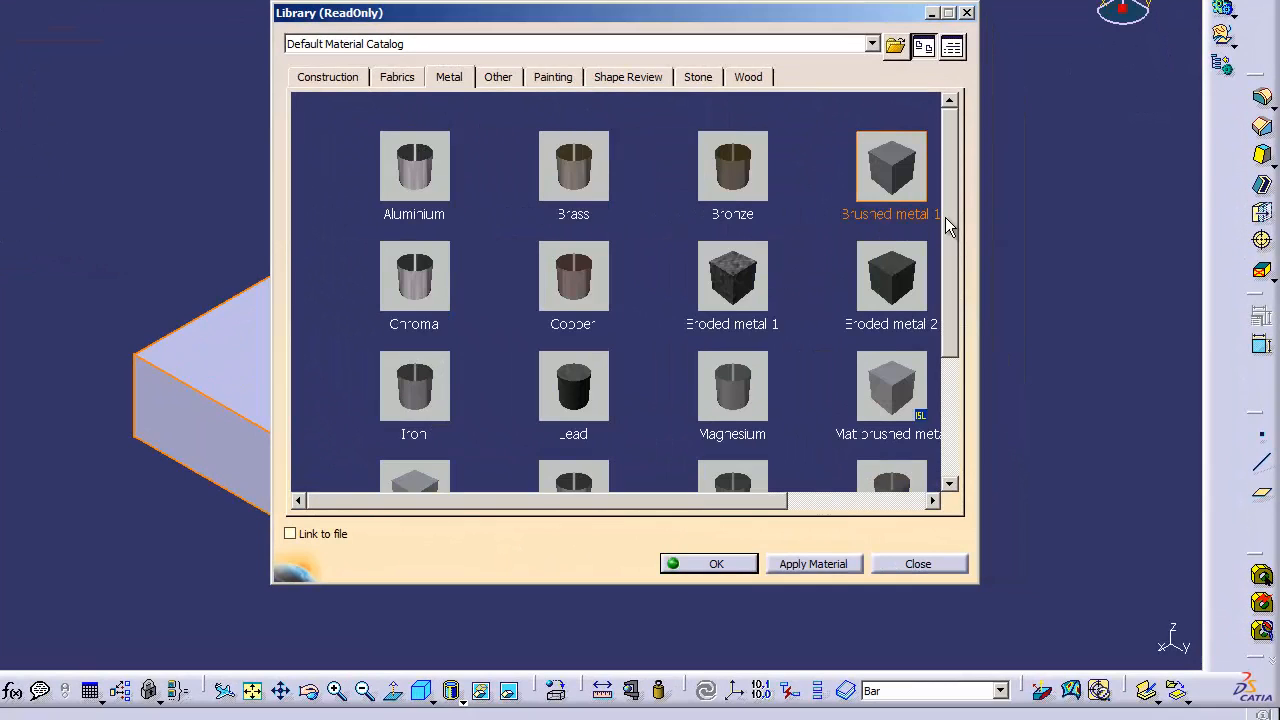
scroll(949, 263, down, 3)
click(722, 367)
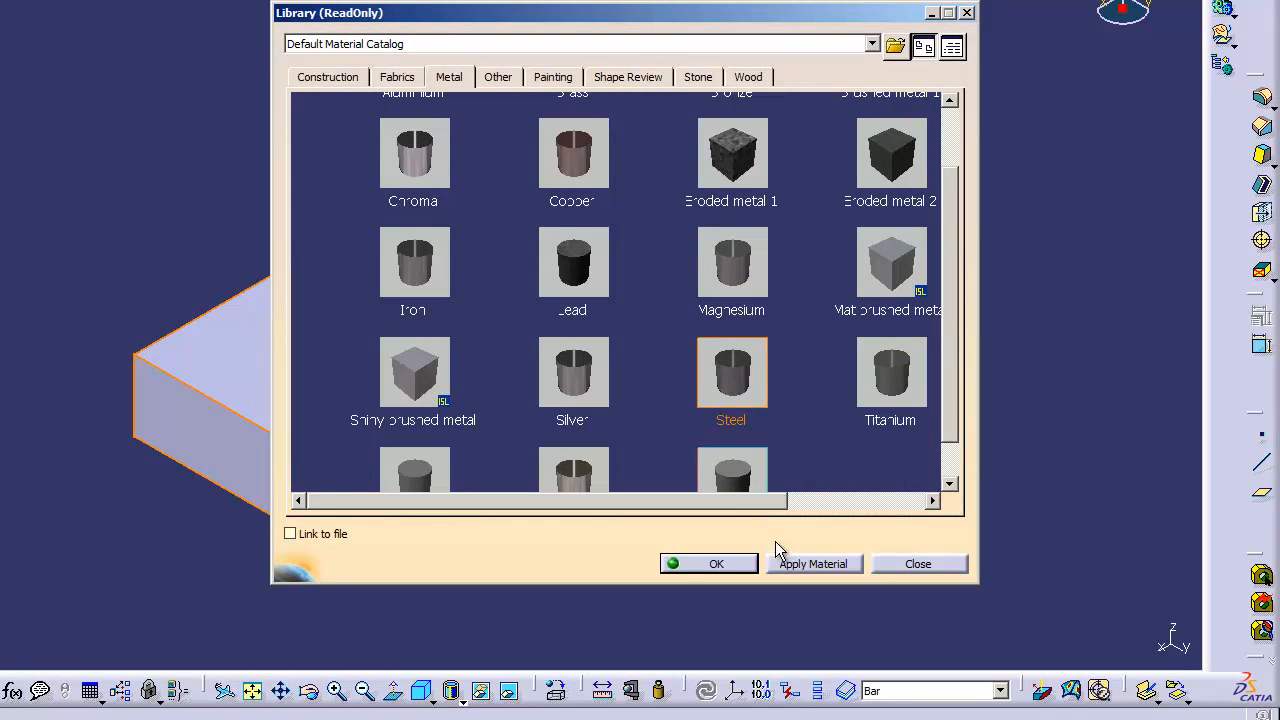
click(790, 563)
click(716, 564)
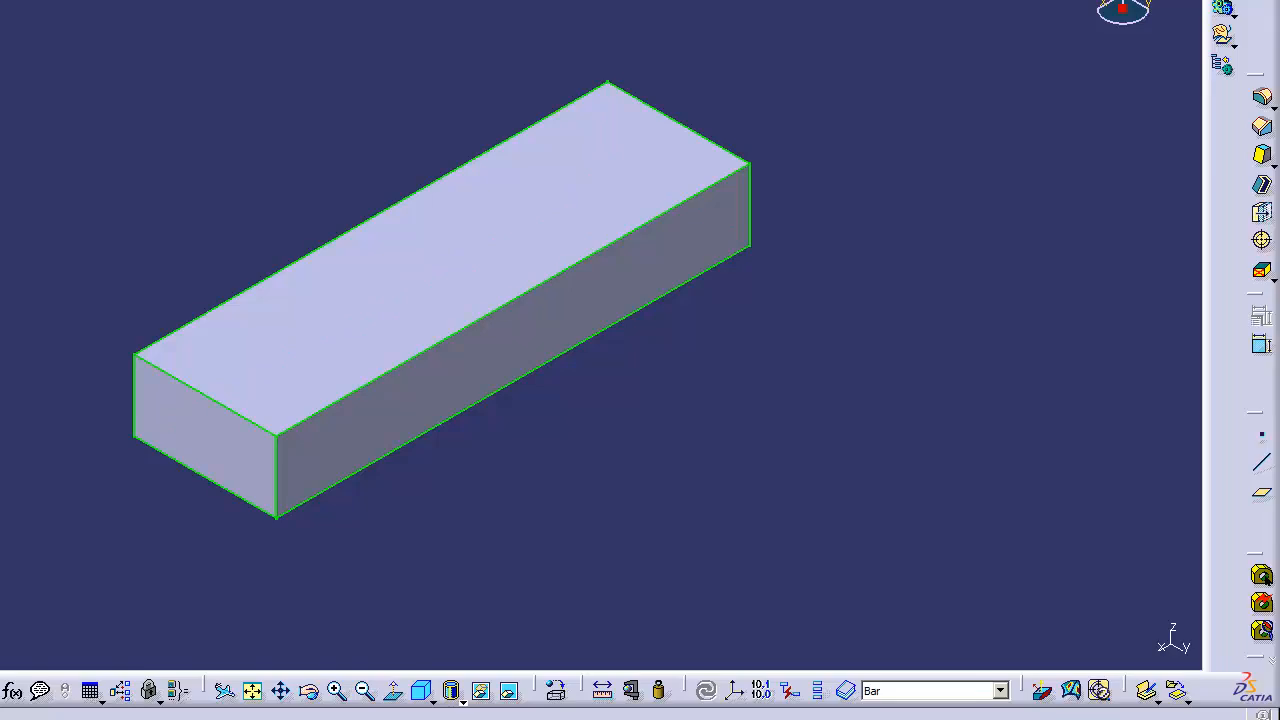
Check the Housing part's mass properties with Steel applied at part level
double_click(80, 95)
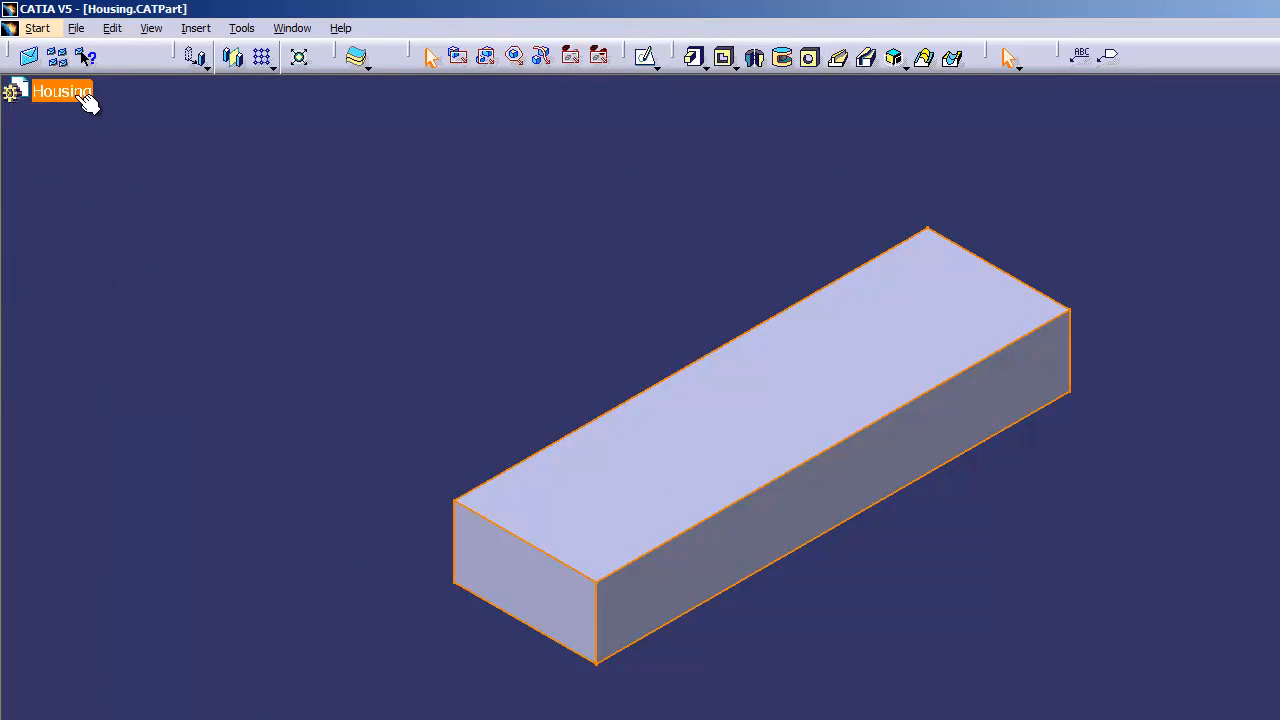
right_click(86, 100)
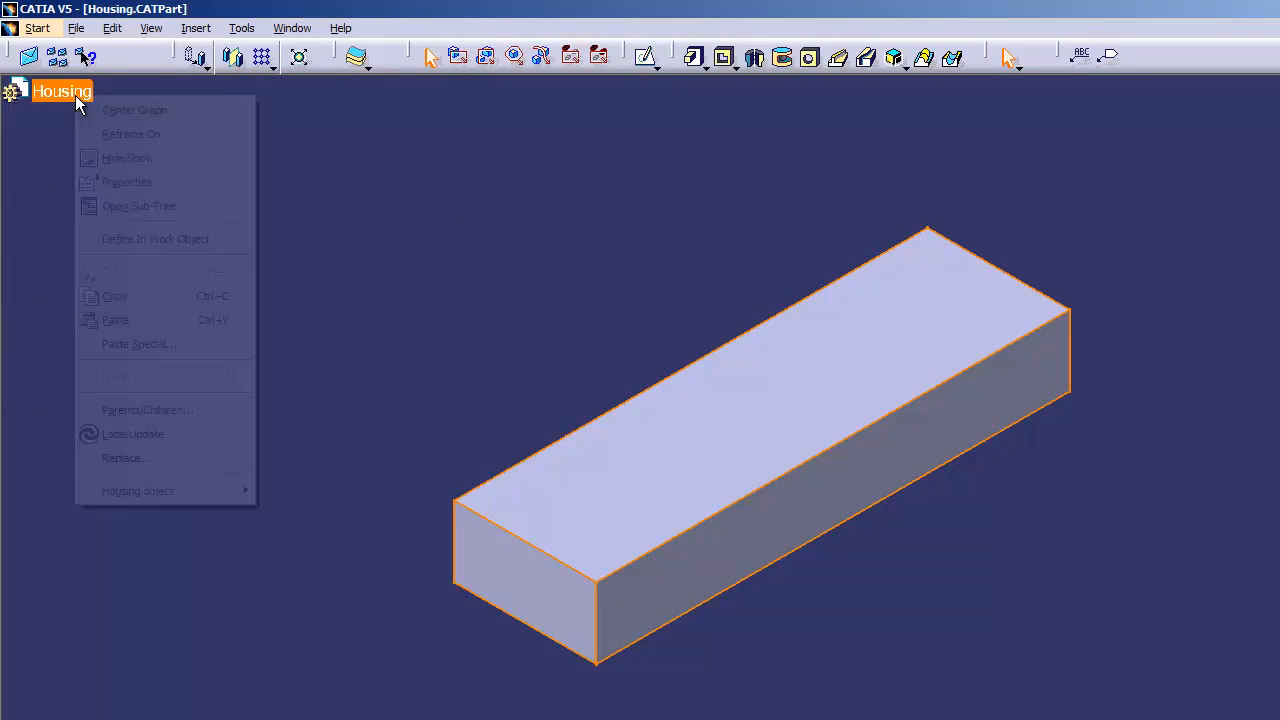
key(Escape)
double_click(70, 96)
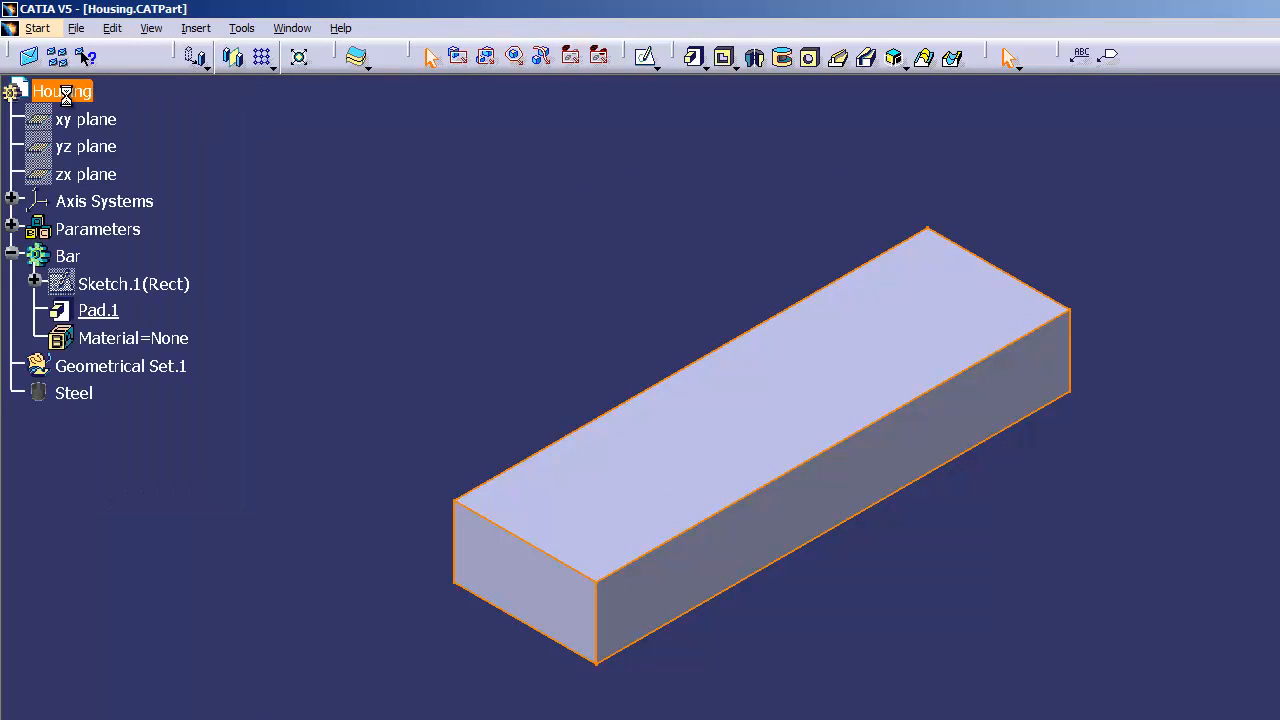
double_click(70, 96)
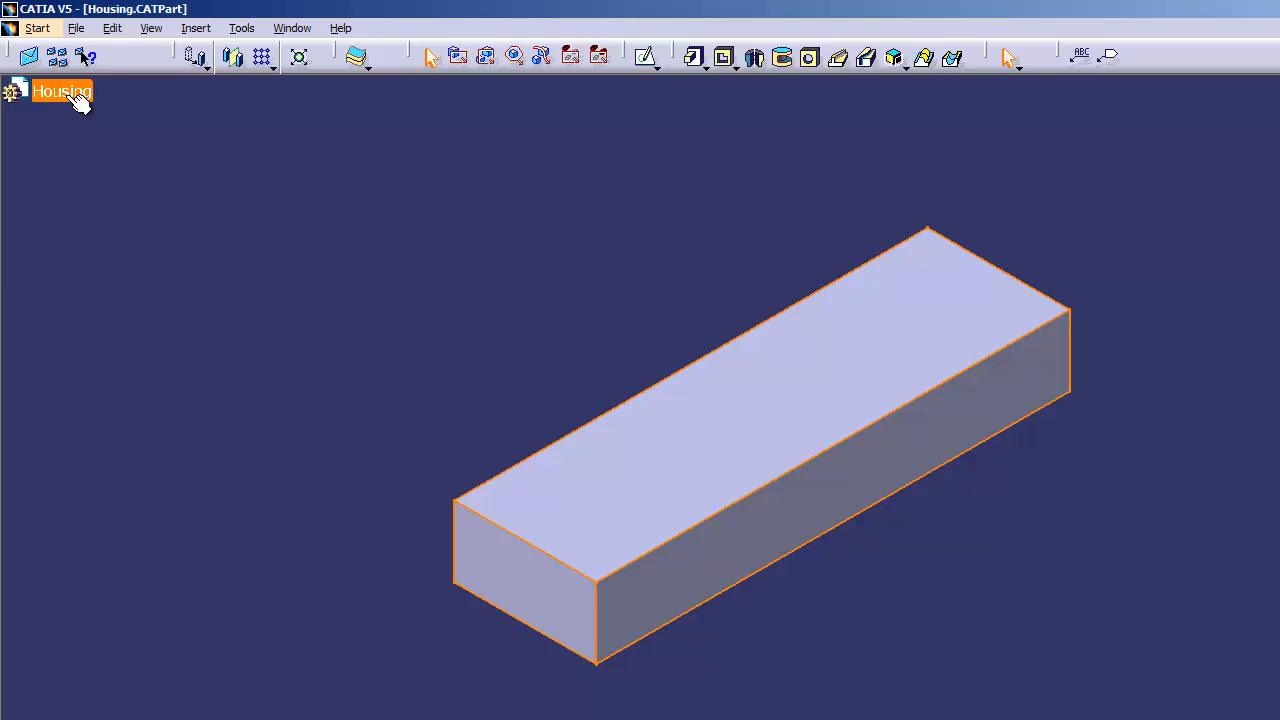
double_click(76, 97)
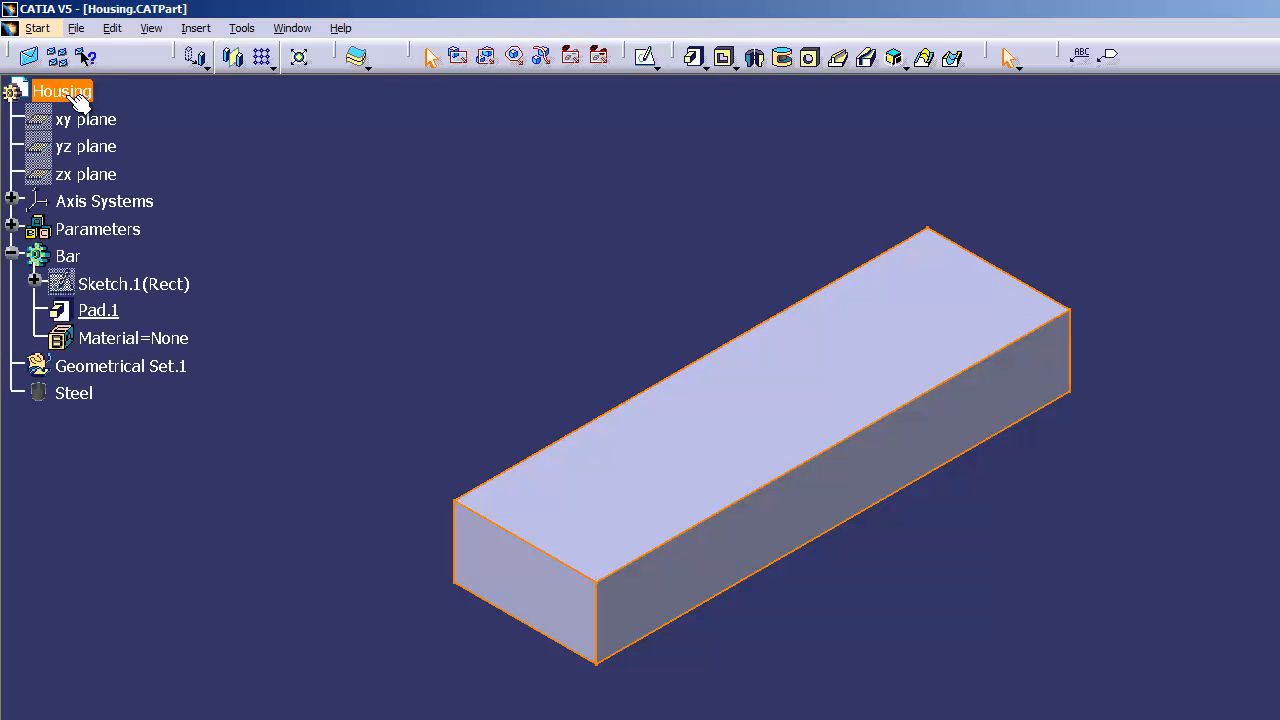
right_click(78, 100)
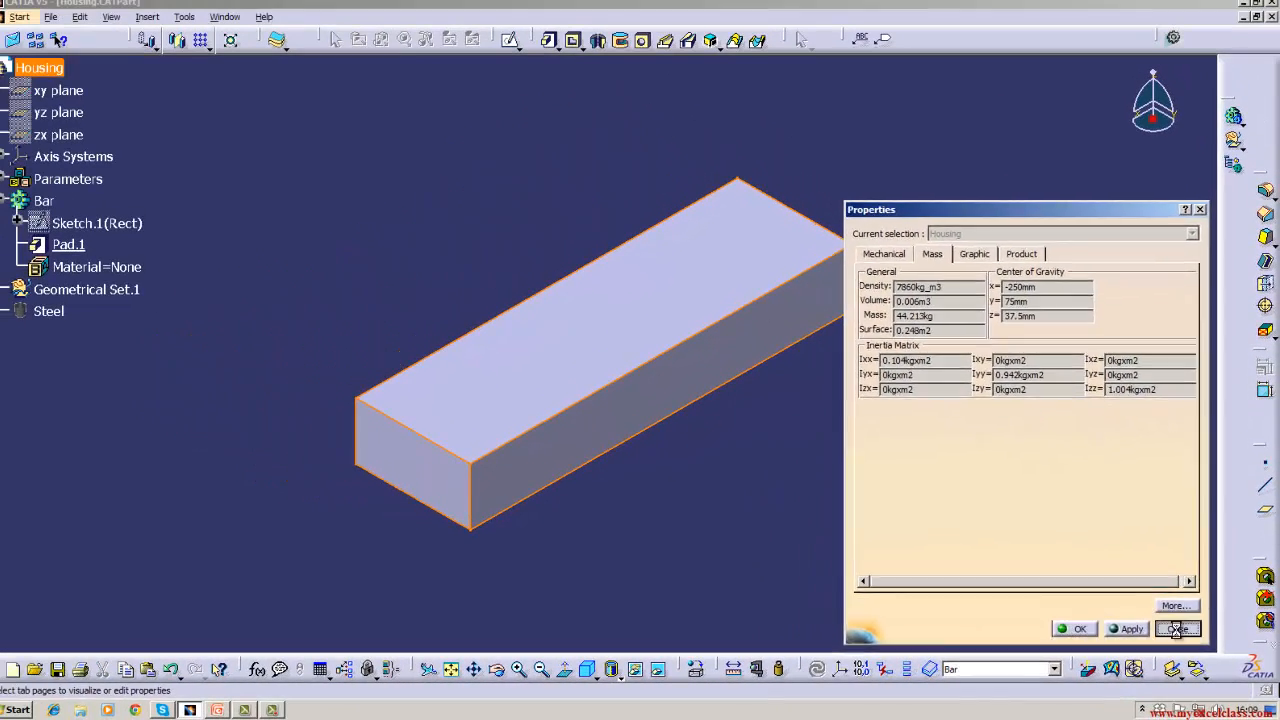
click(1177, 628)
click(968, 505)
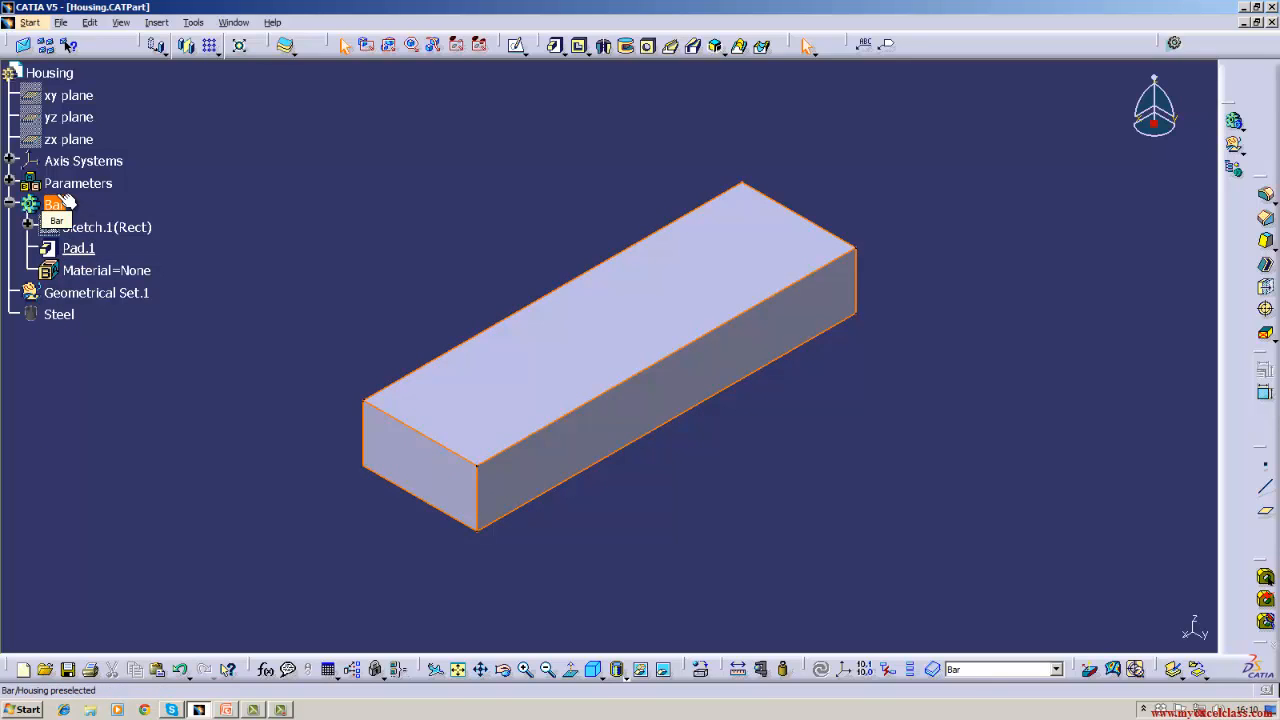
Delete the Steel material from the Housing part
right_click(58, 316)
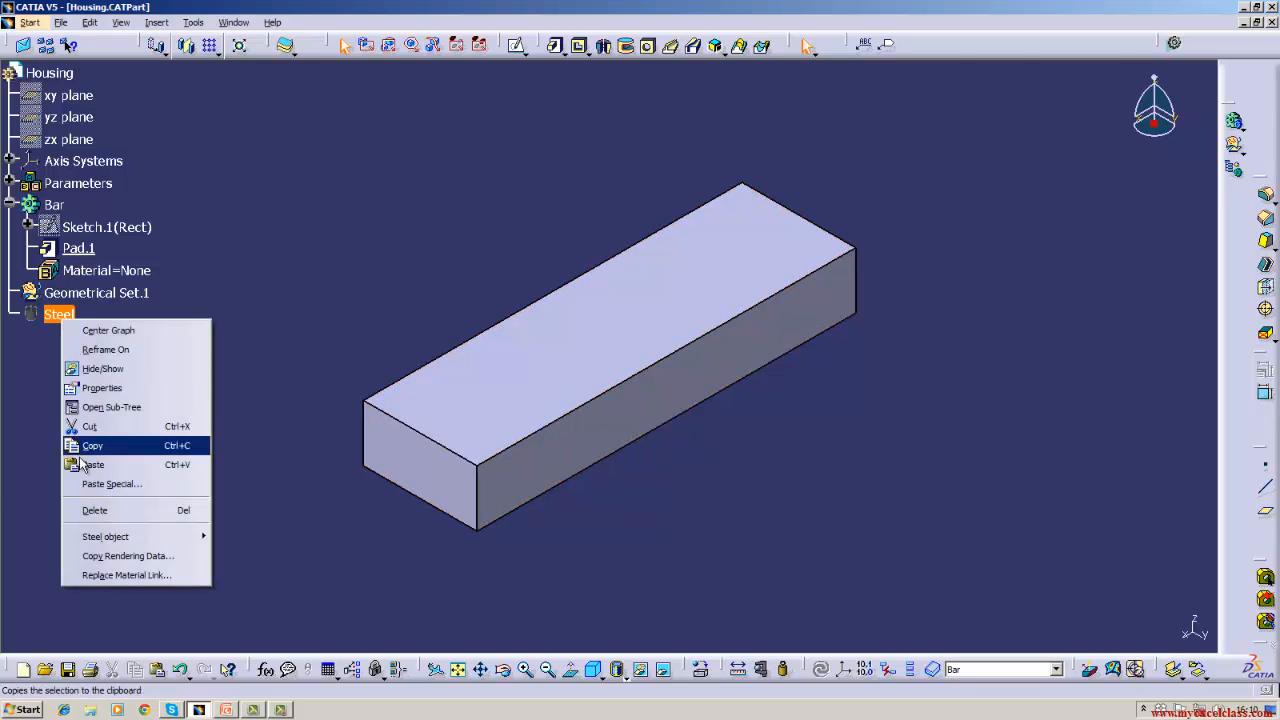
click(89, 512)
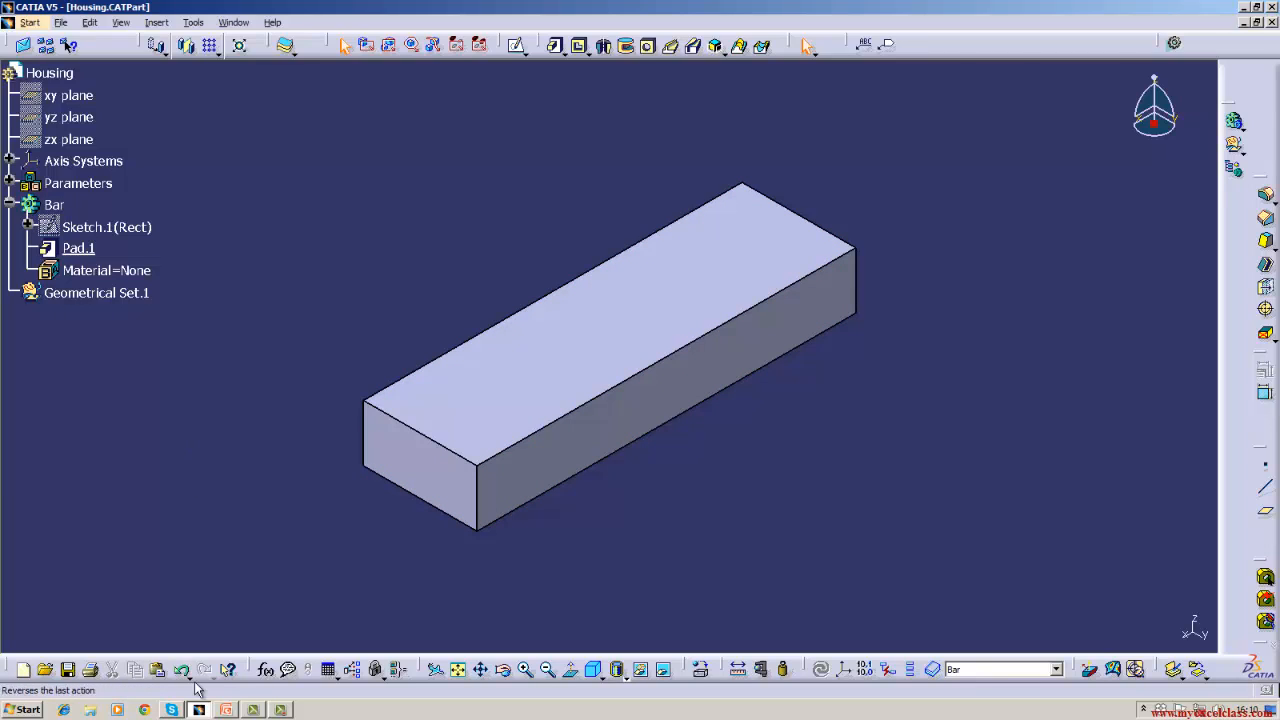
Switch to PowerPoint to review the Lesson - 05 topic list and return to CATIA
click(226, 709)
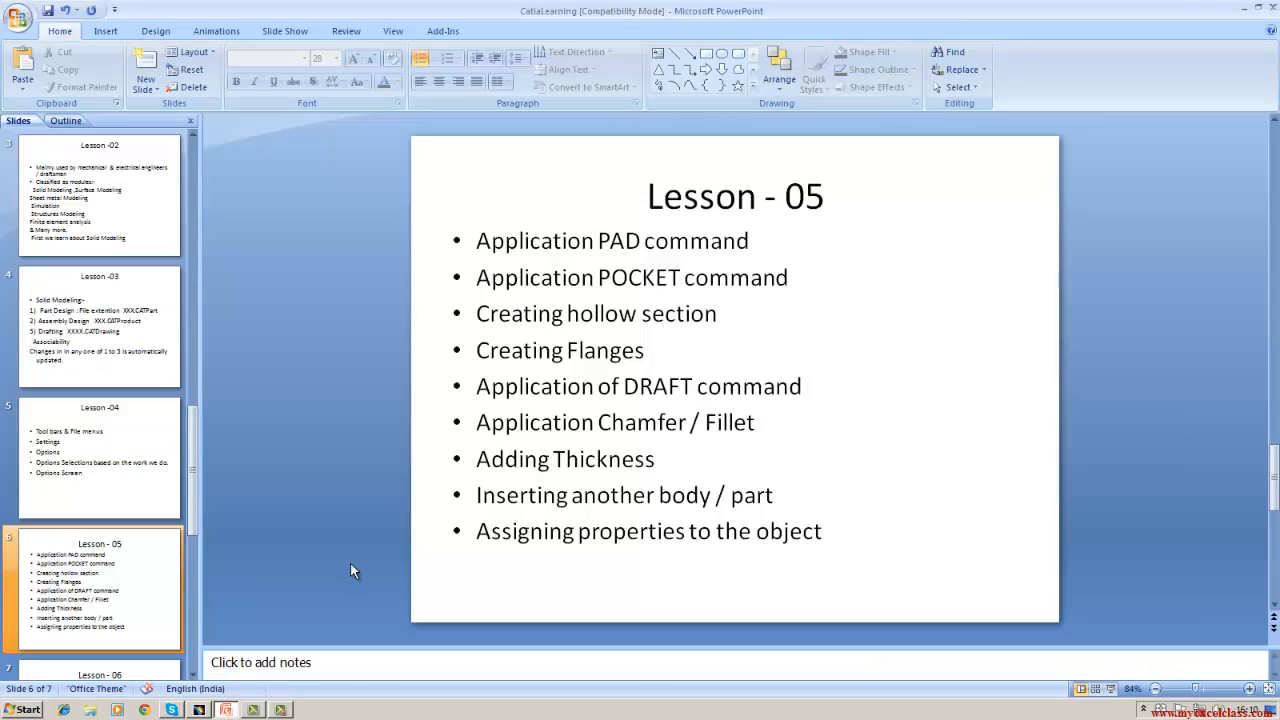
click(1248, 7)
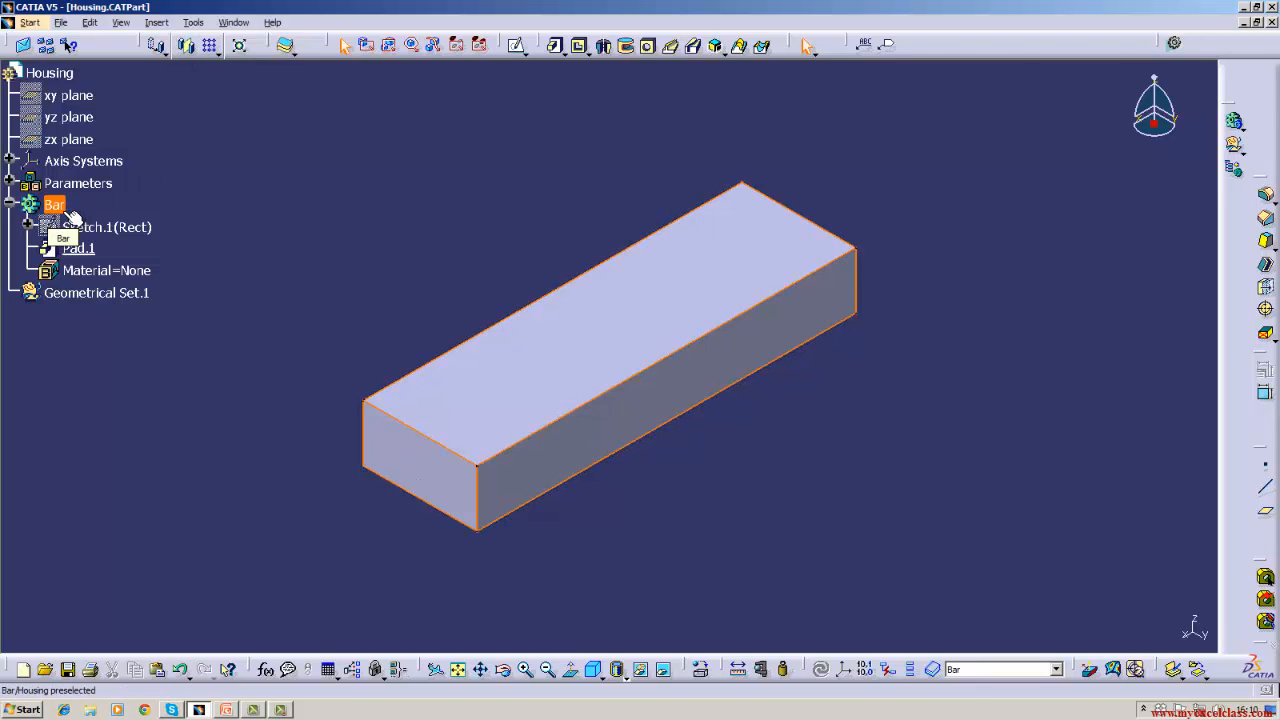
Insert a new empty body into the Housing part
click(157, 22)
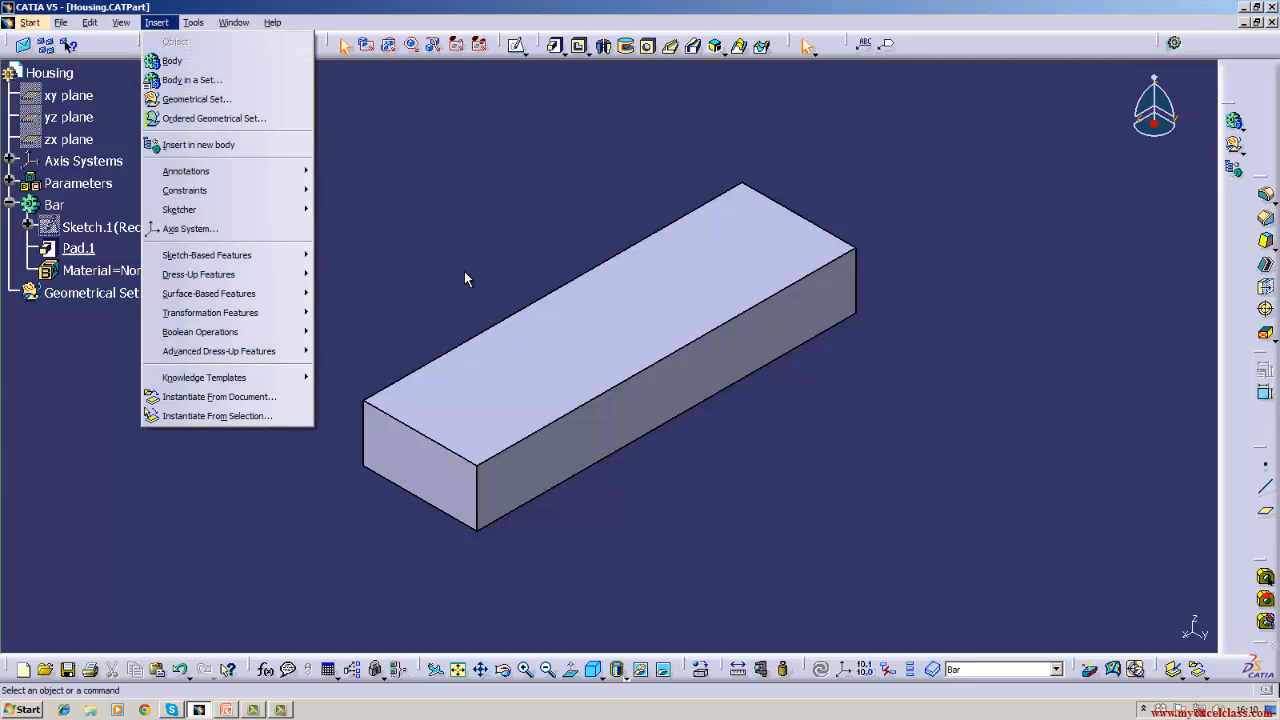
click(157, 22)
click(150, 22)
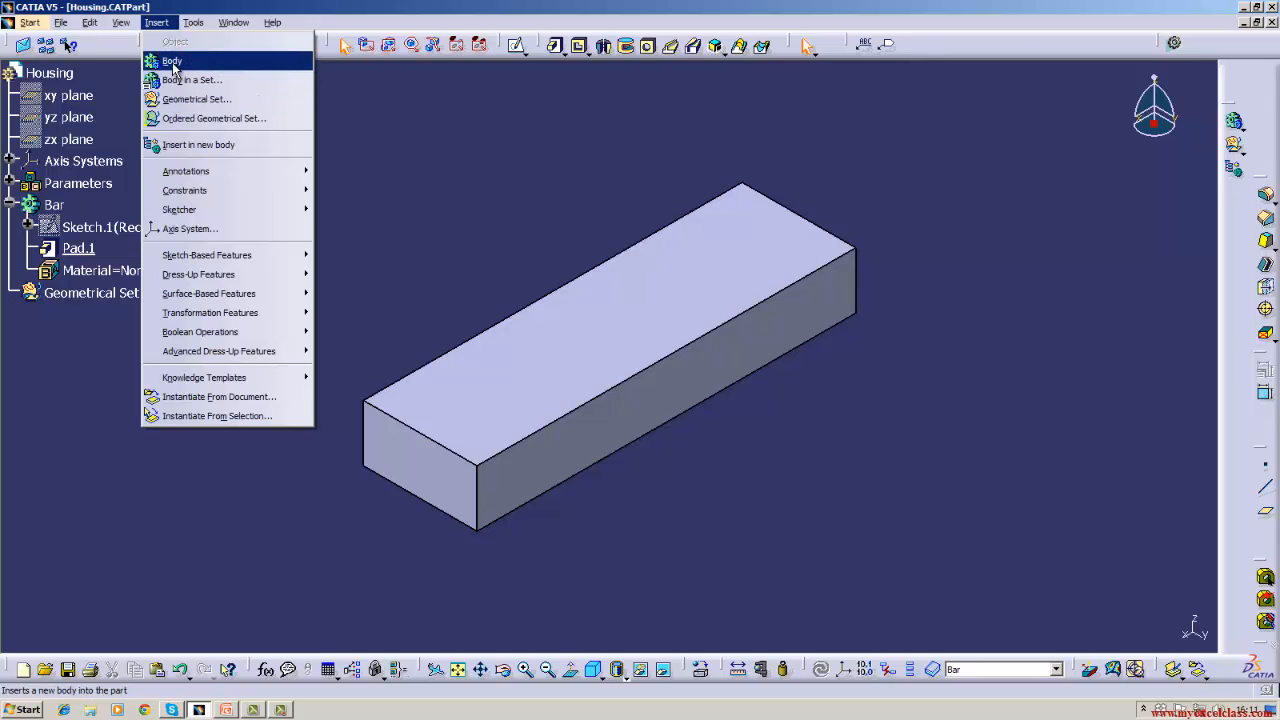
click(173, 62)
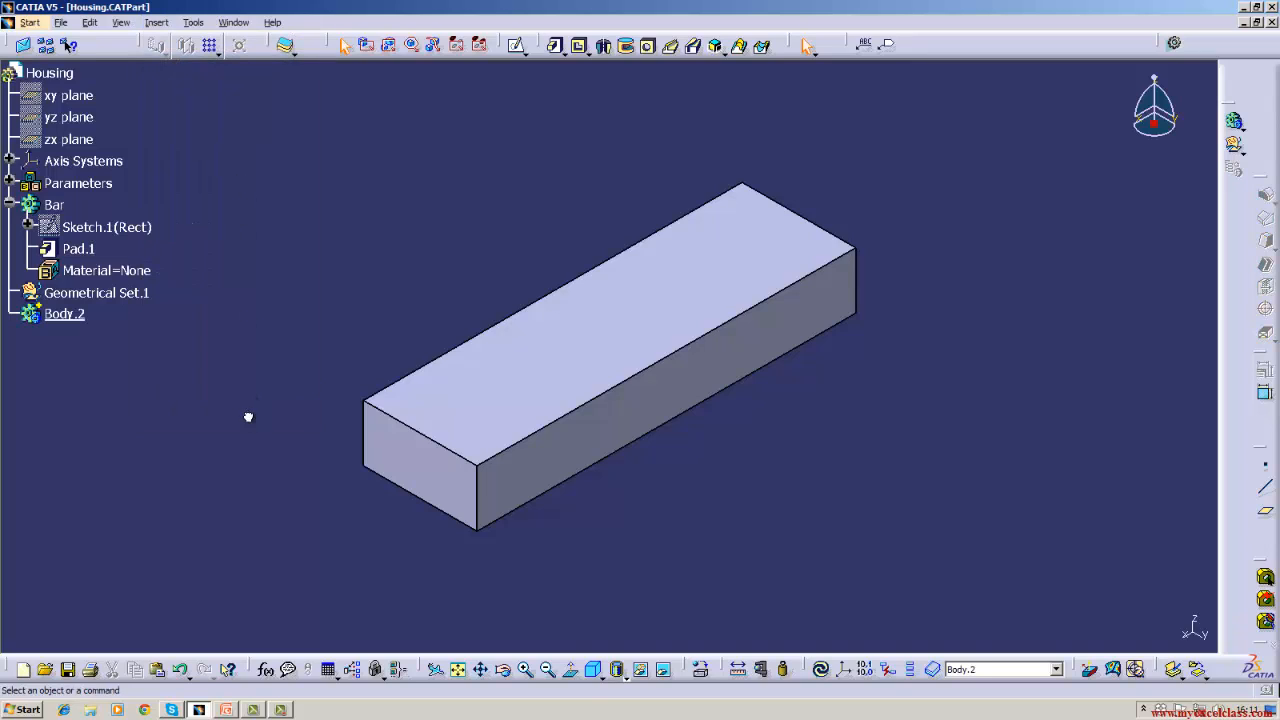
Rename the new Body.2 as ColumnPlate in its feature properties
right_click(80, 318)
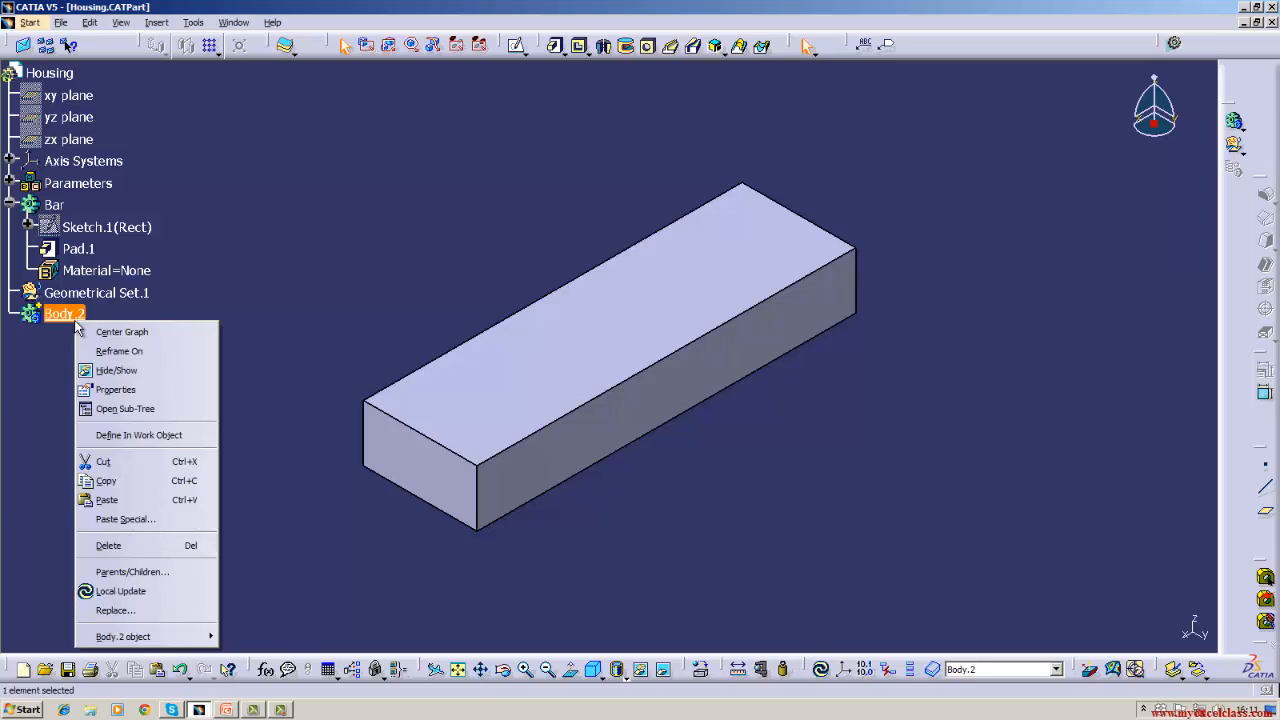
click(120, 389)
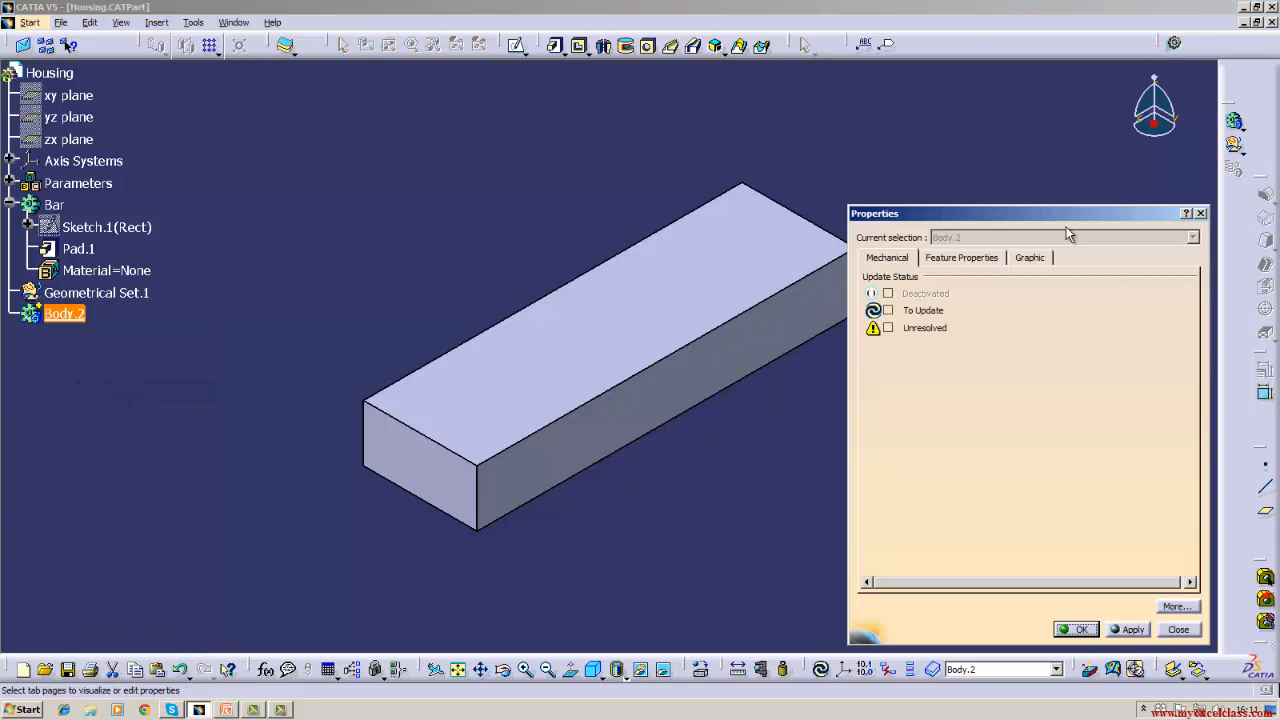
click(991, 262)
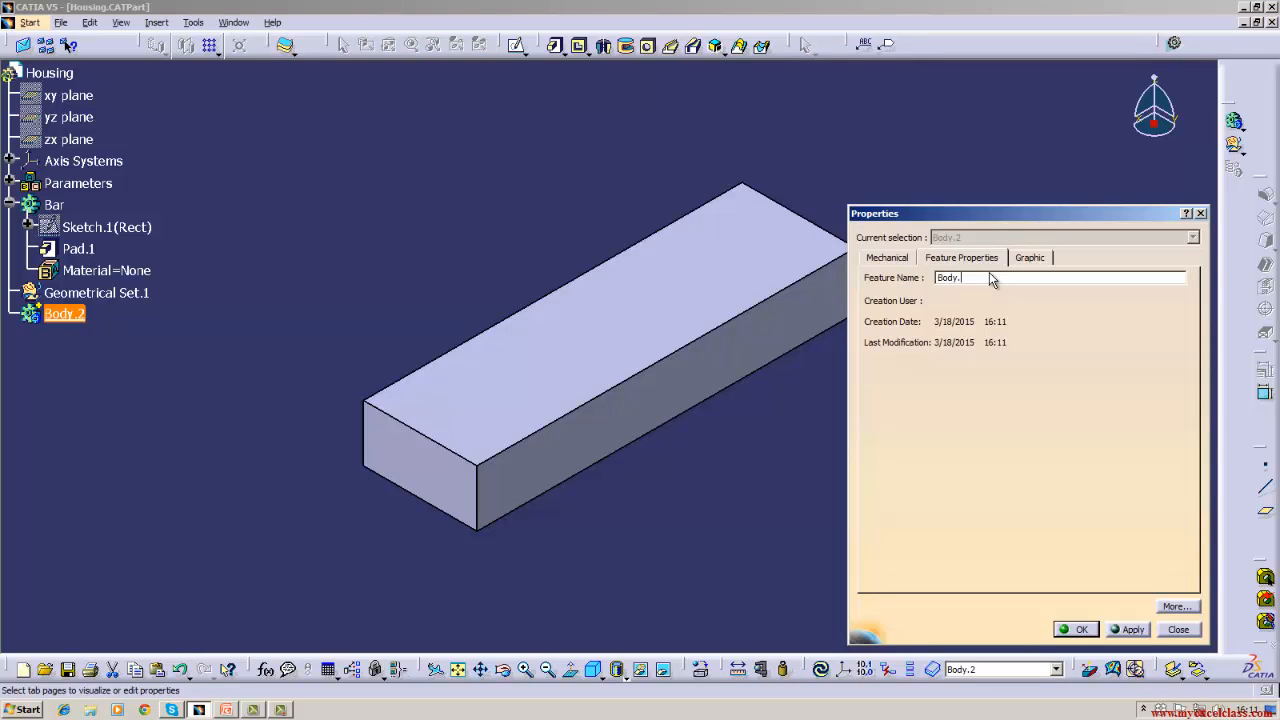
key(BackSpace)
key(BackSpace)
key(BackSpace)
key(BackSpace)
key(BackSpace)
text(C)
key(Return)
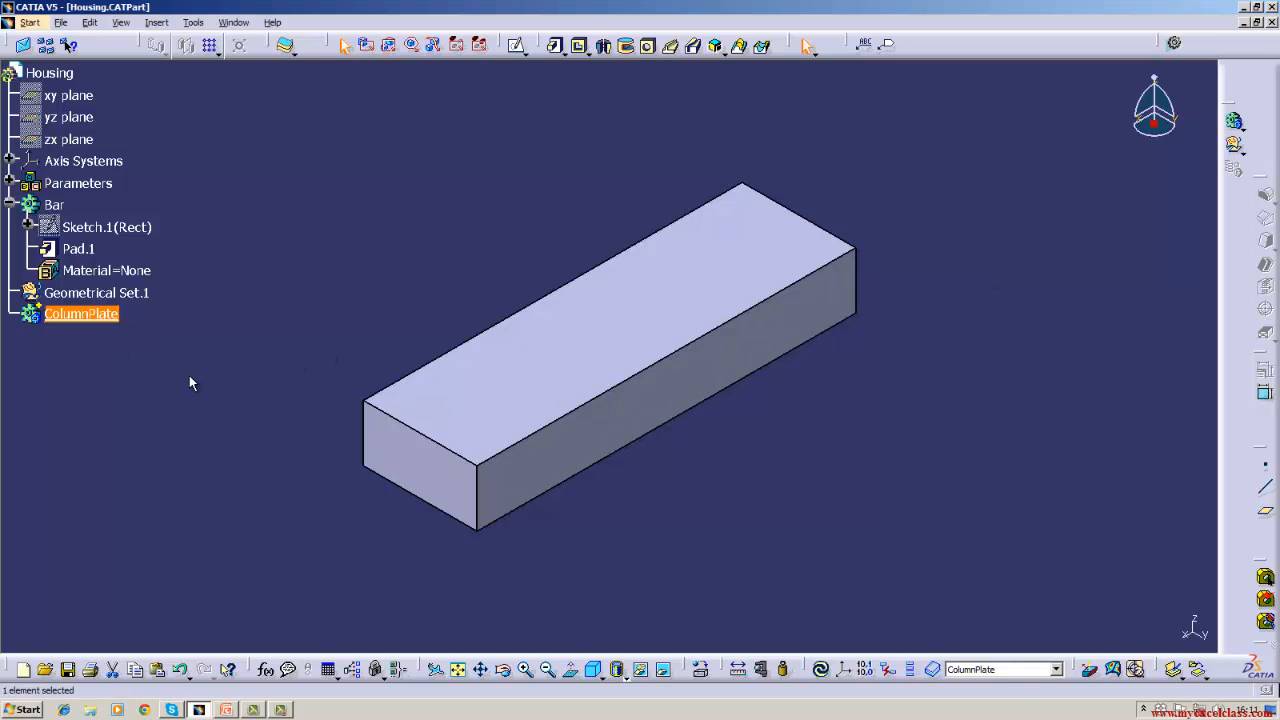
Define the Bar body as the in-work object and switch the in-work object back to ColumnPlate
click(58, 205)
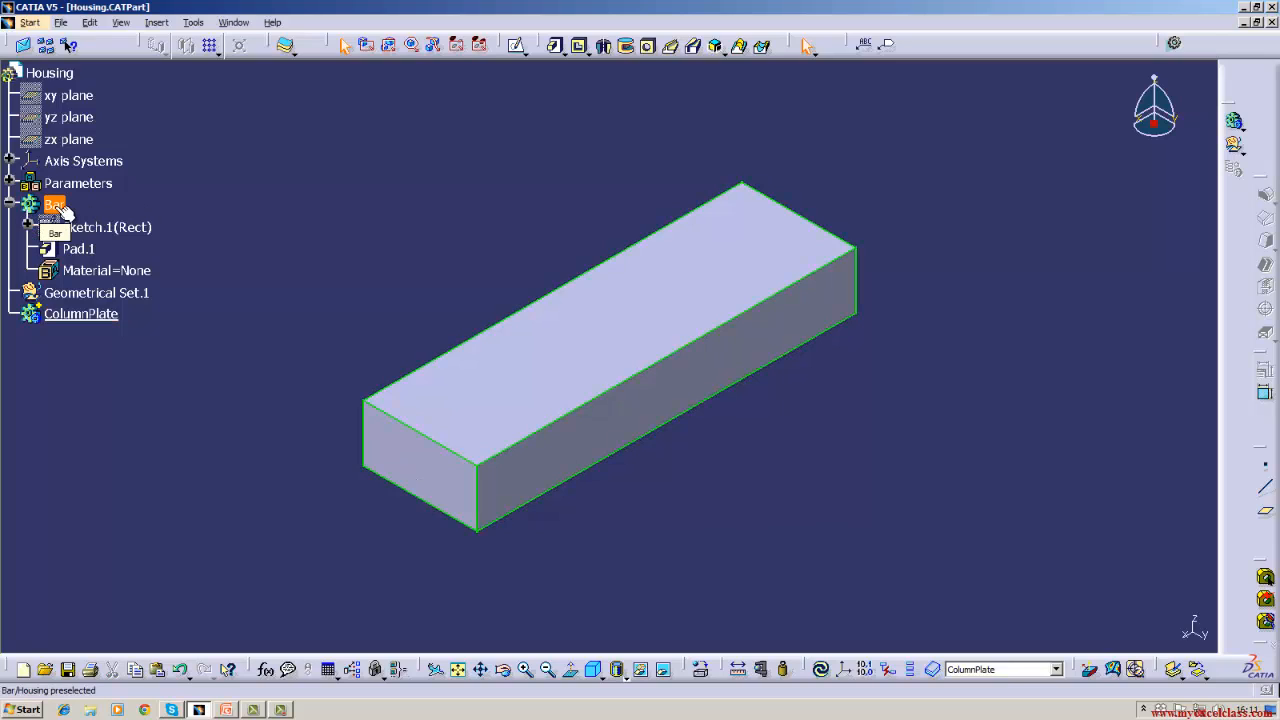
right_click(58, 208)
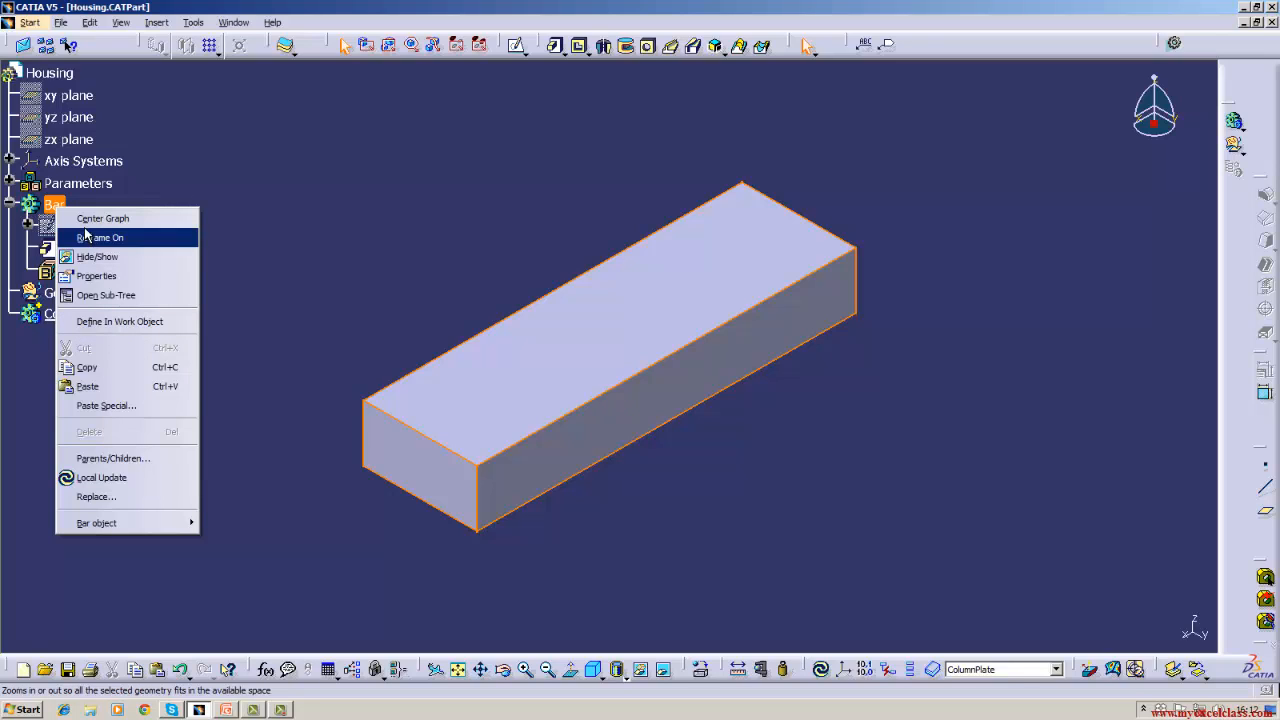
click(114, 321)
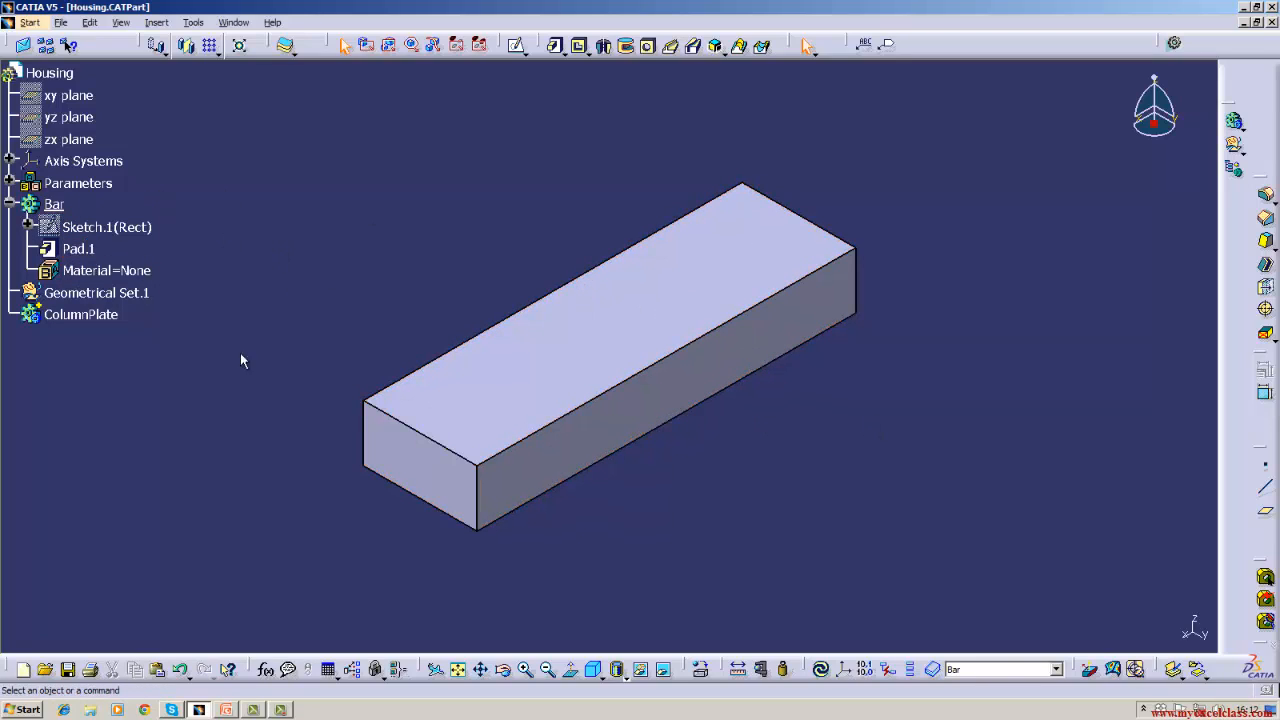
right_click(112, 317)
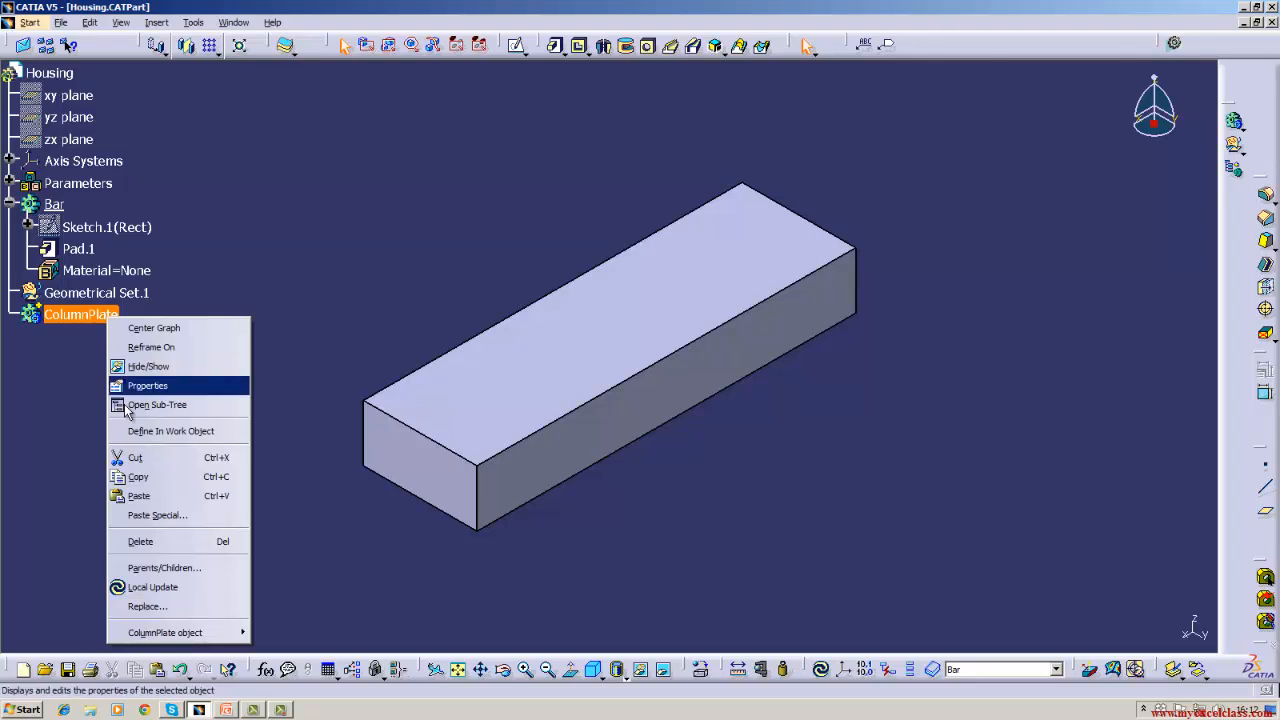
click(134, 431)
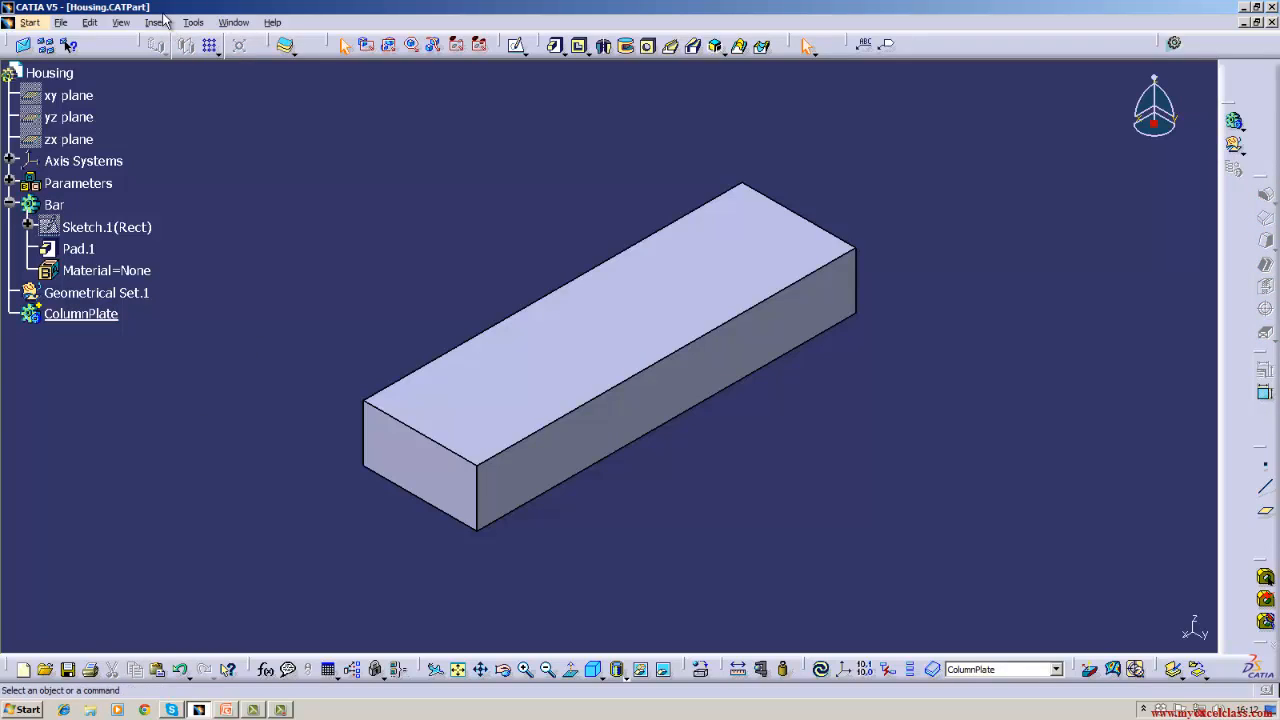
right_click(88, 318)
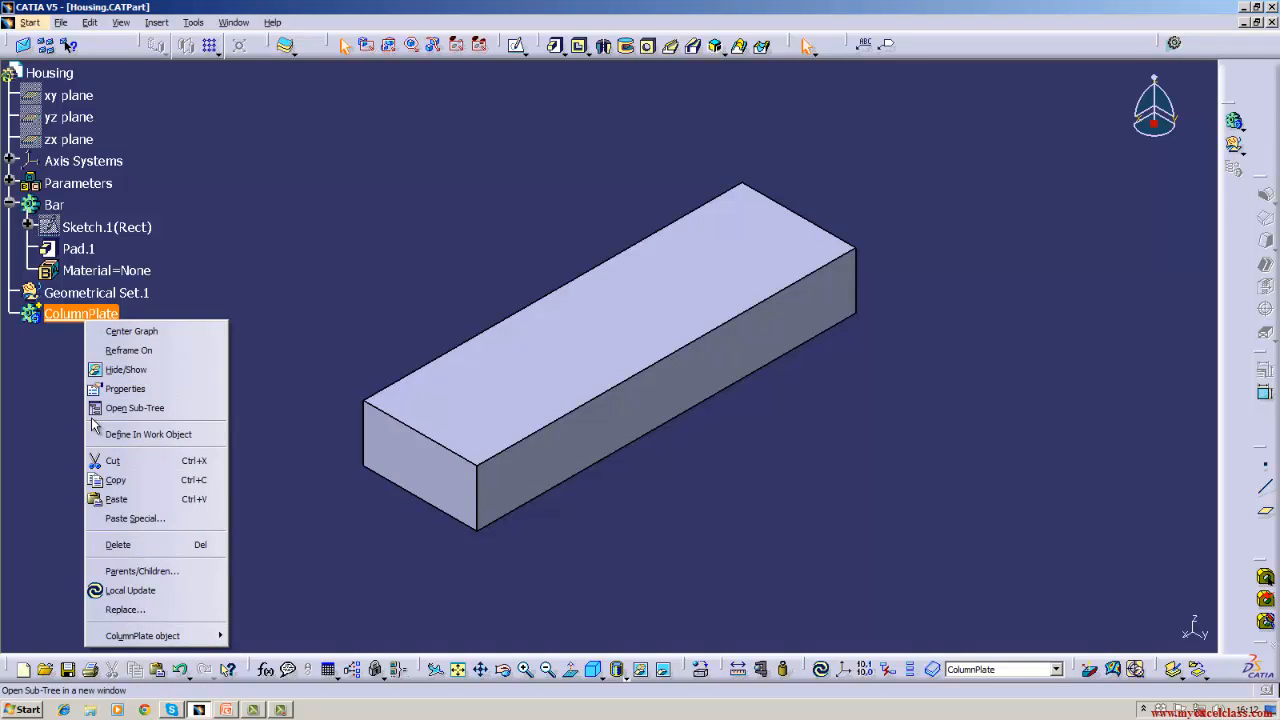
click(61, 407)
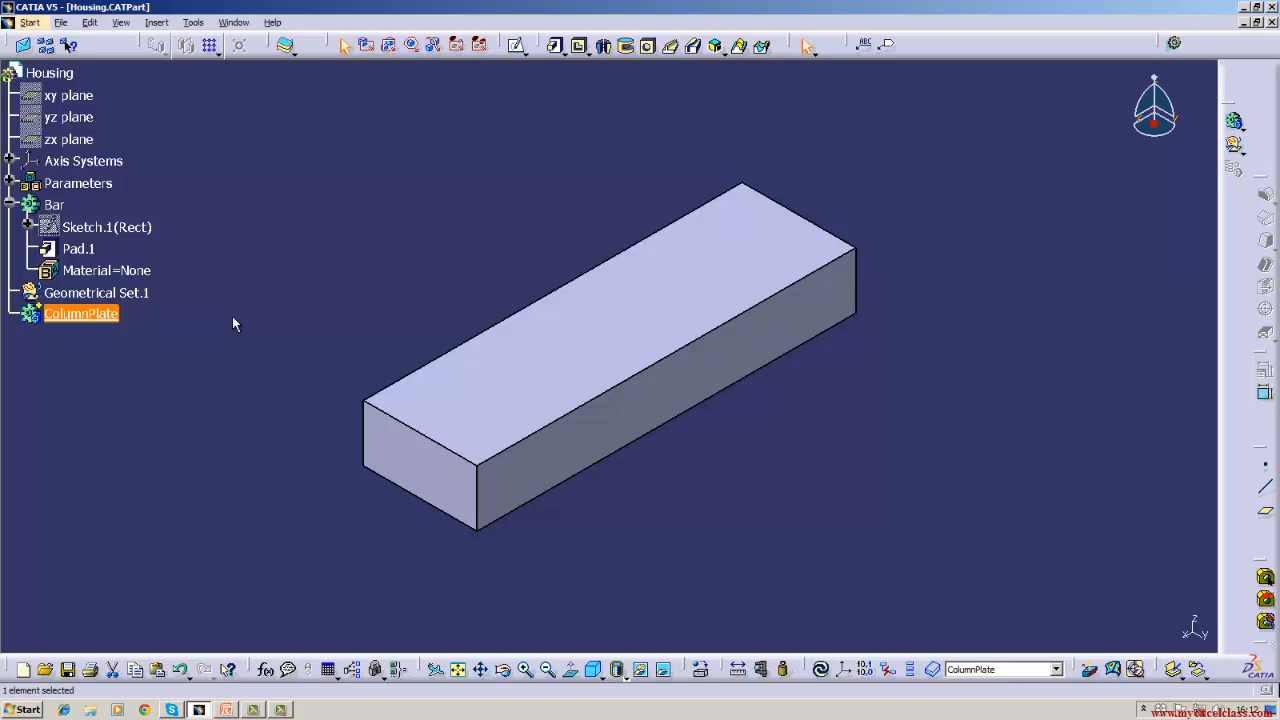
right_click(108, 318)
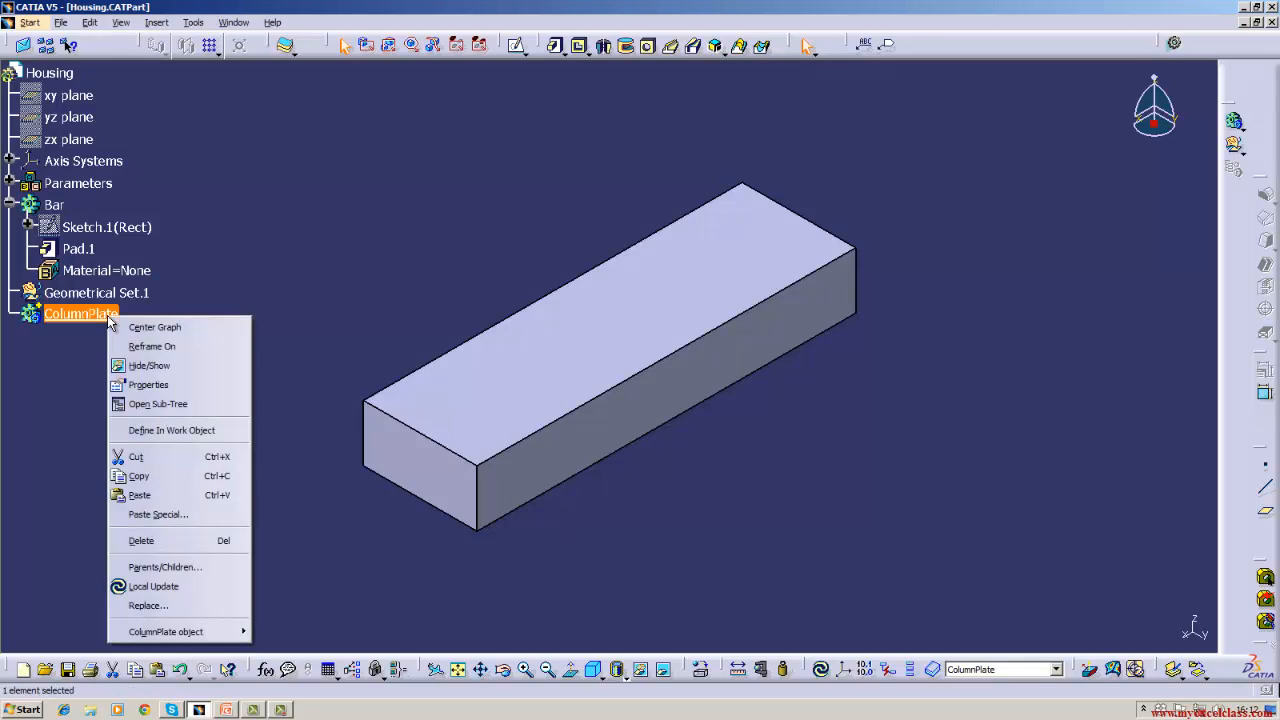
click(311, 232)
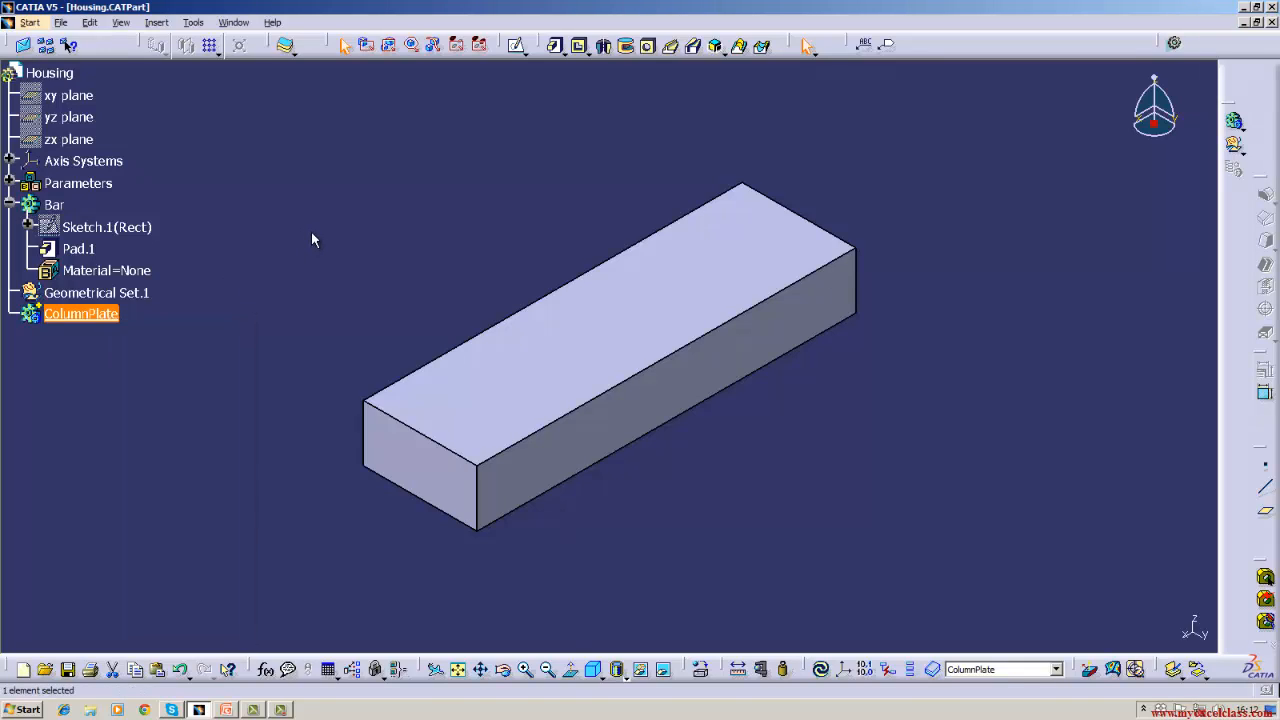
Demonstrate Define In Work Object by alternating between the ColumnPlate and Bar bodies, ending on ColumnPlate
right_click(75, 319)
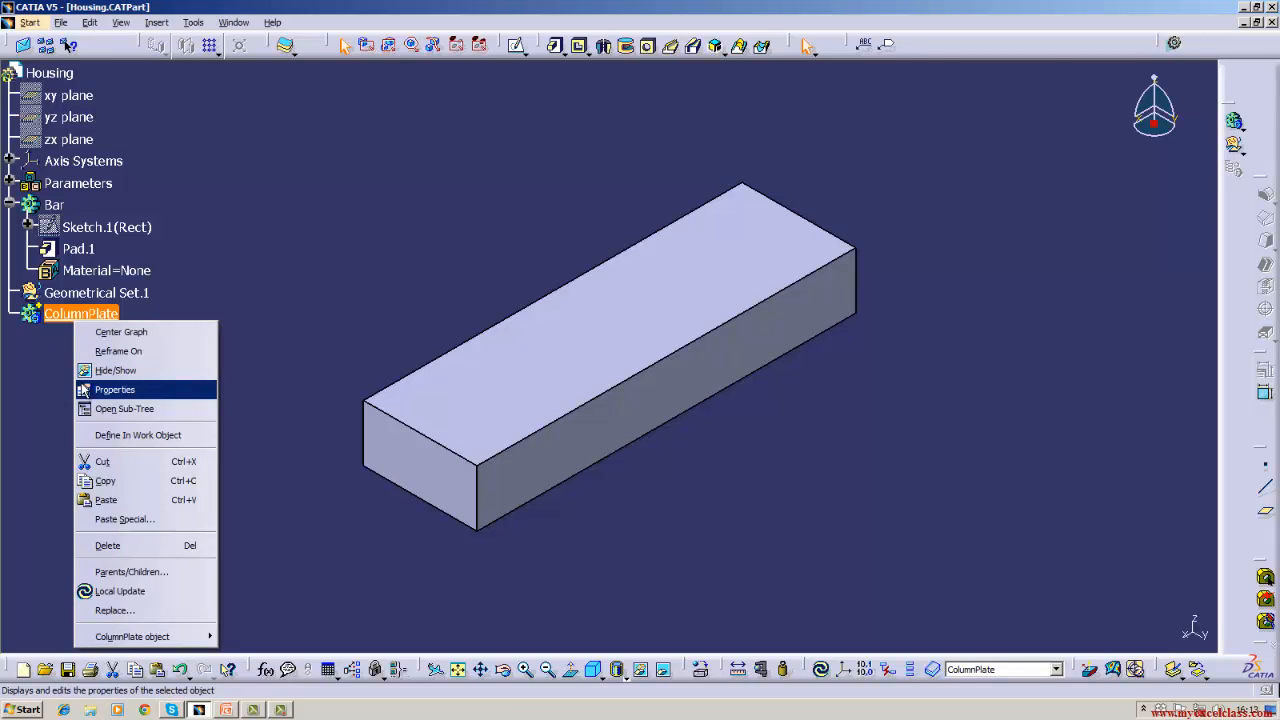
click(91, 437)
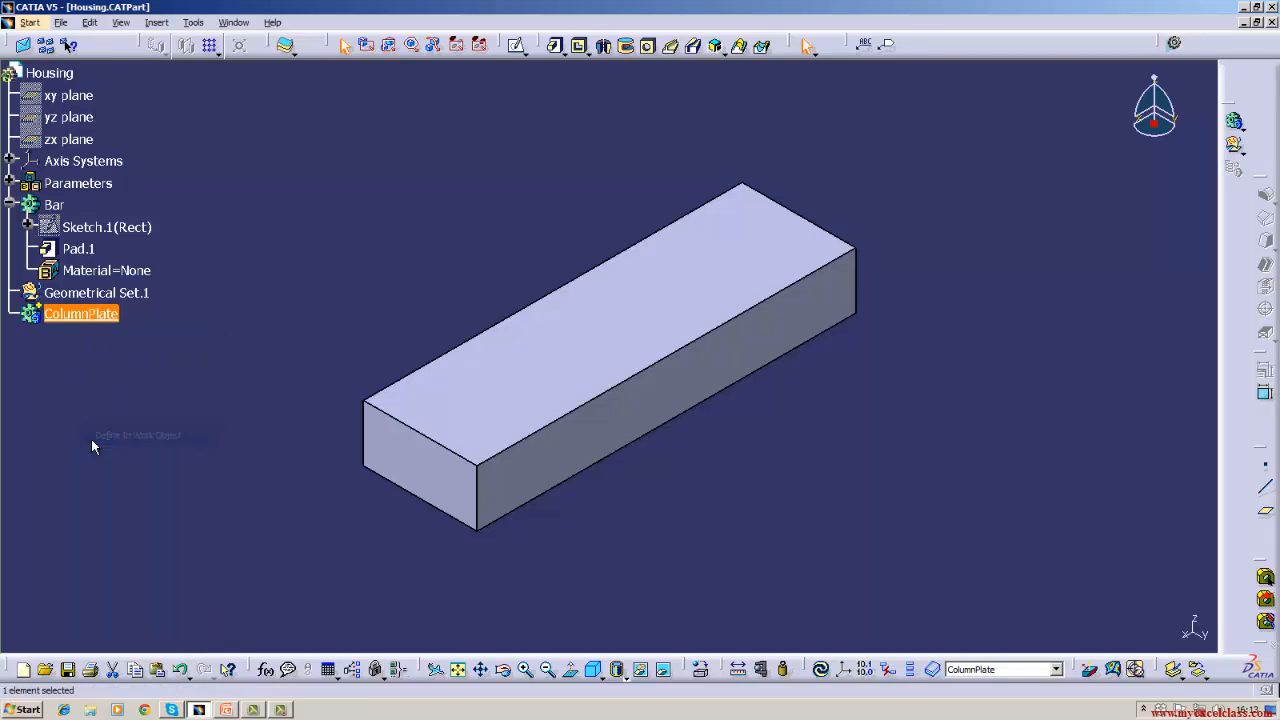
click(97, 335)
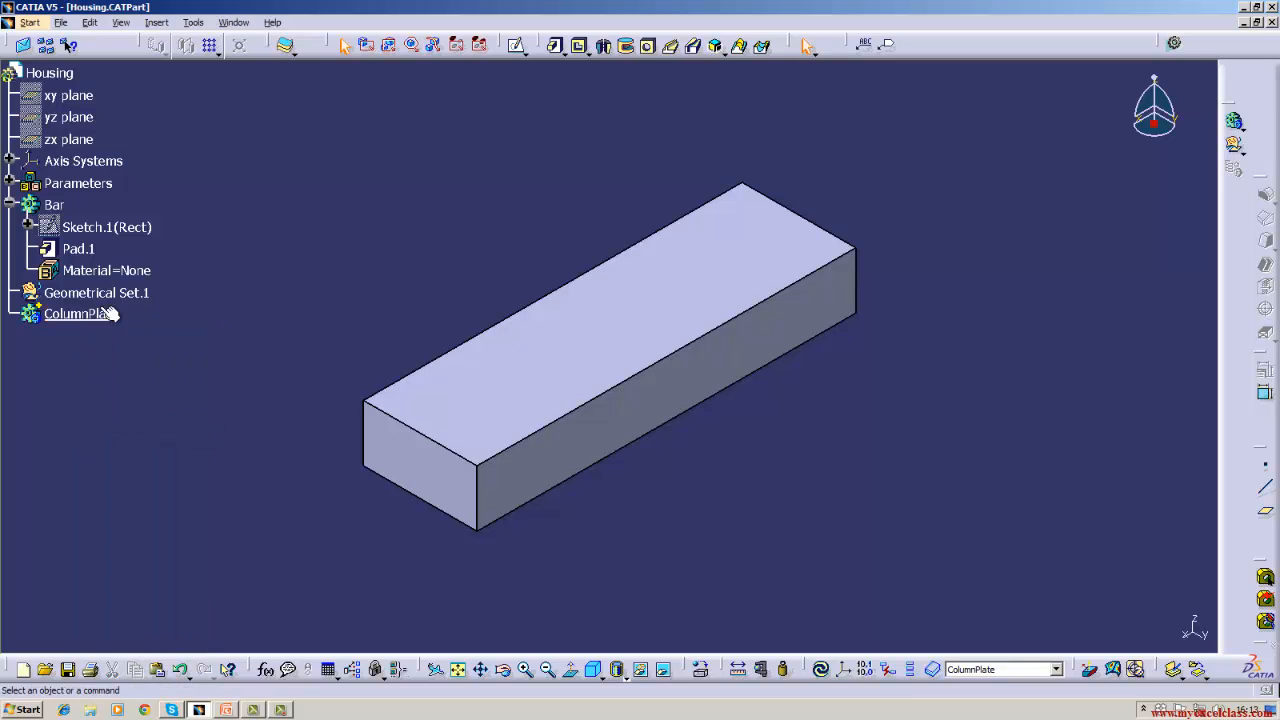
right_click(72, 210)
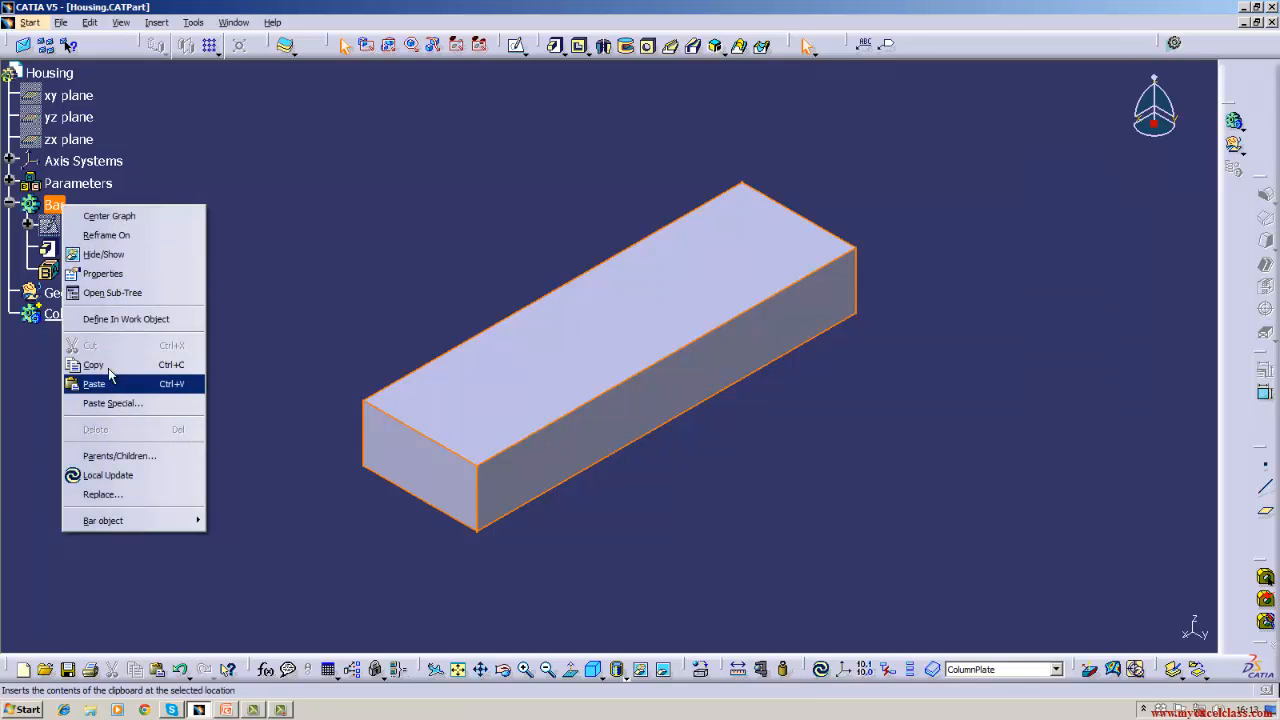
click(115, 321)
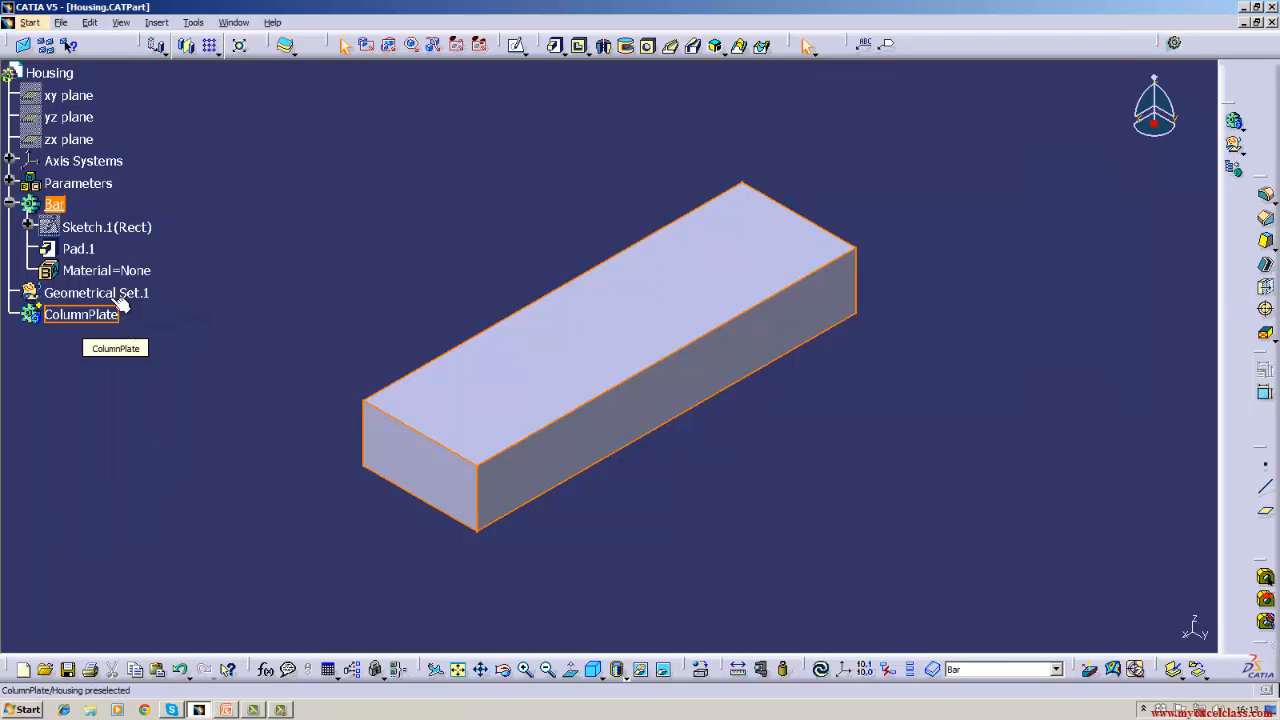
right_click(57, 206)
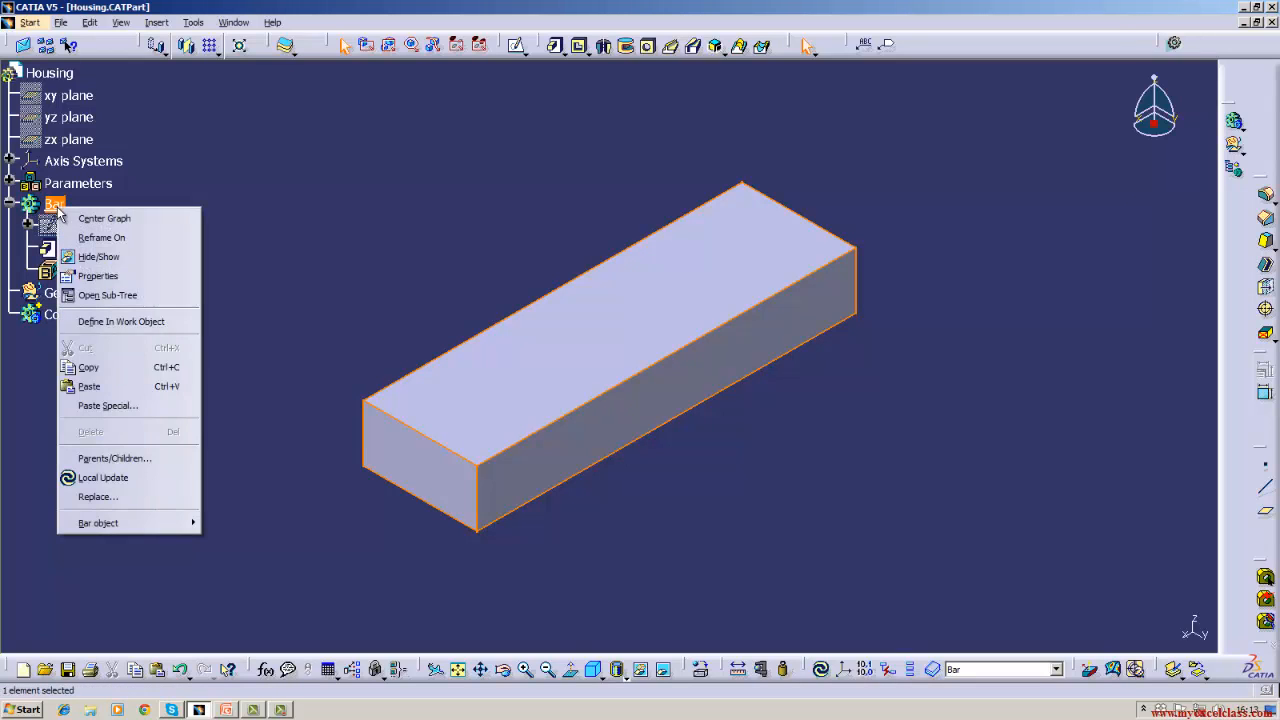
click(101, 322)
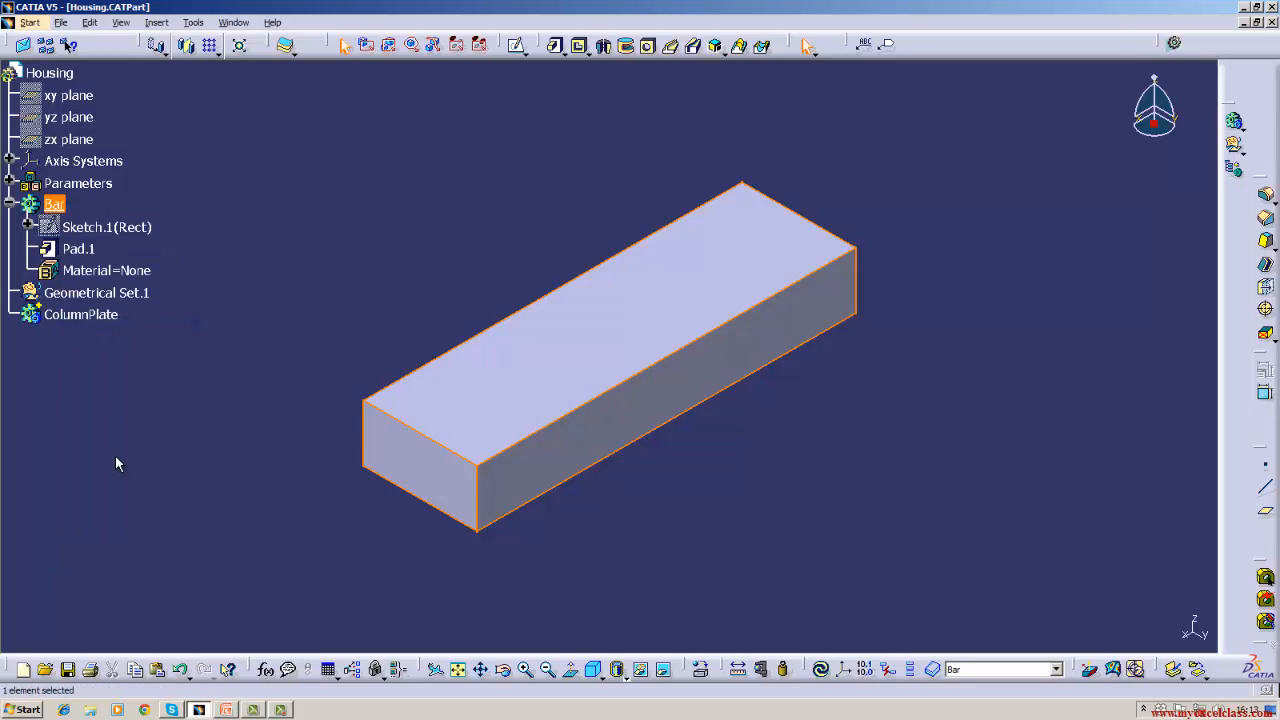
right_click(100, 316)
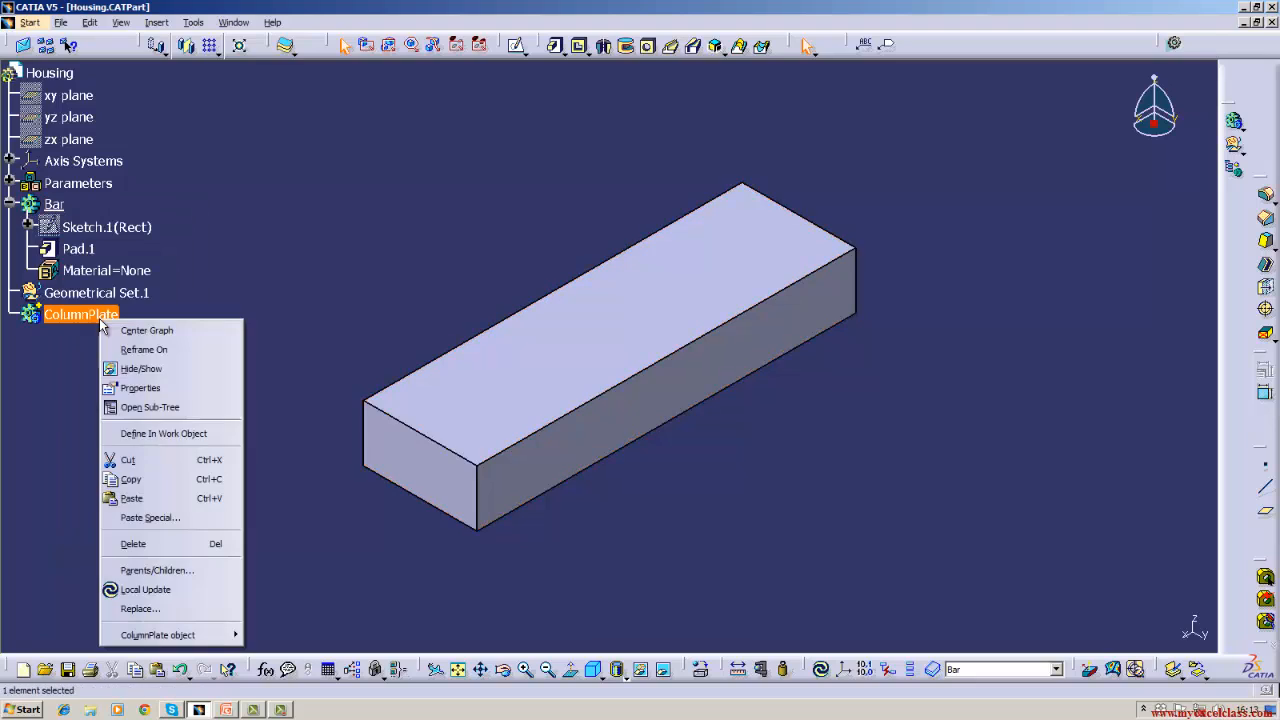
click(145, 436)
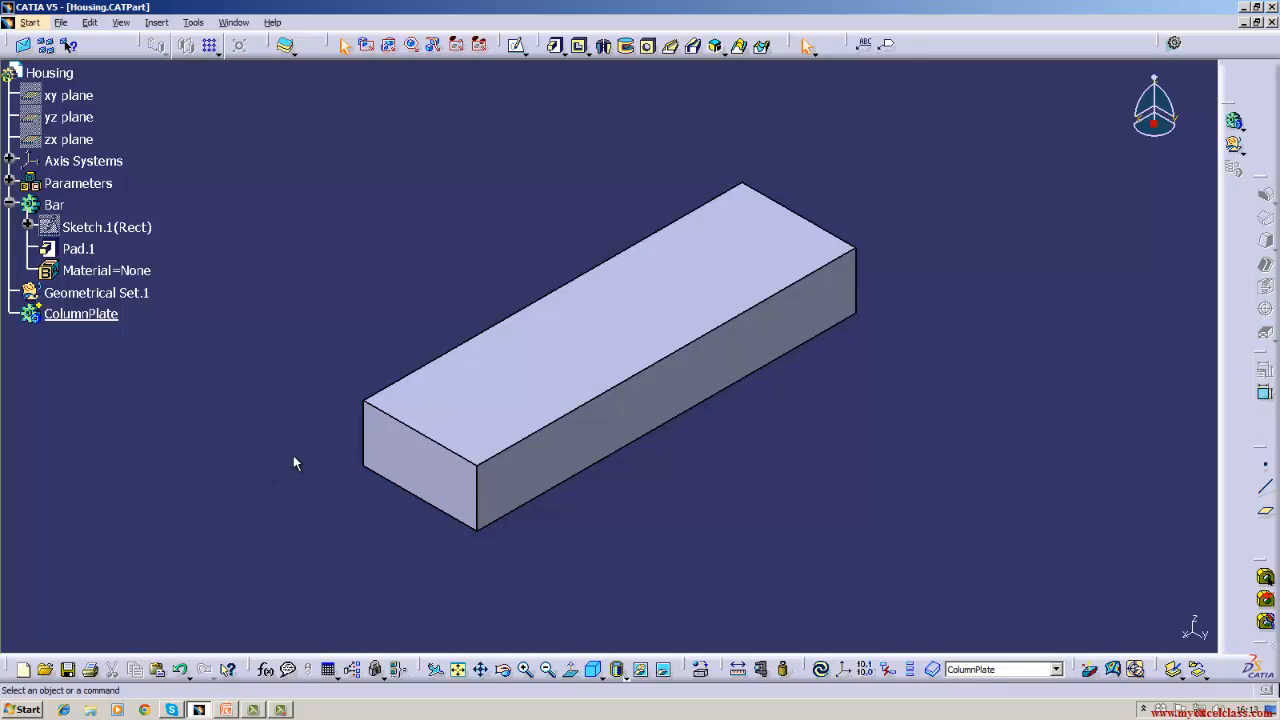
Start a sketch on the yz plane in the ColumnPlate body and fit all geometry in the view
click(68, 139)
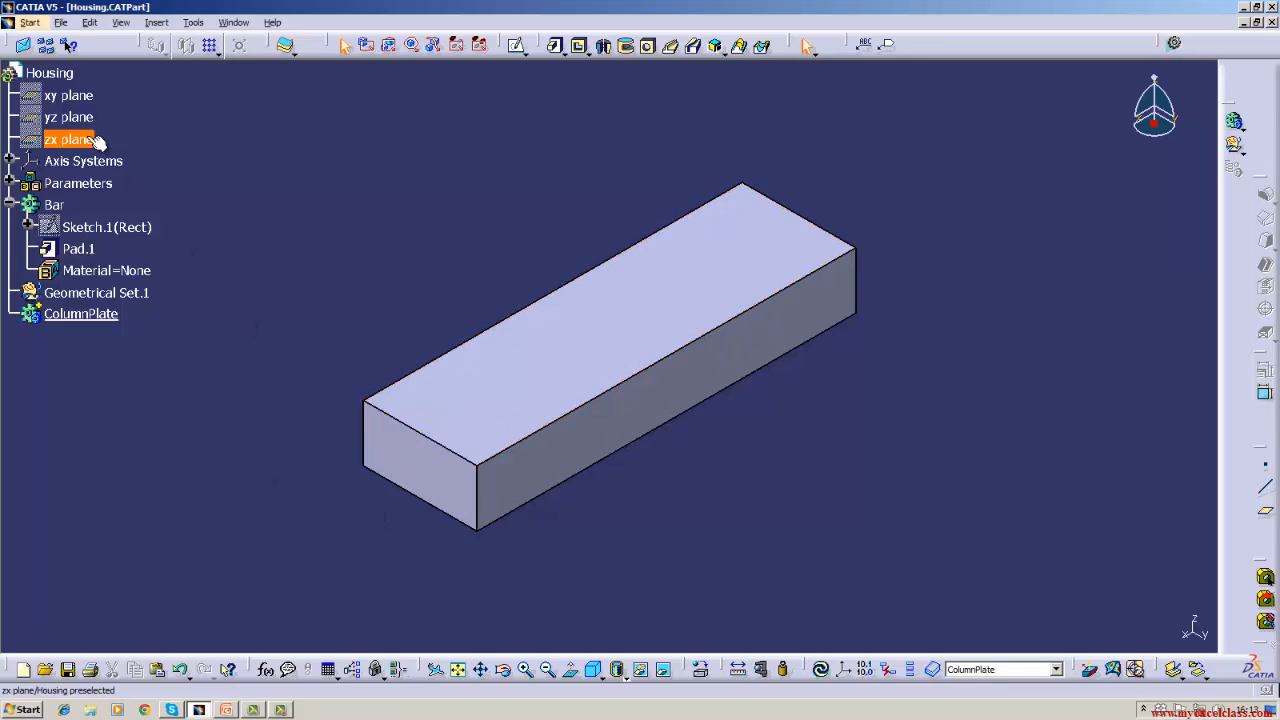
click(68, 117)
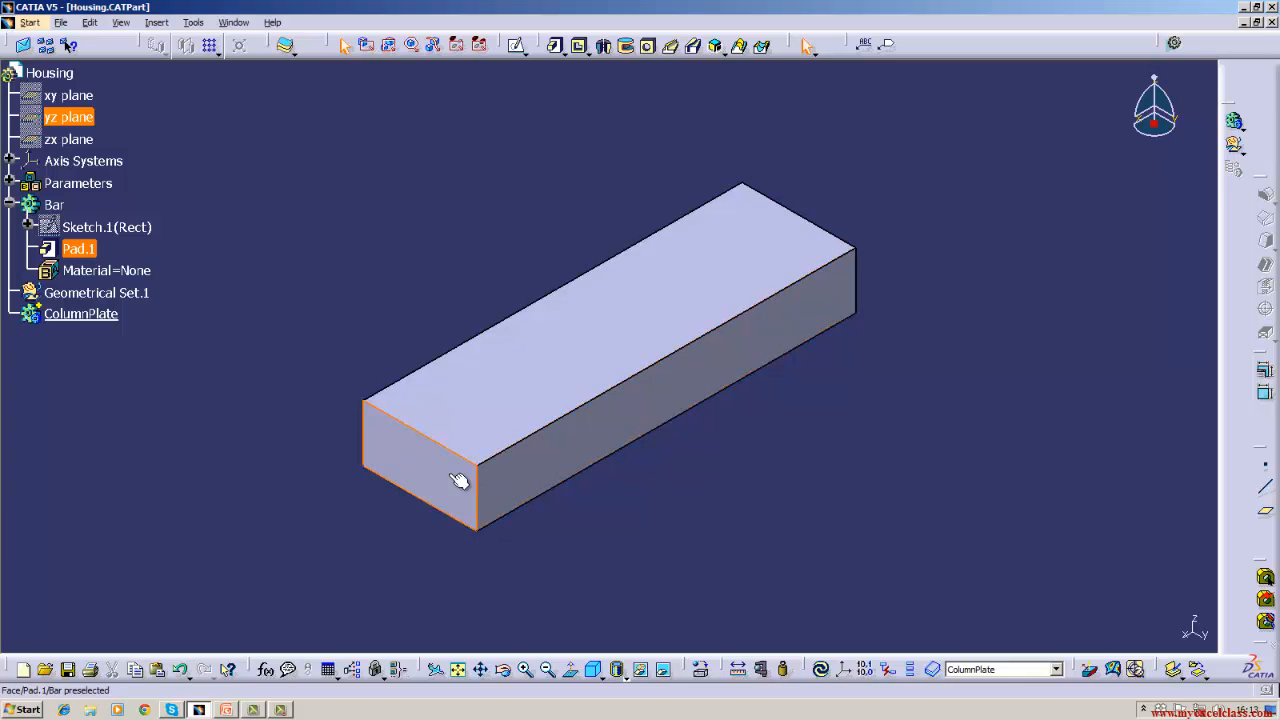
click(88, 122)
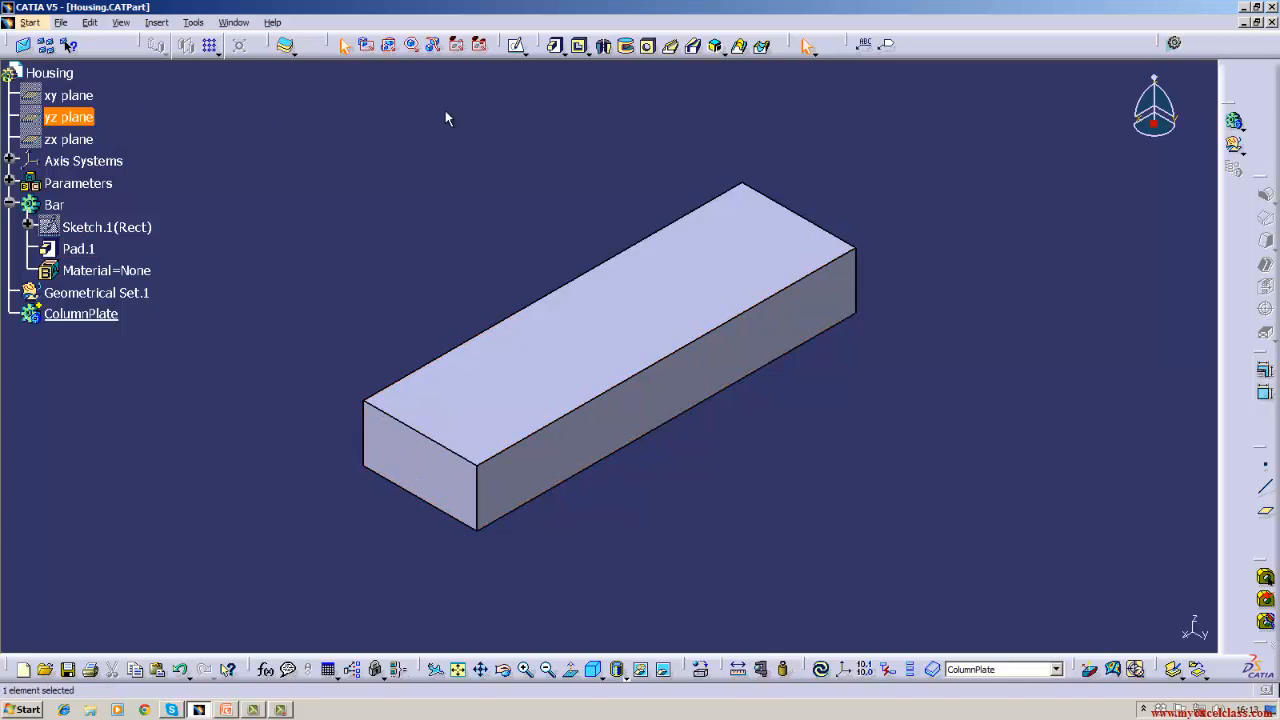
click(518, 47)
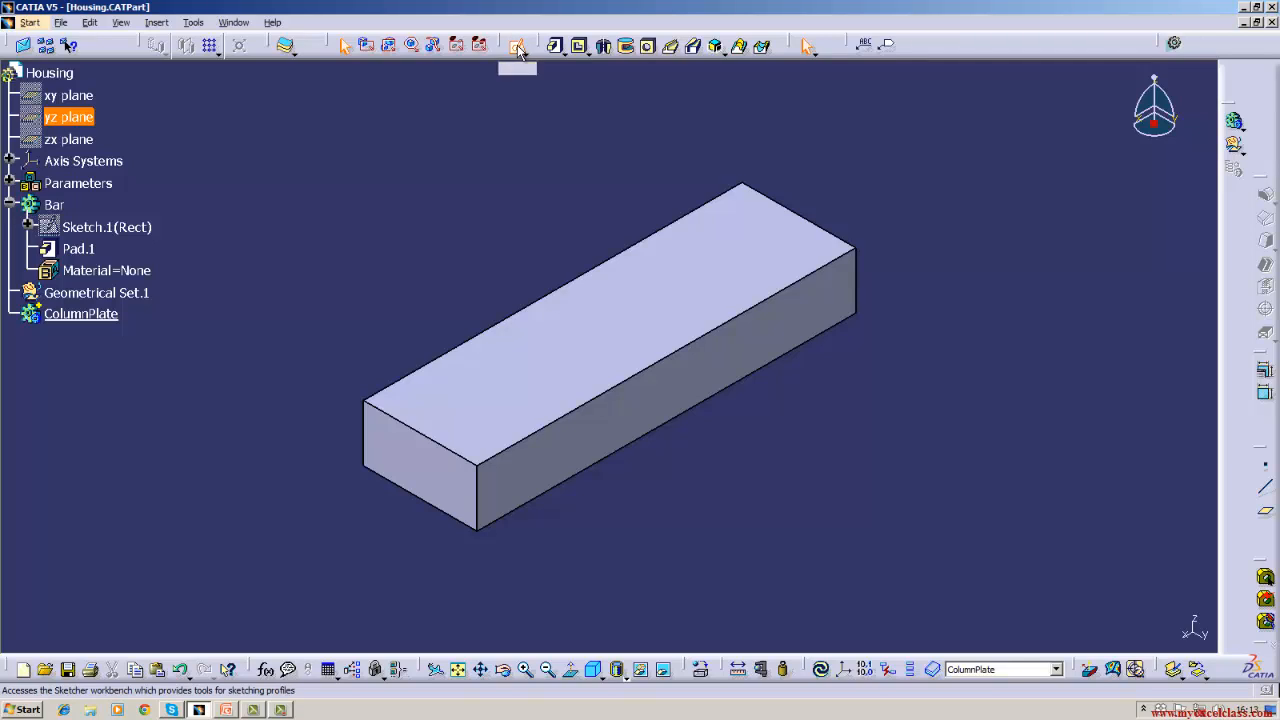
click(120, 22)
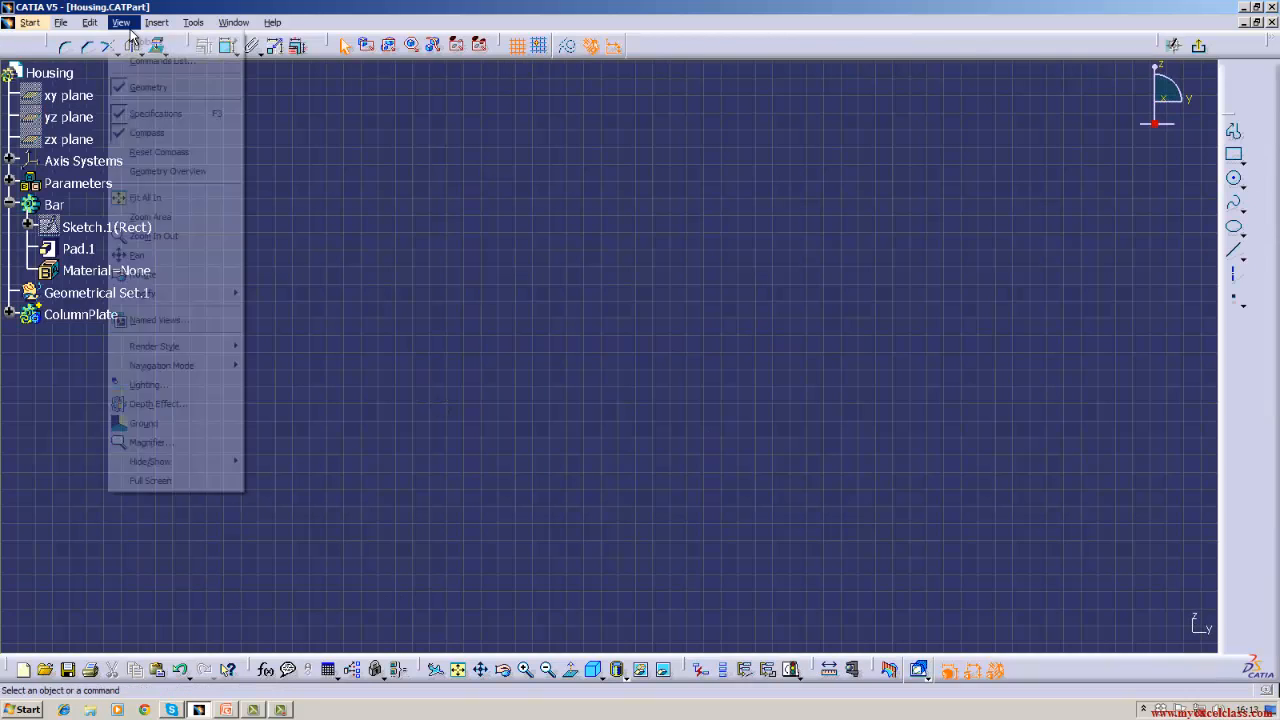
click(155, 198)
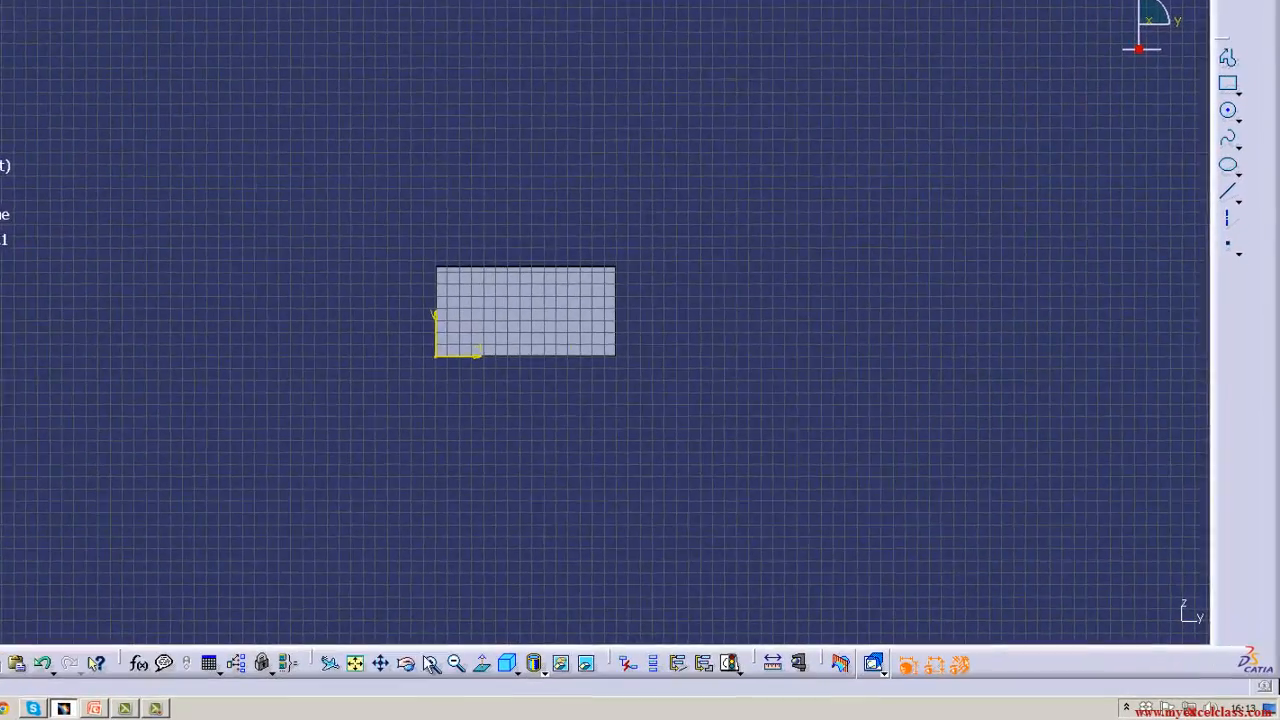
click(337, 657)
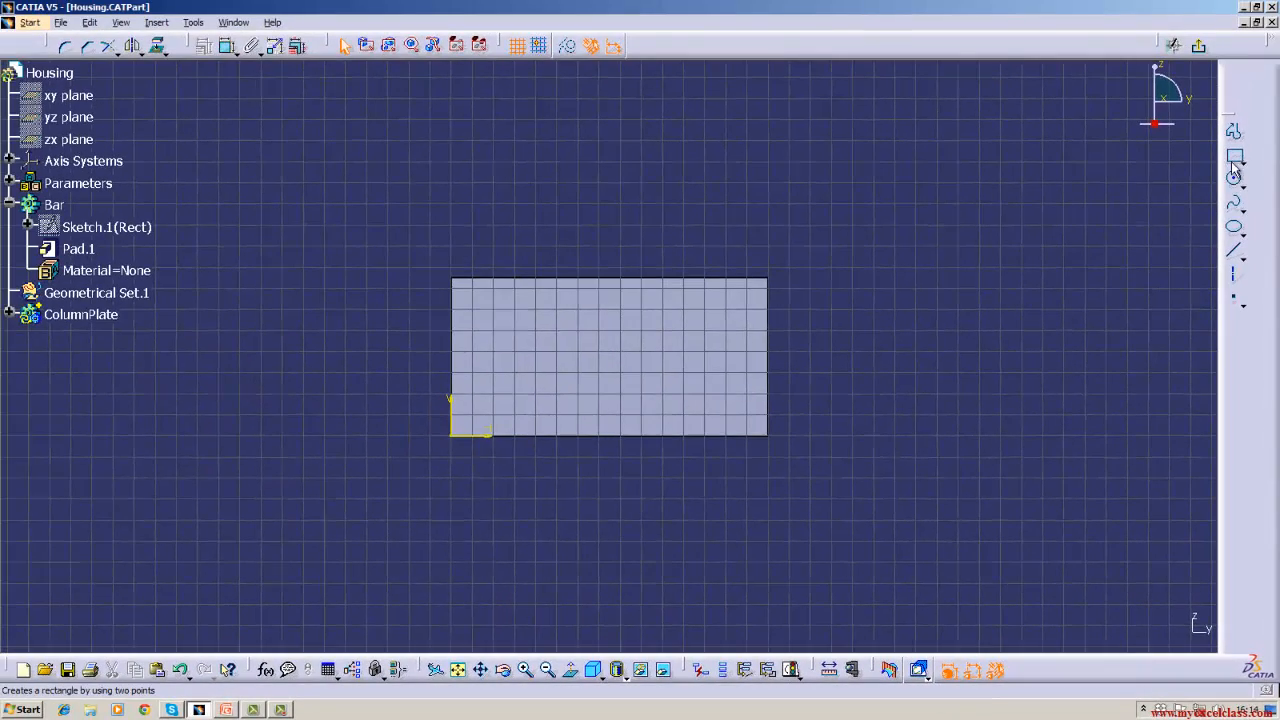
Sketch a rectangle about 235 mm wide and 190 mm high enclosing the Bar's end profile
click(1234, 164)
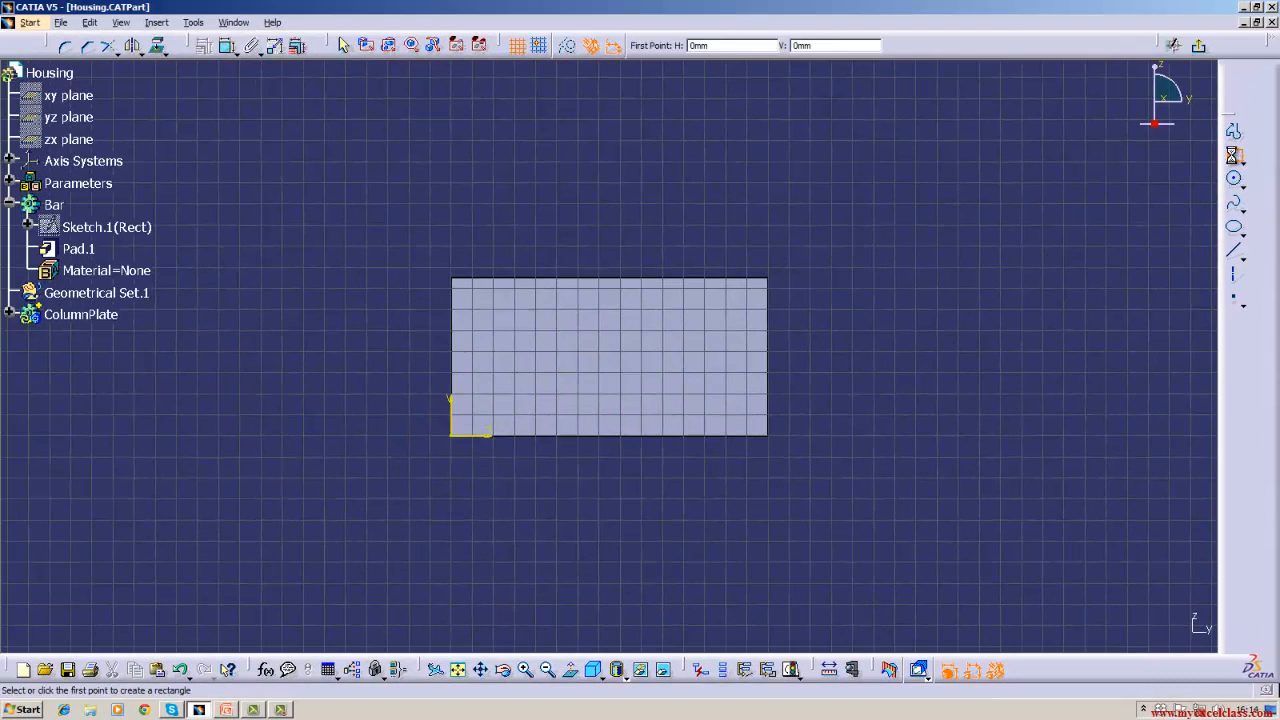
click(361, 180)
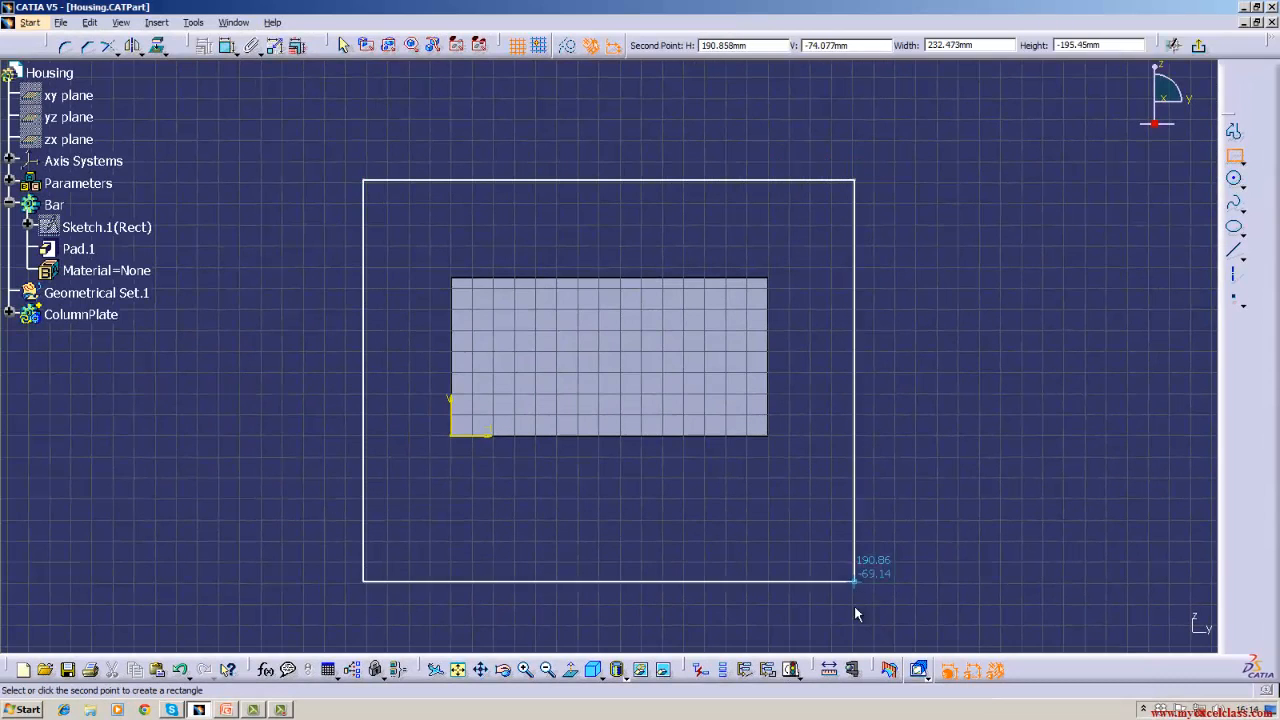
click(863, 578)
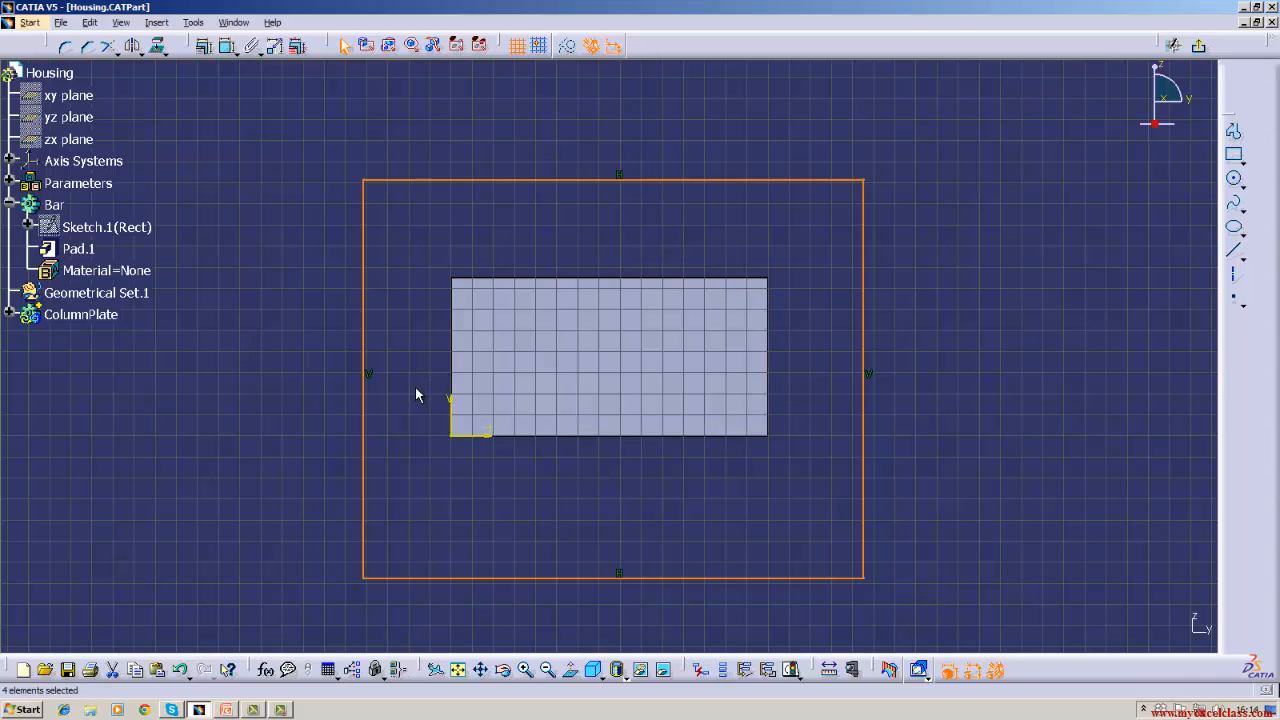
click(417, 346)
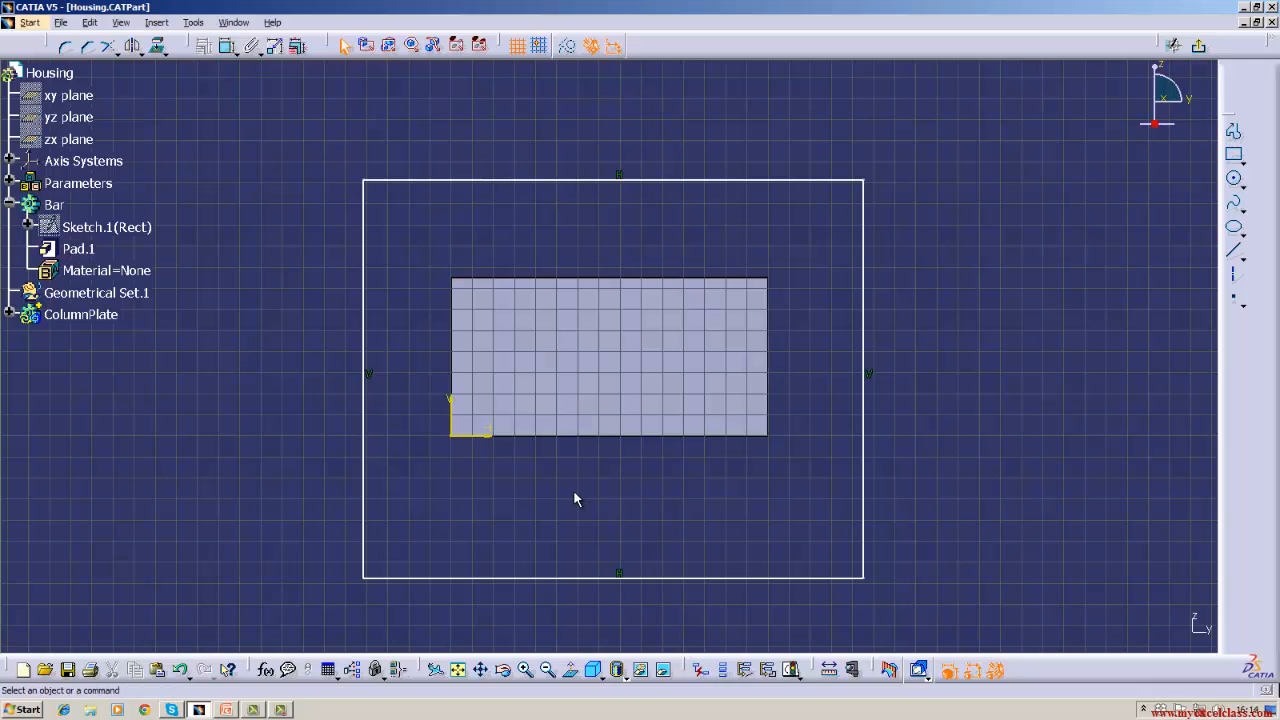
Constrain the rectangle's lower edge at a 30 mm offset from the Bar's lower edge
click(552, 436)
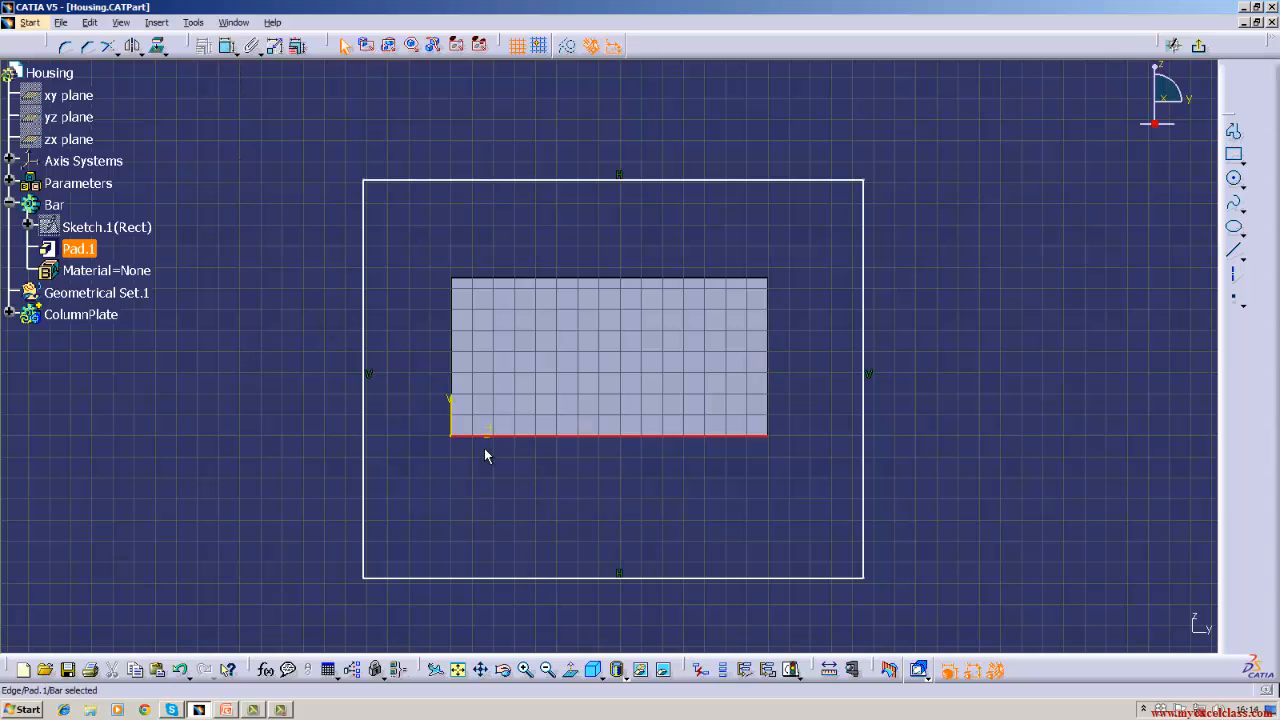
click(230, 52)
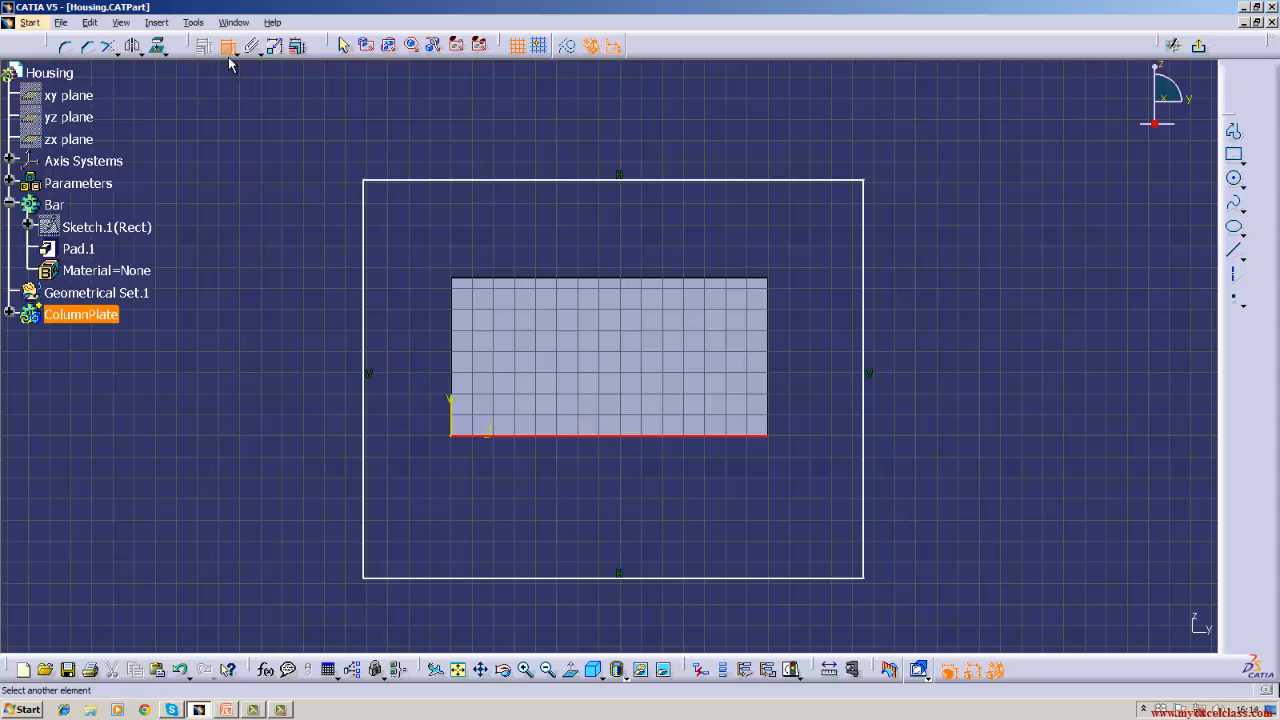
click(443, 587)
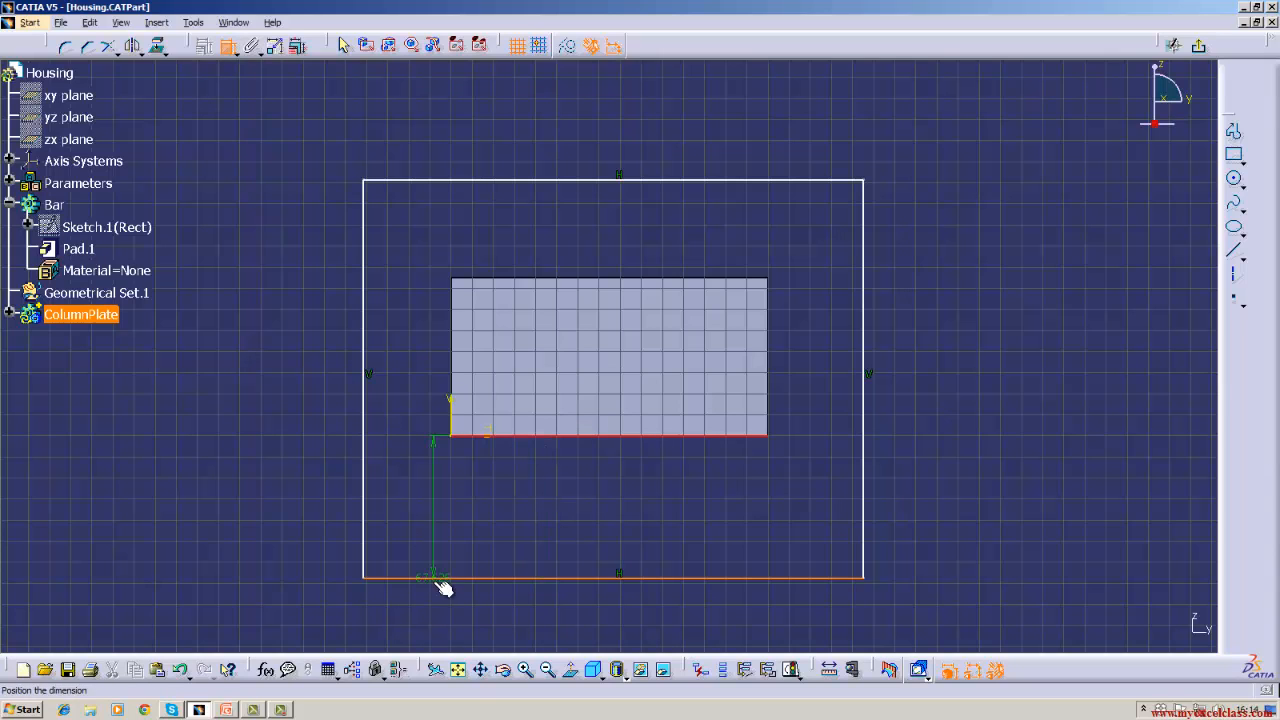
click(131, 506)
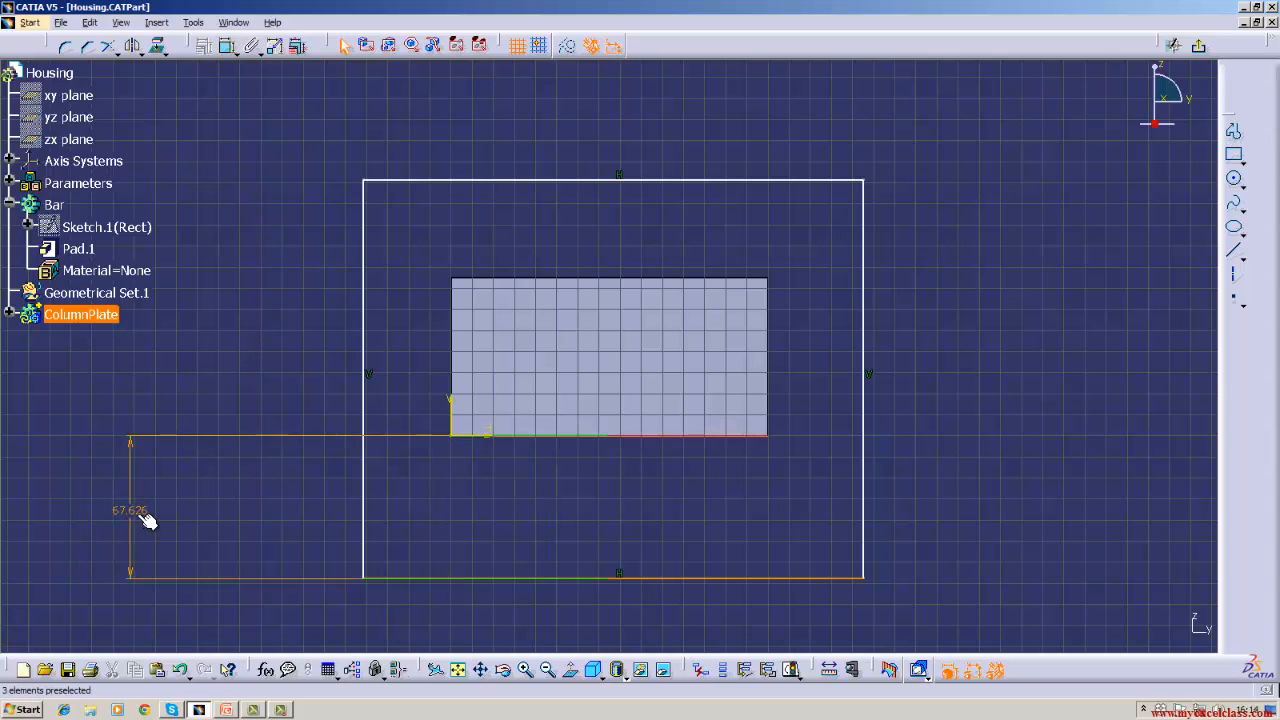
double_click(133, 510)
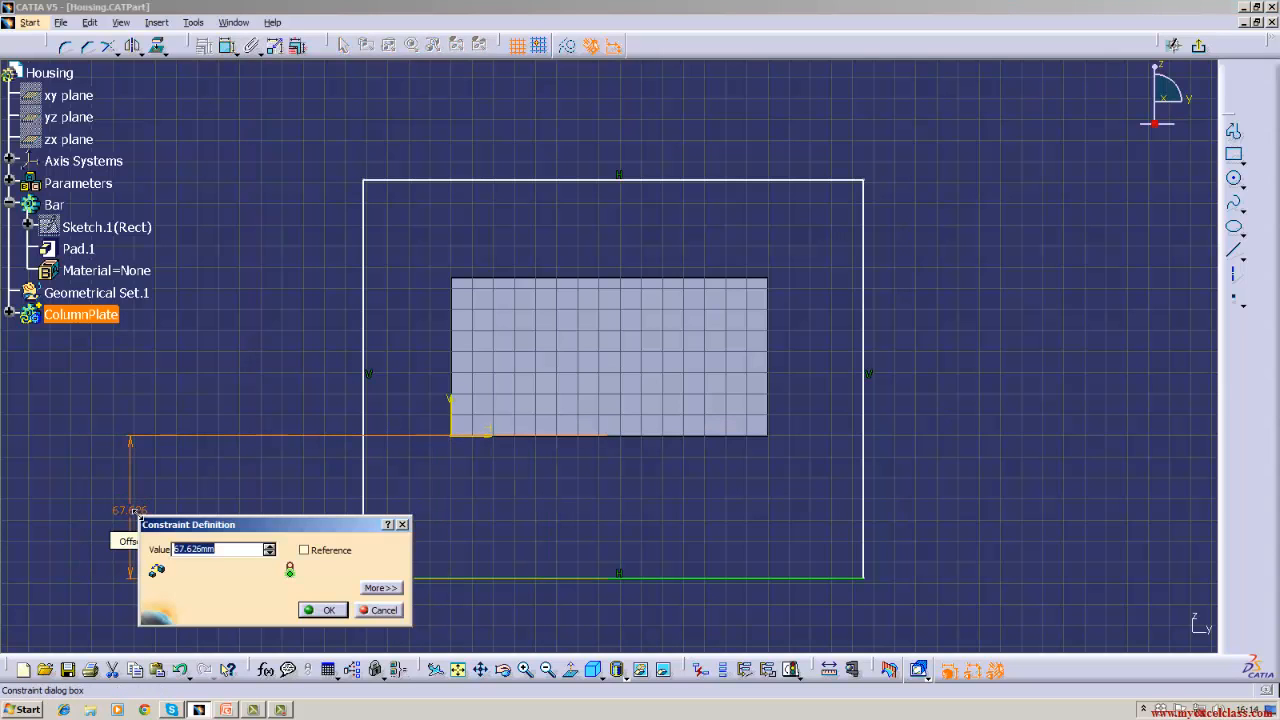
key(BackSpace)
text(30)
key(Return)
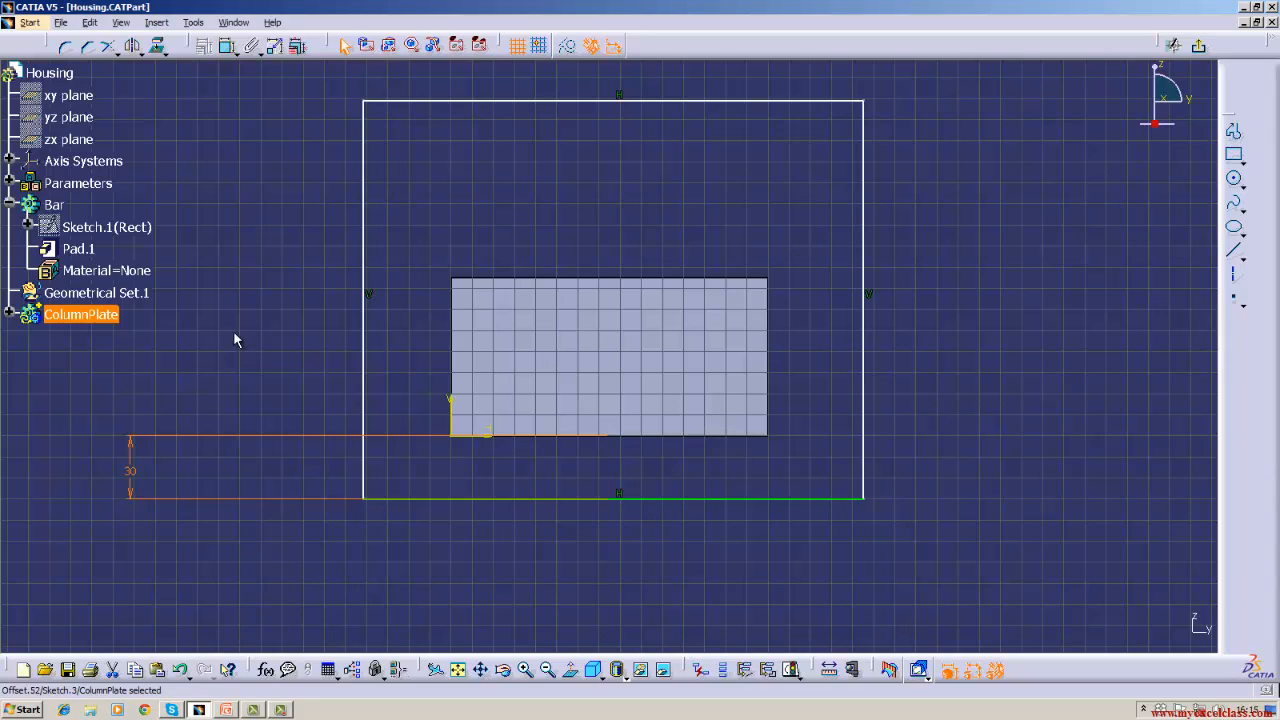
Constrain the rectangle's upper edge at a 30 mm offset from the Bar's upper edge
click(227, 45)
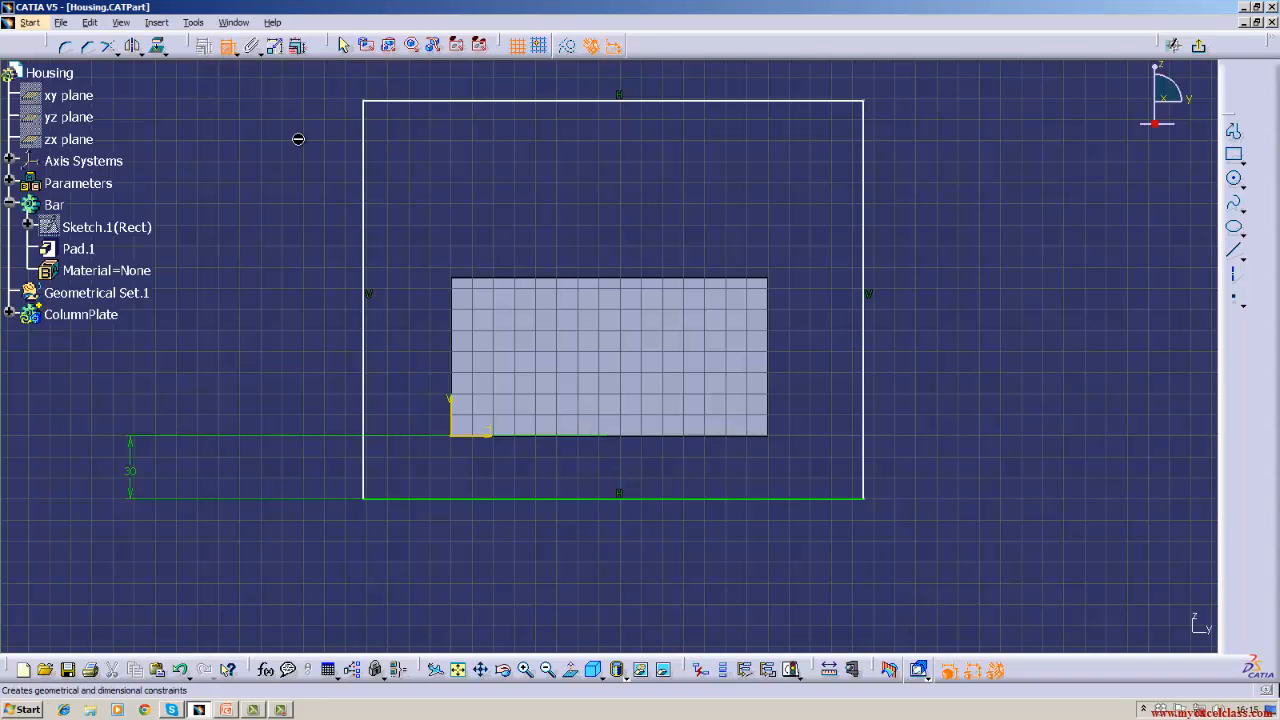
click(508, 279)
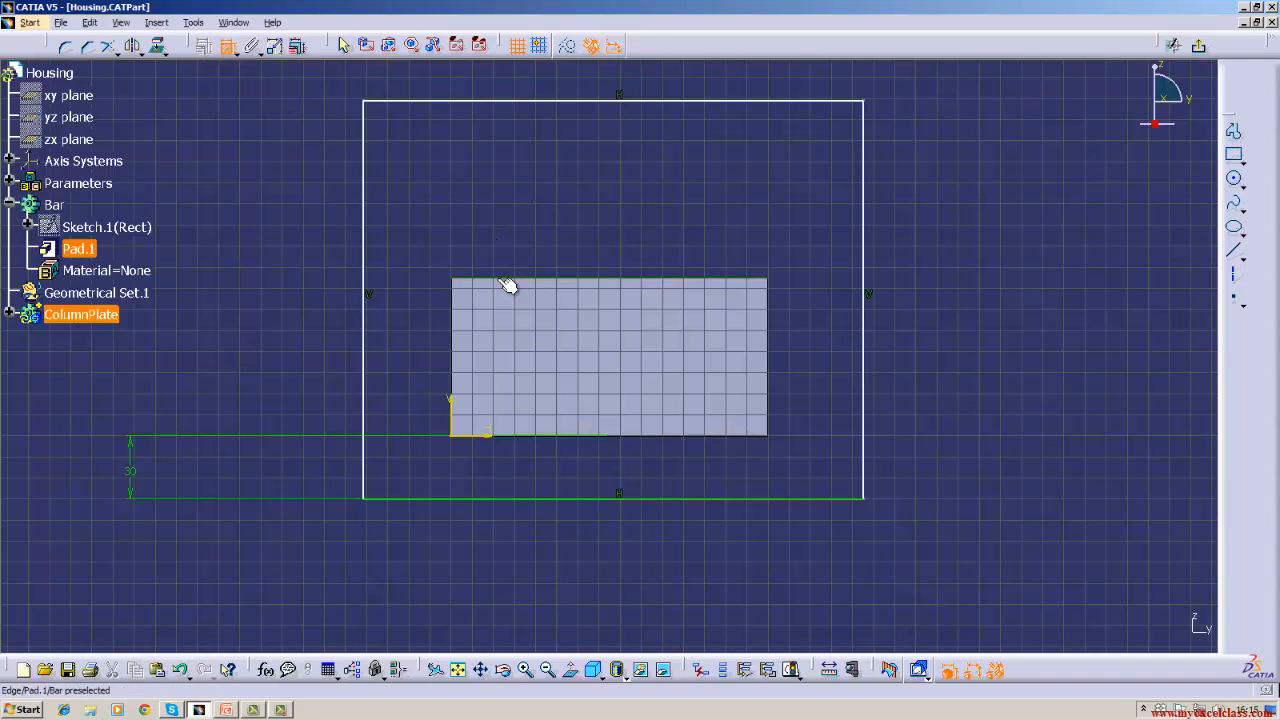
click(471, 102)
click(300, 196)
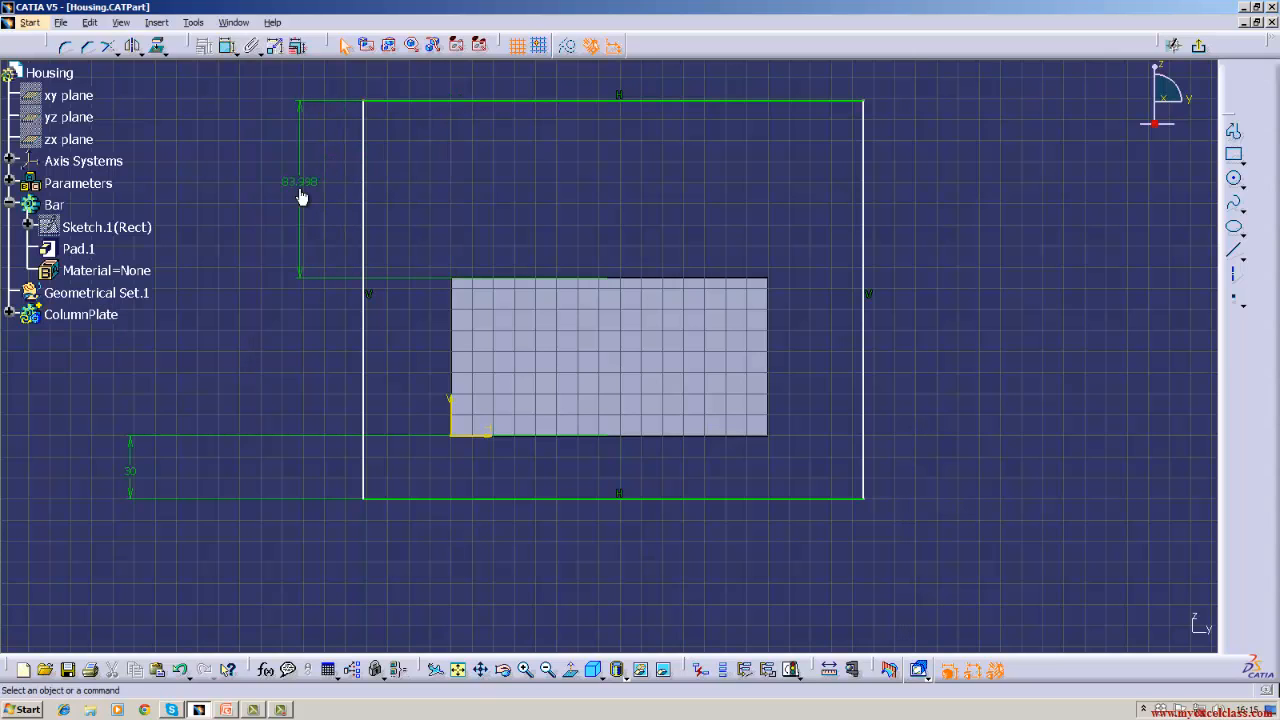
click(304, 193)
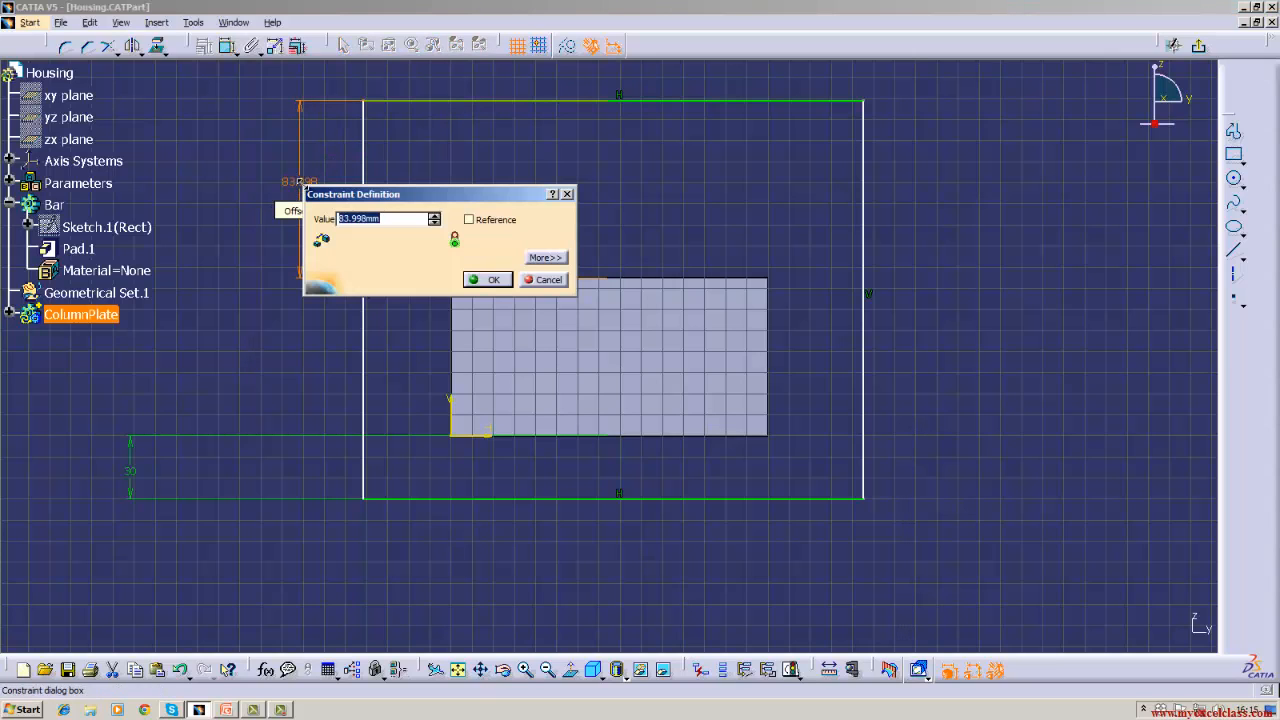
text(30mm)
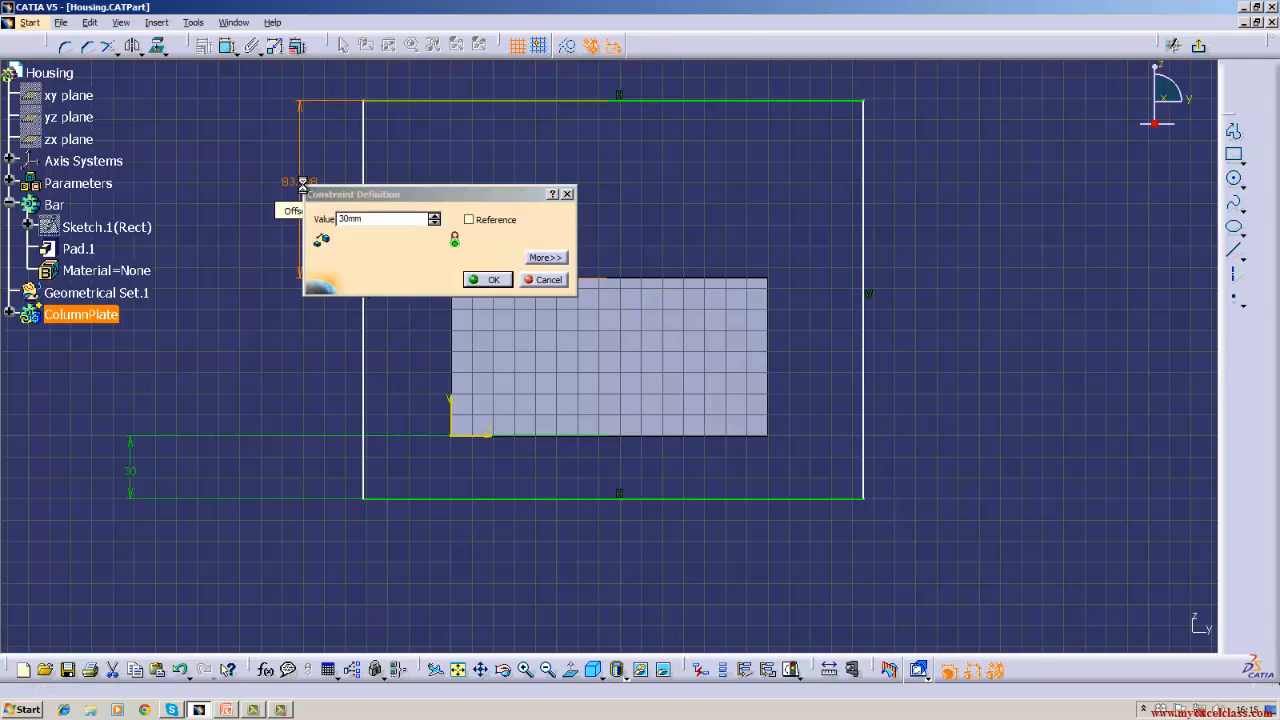
key(Return)
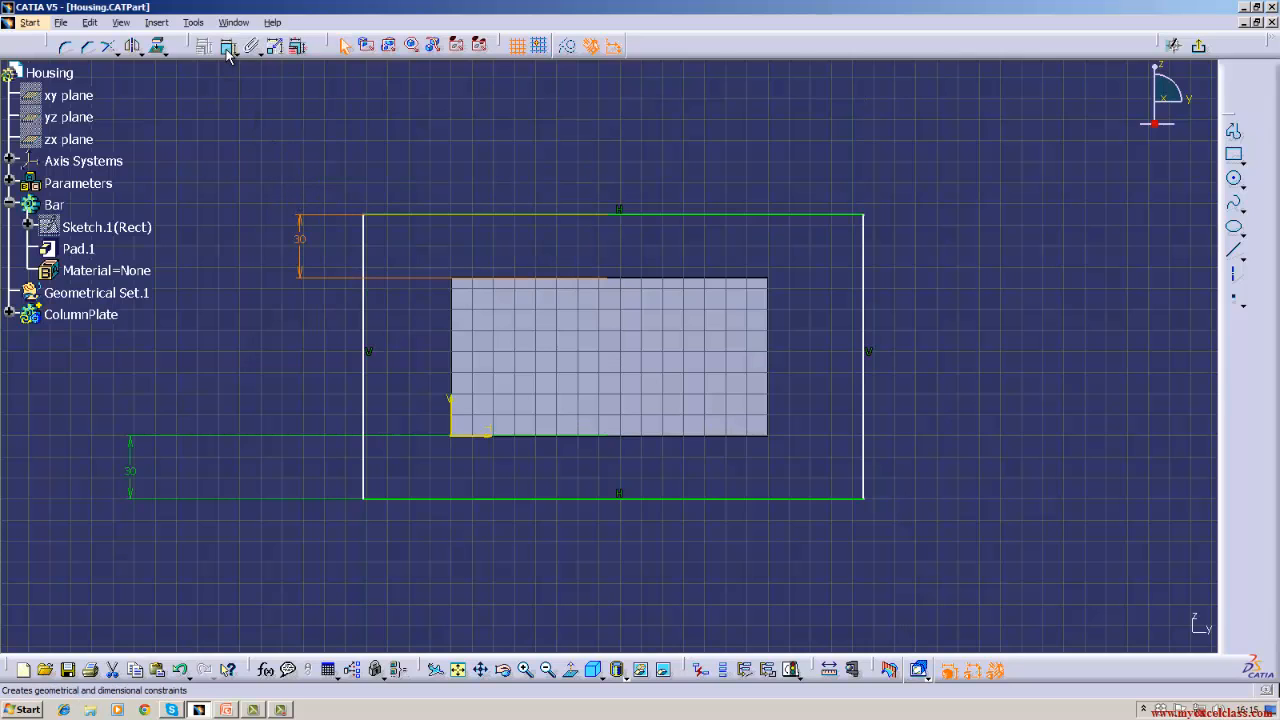
Constrain the rectangle's left edge at a 40 mm offset from the Bar's left edge
click(451, 330)
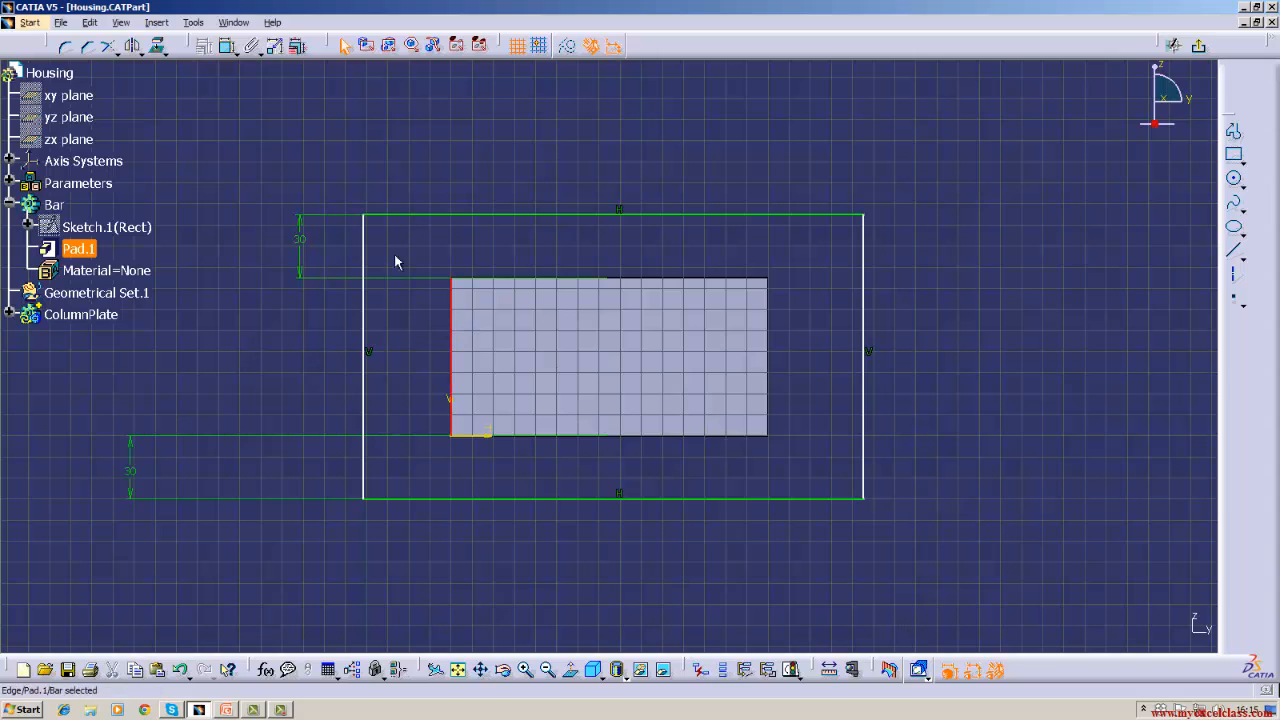
click(230, 50)
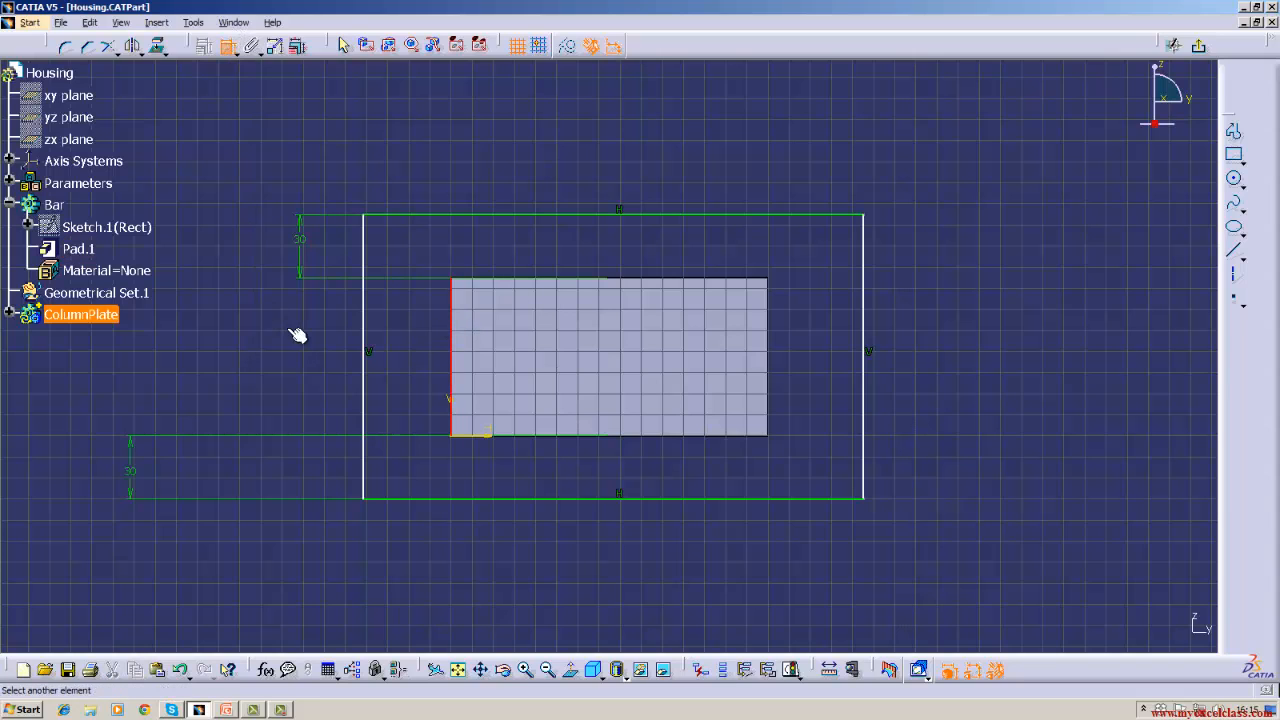
click(364, 334)
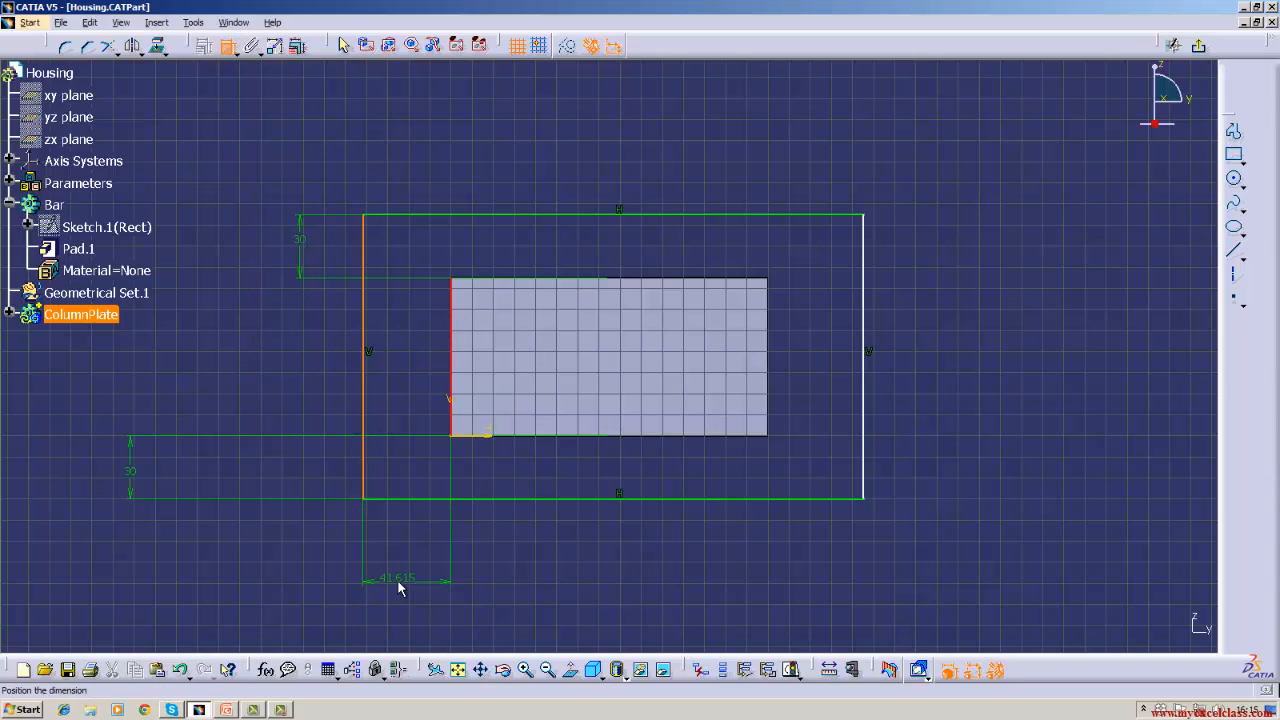
click(400, 587)
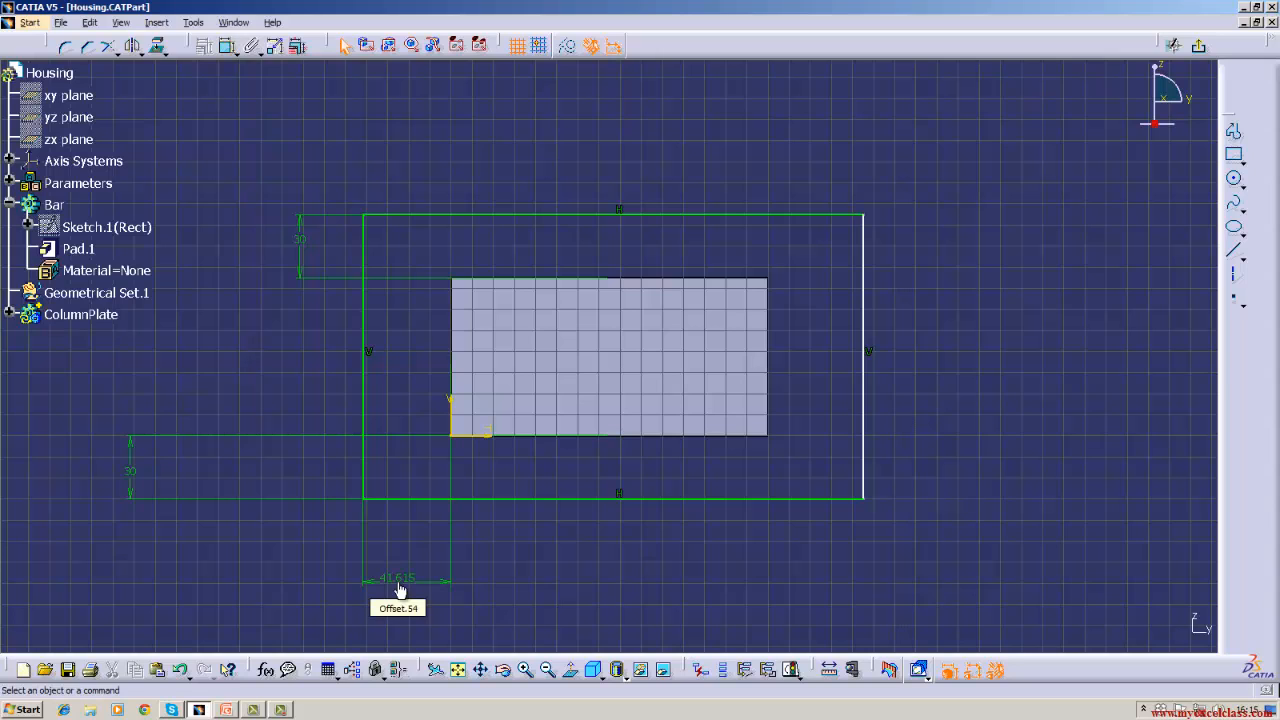
double_click(399, 588)
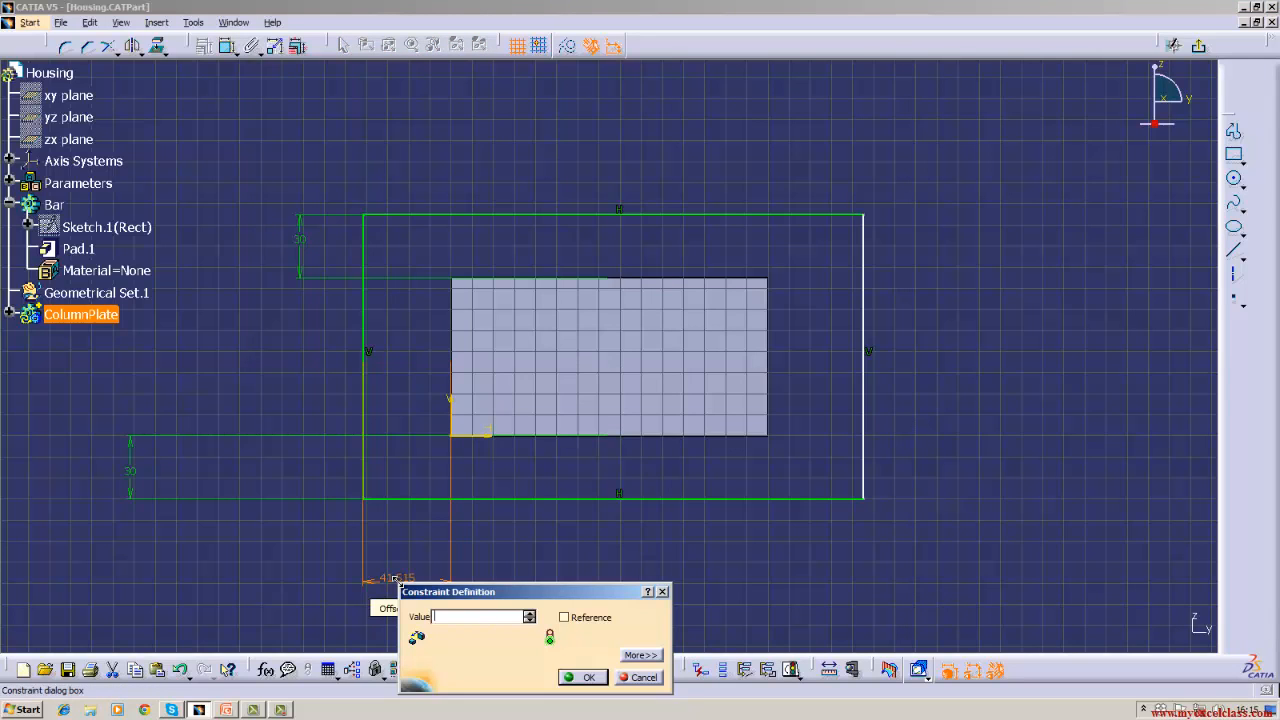
key(Return)
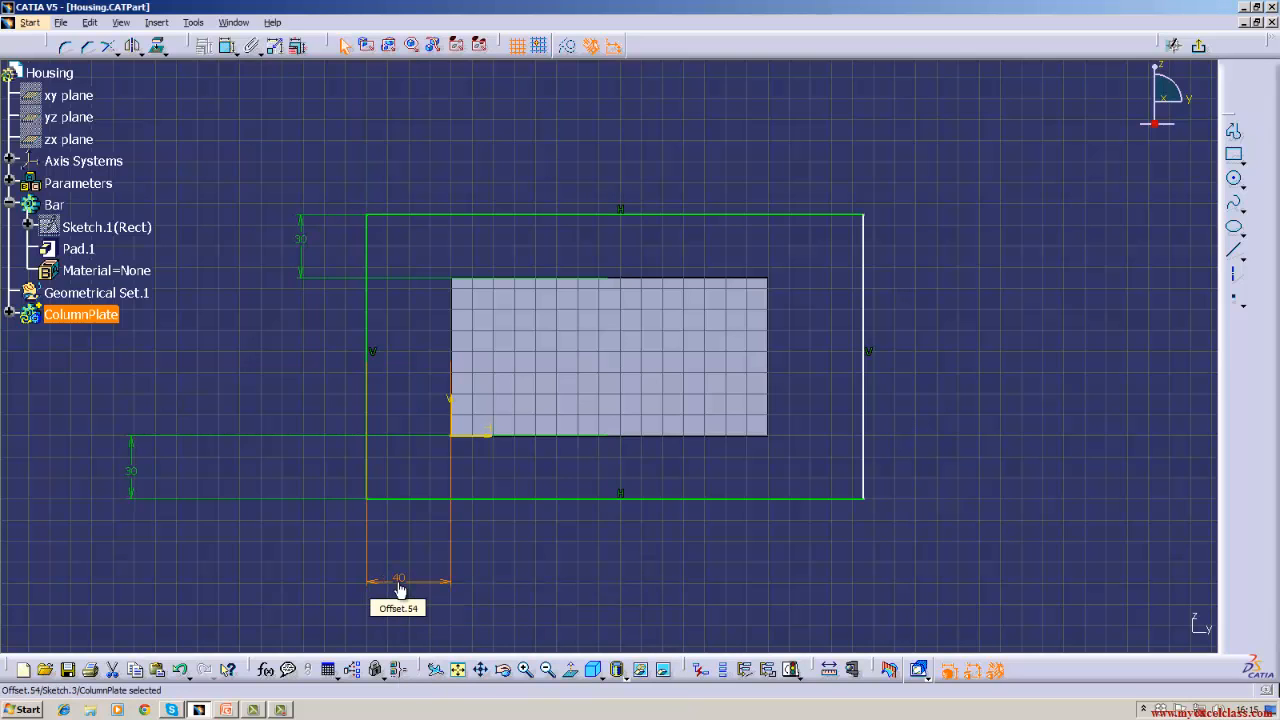
Constrain the rectangle's right edge at a 40 mm offset from the Bar's right edge
click(779, 357)
click(228, 46)
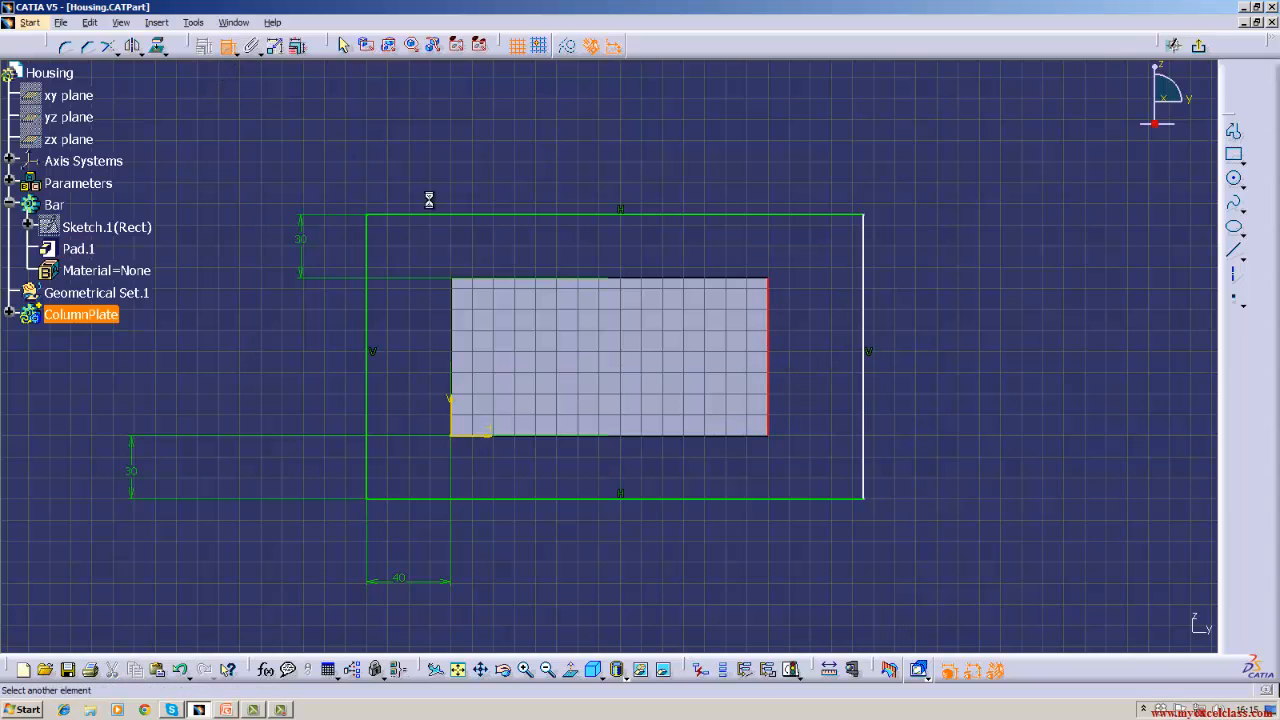
click(866, 376)
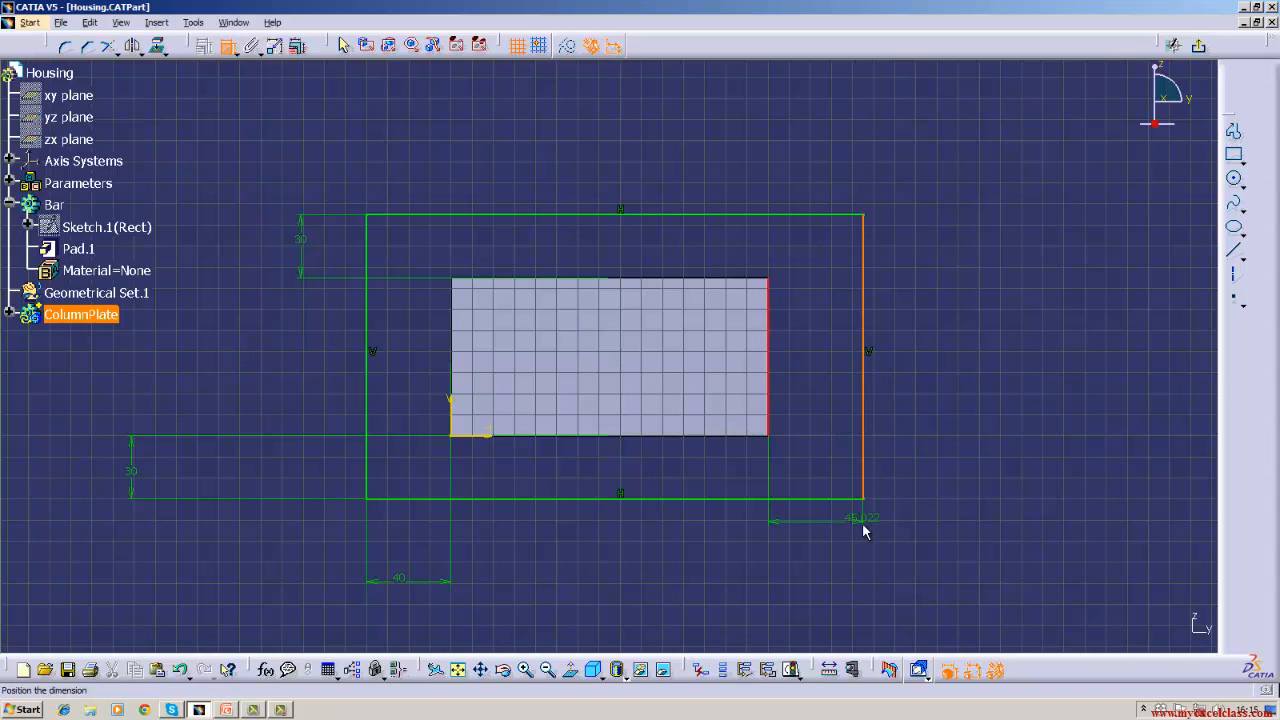
click(918, 544)
double_click(913, 534)
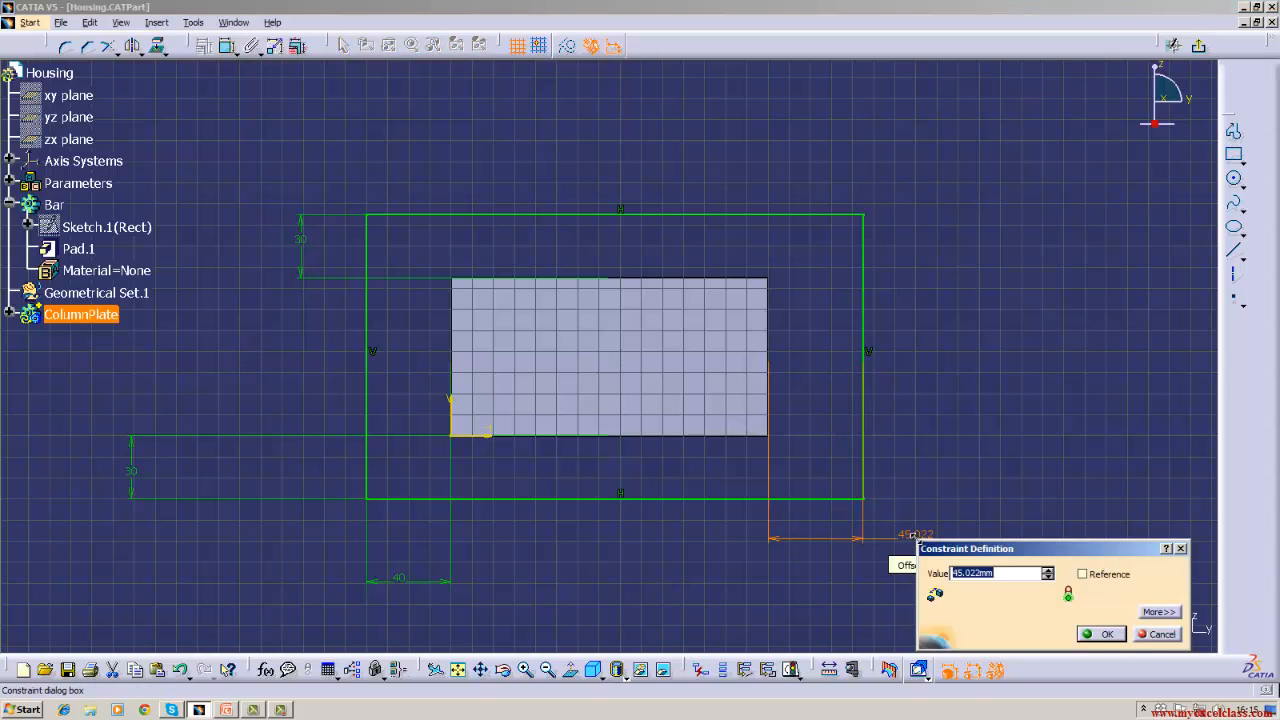
key(BackSpace)
key(Return)
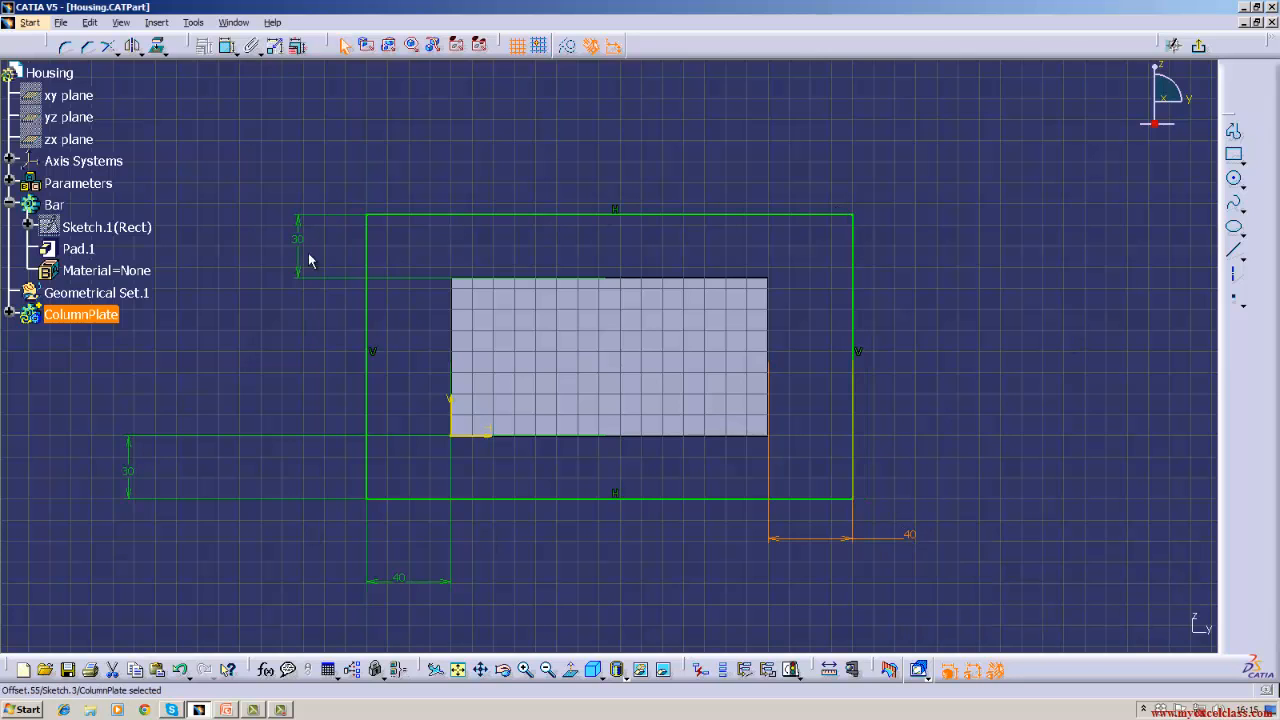
Try to add a redundant width dimension to the rectangle's upper edge
click(224, 56)
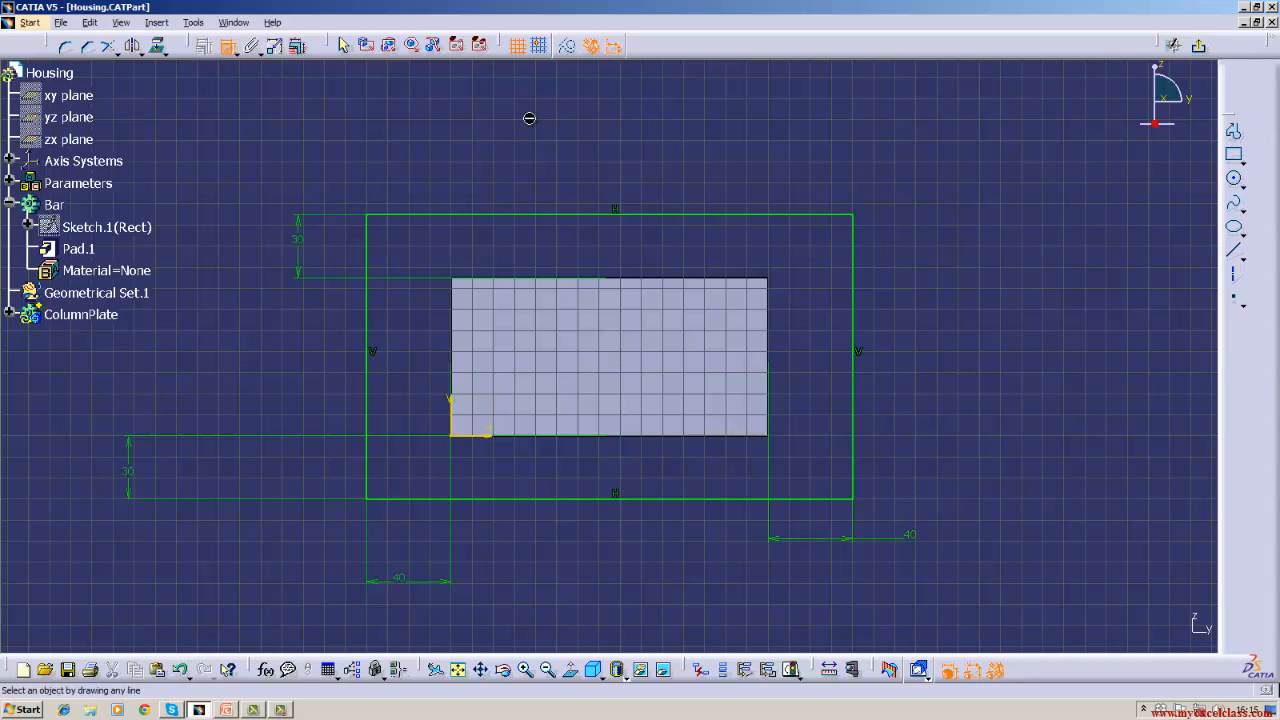
click(551, 215)
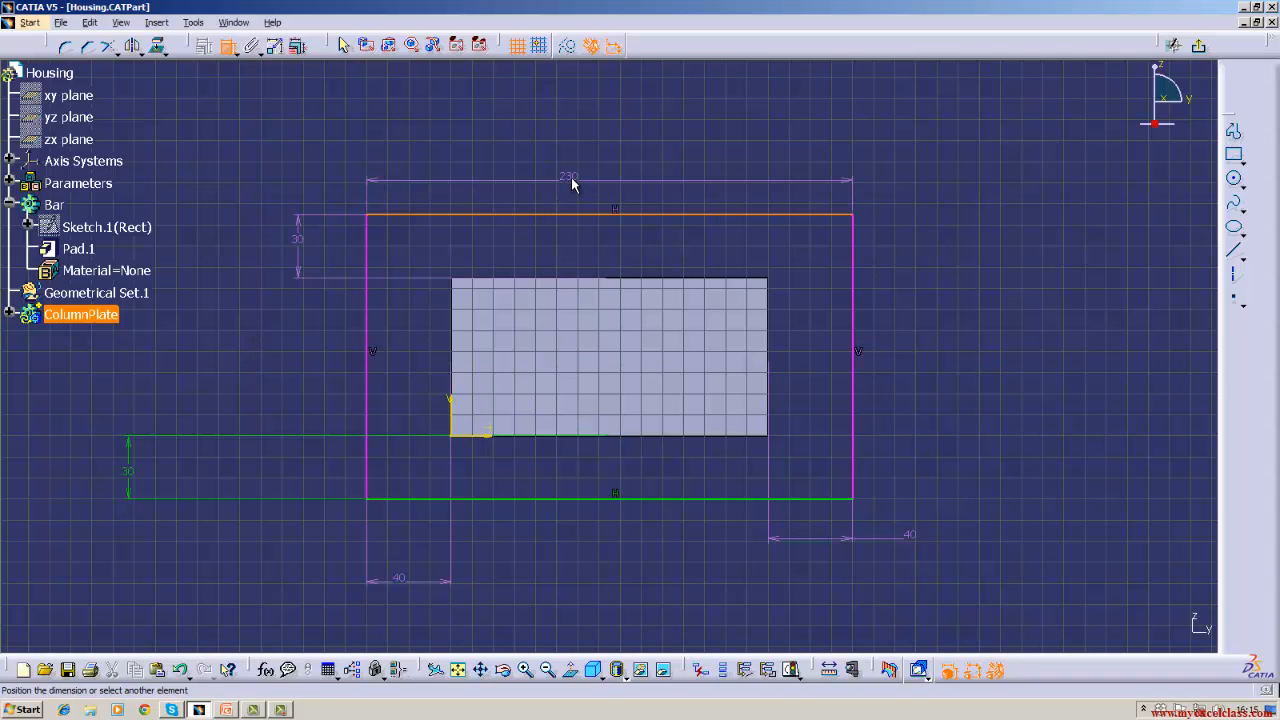
click(590, 180)
click(614, 213)
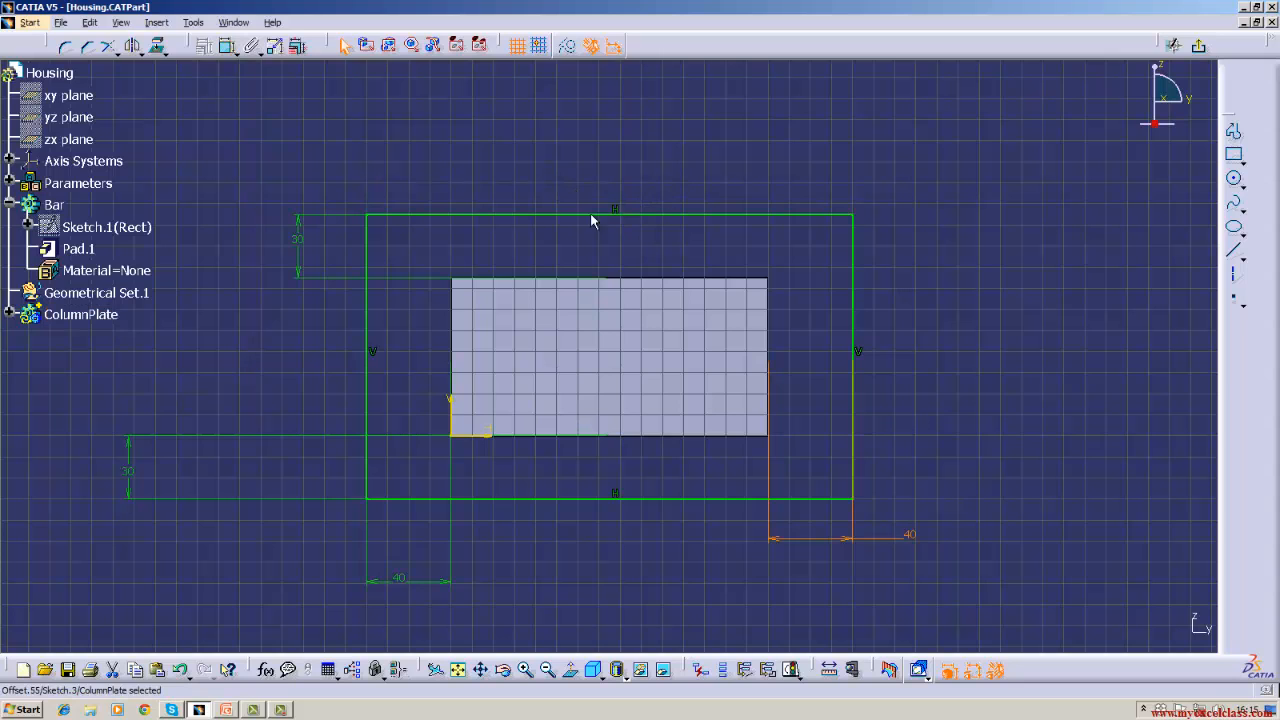
Review the Visualization colour settings in the Display options and close the options
click(193, 22)
click(220, 164)
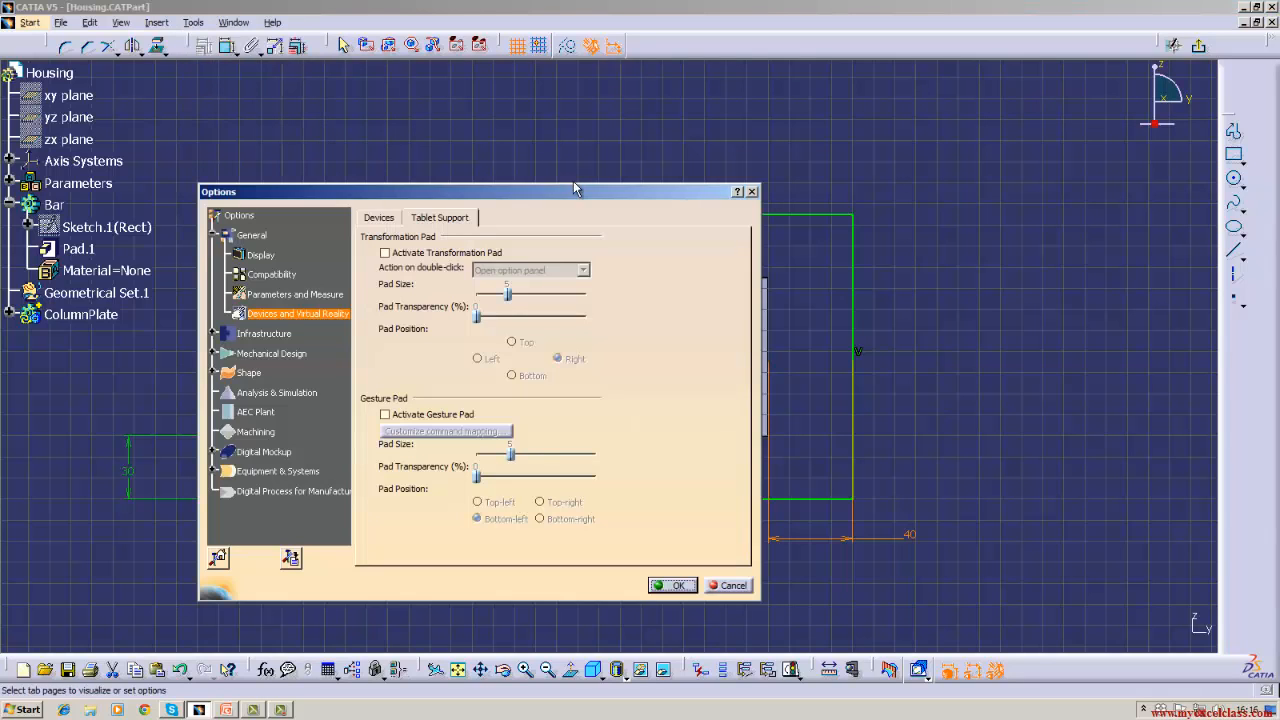
click(261, 256)
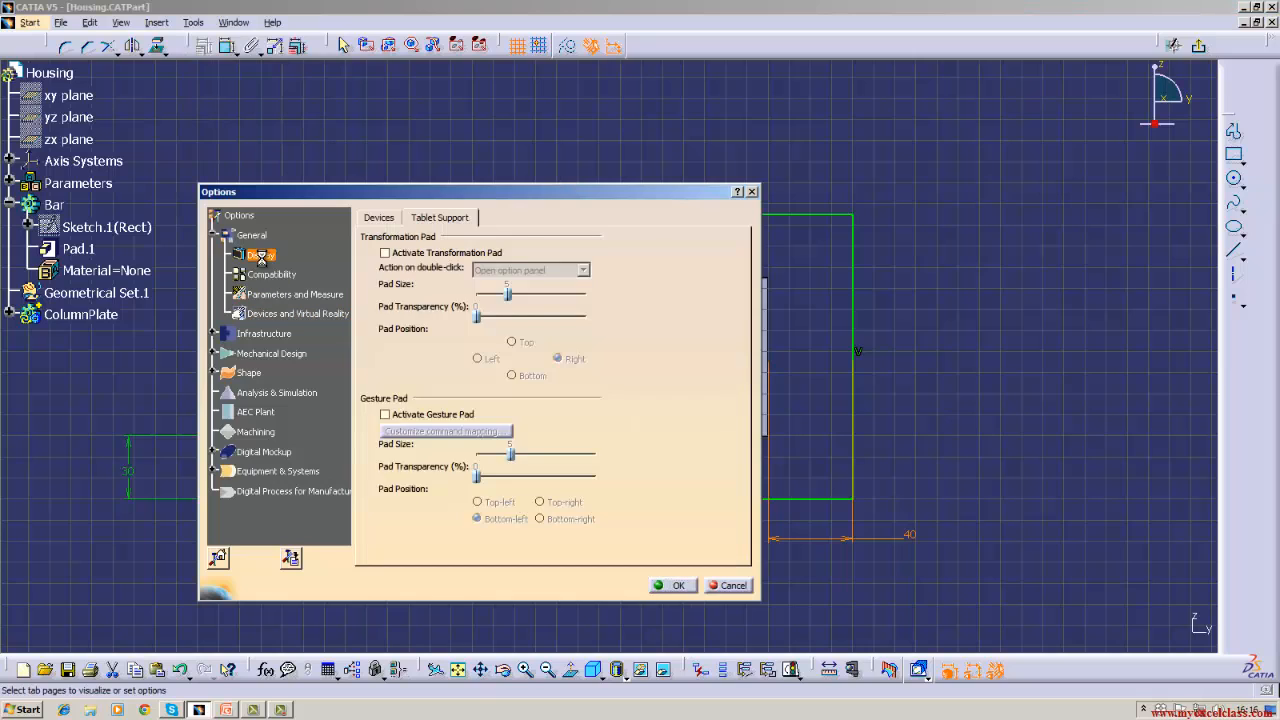
click(670, 220)
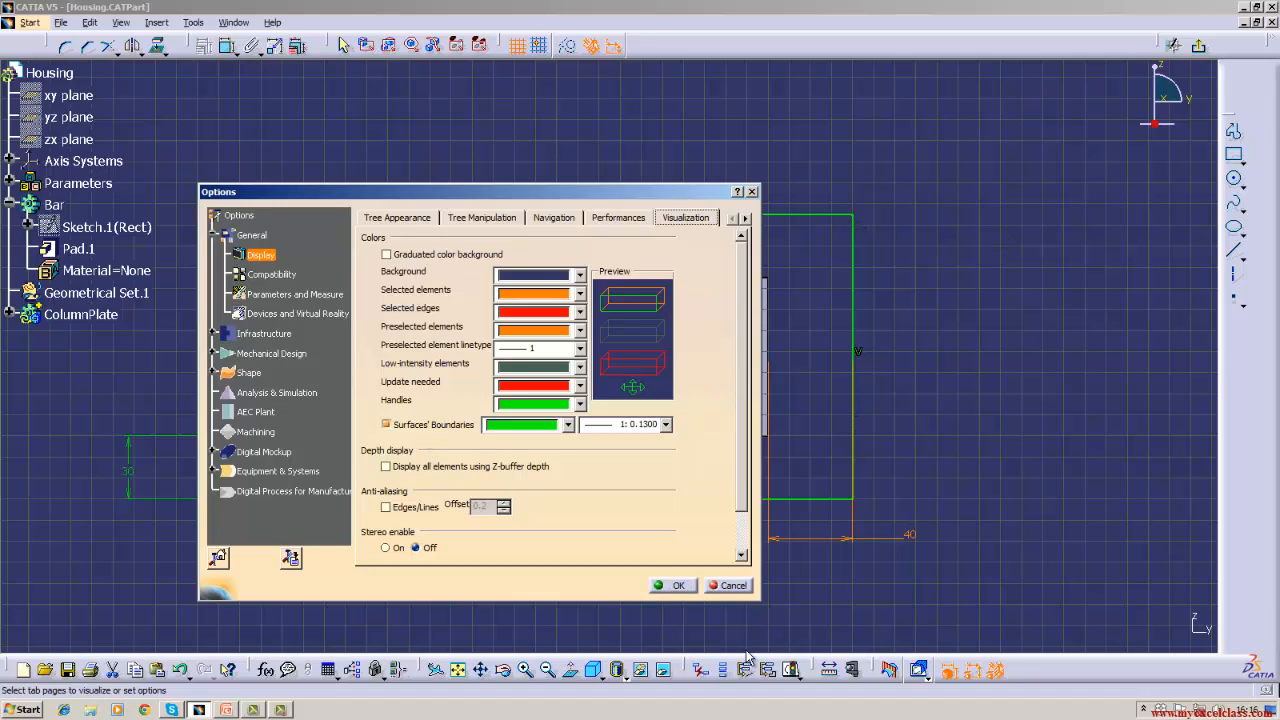
click(680, 586)
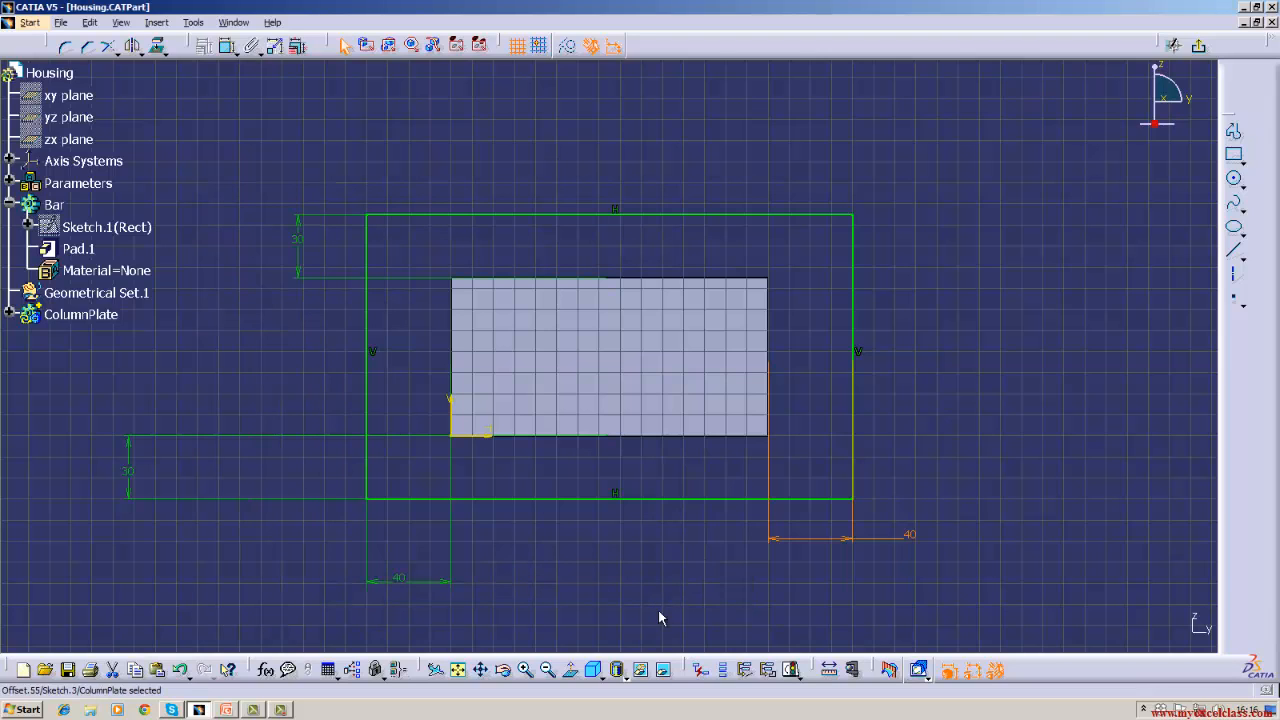
Clear the selection and exit the constrained ColumnPlate sketch to return to the 3D part
click(659, 612)
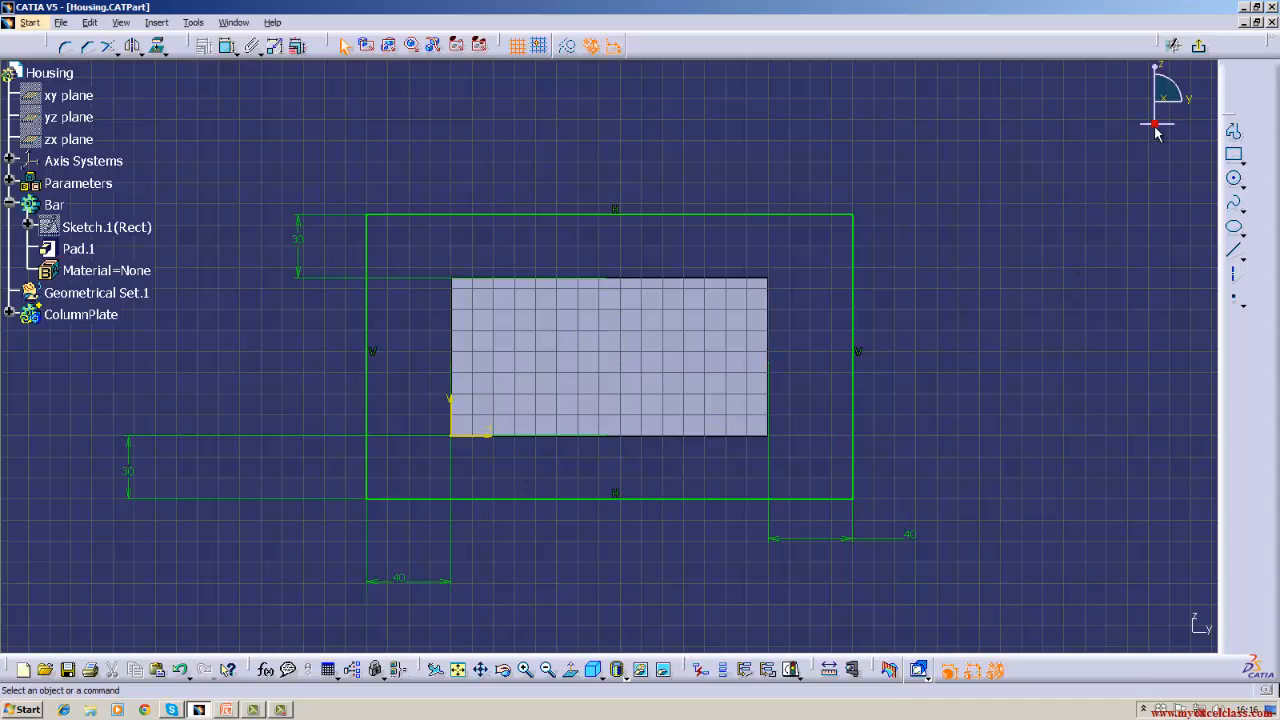
click(1199, 48)
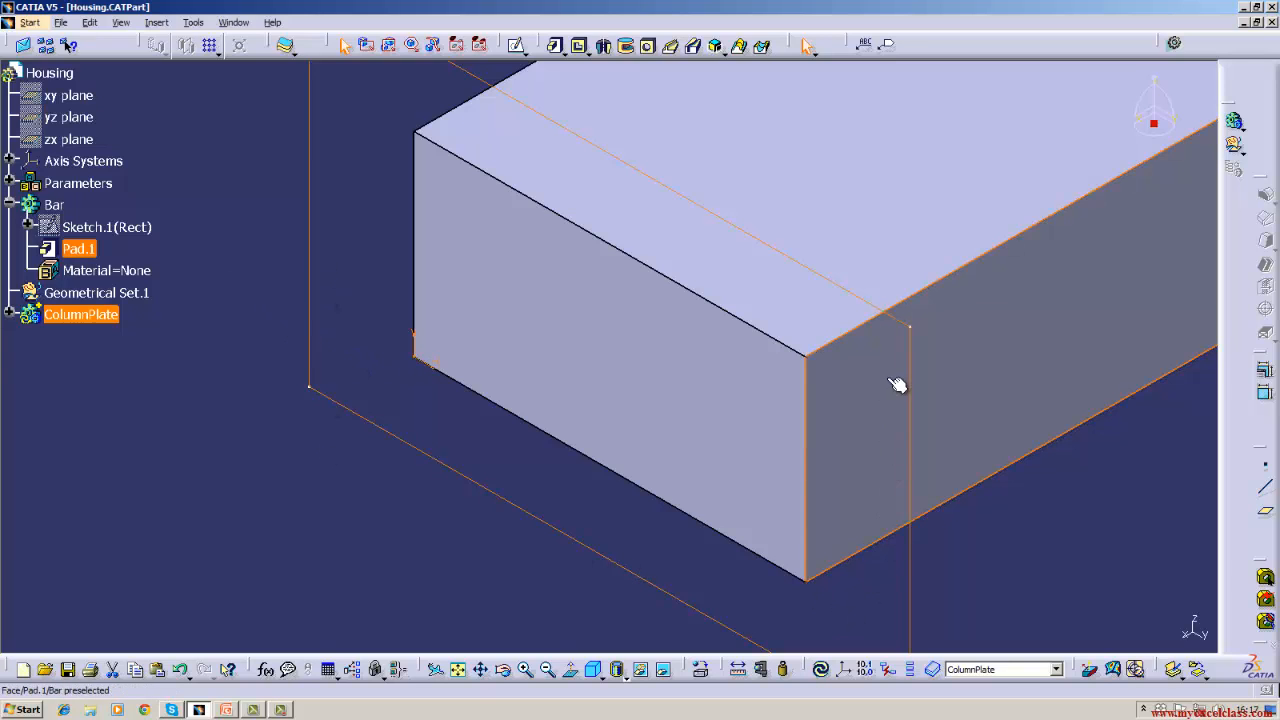
Show the yz plane to point out the sketch's support and hide it again
right_click(104, 123)
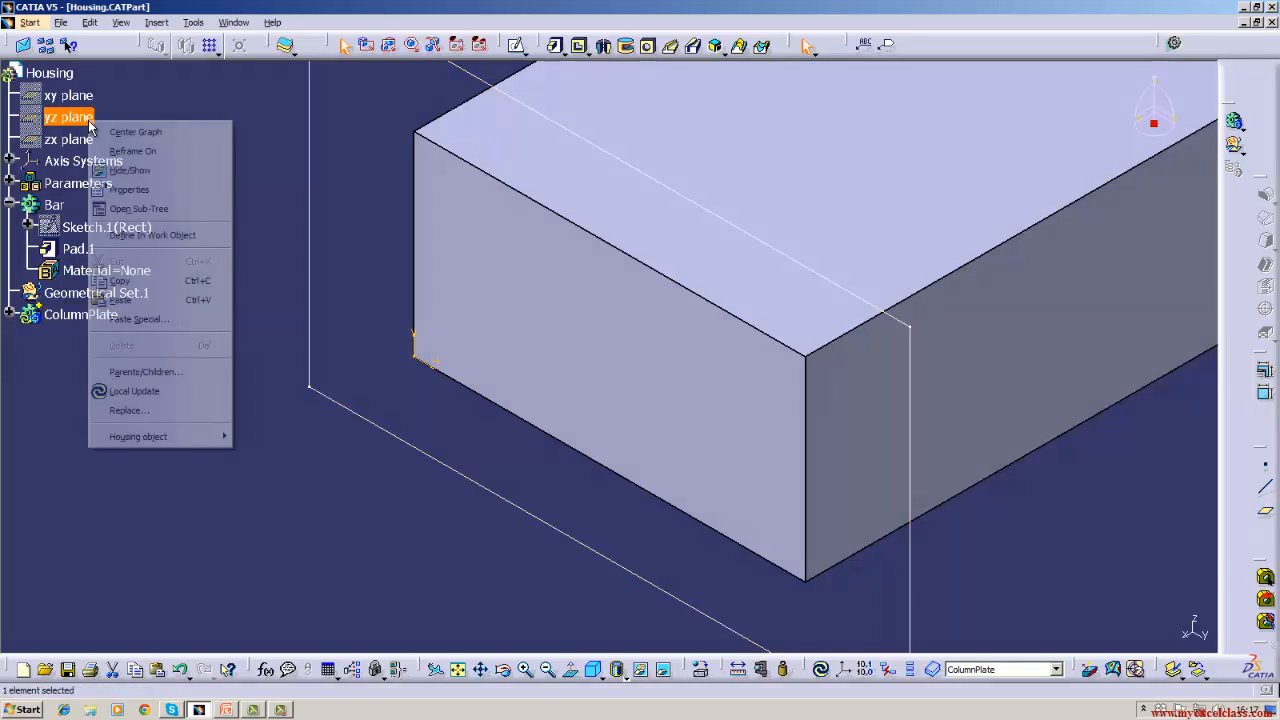
click(130, 169)
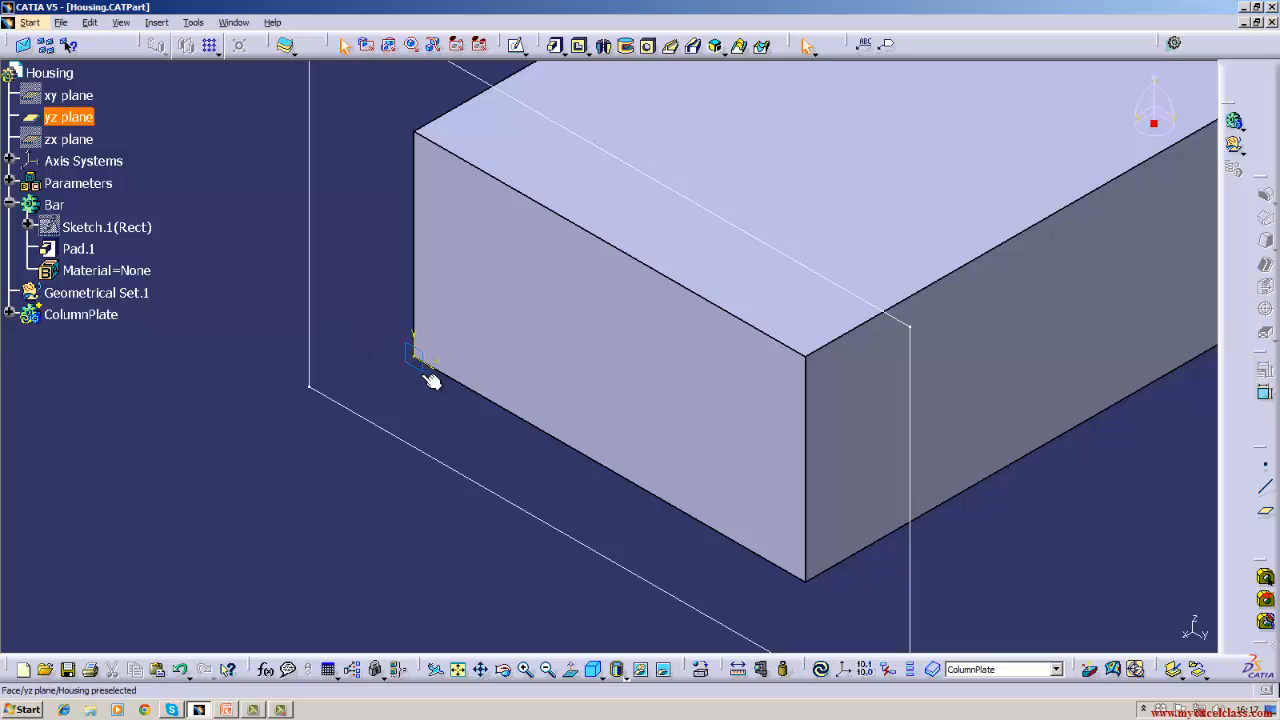
right_click(76, 127)
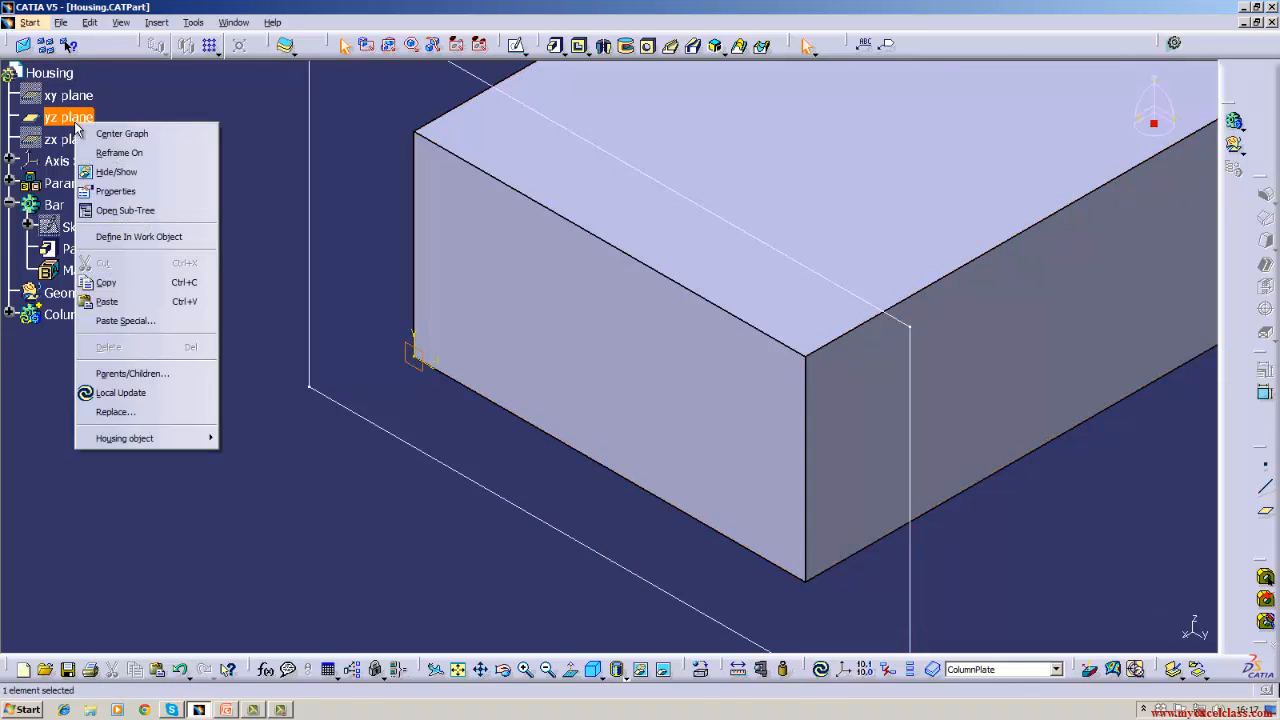
click(110, 171)
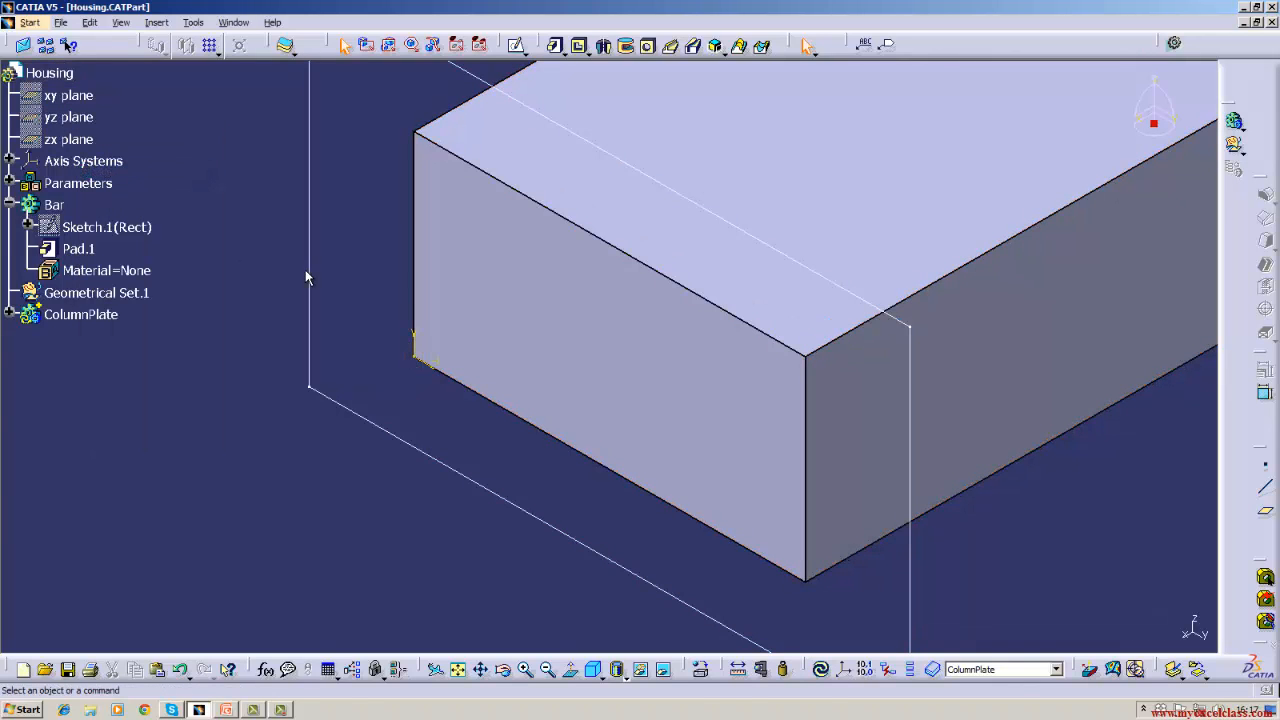
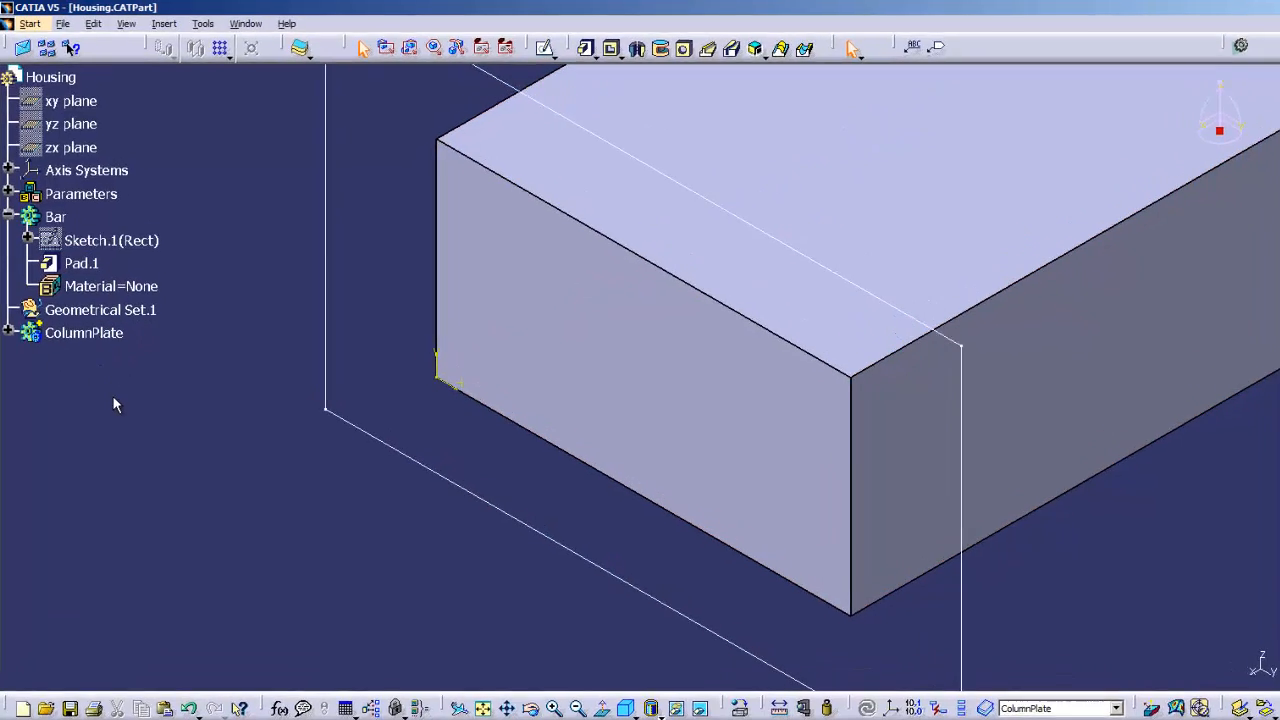
Pad the rectangular sketch in the ColumnPlate body to a length of 6 mm and update the part
click(5, 393)
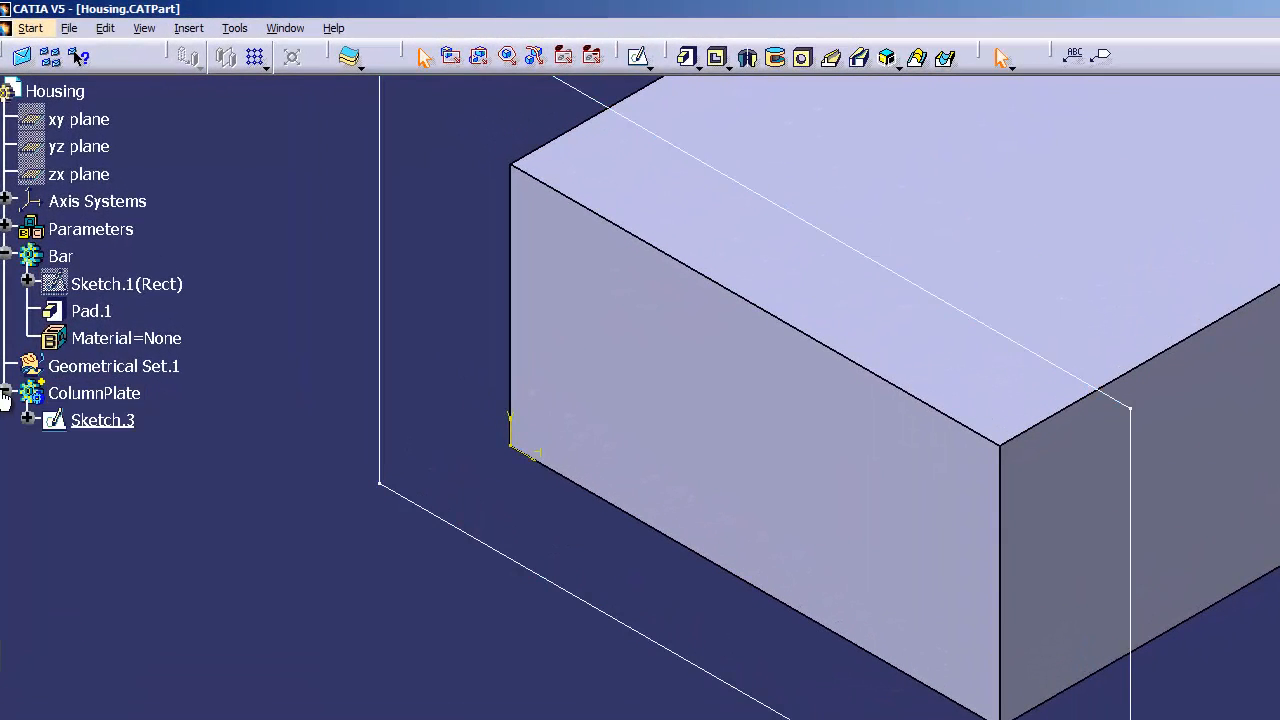
click(102, 420)
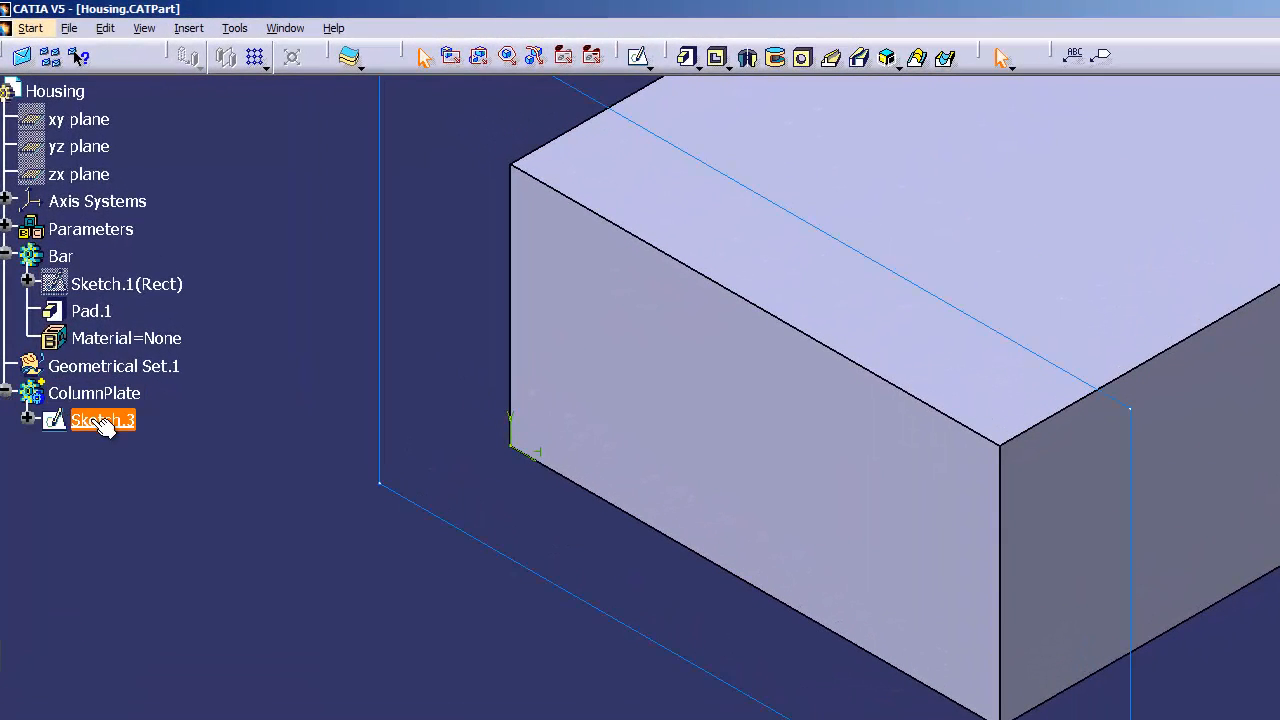
click(684, 57)
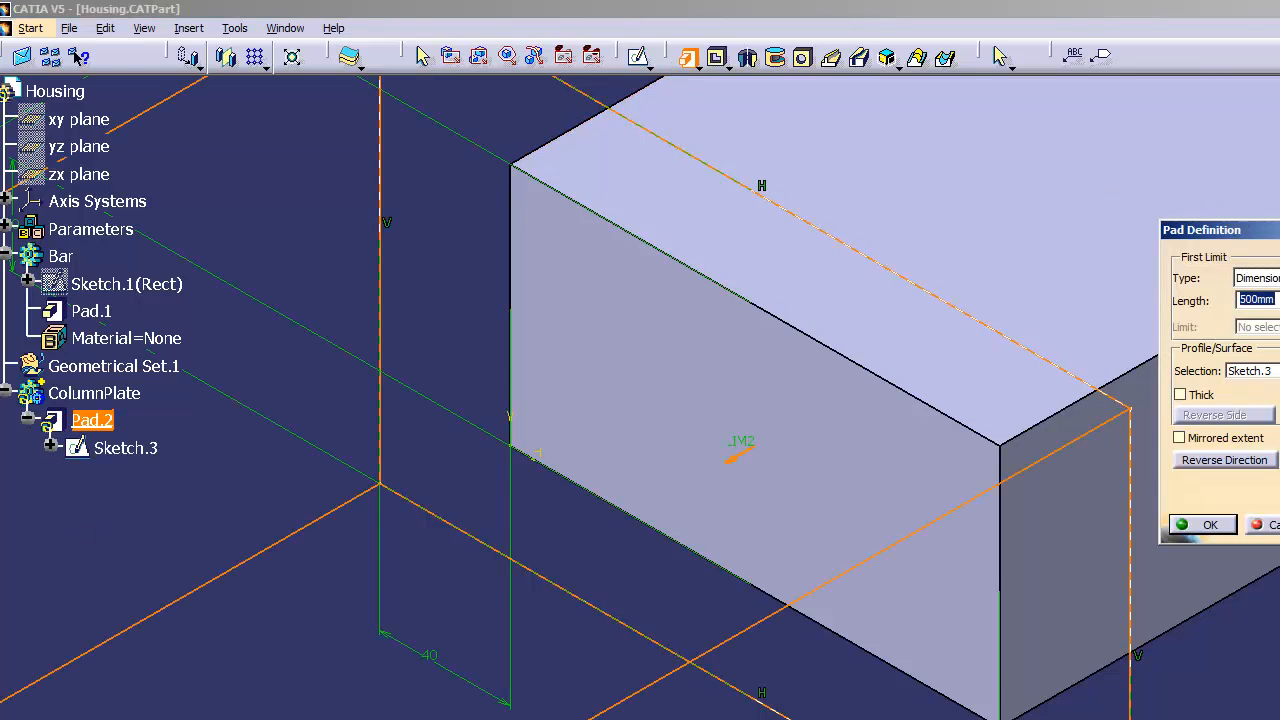
key(BackSpace)
text(6)
key(Return)
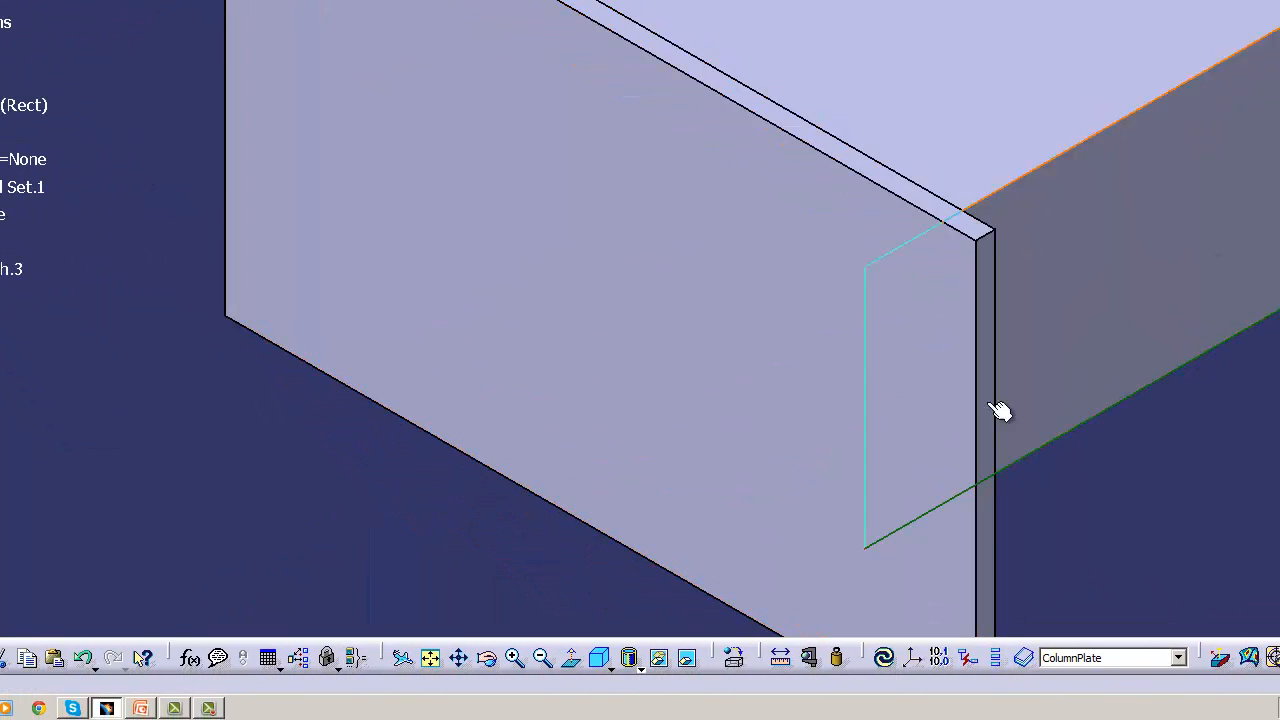
click(884, 657)
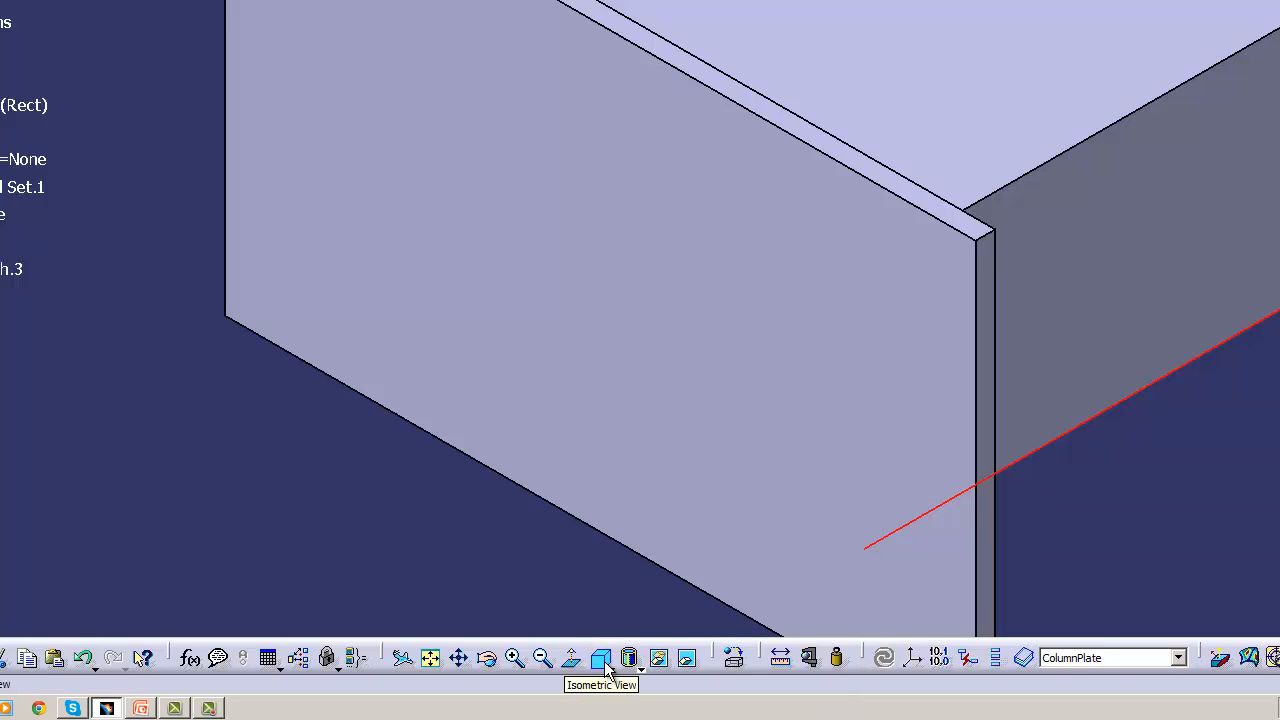
Fit all the Housing geometry in the view to examine the padded plate against the Bar
click(121, 22)
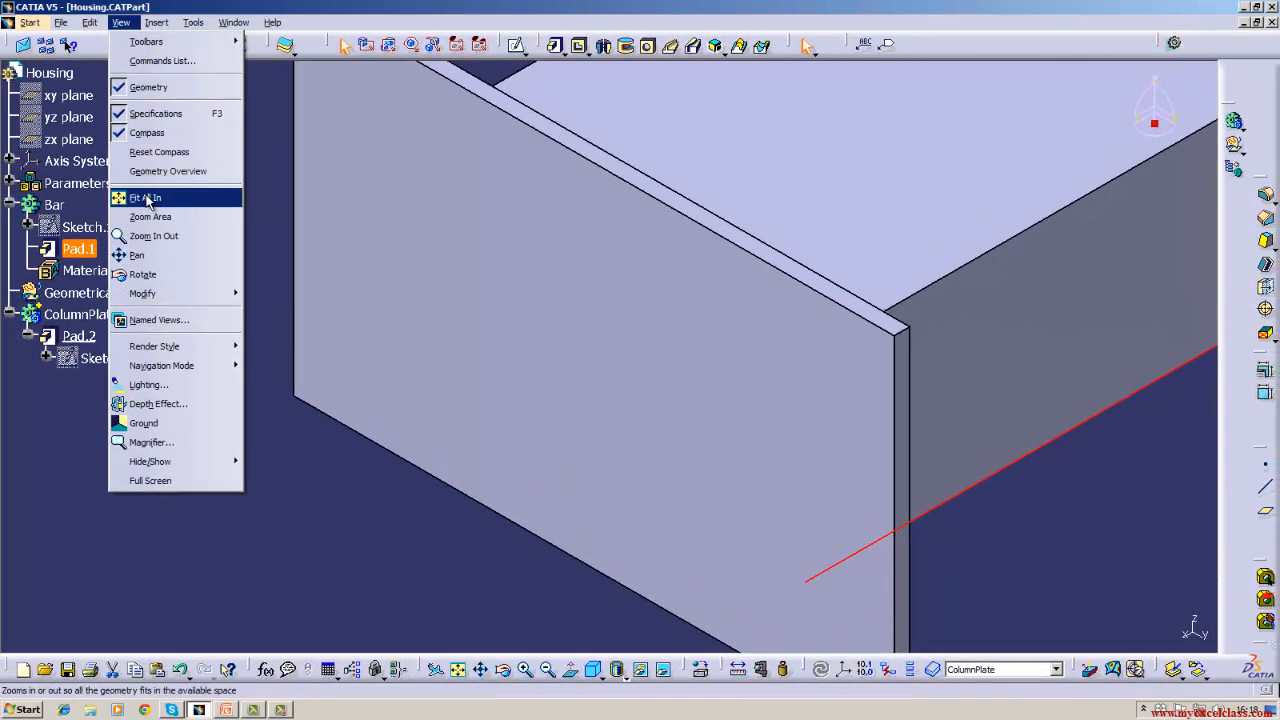
Fit the whole part in view, examine it from another side and restore the isometric view
click(147, 198)
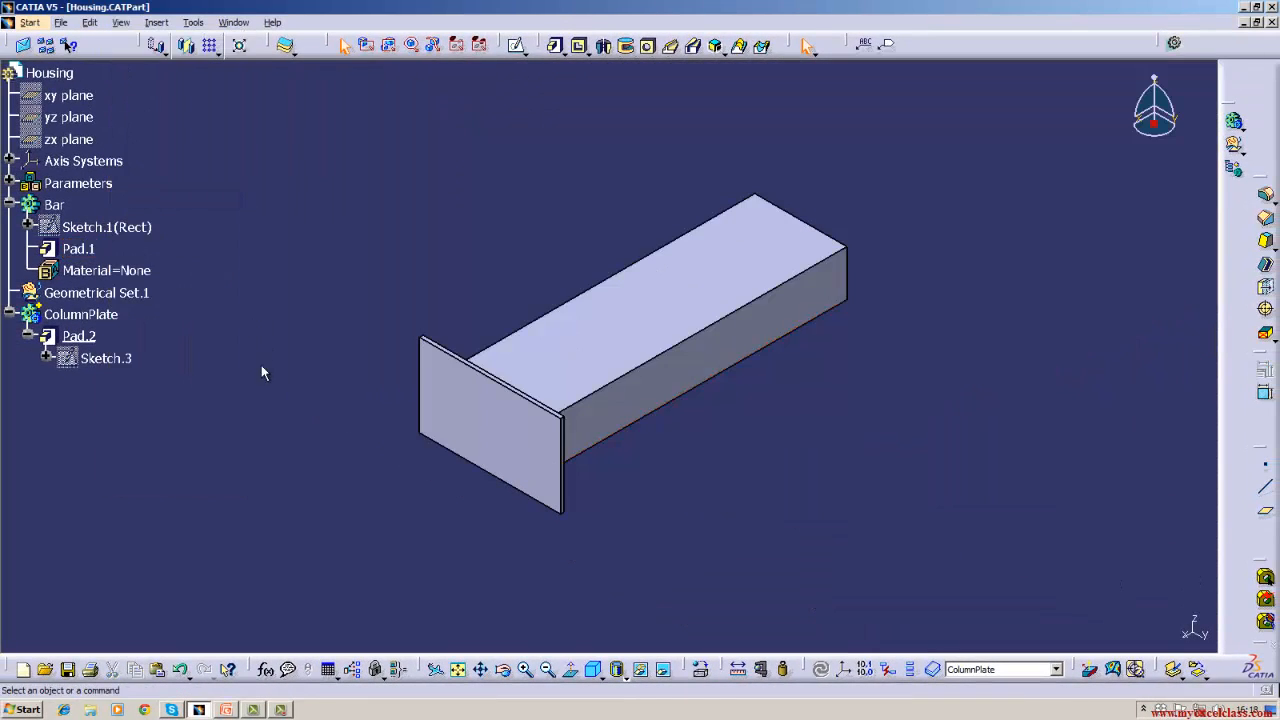
click(503, 669)
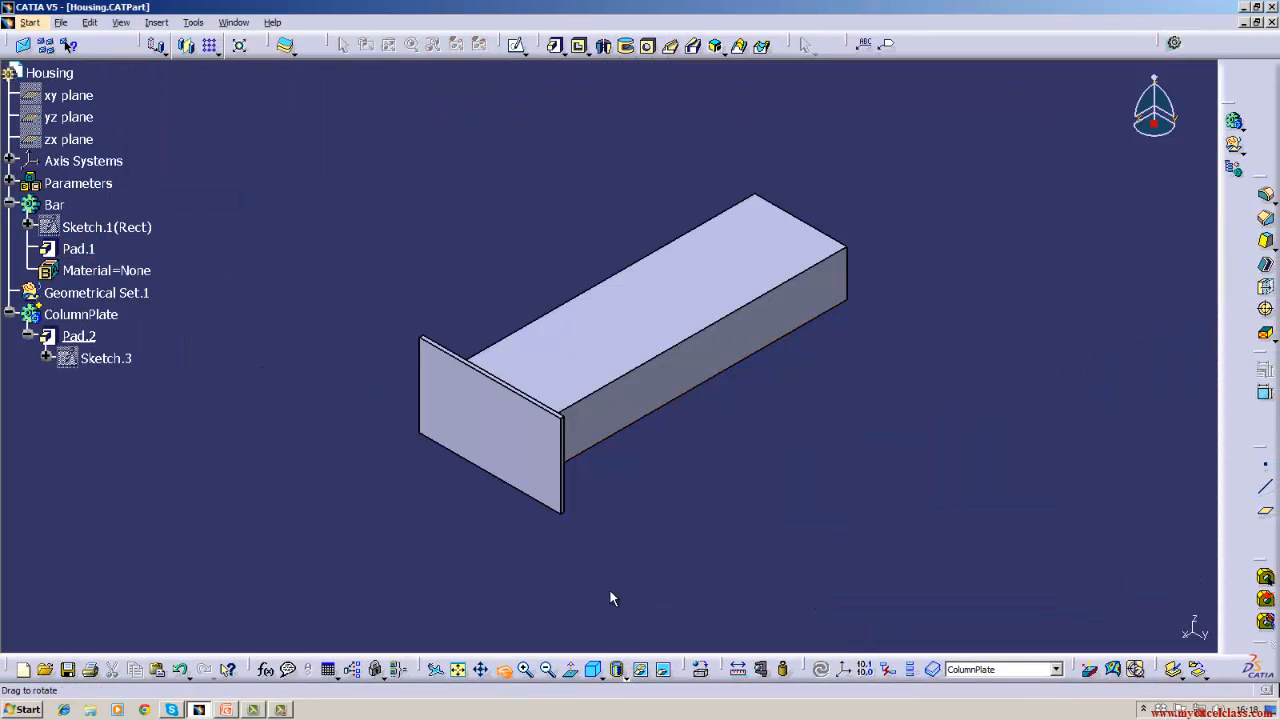
drag(609, 590, 443, 533)
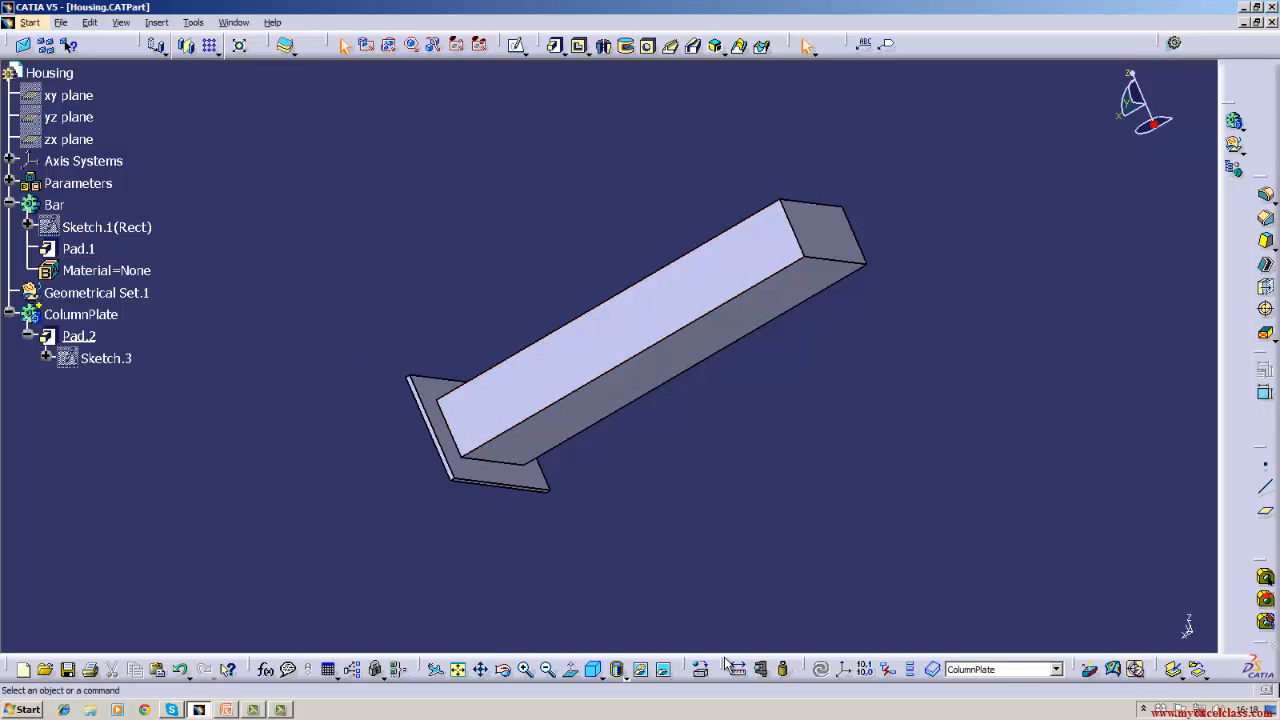
click(594, 670)
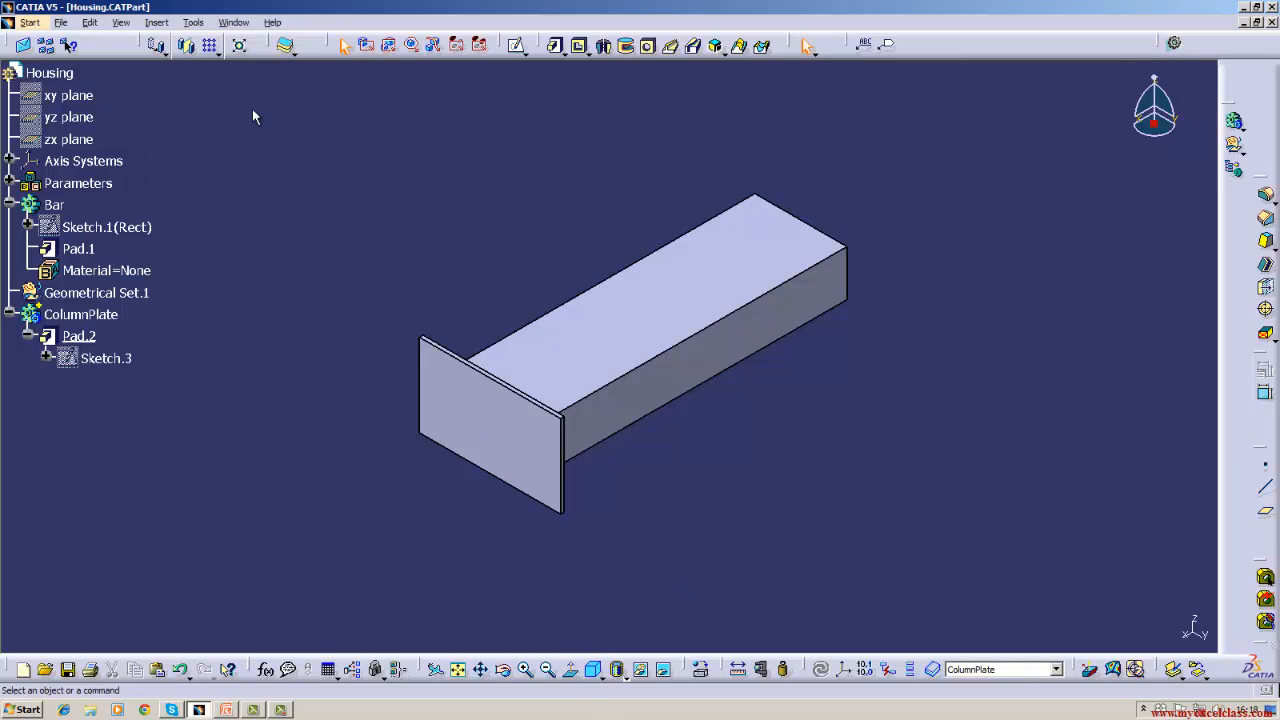
Apply Steel from the Metal materials to the whole Housing part, and delete that material from the part
click(78, 74)
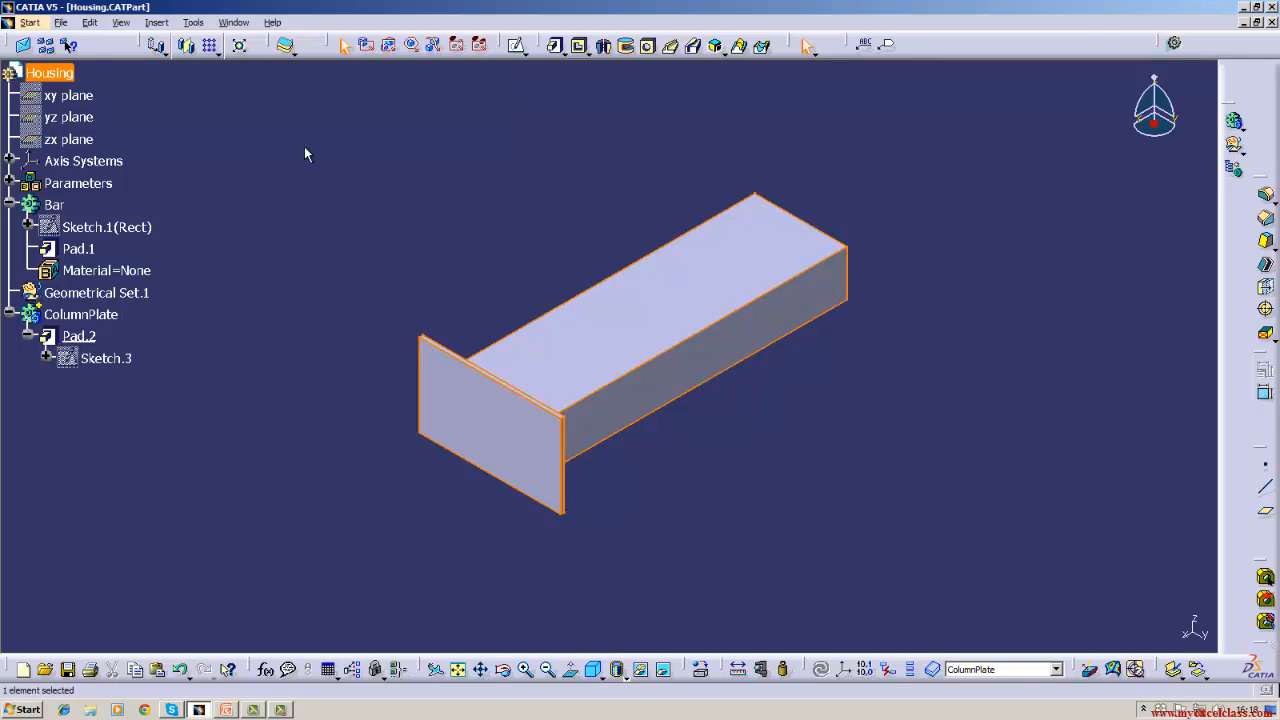
click(701, 670)
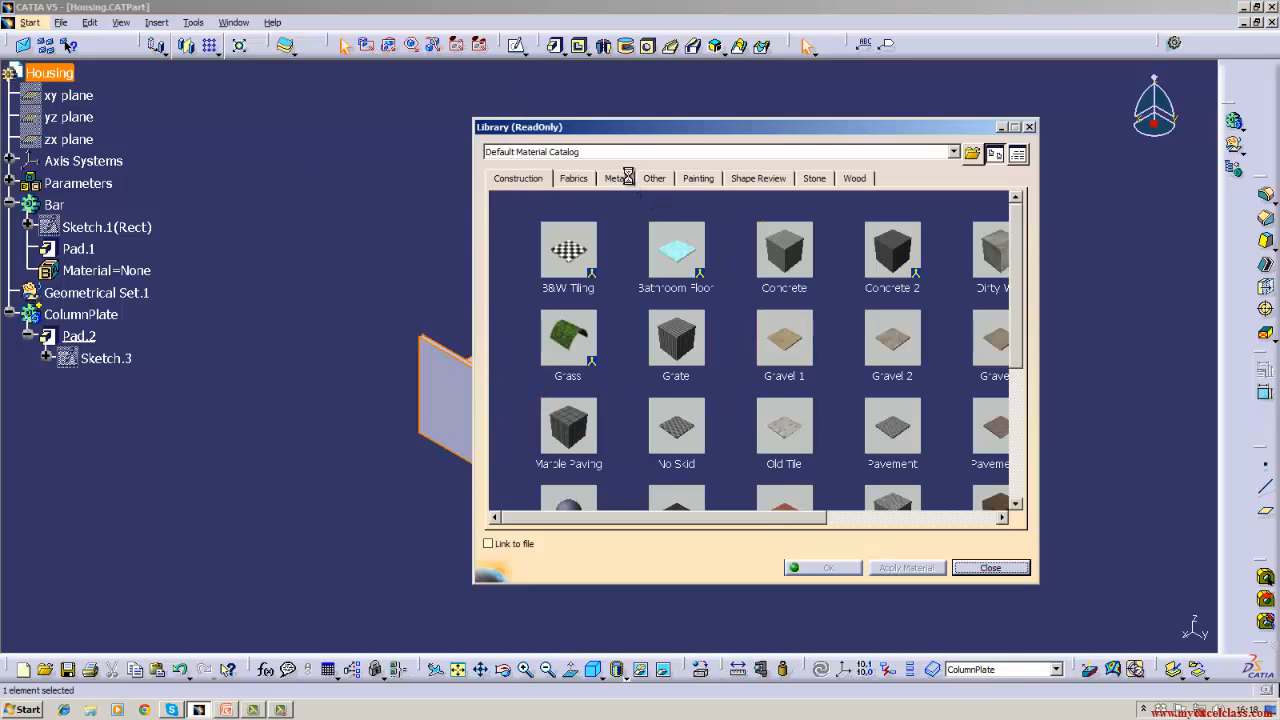
click(617, 178)
scroll(1019, 287, down, 3)
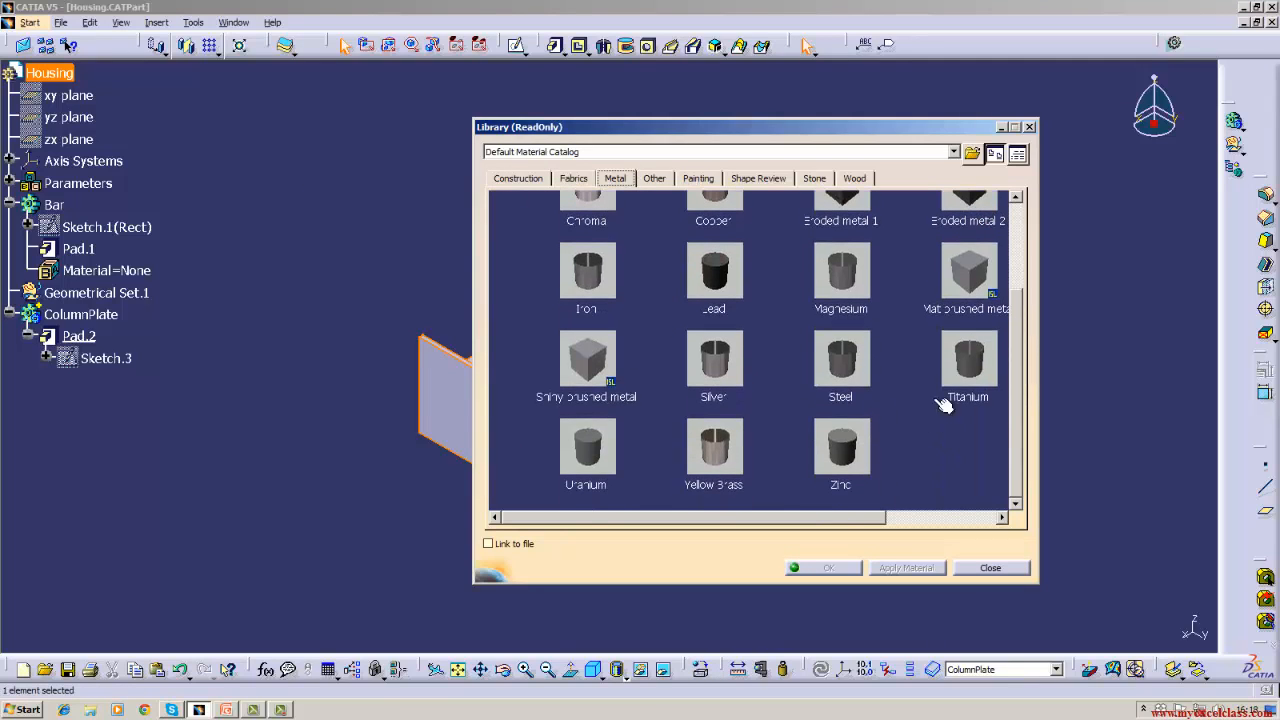
click(843, 380)
click(877, 565)
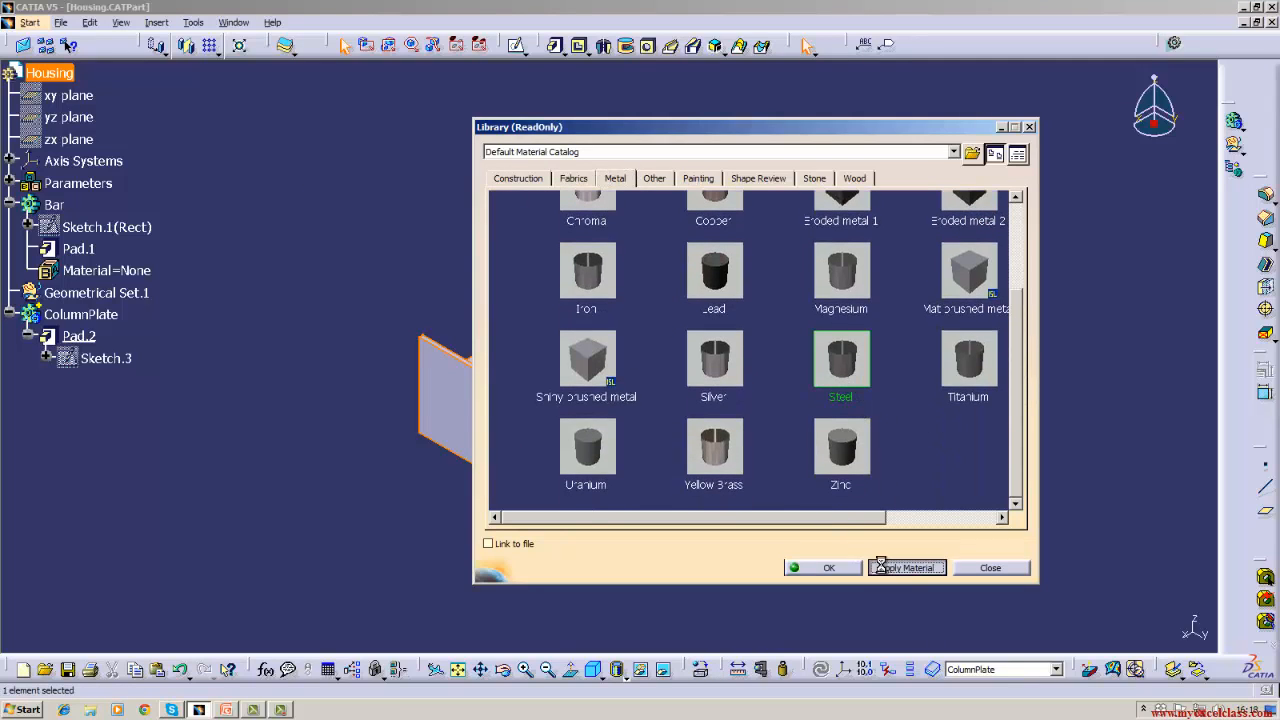
click(840, 567)
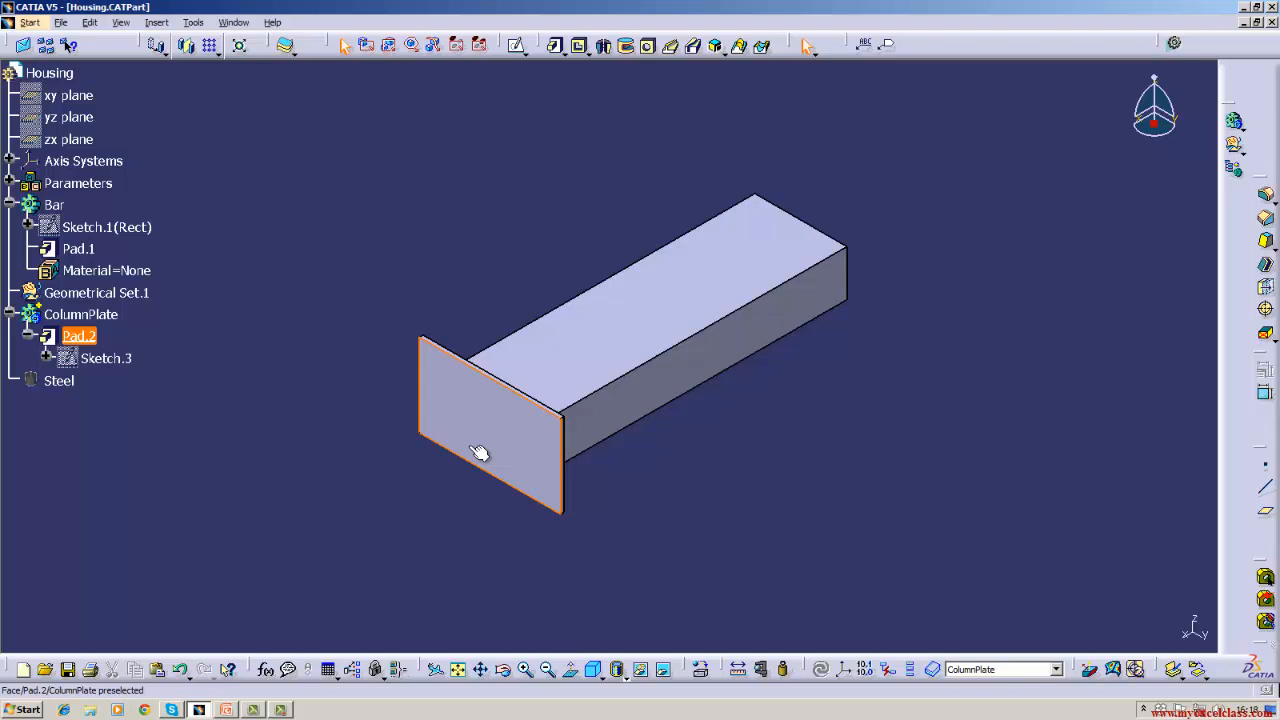
right_click(61, 385)
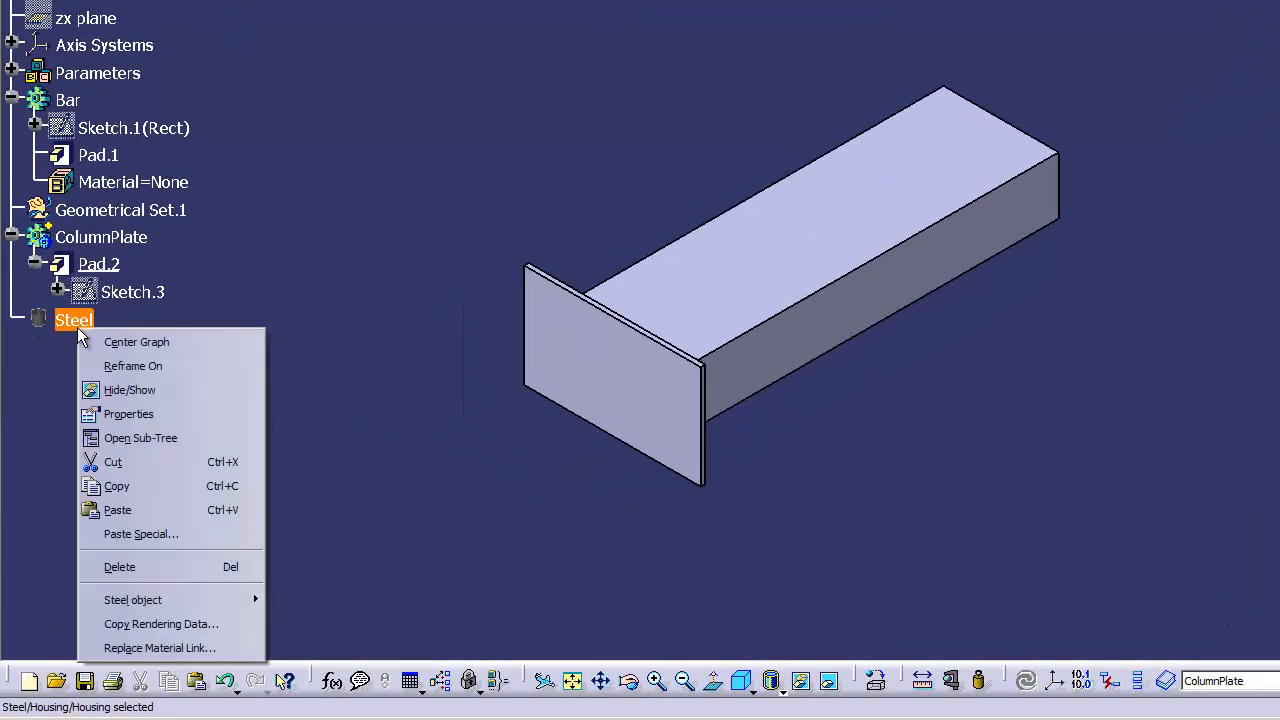
click(115, 568)
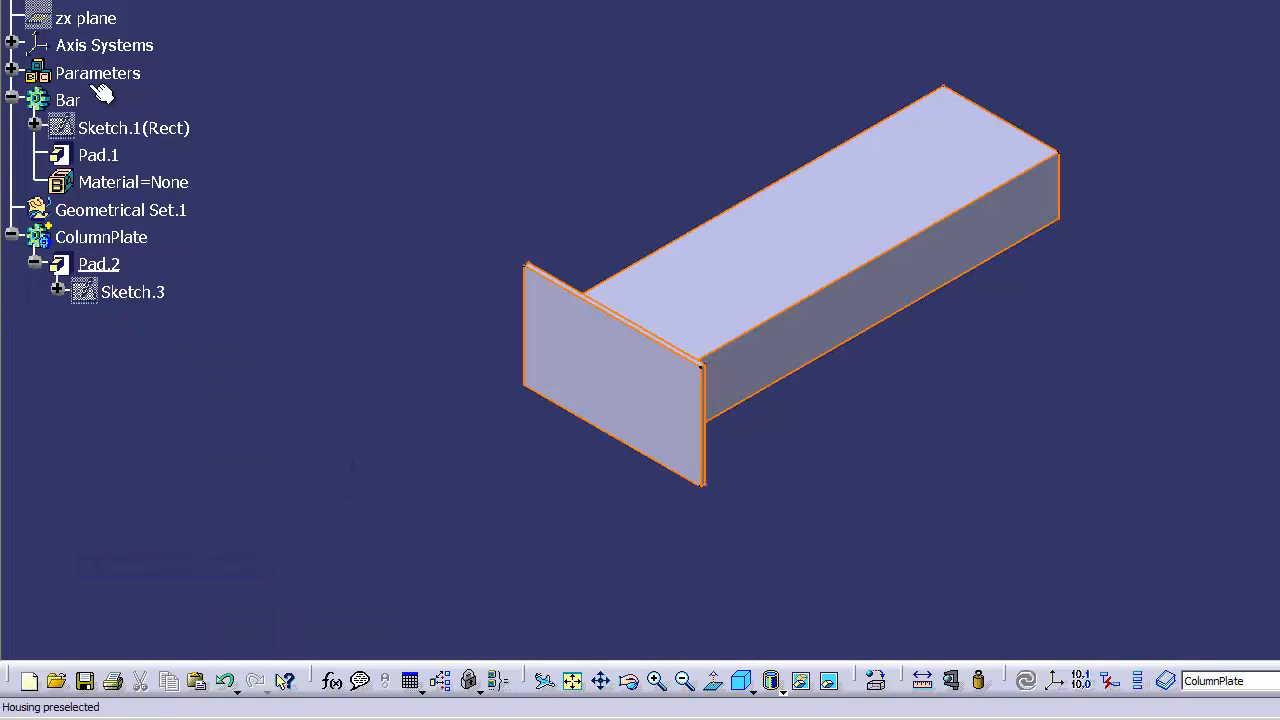
Apply Steel from the Metal family of the material library to the Bar body
click(72, 104)
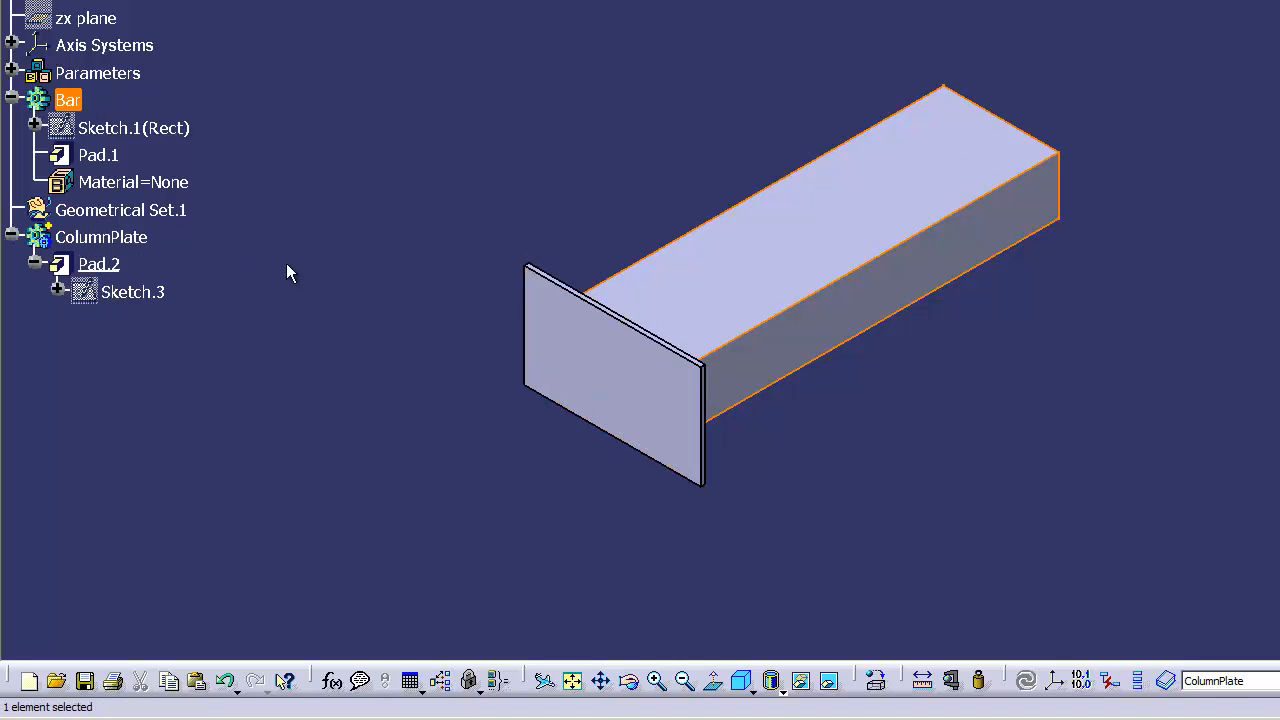
click(72, 102)
click(875, 681)
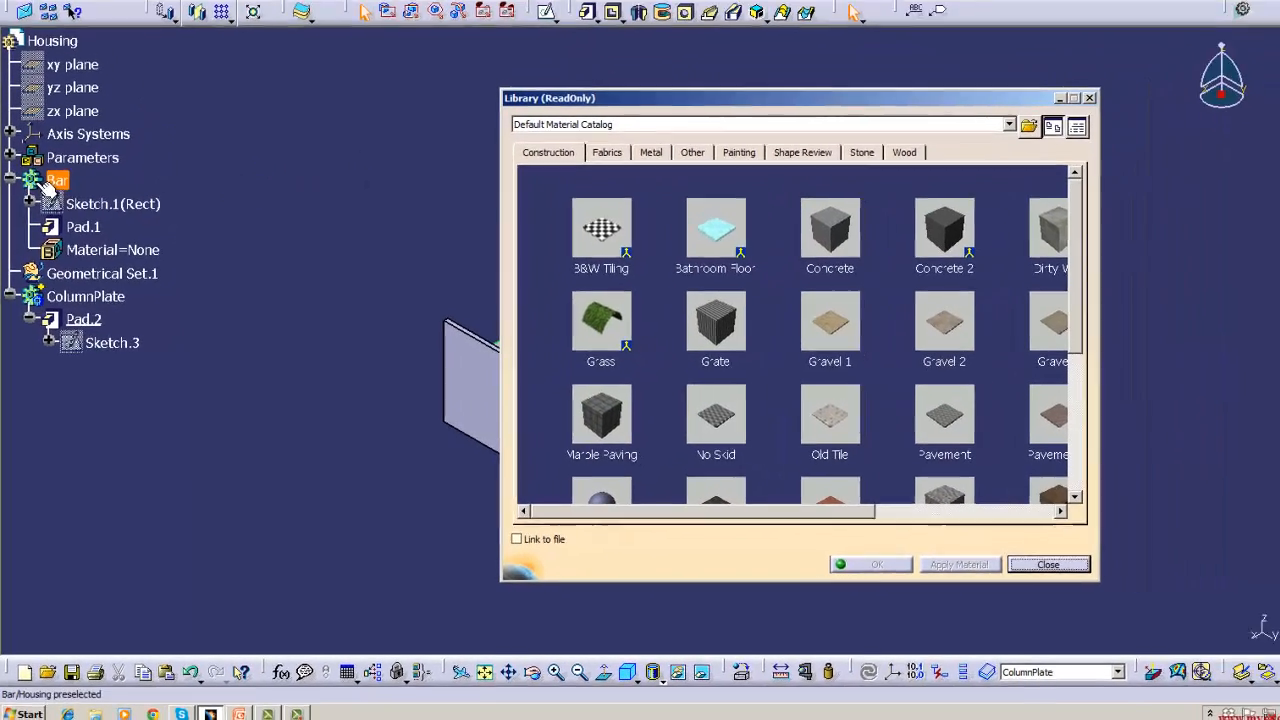
click(47, 187)
click(612, 179)
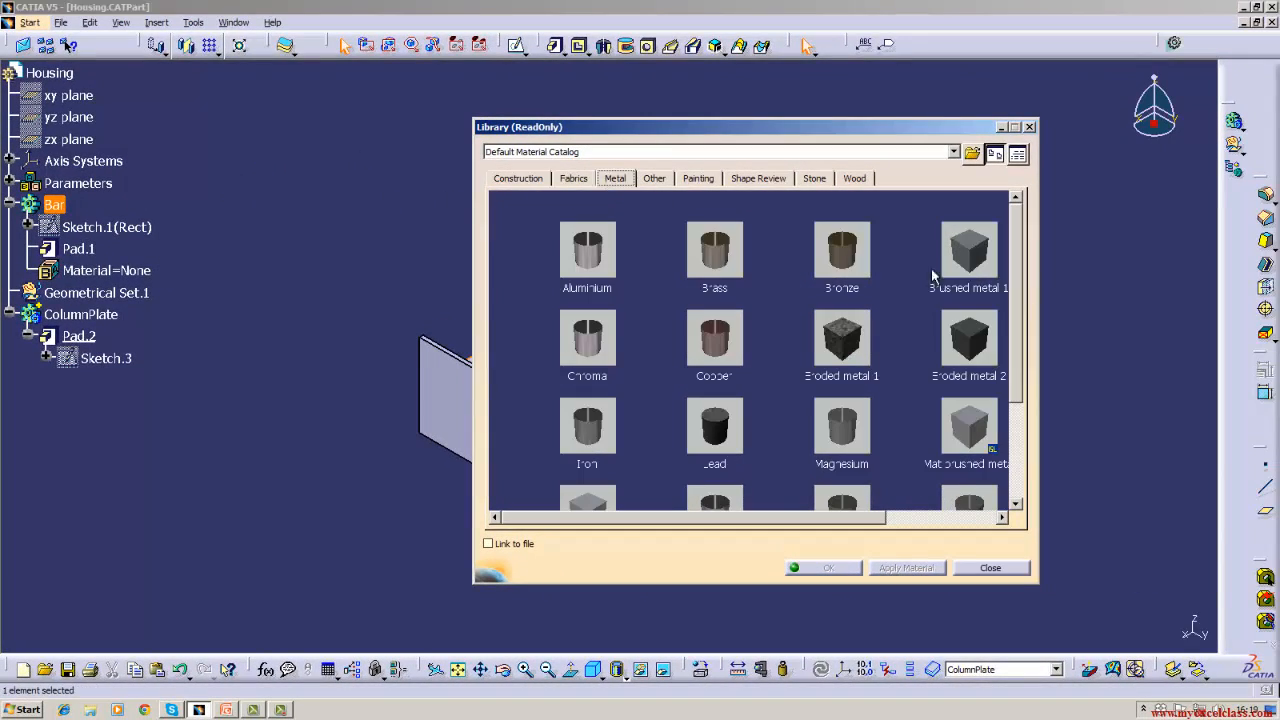
scroll(1024, 290, down, 3)
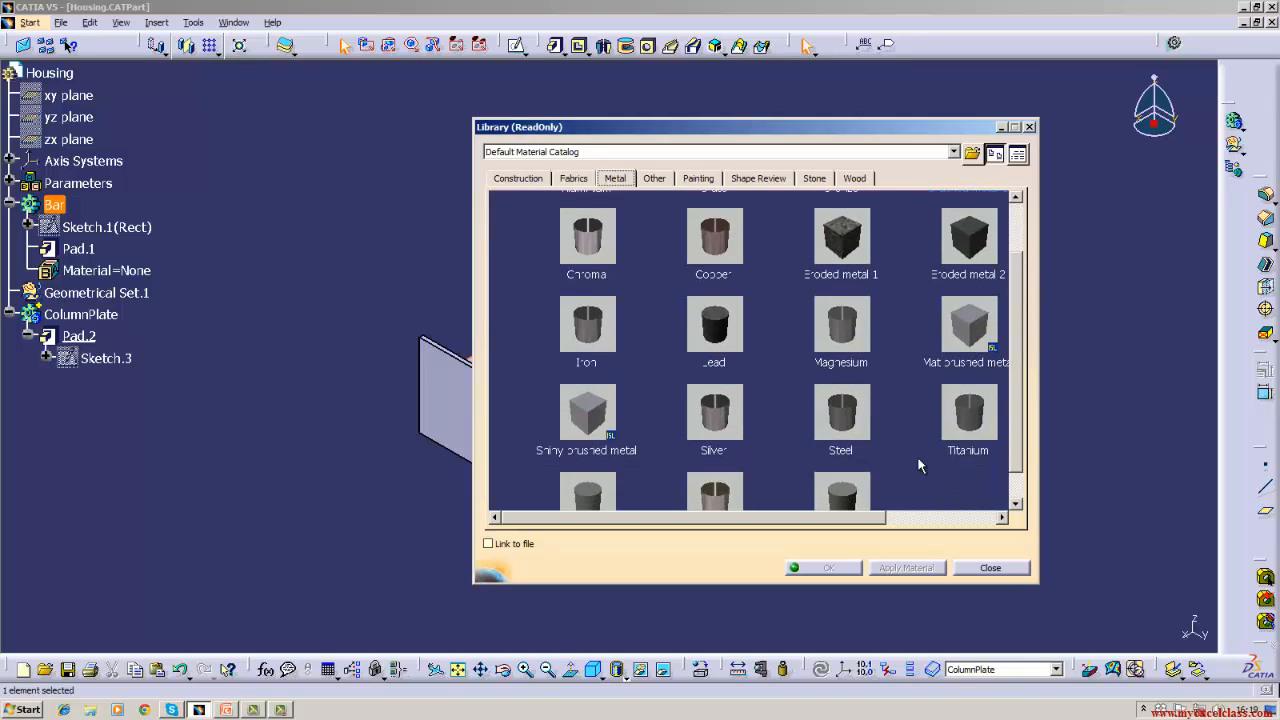
click(825, 437)
click(906, 567)
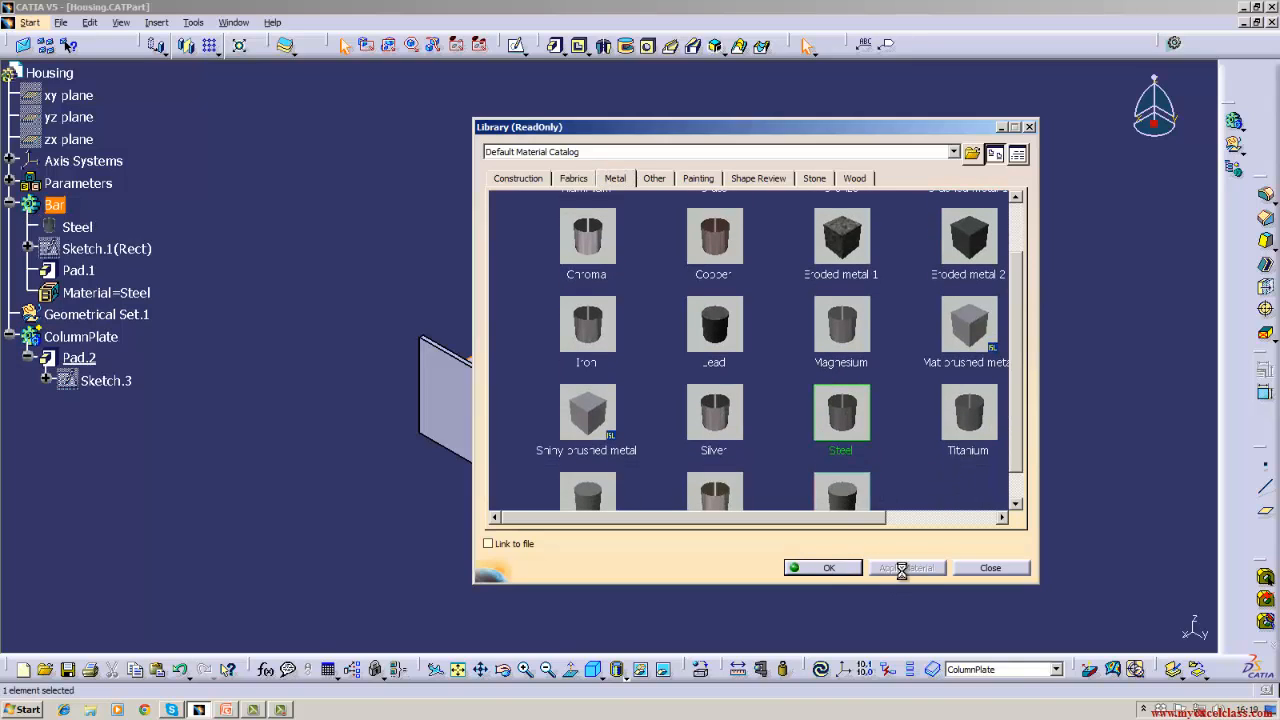
click(824, 568)
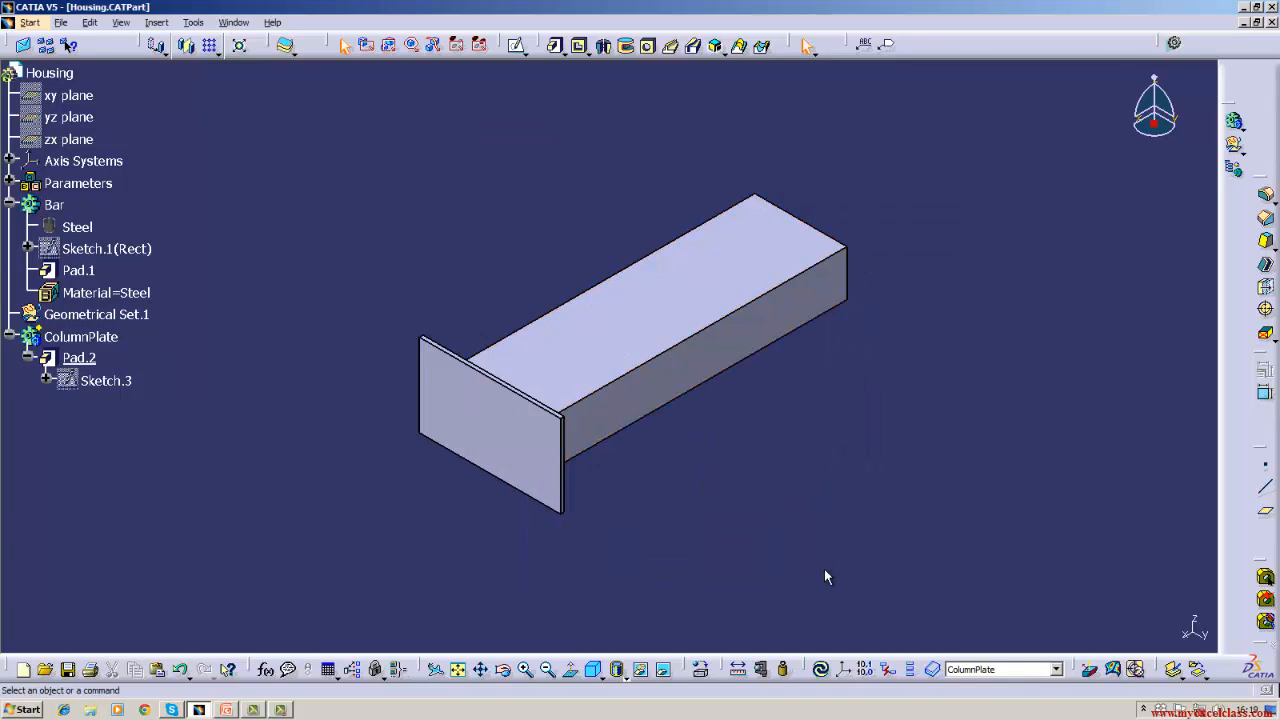
Define ColumnPlate as the work object and apply Aluminium from the Metal materials to it
right_click(74, 341)
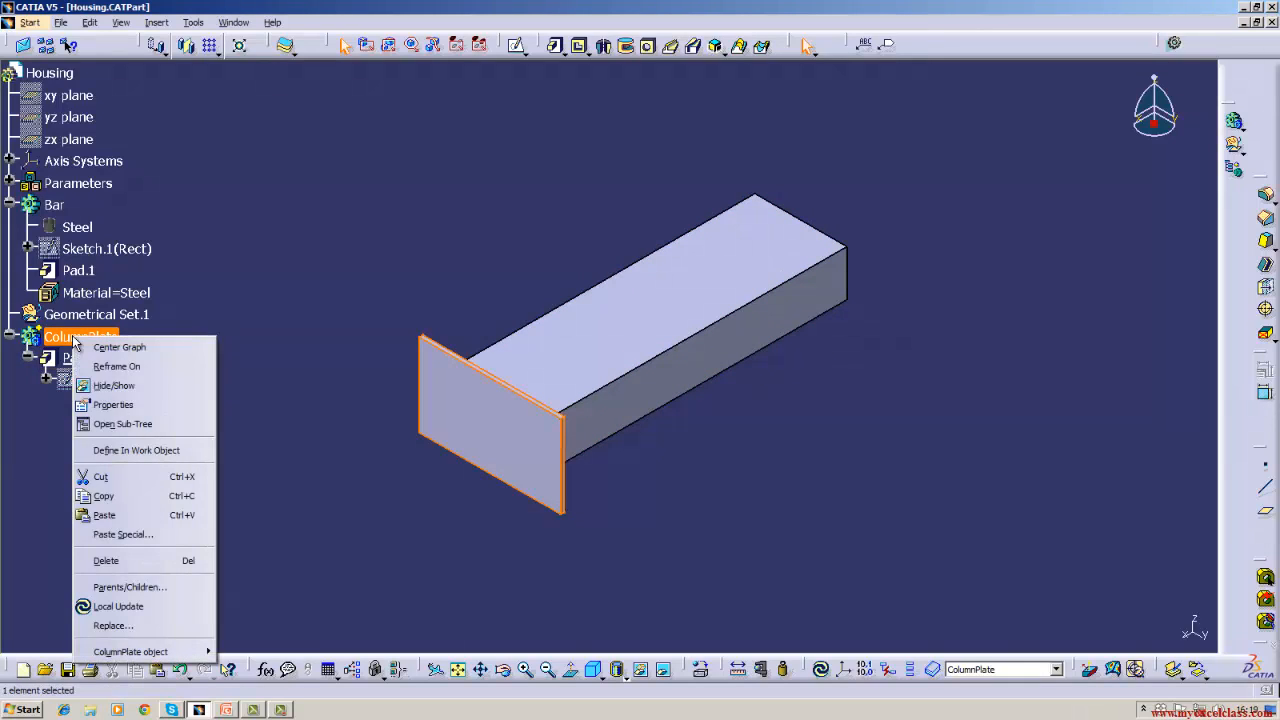
click(96, 452)
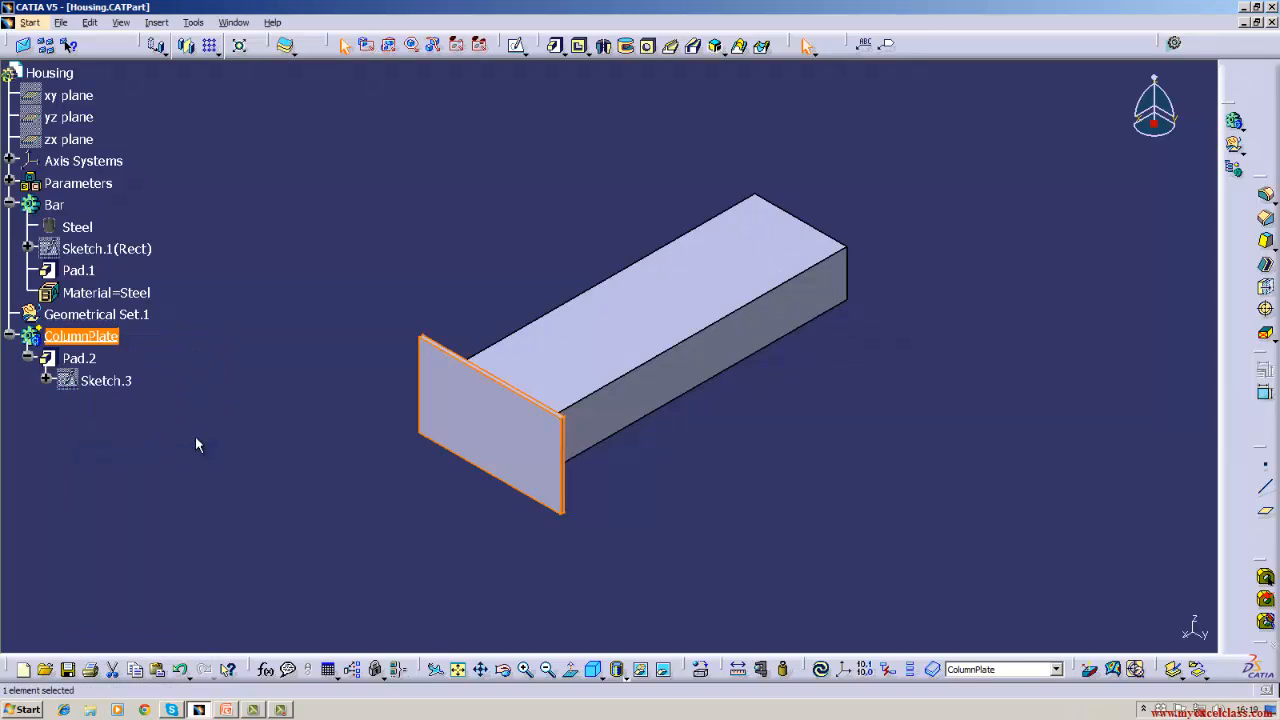
click(117, 342)
click(700, 675)
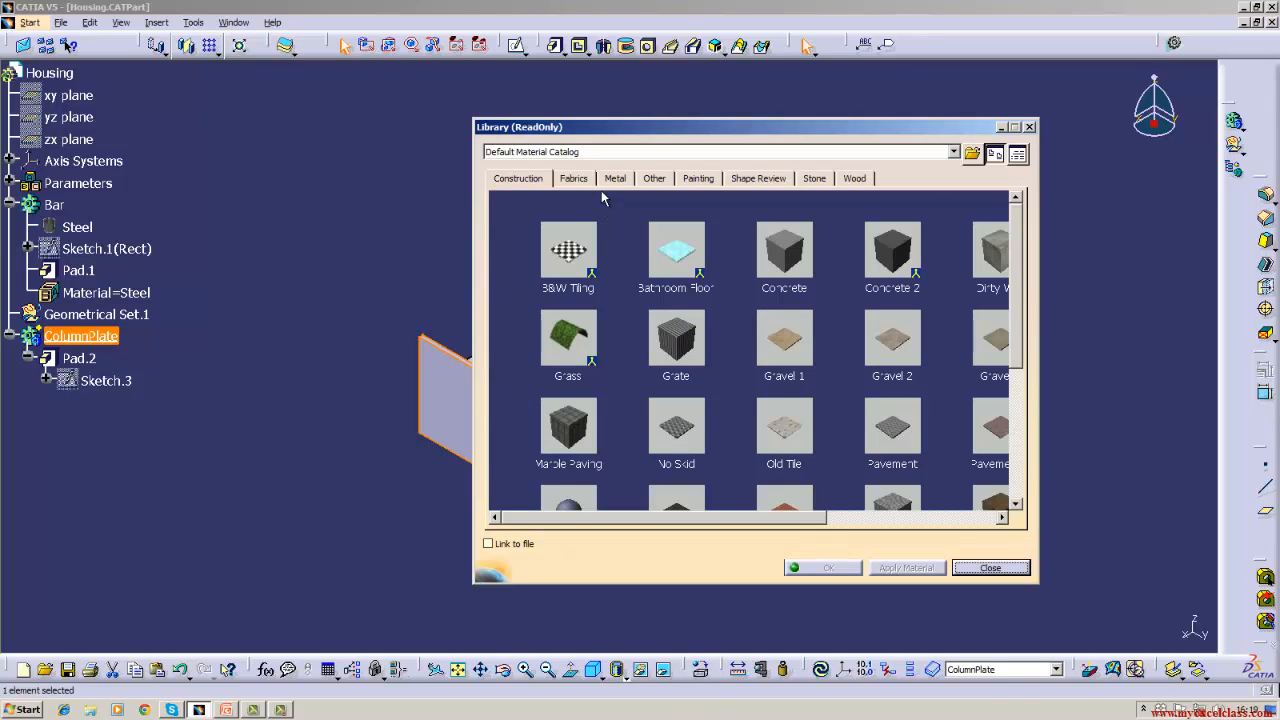
click(613, 180)
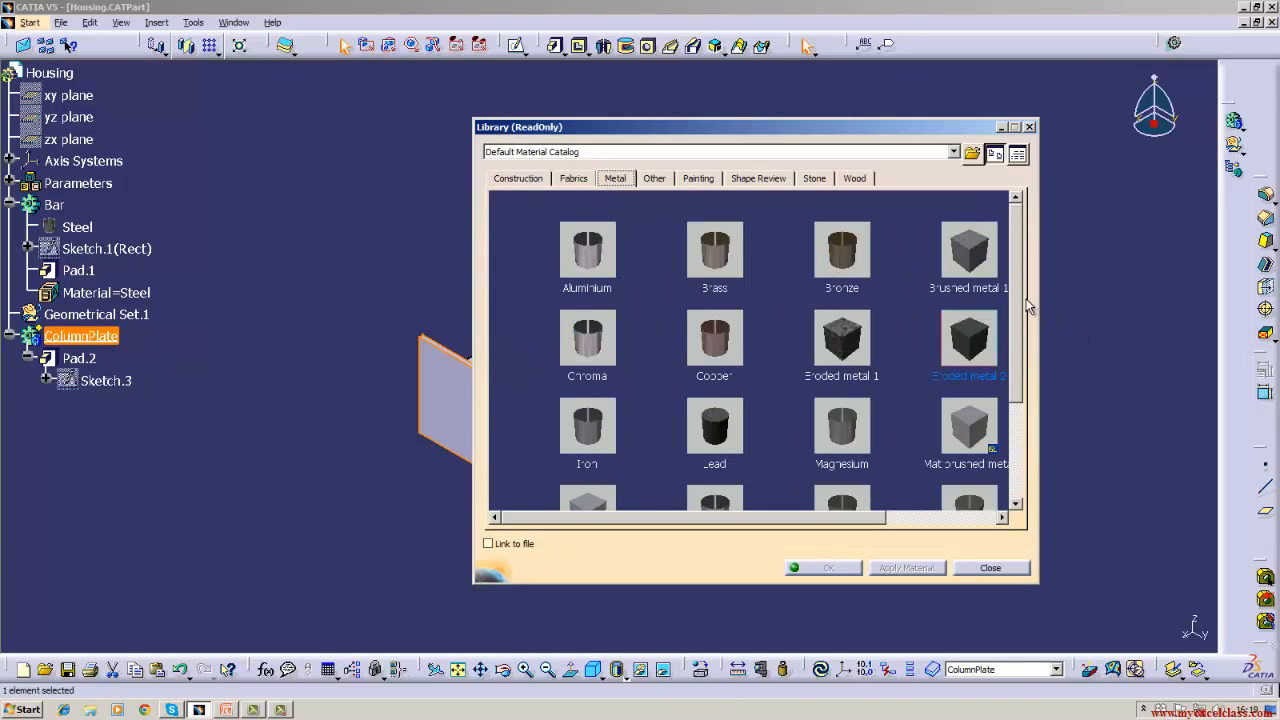
mouse_move(1013, 331)
mouse_down()
mouse_move(1017, 374)
mouse_move(1017, 324)
mouse_up()
click(578, 224)
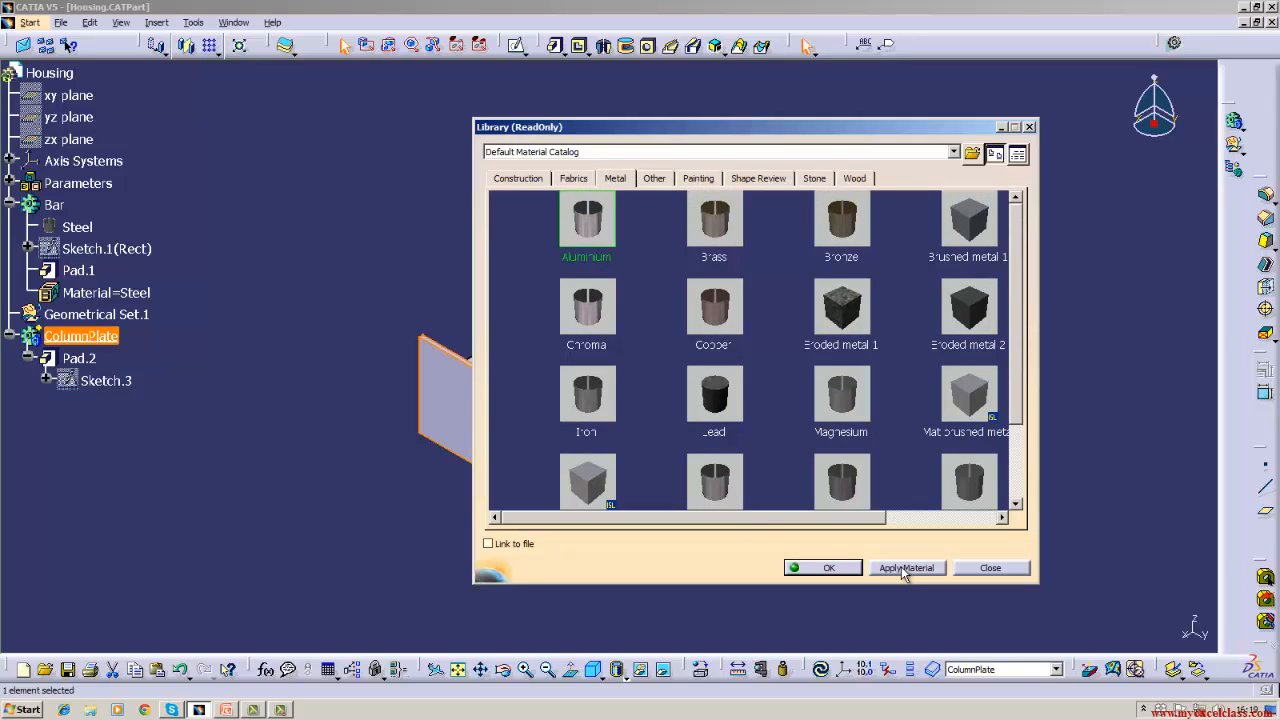
click(904, 568)
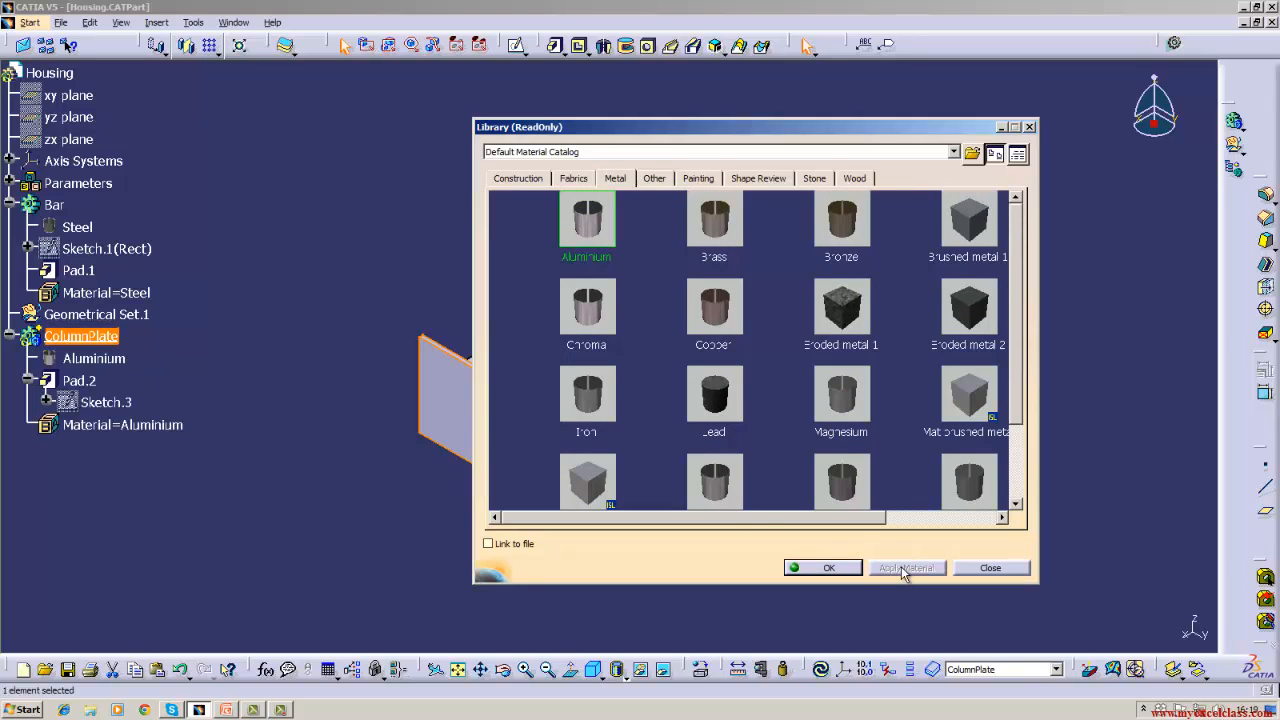
click(806, 570)
click(465, 571)
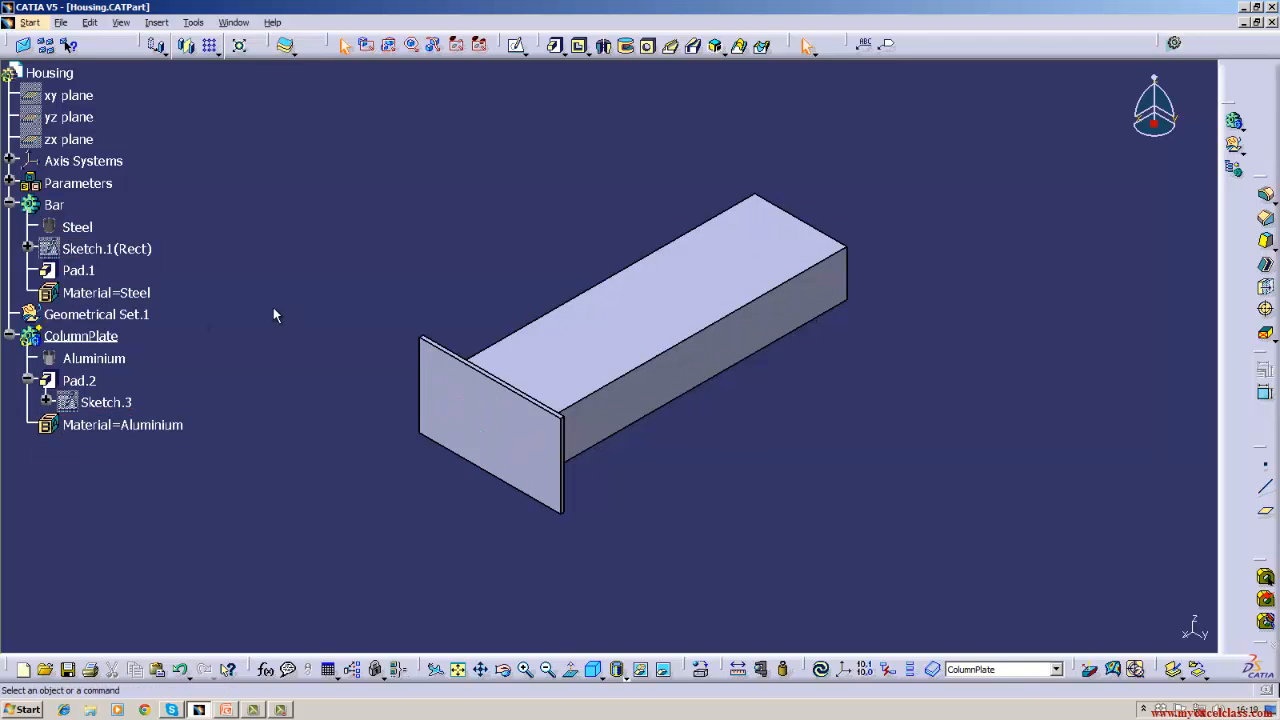
Check the mass properties of the whole Housing part
right_click(66, 78)
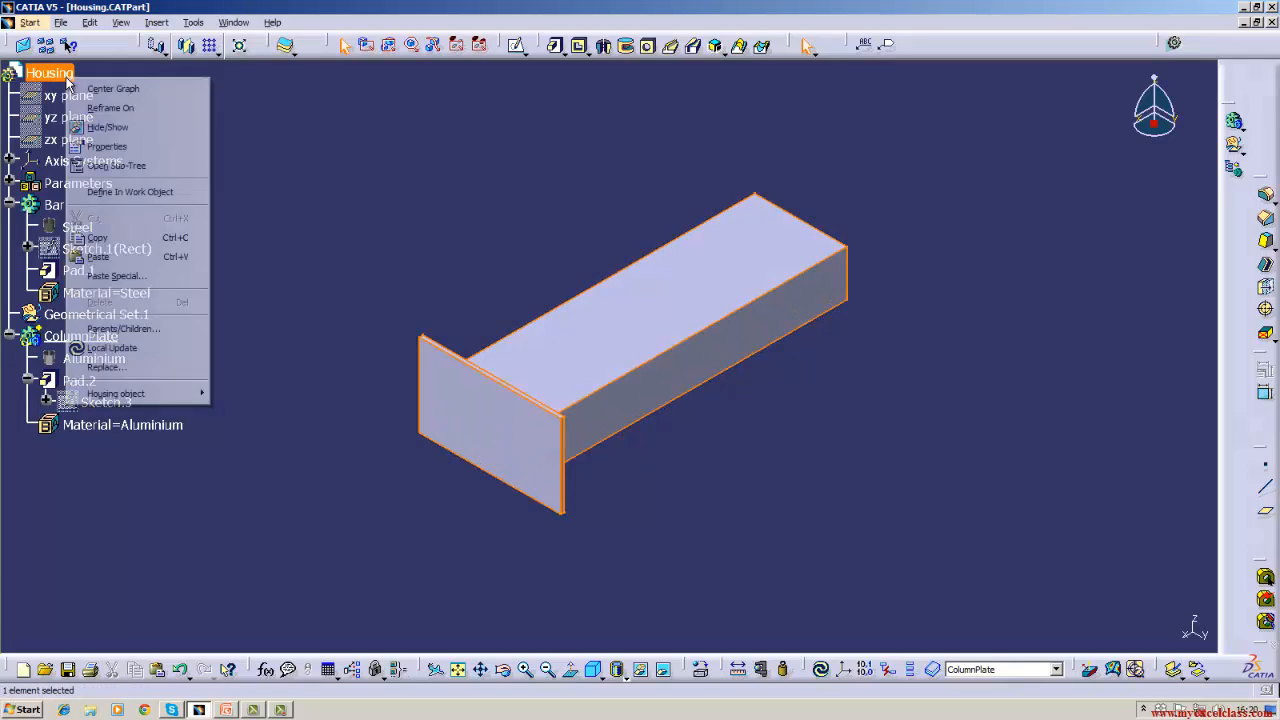
click(95, 146)
click(933, 257)
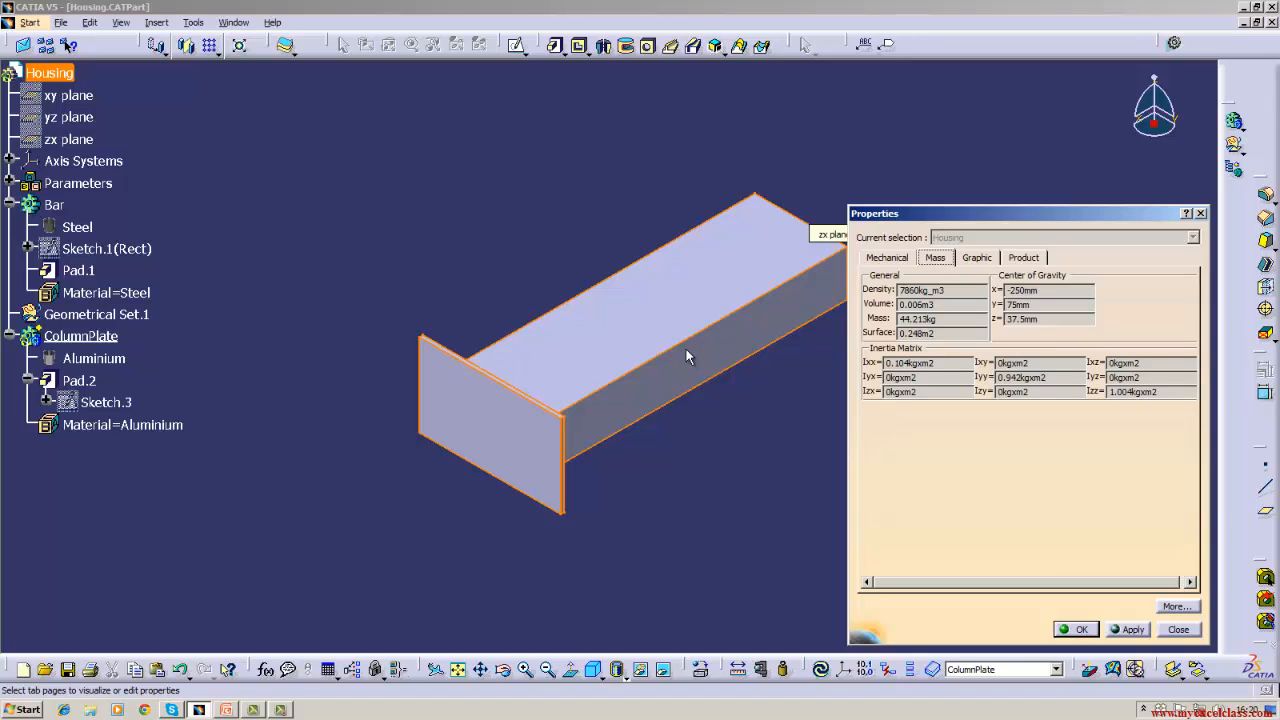
click(1074, 629)
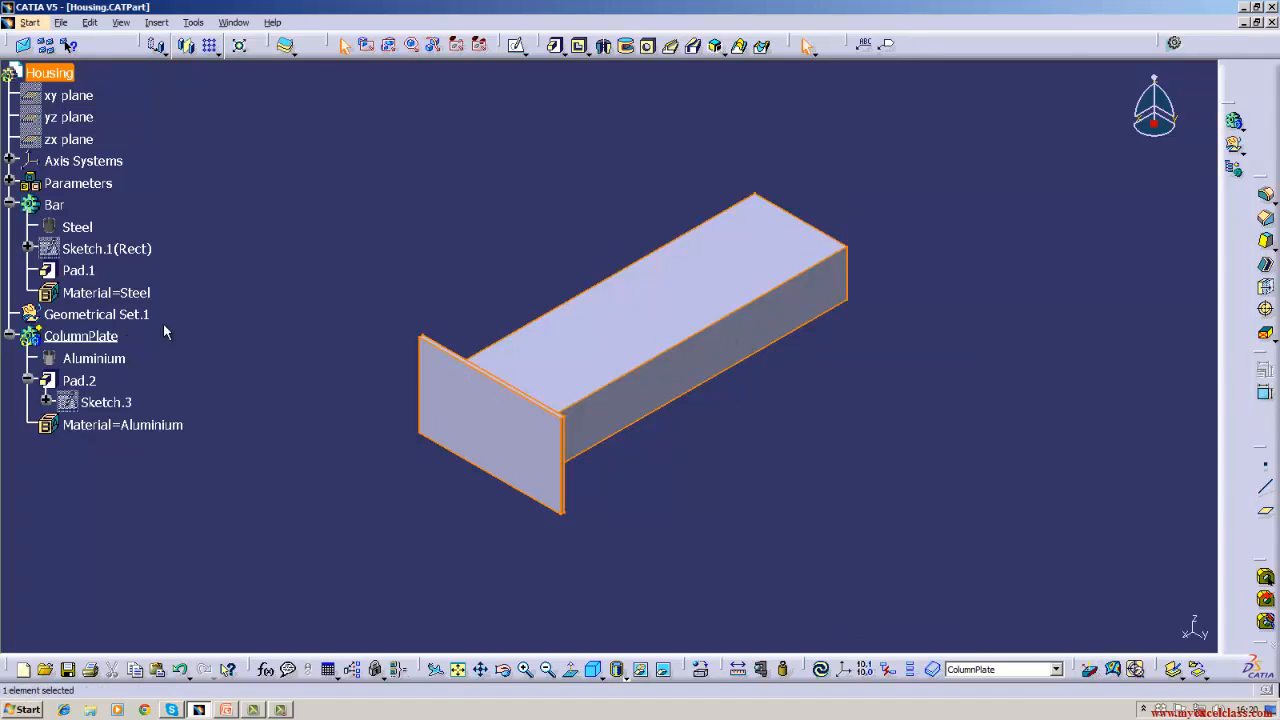
Inspect the feature properties of the ColumnPlate body
right_click(86, 338)
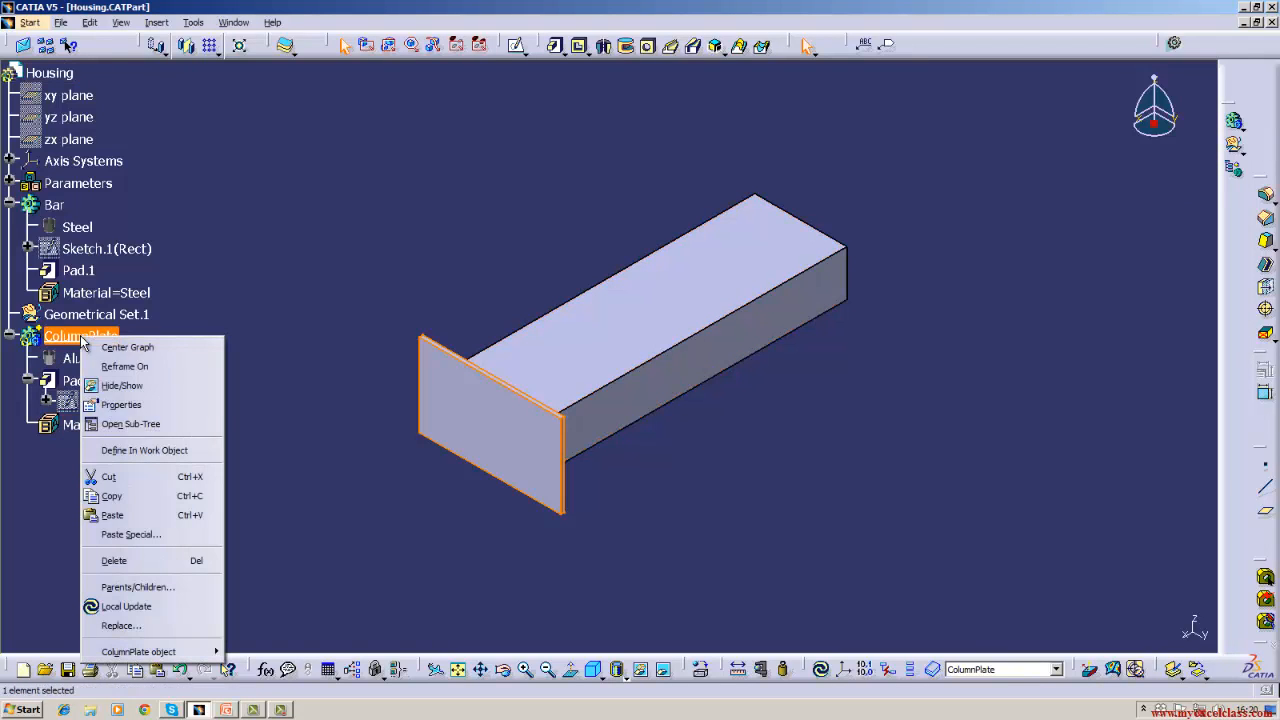
click(118, 405)
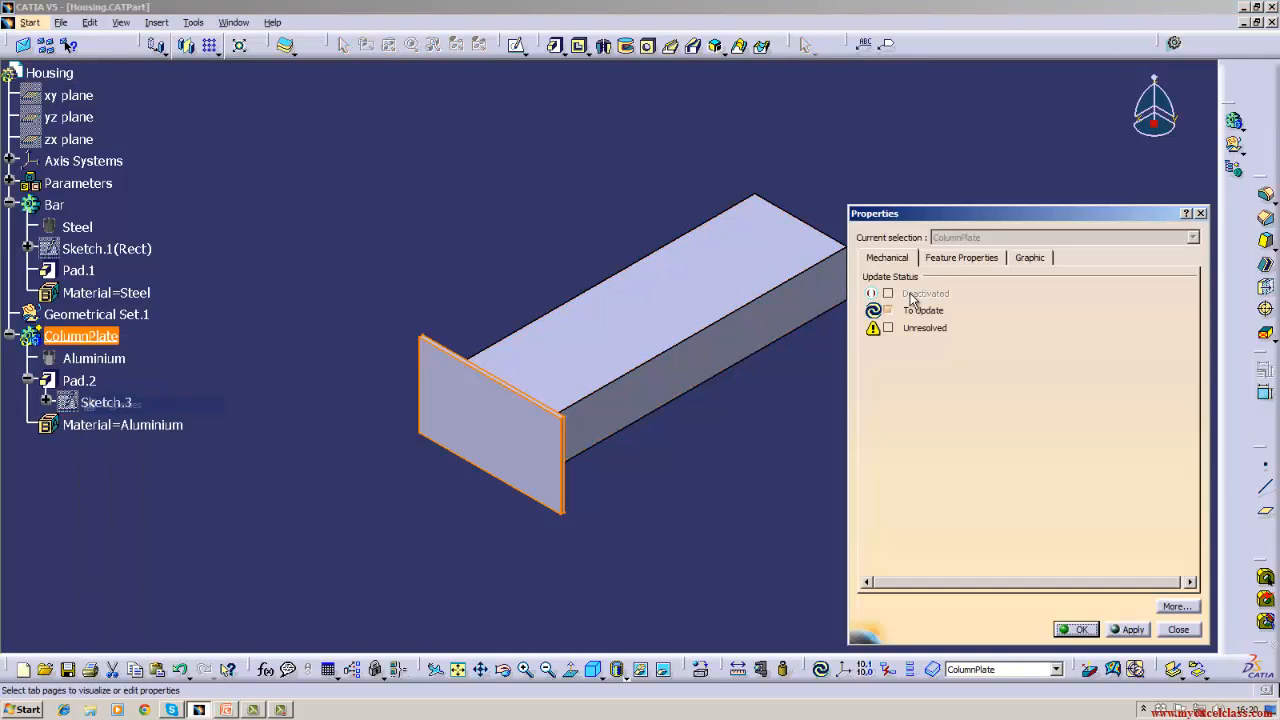
click(964, 259)
click(1177, 630)
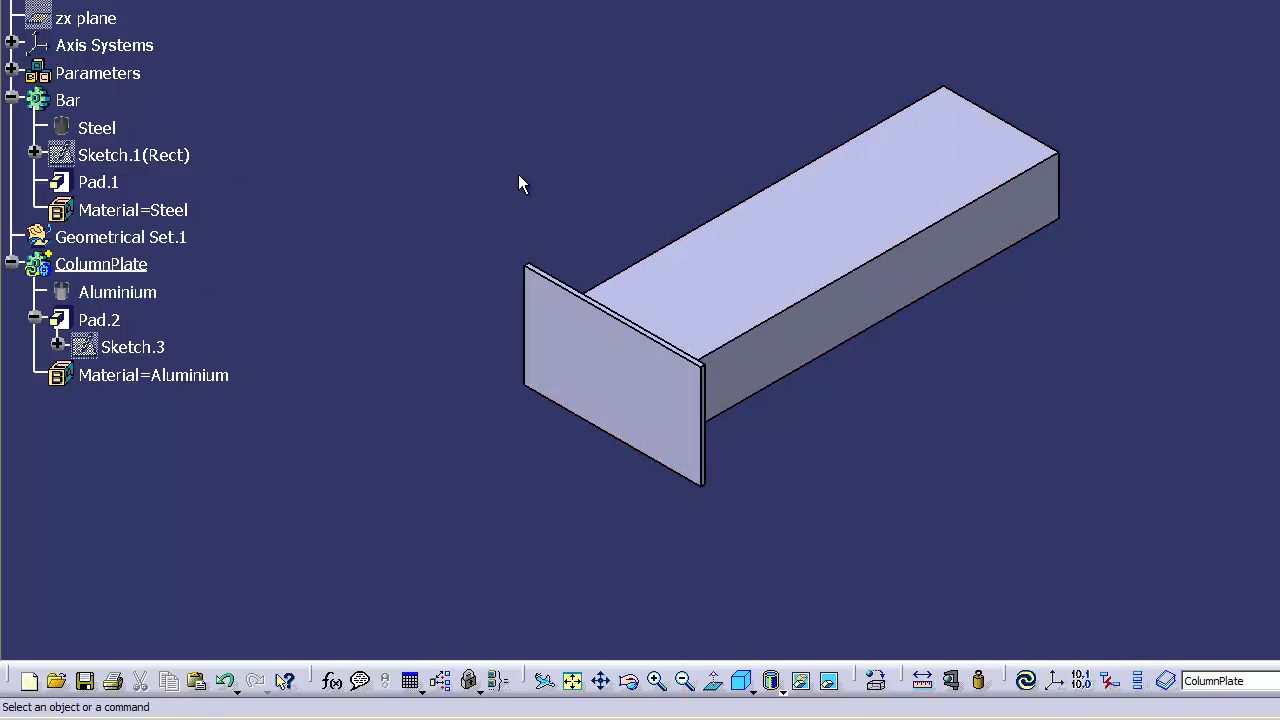
Try to delete the Material=Aluminium parameter under ColumnPlate
click(13, 264)
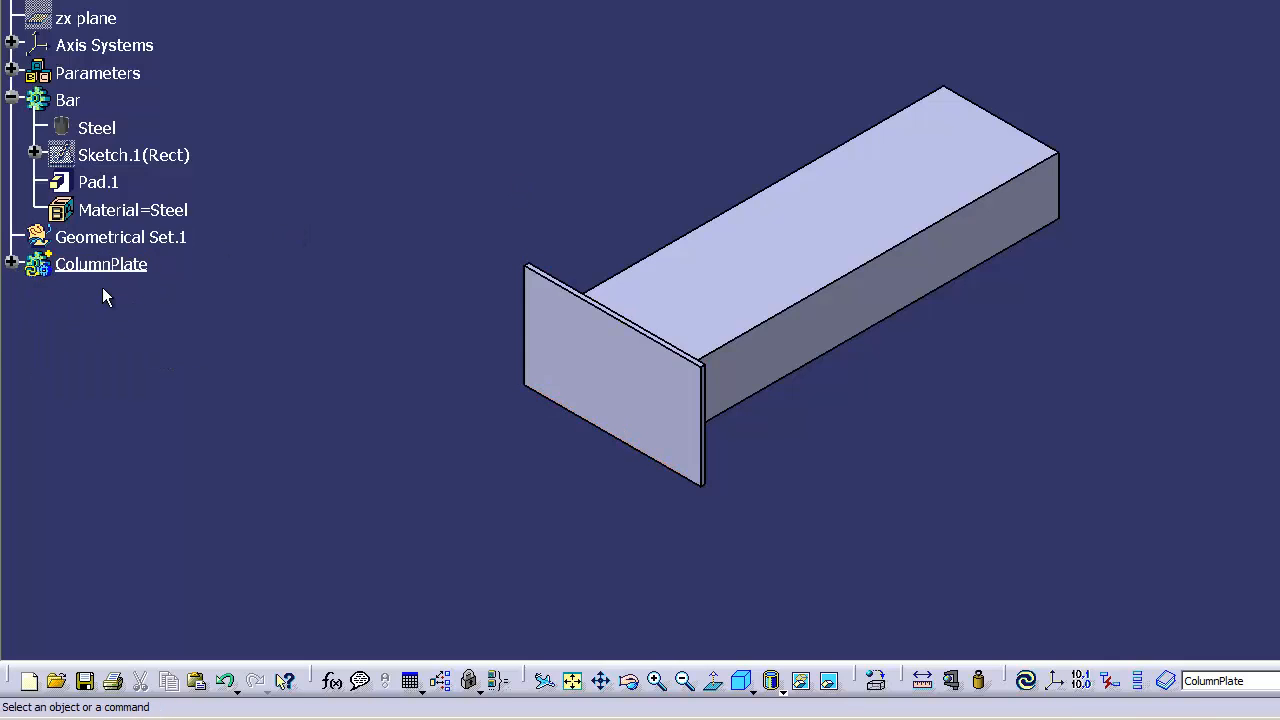
click(12, 264)
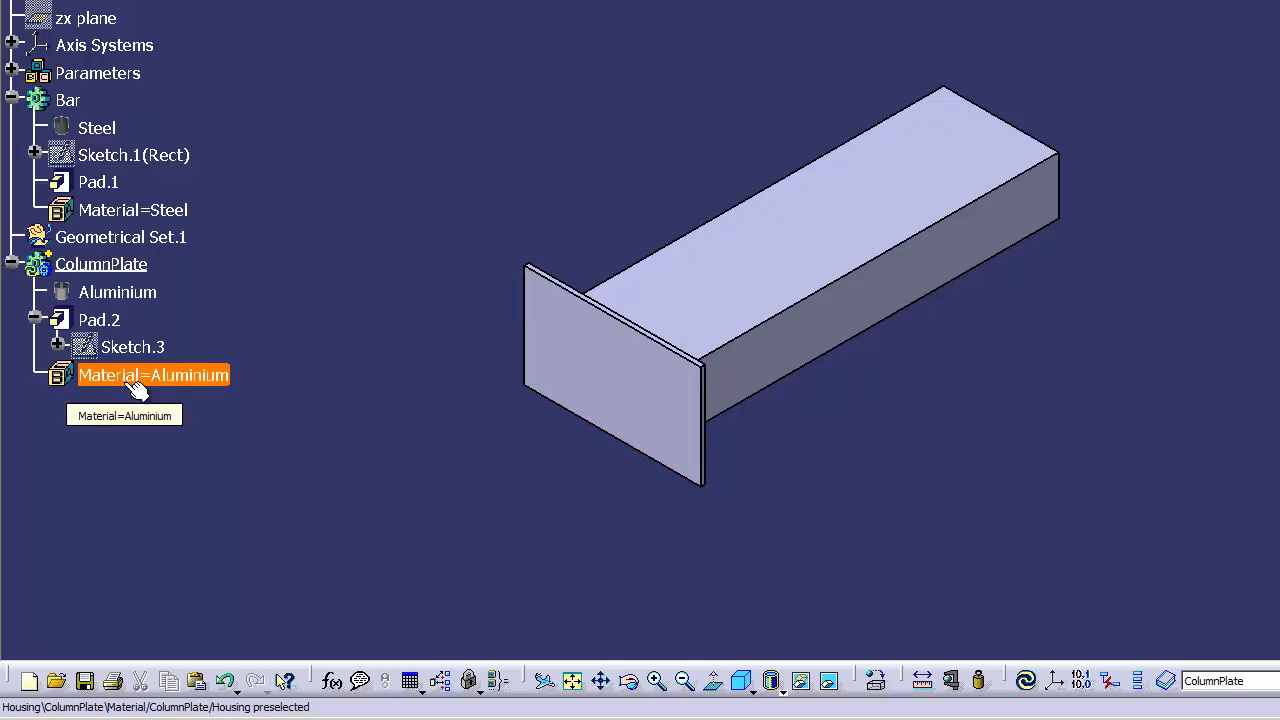
right_click(124, 383)
click(166, 253)
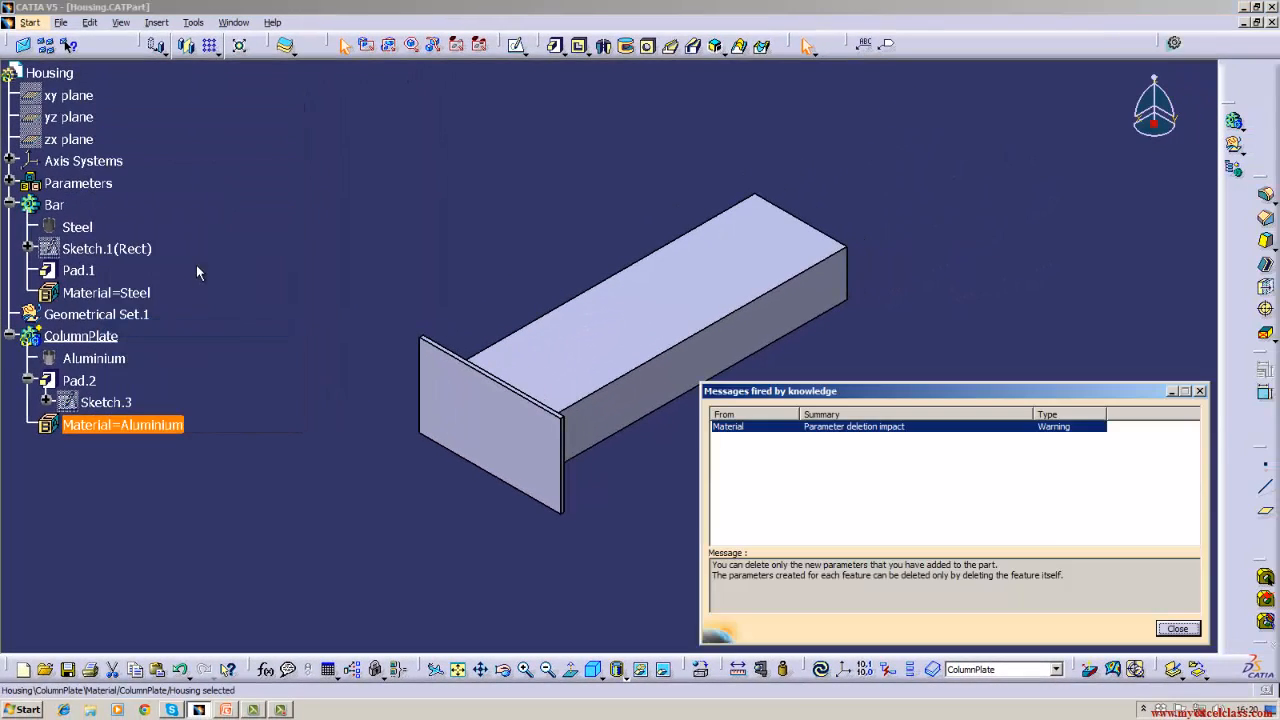
click(1170, 630)
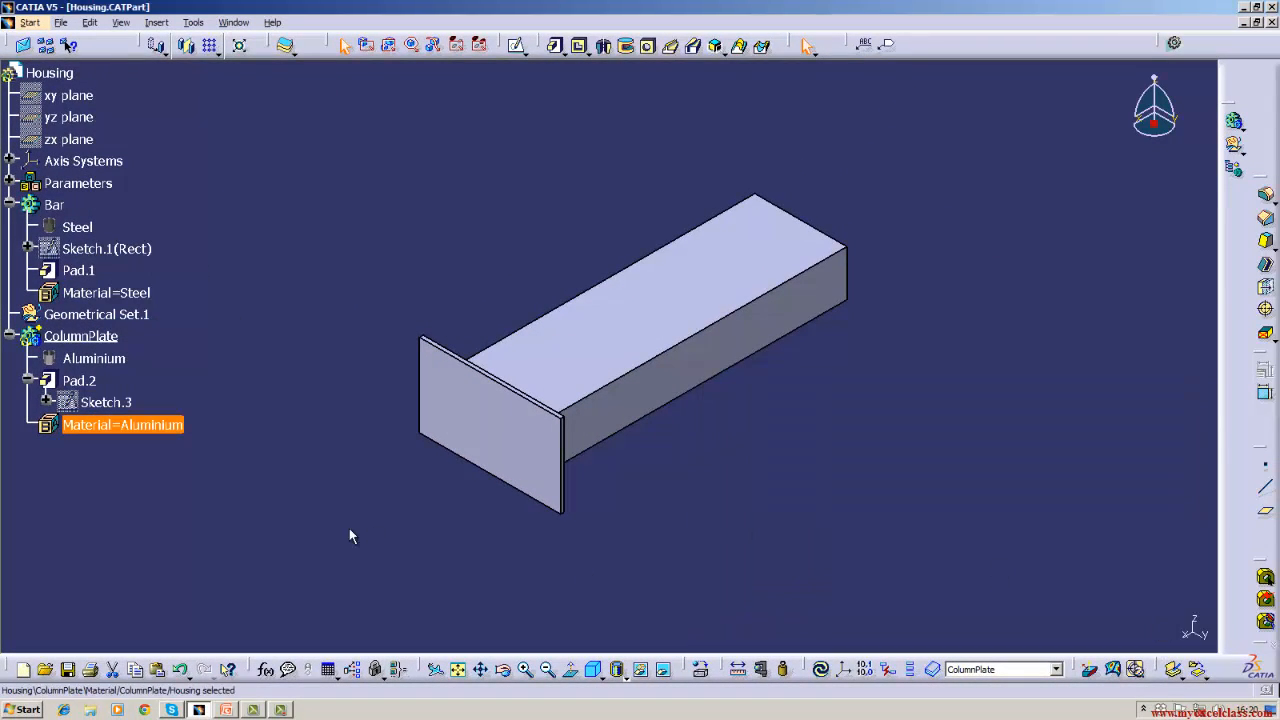
Delete the Aluminium material from the ColumnPlate body and the Steel material from the Bar body
right_click(84, 429)
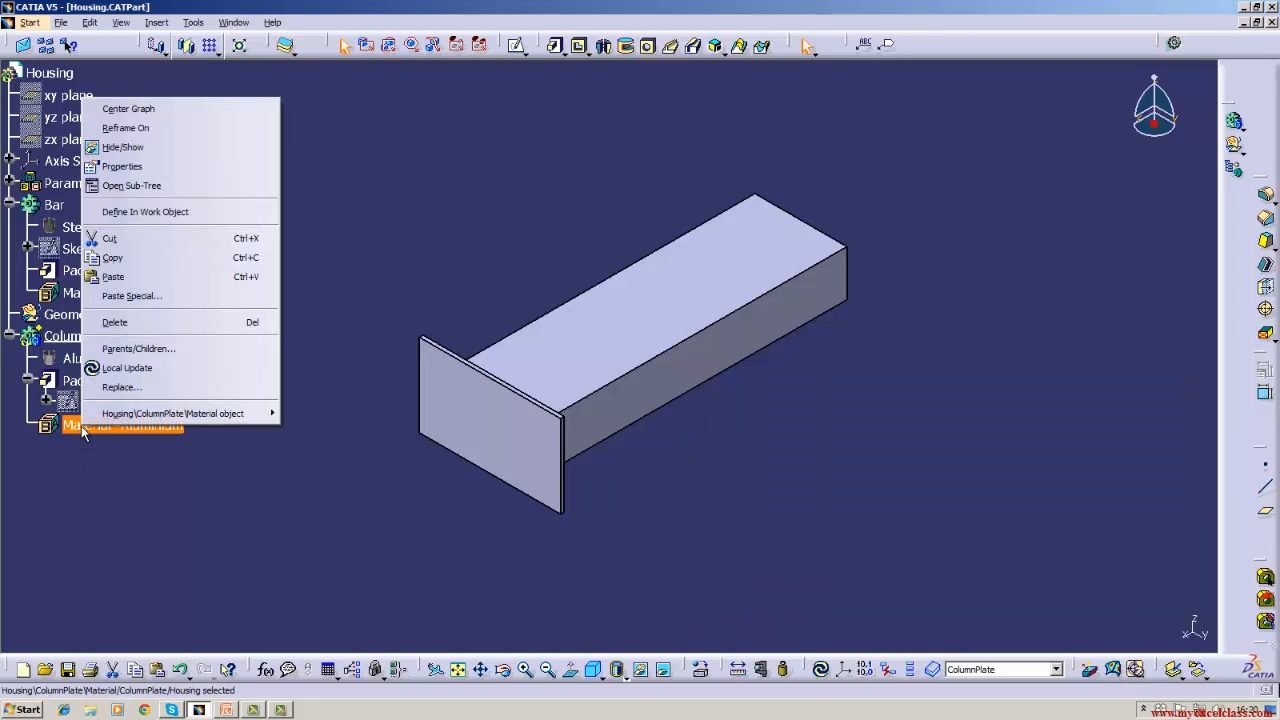
click(84, 517)
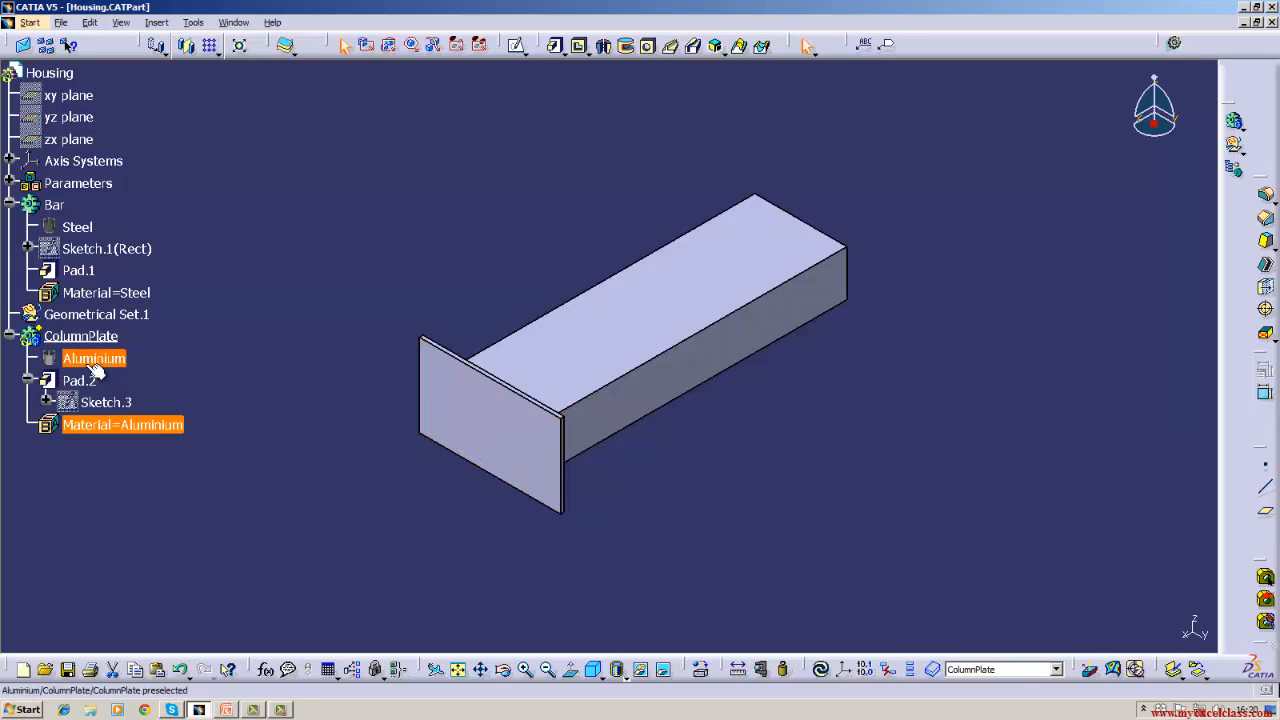
click(86, 359)
right_click(86, 362)
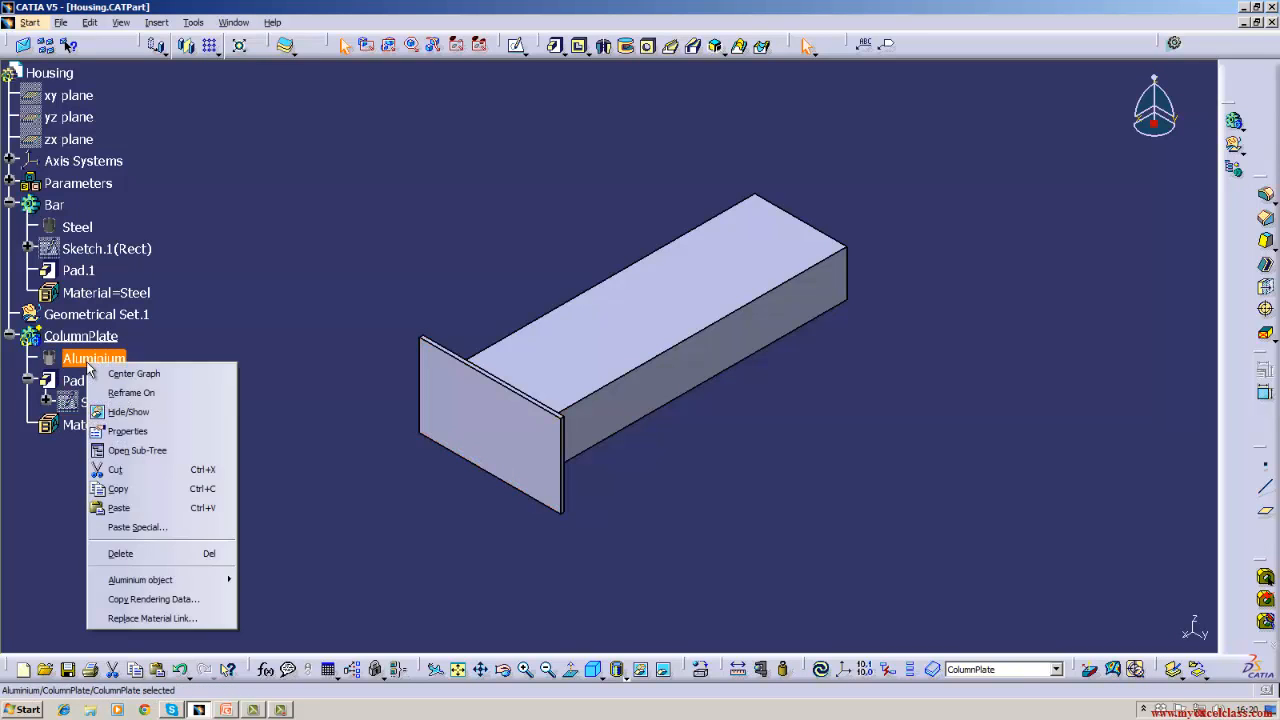
click(114, 553)
click(78, 228)
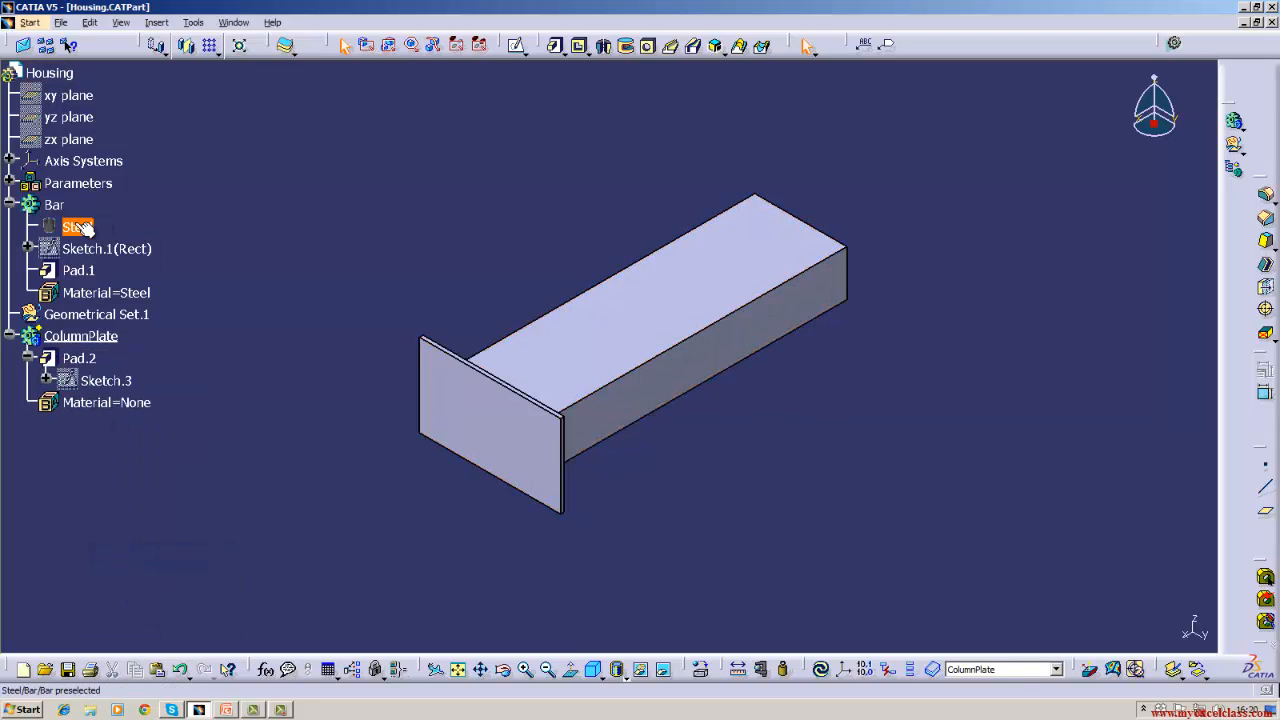
right_click(78, 228)
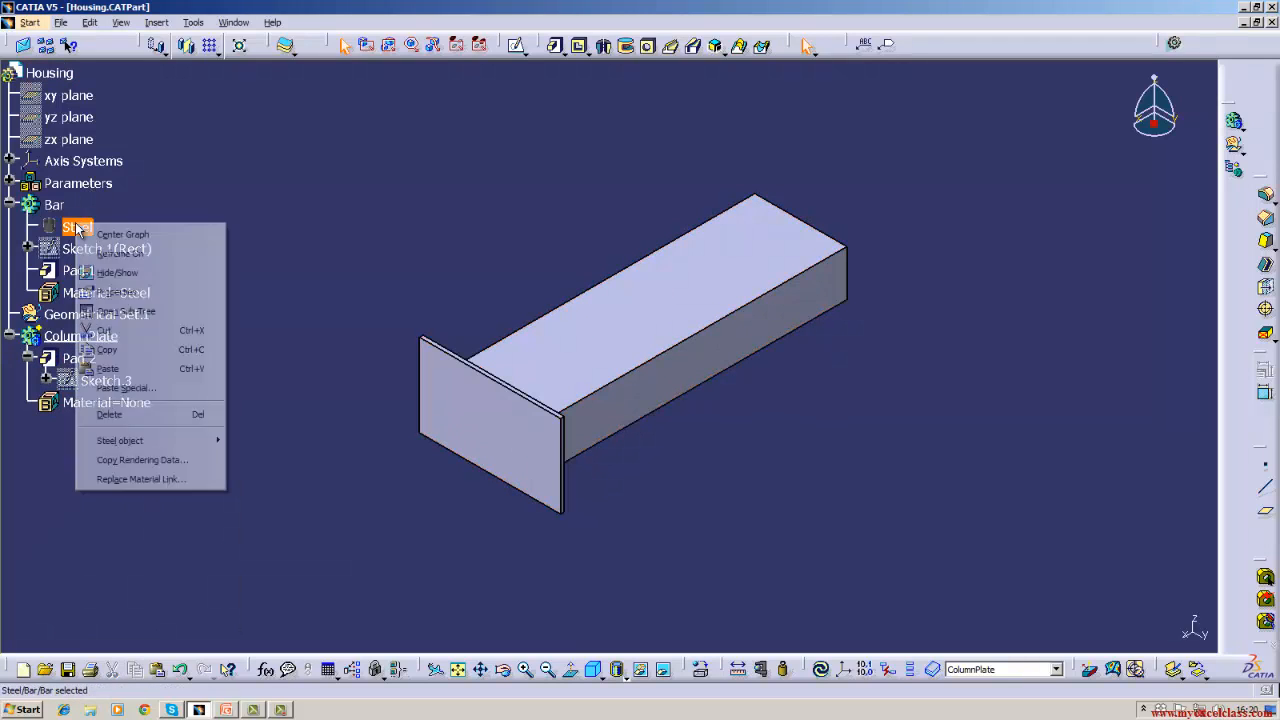
click(108, 414)
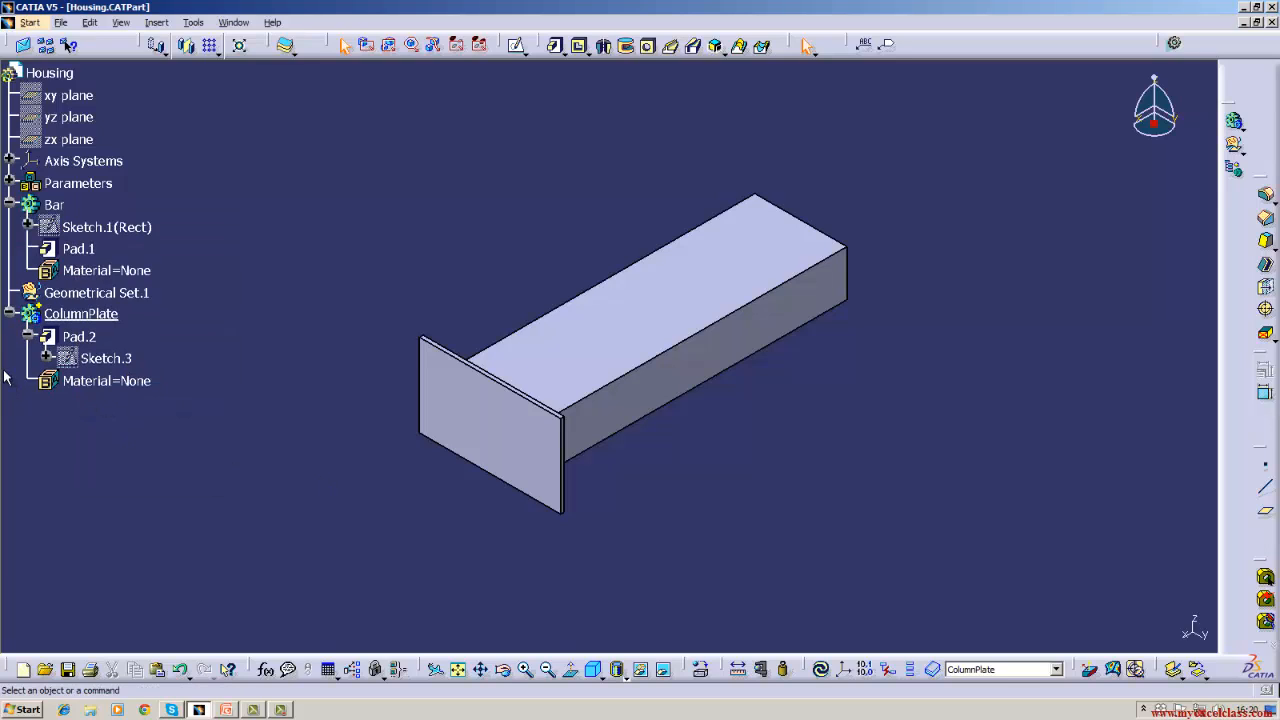
Sketch a small circle on the yz plane near the middle of the column plate and finish the sketch
click(9, 315)
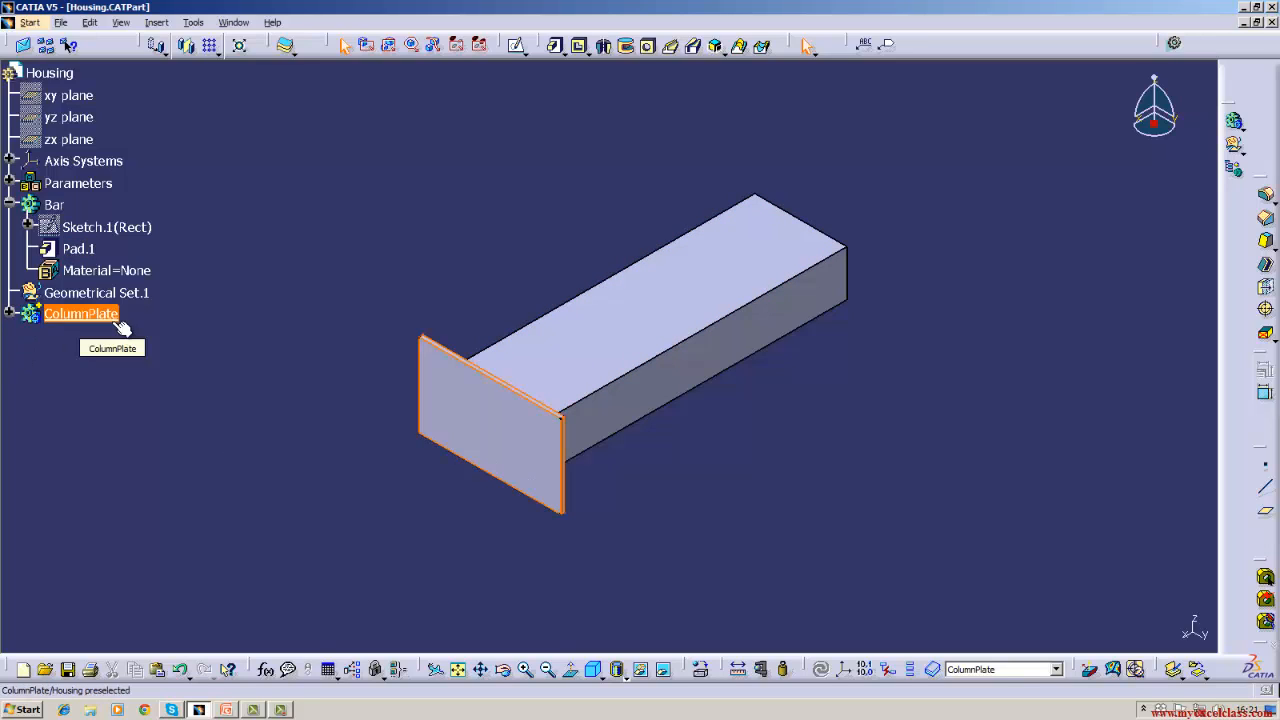
click(68, 117)
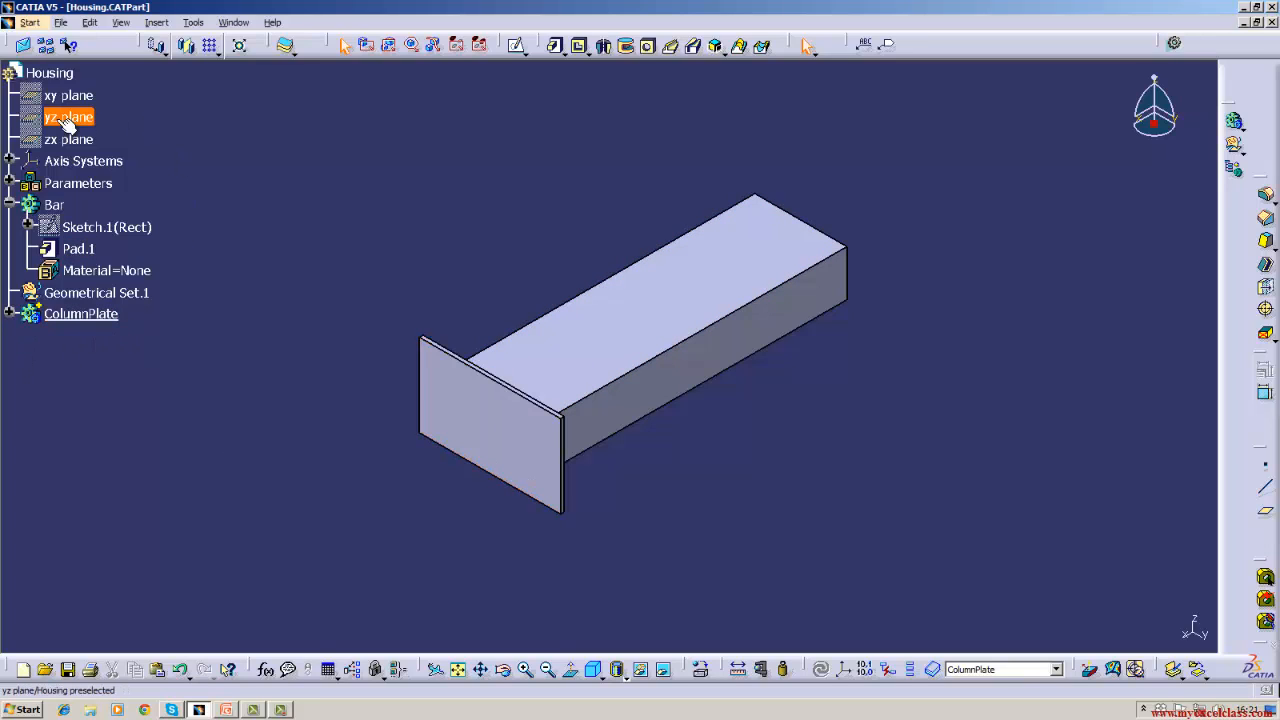
click(519, 50)
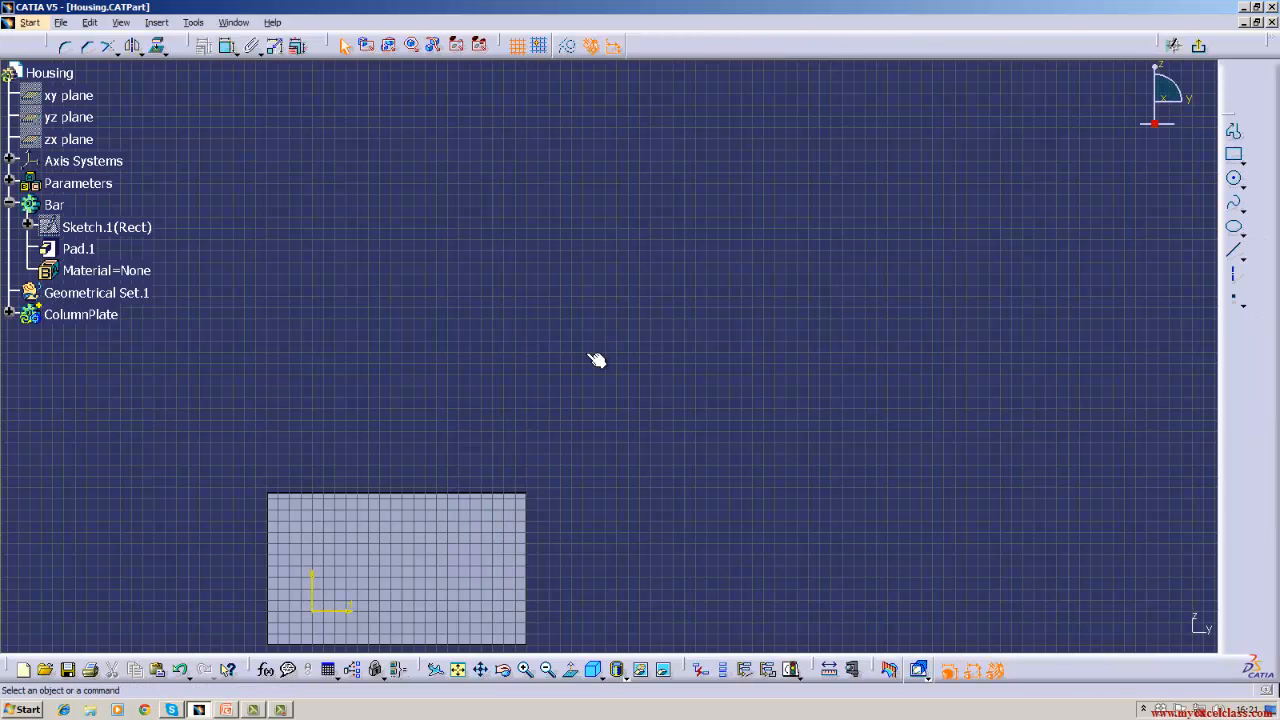
click(1234, 178)
click(389, 568)
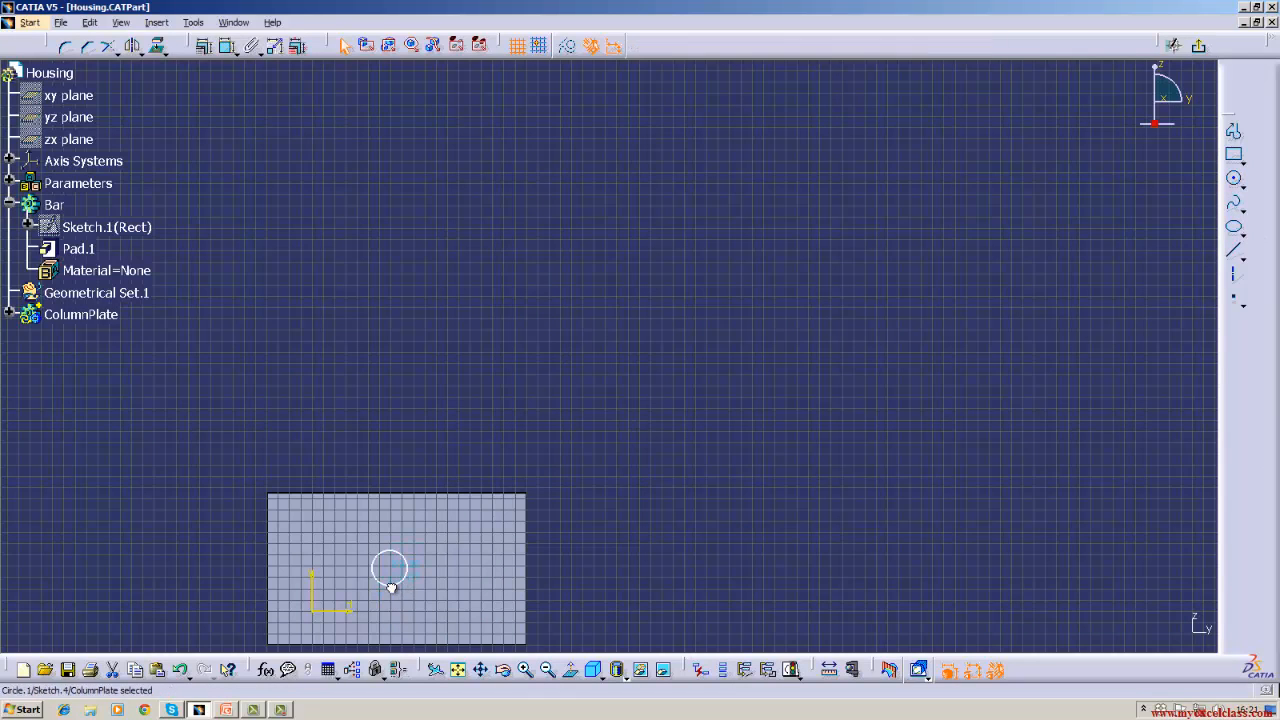
click(403, 579)
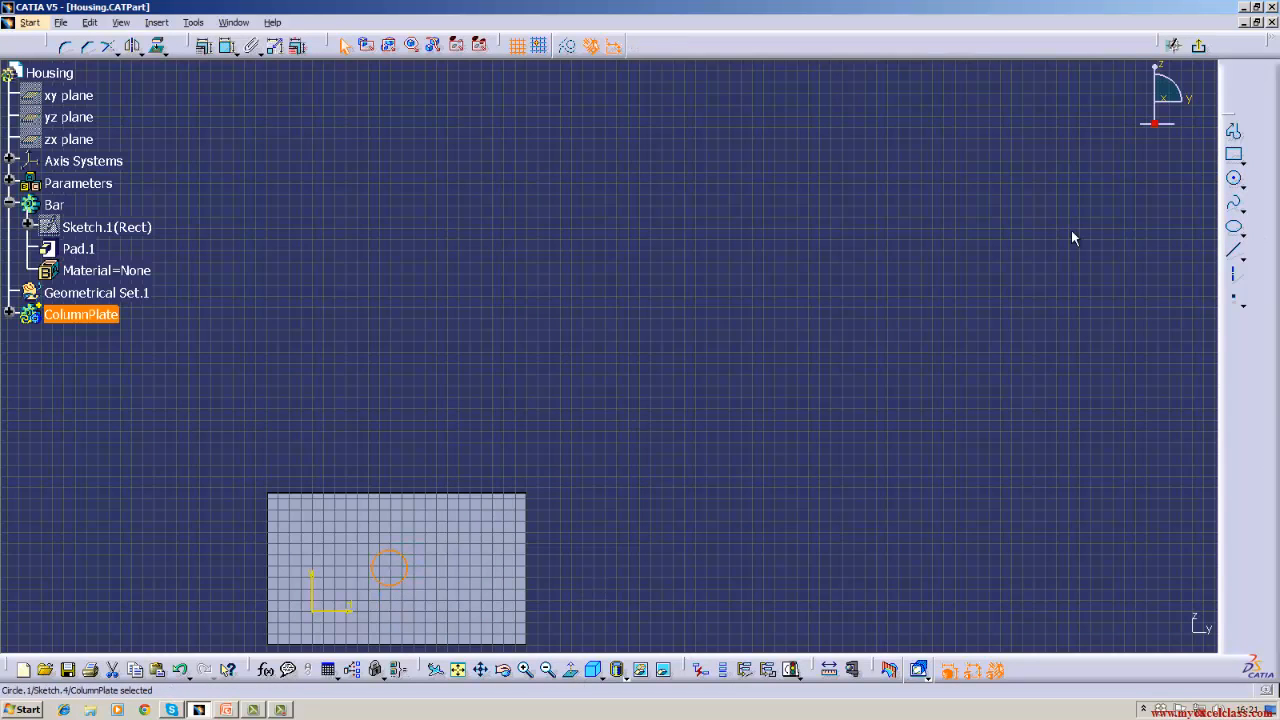
click(1199, 52)
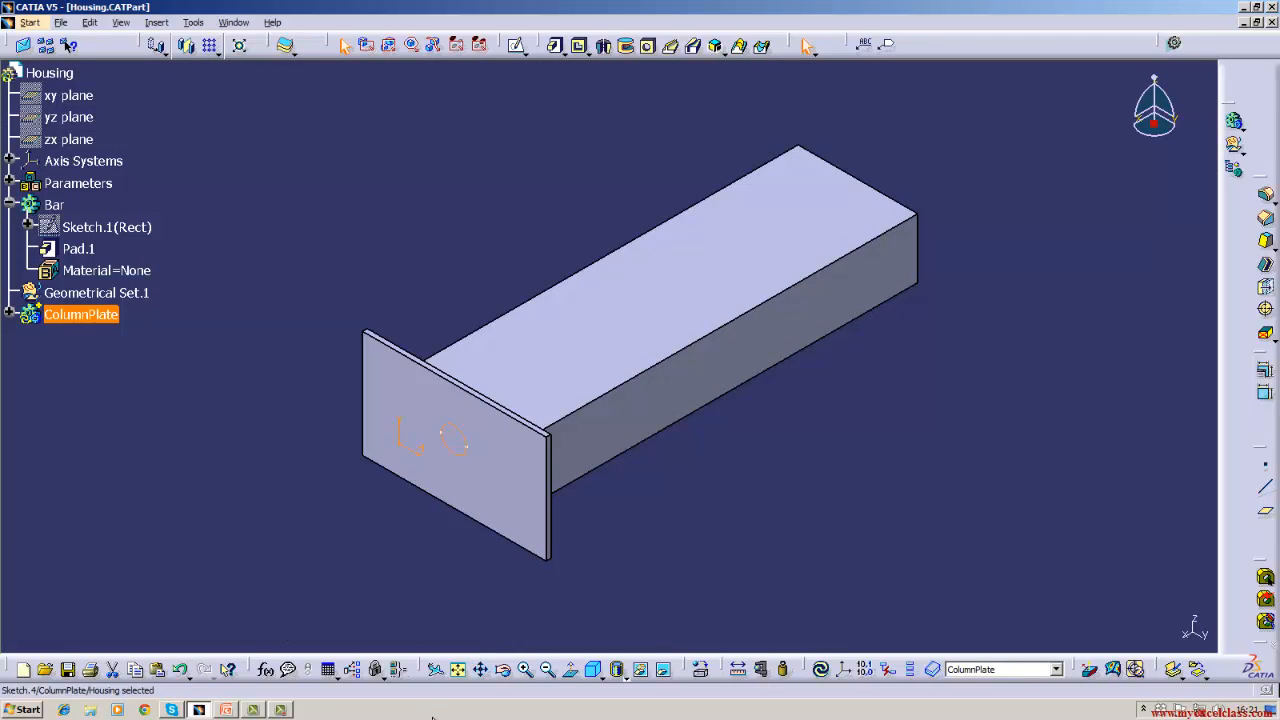
Cut a pocket in the ColumnPlate body from the circle sketch and dismiss the warning
click(581, 47)
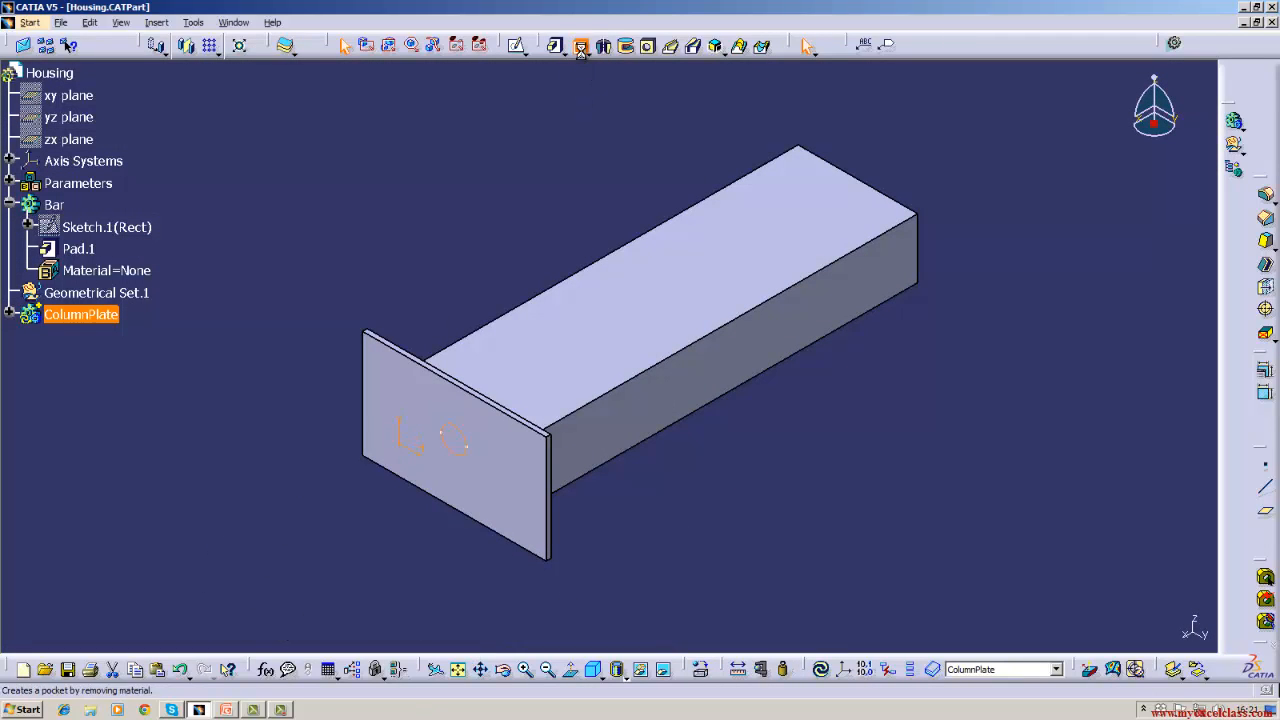
click(973, 424)
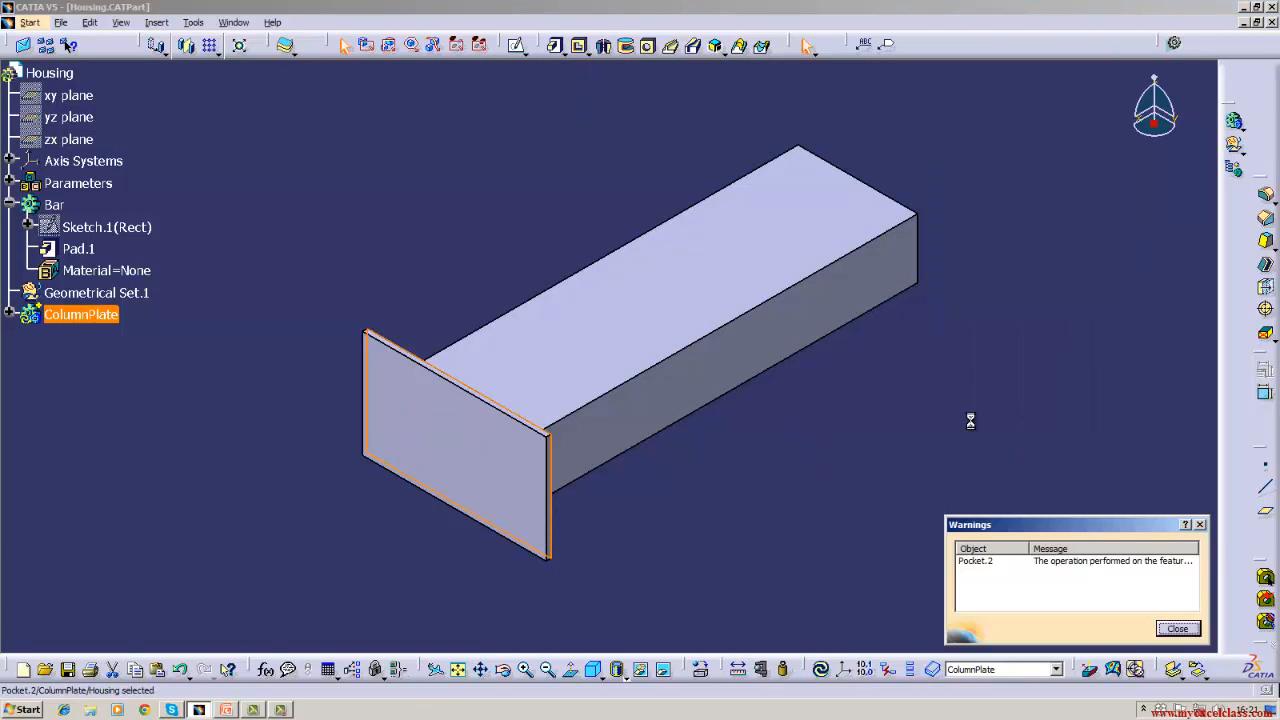
click(1178, 630)
click(903, 600)
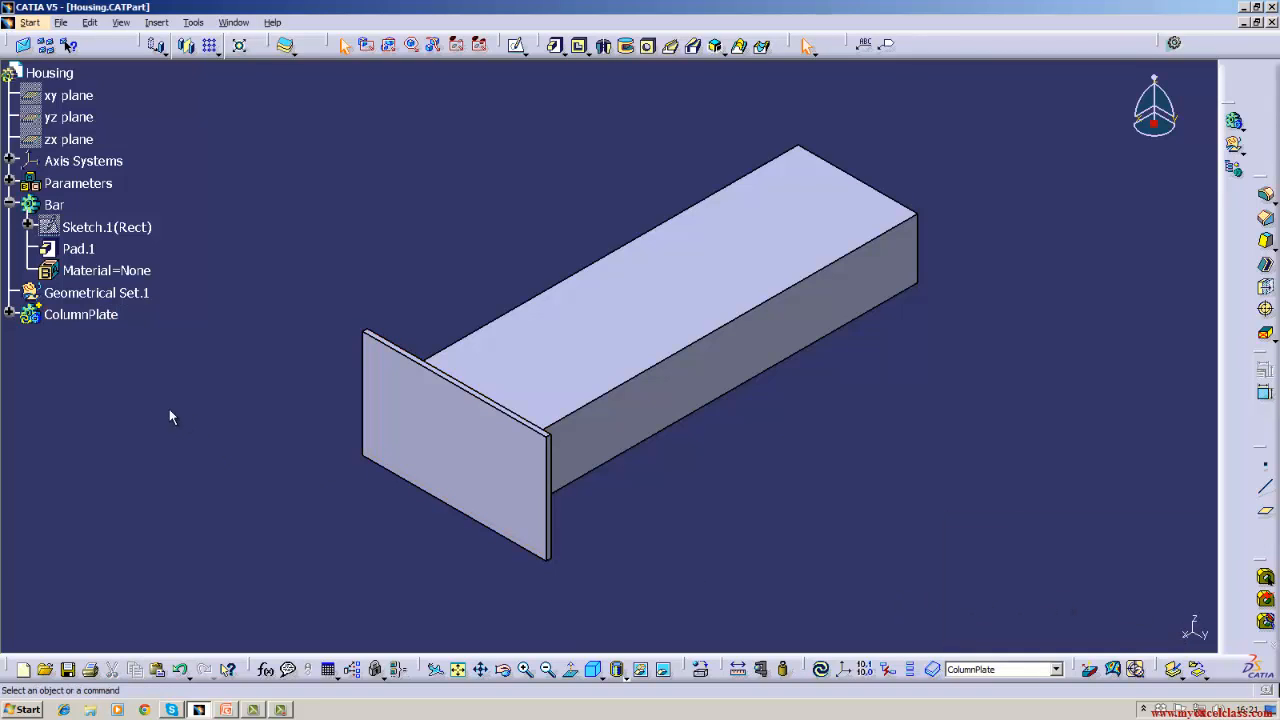
Reverse the direction of Pocket.2 so it cuts into the column plate
click(9, 314)
right_click(80, 402)
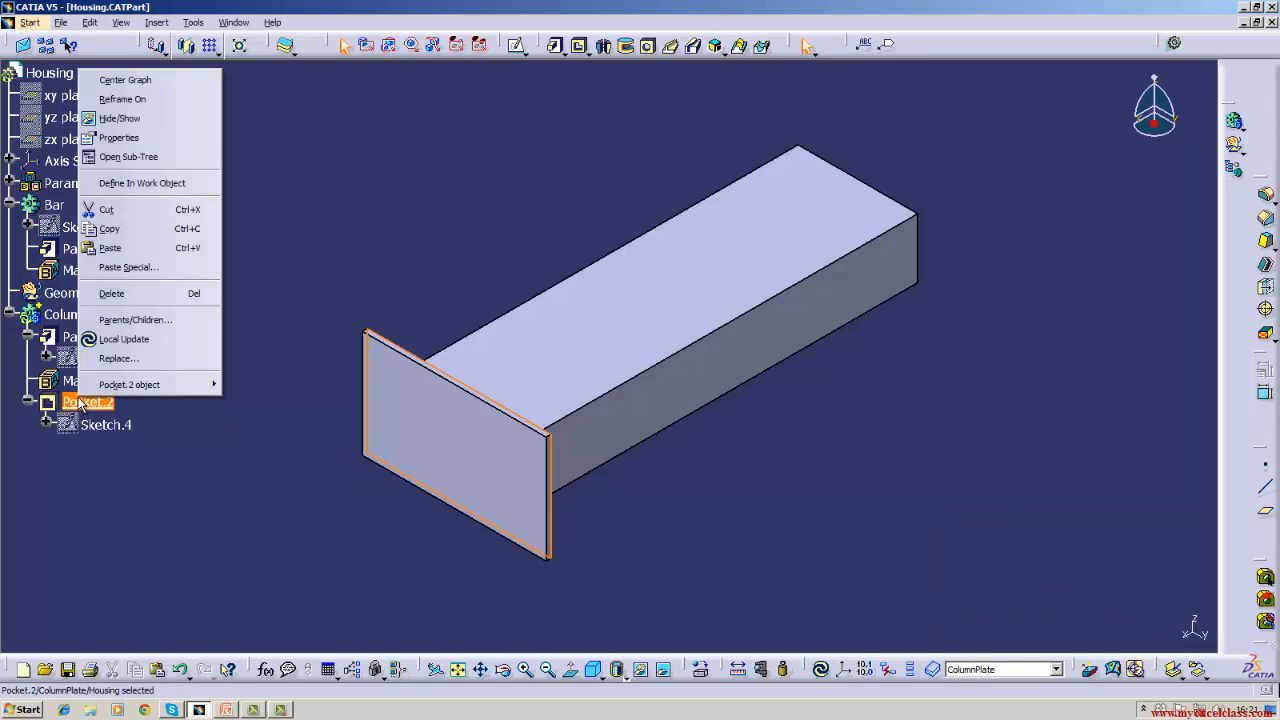
mouse_move(129, 384)
click(262, 384)
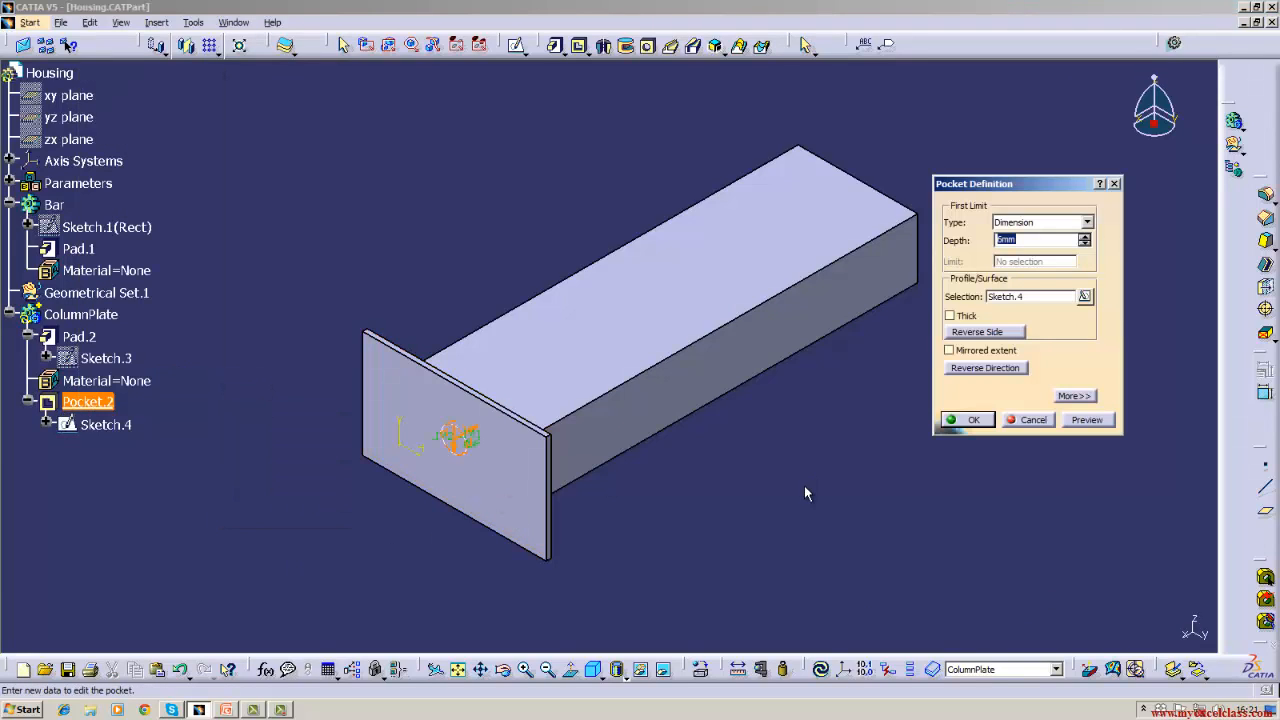
click(965, 369)
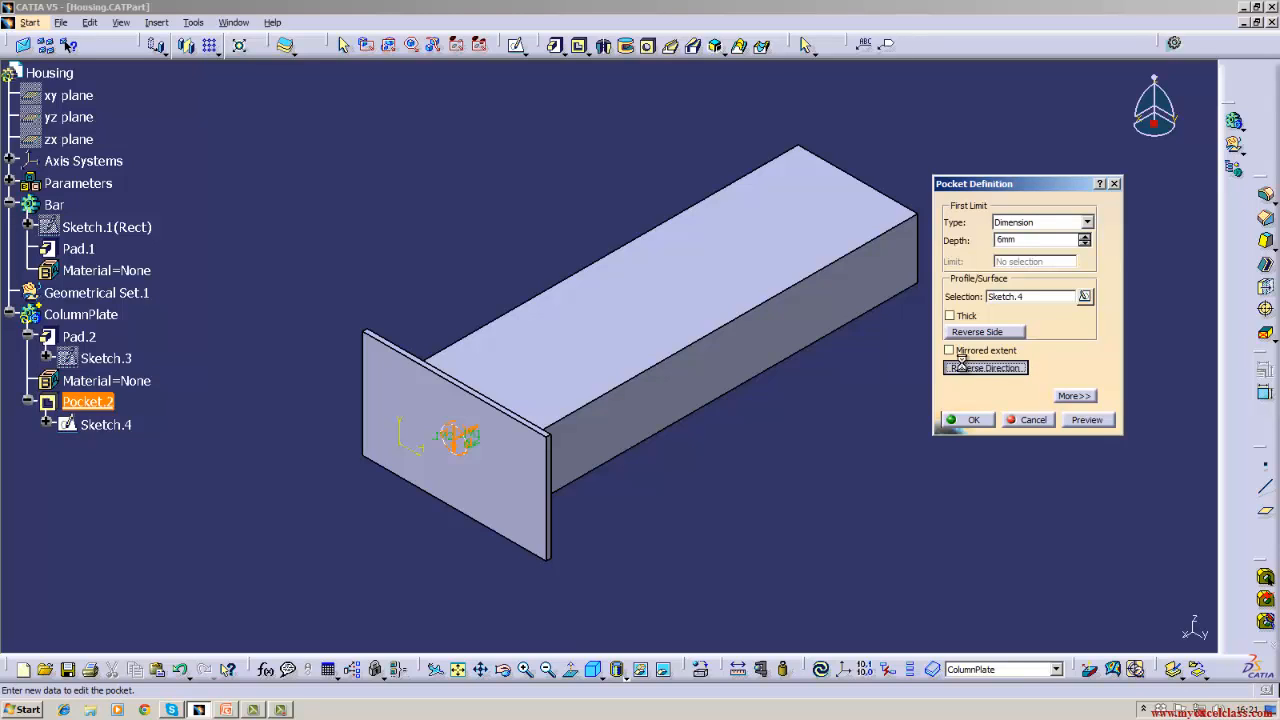
click(965, 420)
click(685, 560)
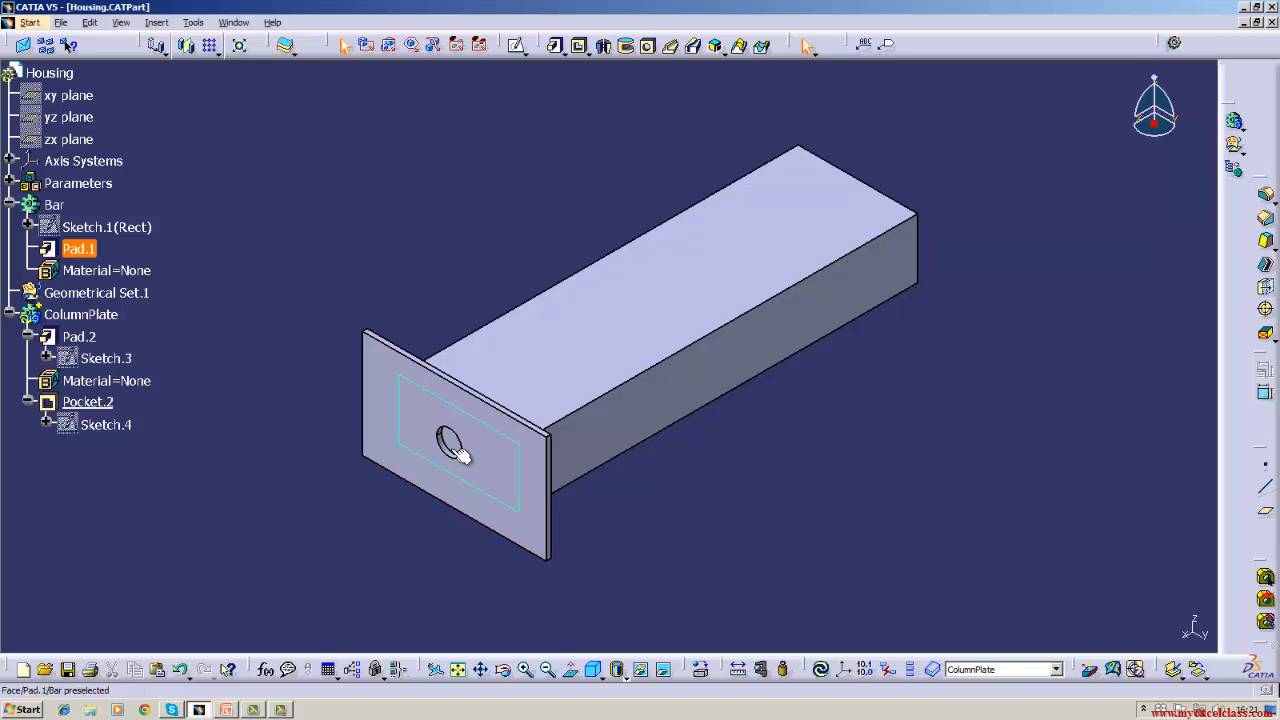
Reverse the direction of Pocket.2 towards the Bar, set its depth to 500 mm, and dismiss the warning
right_click(124, 410)
mouse_move(200, 390)
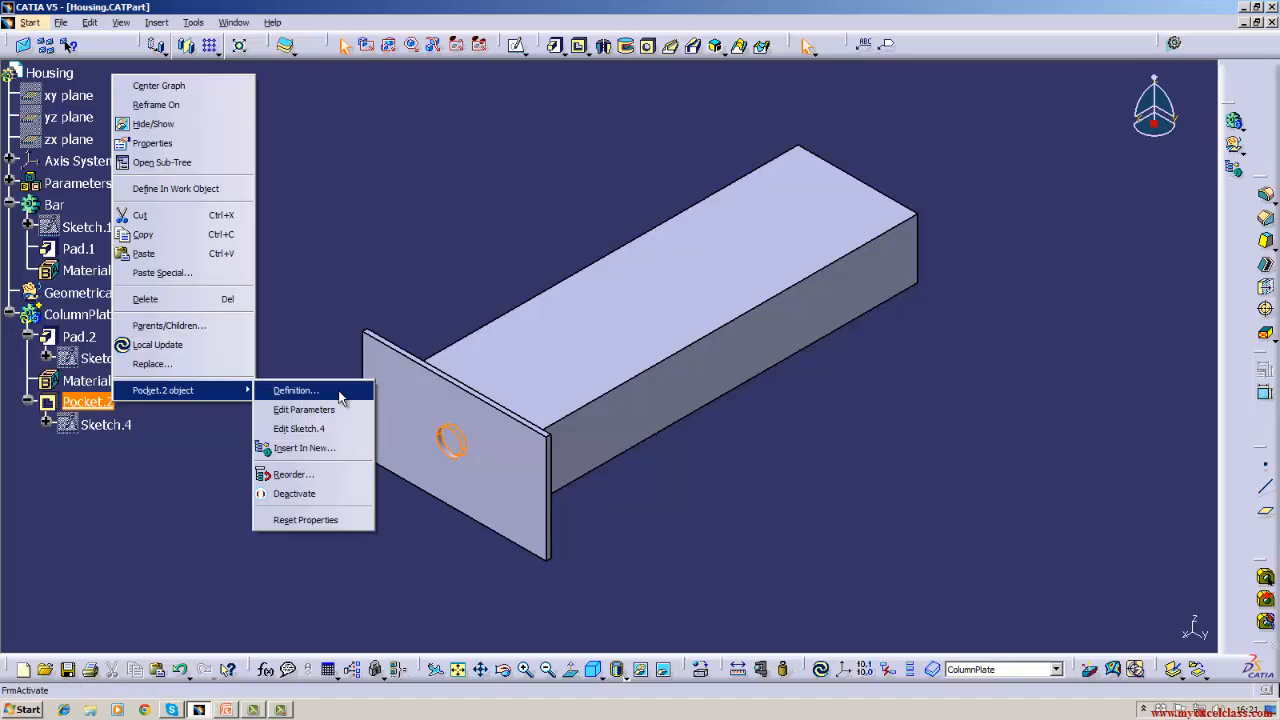
click(340, 393)
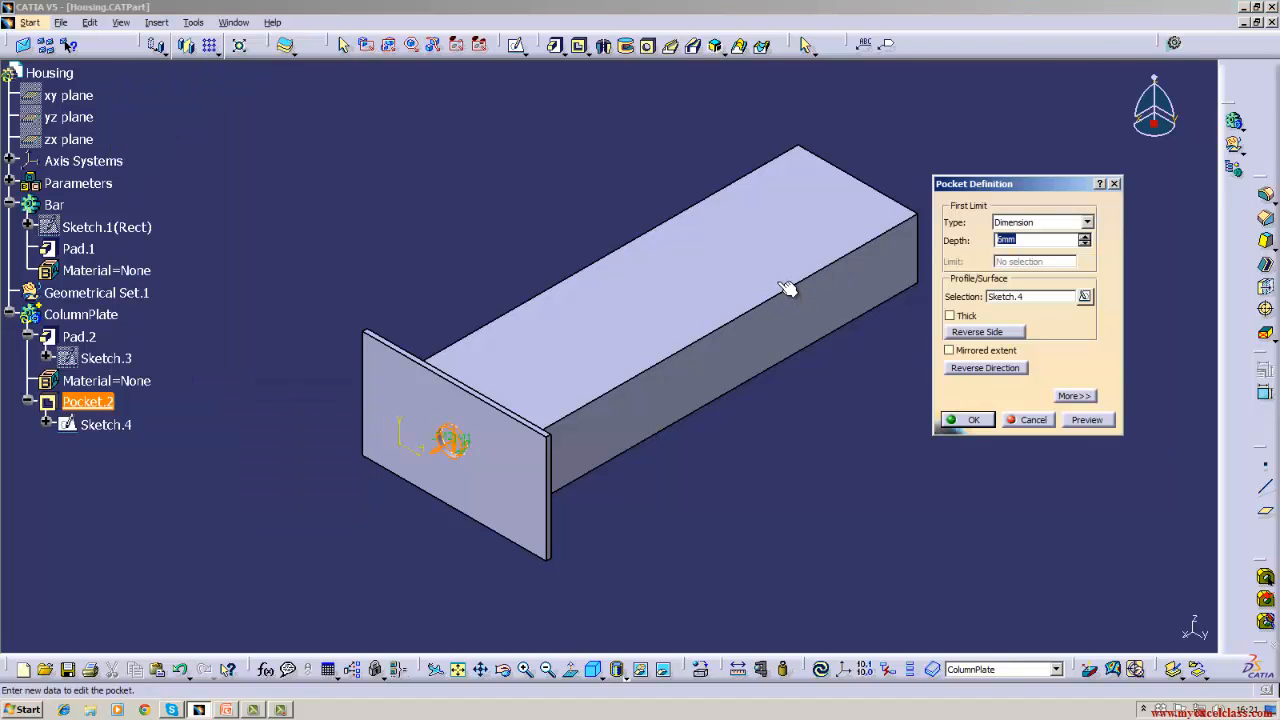
click(982, 368)
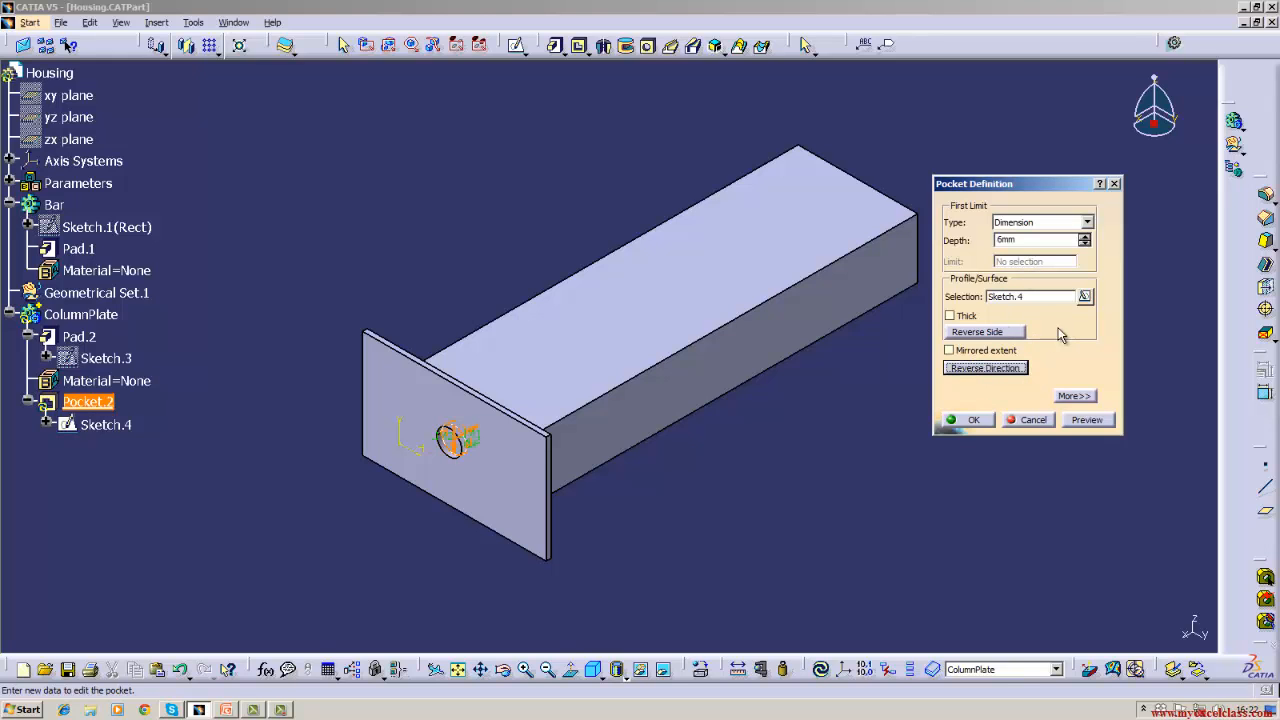
click(1040, 242)
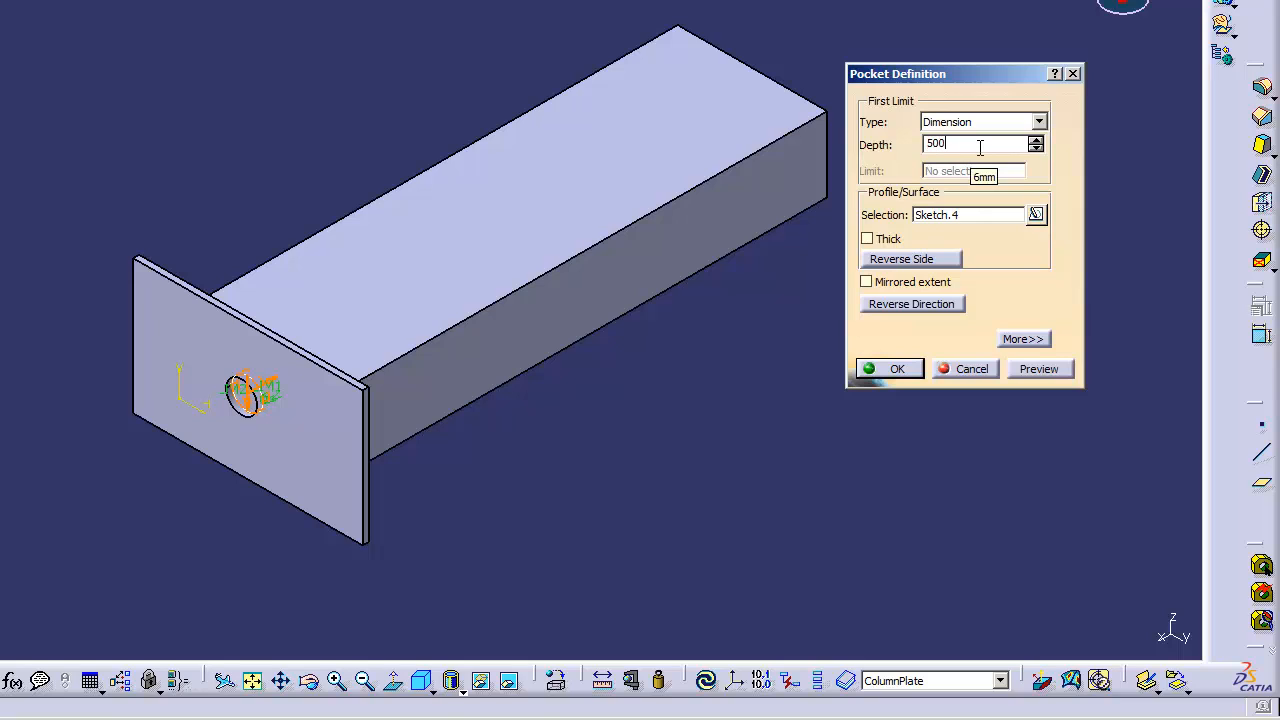
key(Return)
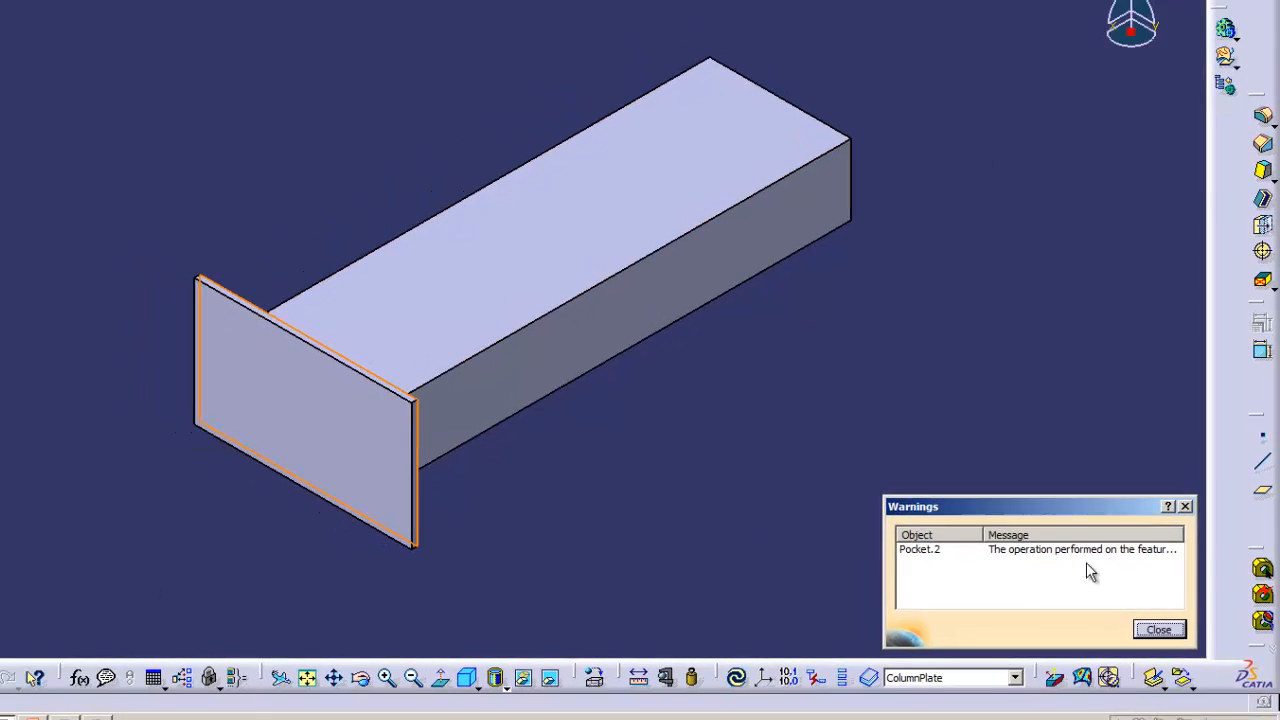
click(1155, 629)
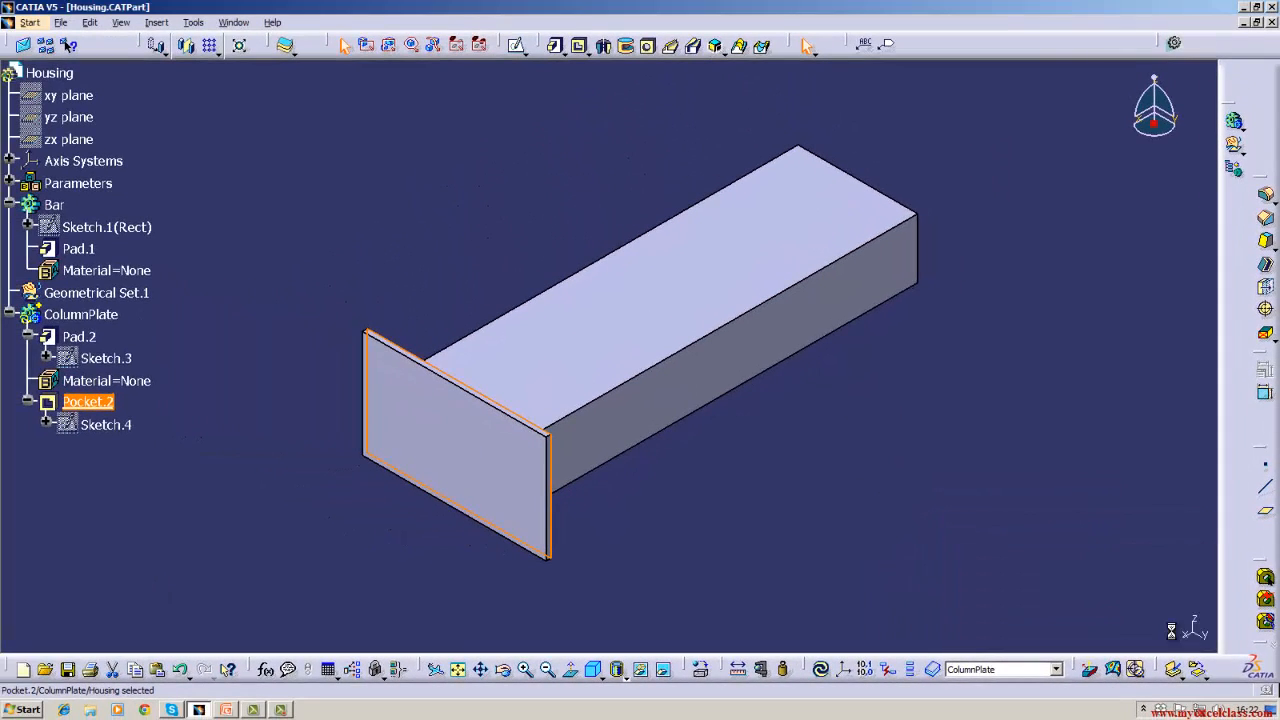
click(913, 482)
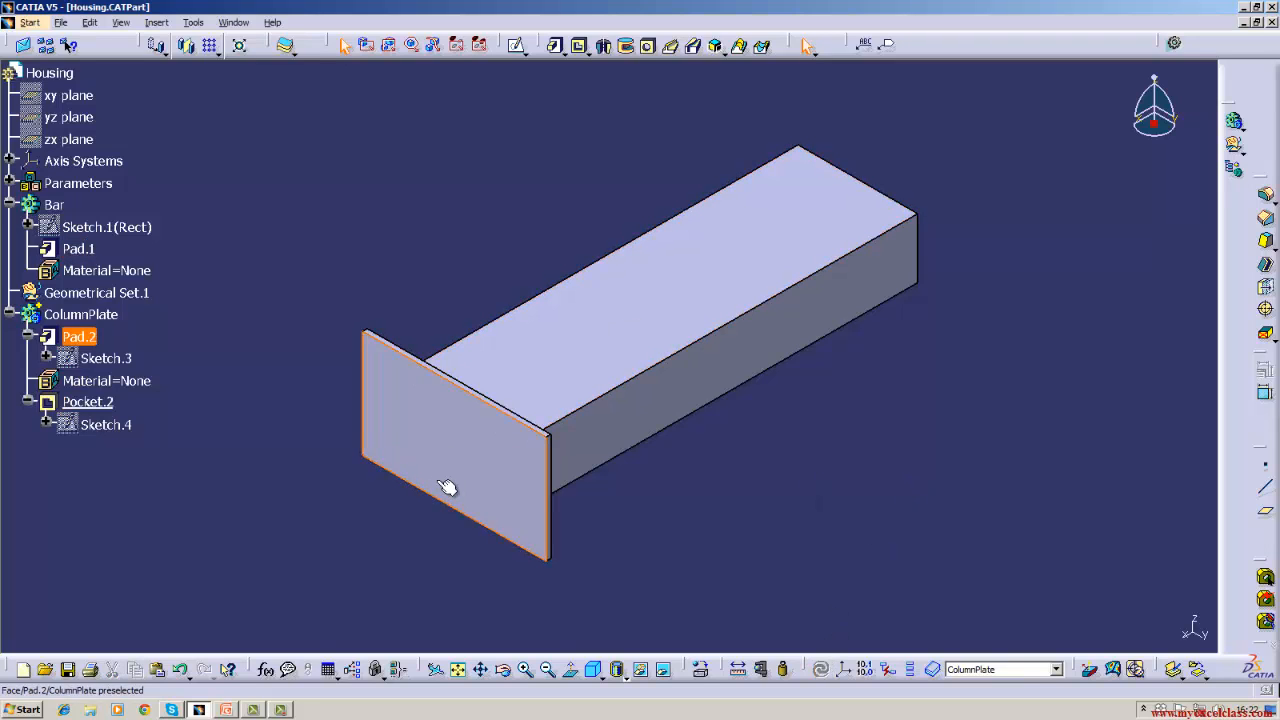
Examine whether the pocket cuts the Bar by inspecting the model from behind and with ColumnPlate temporarily hidden
click(503, 669)
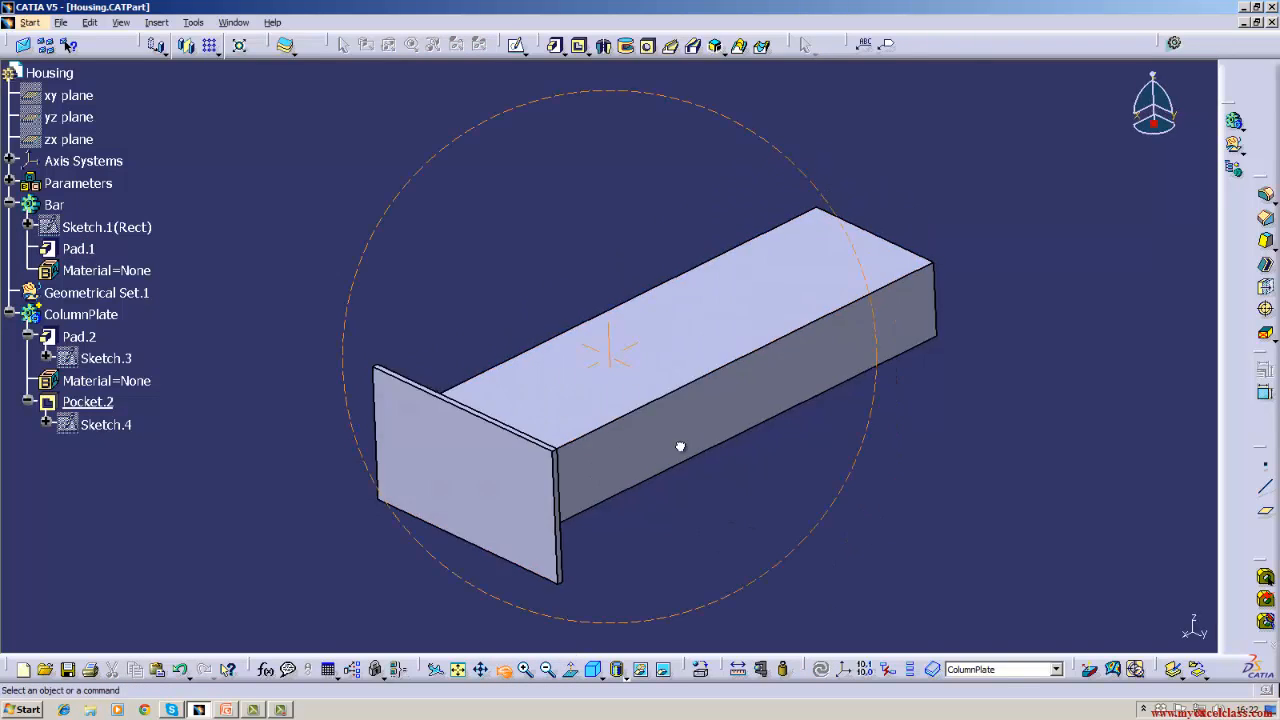
drag(680, 449, 390, 560)
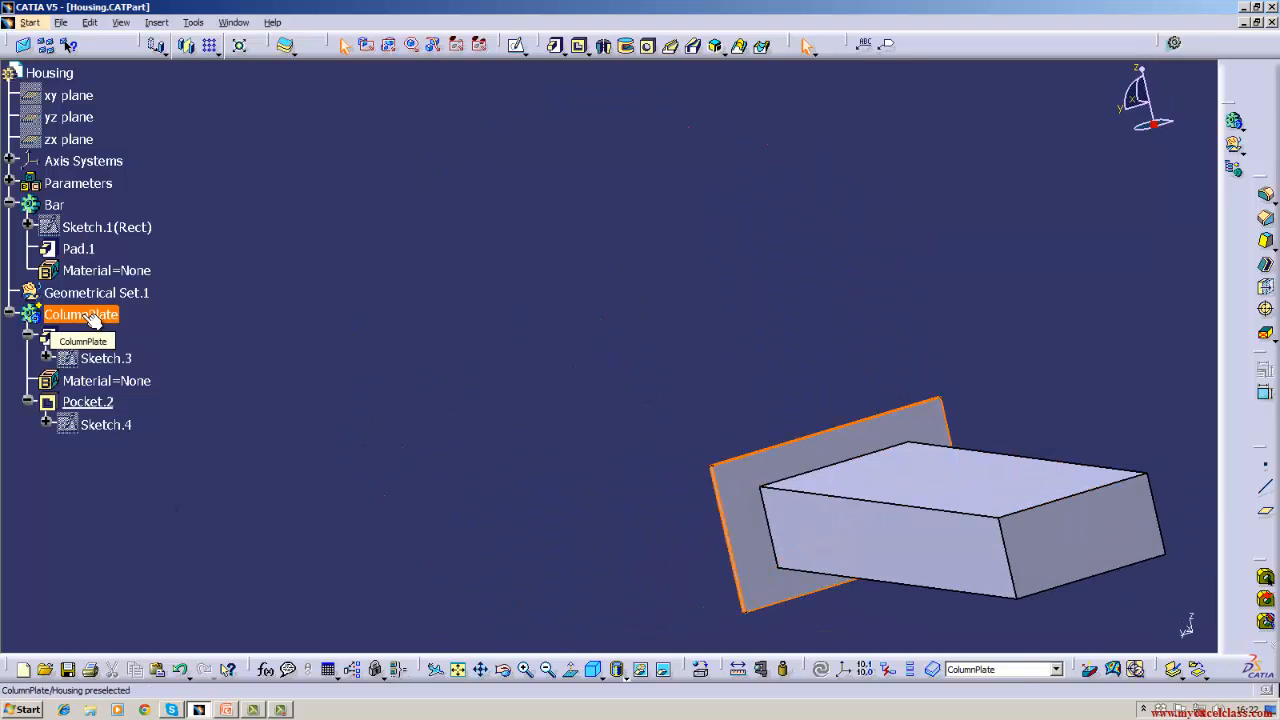
click(593, 669)
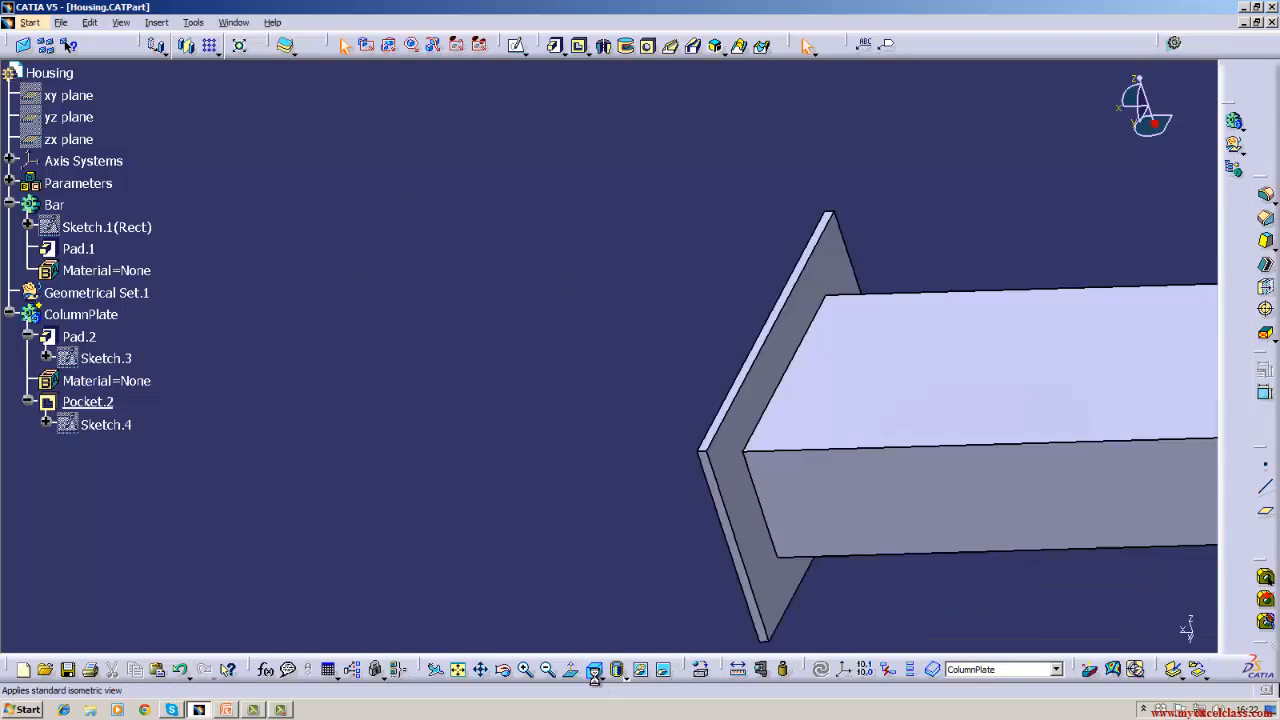
right_click(95, 315)
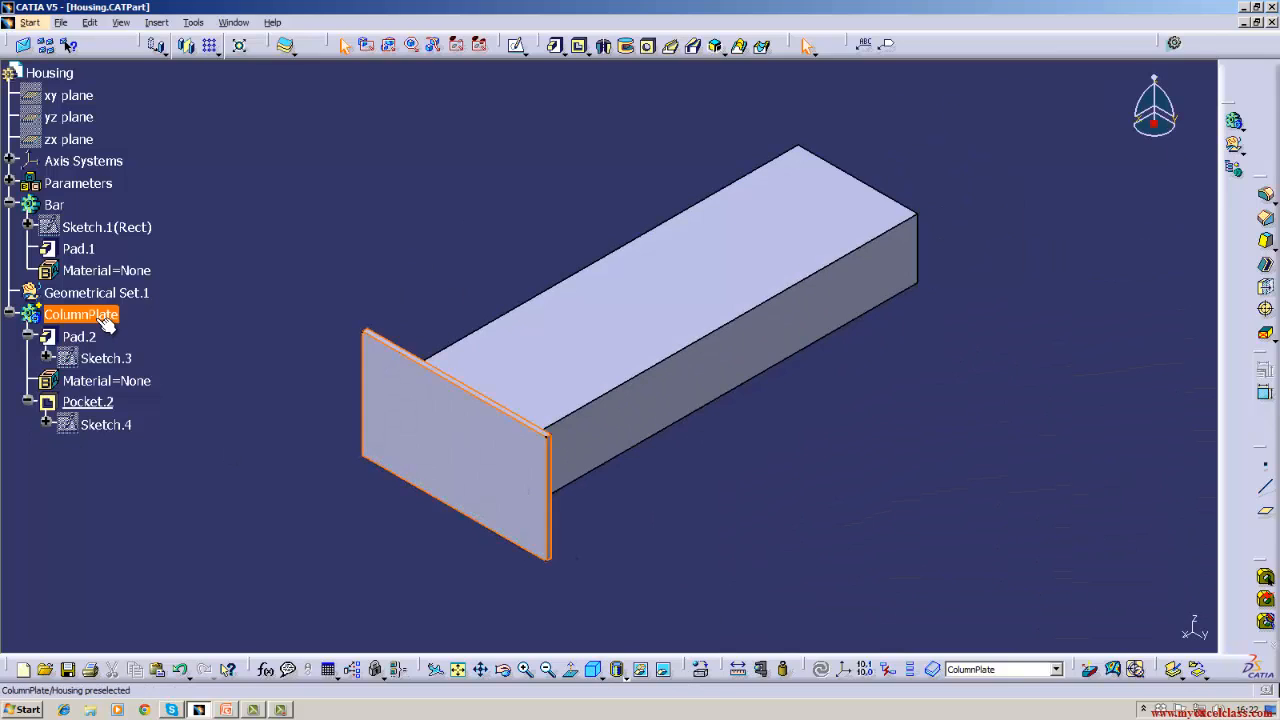
click(117, 369)
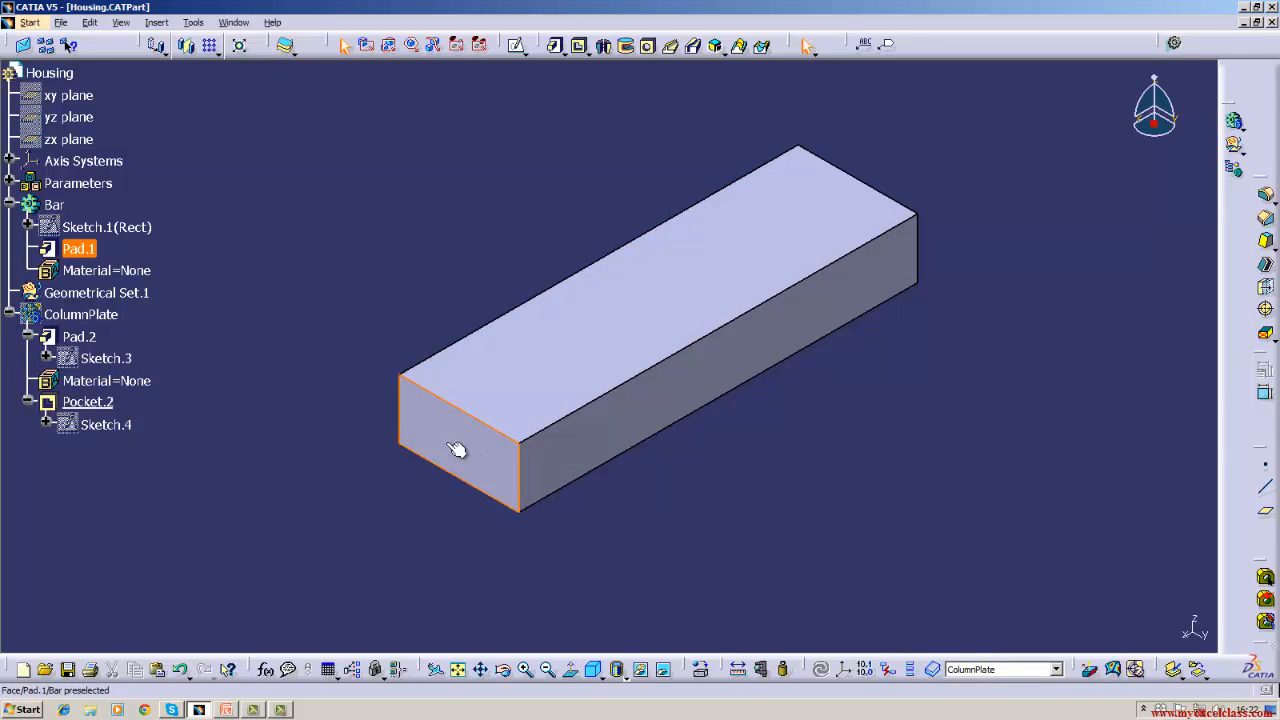
right_click(60, 311)
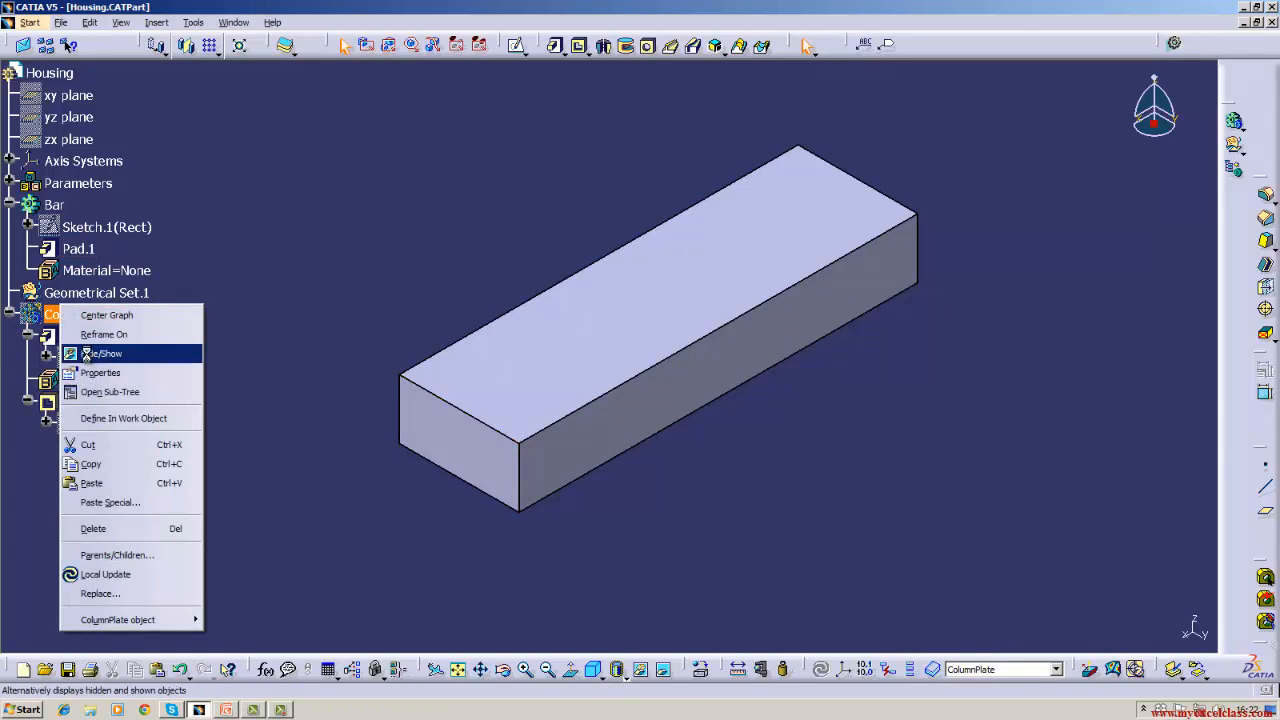
click(100, 365)
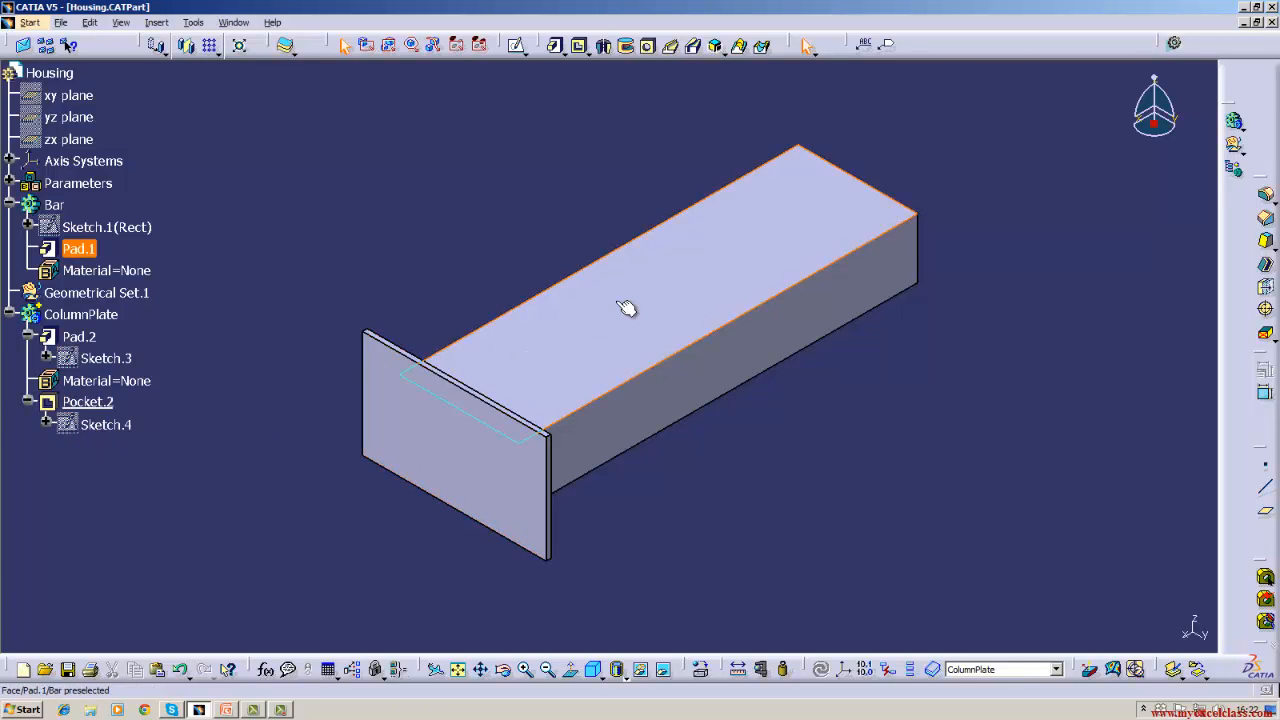
Delete Pocket.2 from the ColumnPlate body while keeping its circle sketch, Sketch.4
right_click(106, 408)
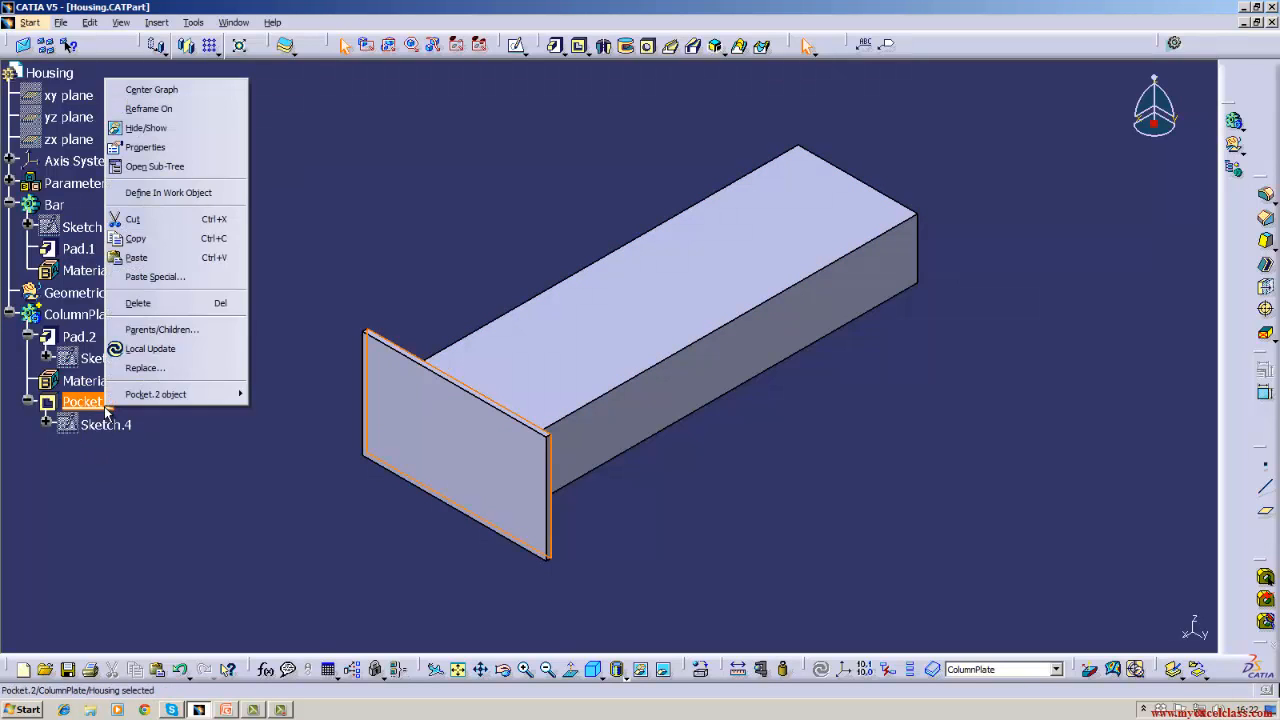
click(205, 302)
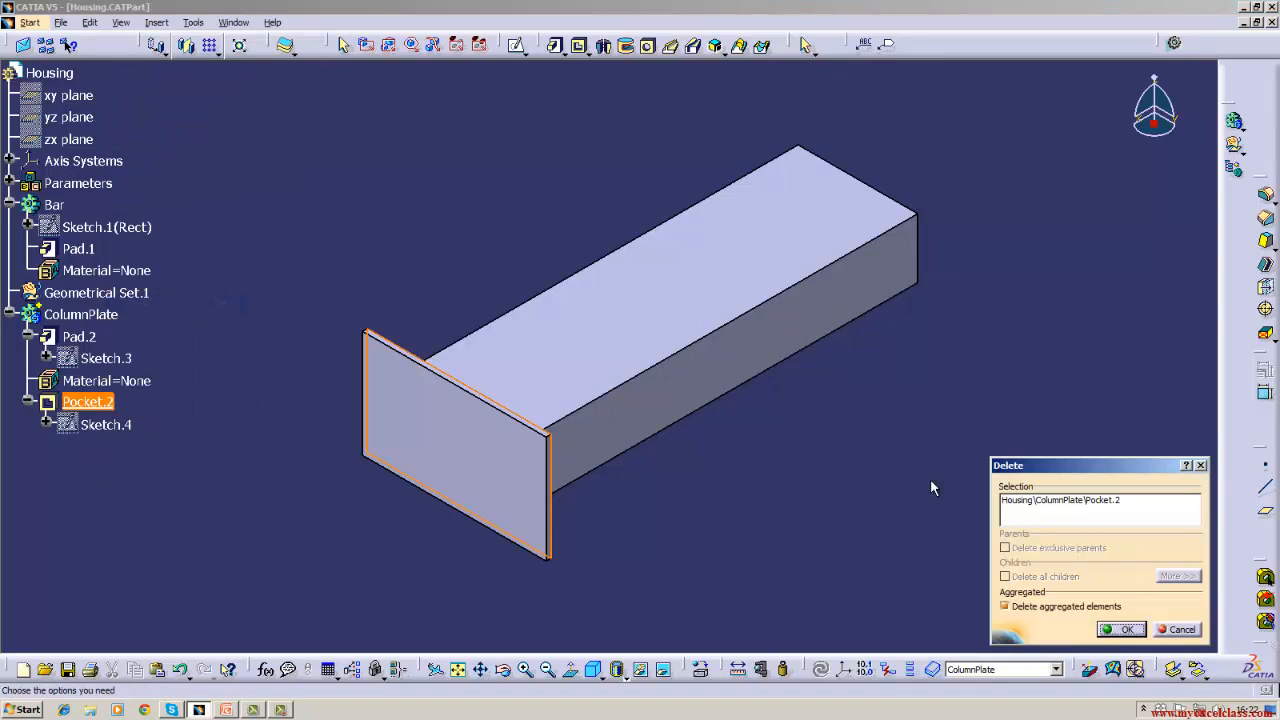
click(1024, 607)
click(1121, 629)
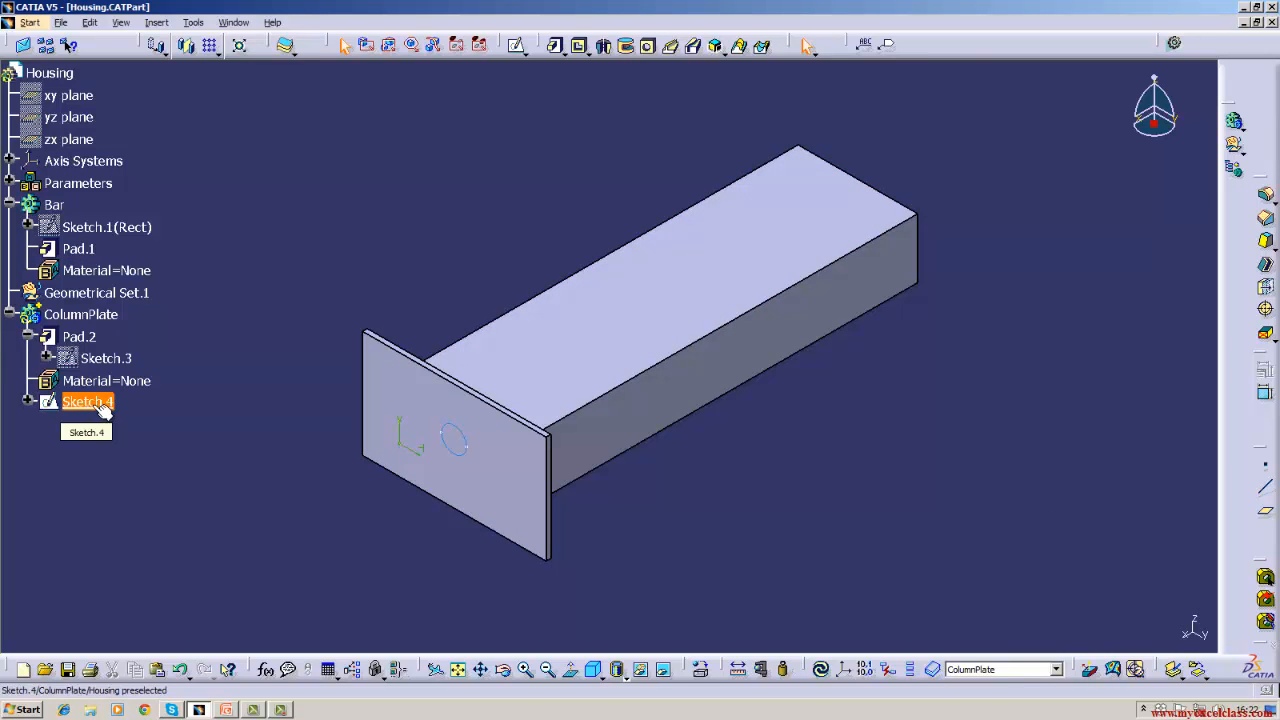
Define Bar as the in-work object and cut a 500 mm deep pocket in it from the circle sketch, Sketch.4
right_click(56, 204)
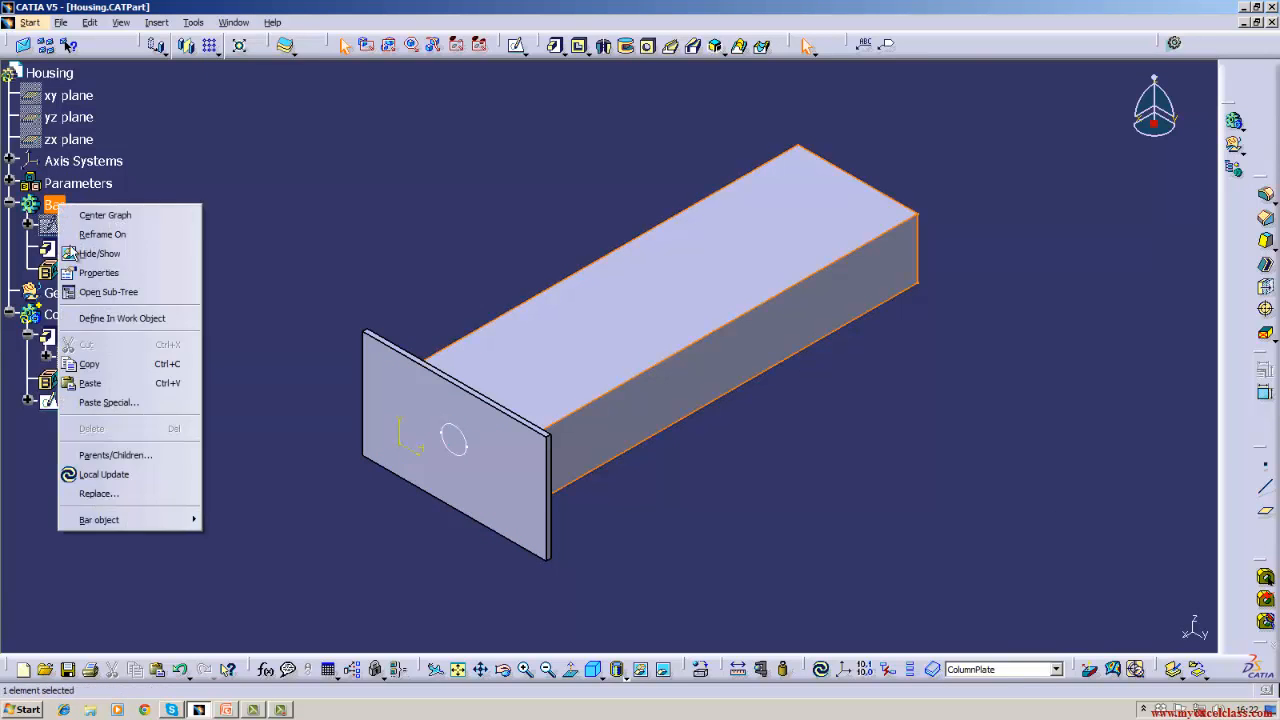
click(115, 318)
click(260, 230)
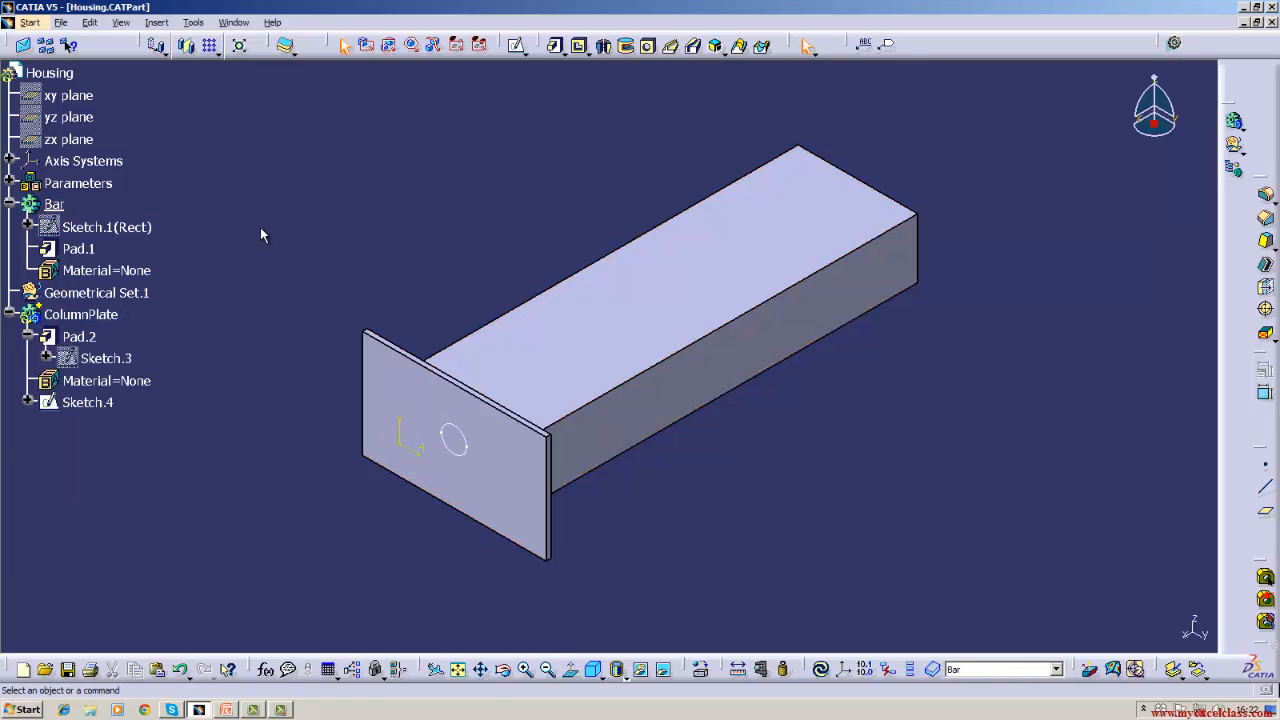
double_click(458, 452)
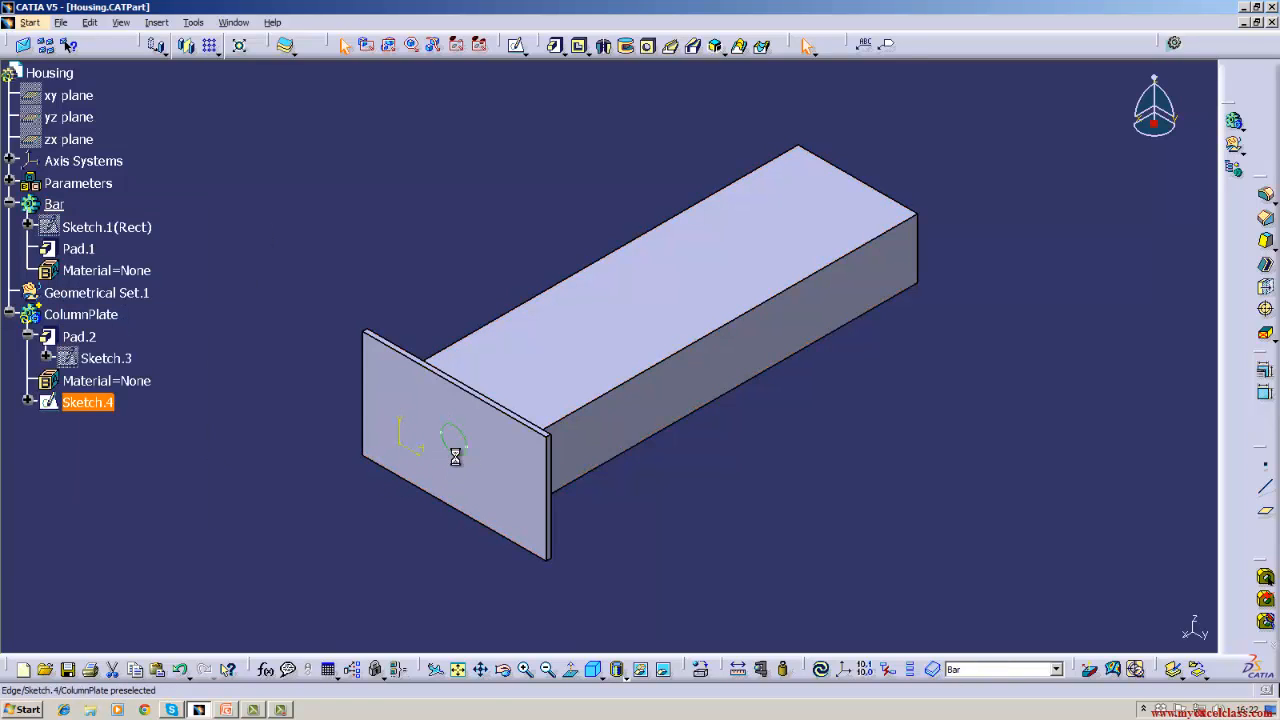
click(580, 47)
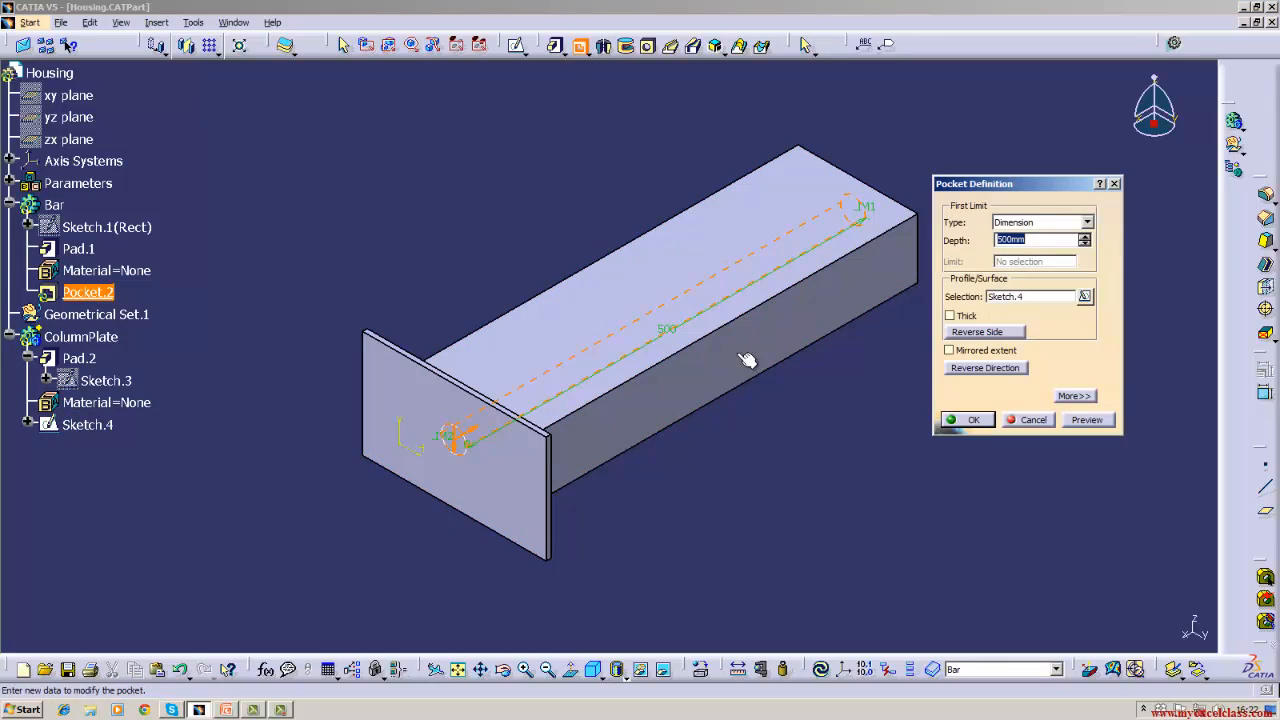
click(961, 421)
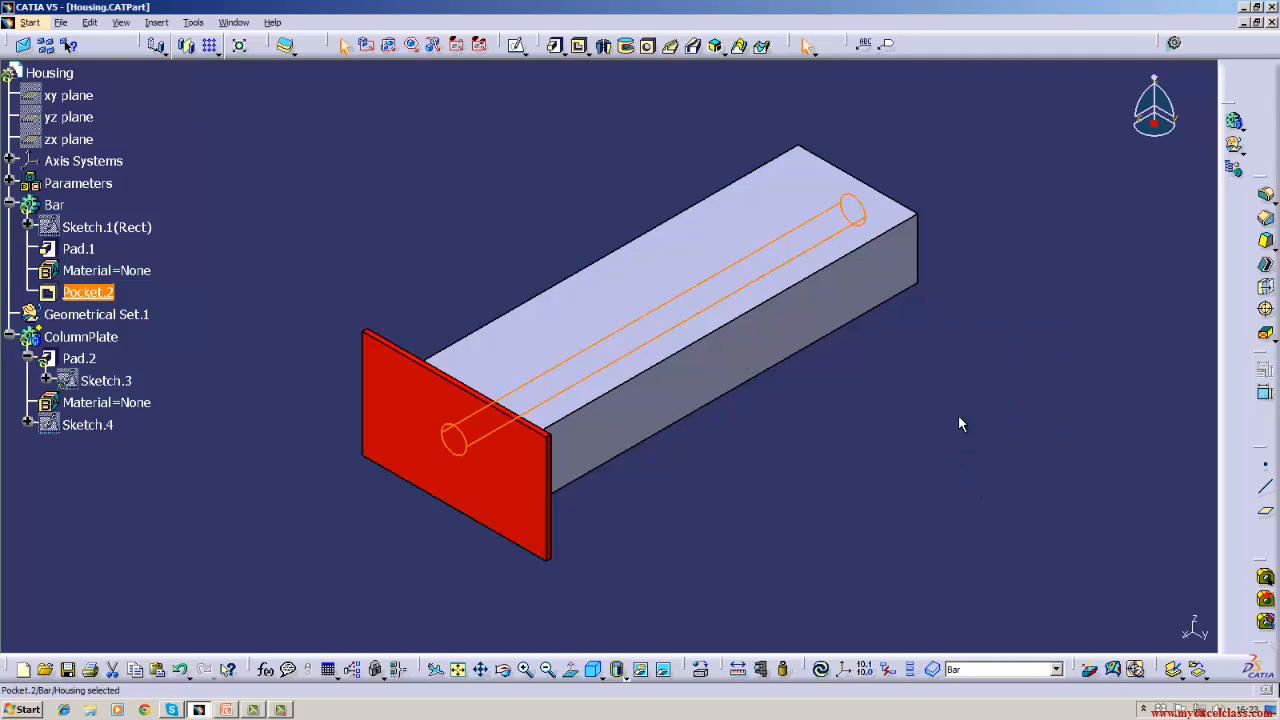
Update the part and examine the ColumnPlate's Sketch.3 for the diagnosed reference problems, closing the diagnosis
click(820, 669)
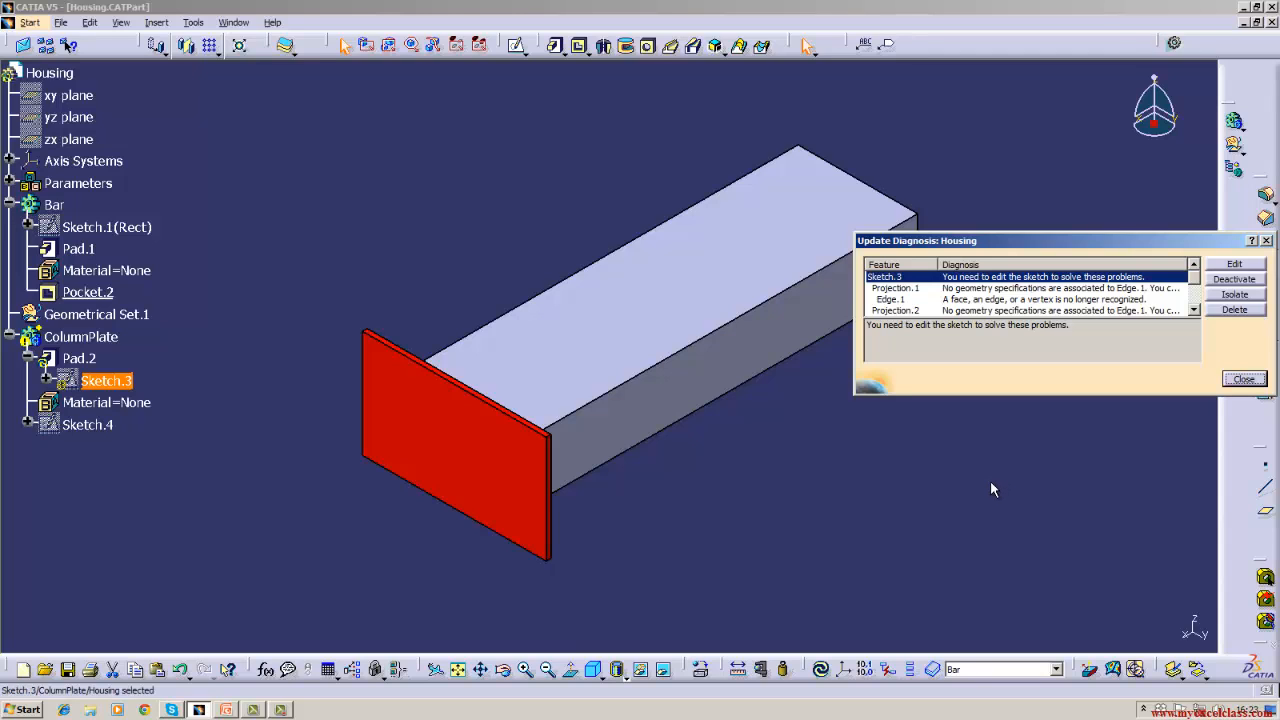
click(1244, 380)
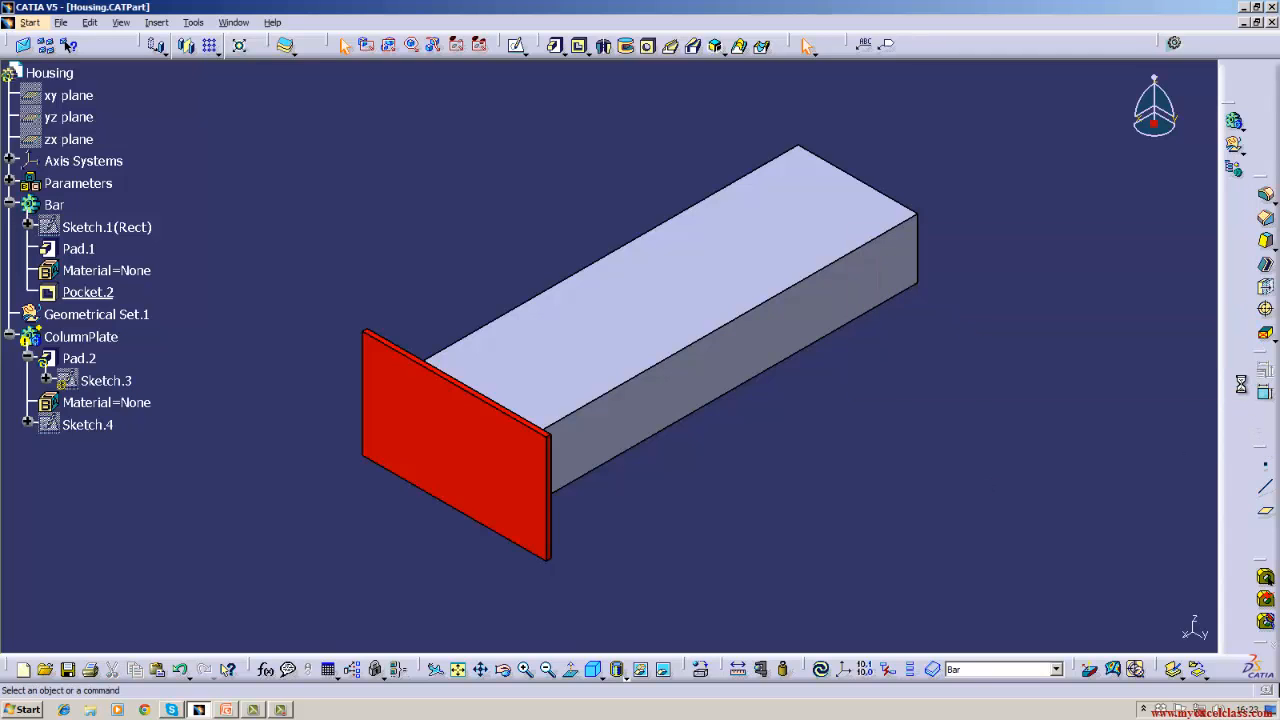
double_click(108, 383)
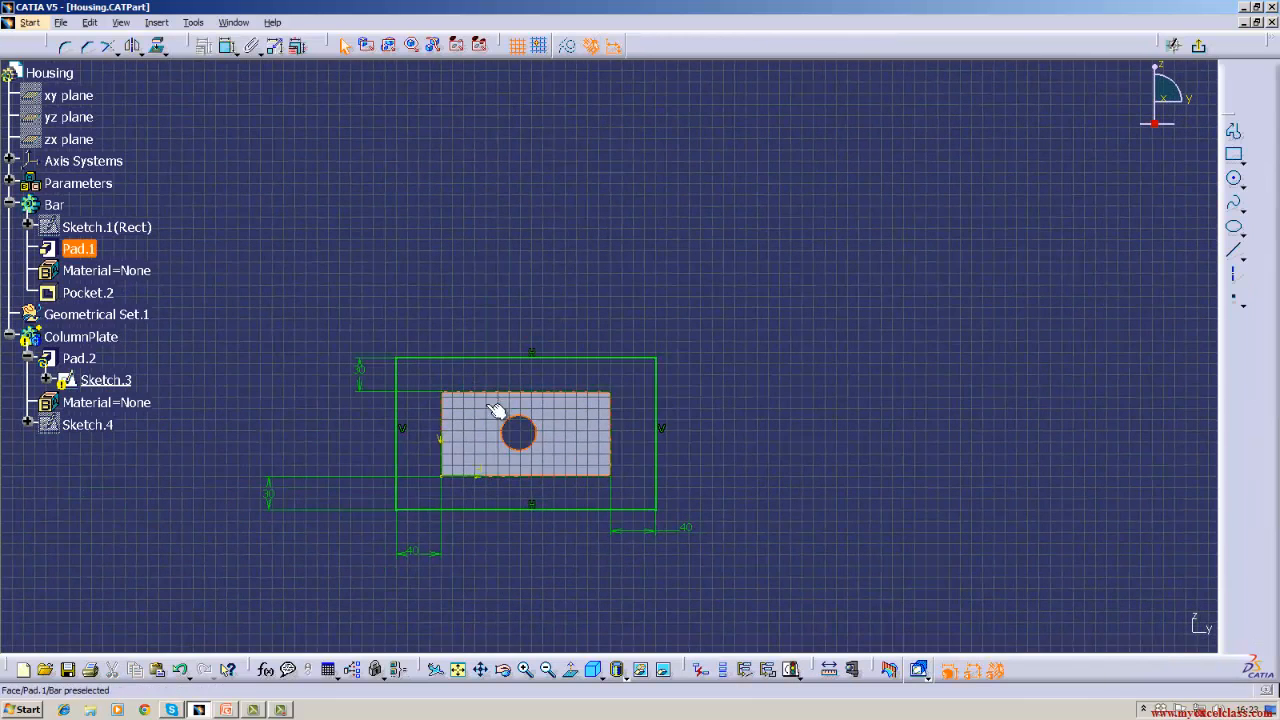
click(1196, 50)
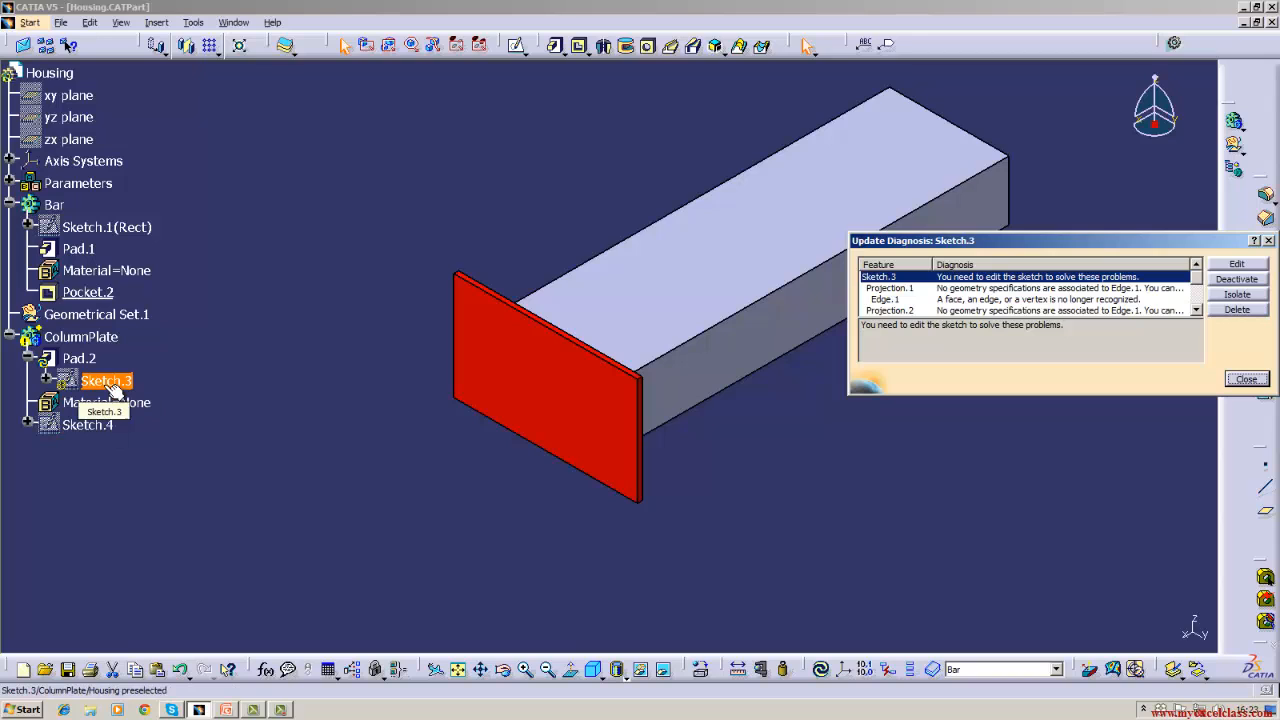
double_click(112, 386)
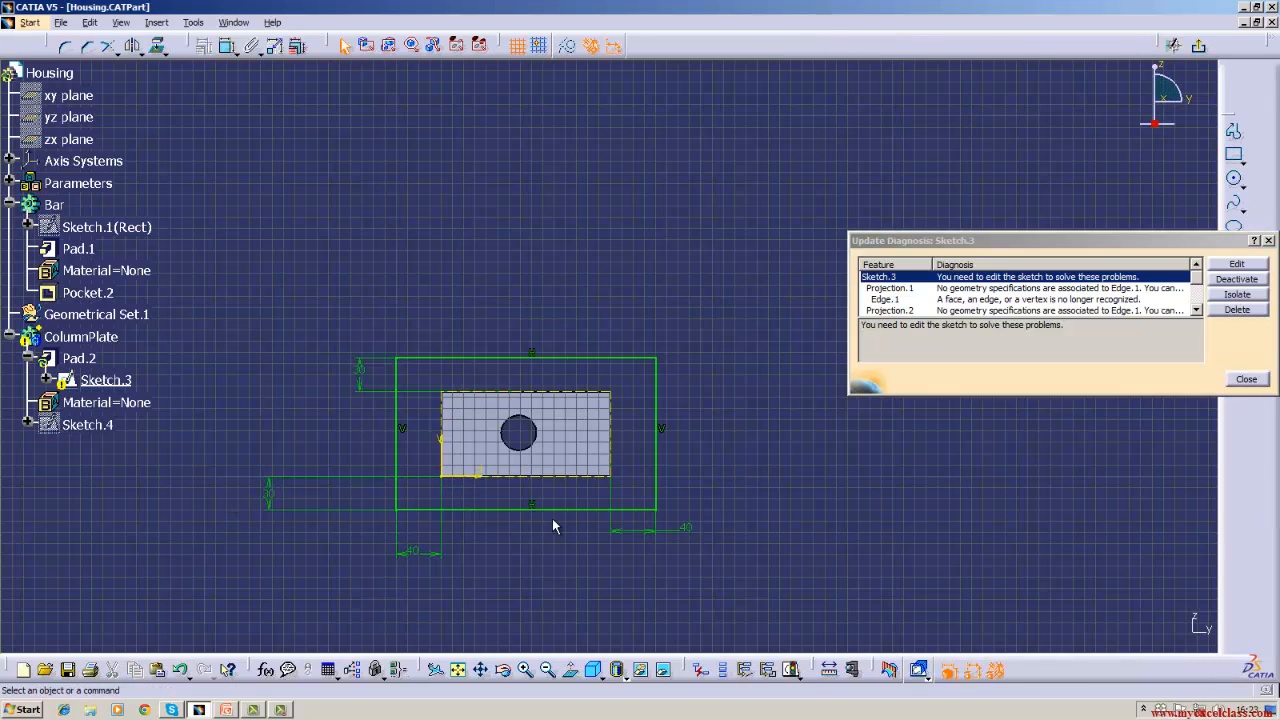
click(1247, 380)
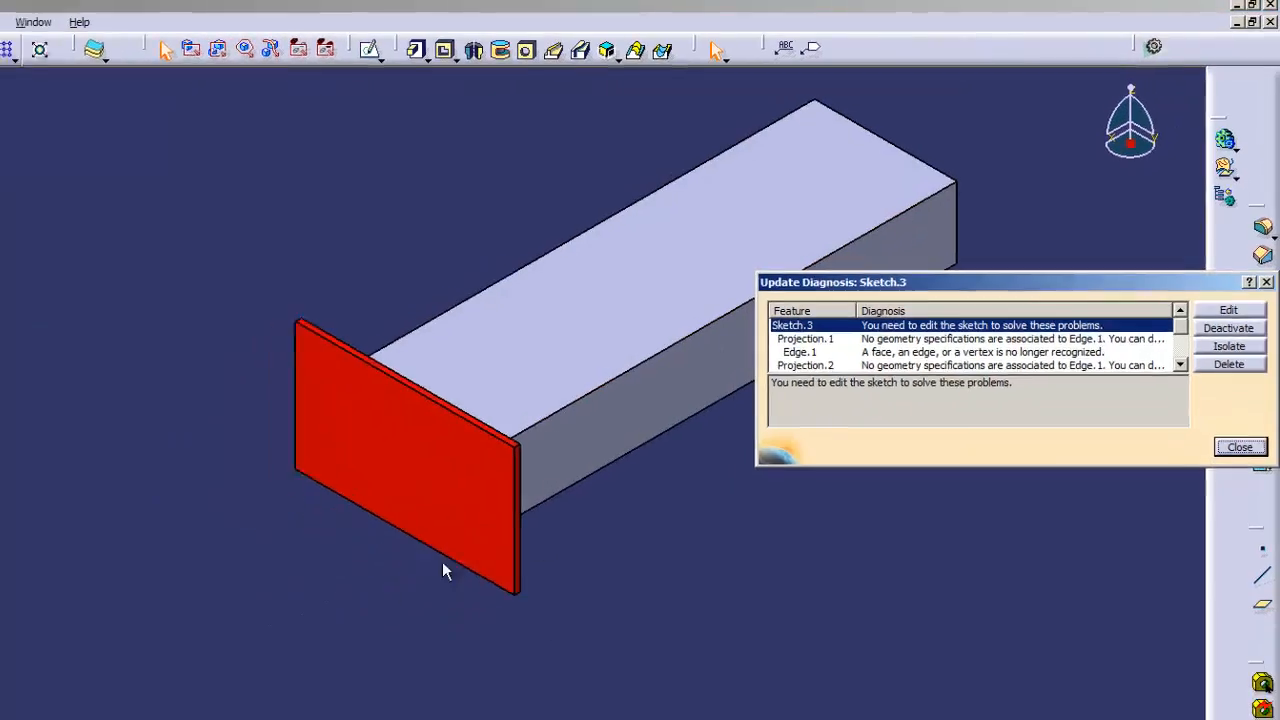
click(1238, 468)
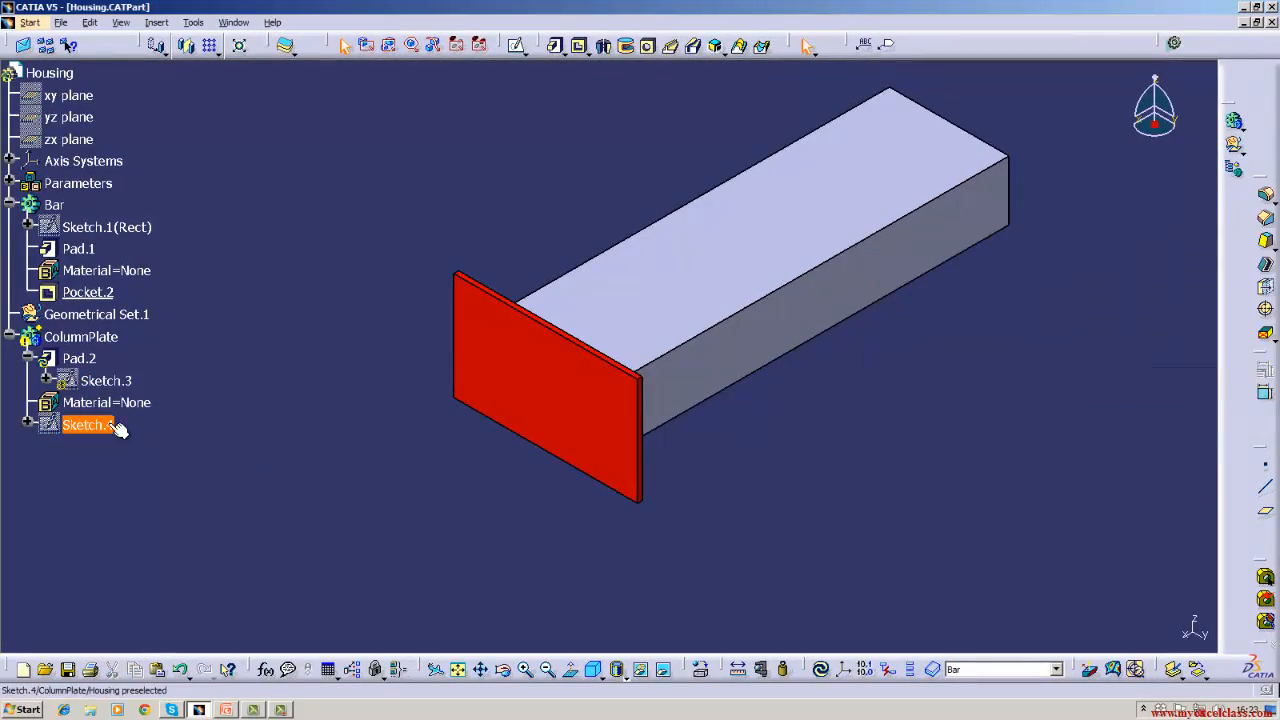
Delete Pocket.2 from the Bar body, keeping Sketch.4, and recheck Sketch.3 after updating the part
right_click(108, 298)
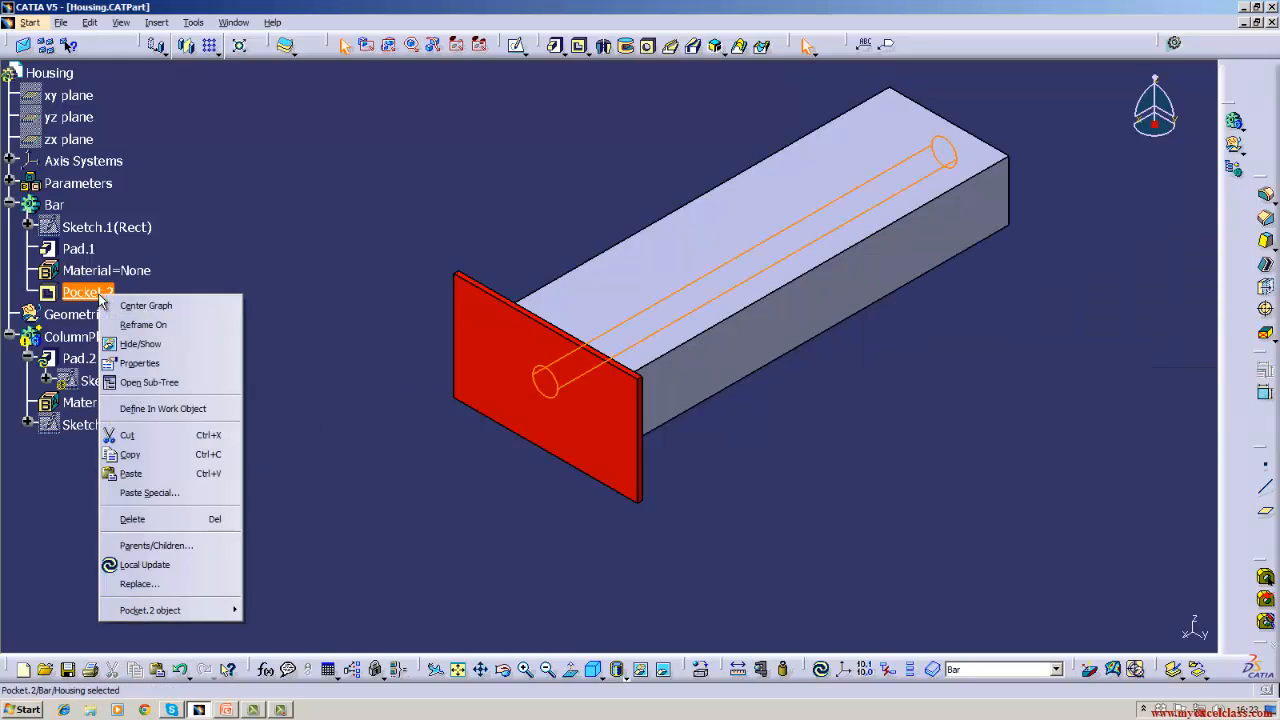
click(141, 516)
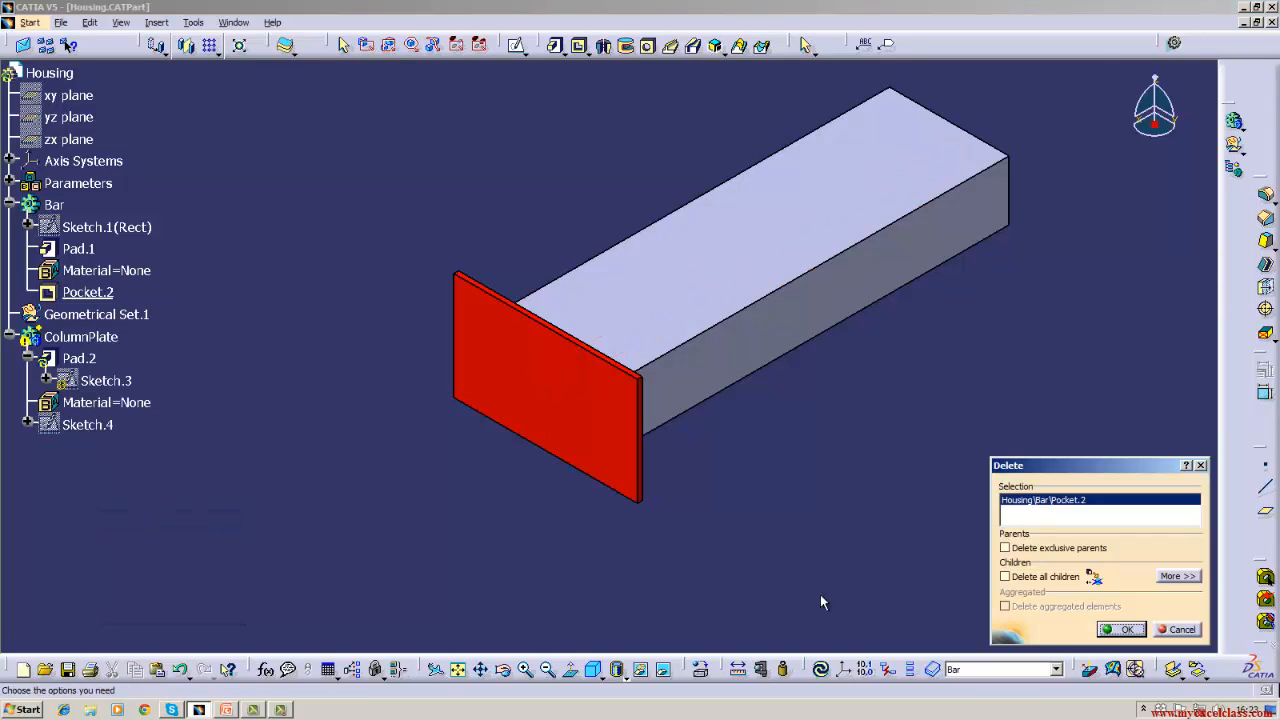
click(1120, 629)
click(820, 670)
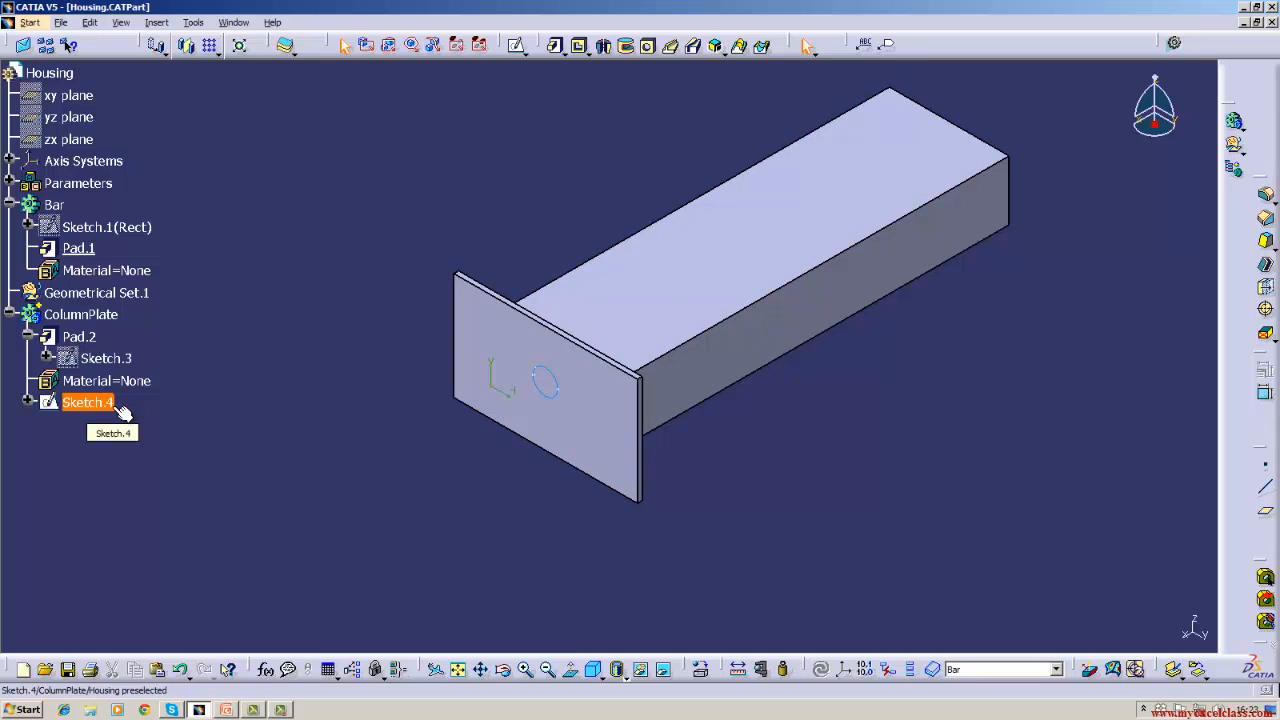
double_click(105, 358)
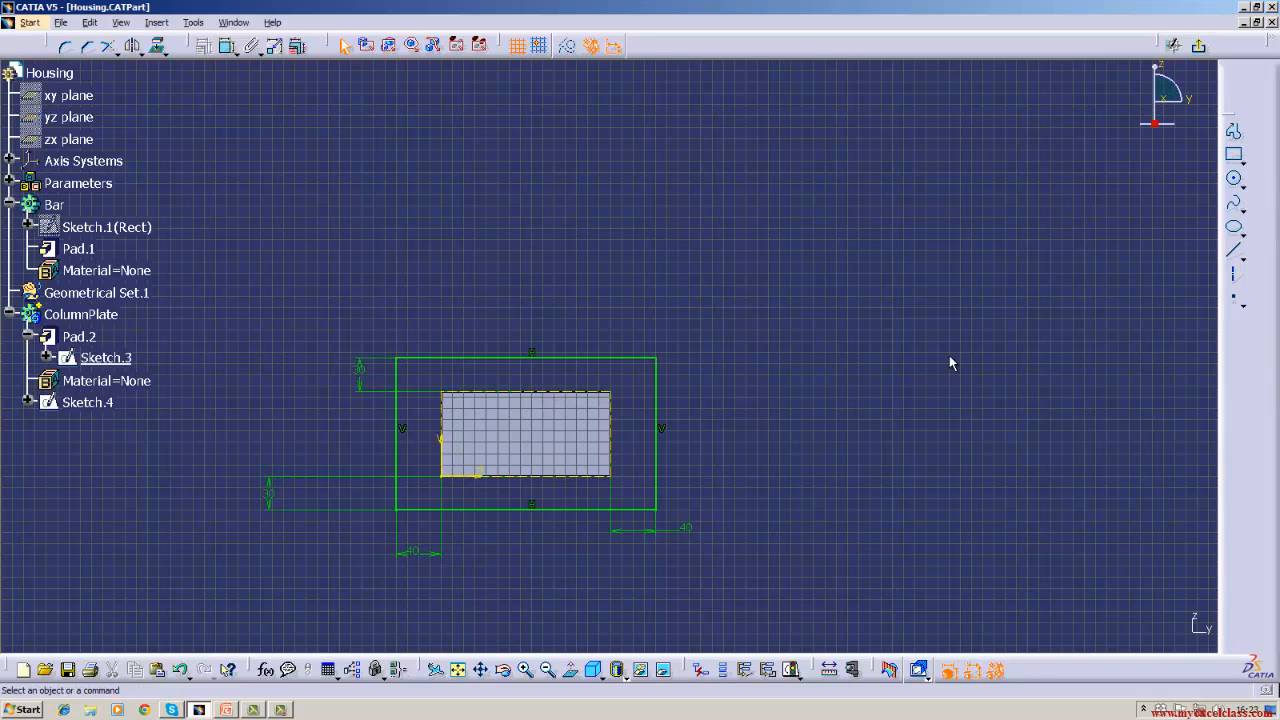
click(1199, 46)
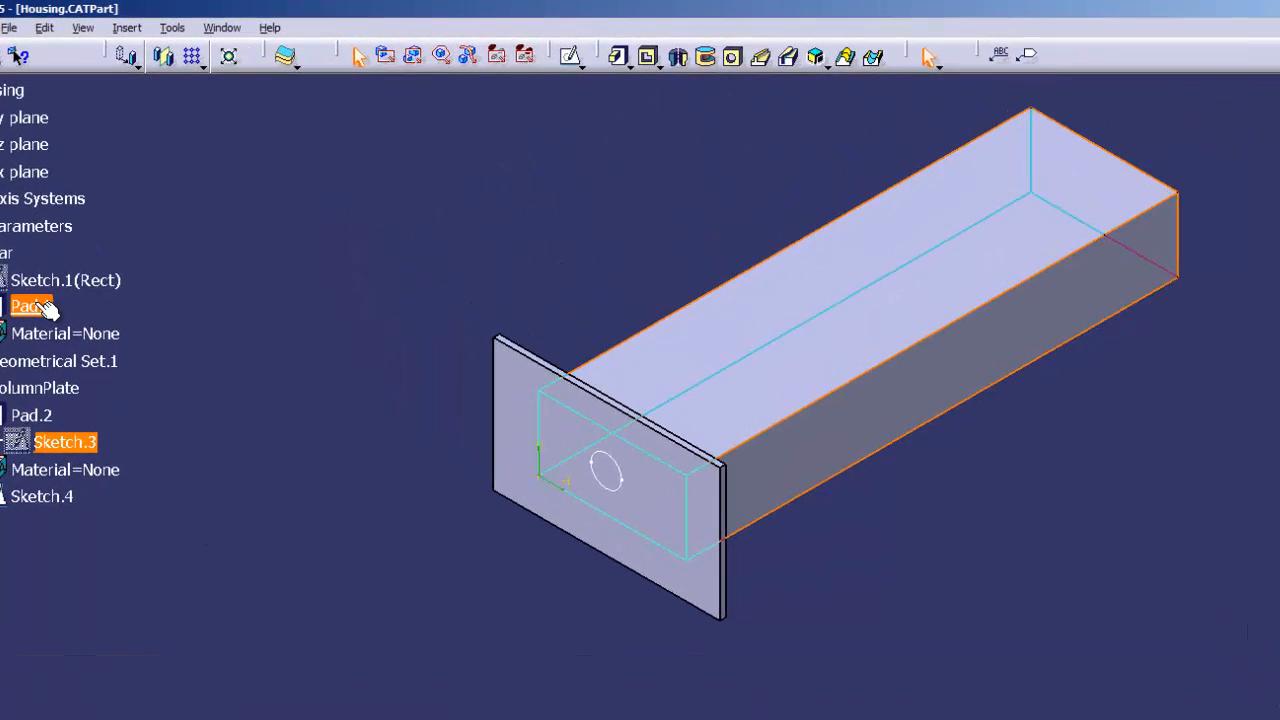
Define Bar as the in-work object again, cut a 500 mm deep pocket from Sketch.4, and update the part
right_click(8, 255)
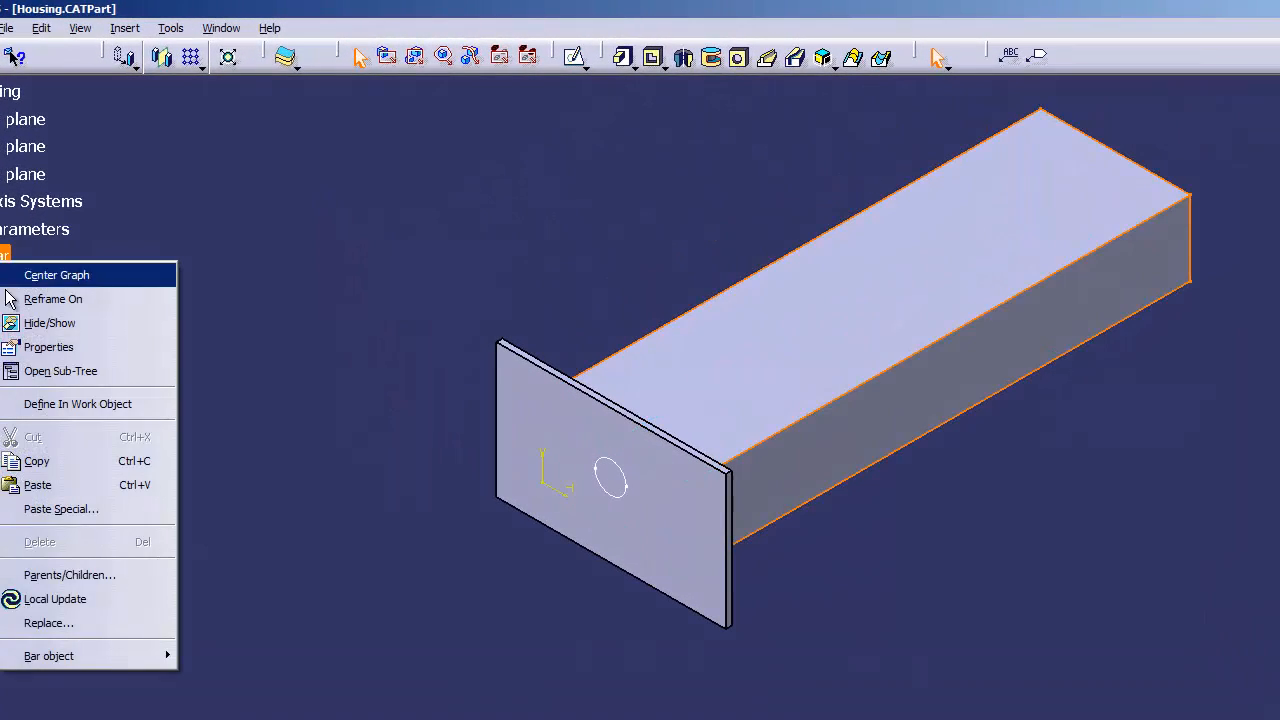
click(42, 405)
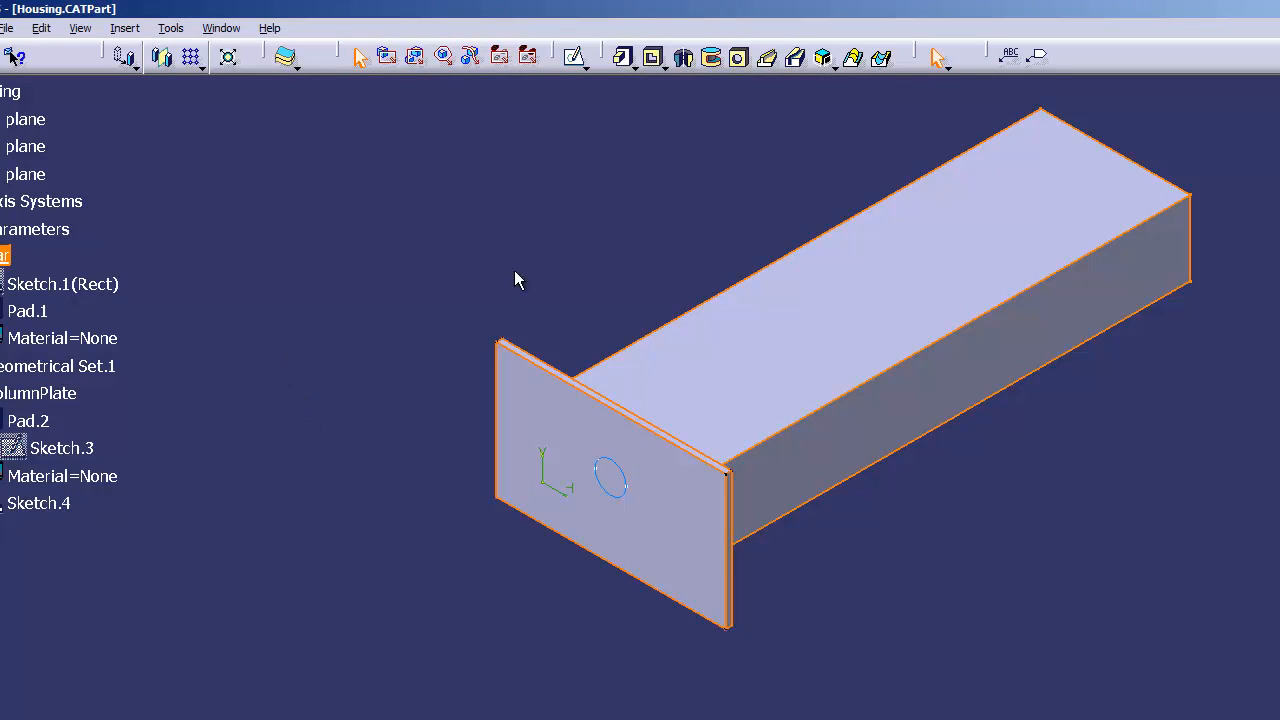
click(652, 57)
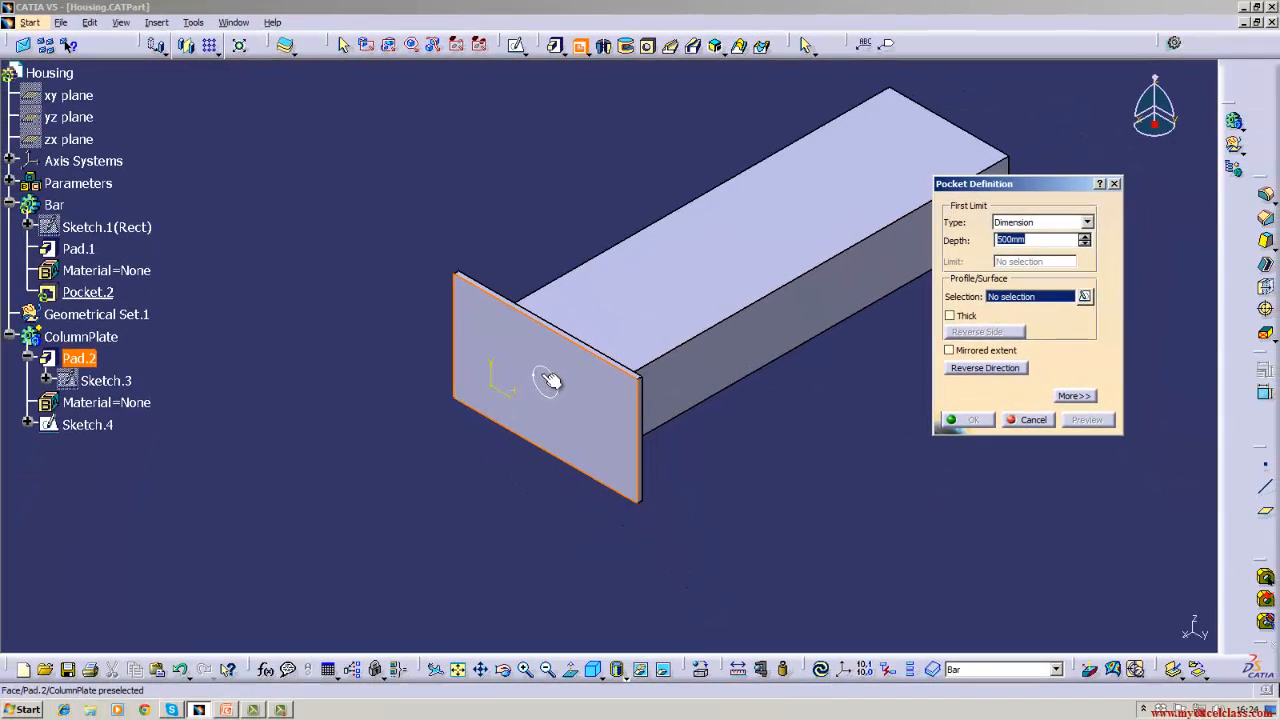
click(549, 380)
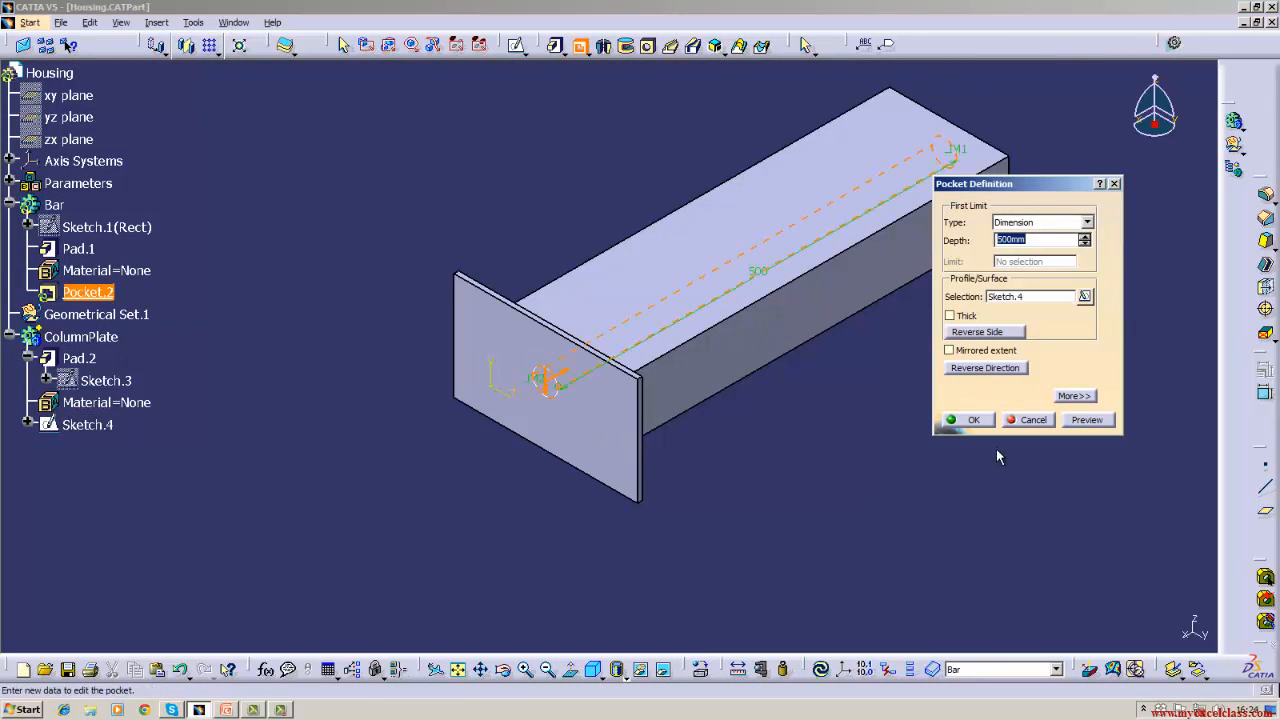
click(966, 420)
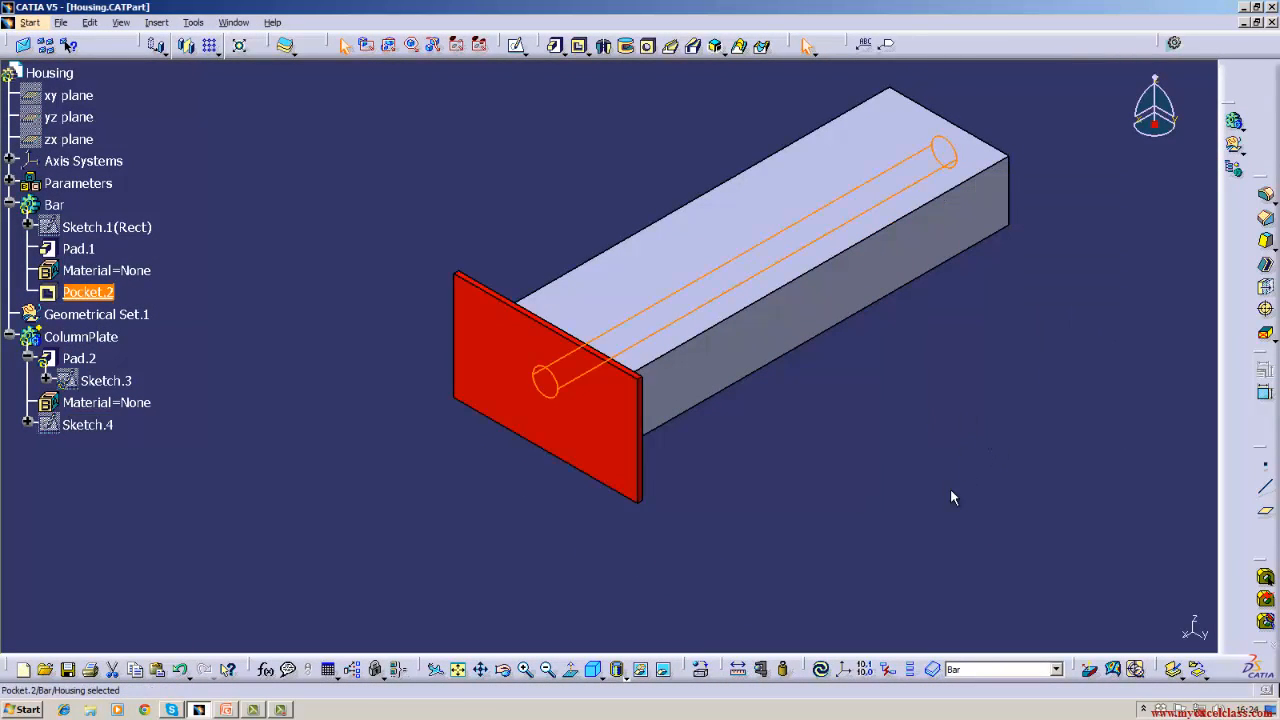
click(820, 669)
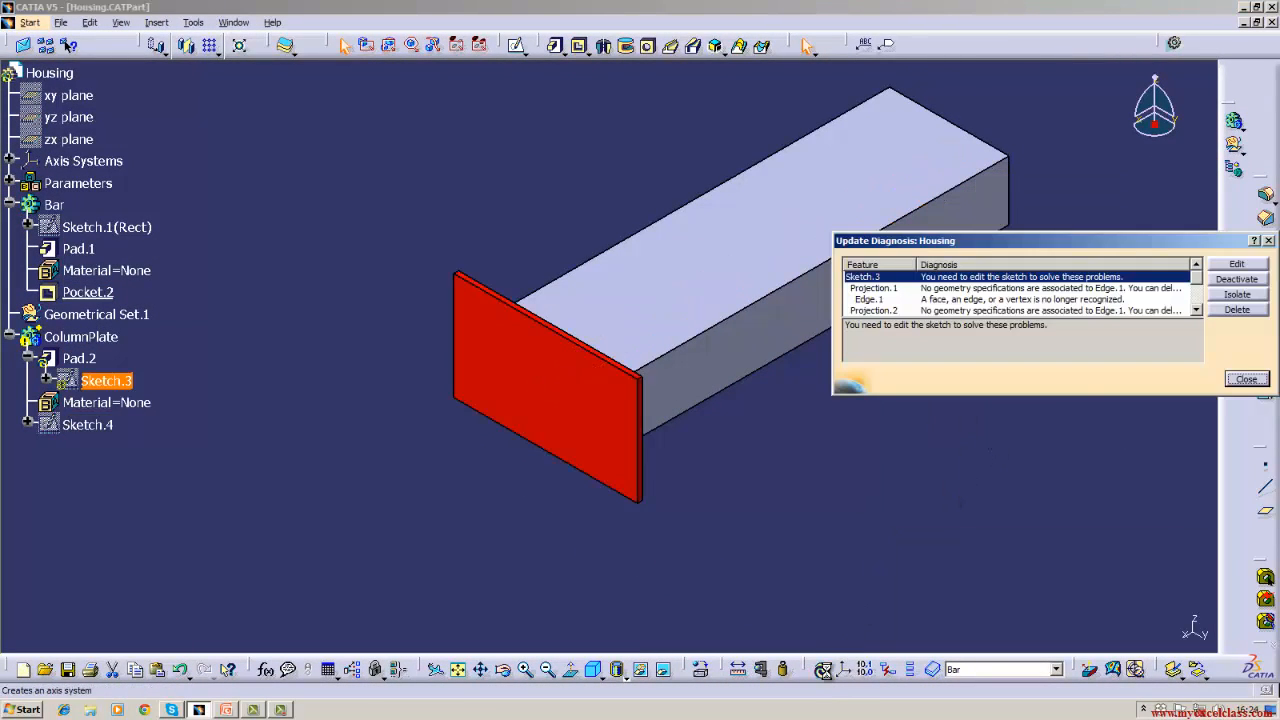
Edit Sketch.3 from the update diagnosis and delete the four projected Bar edges together with the offset dimensions tied to them
click(1238, 265)
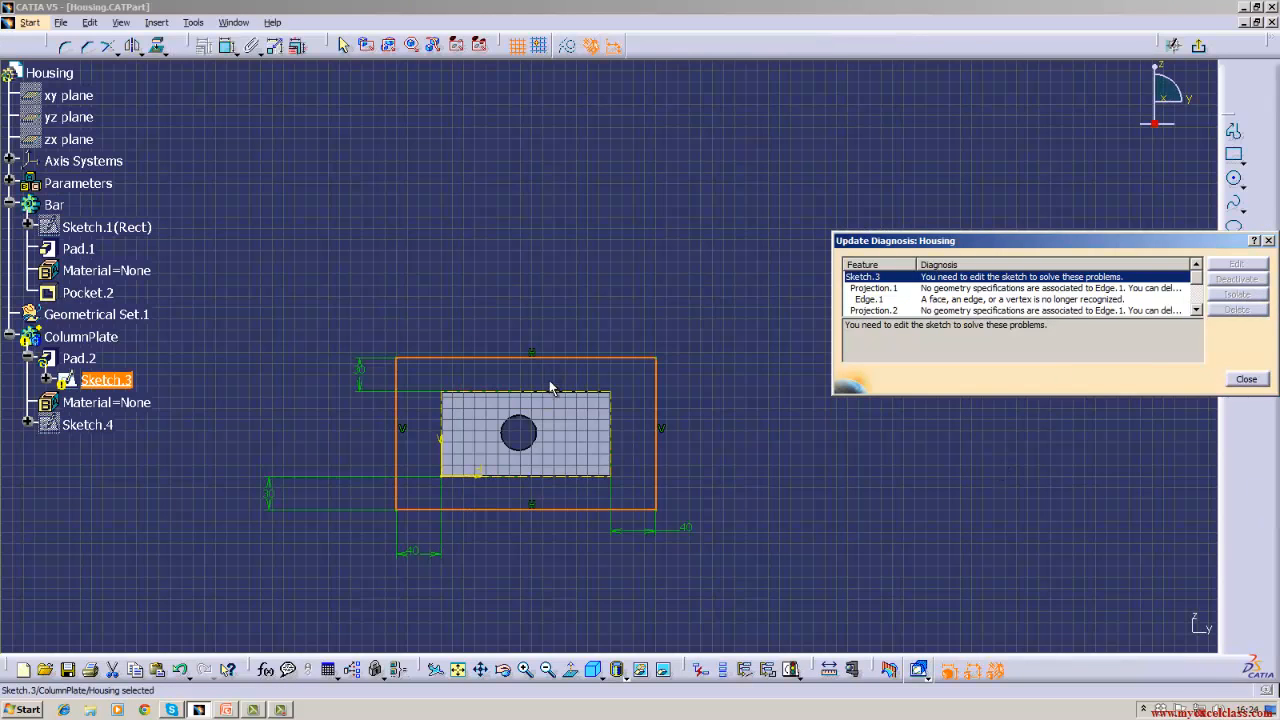
right_click(557, 397)
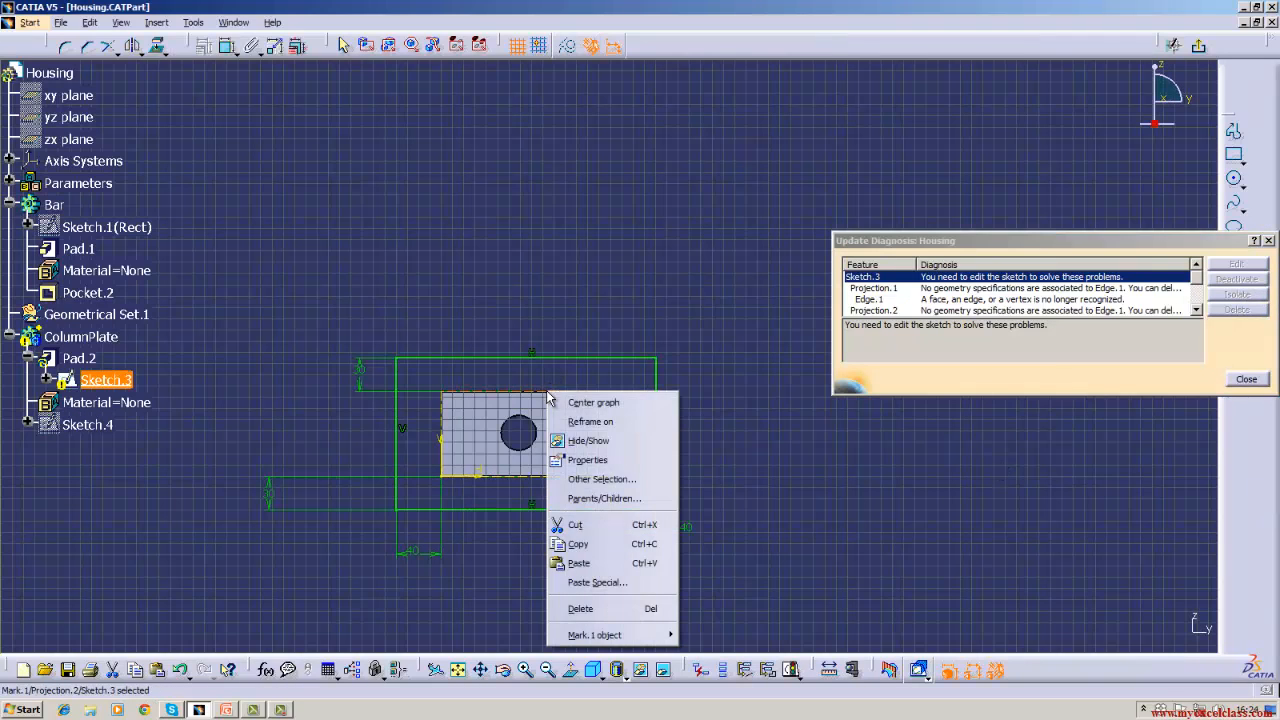
click(592, 612)
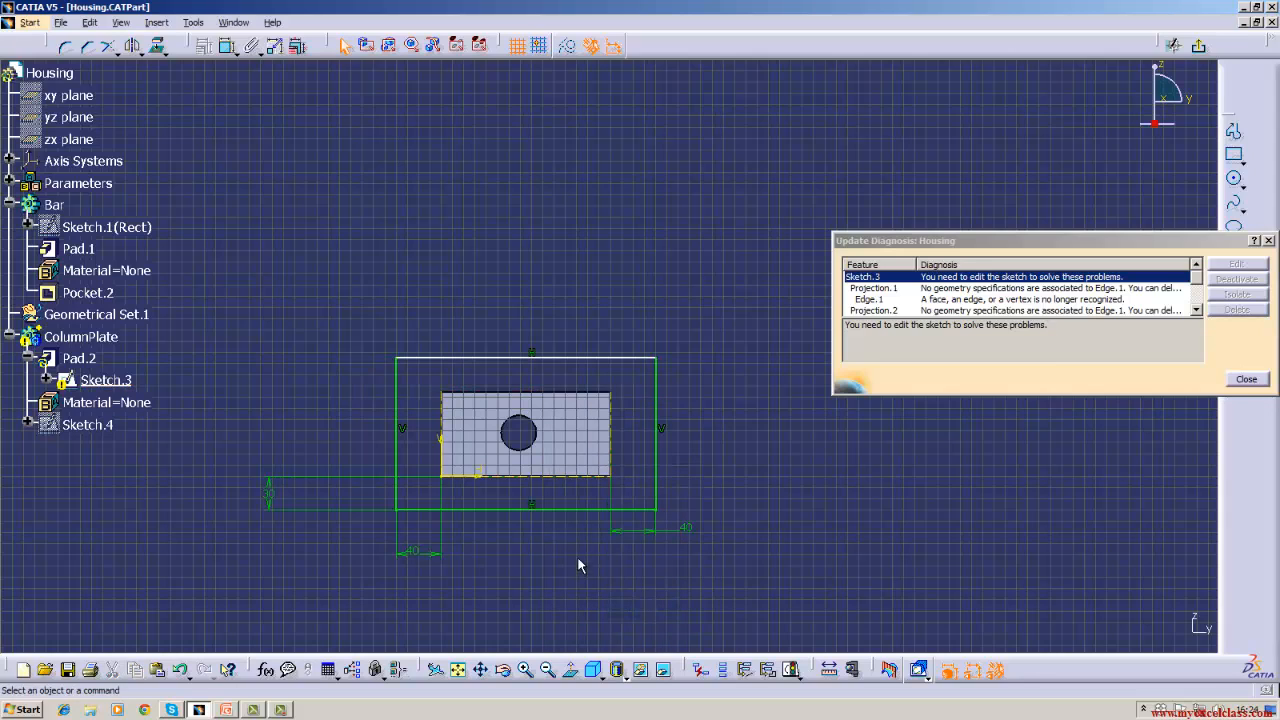
right_click(580, 481)
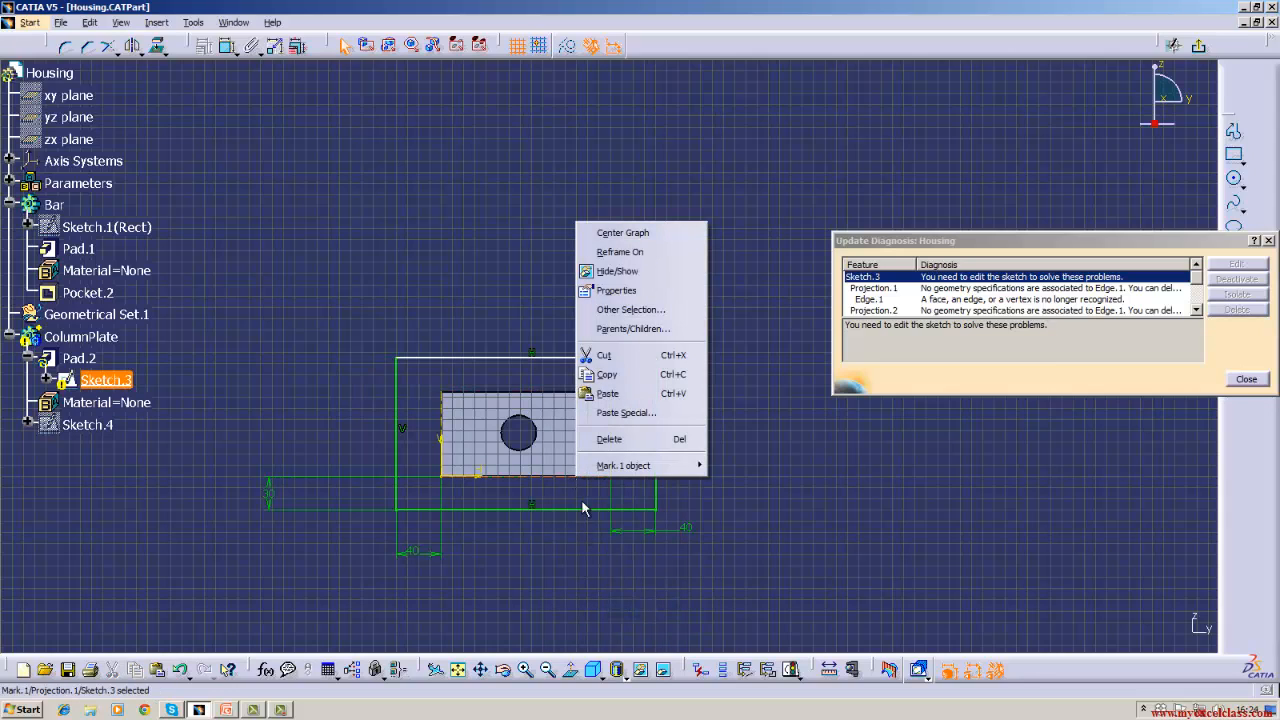
click(605, 437)
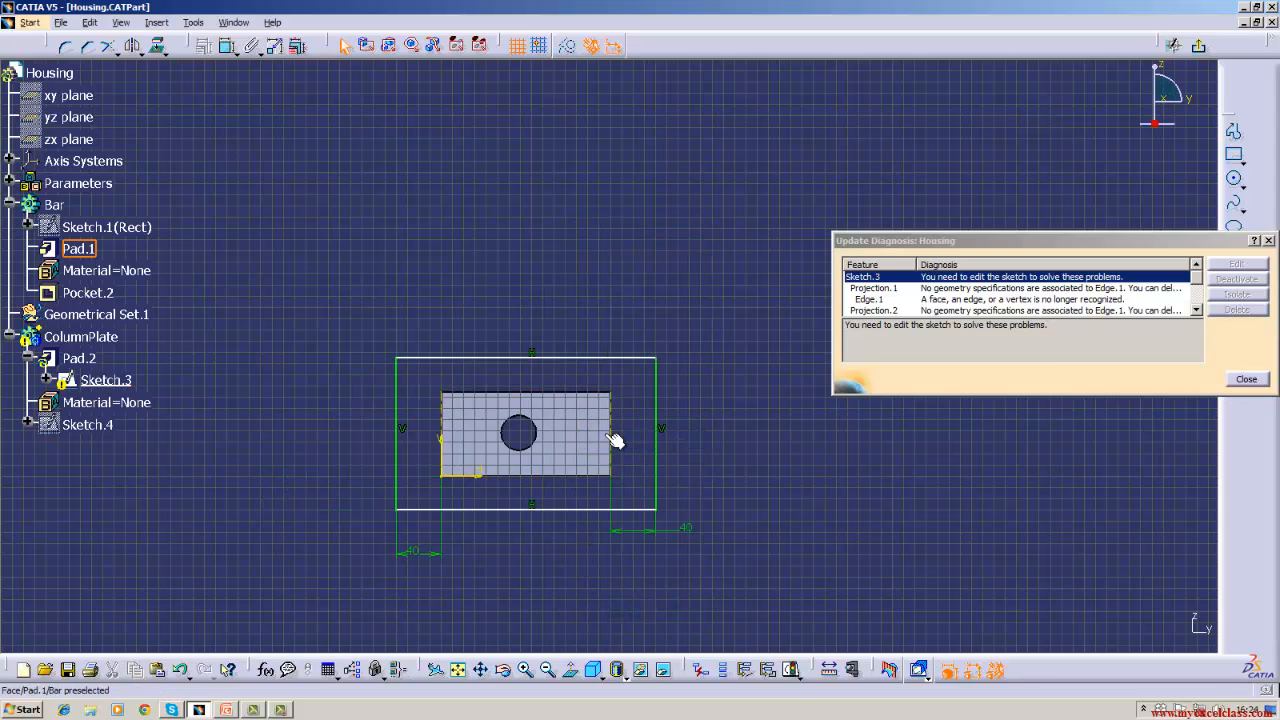
right_click(418, 555)
click(449, 514)
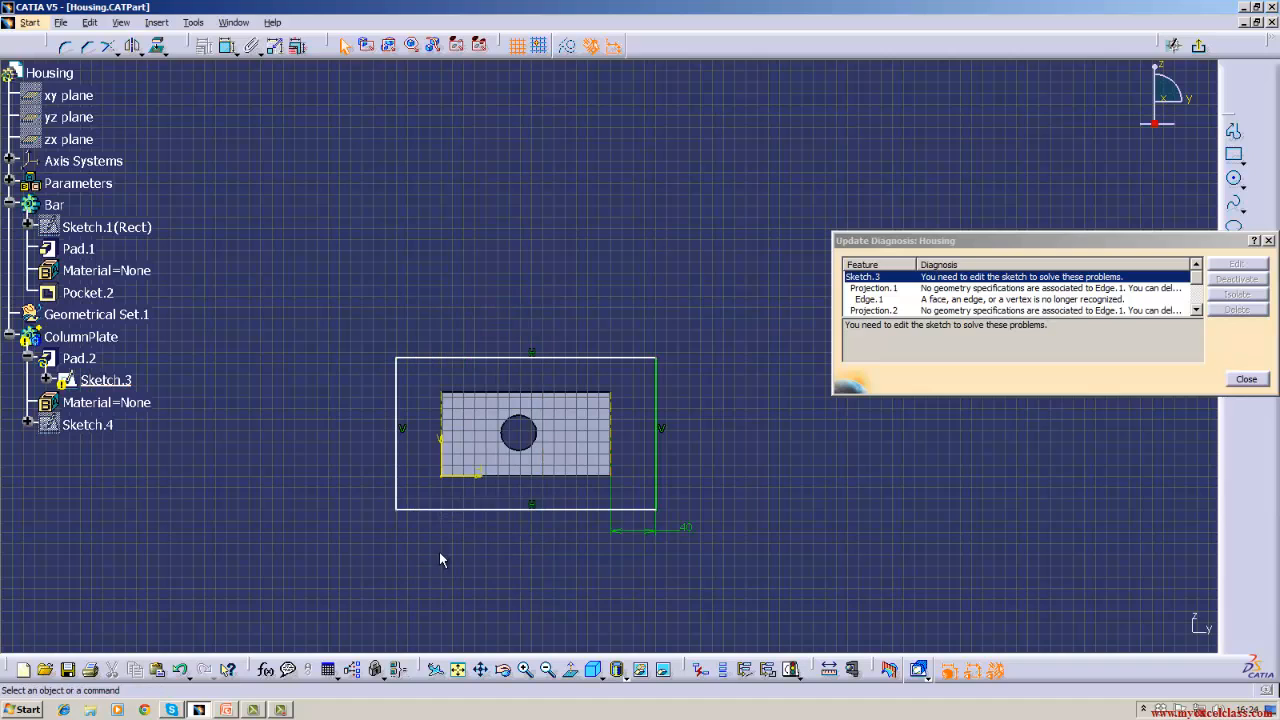
right_click(612, 421)
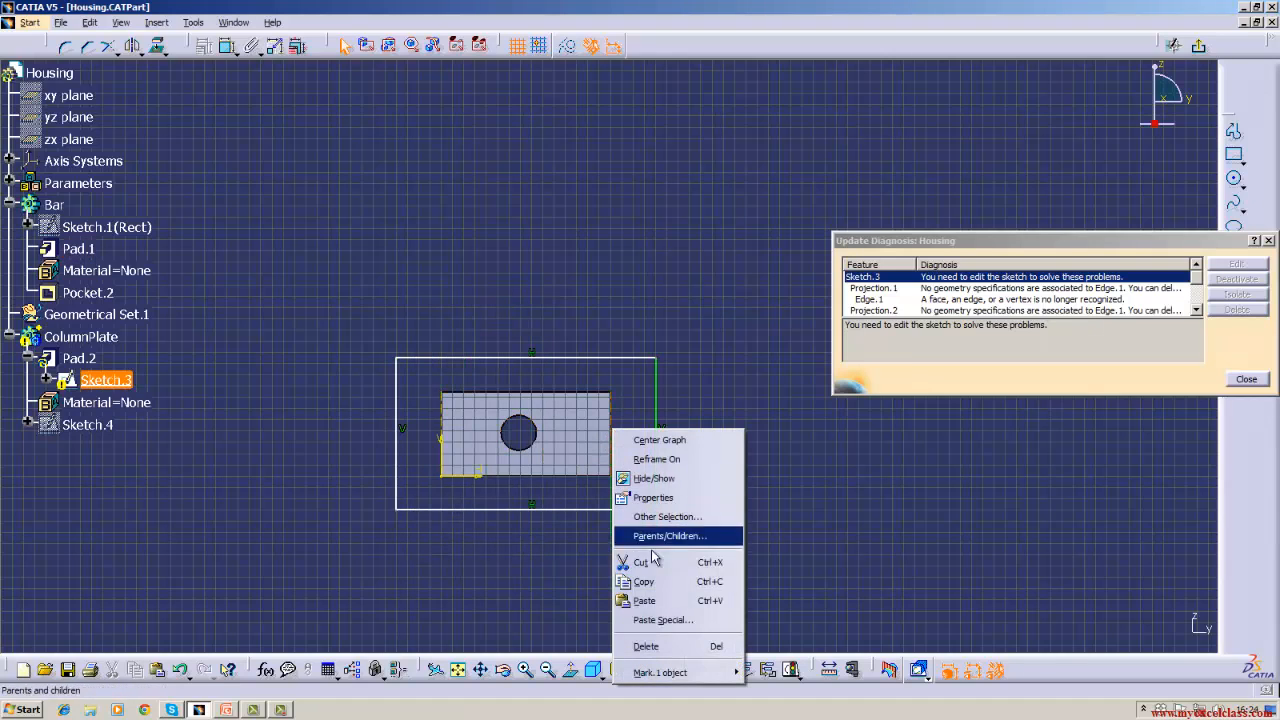
click(651, 646)
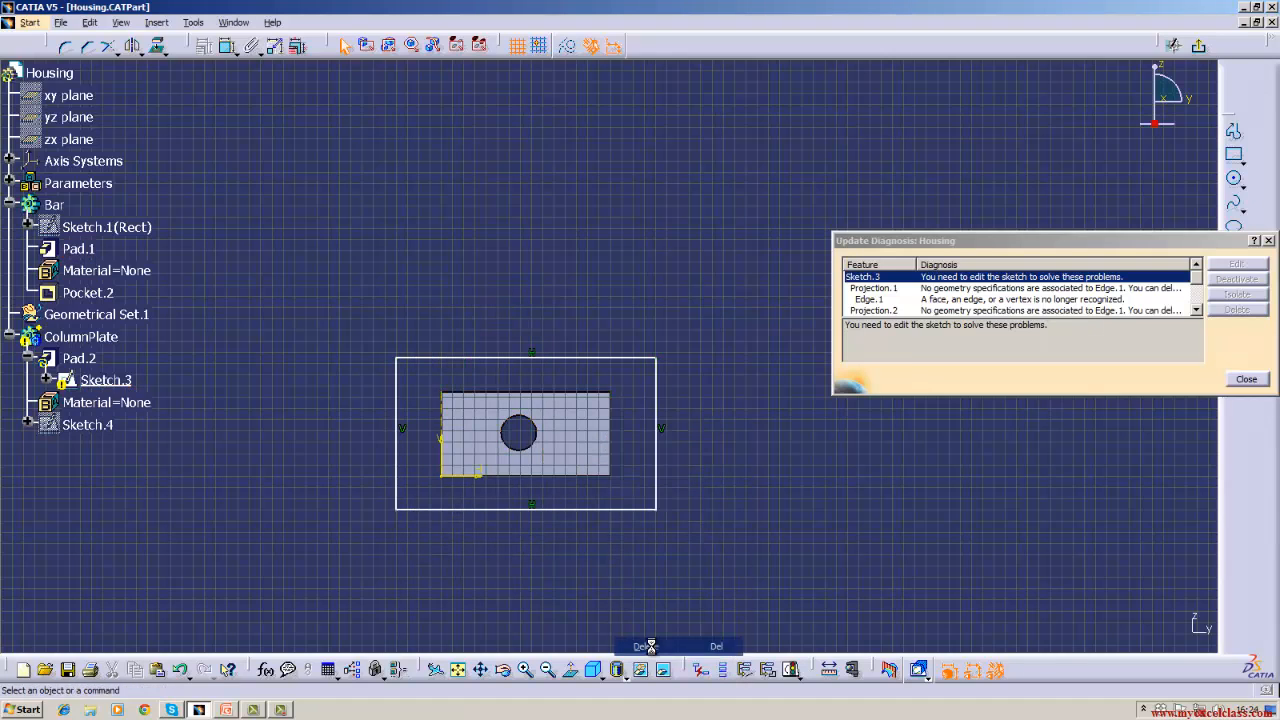
right_click(444, 416)
click(472, 626)
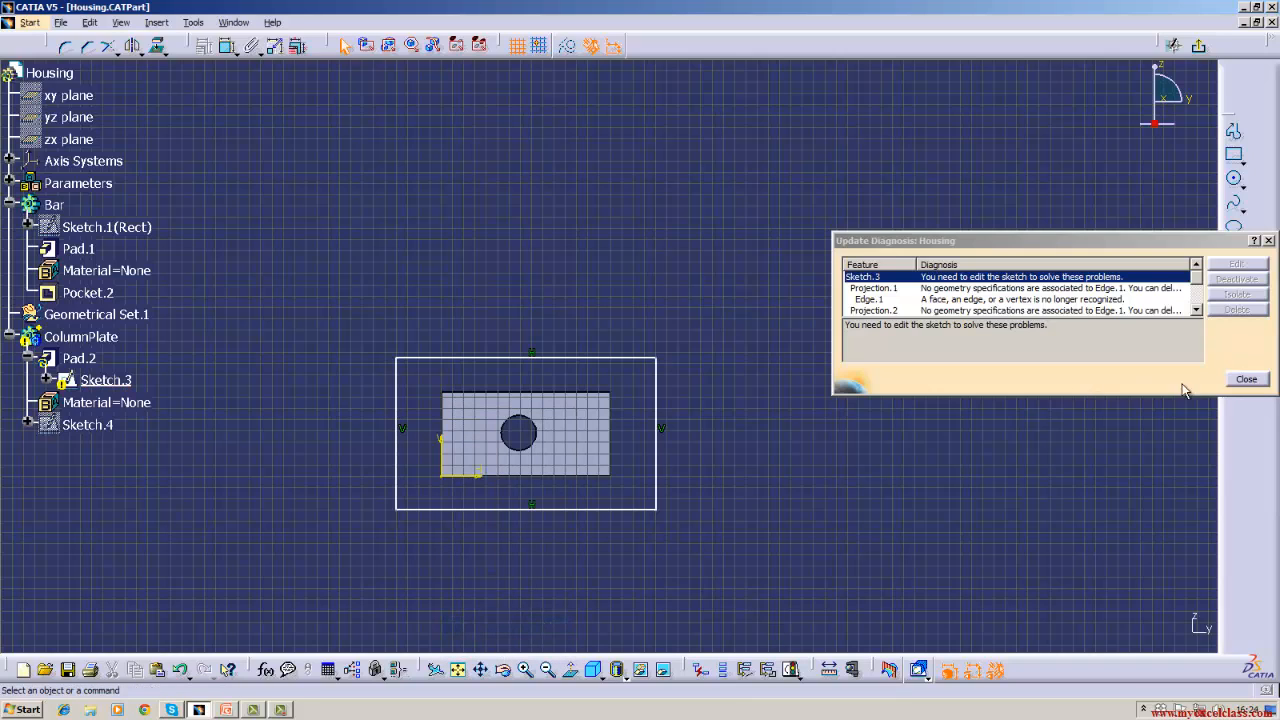
Close the update diagnosis, update the part outside the sketch, and reopen the ColumnPlate's Sketch.3 for editing
click(1225, 380)
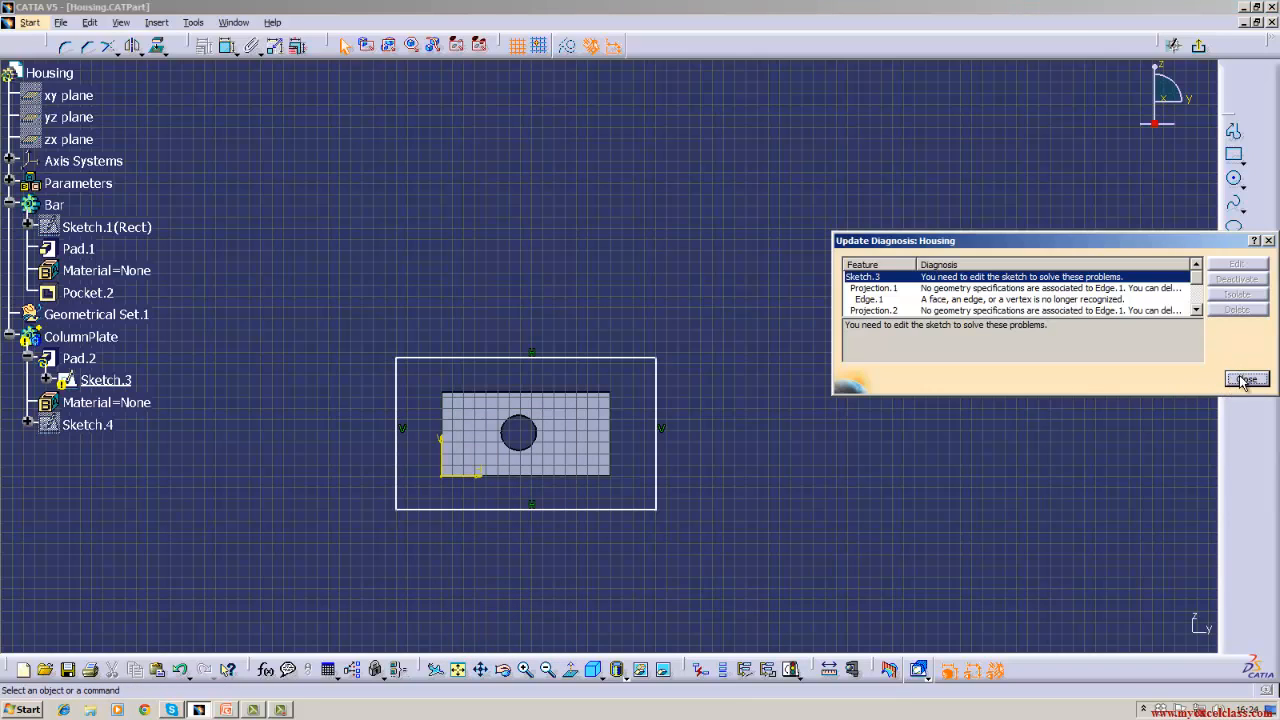
click(1242, 380)
click(918, 669)
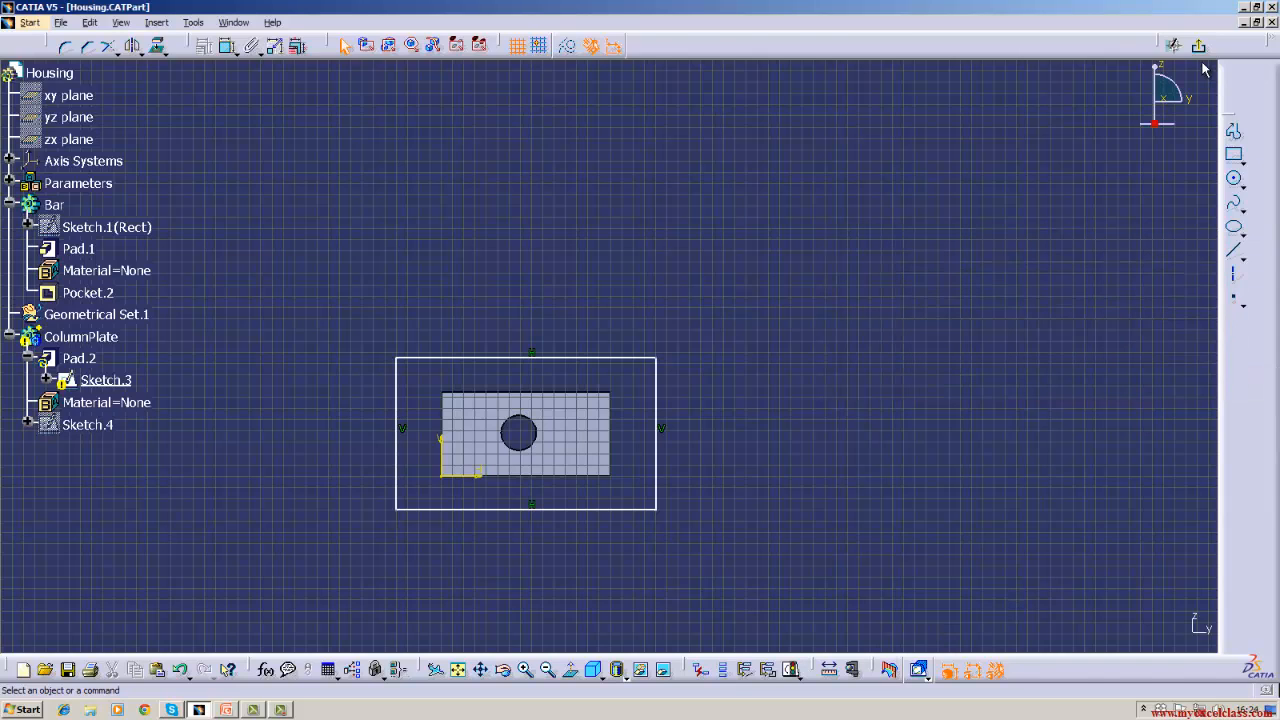
click(820, 669)
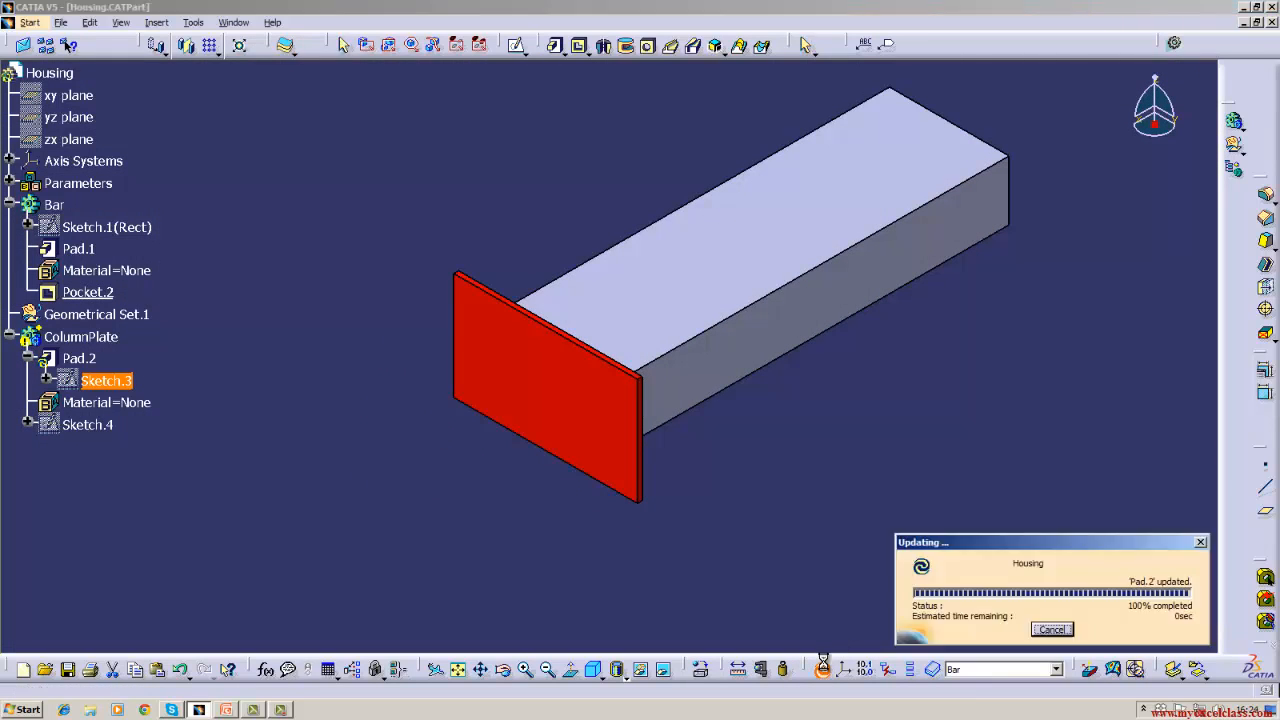
double_click(106, 381)
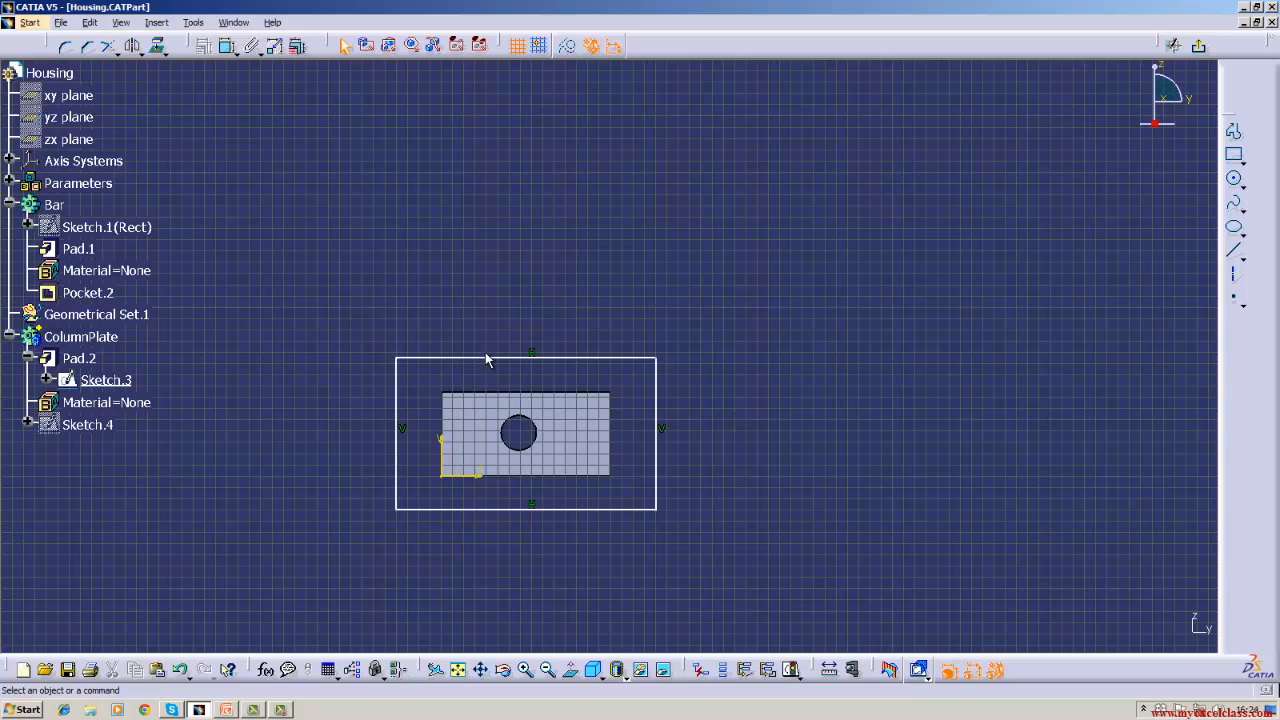
Try an offset dimension between the Bar's top edge and the sketch rectangle's upper line, and delete that dimension
click(486, 394)
click(228, 45)
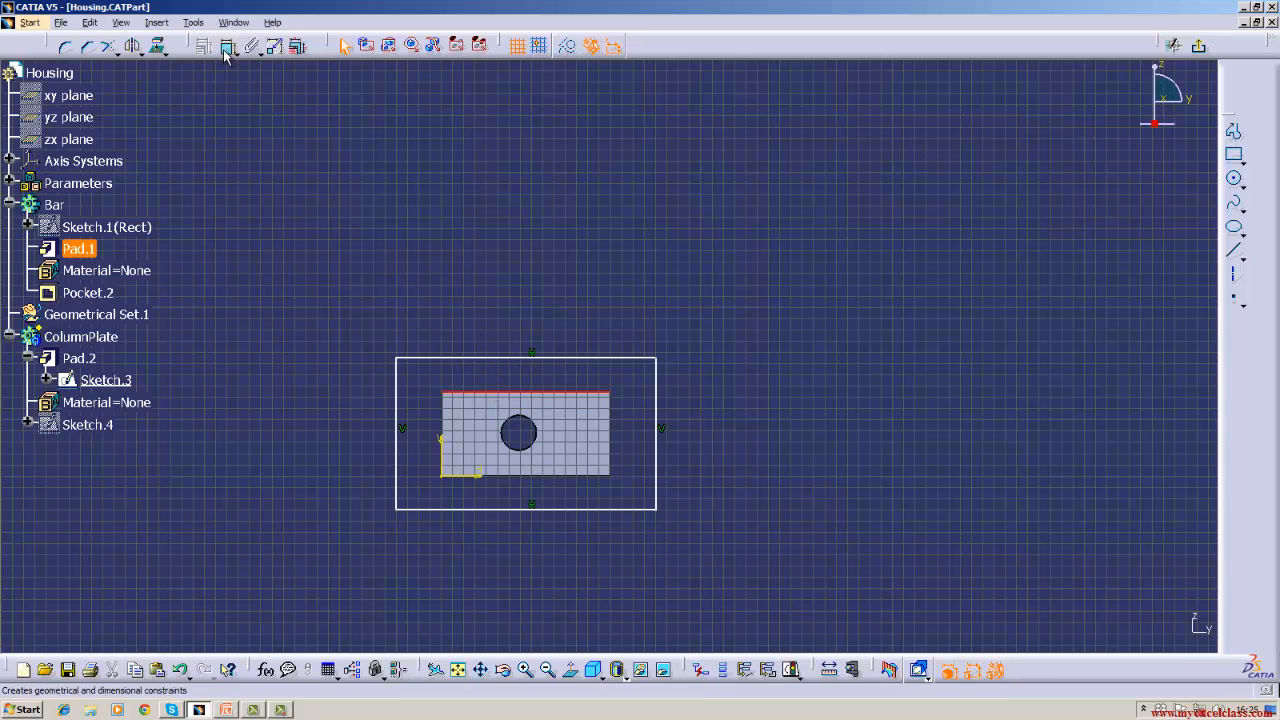
click(446, 360)
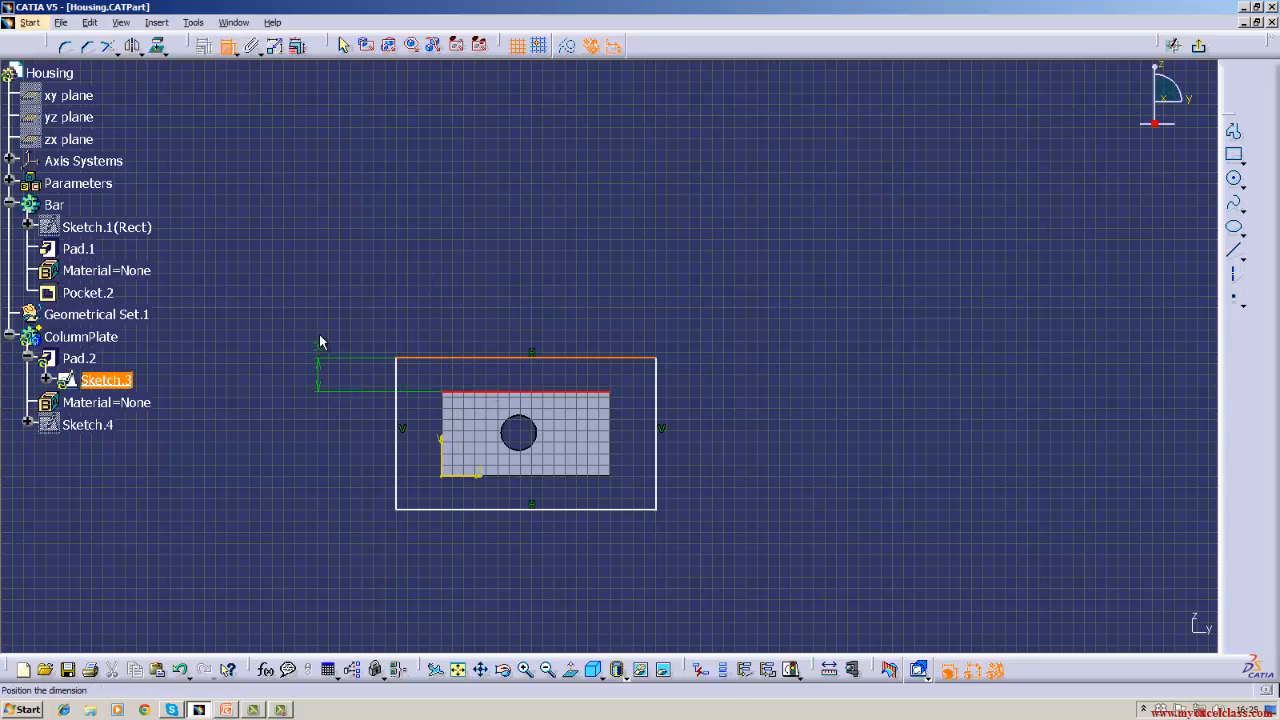
click(320, 325)
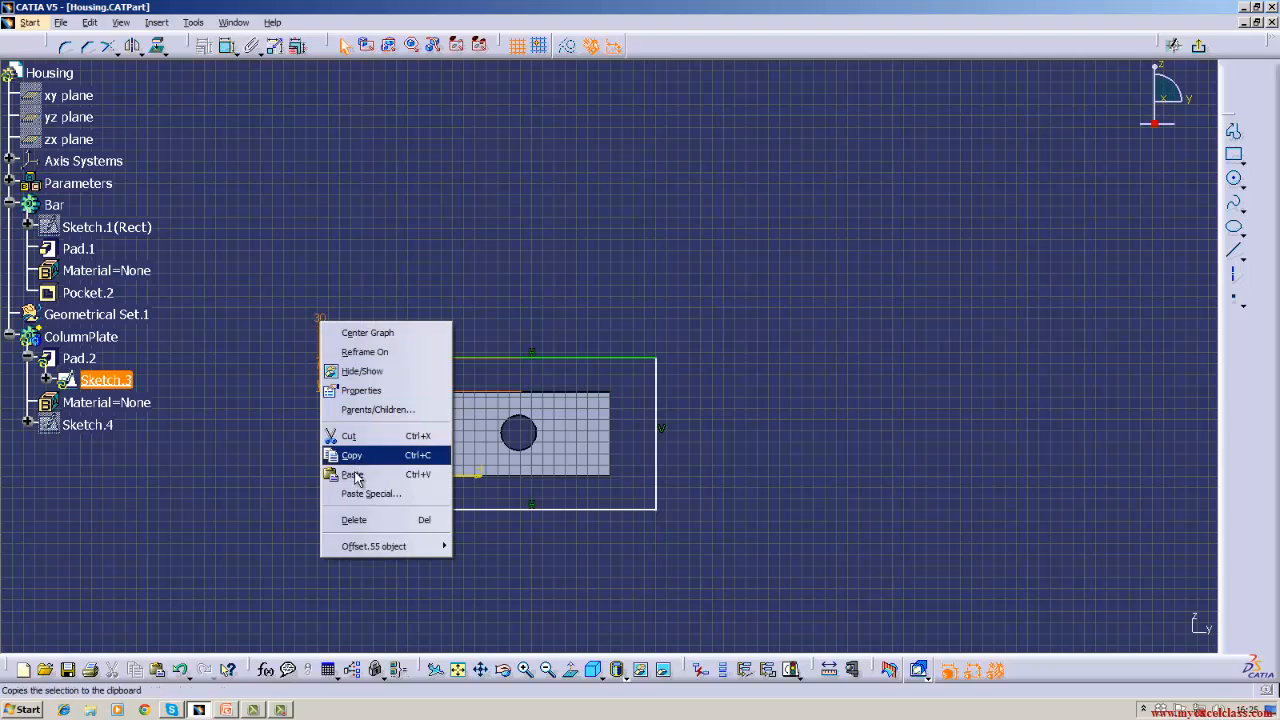
click(352, 520)
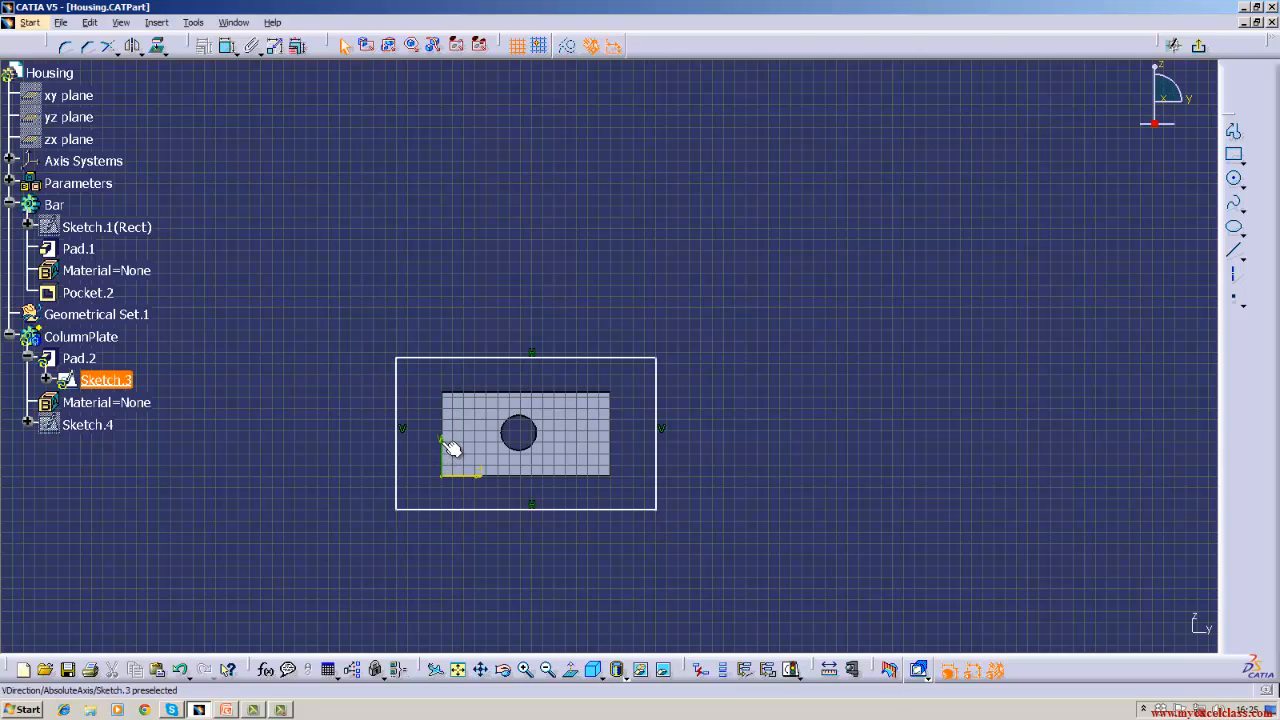
Dimension the rectangle's left line from the sketch's vertical axis and dimension the rectangle's overall width
click(448, 443)
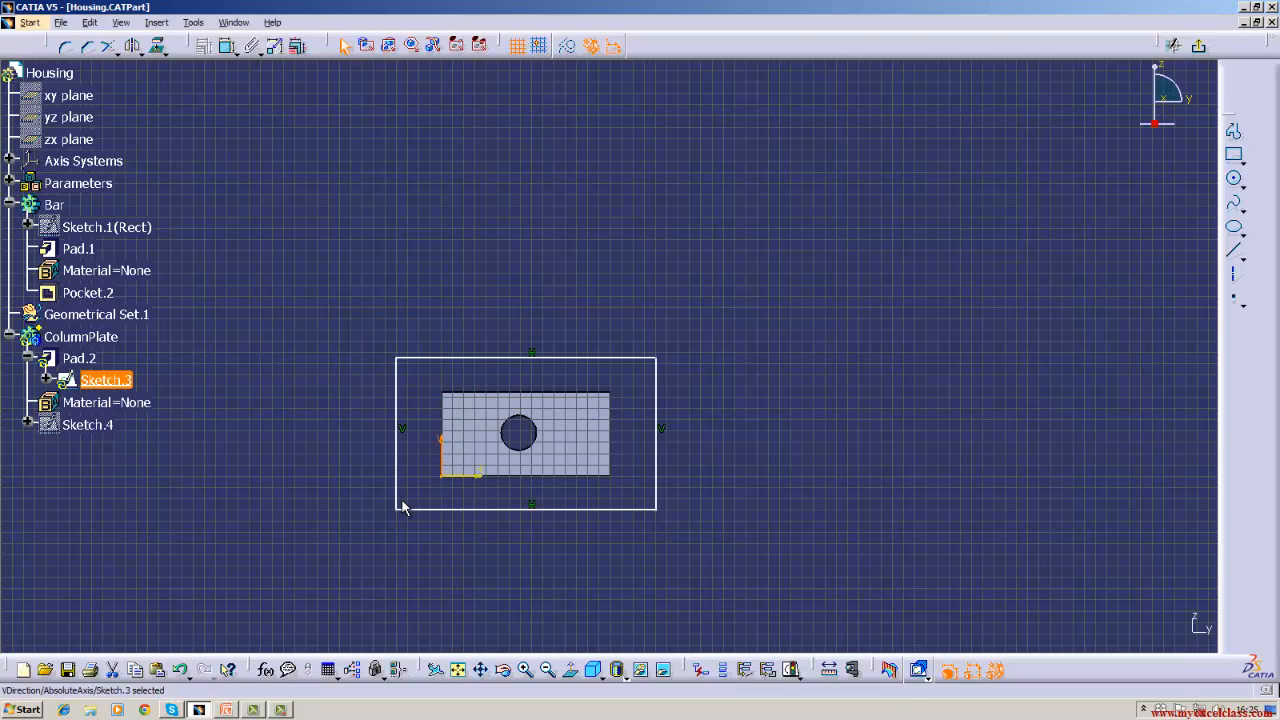
click(228, 45)
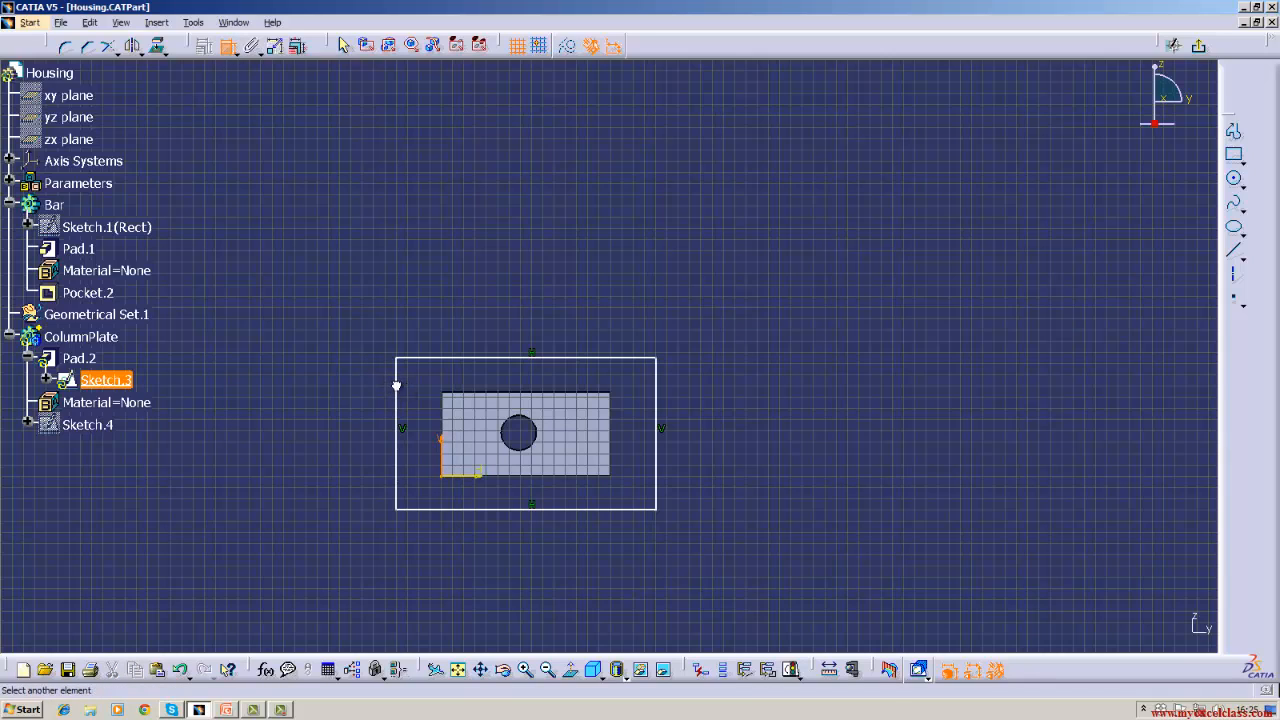
click(397, 378)
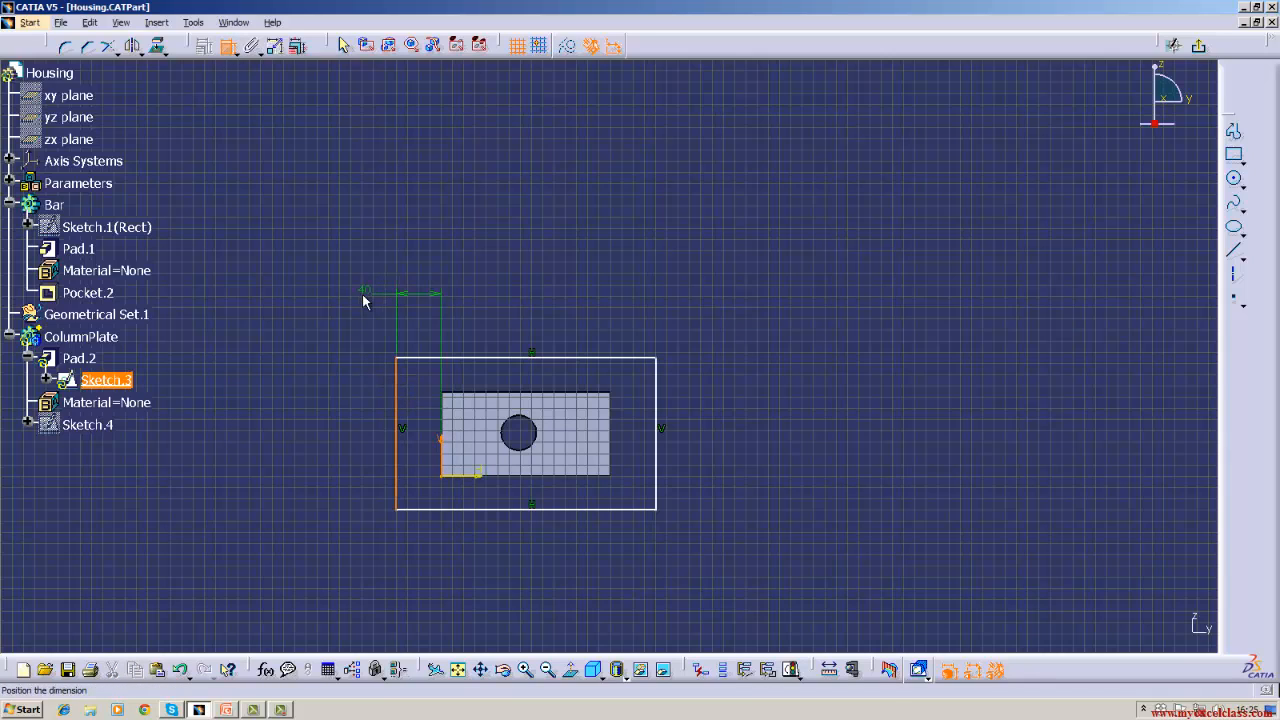
click(366, 294)
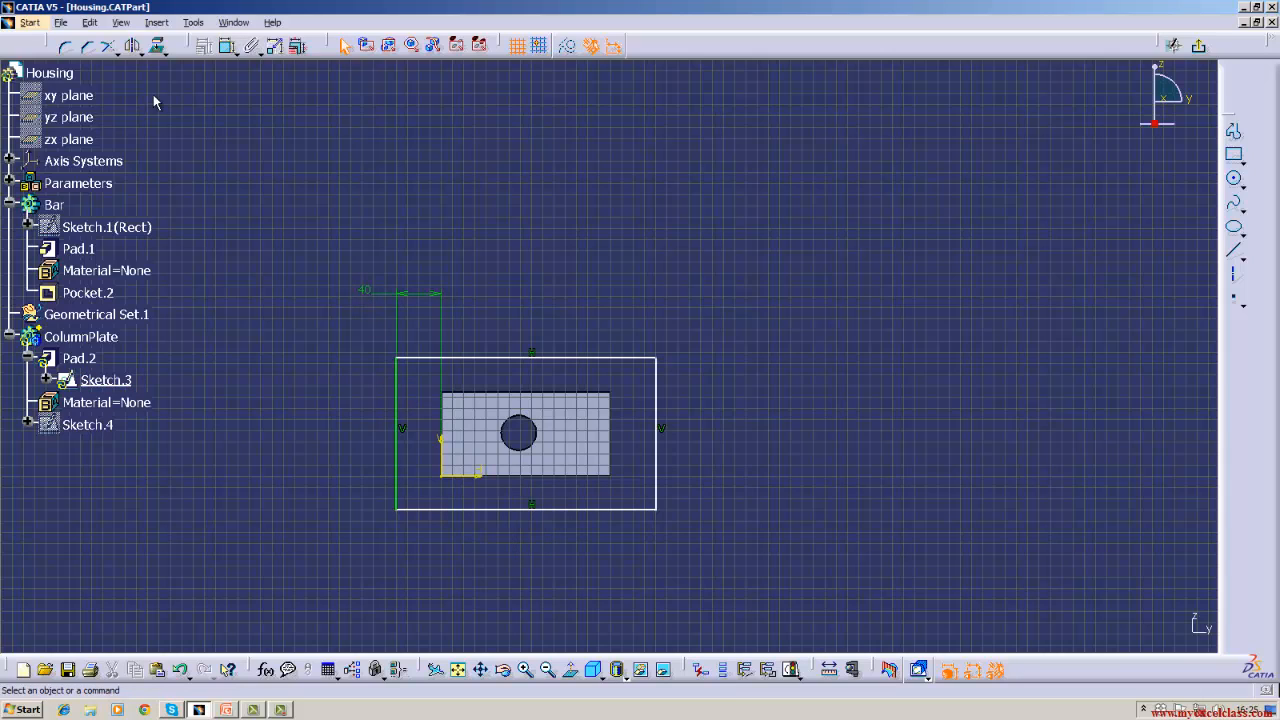
click(228, 45)
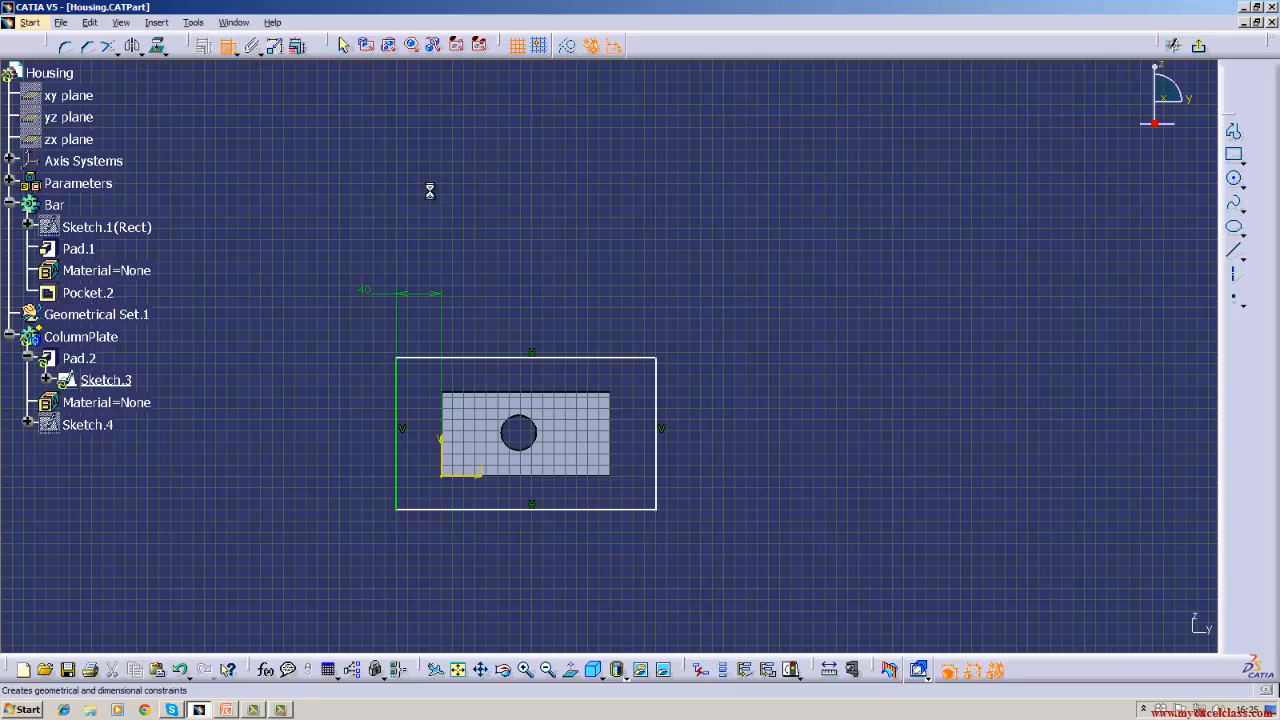
click(571, 358)
click(564, 210)
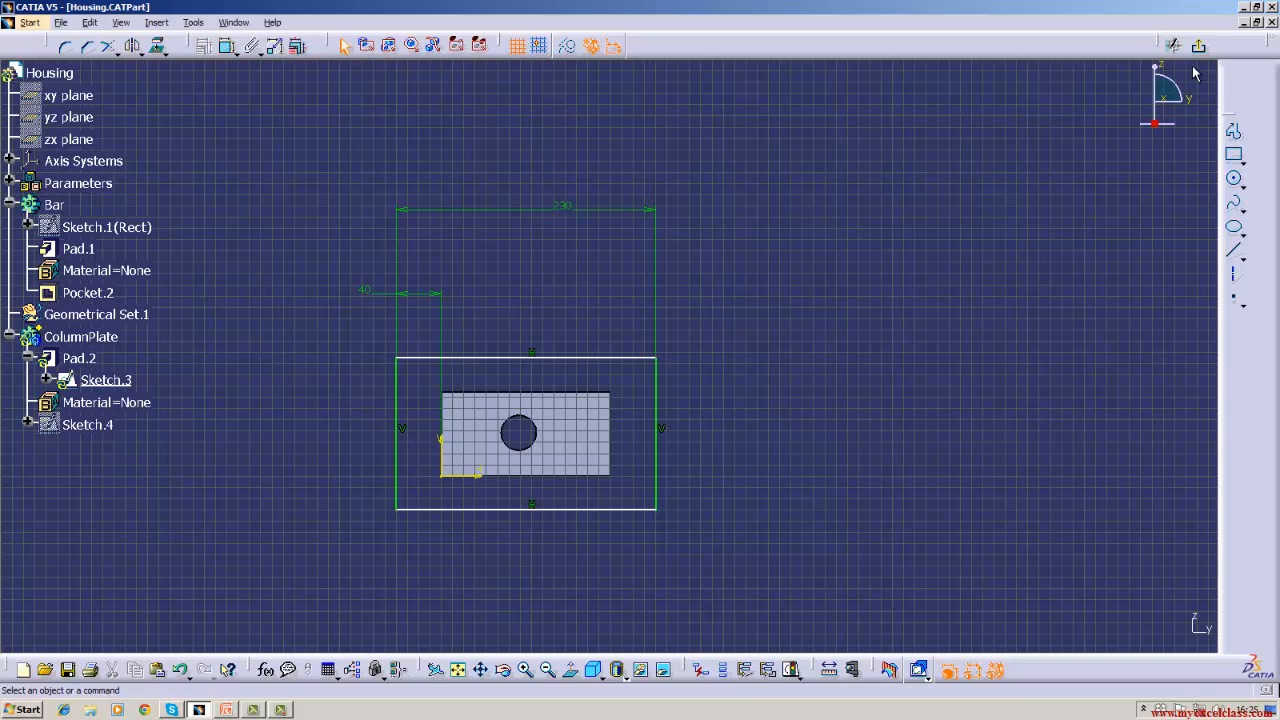
click(228, 45)
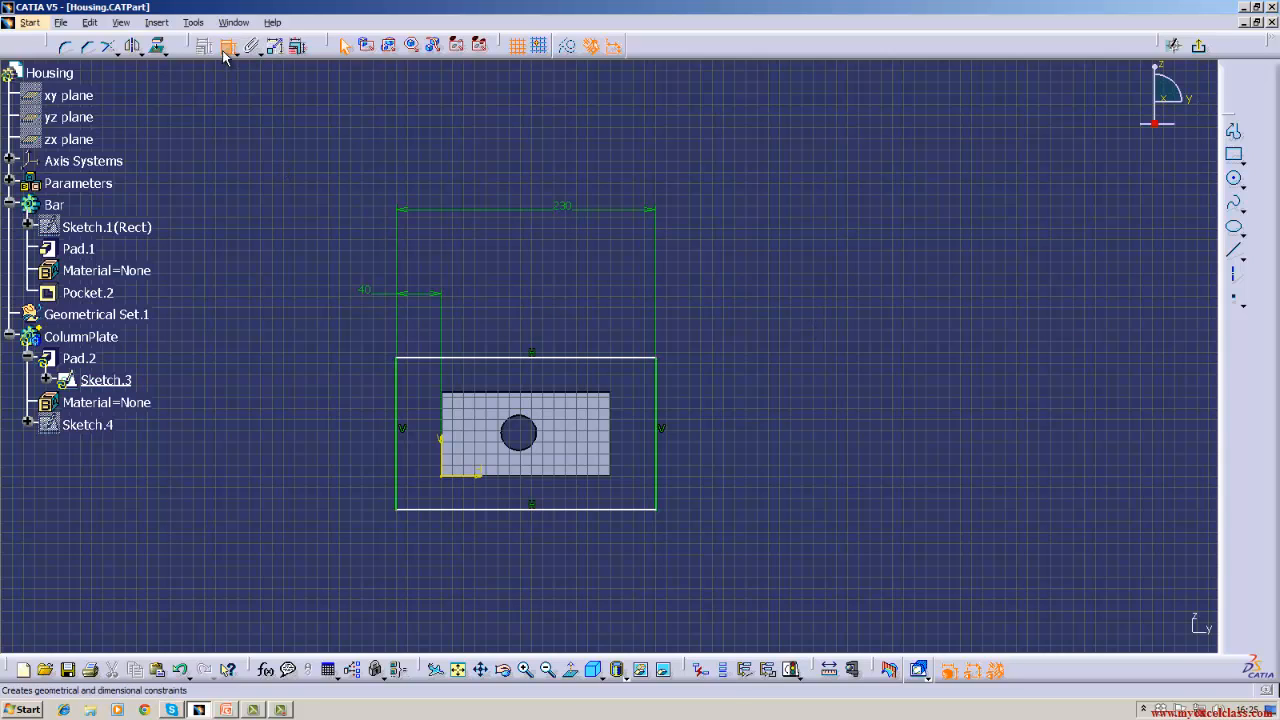
click(482, 510)
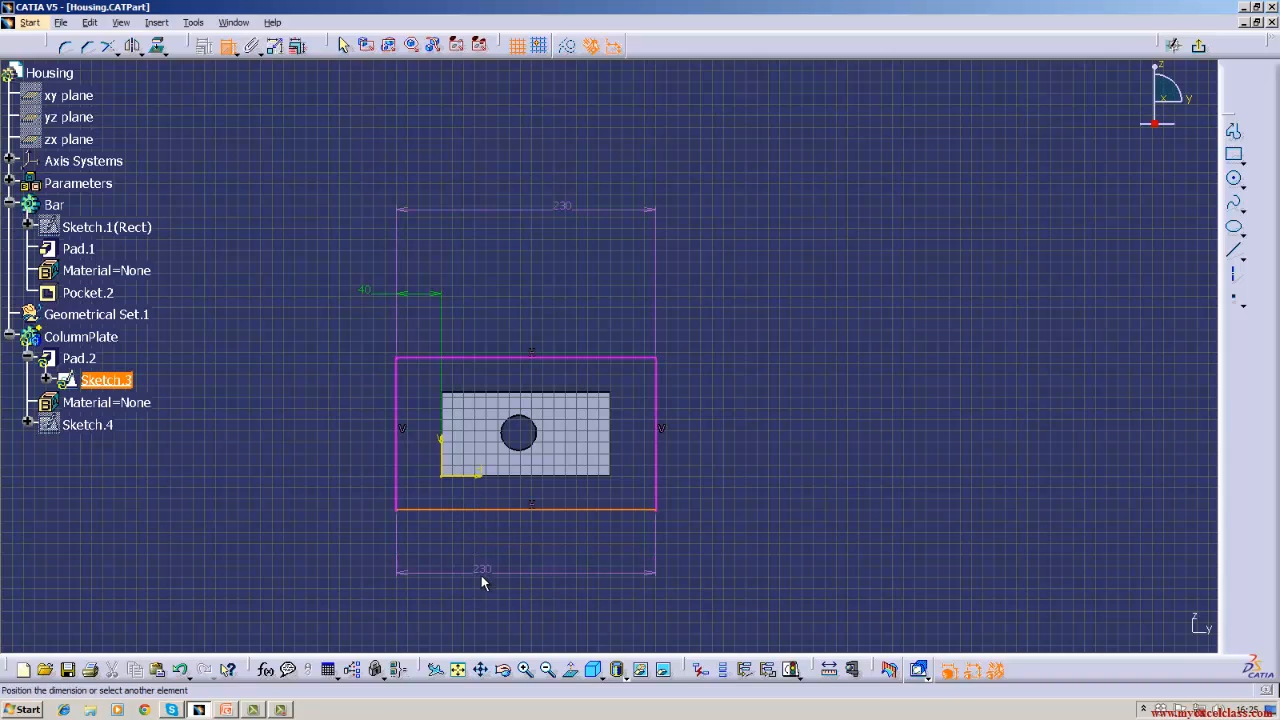
key(Escape)
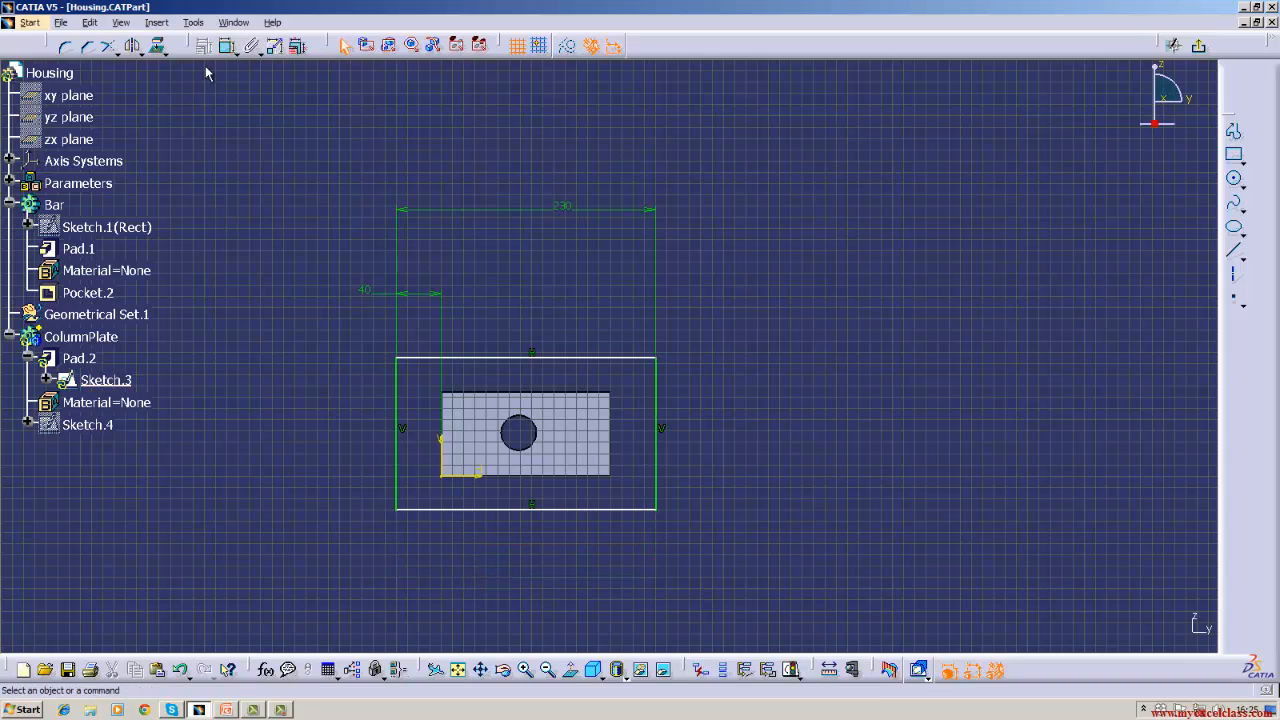
Dimension the rectangle's lower line from the sketch's horizontal axis, dimension its height, and exit Sketch.3
click(228, 45)
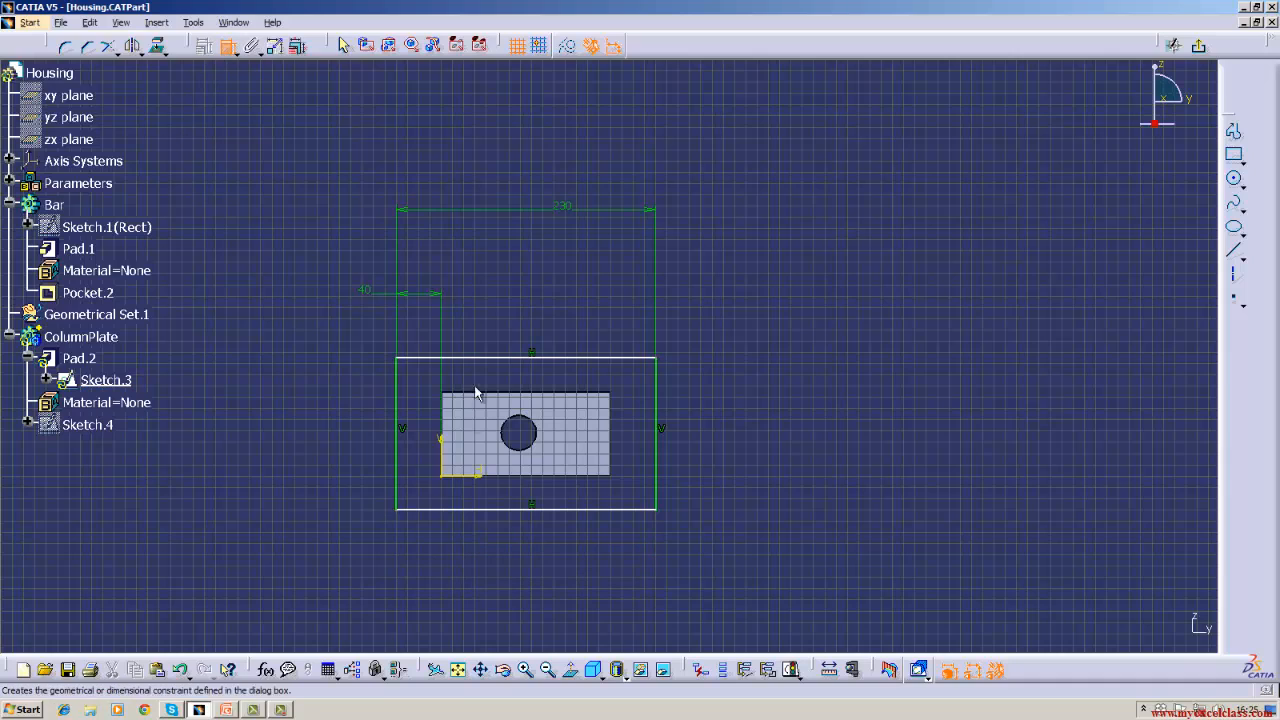
click(477, 476)
click(470, 510)
click(322, 532)
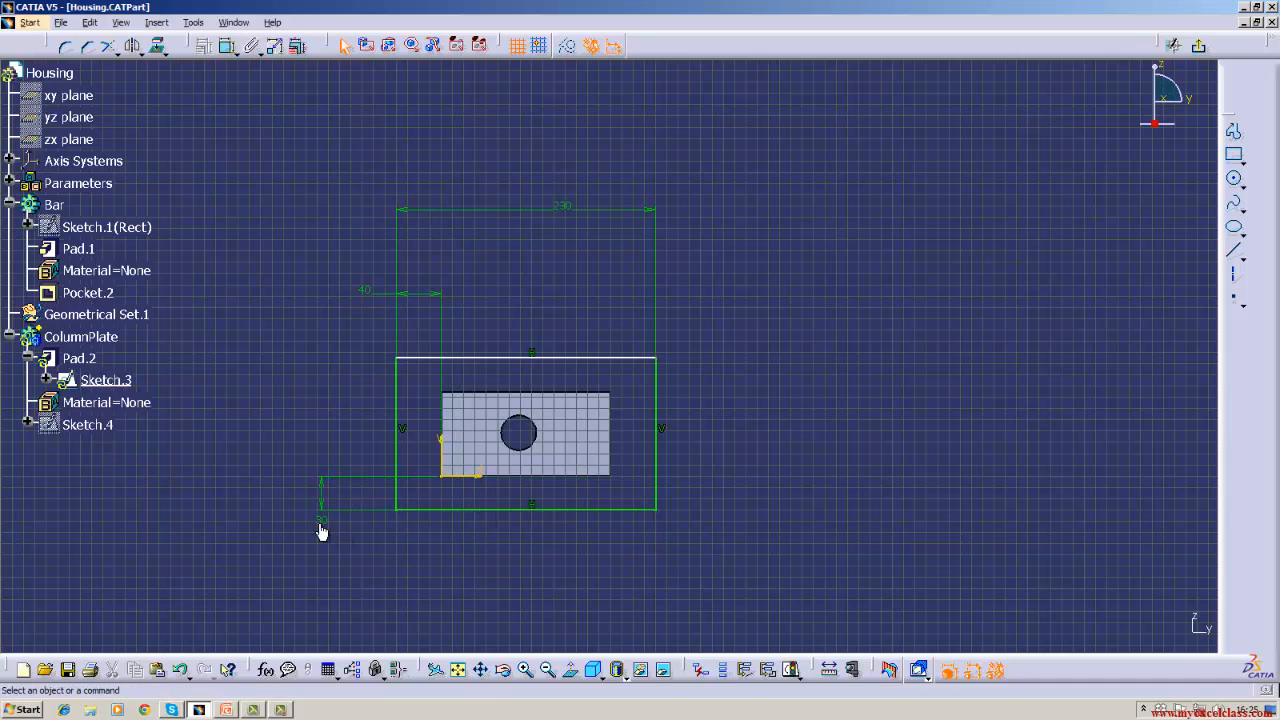
click(228, 45)
click(656, 421)
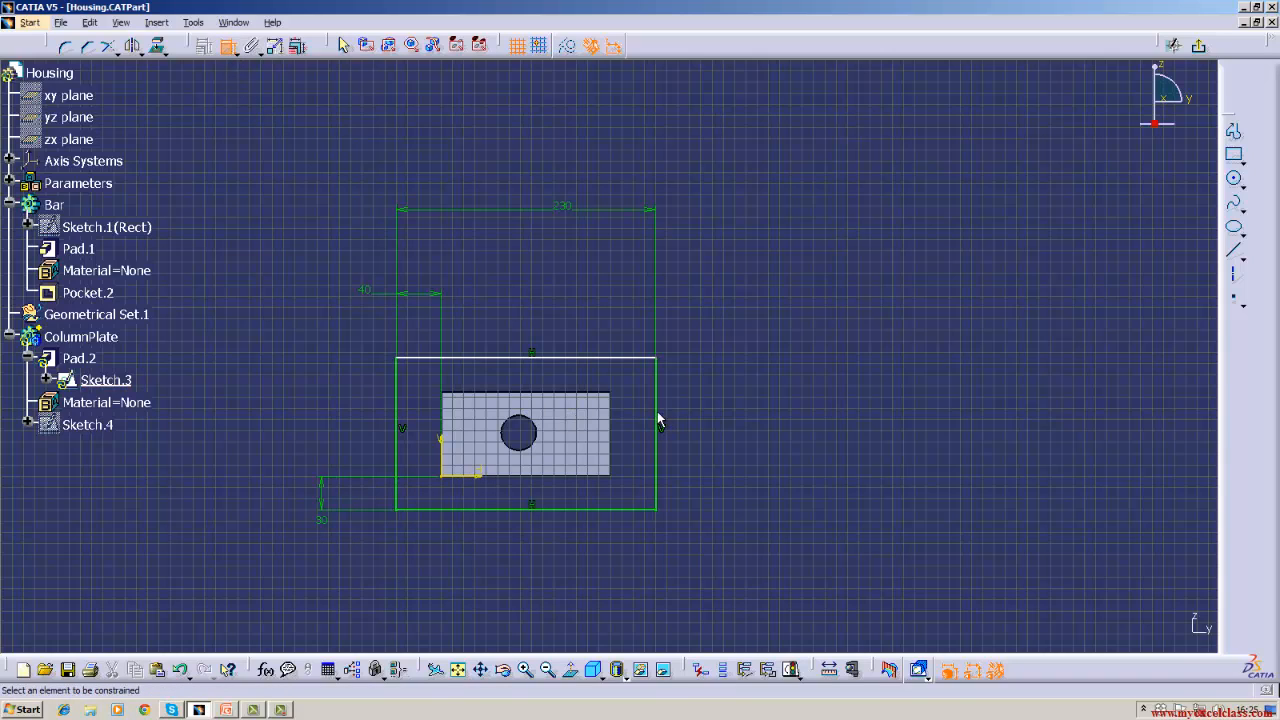
click(806, 419)
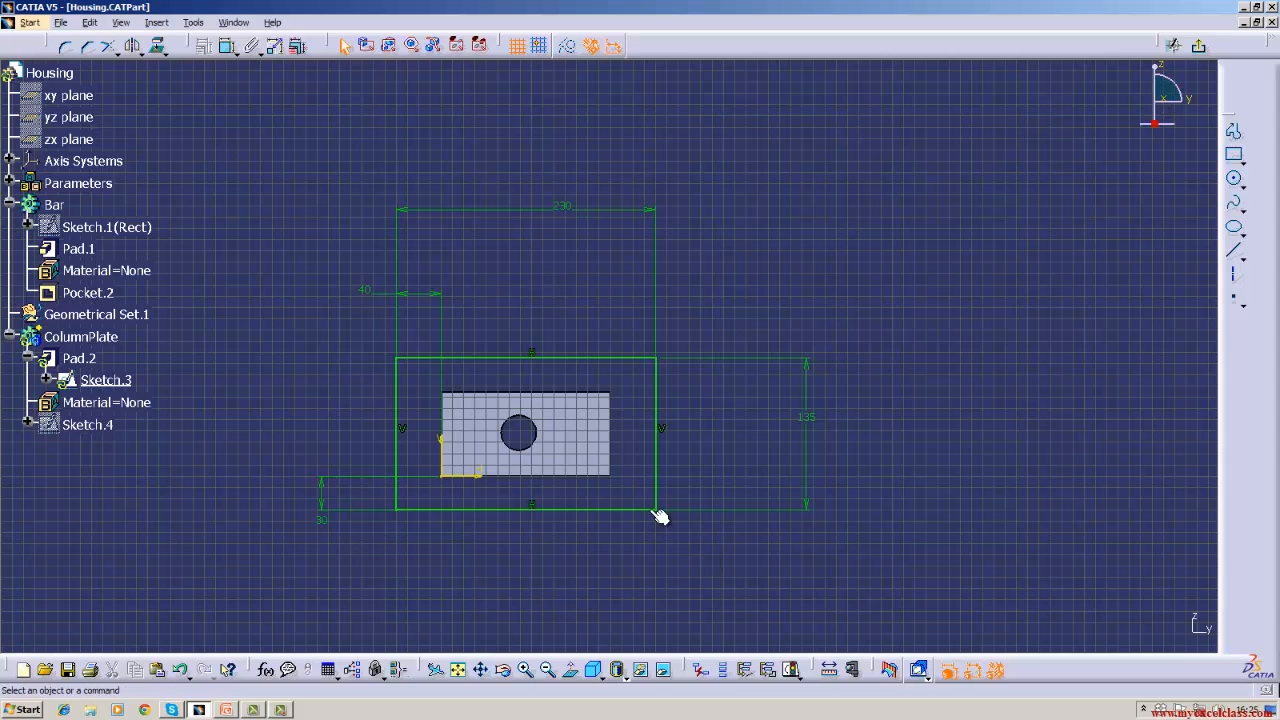
click(1198, 46)
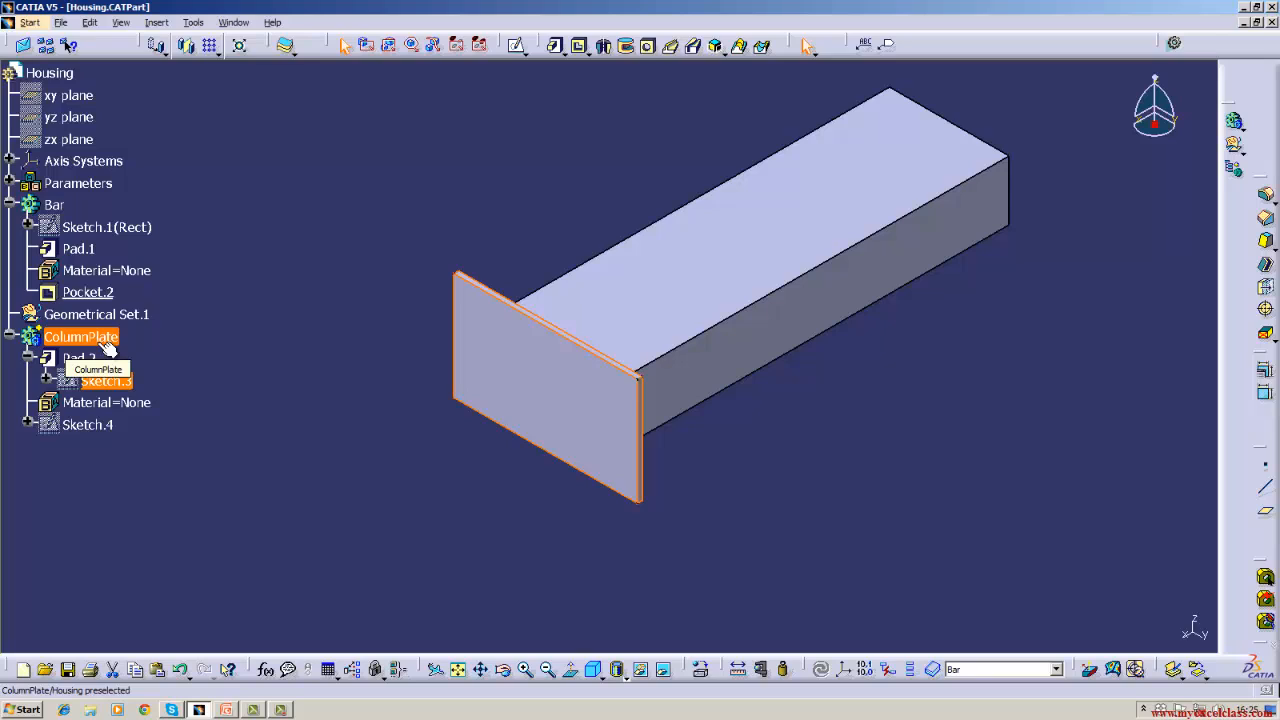
Insert a new body after ColumnPlate in the Housing part and define it as the in-work object
click(9, 336)
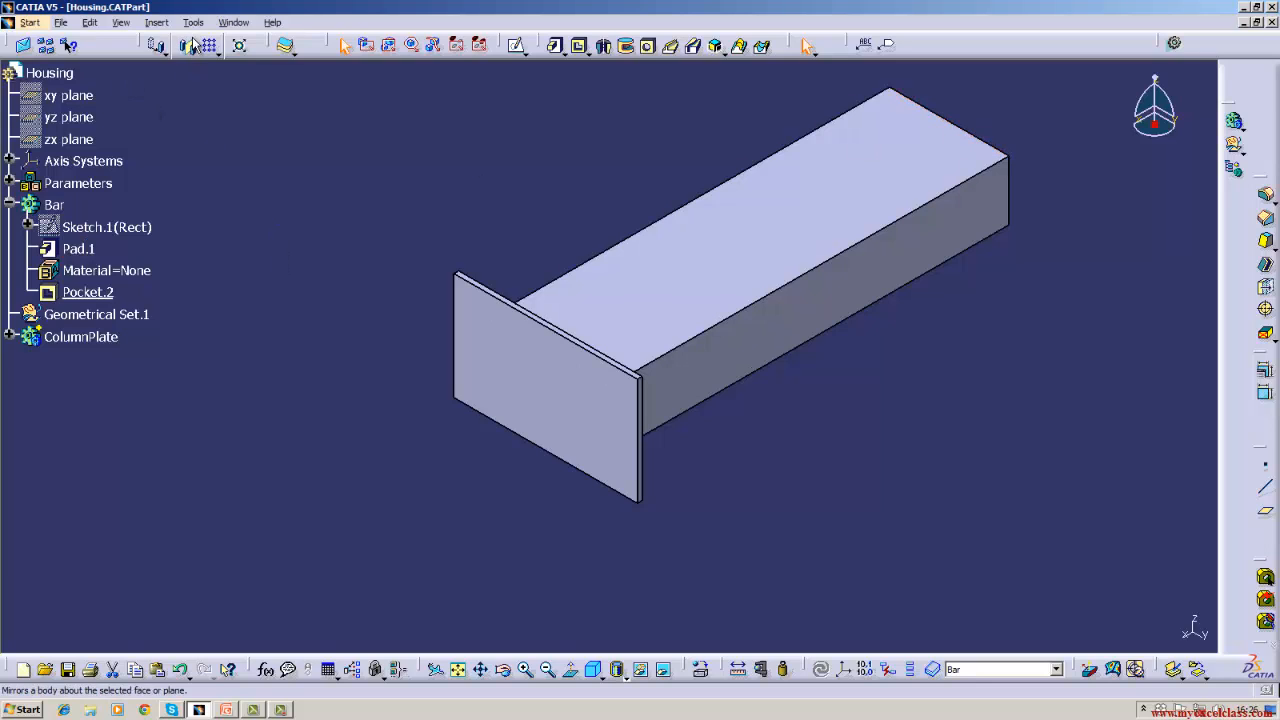
click(152, 23)
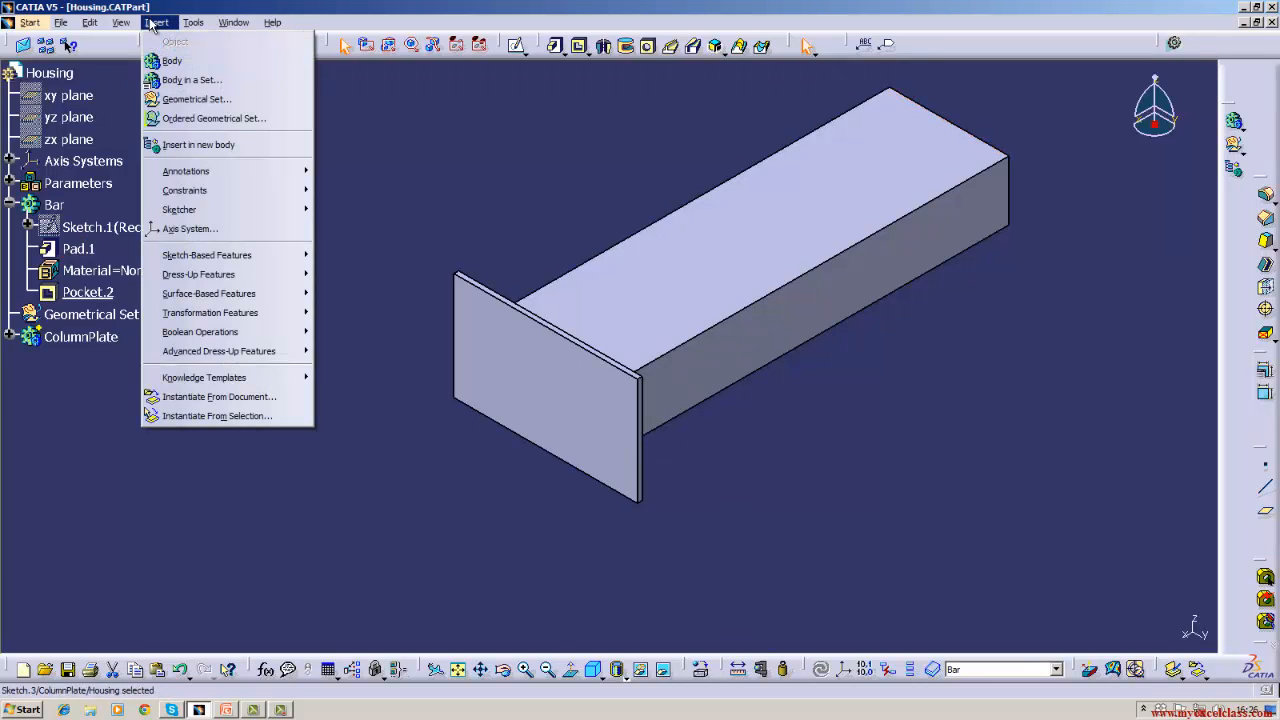
click(175, 61)
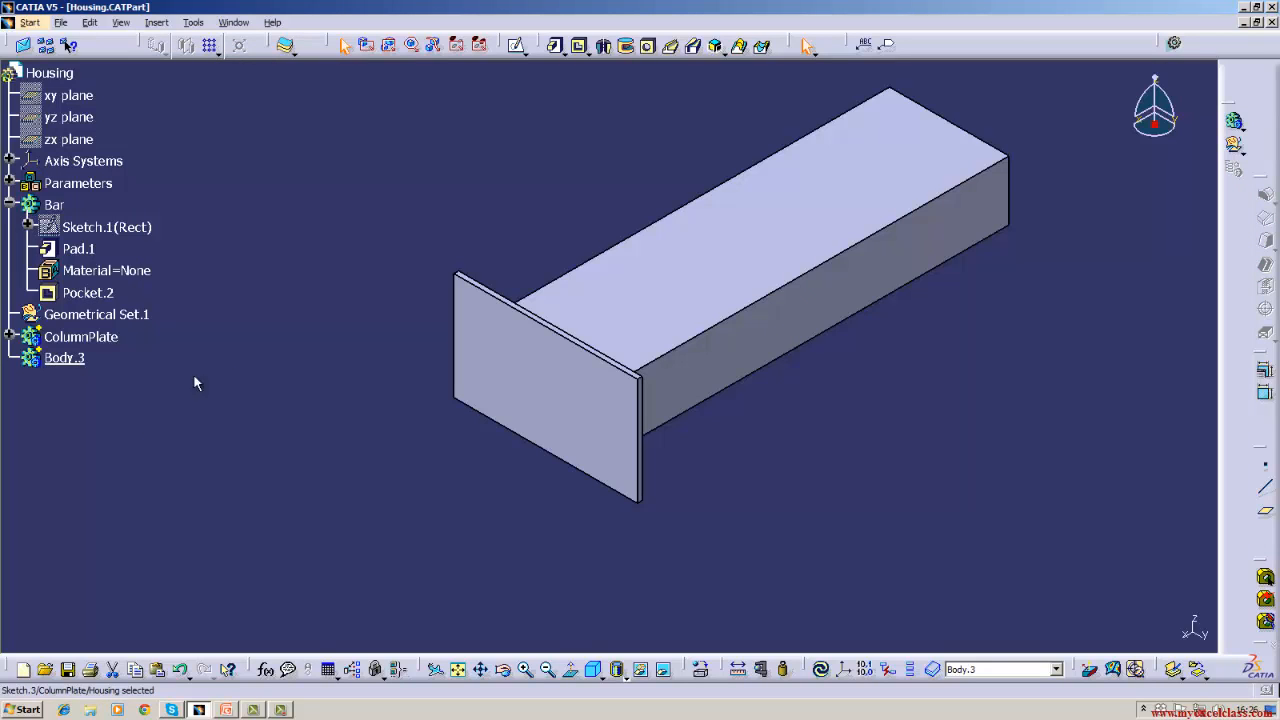
right_click(58, 362)
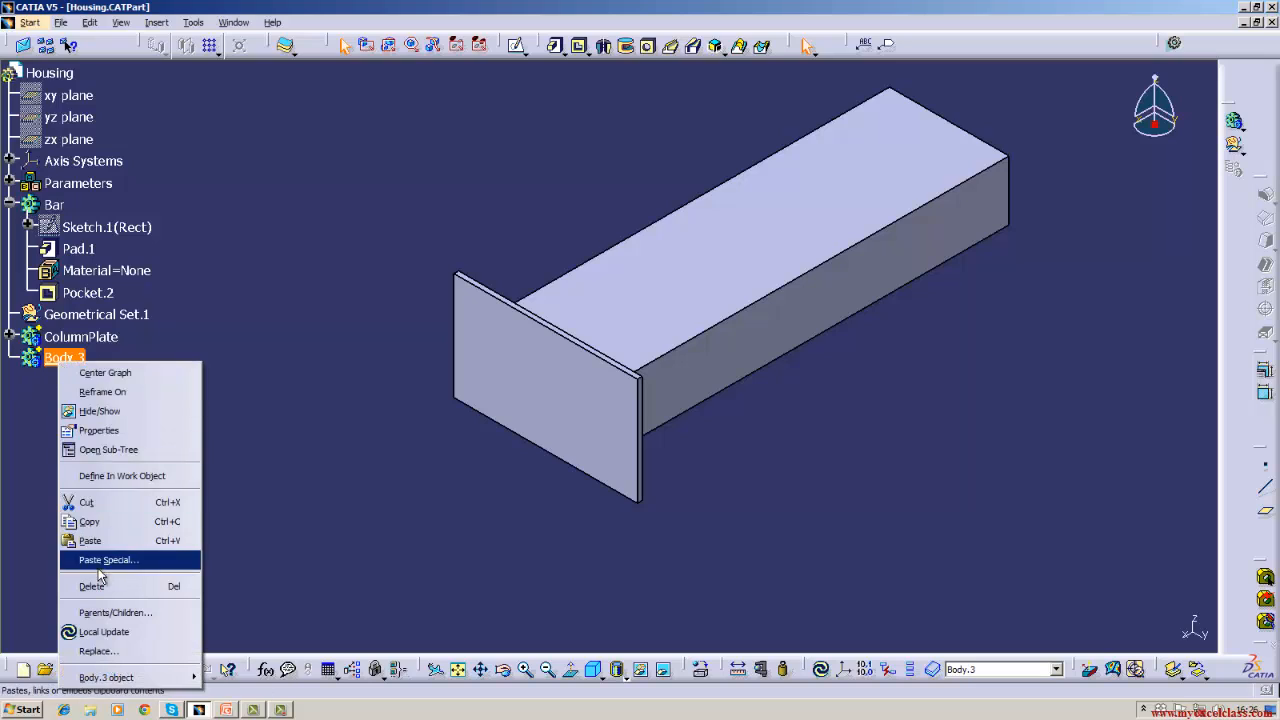
click(112, 477)
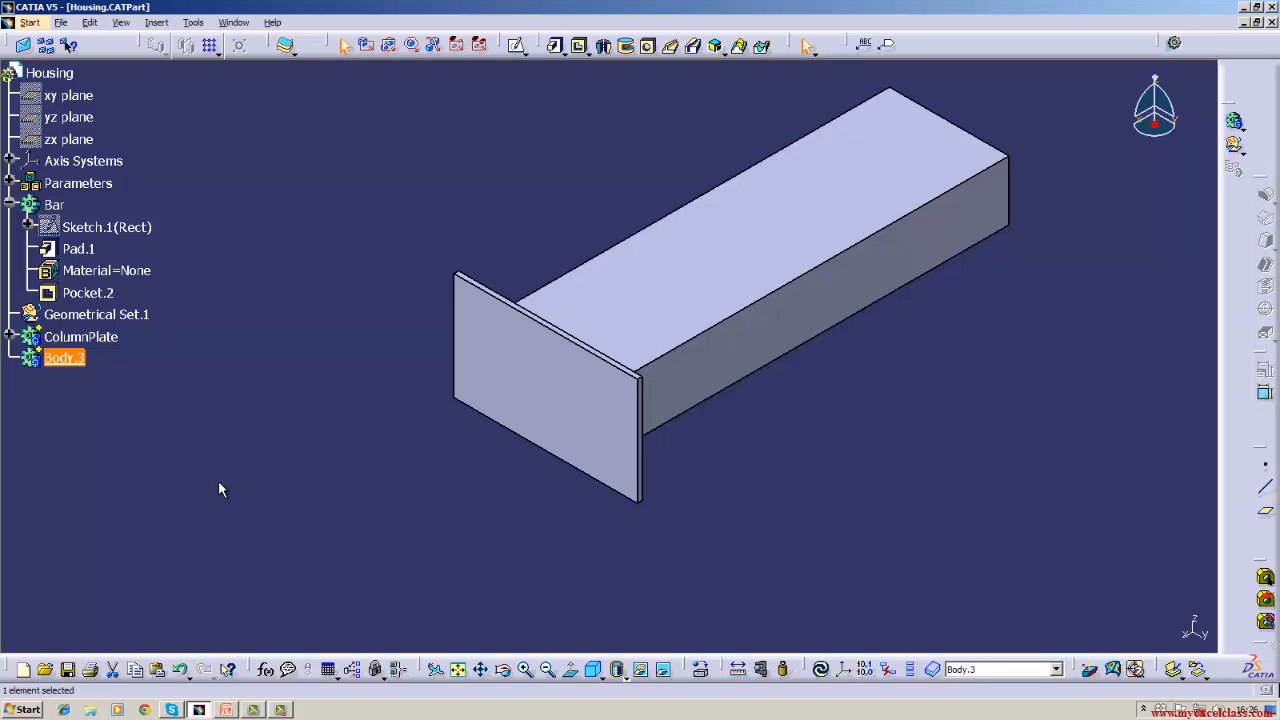
Rename the new body as TopPlate
right_click(81, 360)
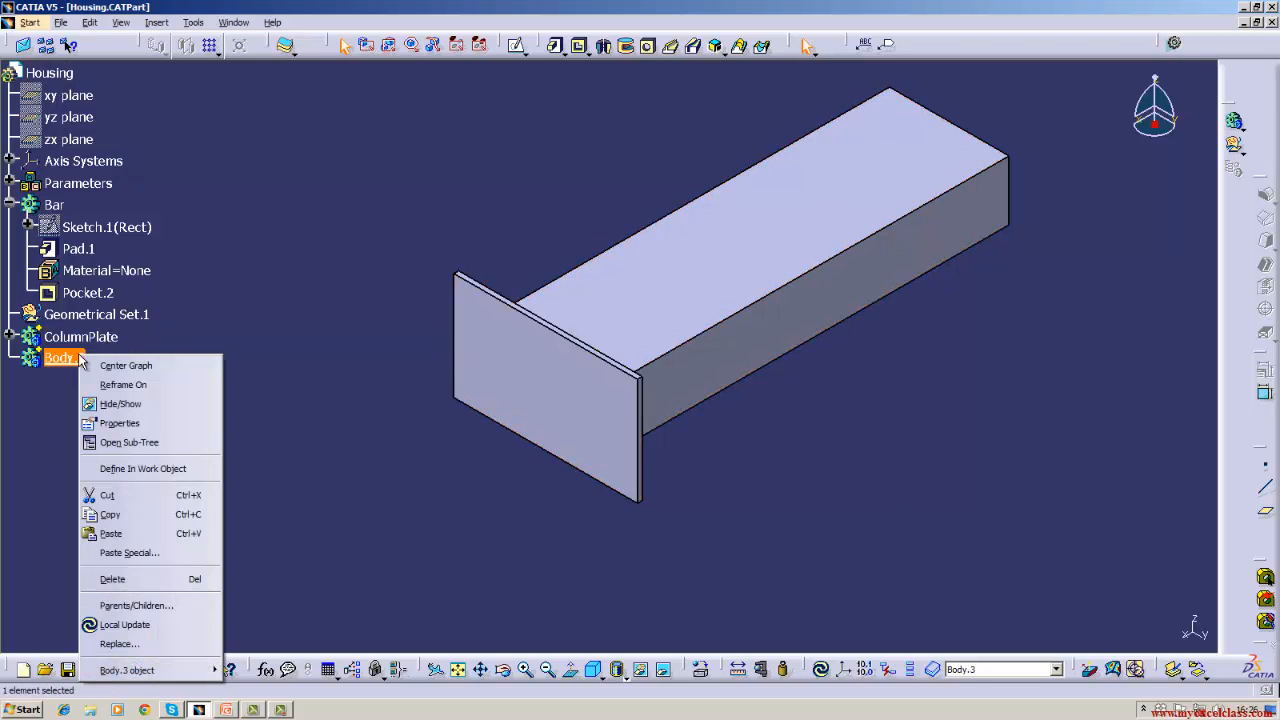
click(140, 423)
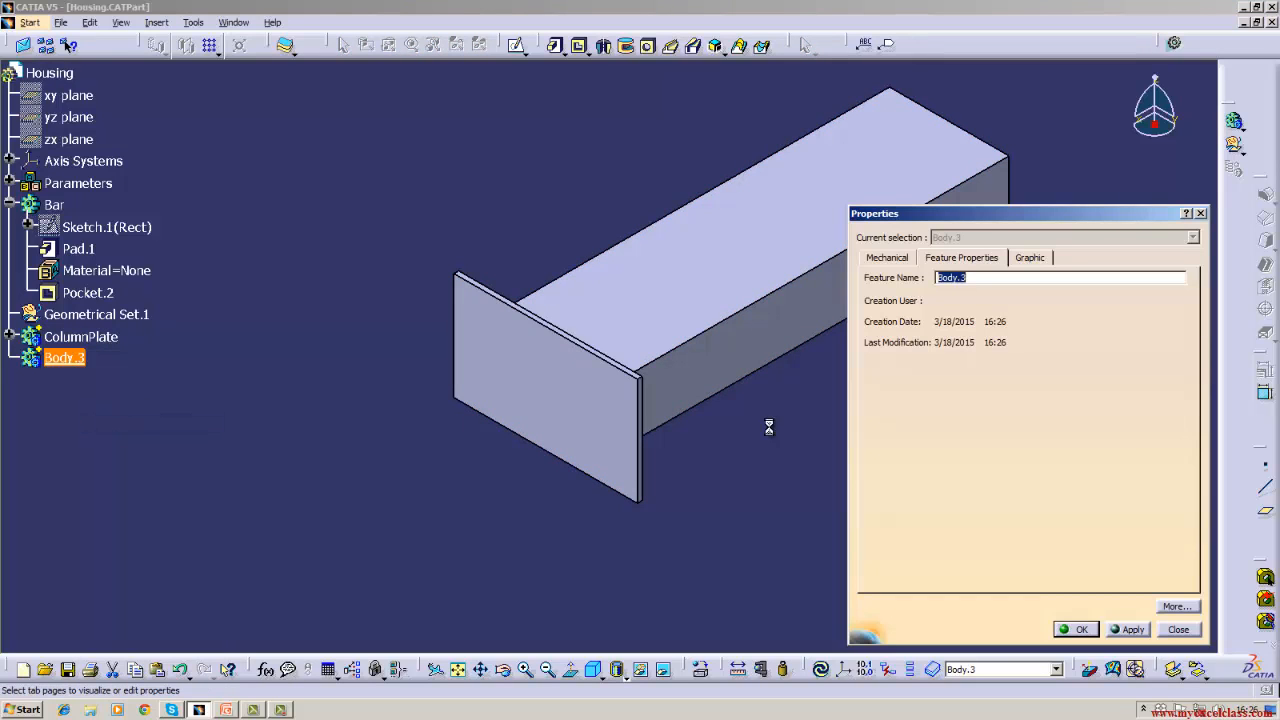
key(BackSpace)
text(TopPlate)
click(1079, 630)
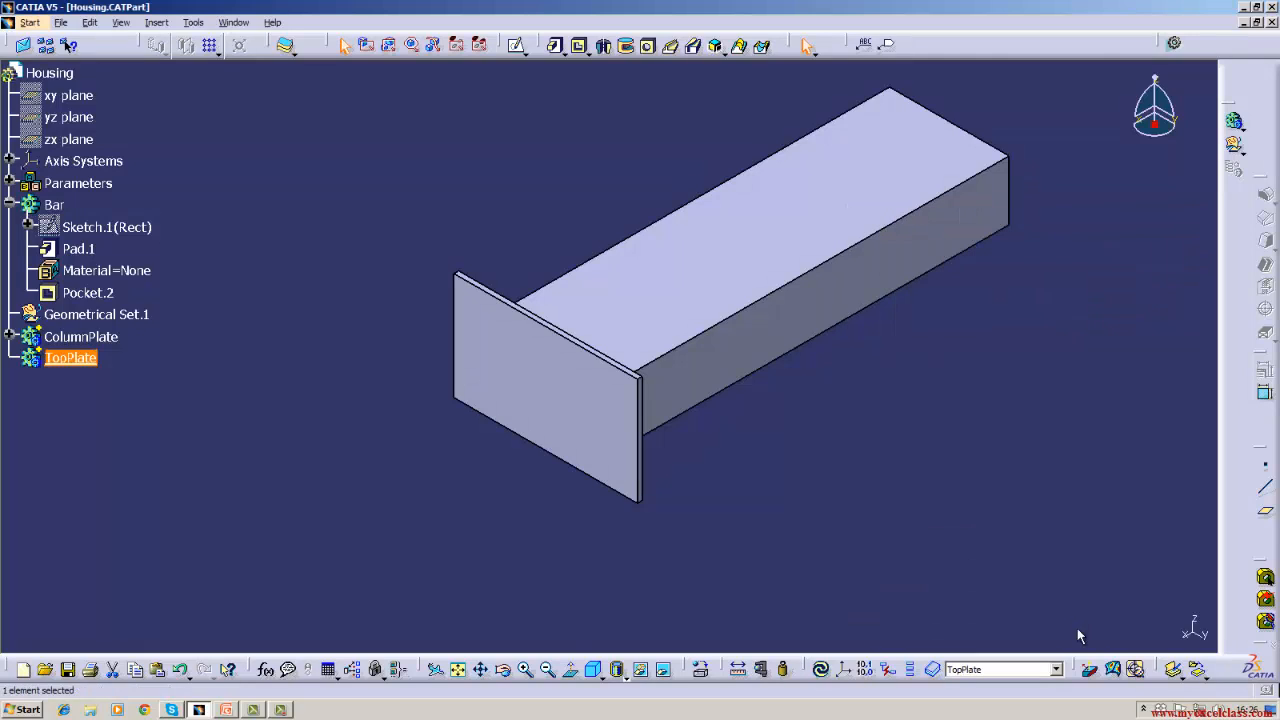
Start a sketch for TopPlate on the yz plane and switch the model display to wireframe
click(88, 118)
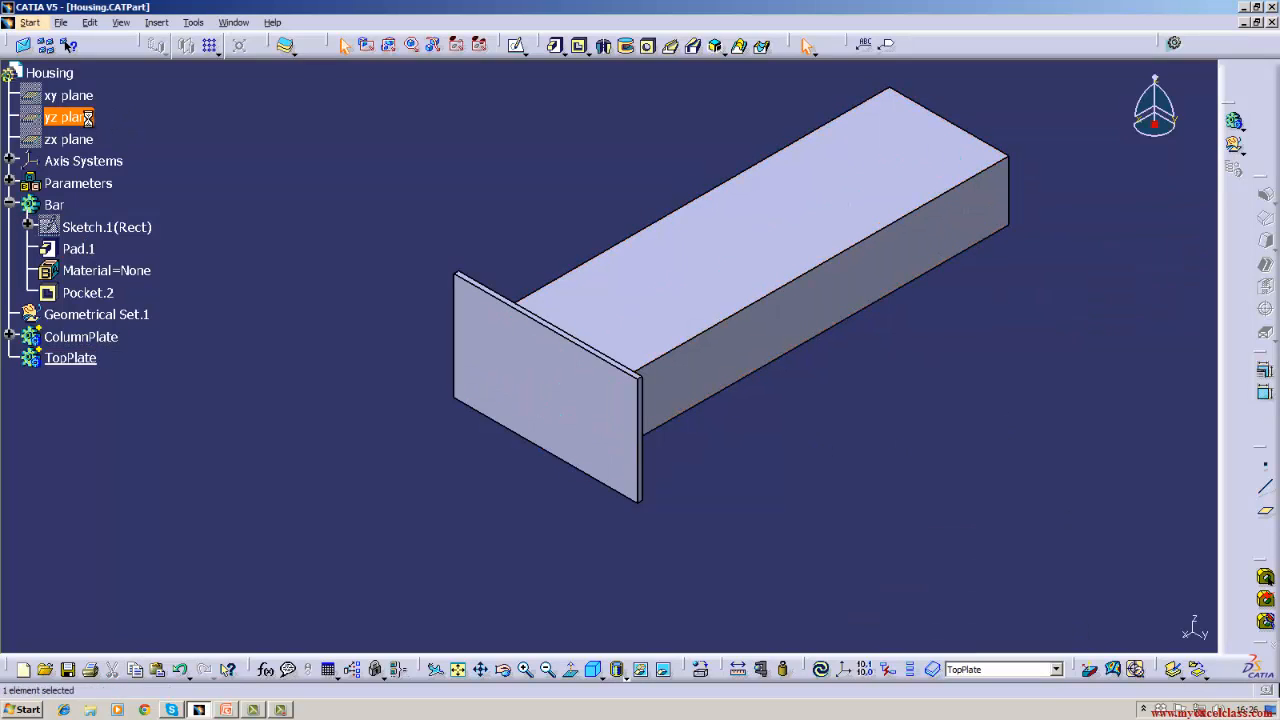
click(517, 50)
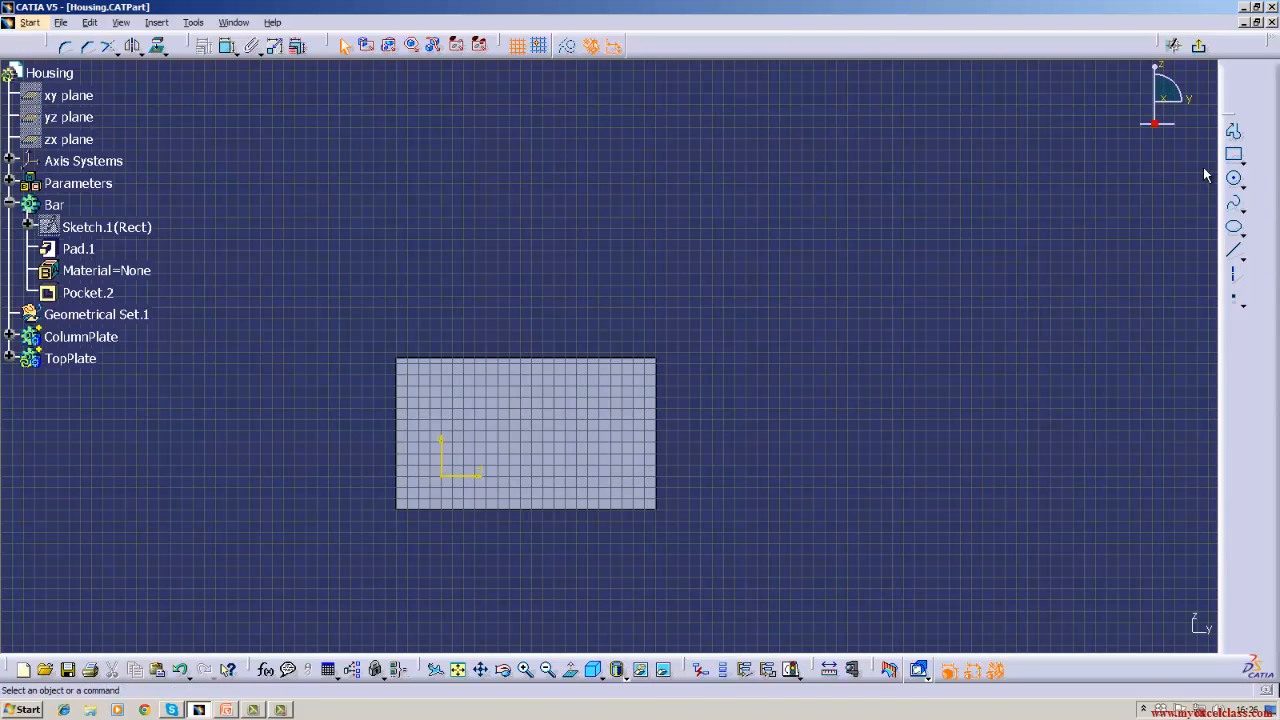
click(1234, 154)
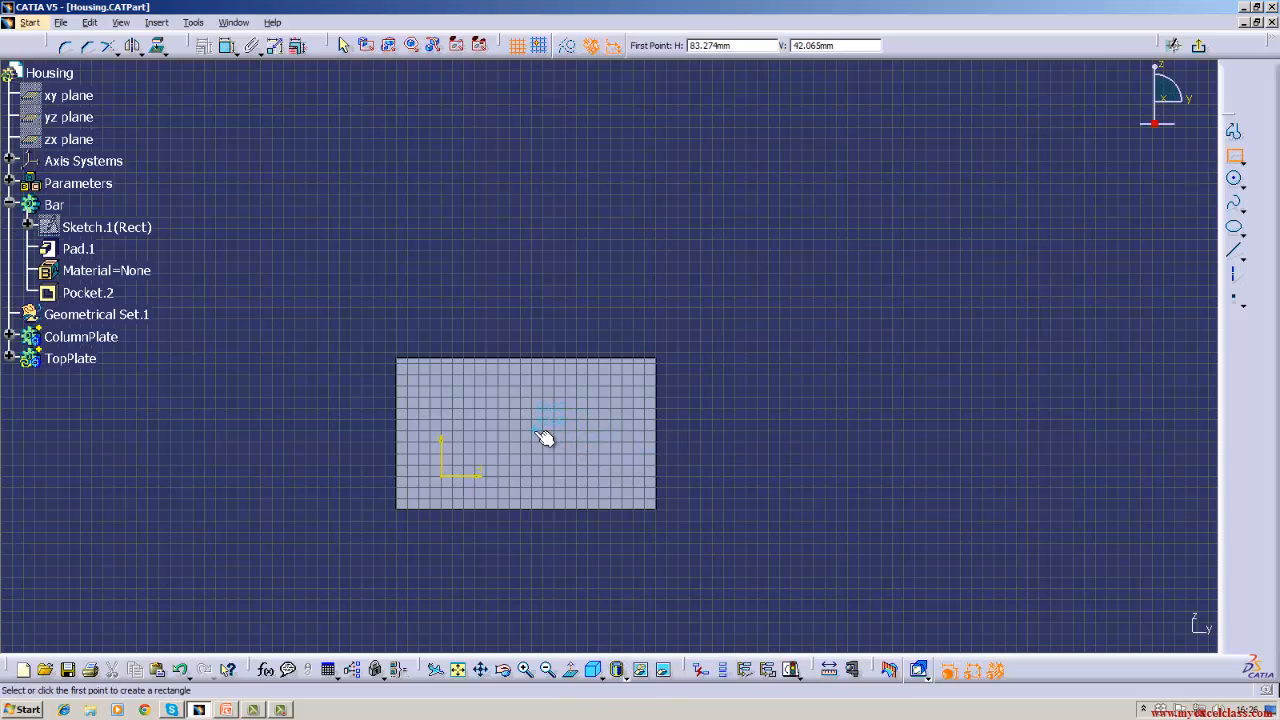
click(621, 678)
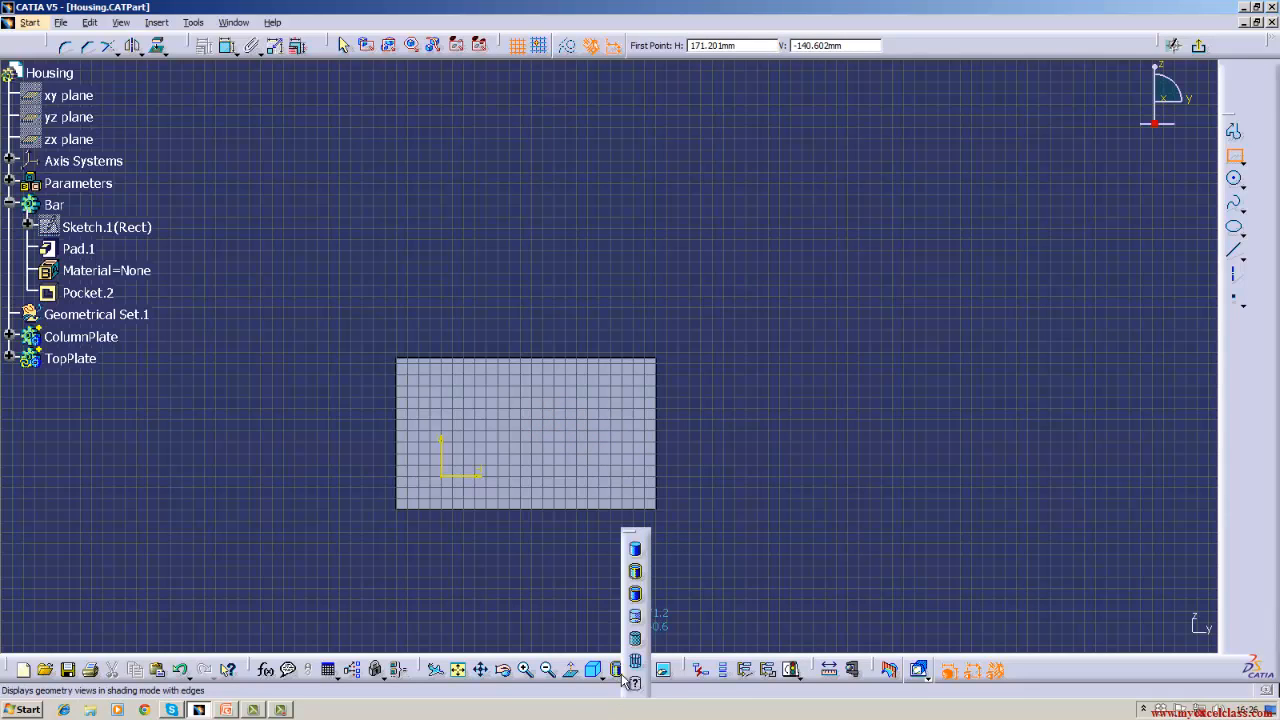
click(634, 660)
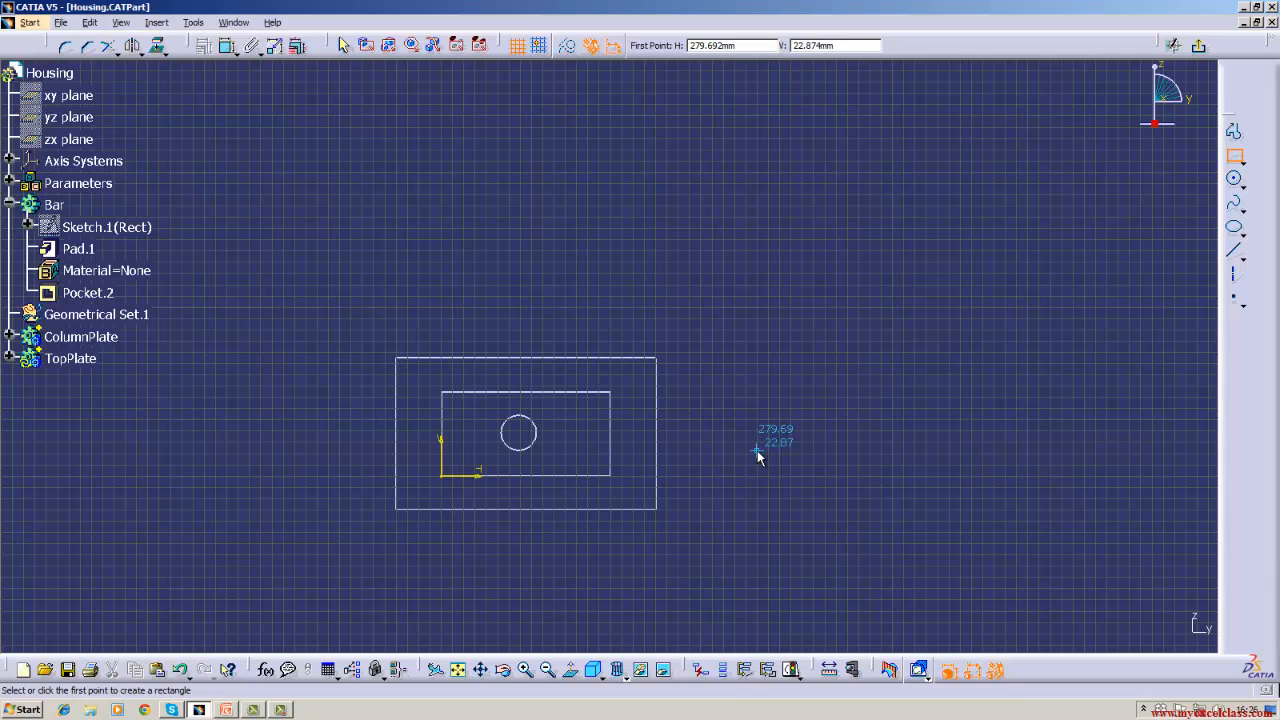
key(Escape)
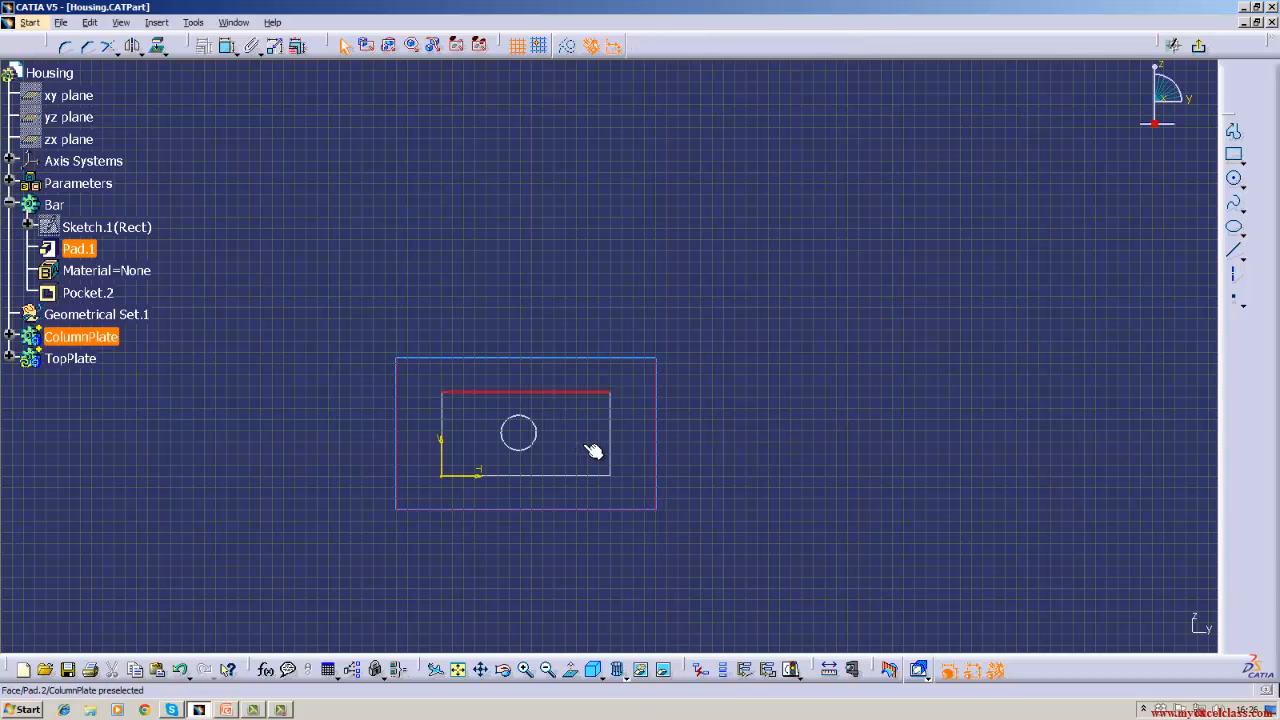
Project the upper, lower, right and left outer edges of the Bar's Pad.1 into the sketch
click(158, 47)
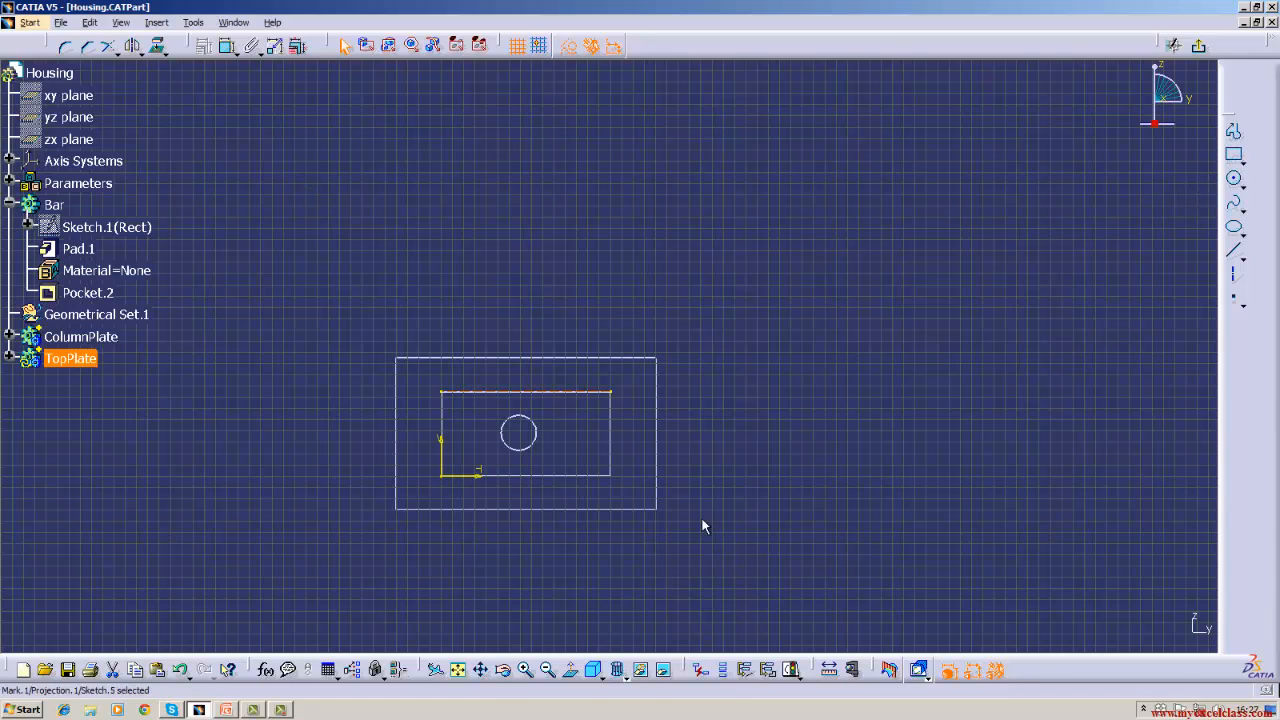
click(592, 477)
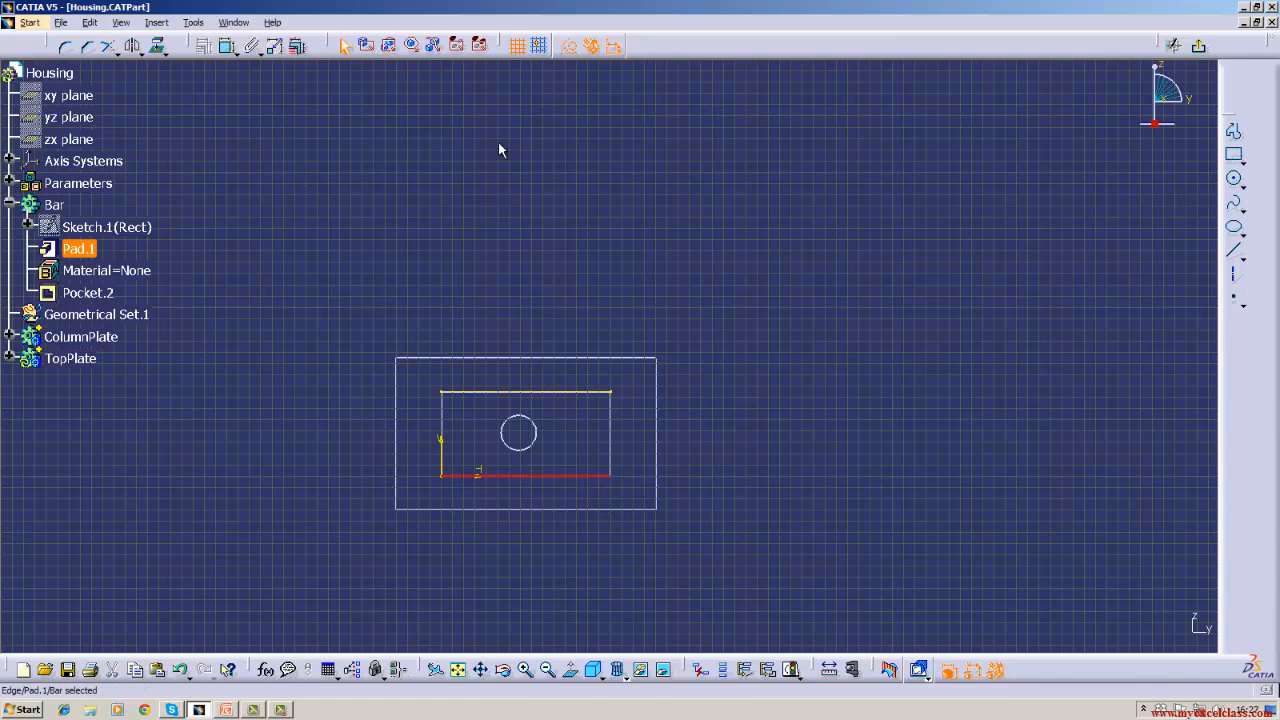
click(157, 45)
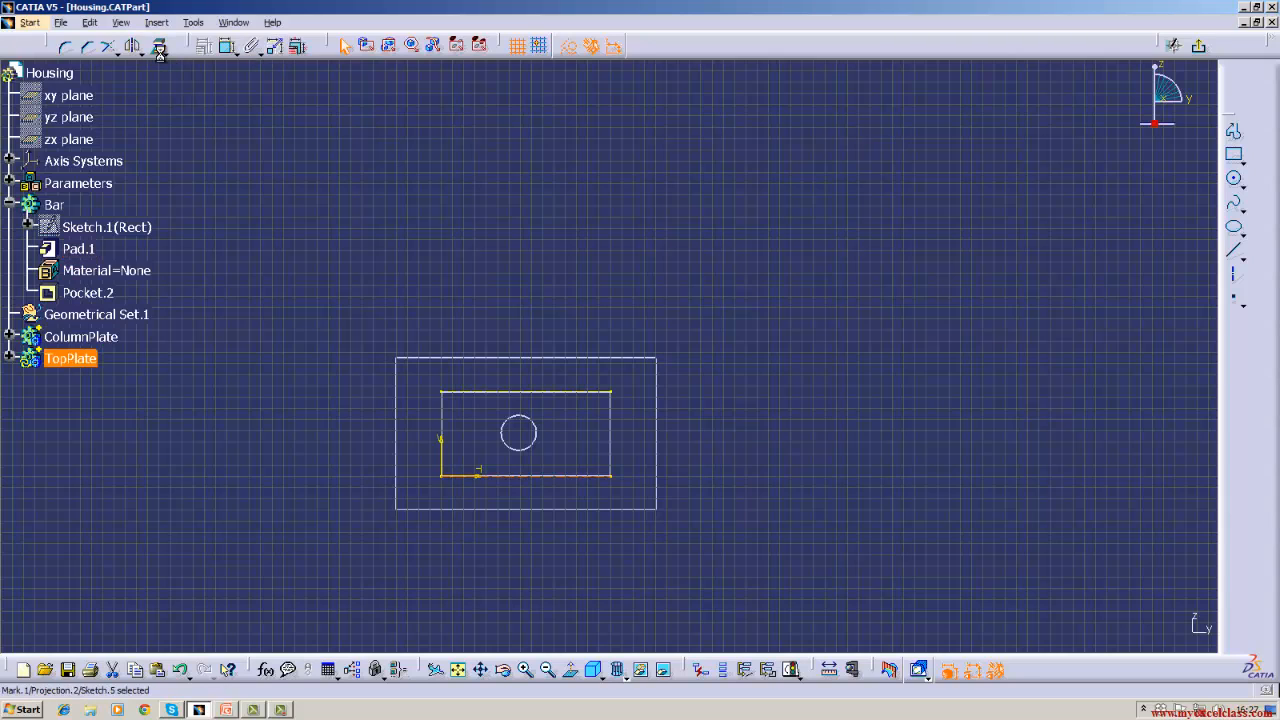
click(571, 271)
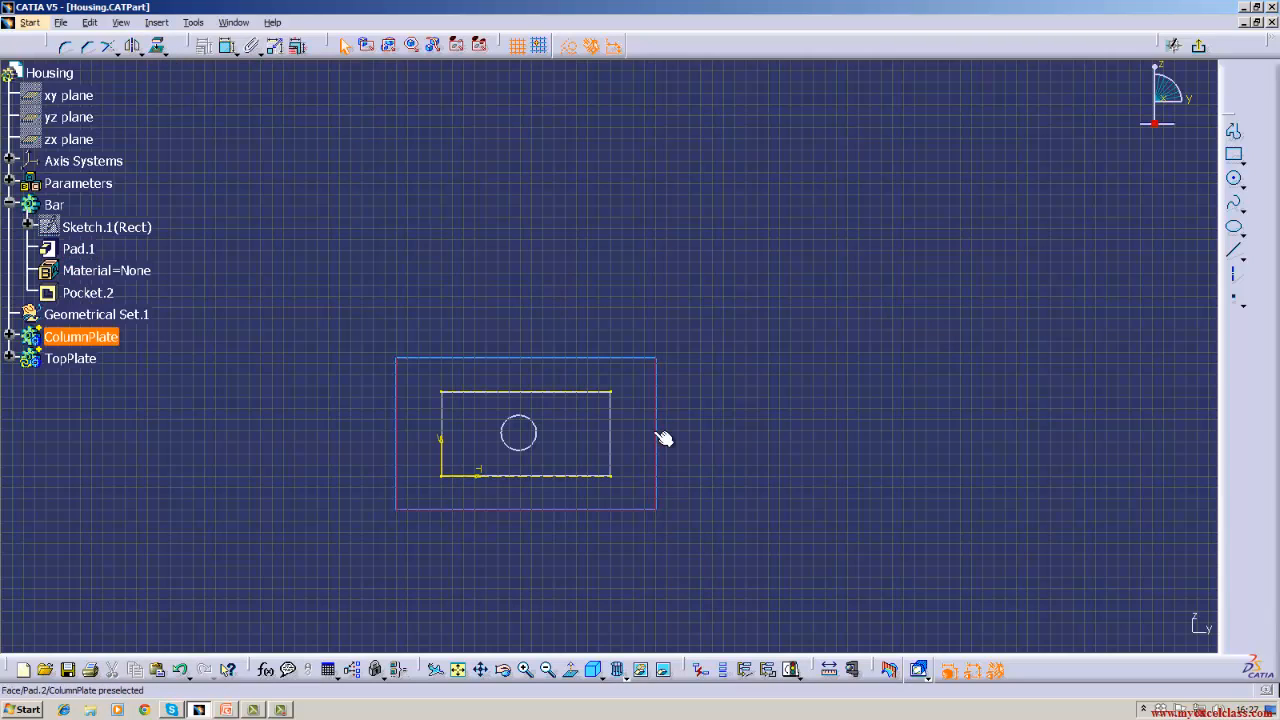
click(618, 433)
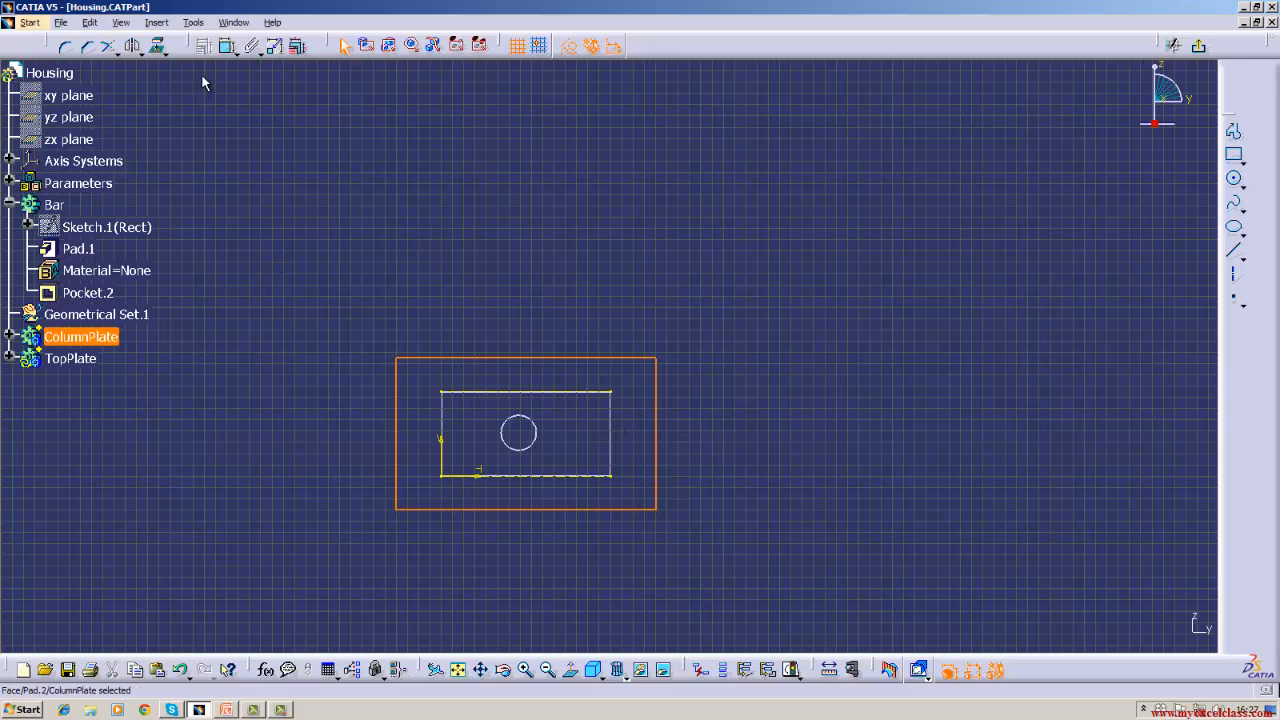
click(612, 434)
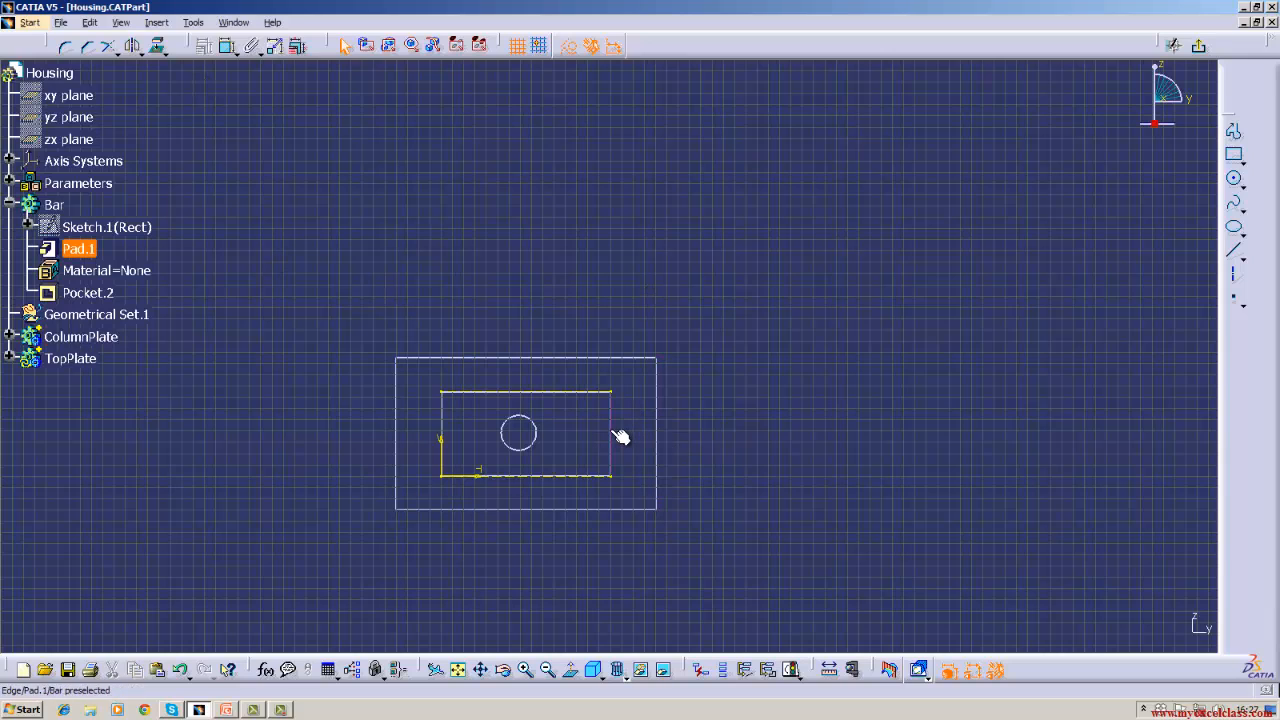
click(157, 45)
click(442, 430)
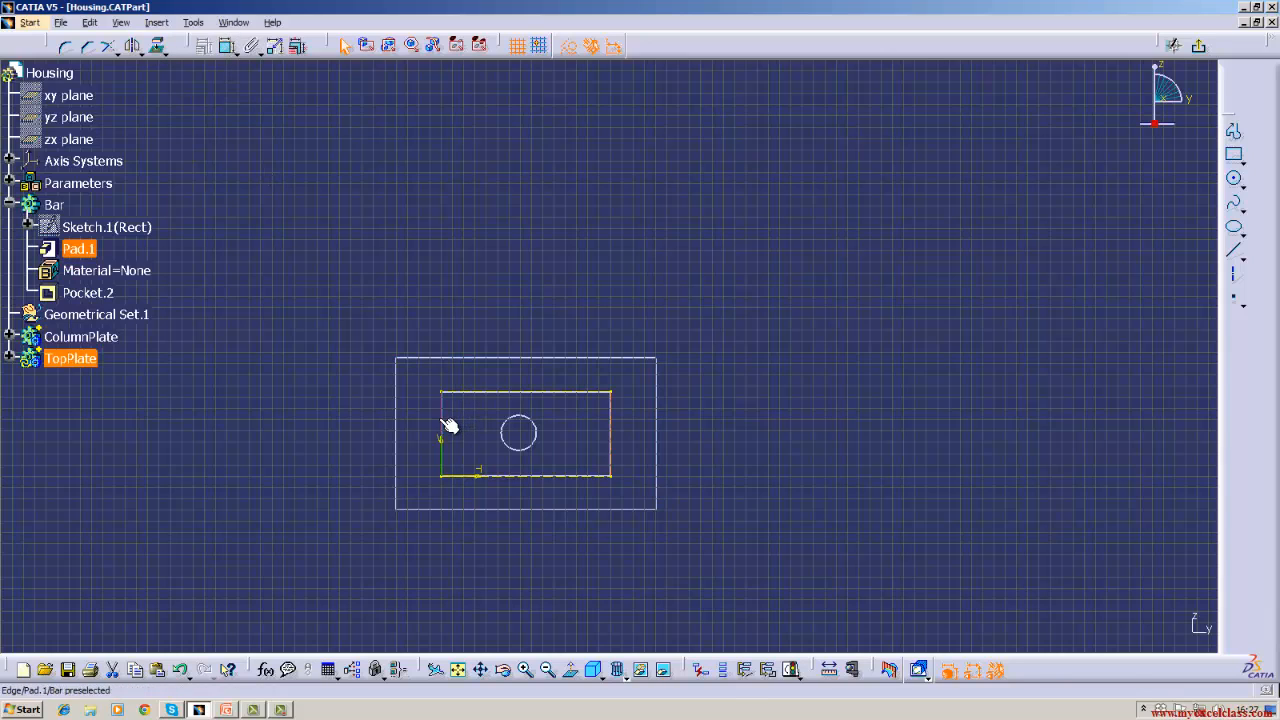
click(157, 45)
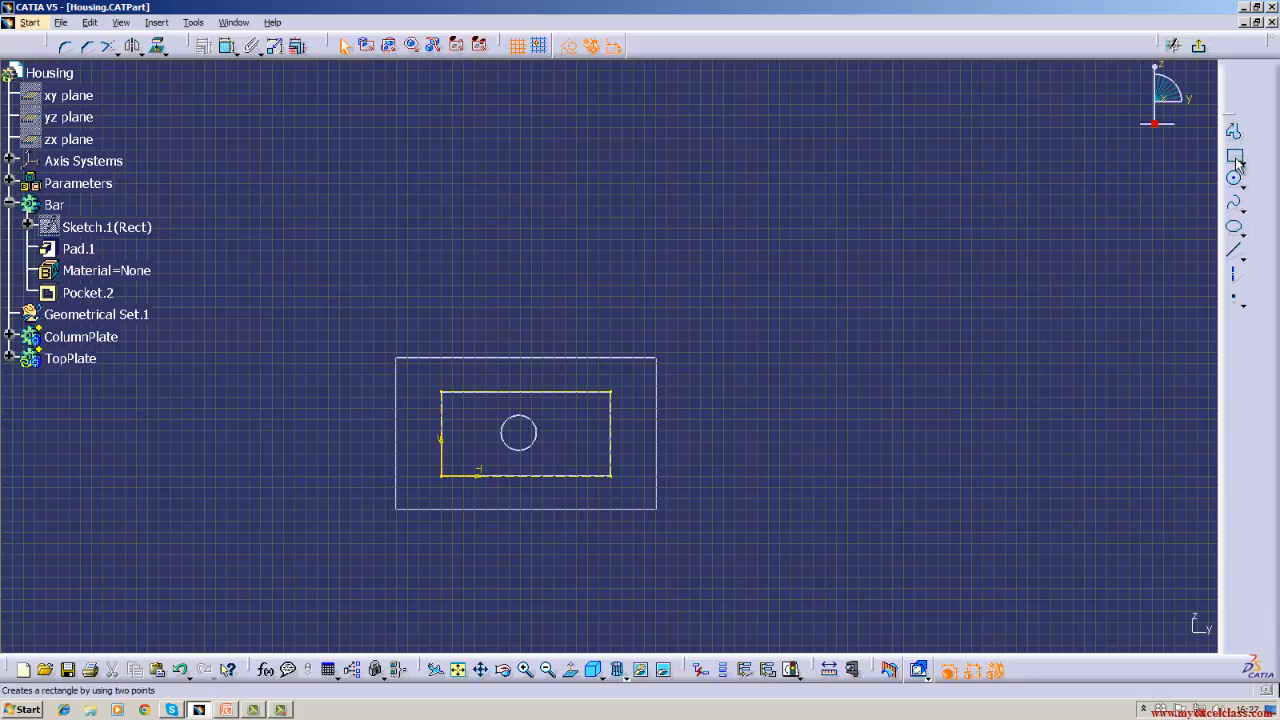
Draw a 150 mm horizontal line over the projected upper edge and a 75 mm vertical line over the right edge, corner to corner
click(1235, 250)
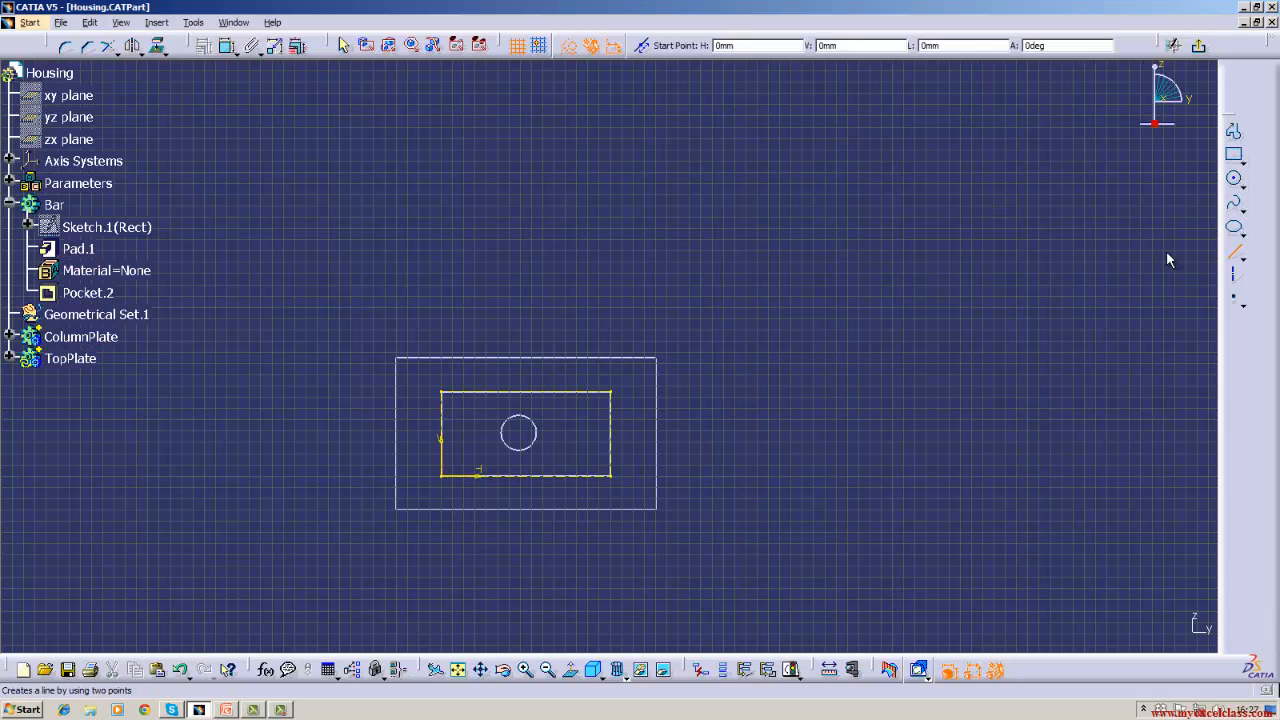
click(443, 392)
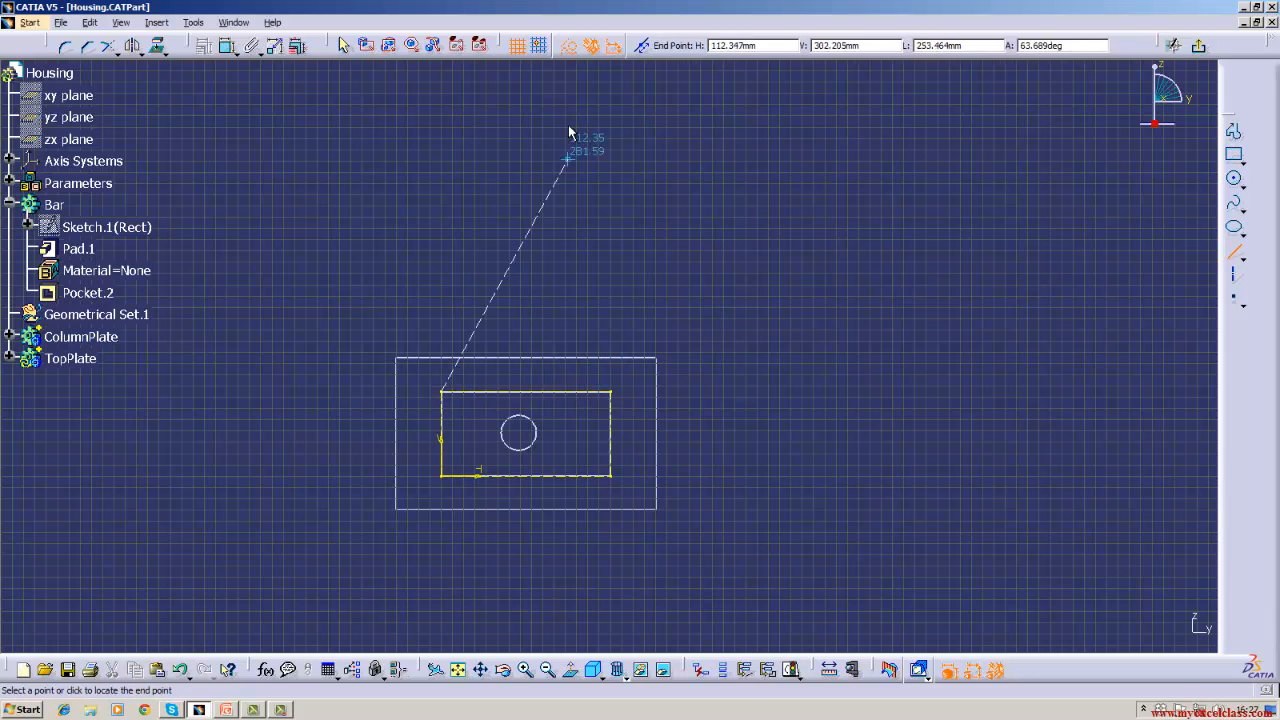
click(611, 393)
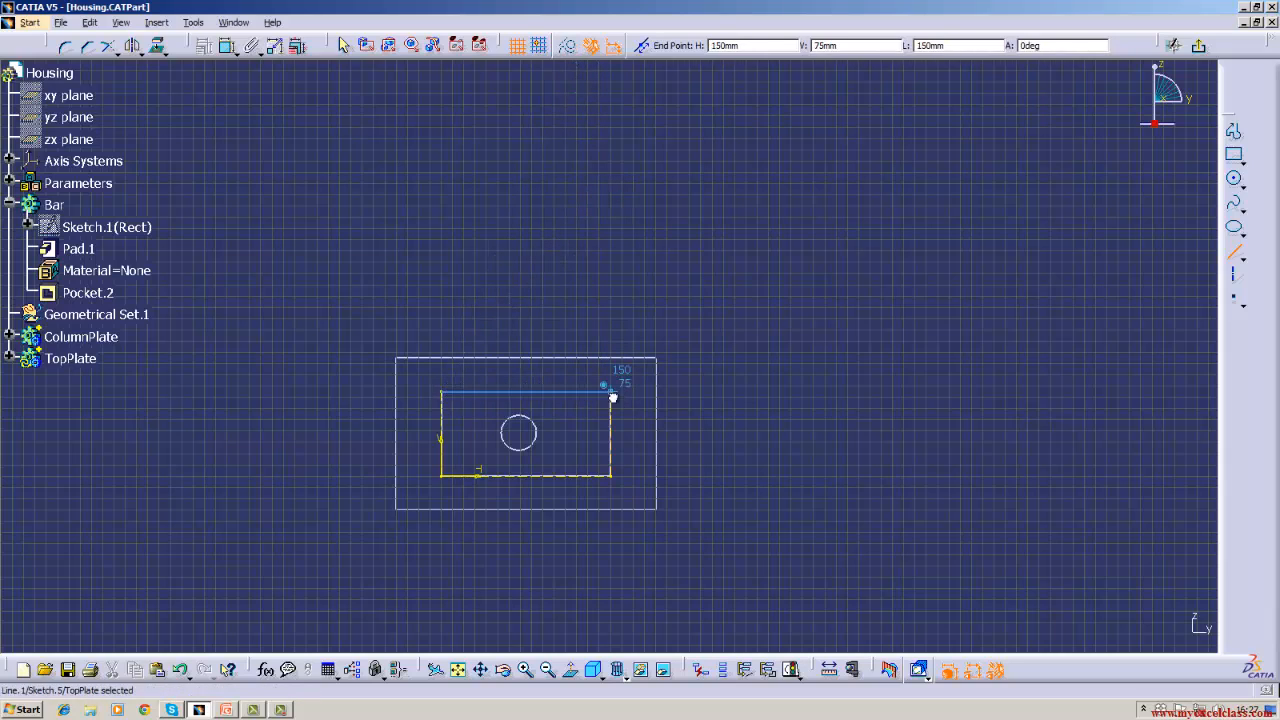
click(1234, 250)
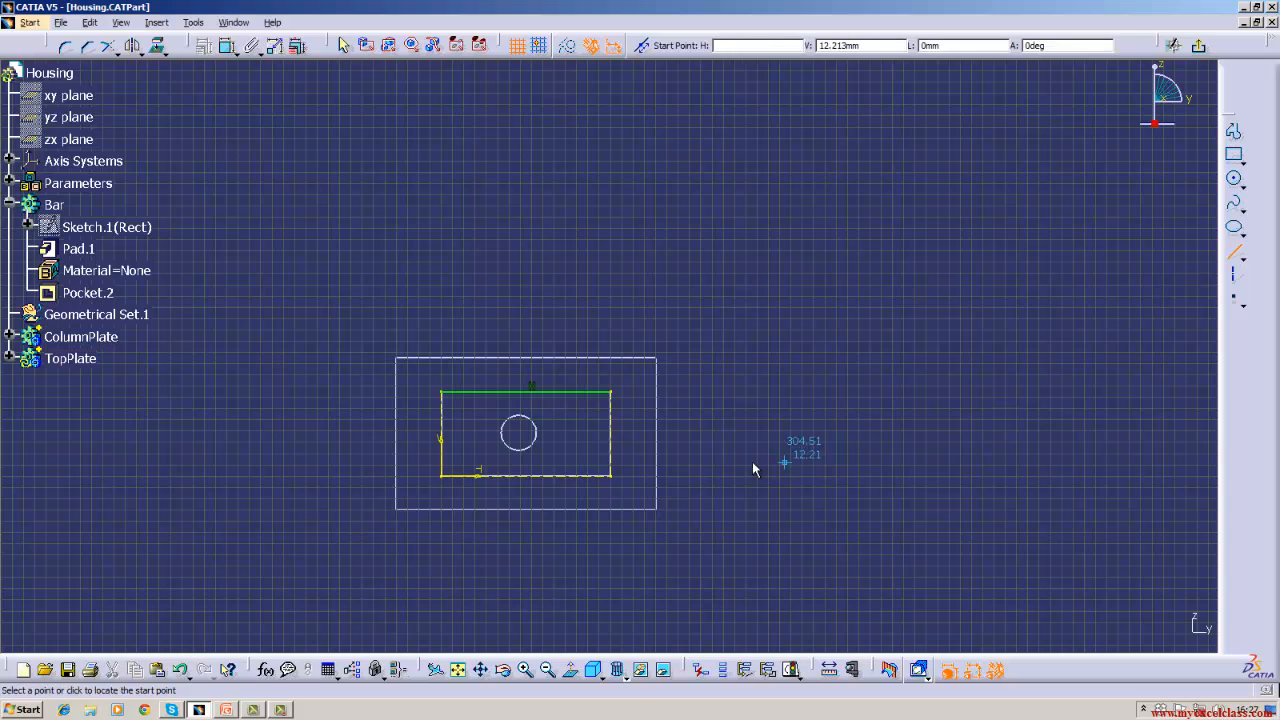
click(611, 391)
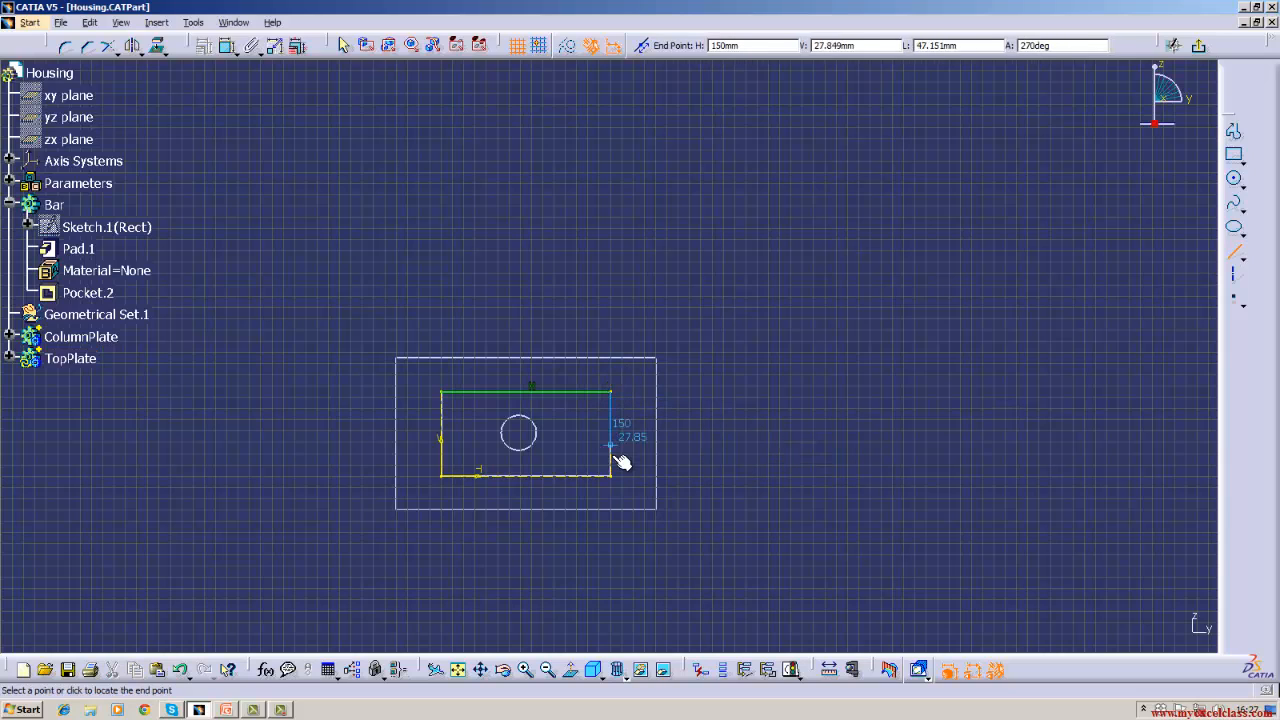
click(611, 476)
Complete the rectangle with a 150 mm line over the projected lower edge and a 75 mm line over the left edge
click(1233, 251)
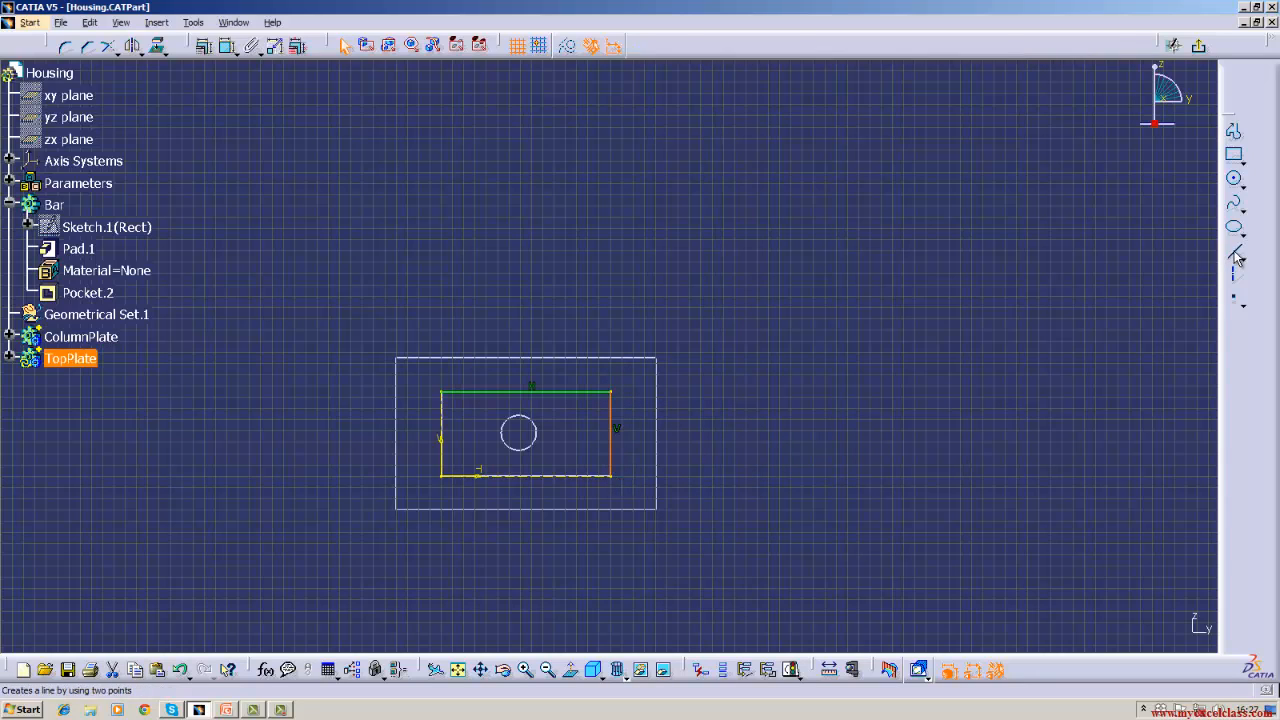
click(611, 476)
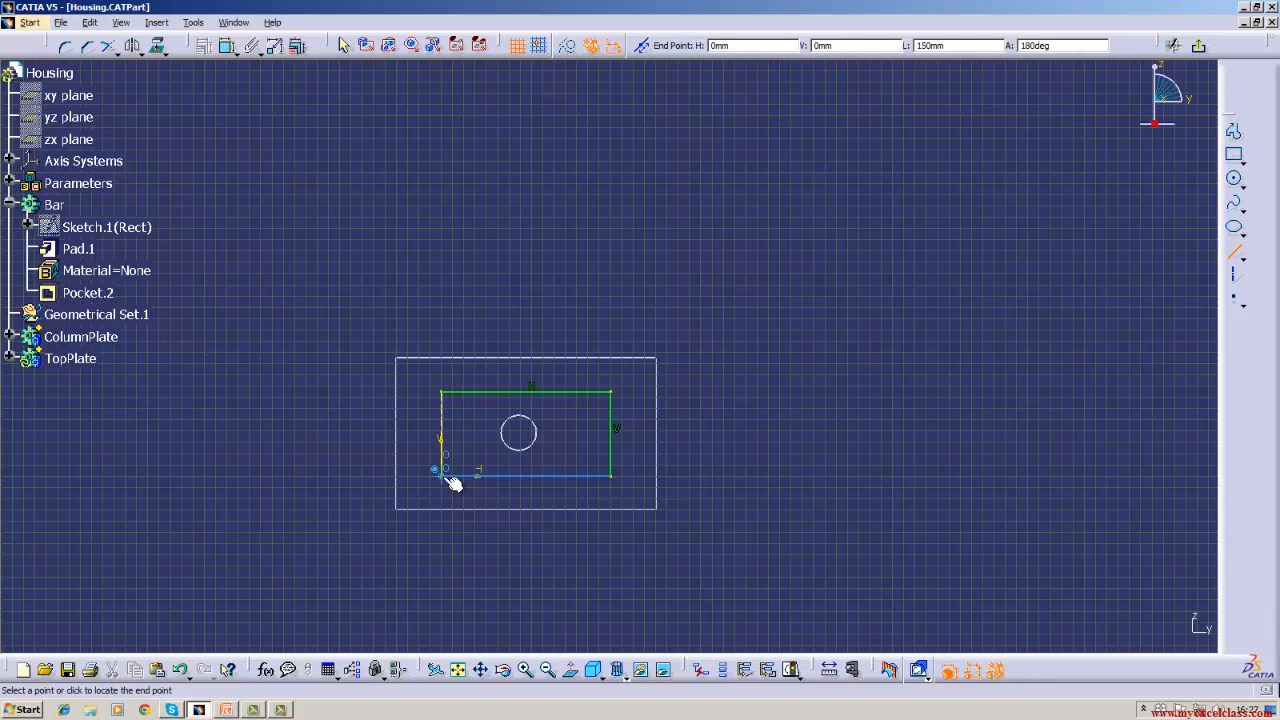
click(443, 477)
click(1233, 251)
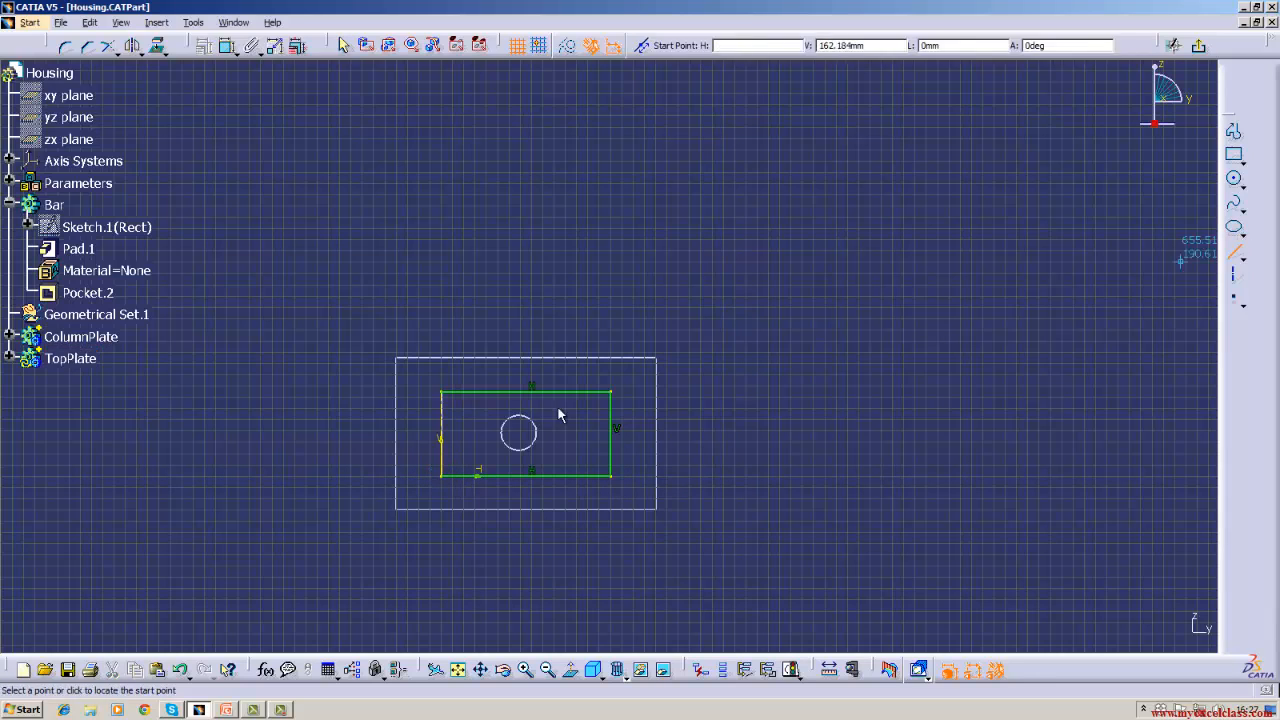
click(442, 477)
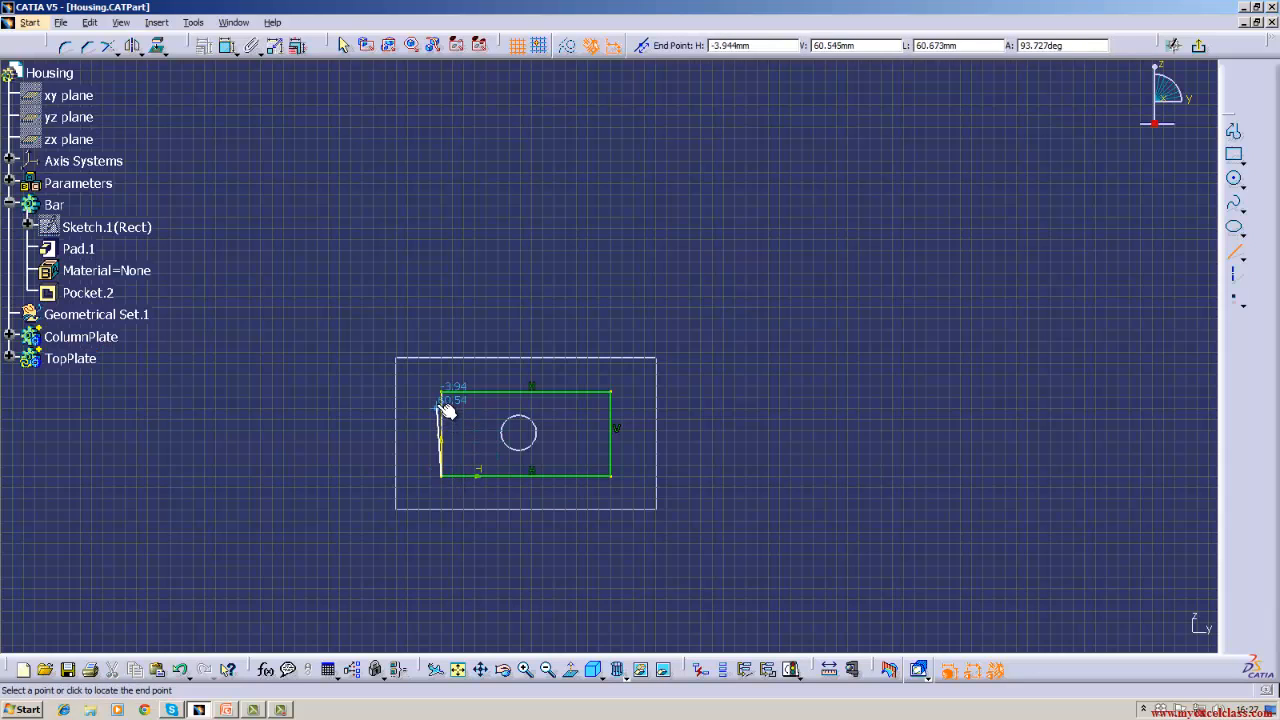
click(443, 393)
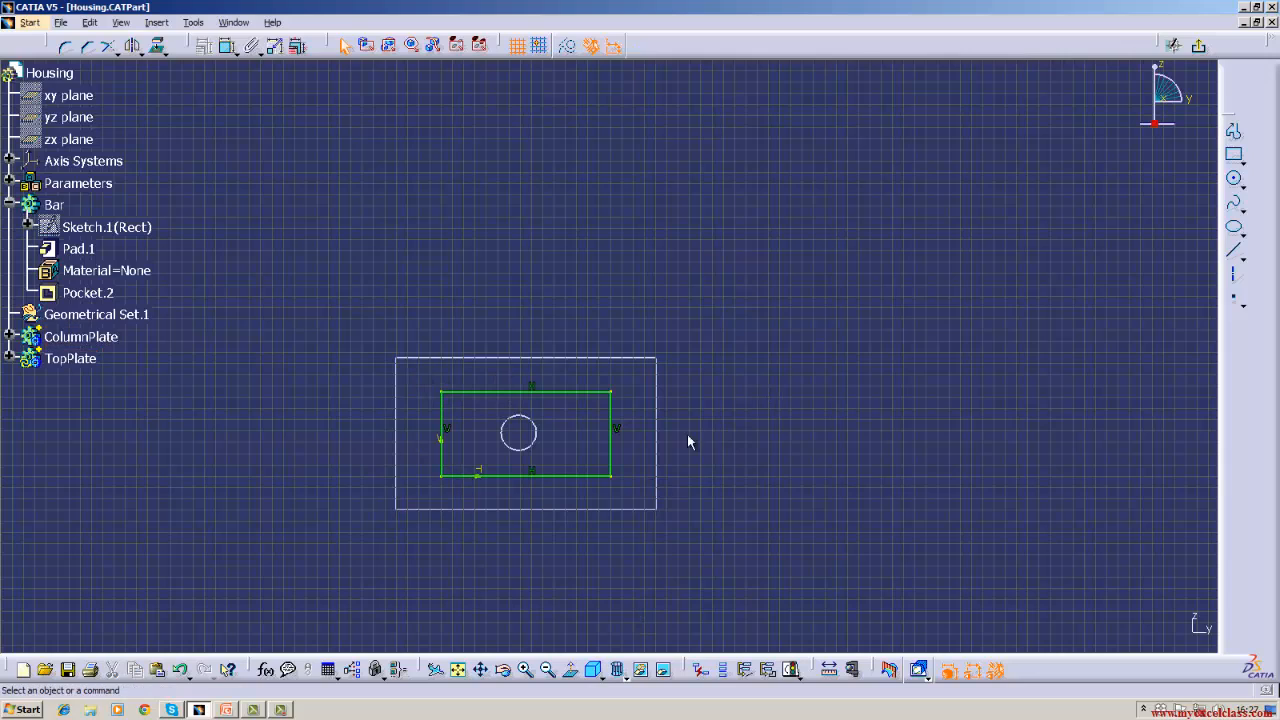
Switch the model display back to shading with edges and exit the TopPlate sketch
click(620, 672)
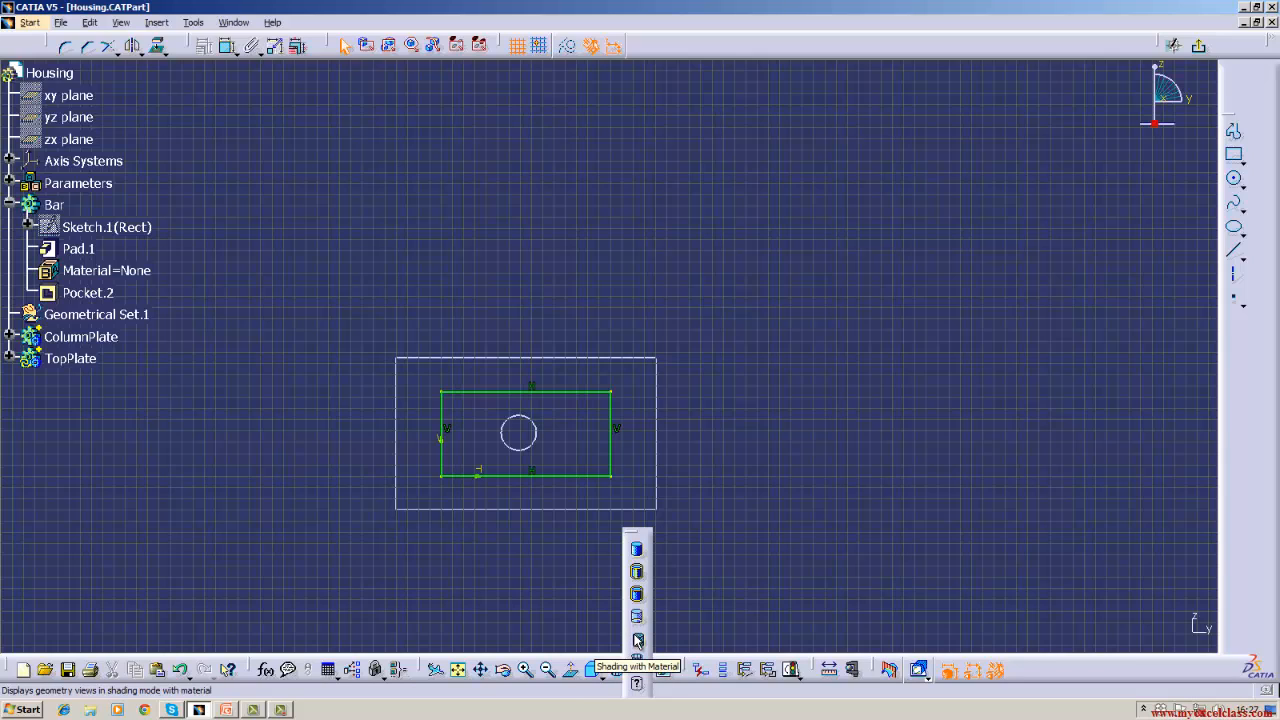
click(641, 573)
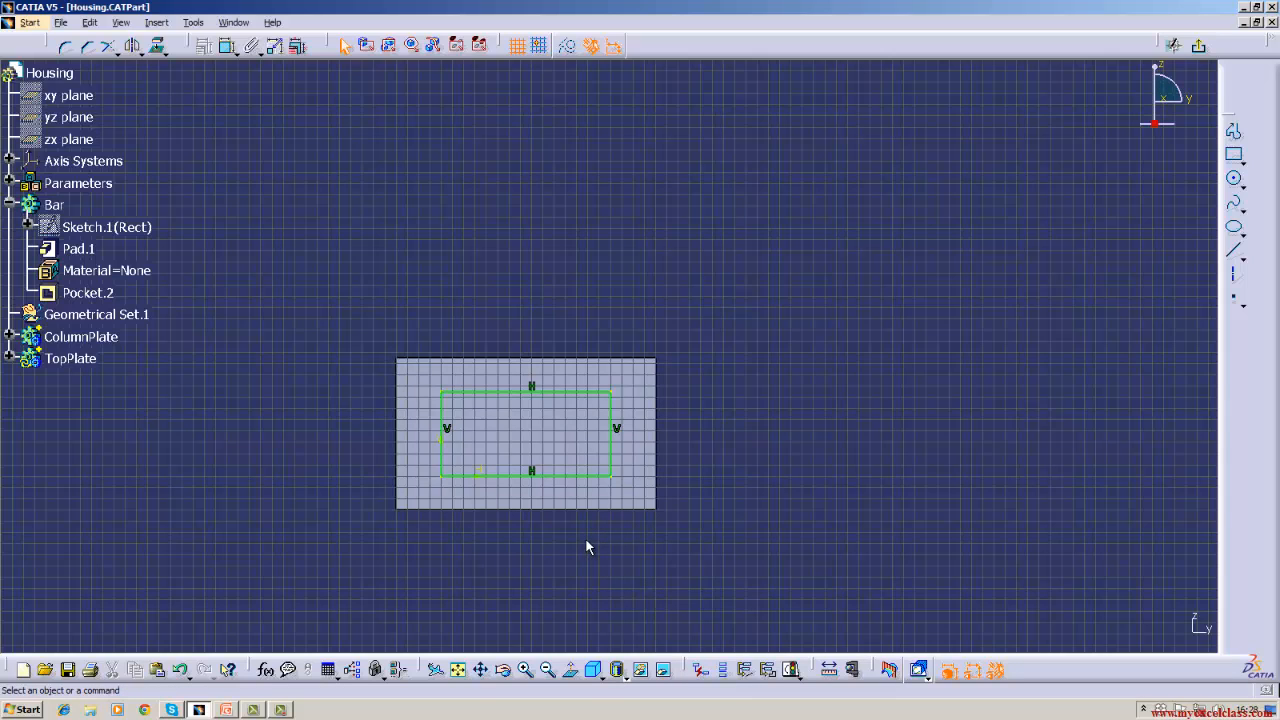
click(1198, 45)
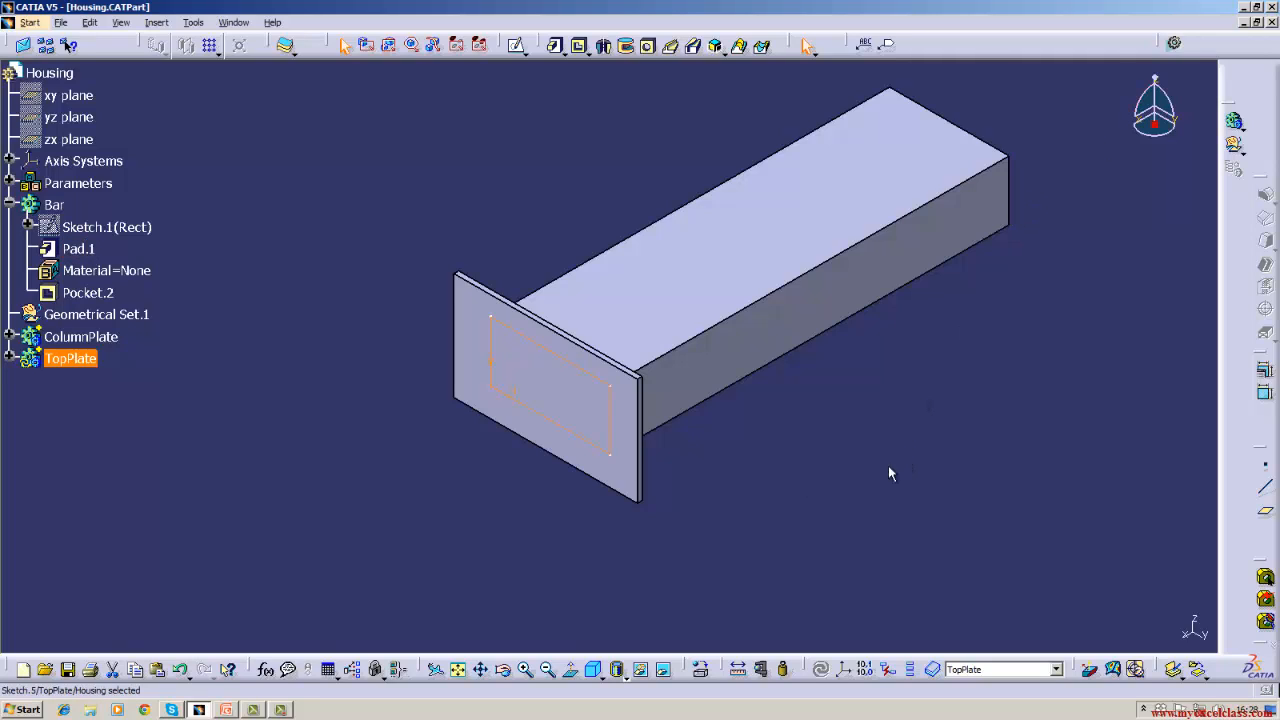
Pad the TopPlate sketch 506 mm with the direction reversed so it runs along the Bar
click(556, 46)
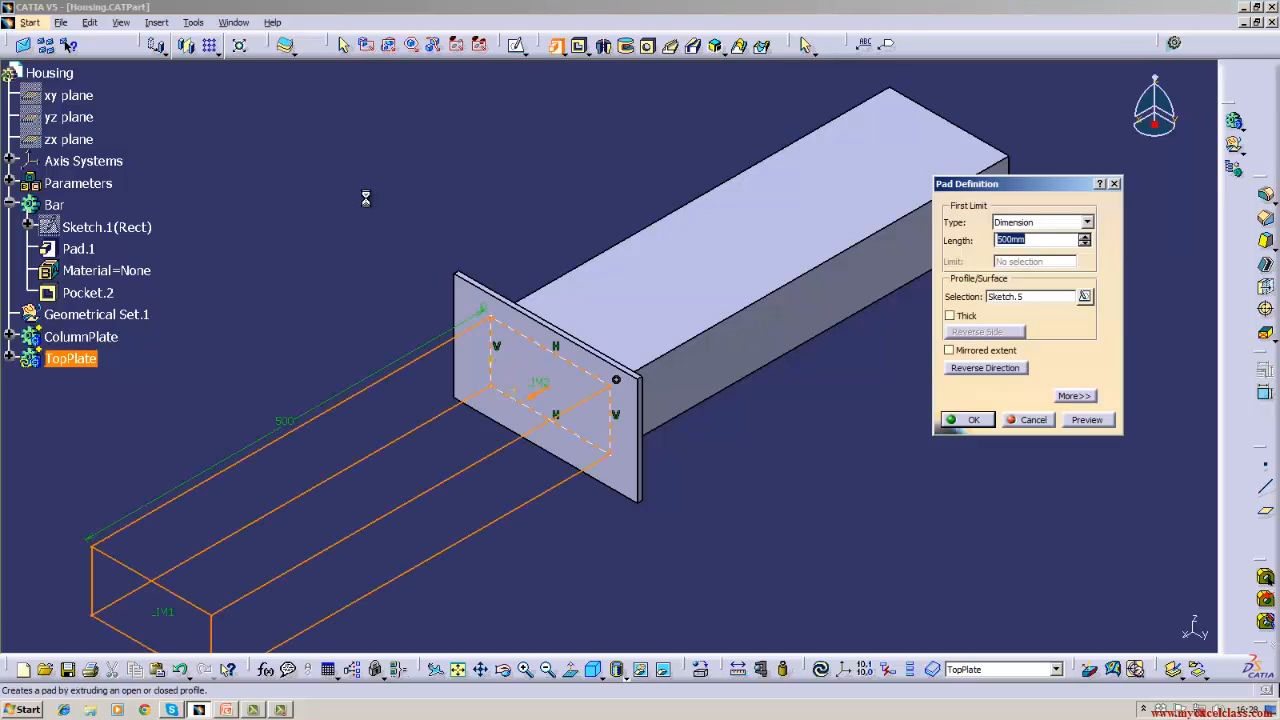
click(970, 370)
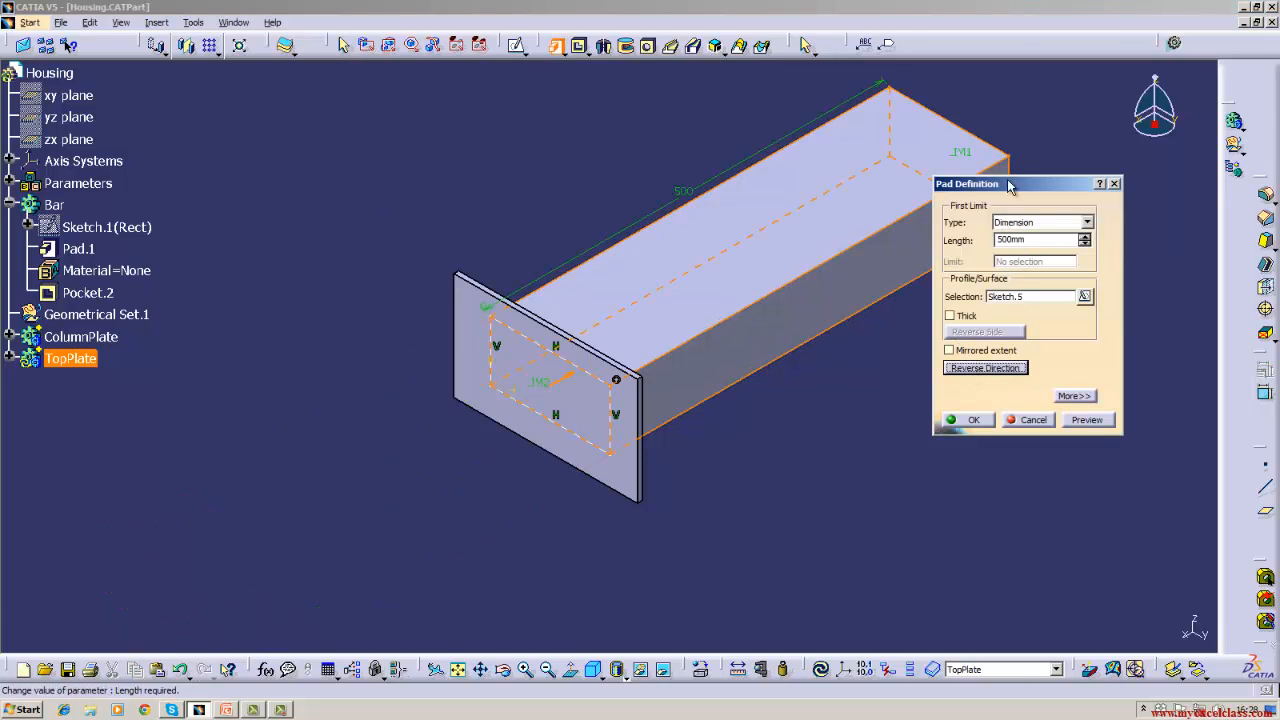
click(1037, 240)
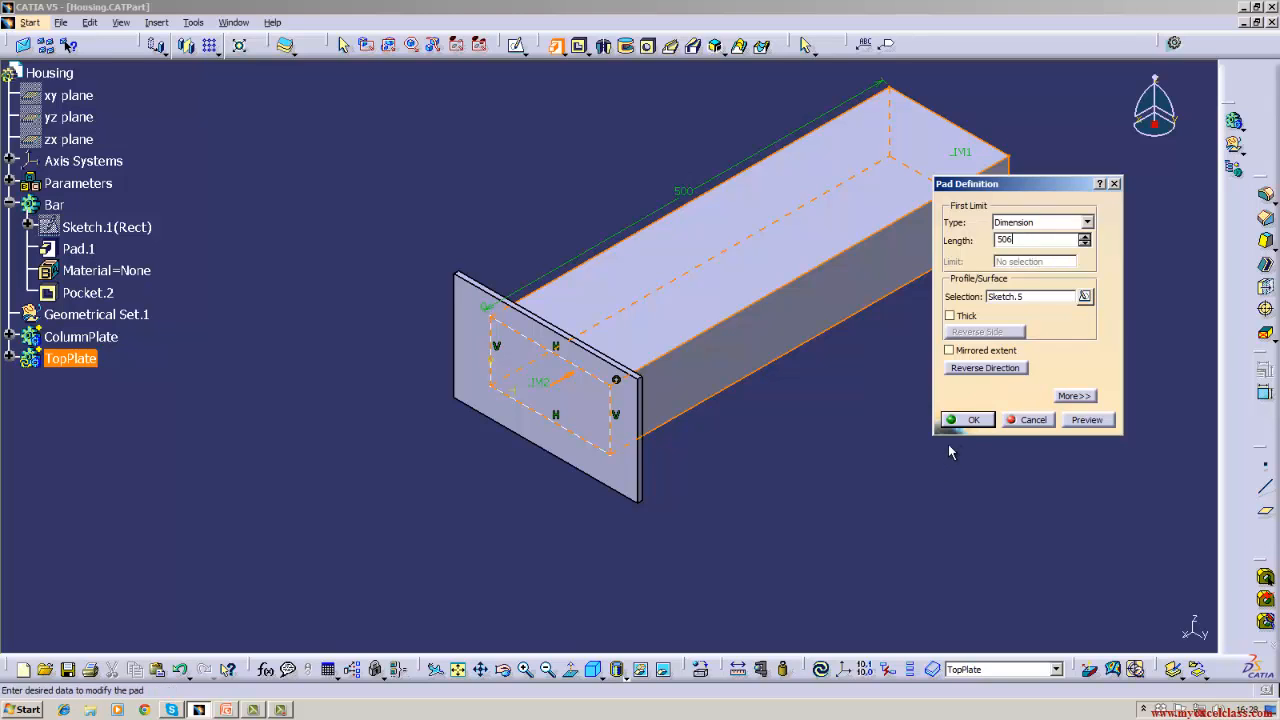
click(967, 422)
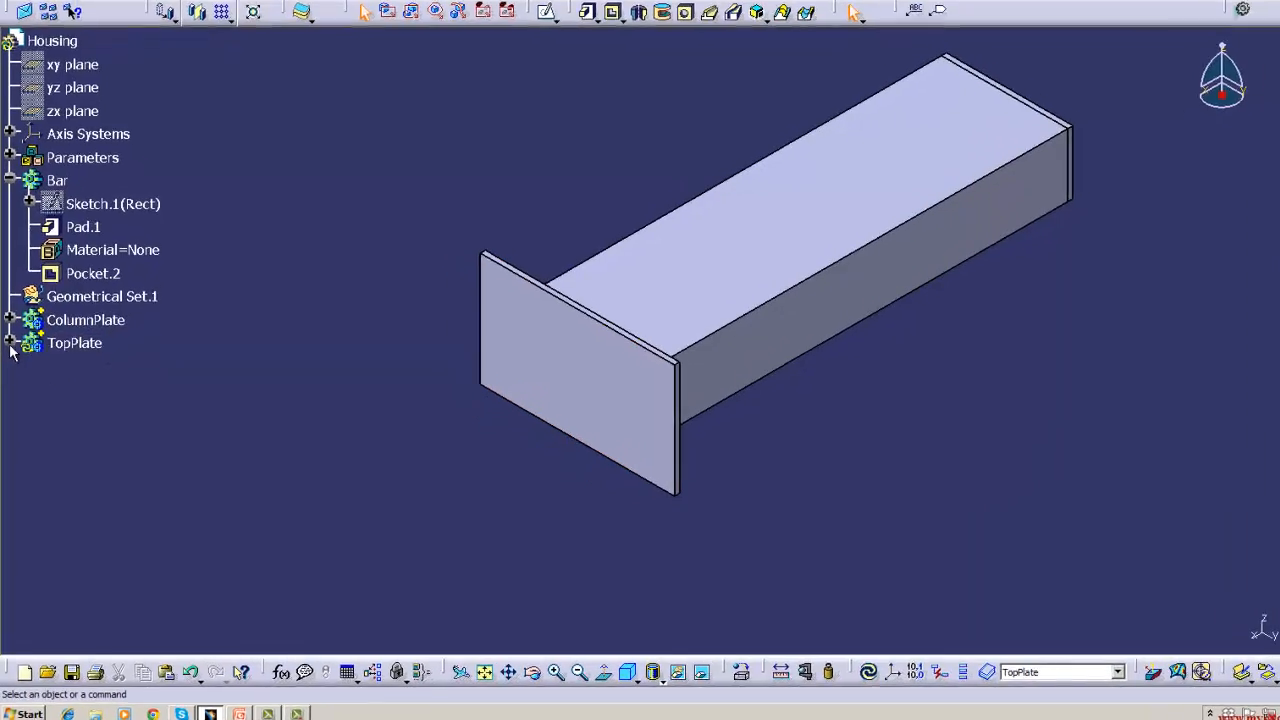
Edit TopPlate's pad to a second limit of -500 mm, leaving only a thin plate at the Bar's far end
click(9, 343)
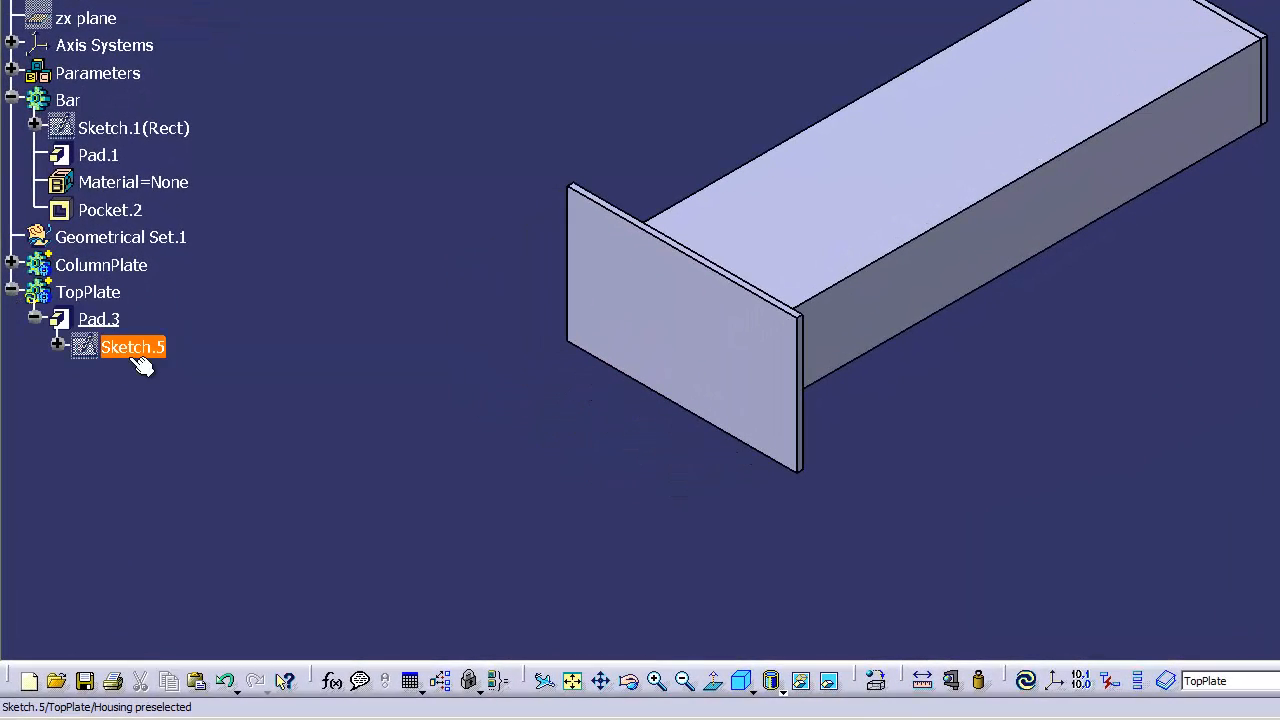
right_click(98, 319)
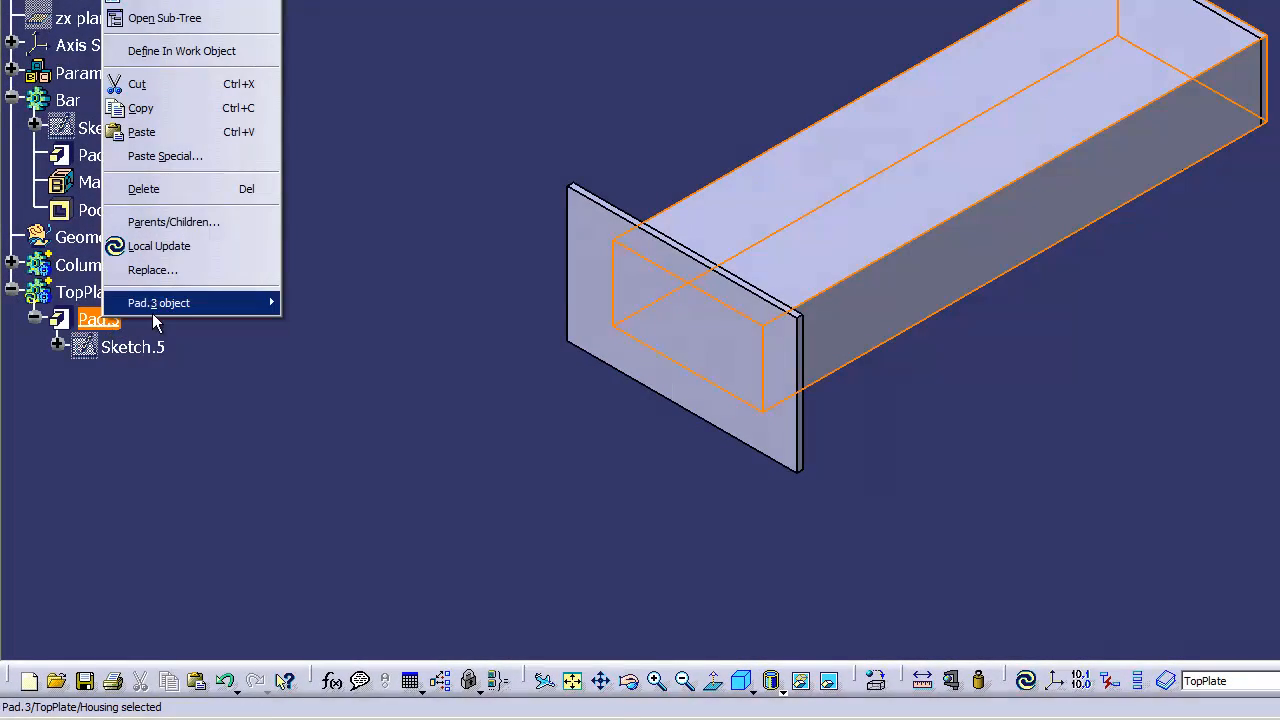
mouse_move(190, 302)
click(334, 303)
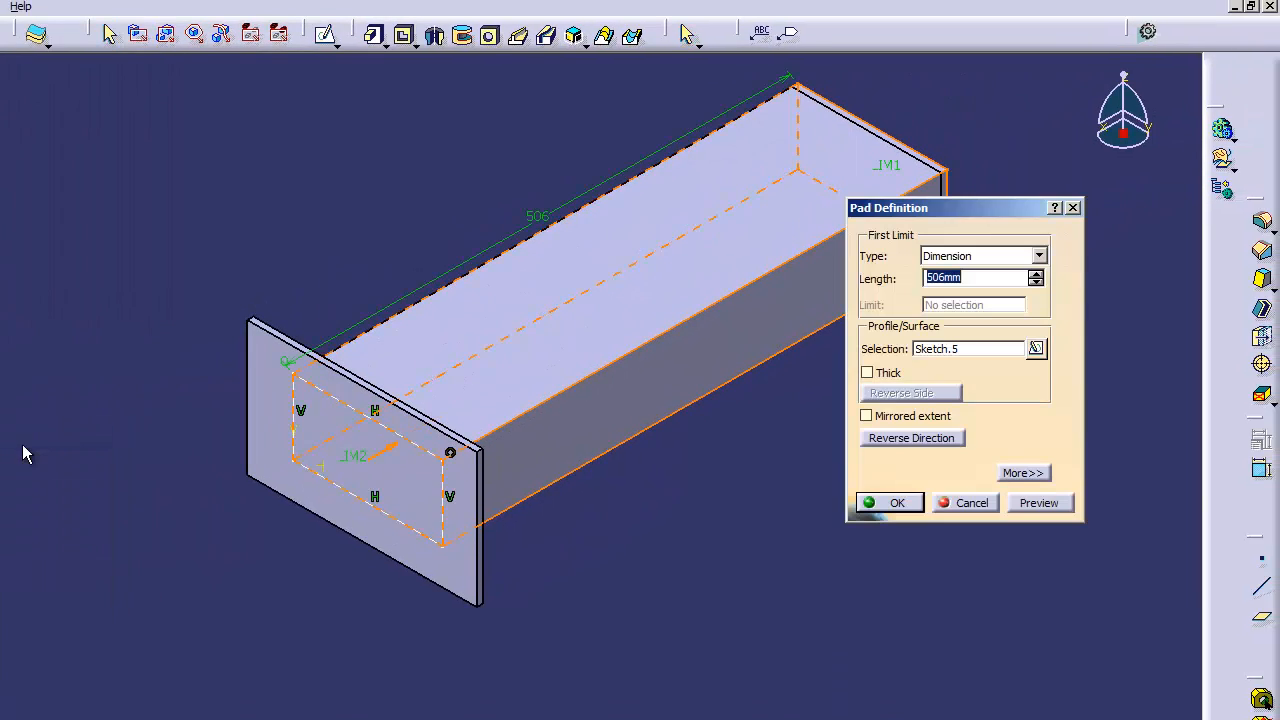
click(1003, 474)
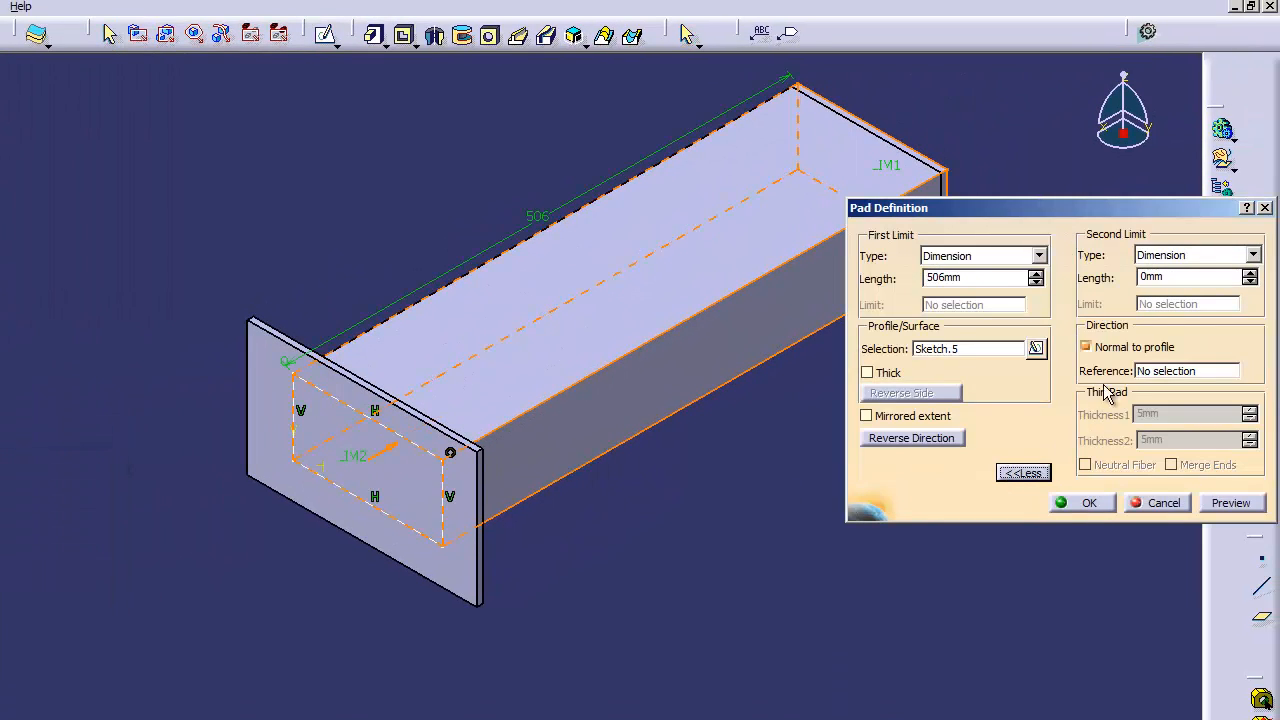
click(1180, 278)
text(-500)
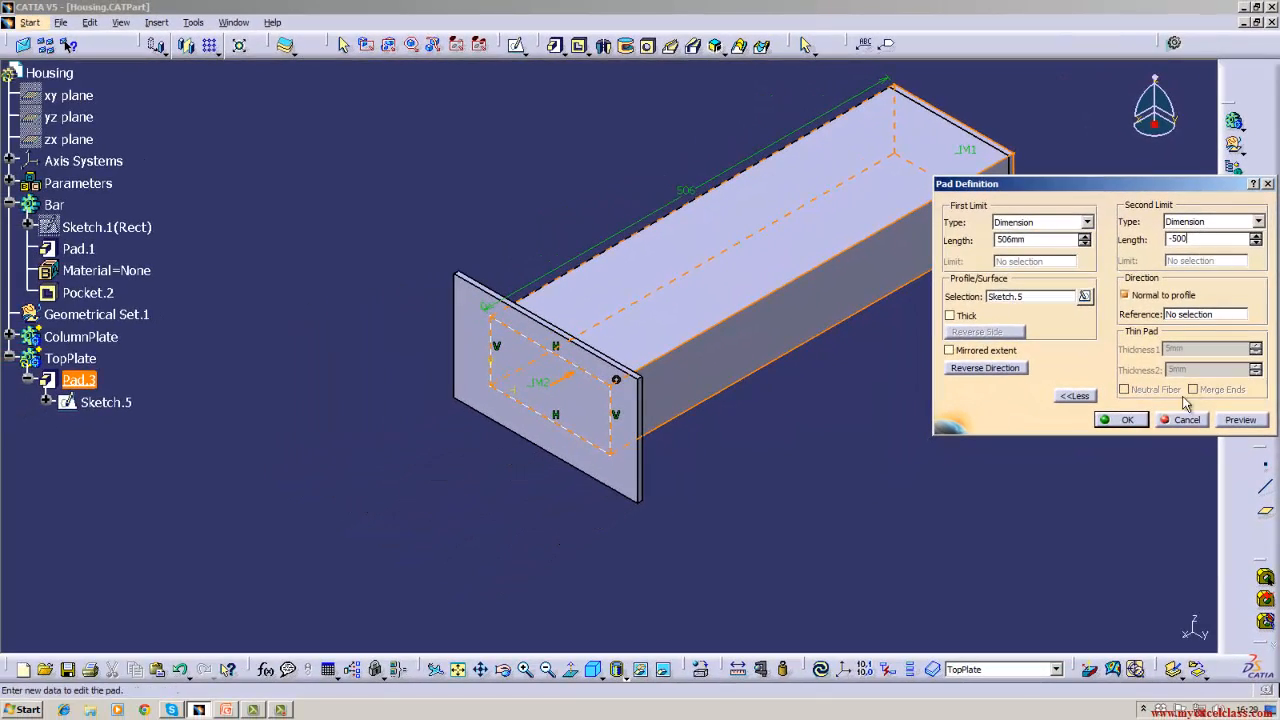
click(1124, 419)
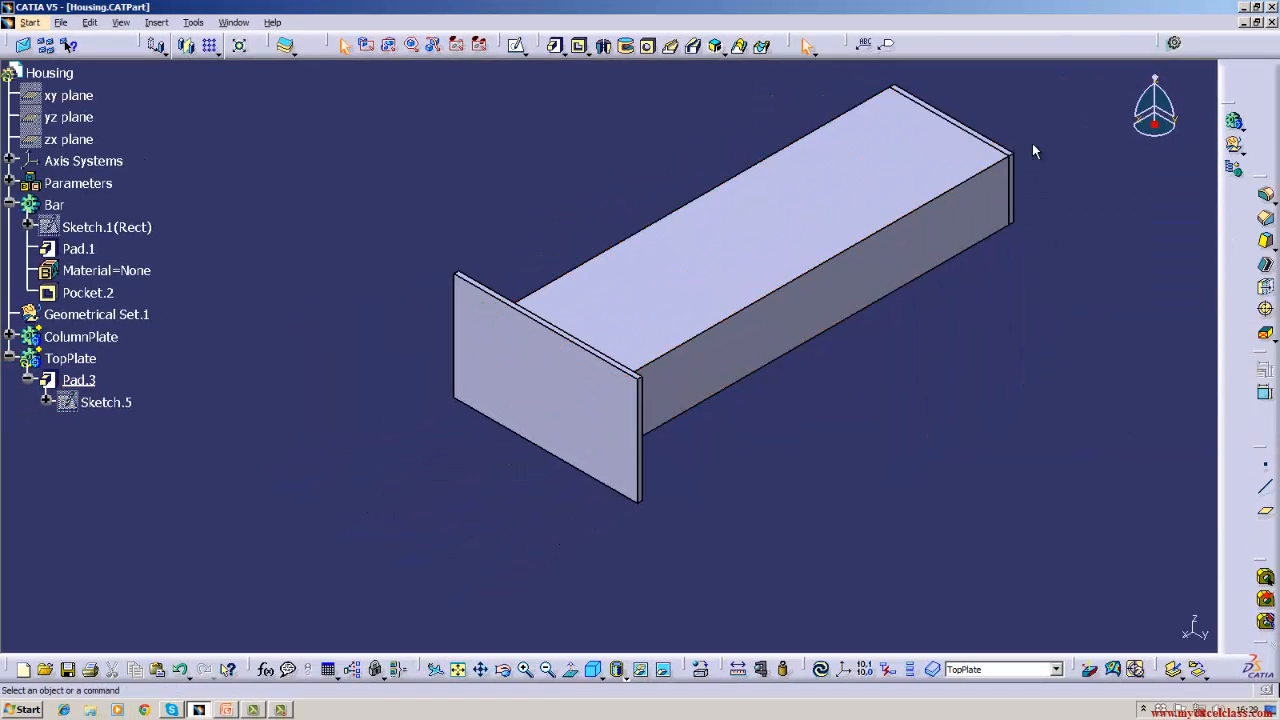
click(9, 356)
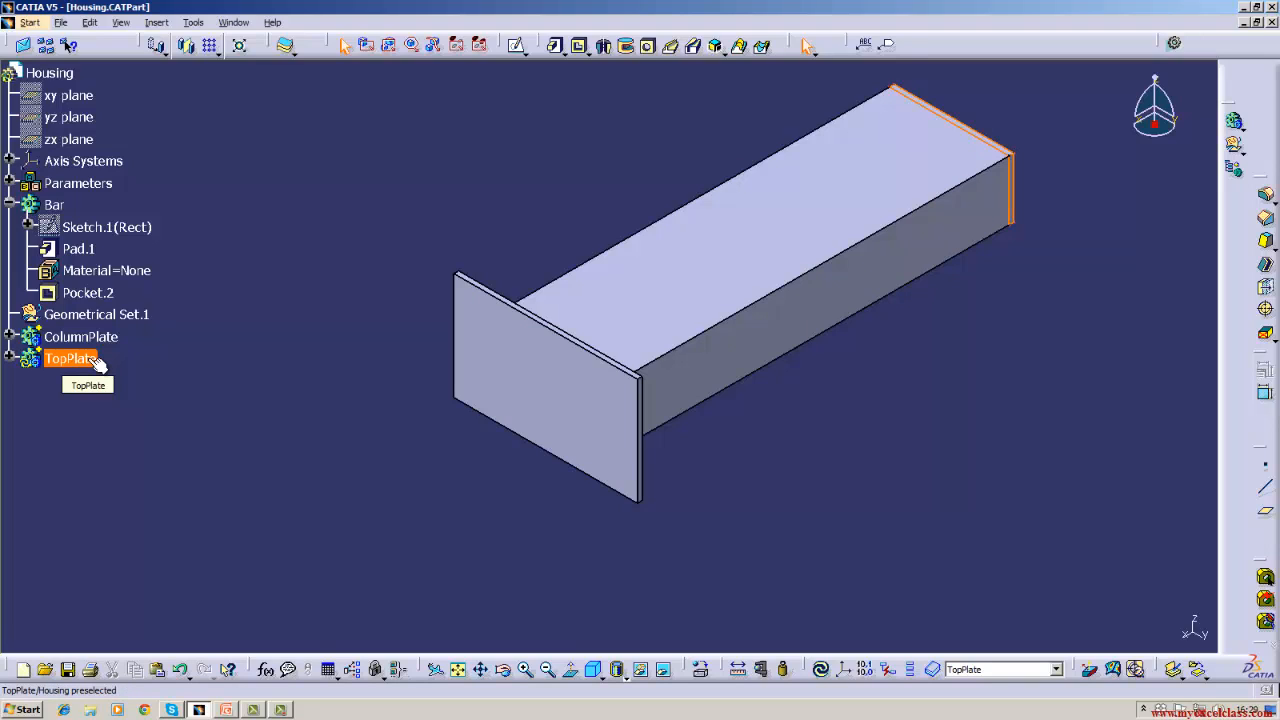
Apply the Aluminium material from the metal library to the TopPlate body
click(98, 363)
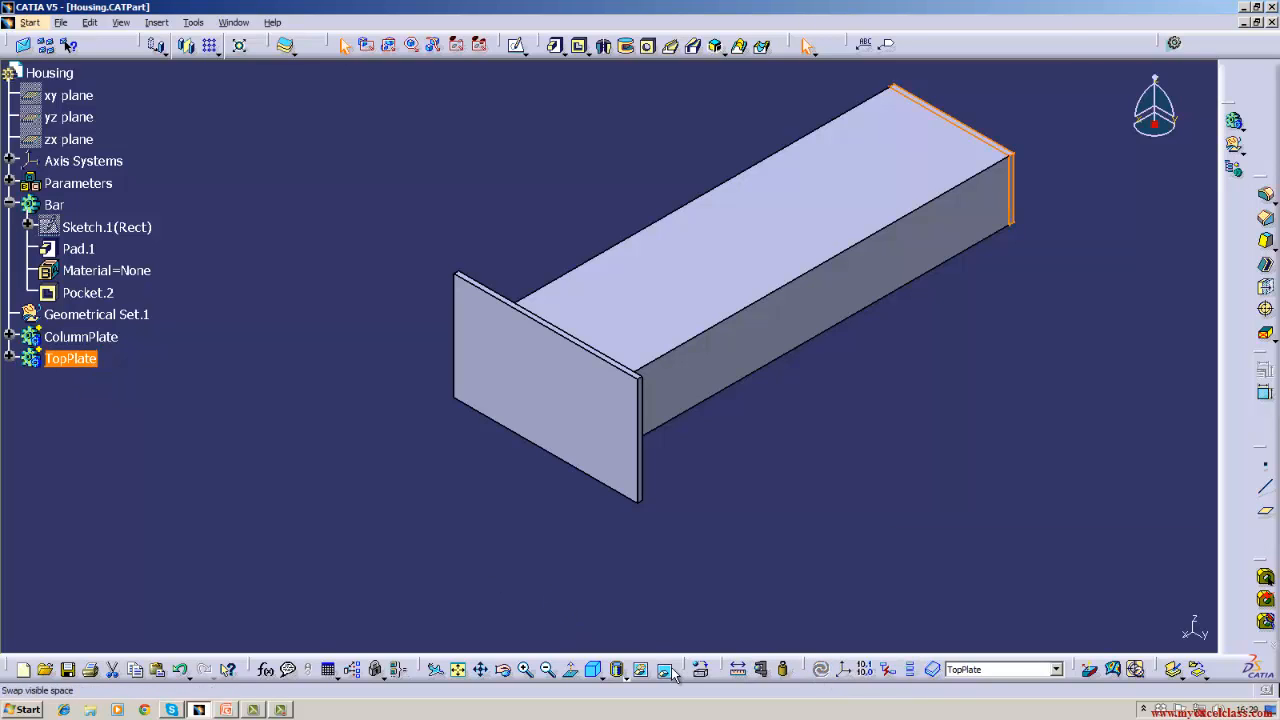
click(702, 670)
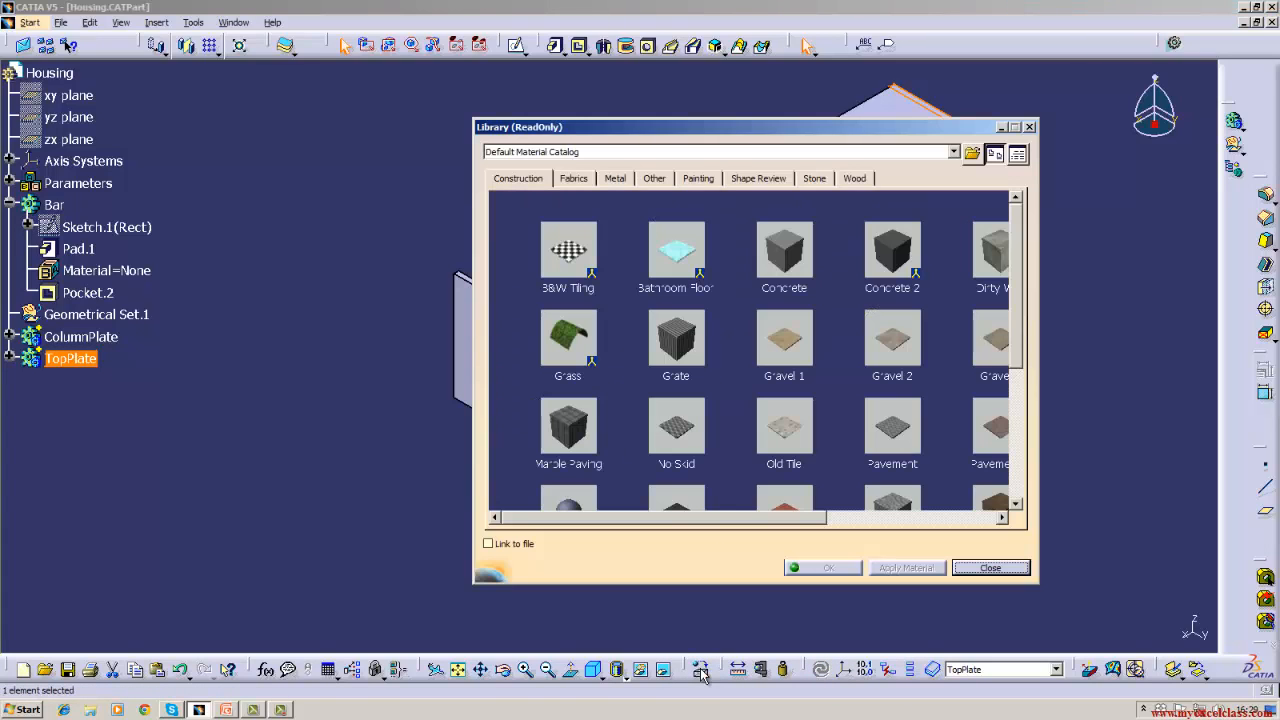
click(615, 178)
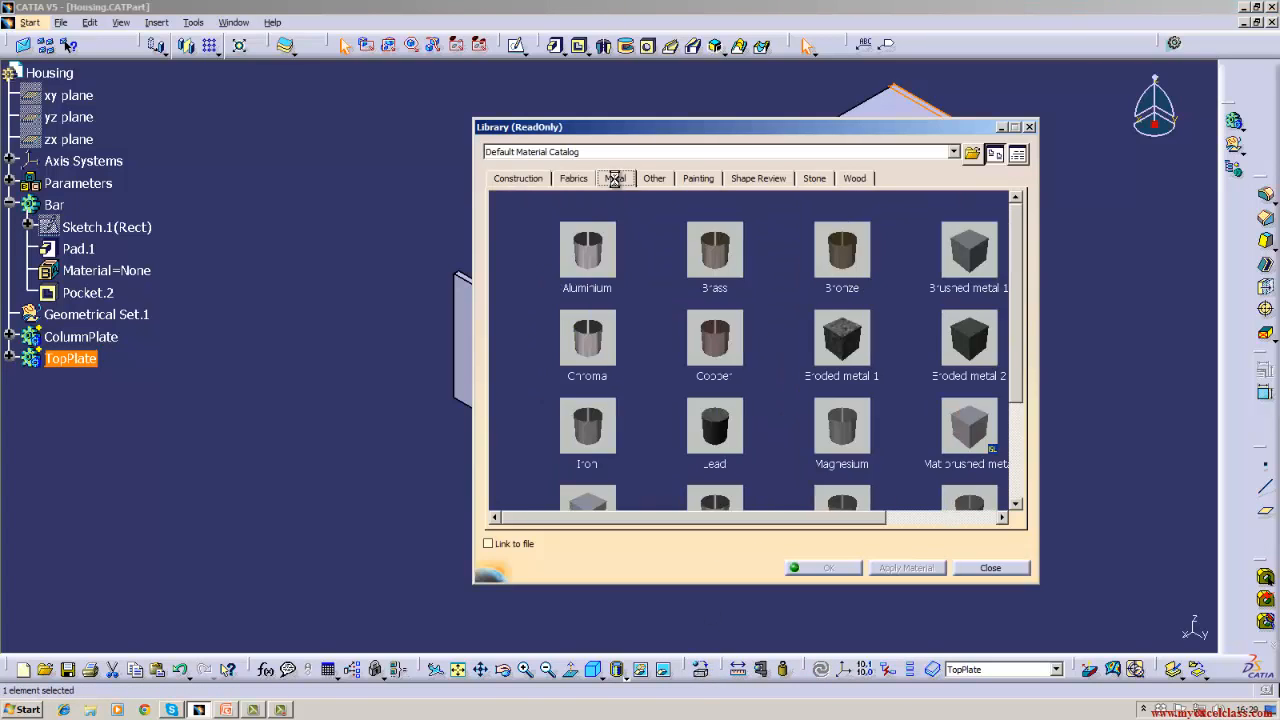
click(590, 250)
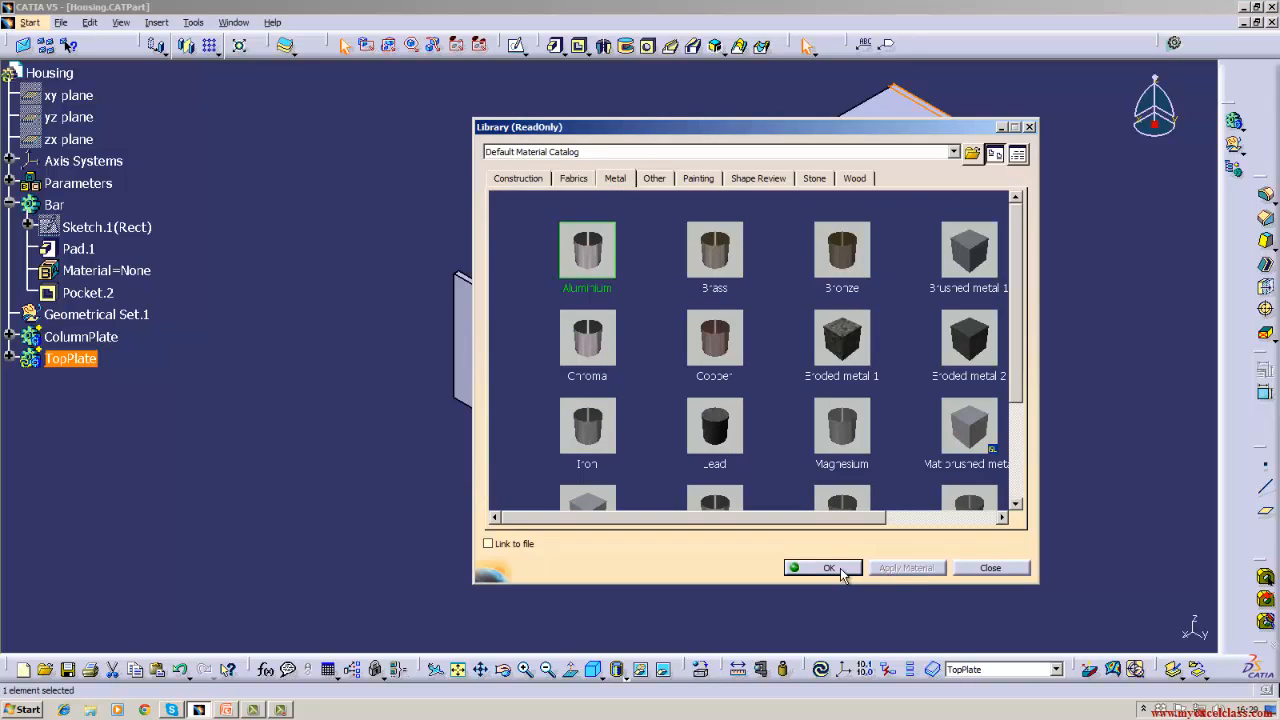
click(826, 568)
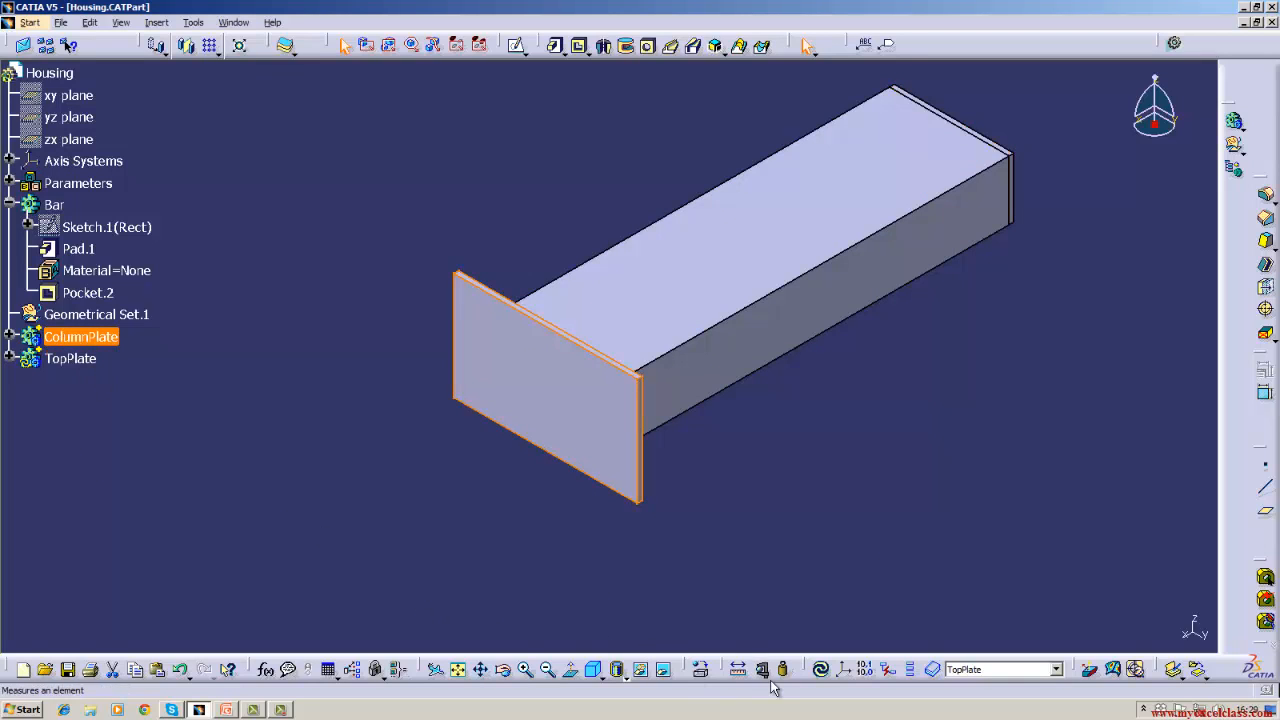
Delete the Aluminium material from the TopPlate body
click(705, 670)
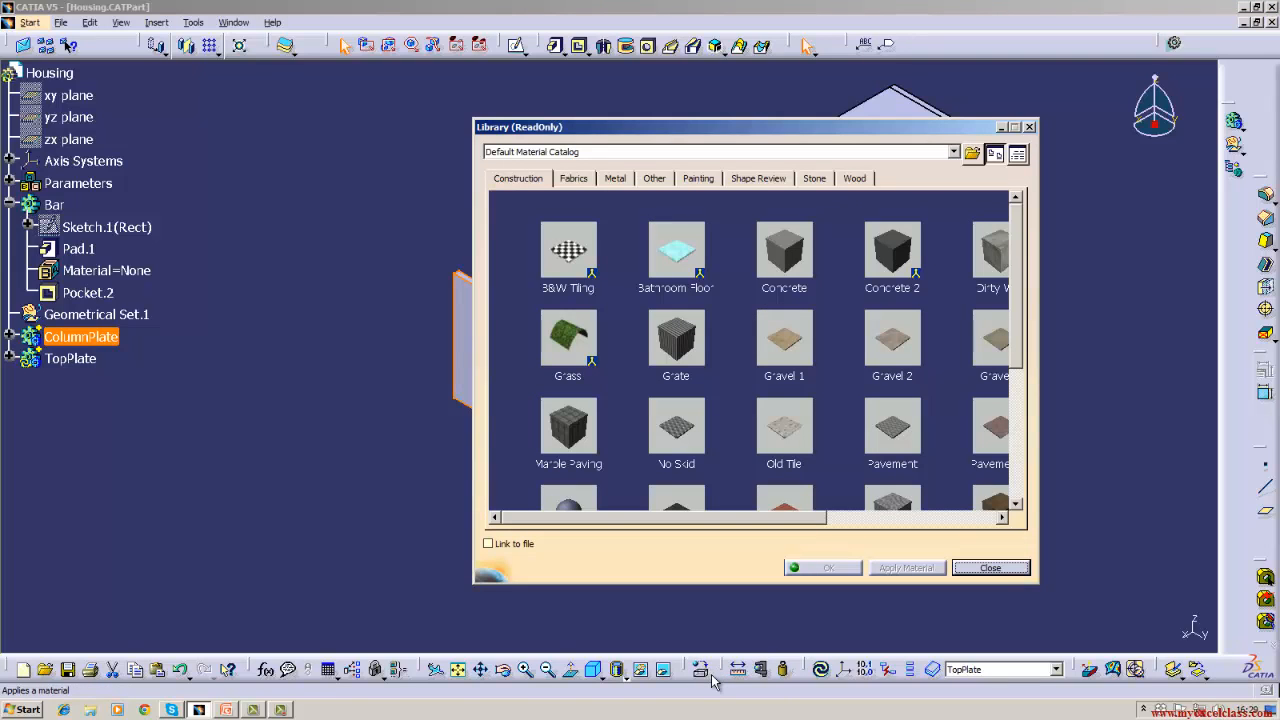
click(990, 568)
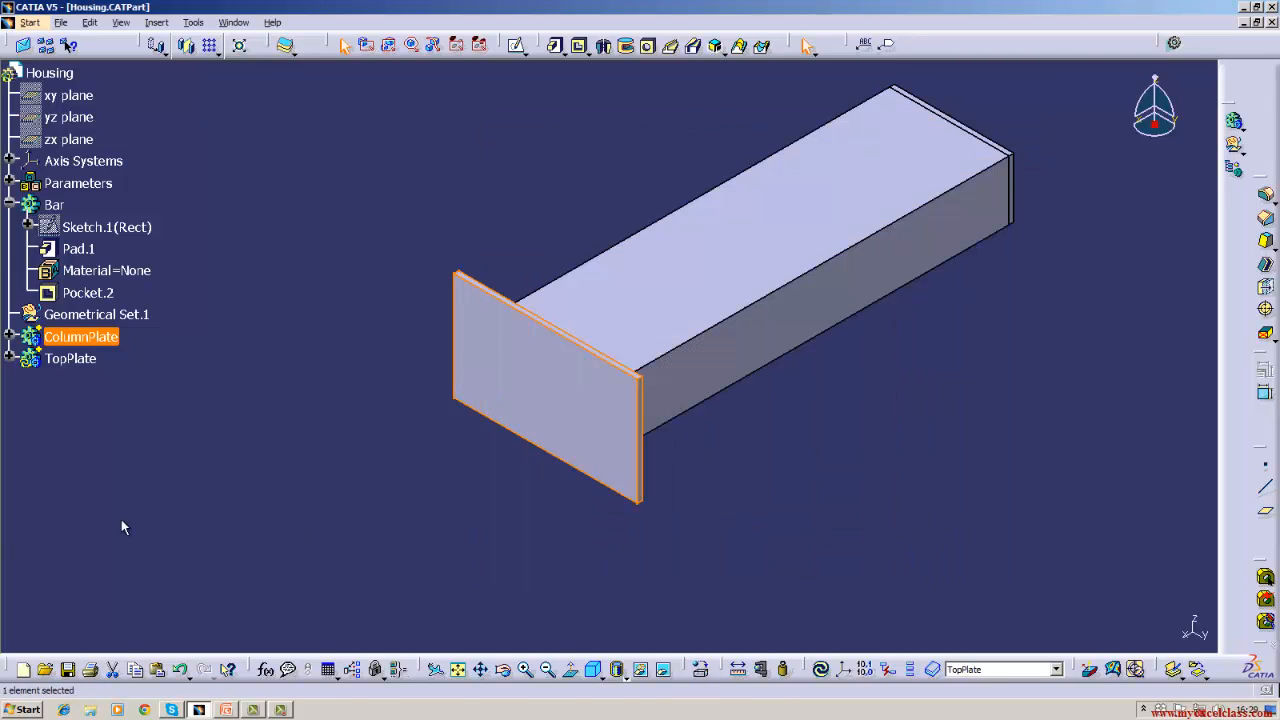
click(10, 359)
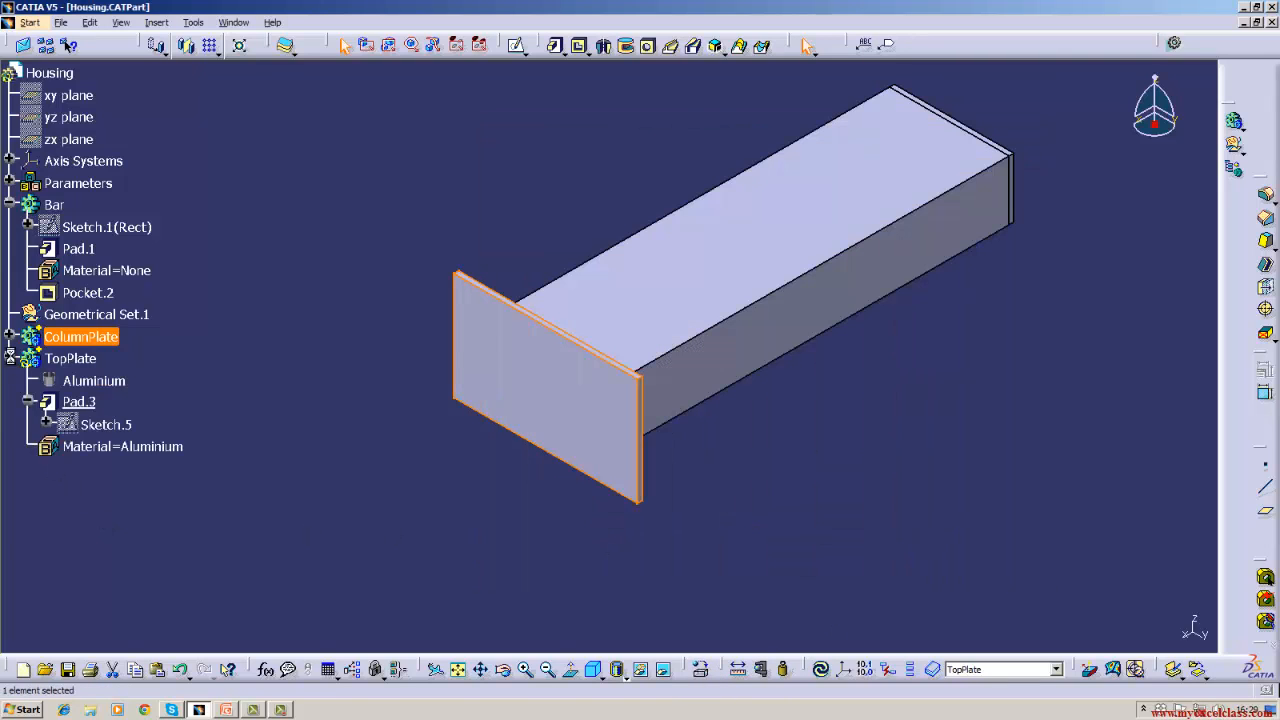
right_click(88, 390)
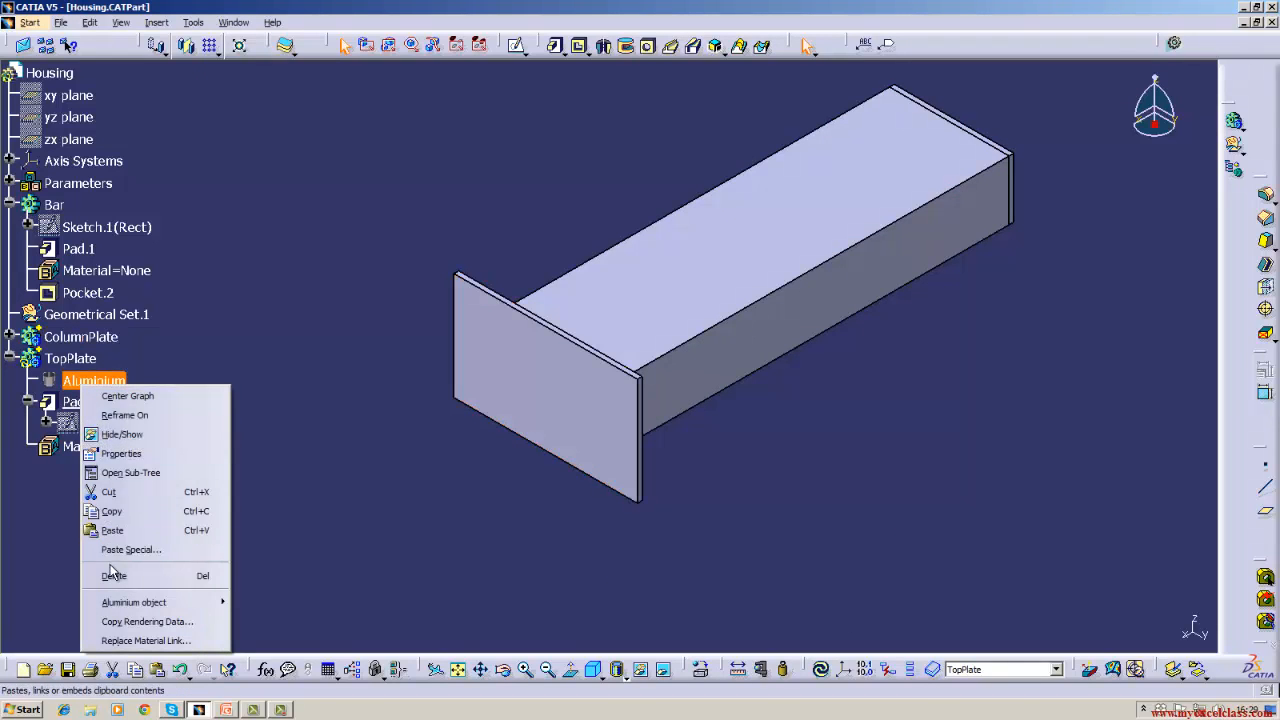
click(115, 576)
click(50, 73)
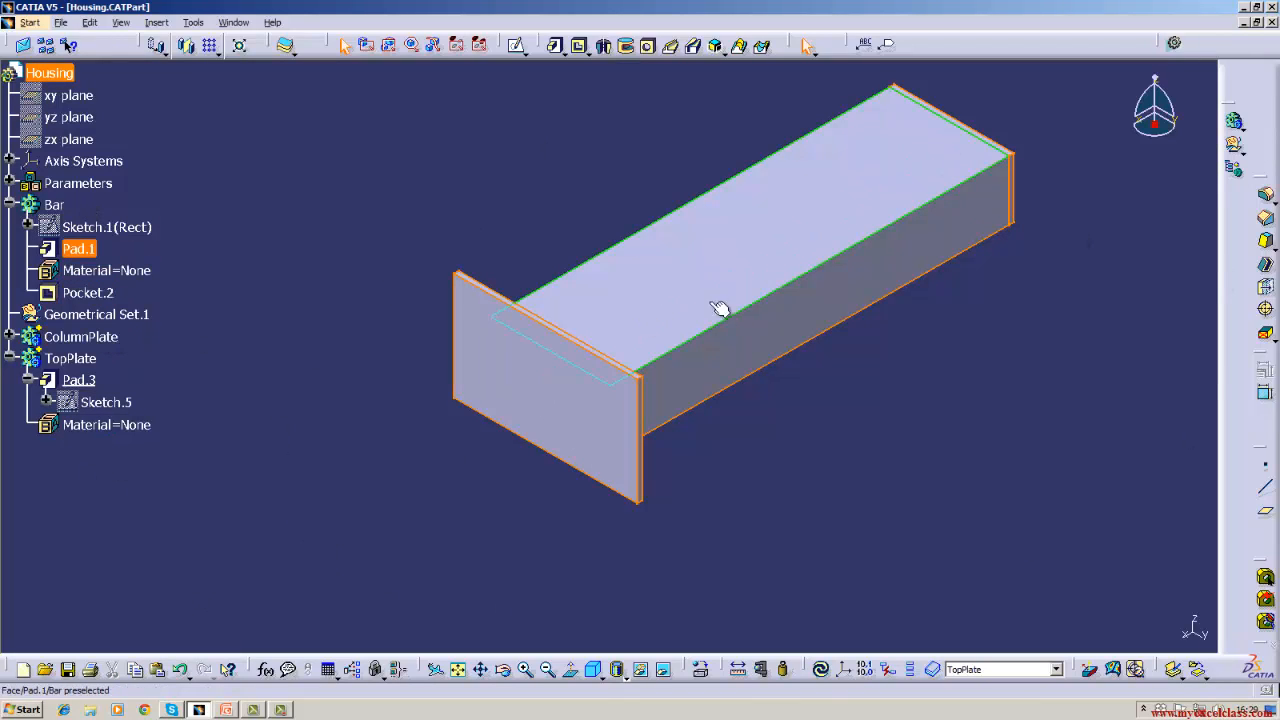
click(334, 286)
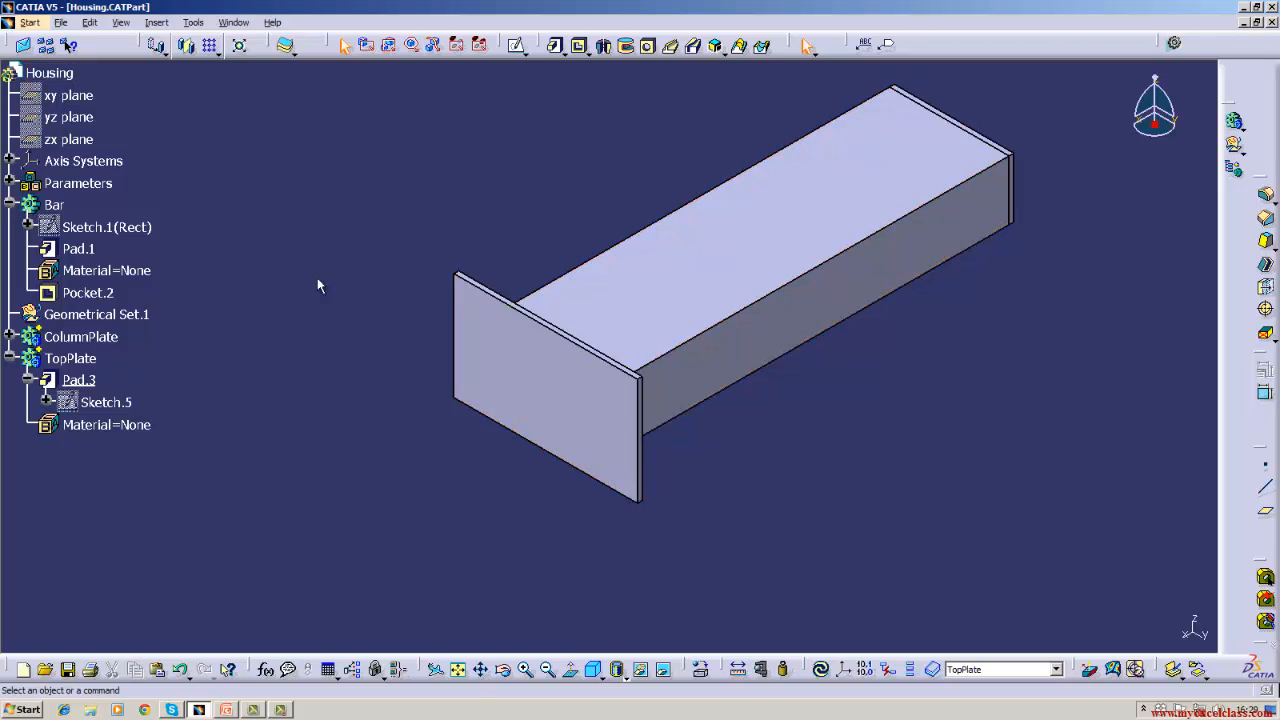
Collapse the Bar and TopPlate branches in the specification tree and restore the isometric view
click(9, 205)
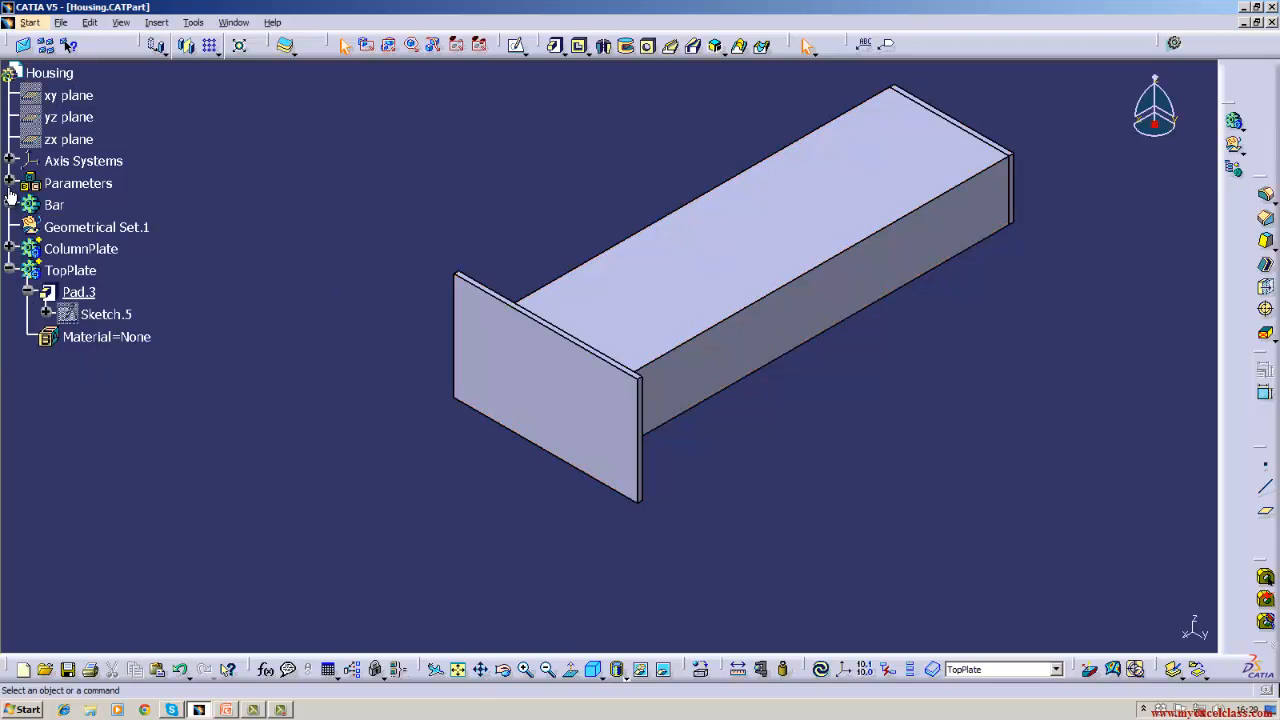
click(9, 270)
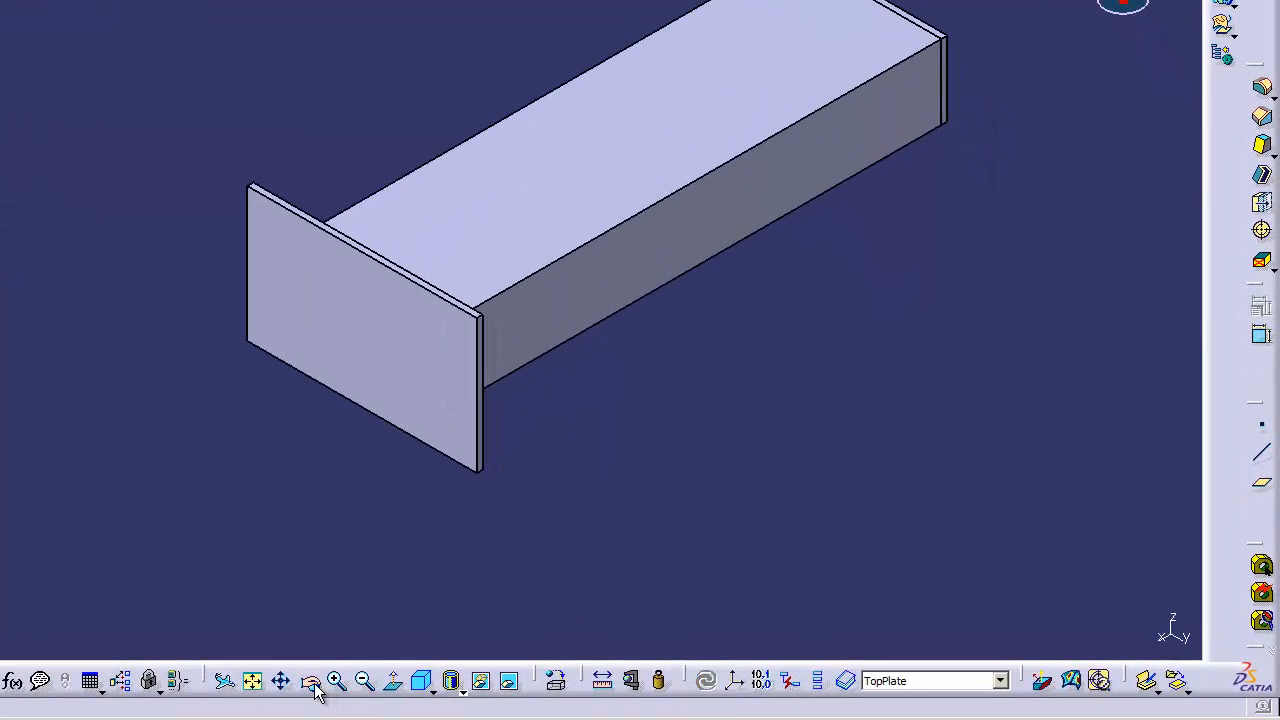
drag(313, 688, 605, 420)
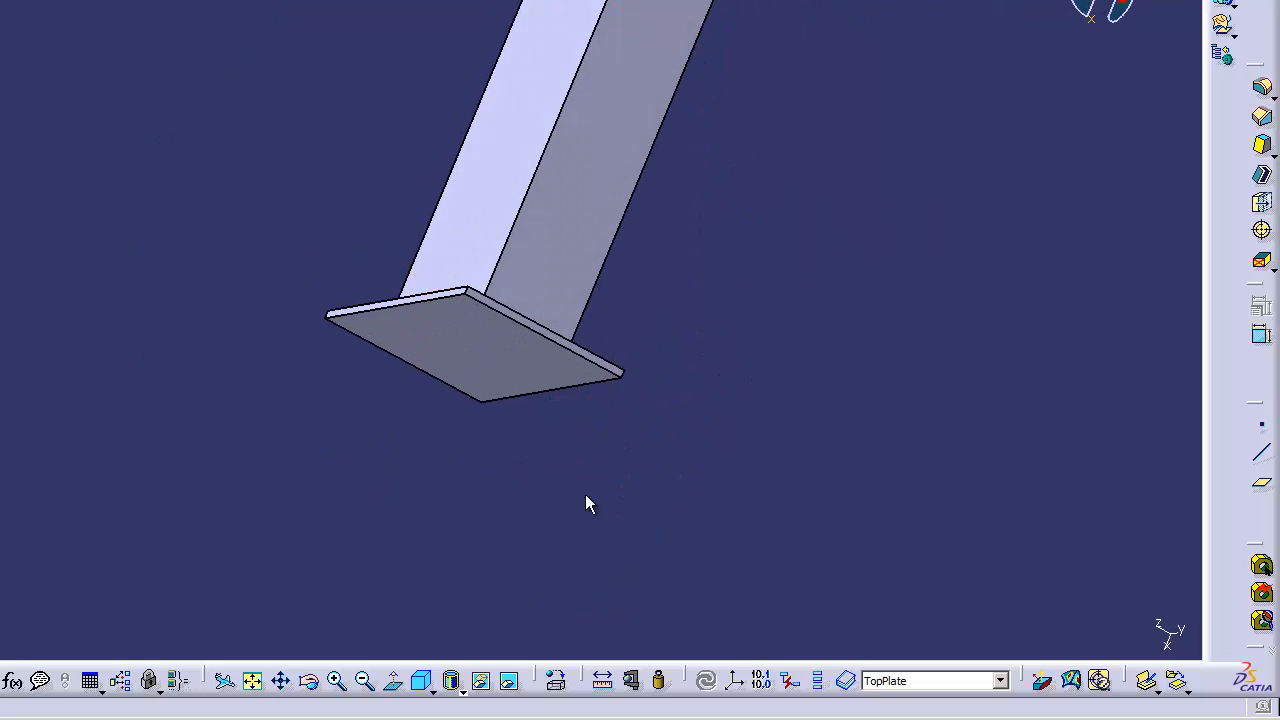
click(421, 682)
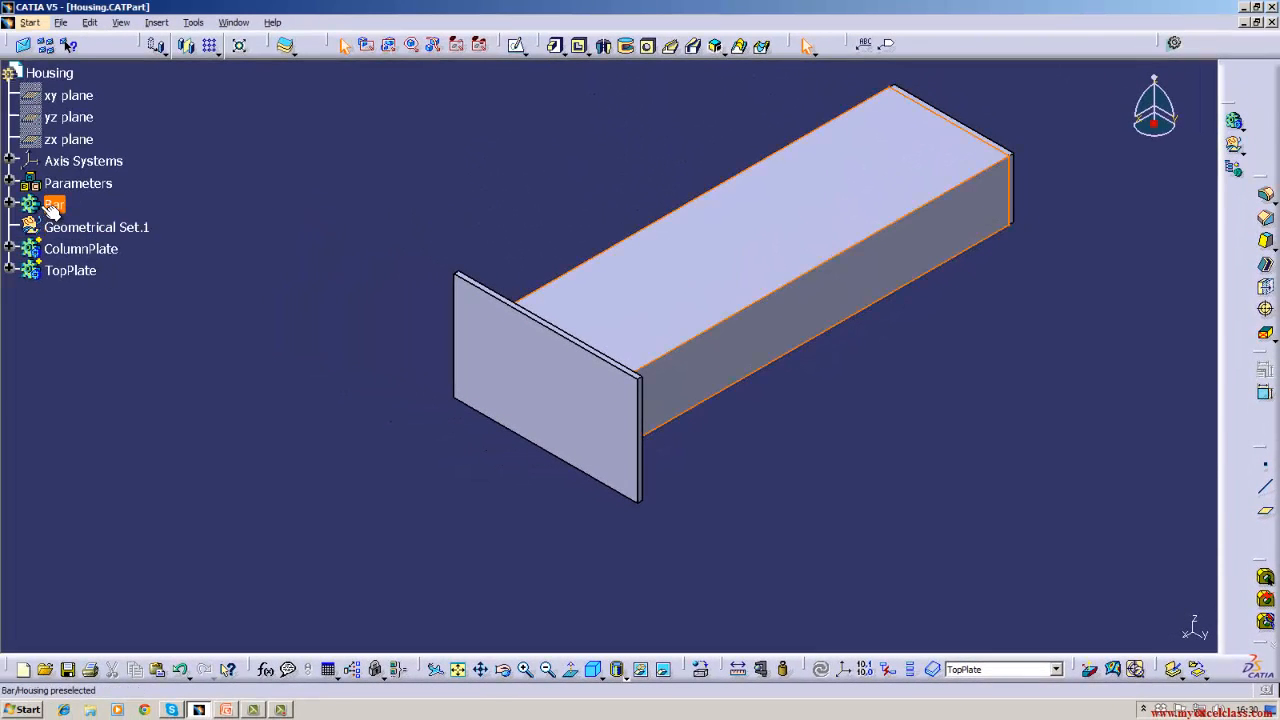
Change the Bar body's fill color to tan in its graphic properties
right_click(52, 207)
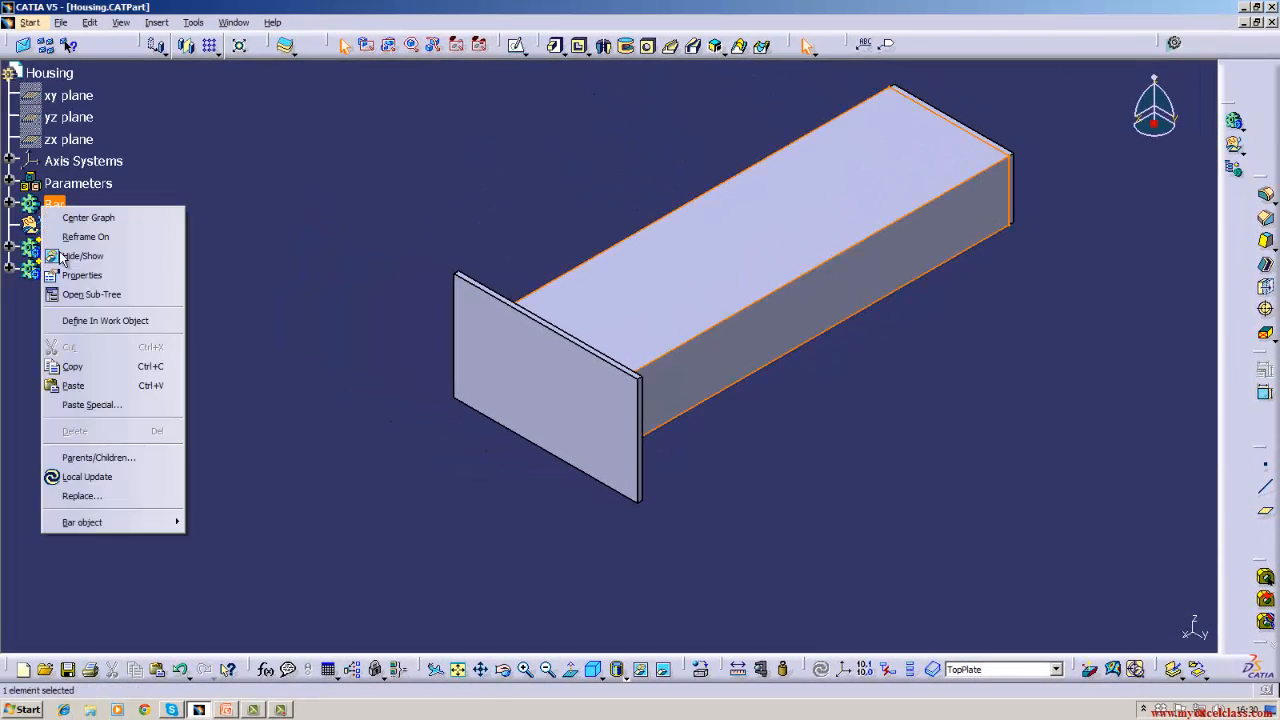
click(74, 275)
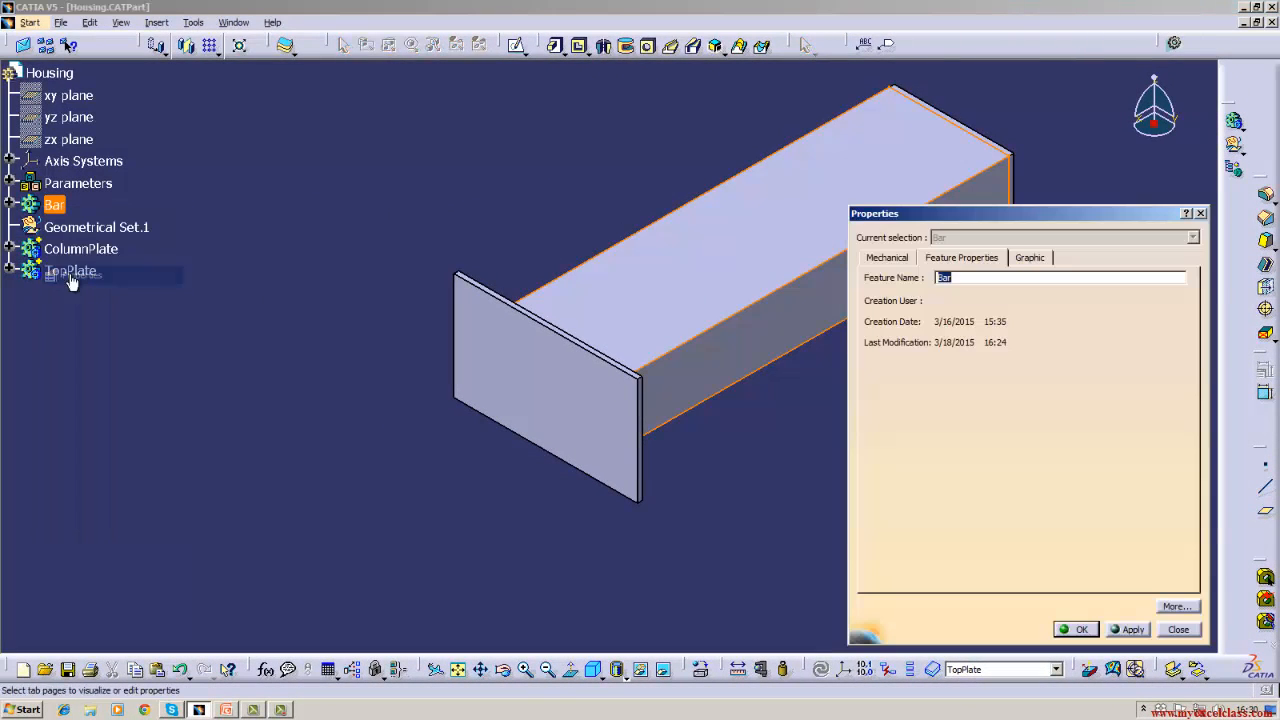
click(1040, 257)
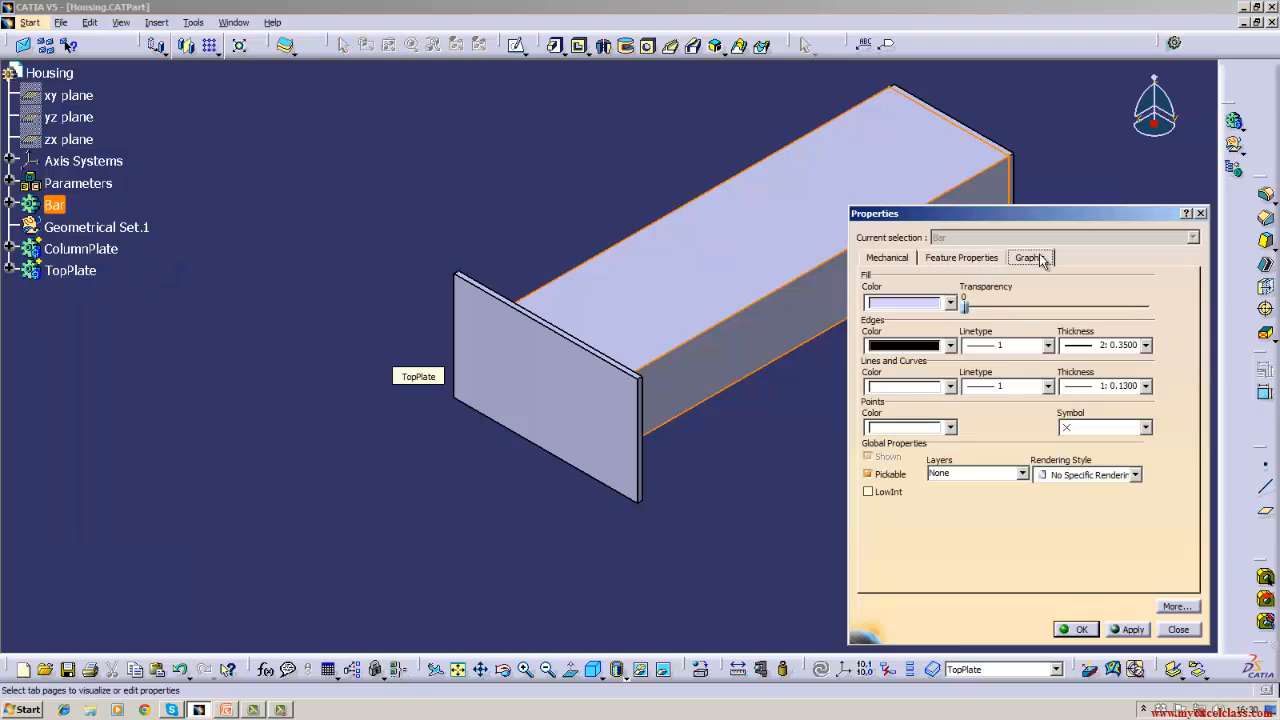
click(949, 304)
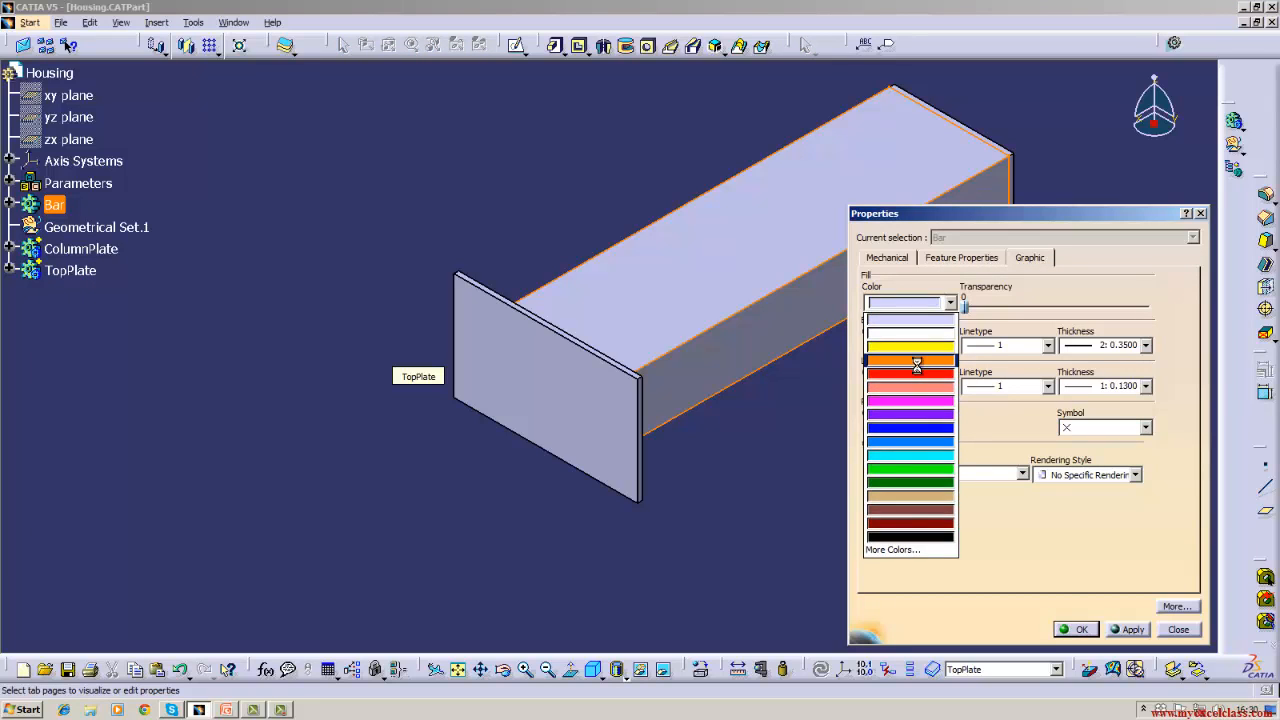
click(917, 361)
click(951, 305)
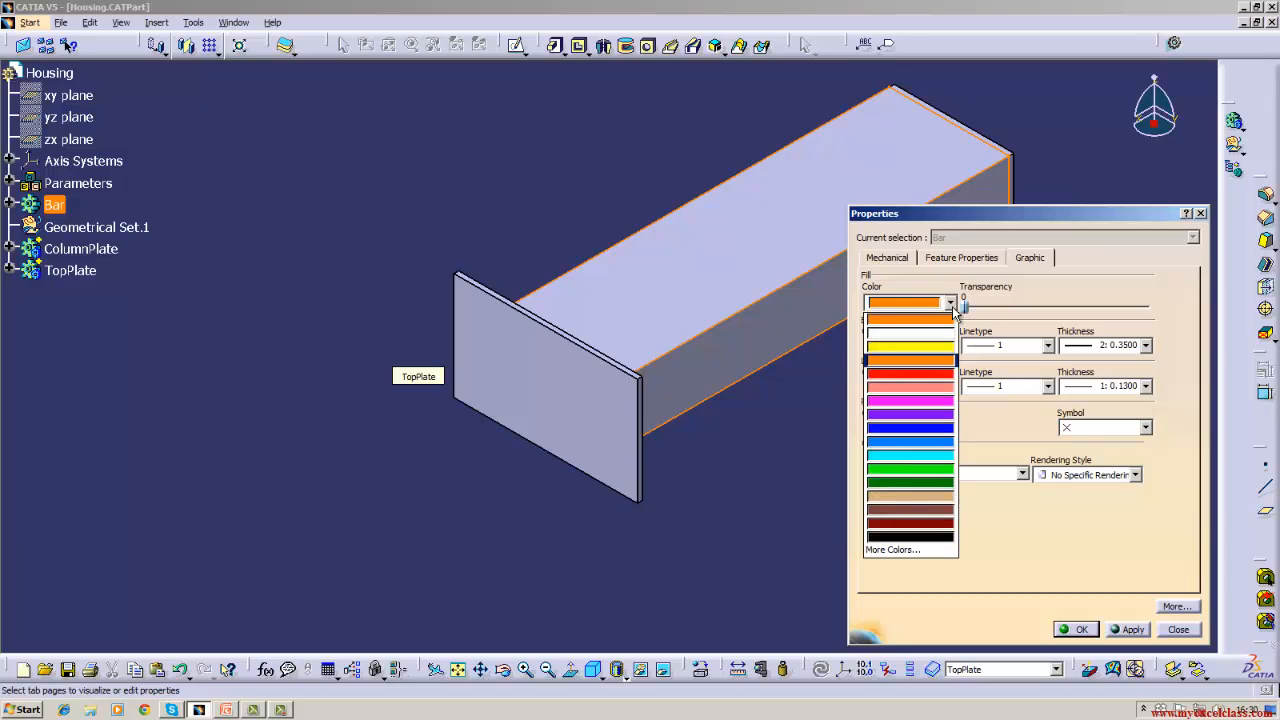
click(931, 495)
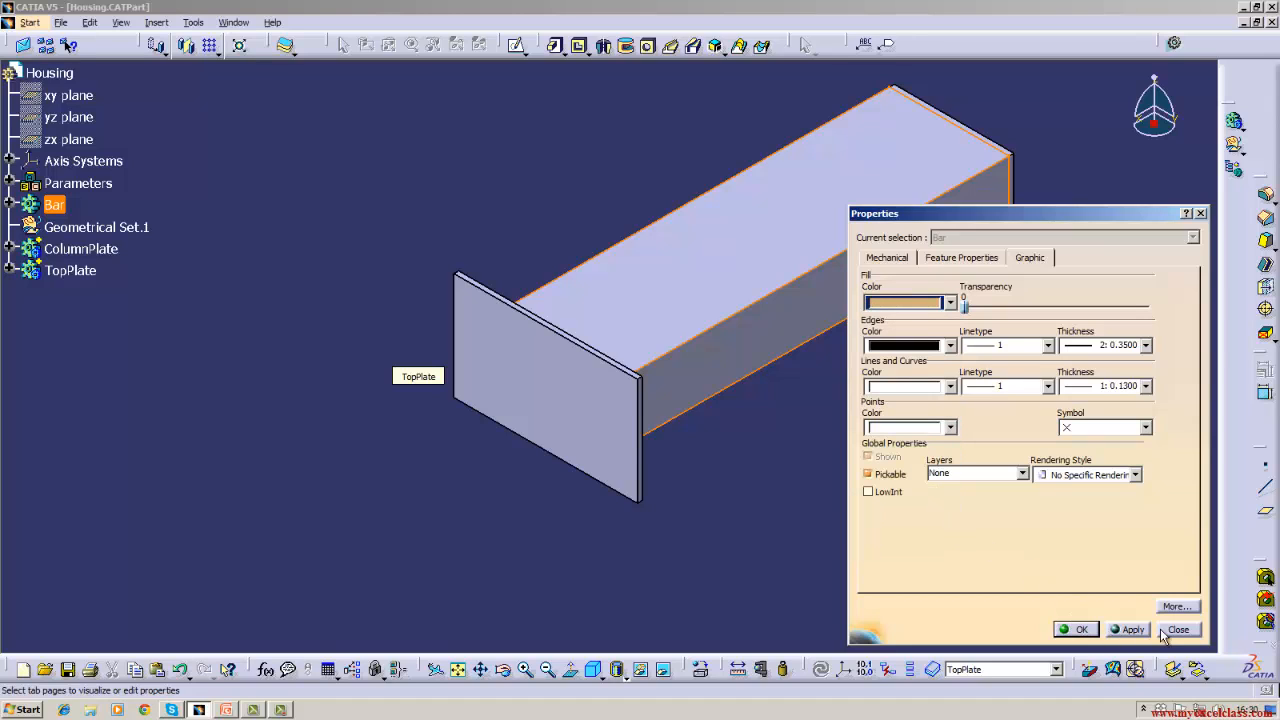
click(1133, 630)
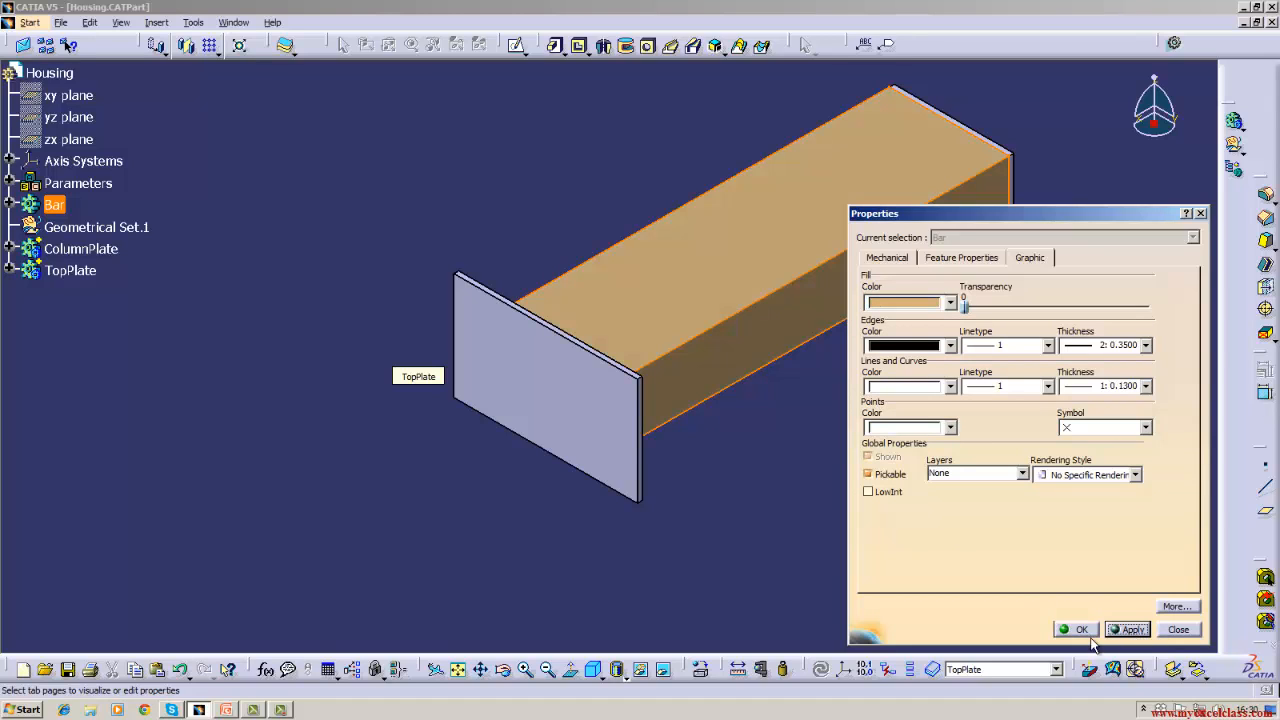
click(1080, 630)
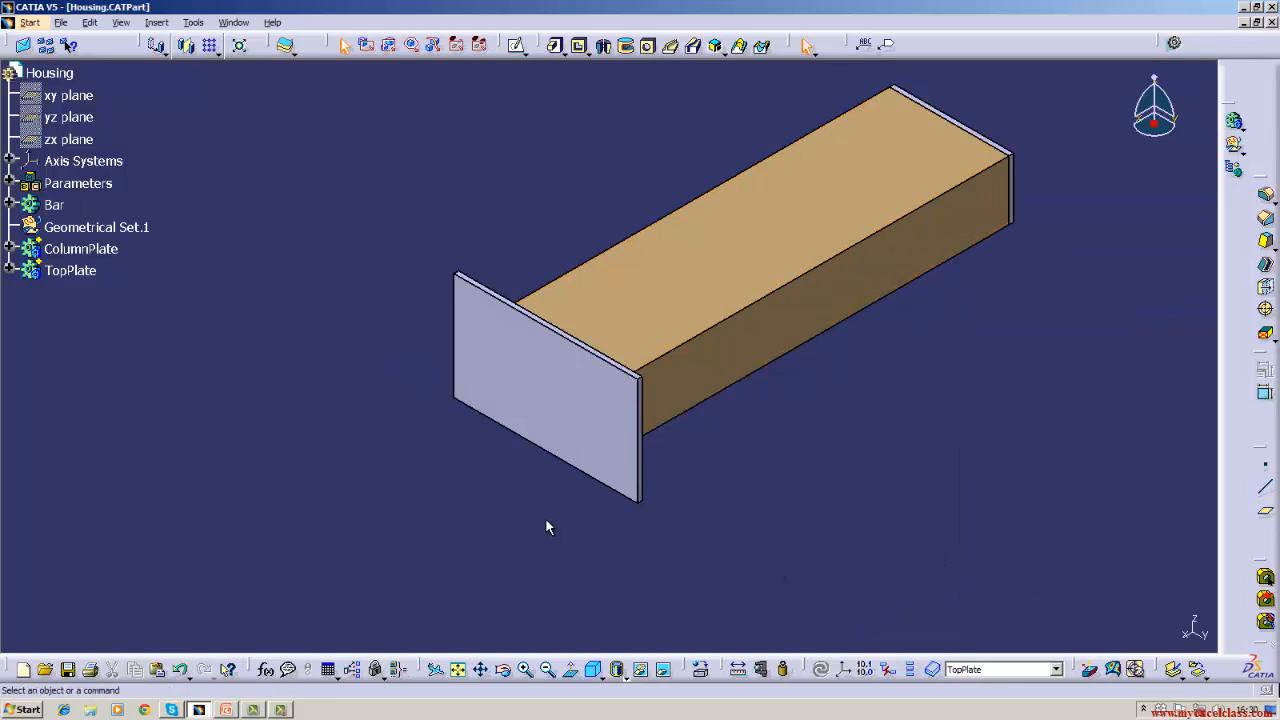
Set the ColumnPlate body's fill color to purple in its graphic properties
right_click(104, 253)
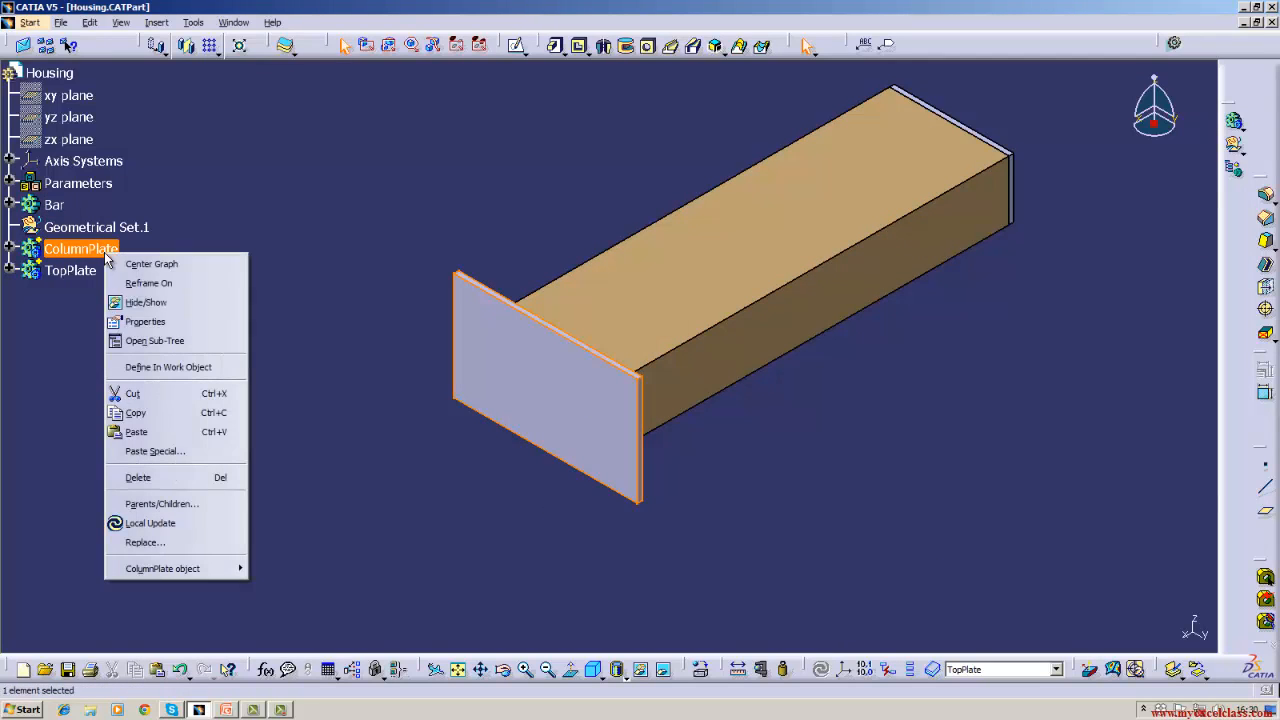
click(134, 321)
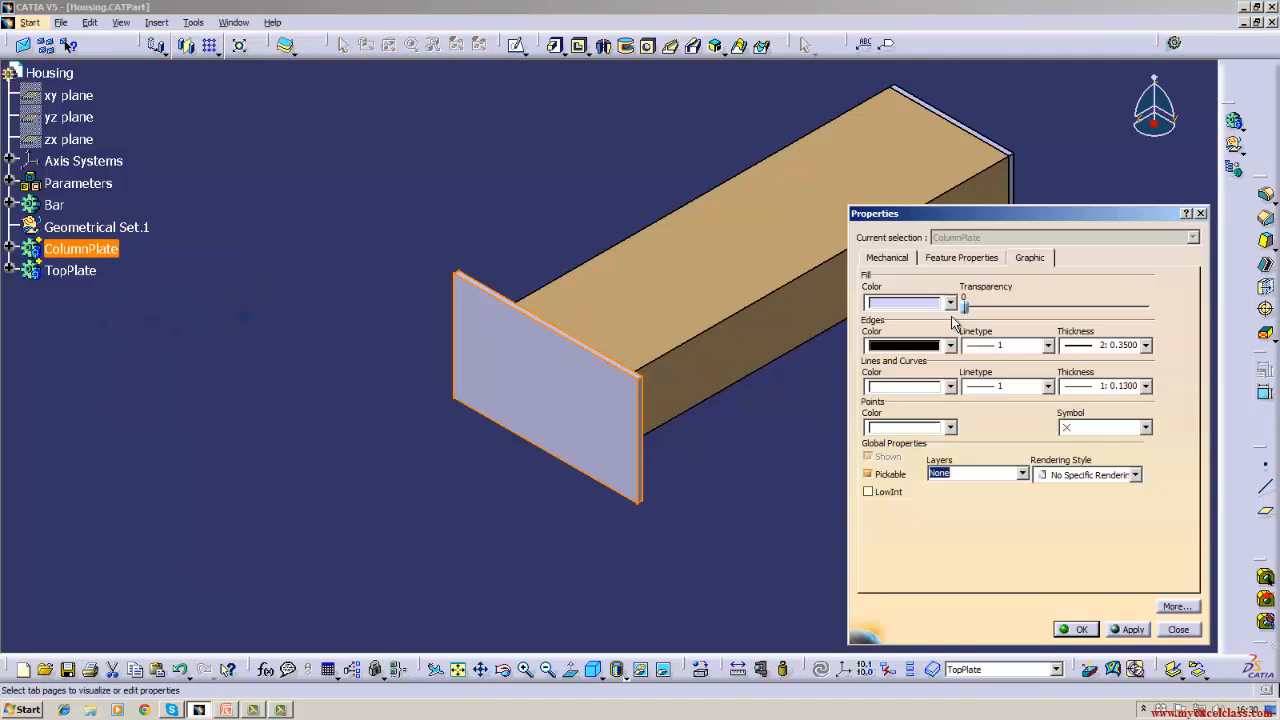
click(954, 306)
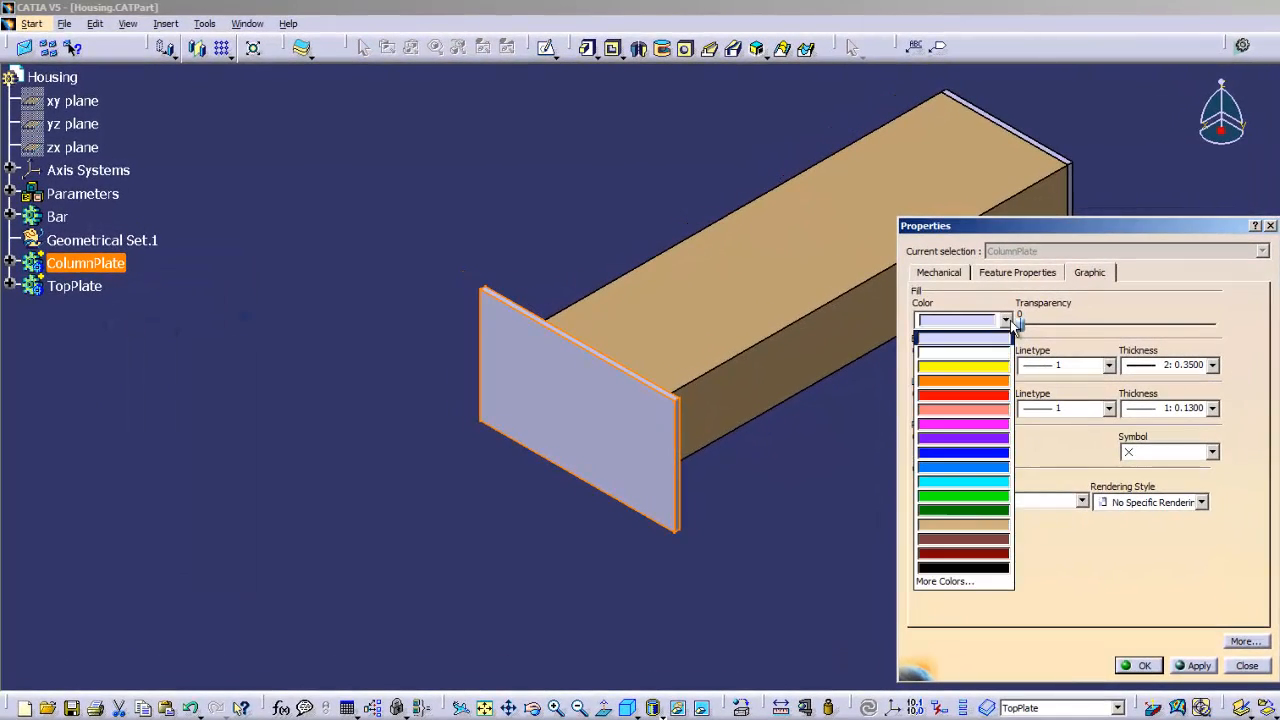
click(975, 440)
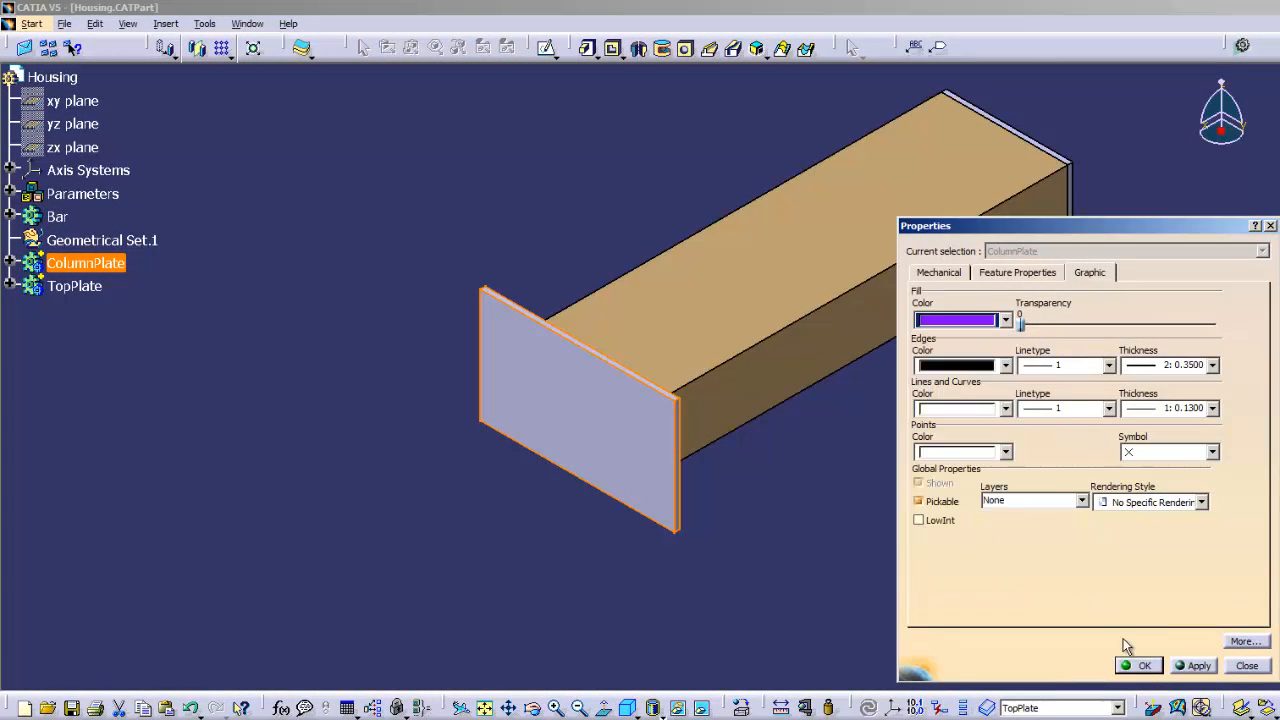
click(1137, 663)
click(971, 509)
click(1078, 188)
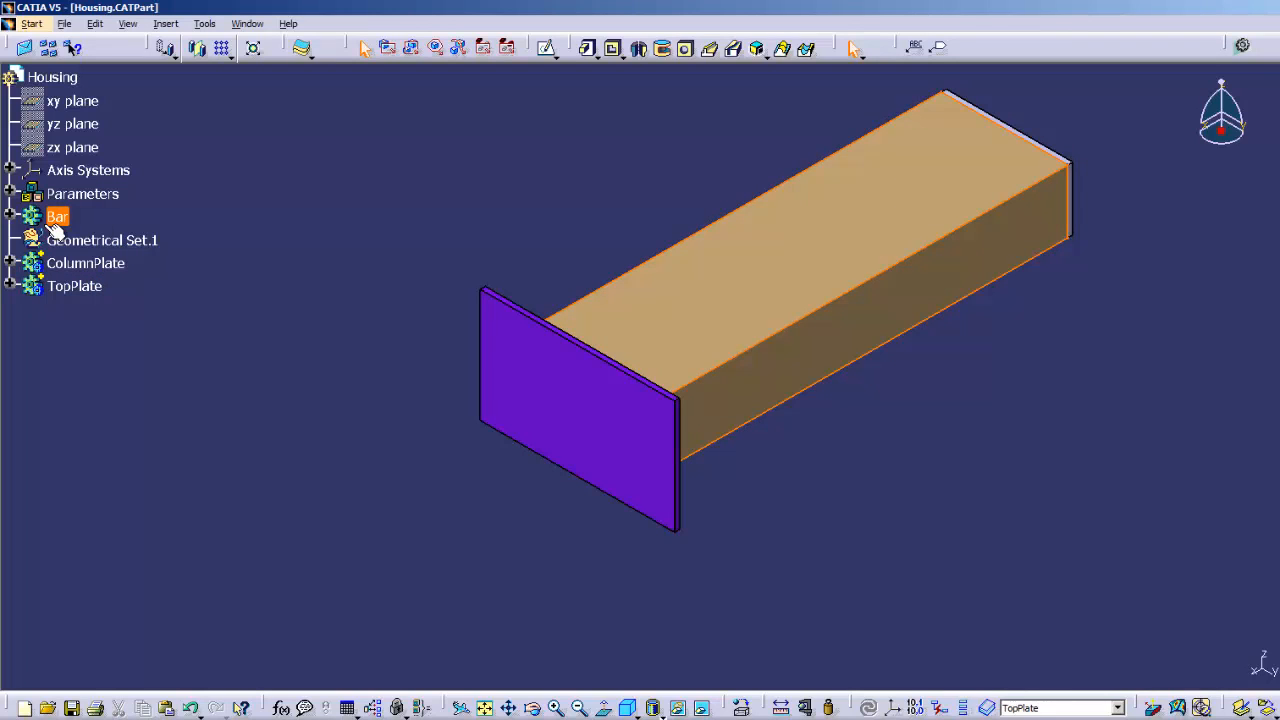
Set the TopPlate body's fill color to magenta in its graphic properties
click(84, 243)
click(86, 263)
click(84, 287)
right_click(84, 287)
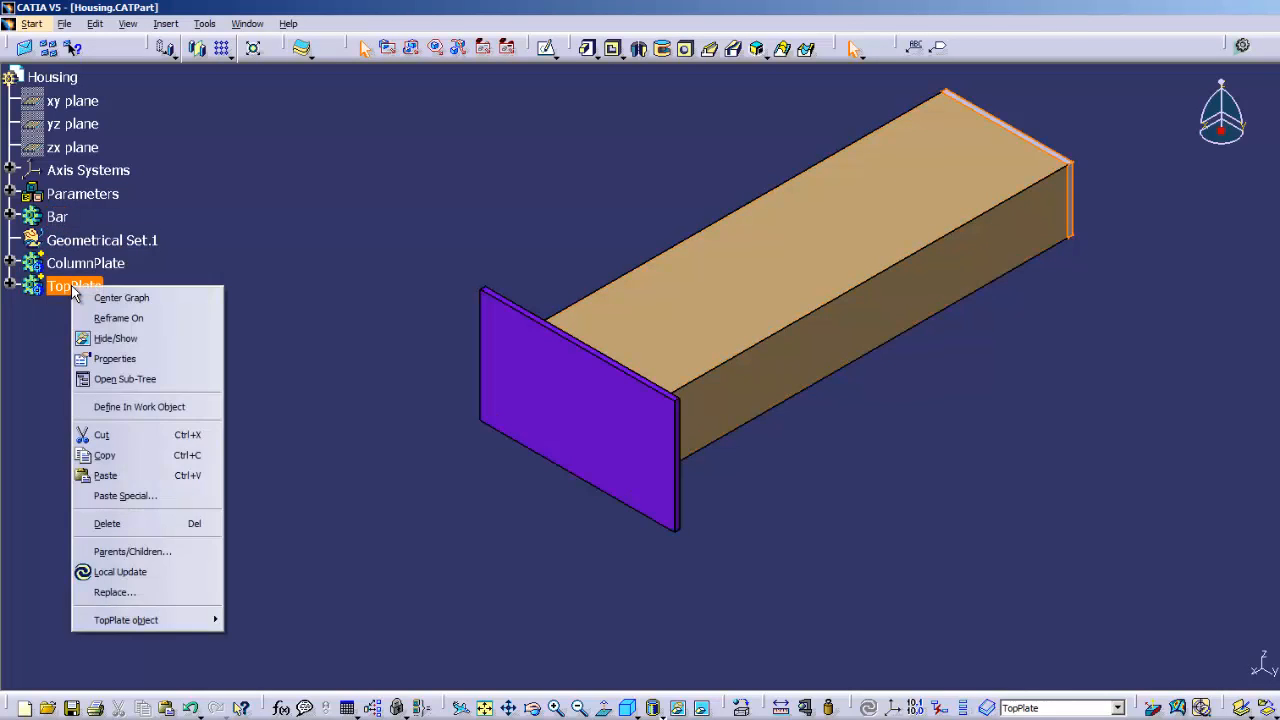
click(110, 360)
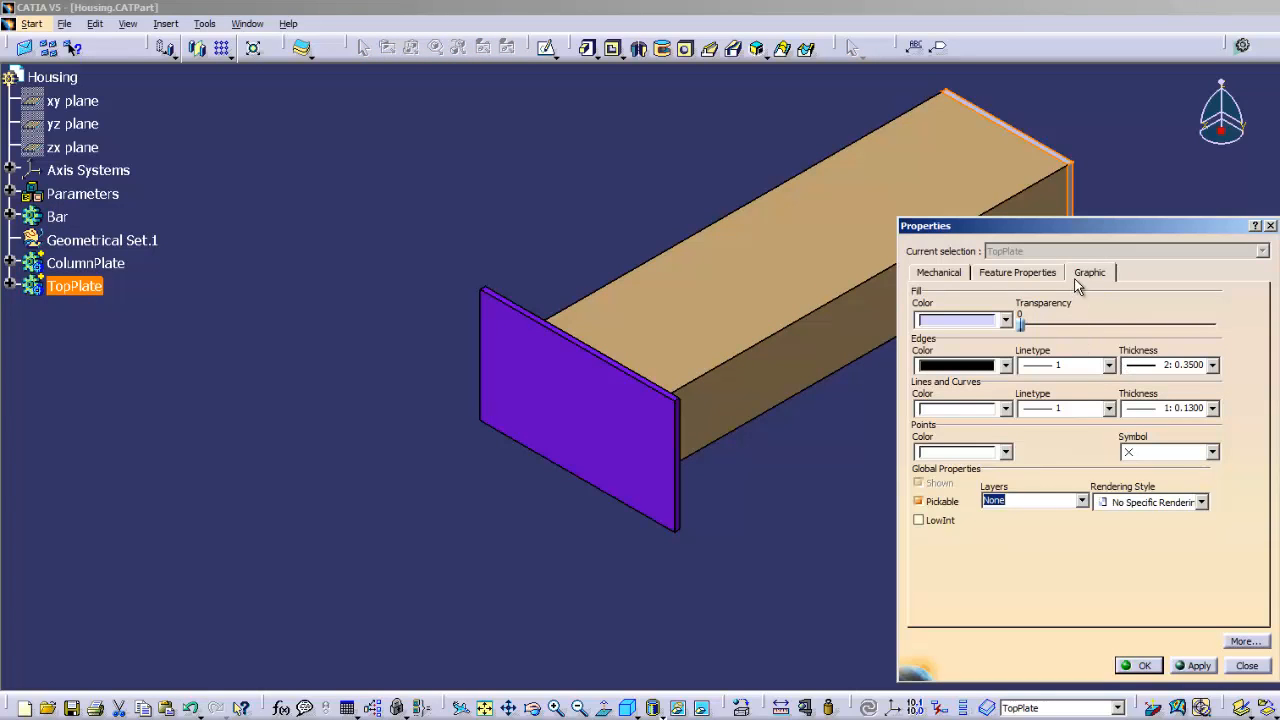
click(1006, 320)
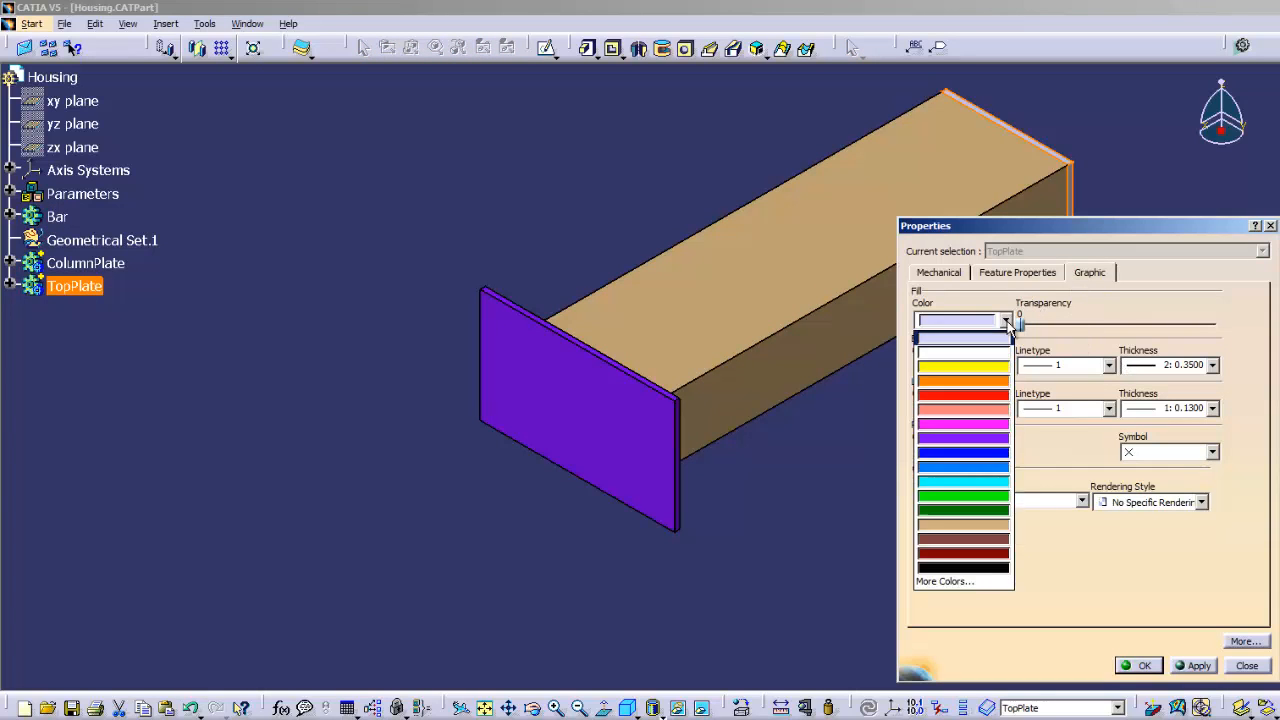
click(988, 432)
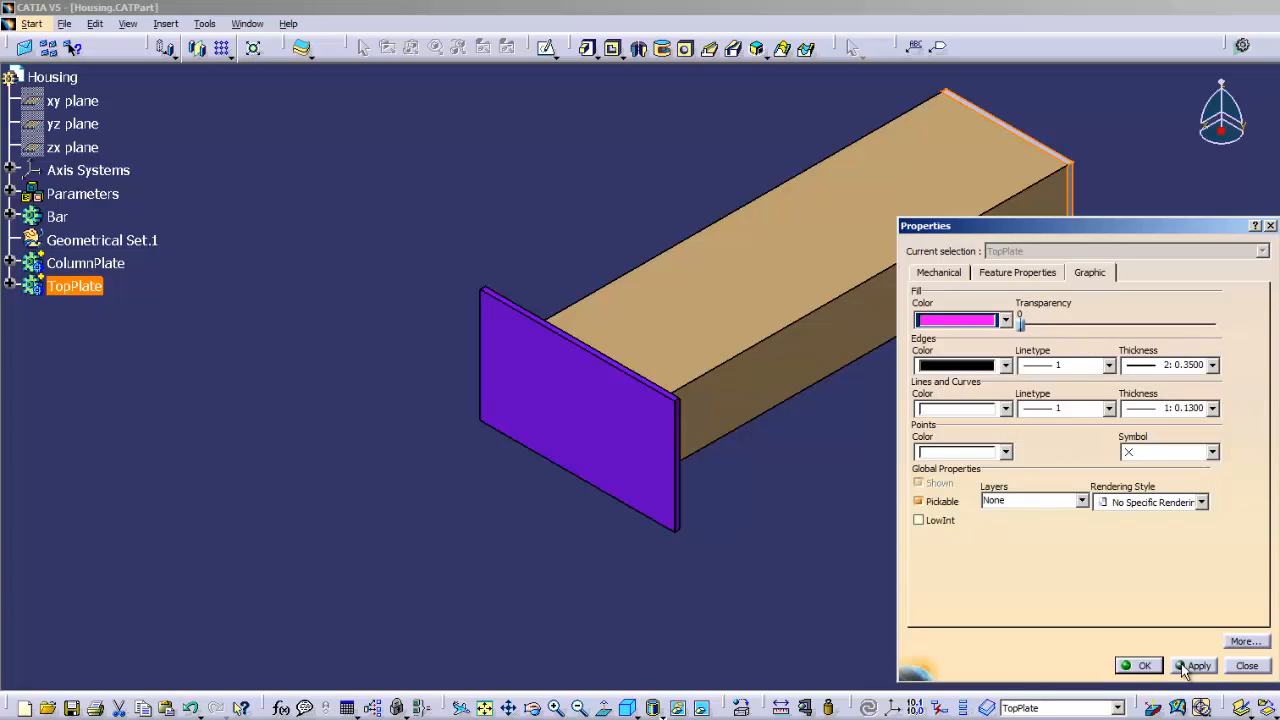
click(1190, 667)
click(1145, 667)
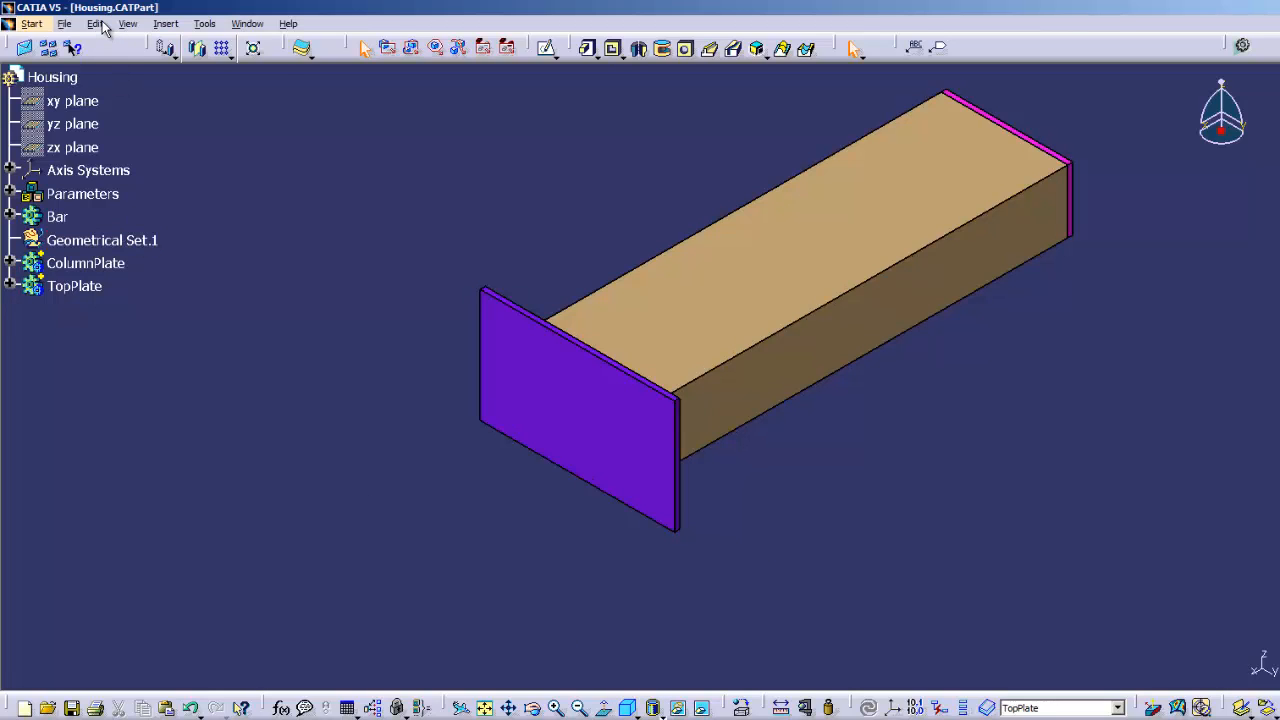
Undo the TopPlate body's fill color change
click(95, 24)
click(114, 45)
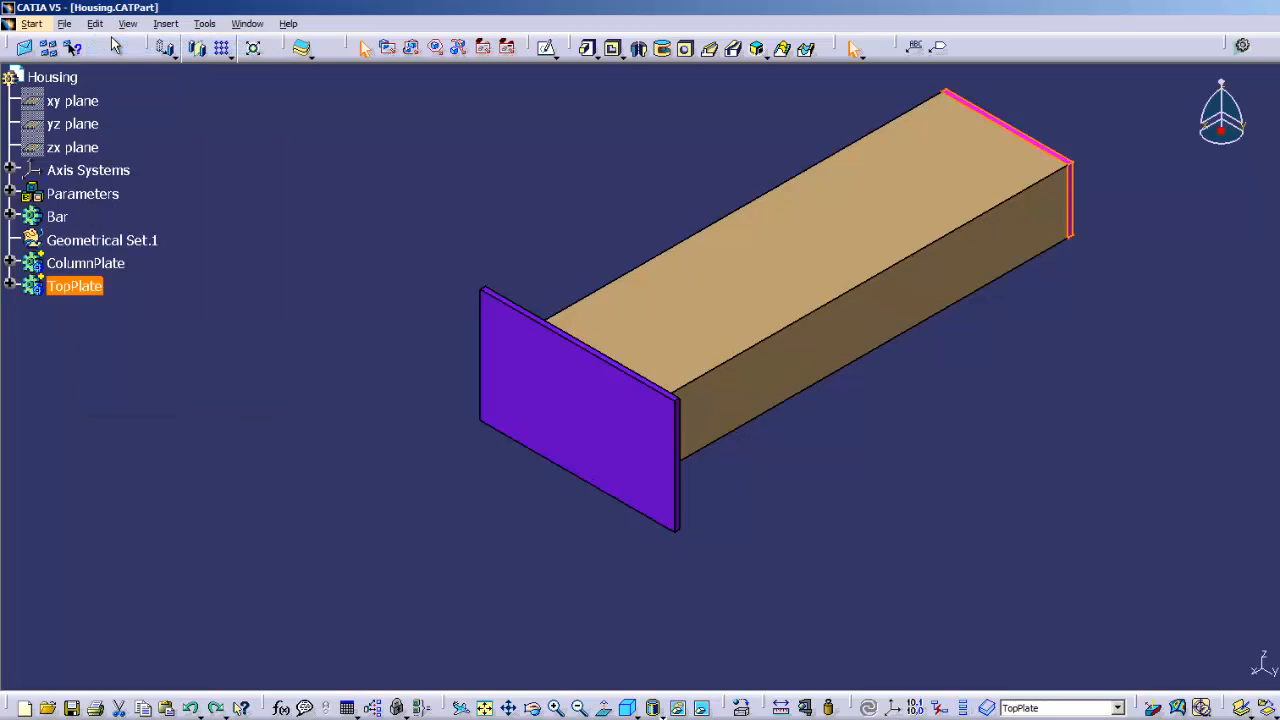
click(95, 24)
click(114, 45)
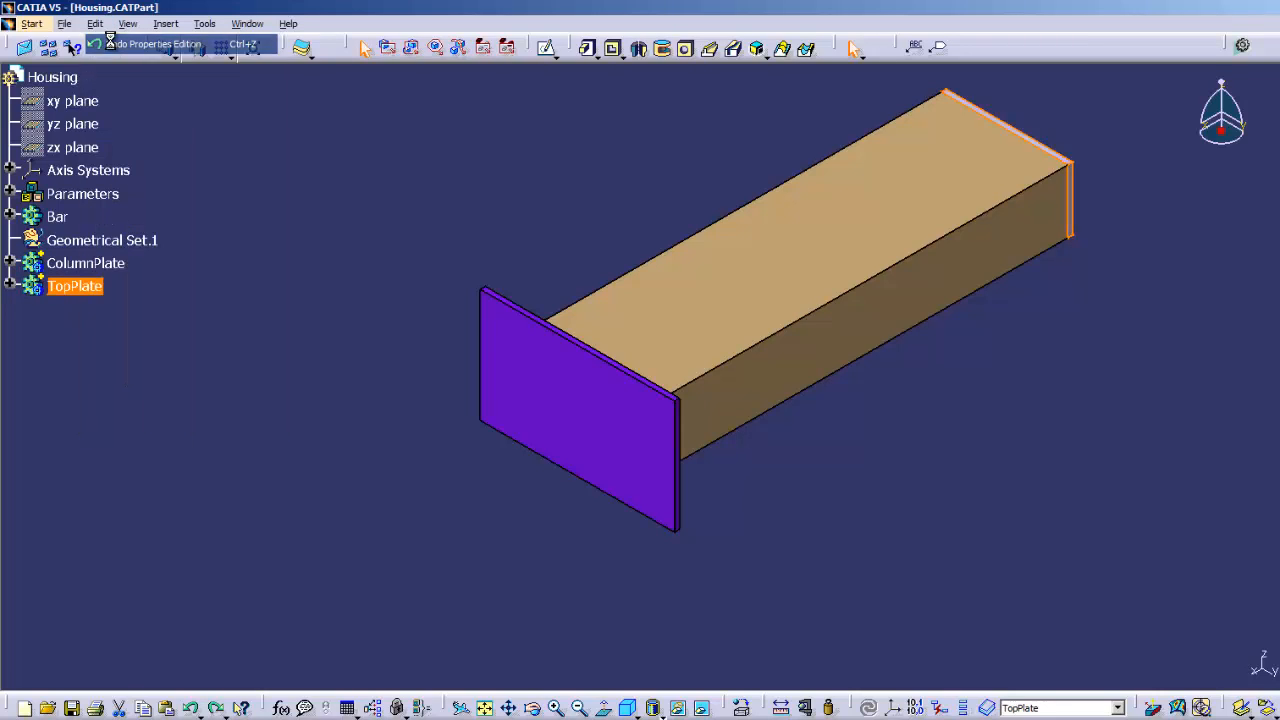
Undo the ColumnPlate body's purple fill color change
click(95, 24)
click(105, 44)
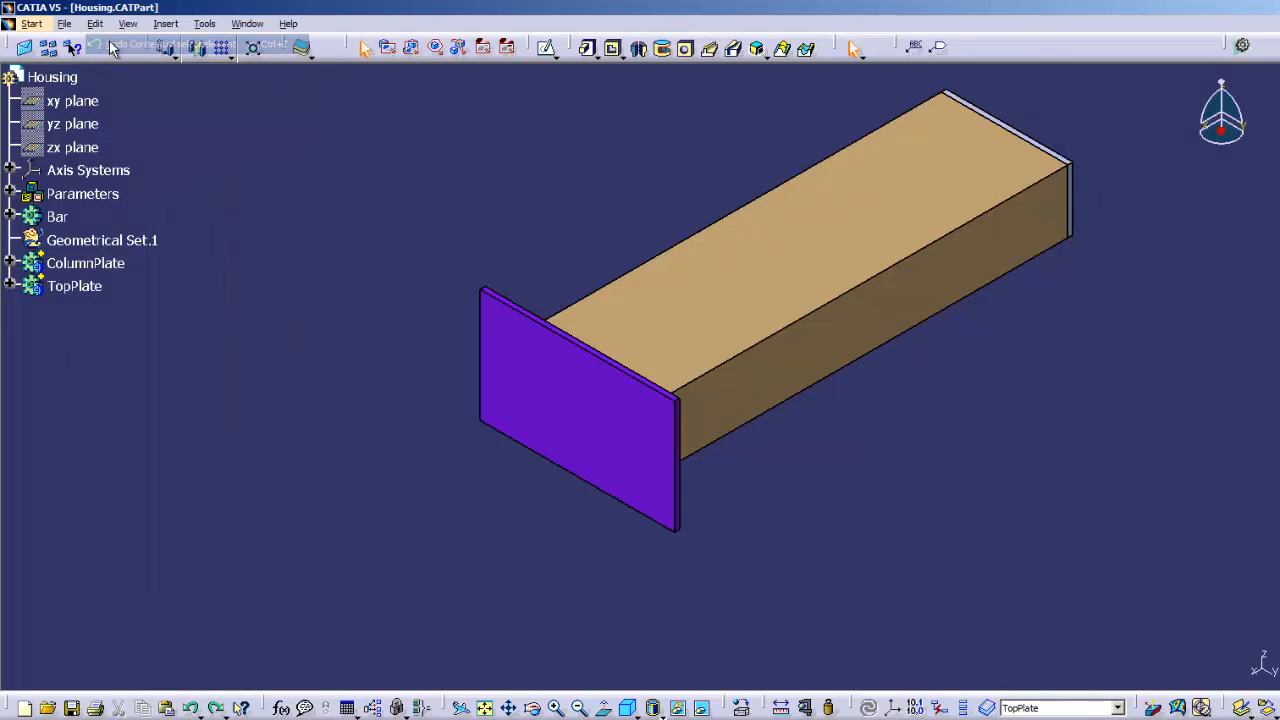
click(95, 24)
click(110, 47)
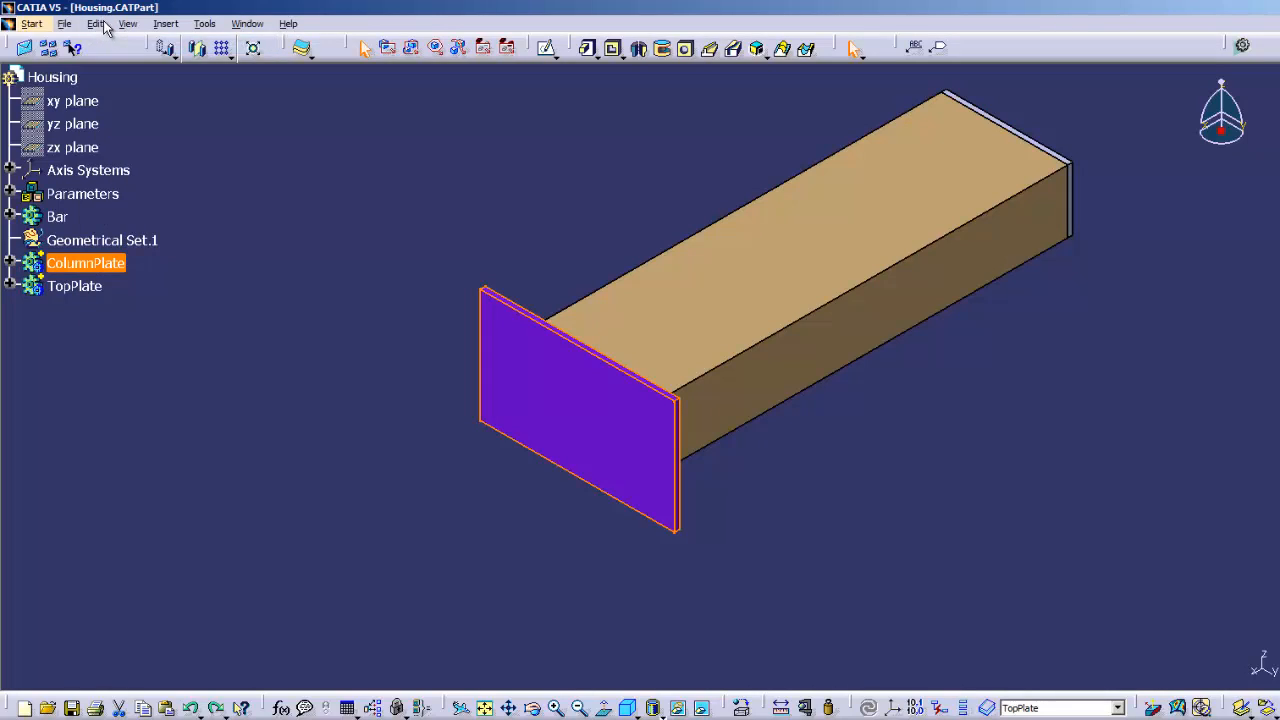
click(95, 24)
click(107, 44)
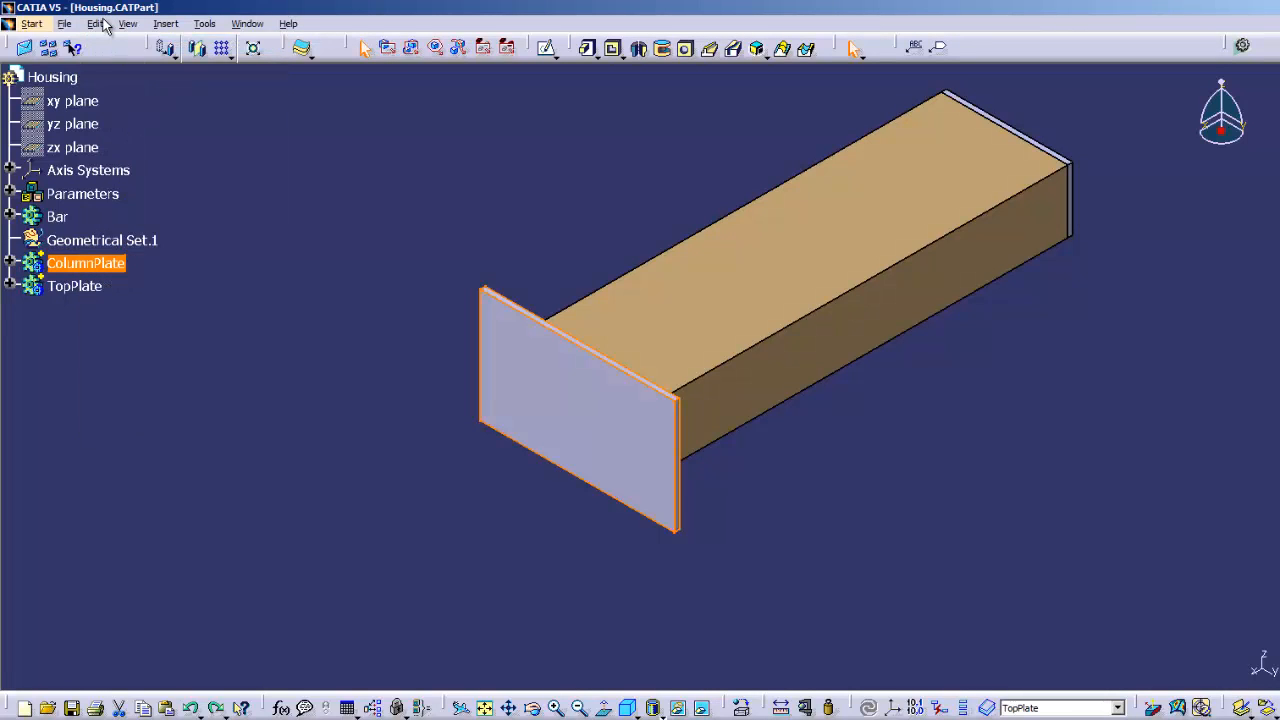
Undo the Bar body's tan fill color change and clear the selection
click(95, 24)
click(110, 42)
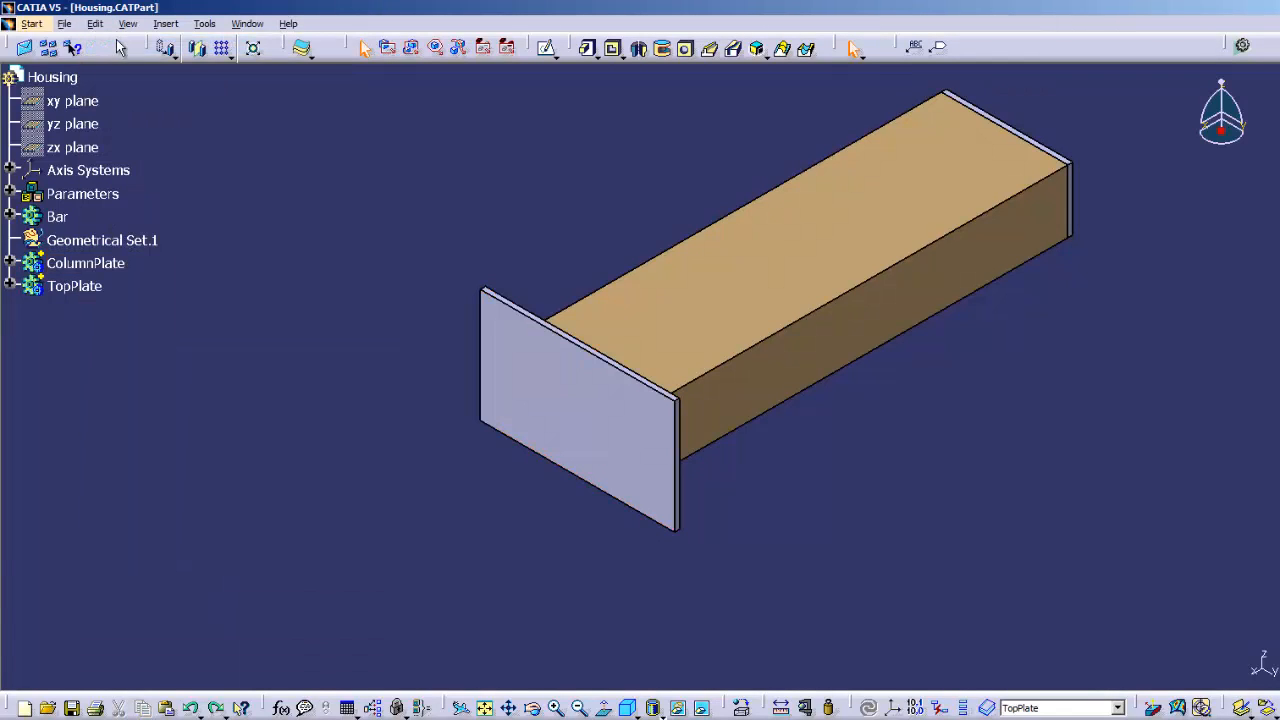
click(96, 24)
click(116, 45)
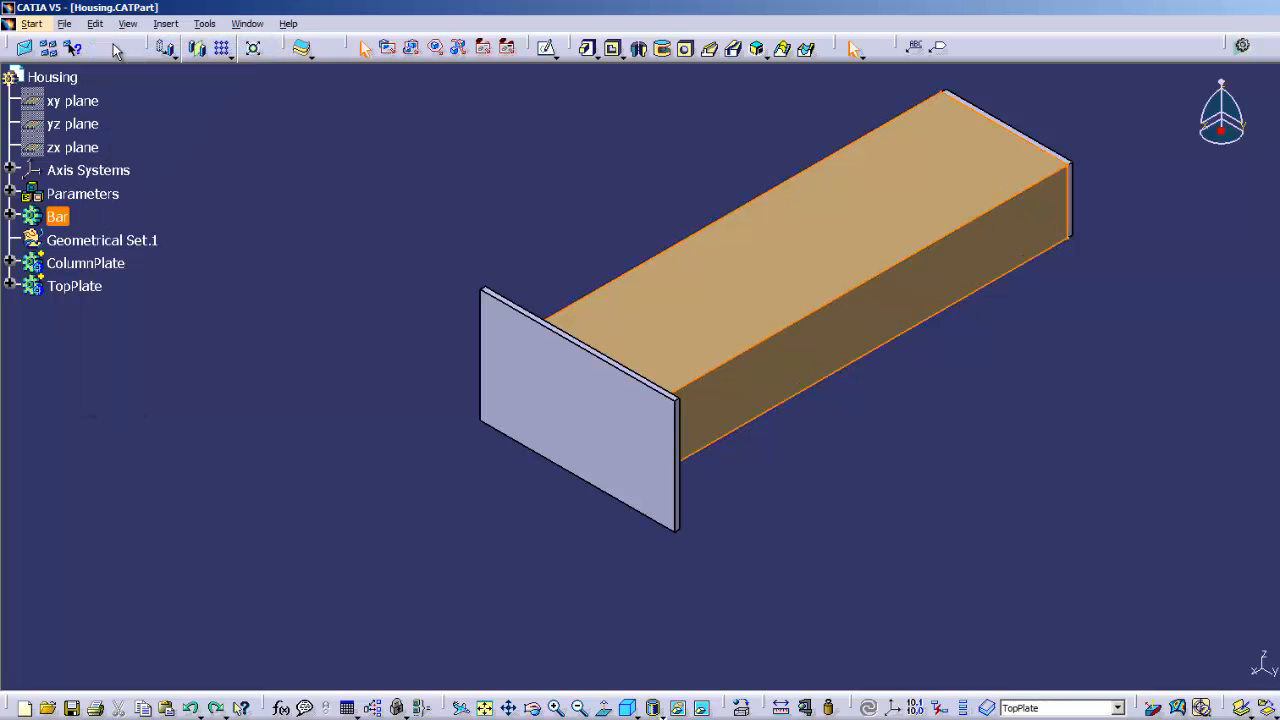
click(96, 24)
click(116, 45)
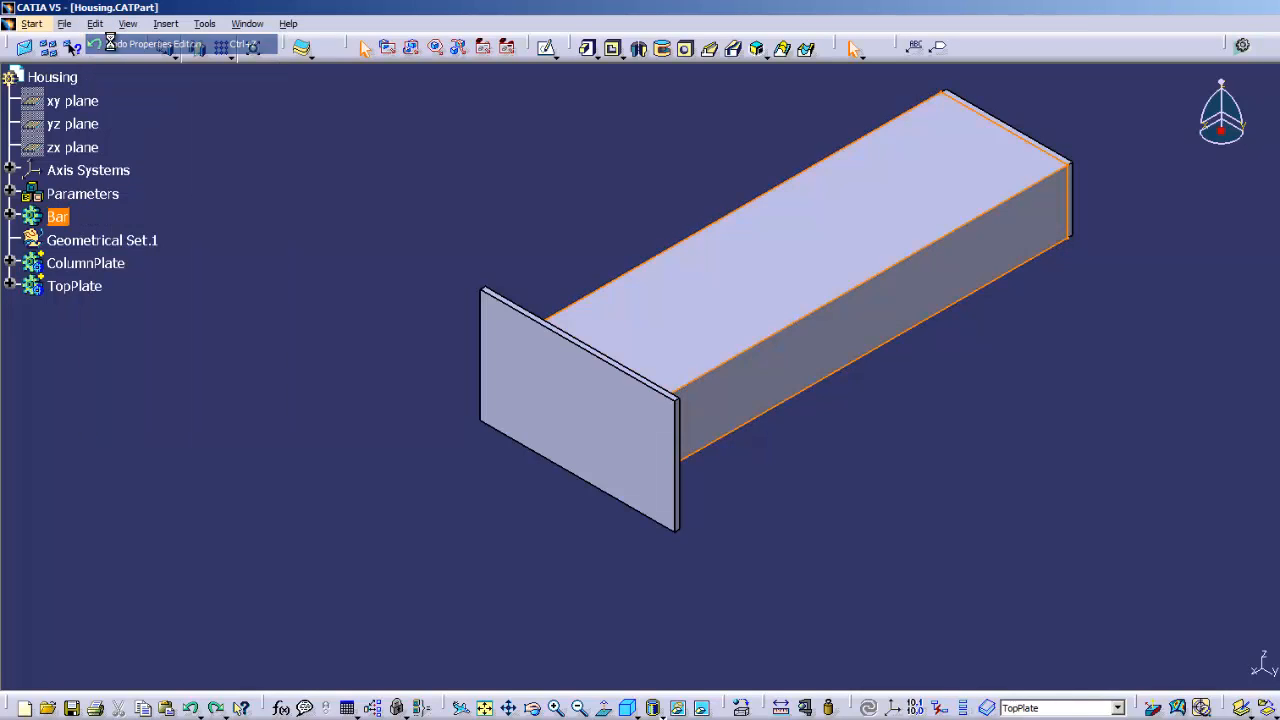
click(318, 267)
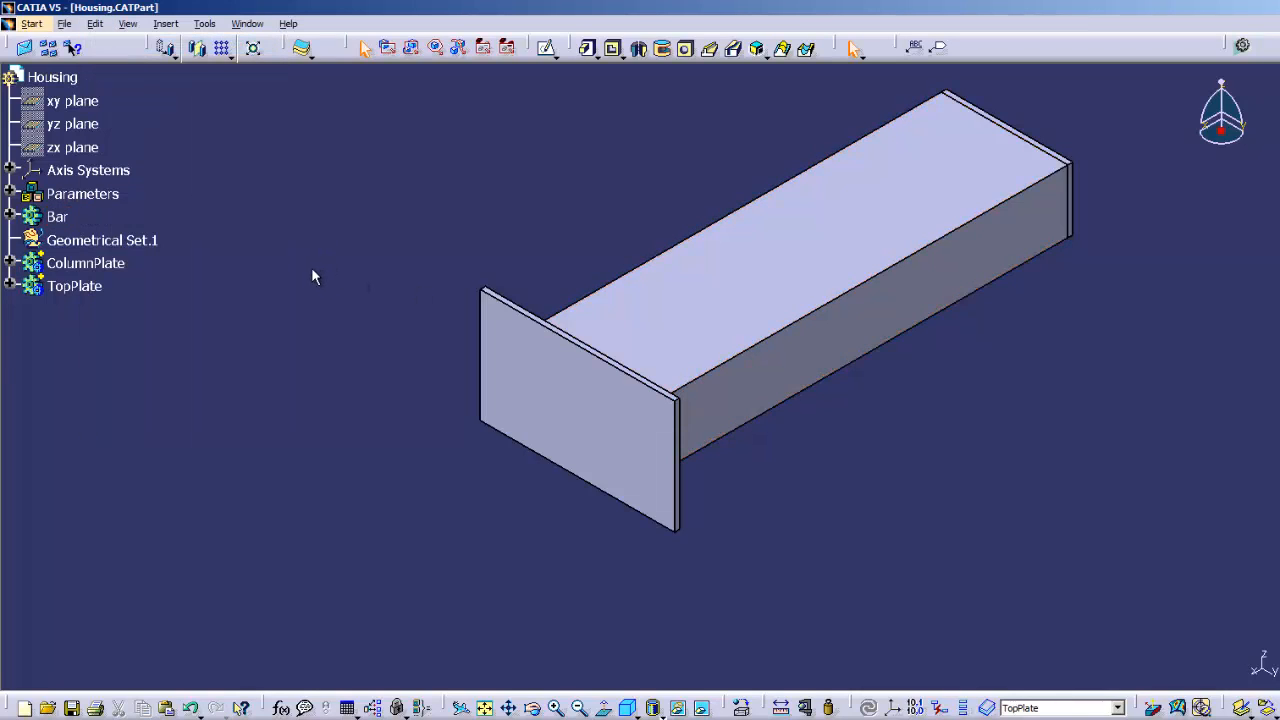
Set the Bar body's fill transparency to 255 in its graphic properties and inspect its interior
right_click(62, 220)
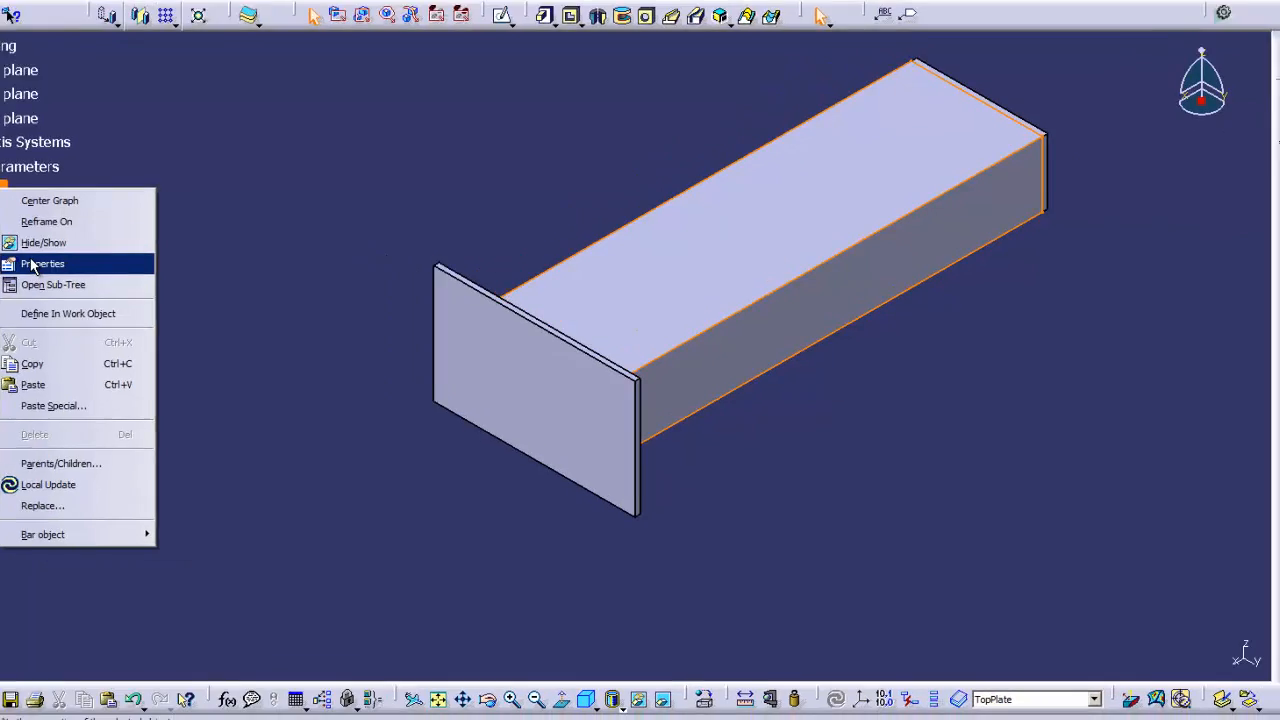
click(92, 288)
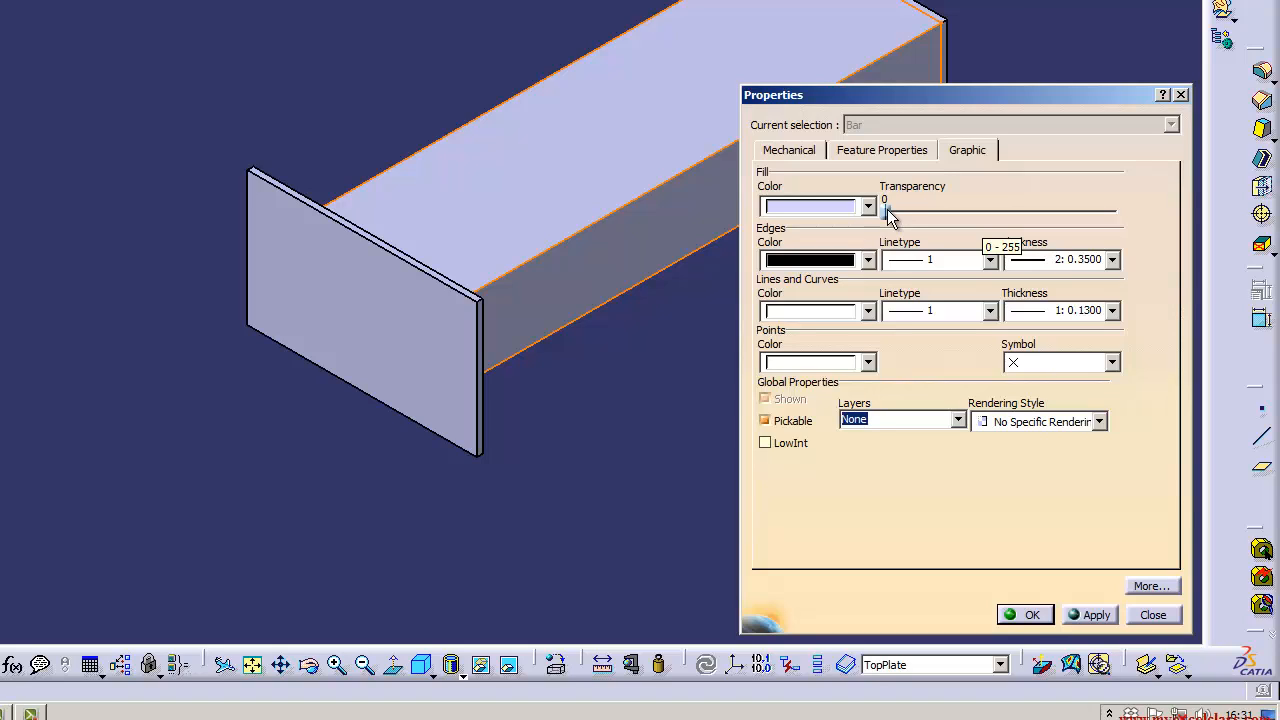
drag(887, 215, 1125, 214)
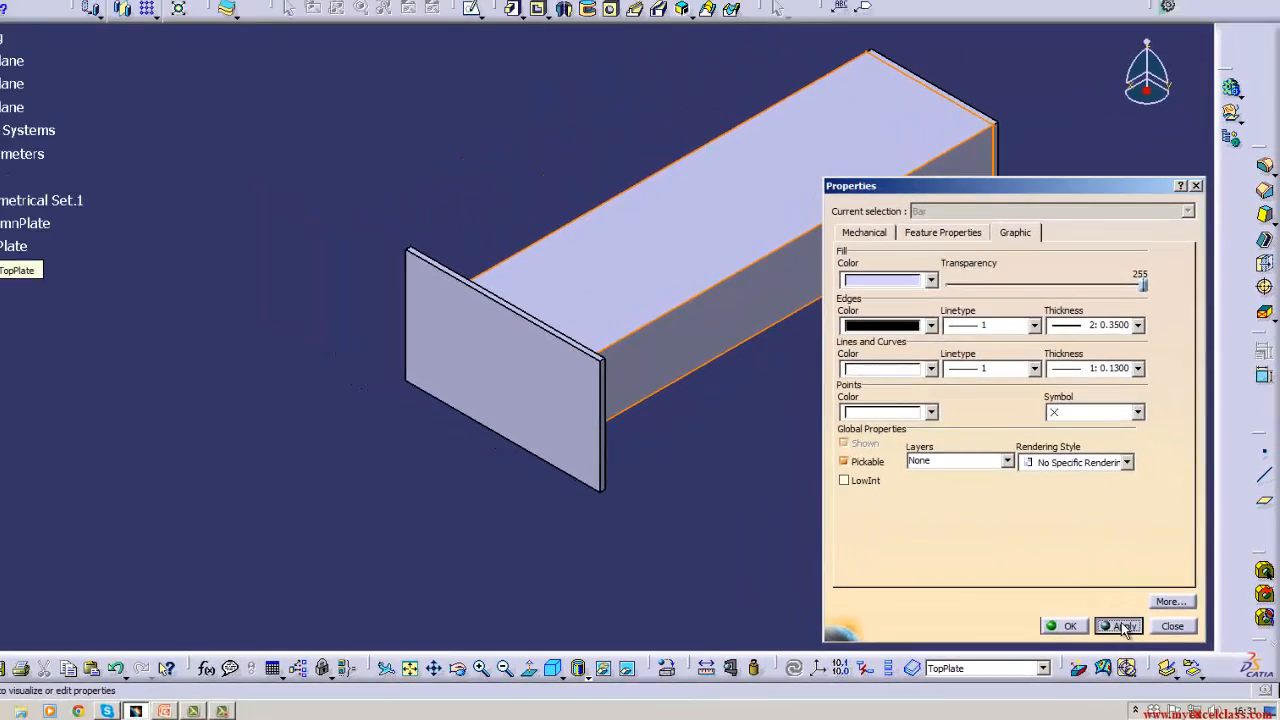
click(1105, 617)
click(1040, 618)
click(1009, 511)
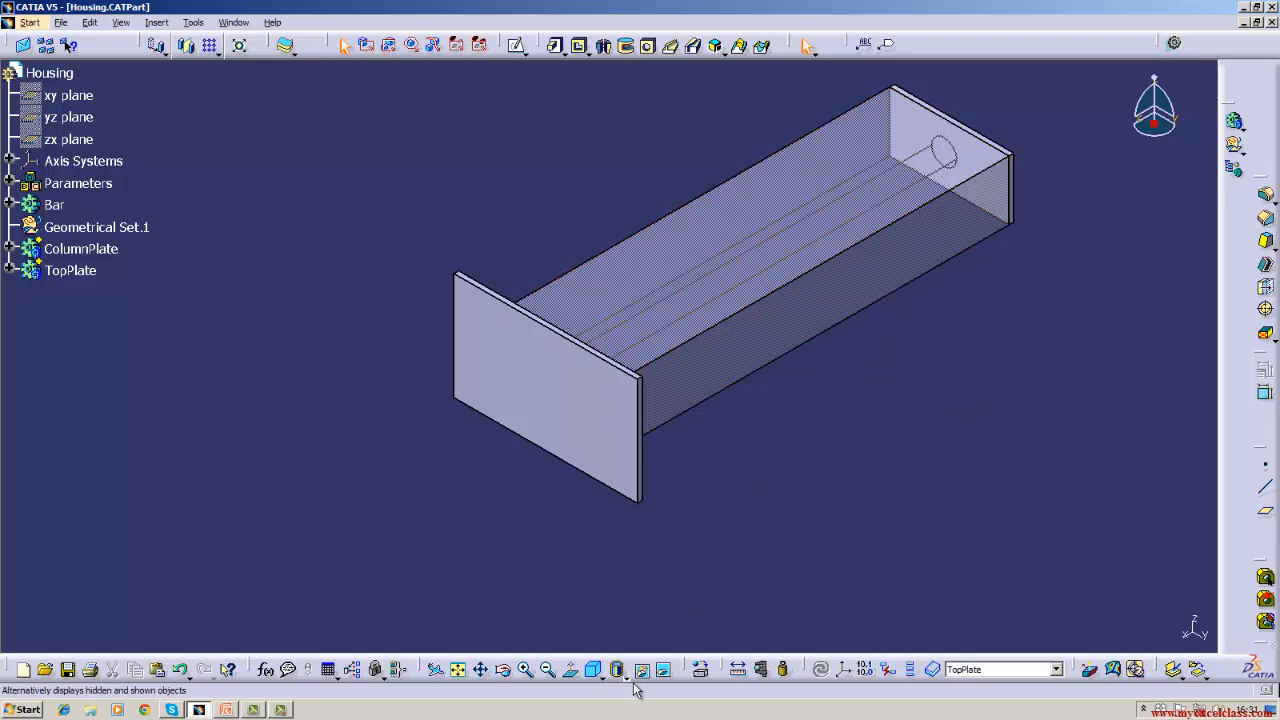
click(503, 669)
drag(760, 450, 764, 503)
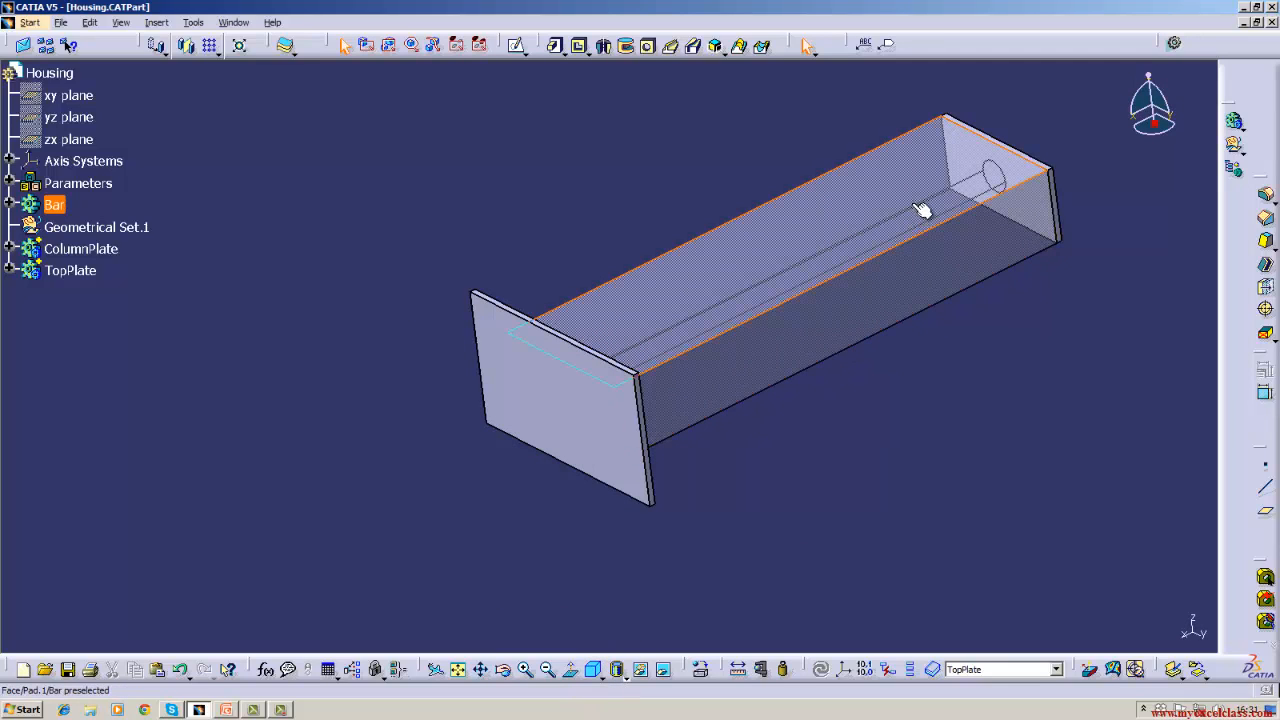
click(594, 671)
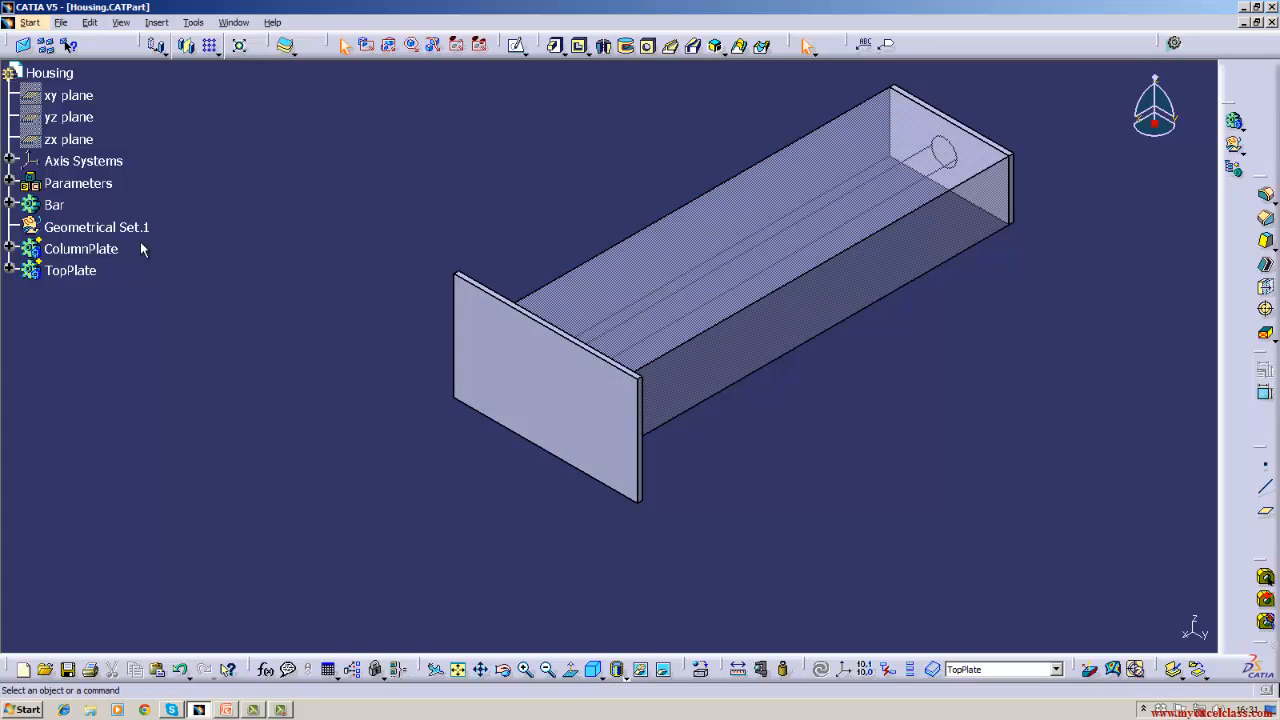
Set the ColumnPlate body's fill transparency to 241 in its graphic properties
right_click(106, 250)
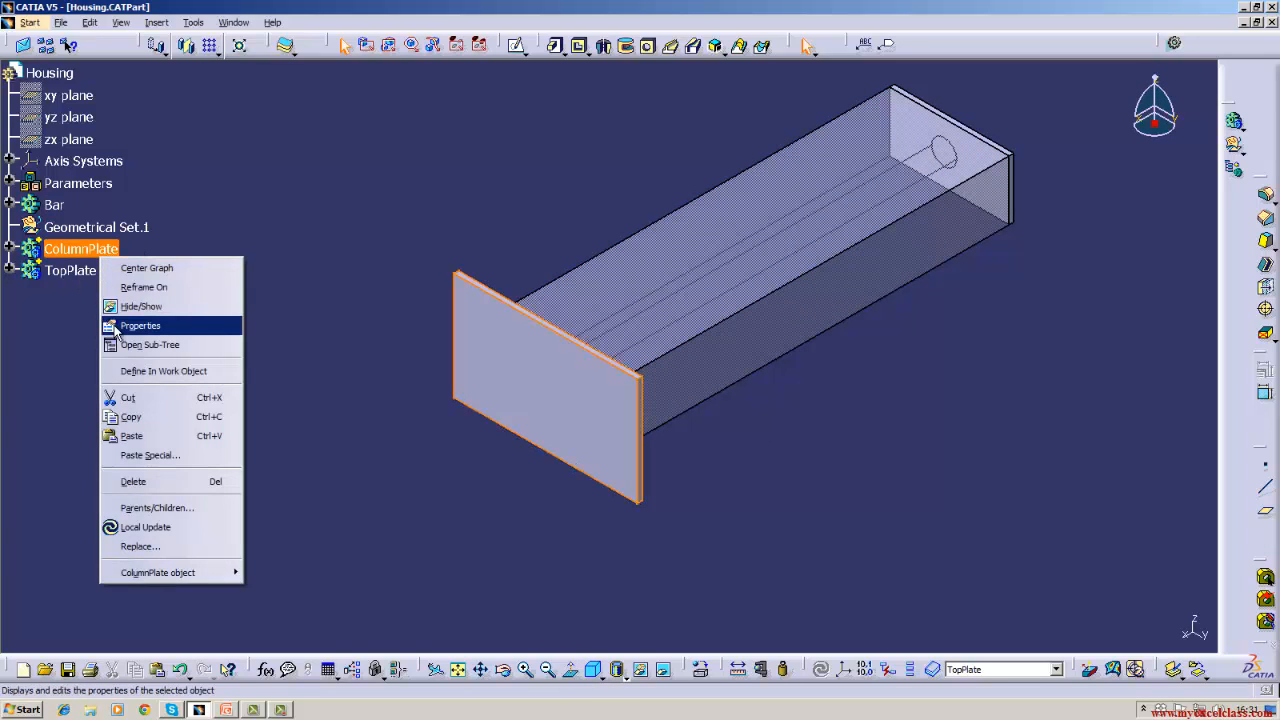
click(116, 328)
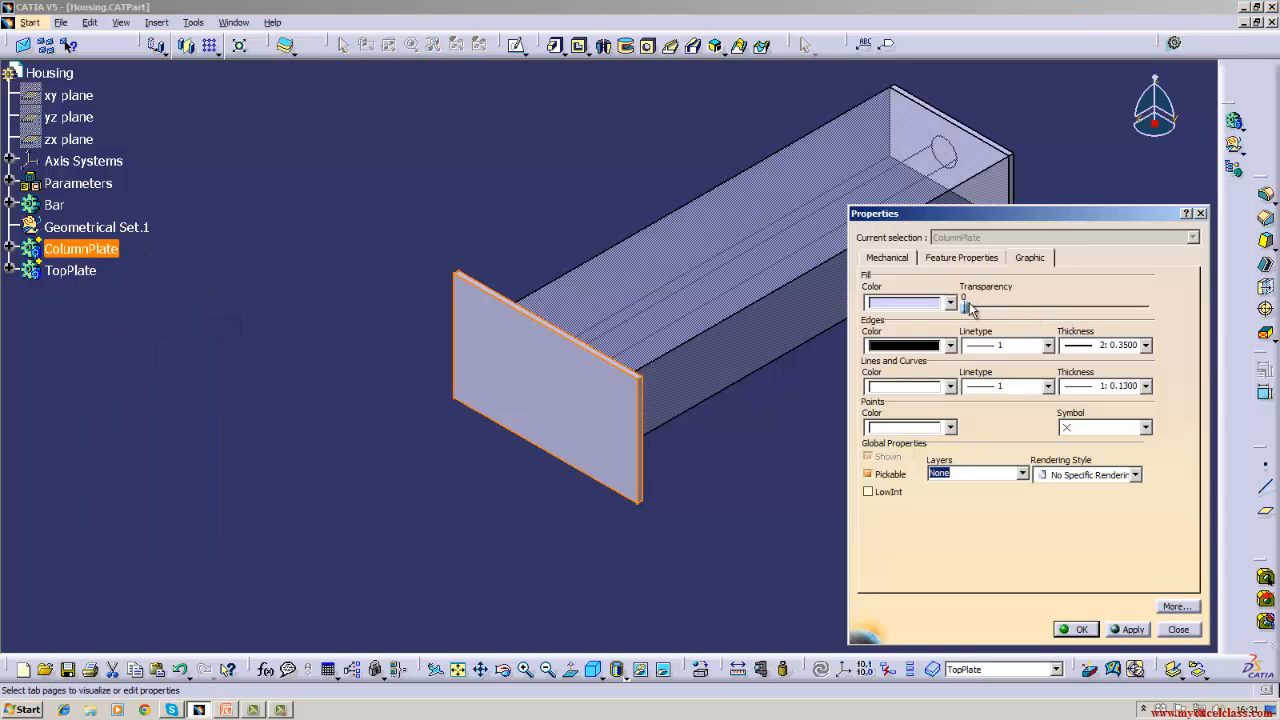
drag(968, 310, 1143, 312)
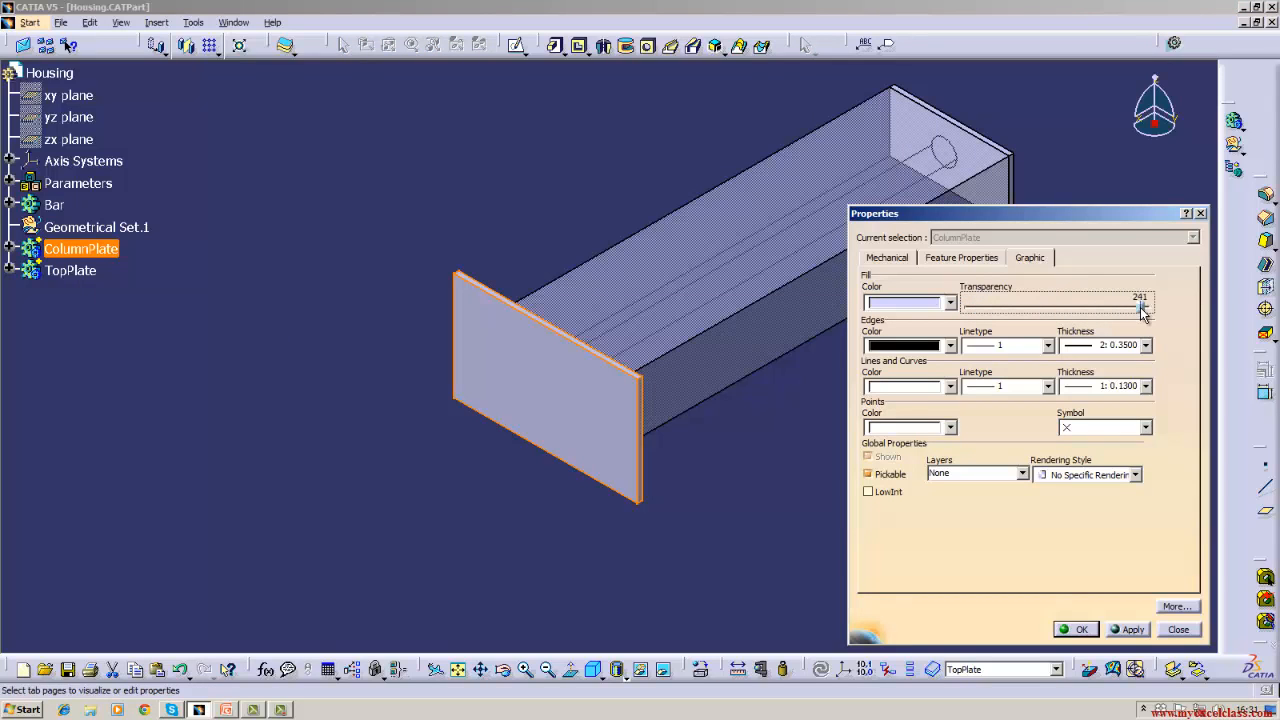
click(1133, 629)
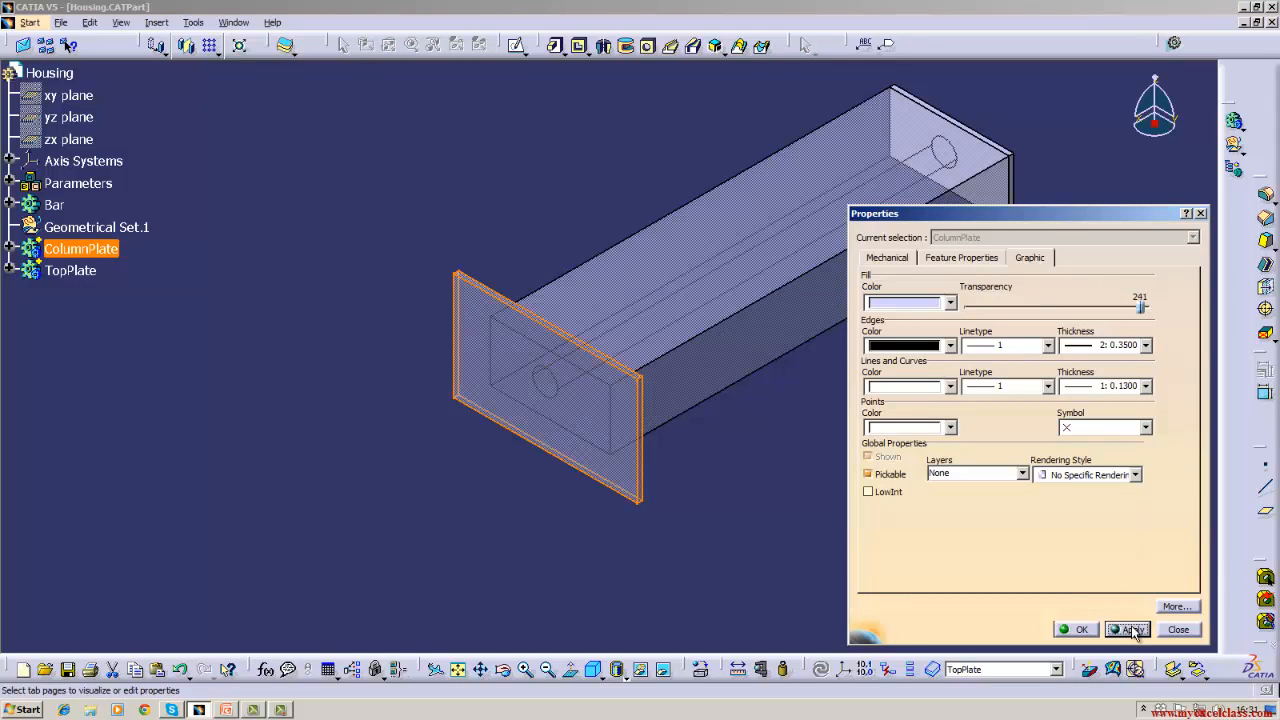
click(1073, 629)
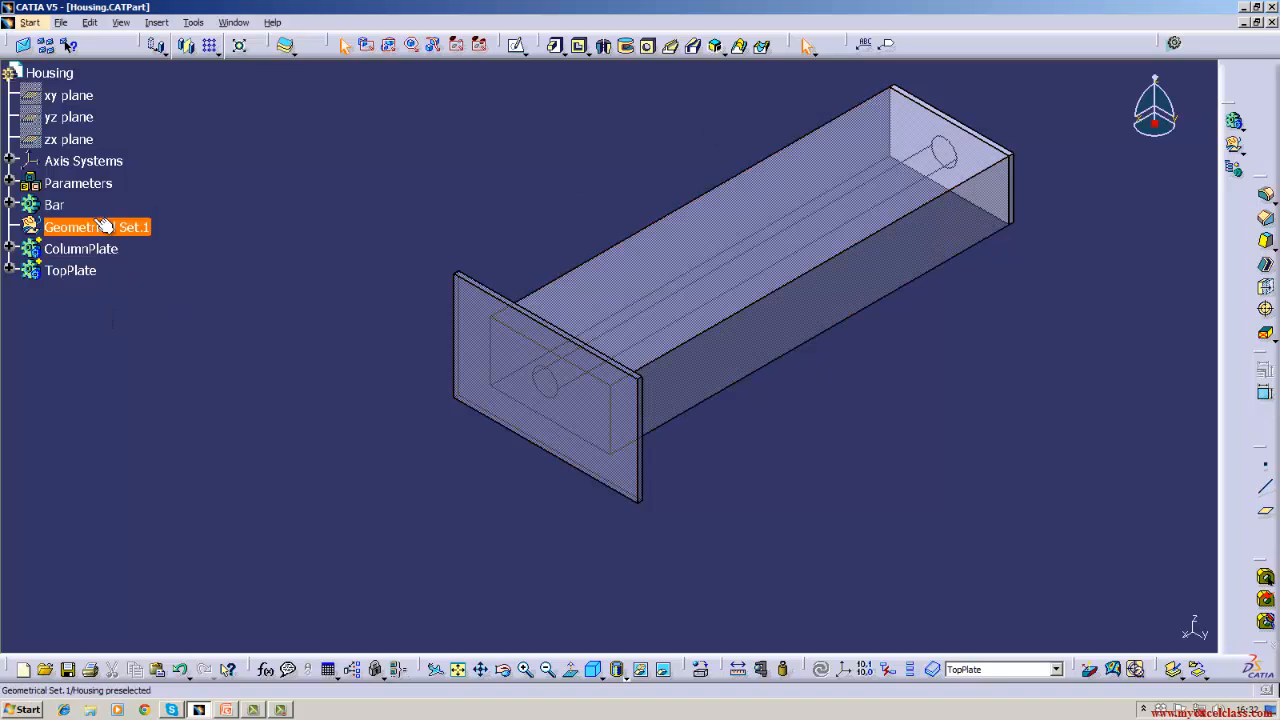
Set the Bar body's fill transparency back to 0 in its graphic properties
click(48, 204)
right_click(44, 202)
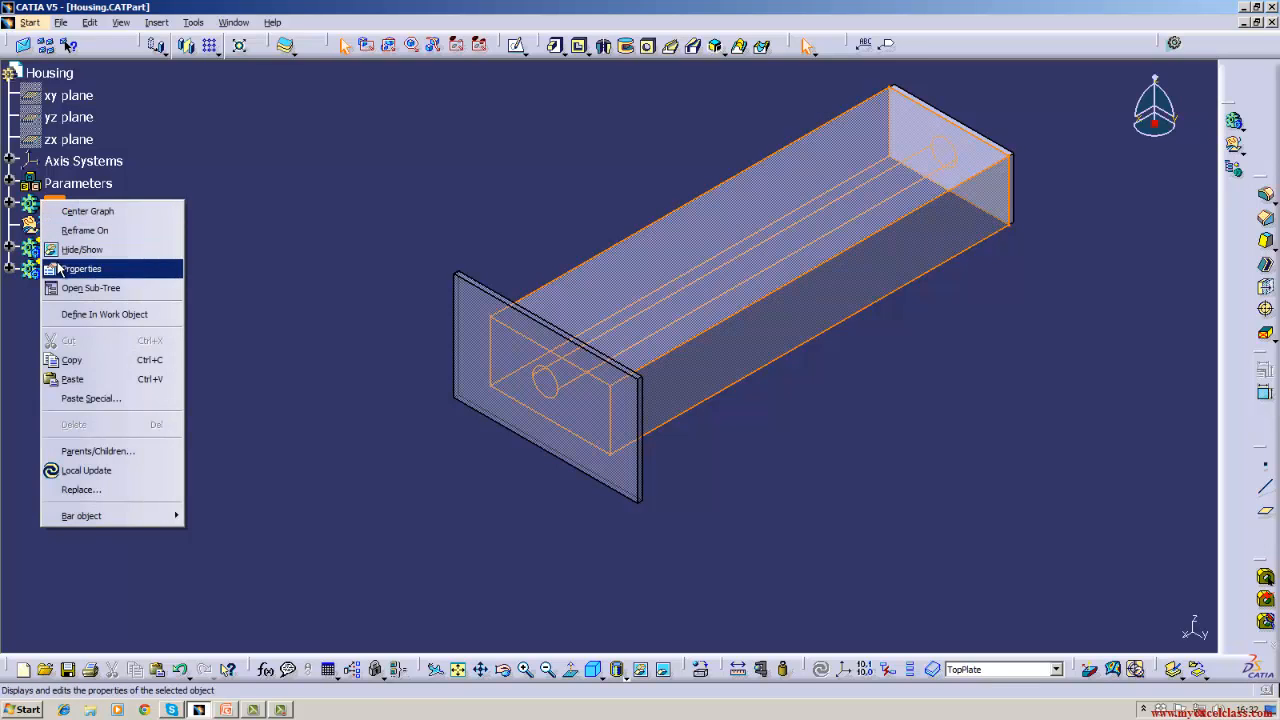
click(62, 269)
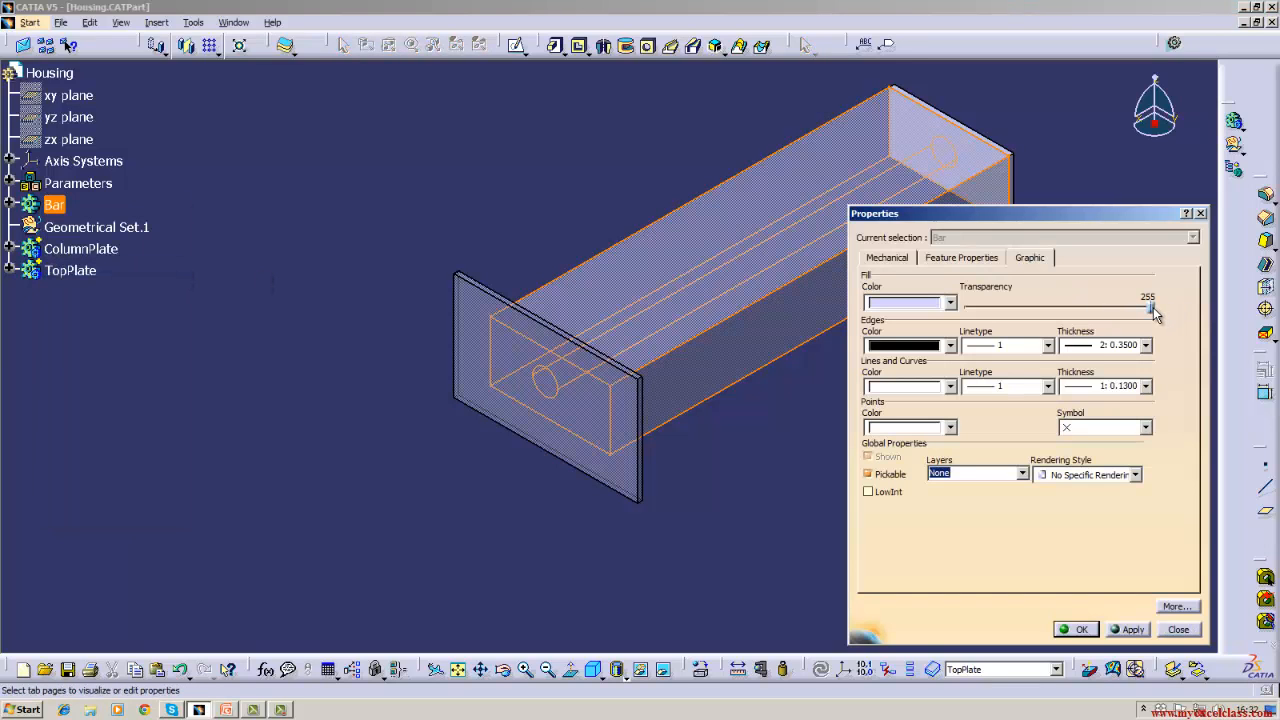
drag(1153, 313, 950, 322)
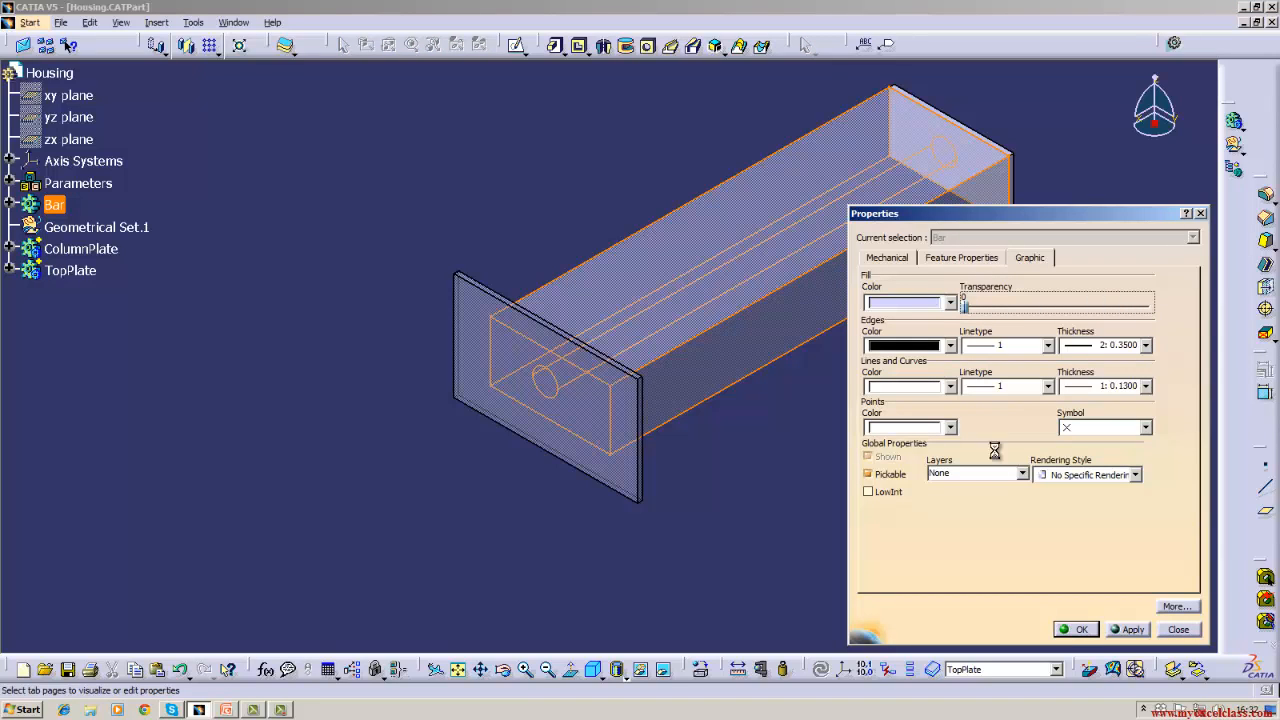
click(1133, 630)
click(1078, 630)
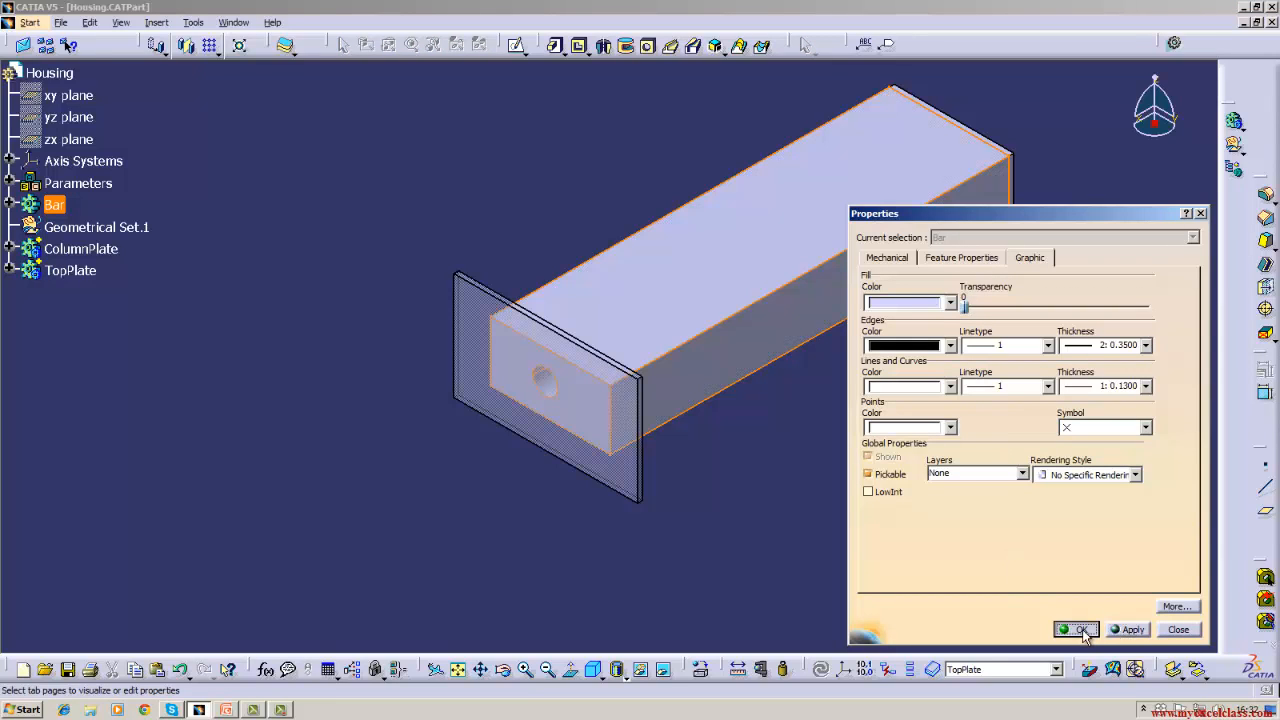
Reset the ColumnPlate body's fill transparency to 0 and clear the selection
click(88, 249)
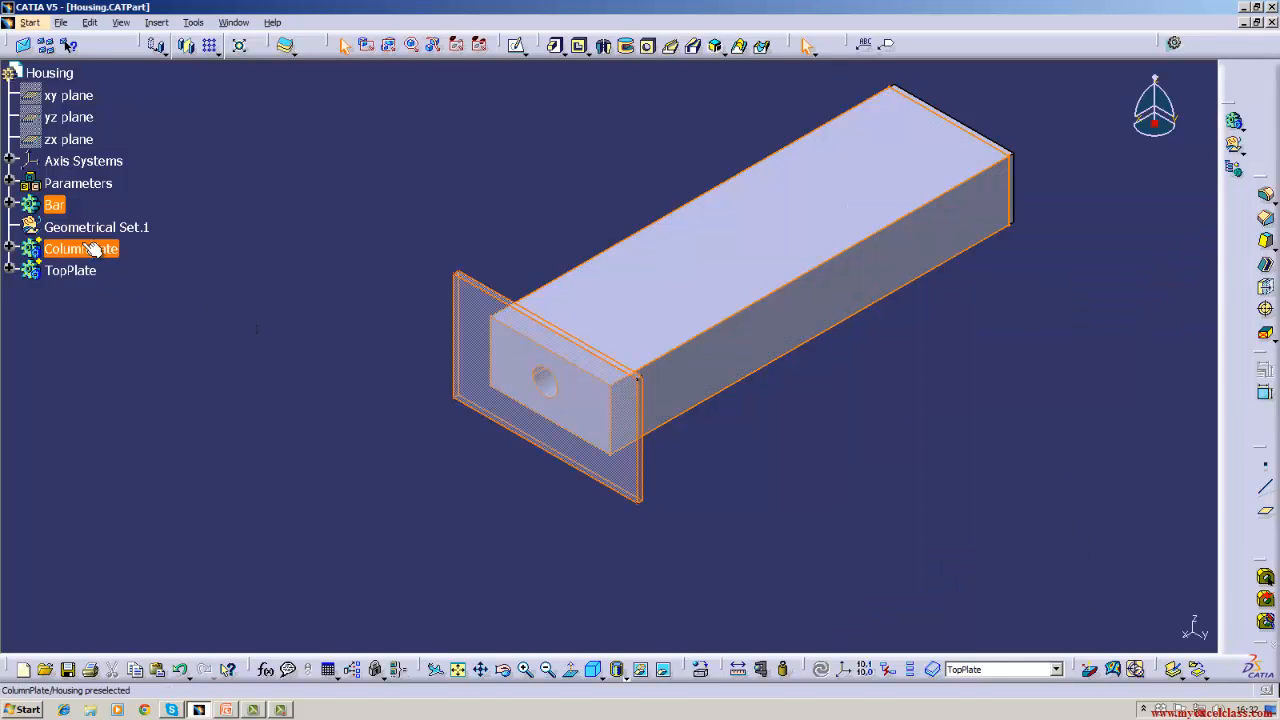
right_click(88, 250)
click(122, 309)
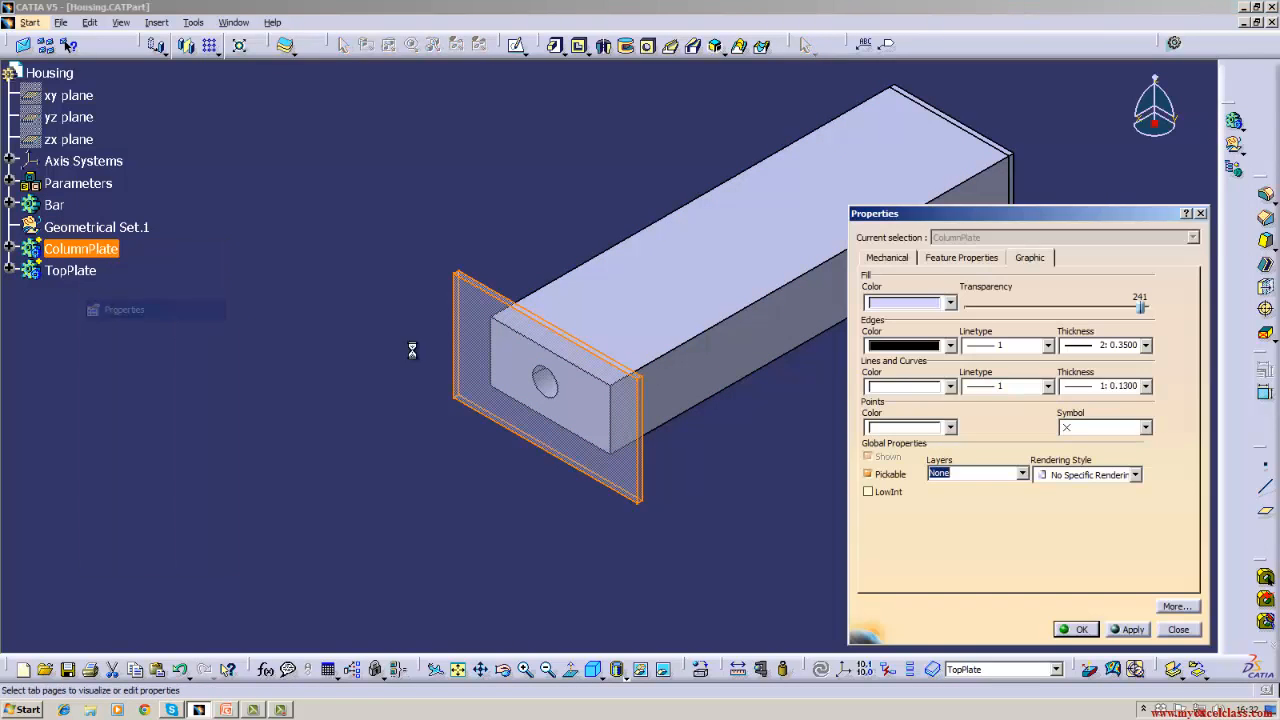
drag(1145, 313, 962, 310)
click(1130, 629)
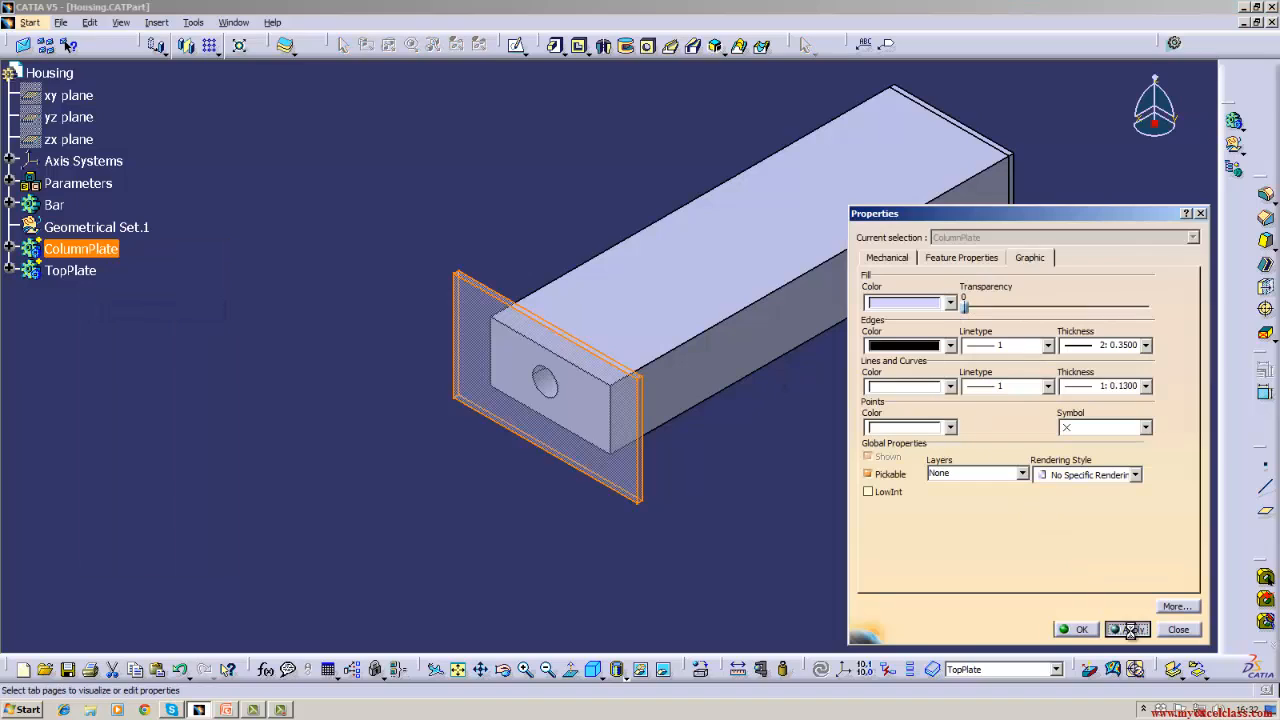
click(1078, 629)
click(999, 529)
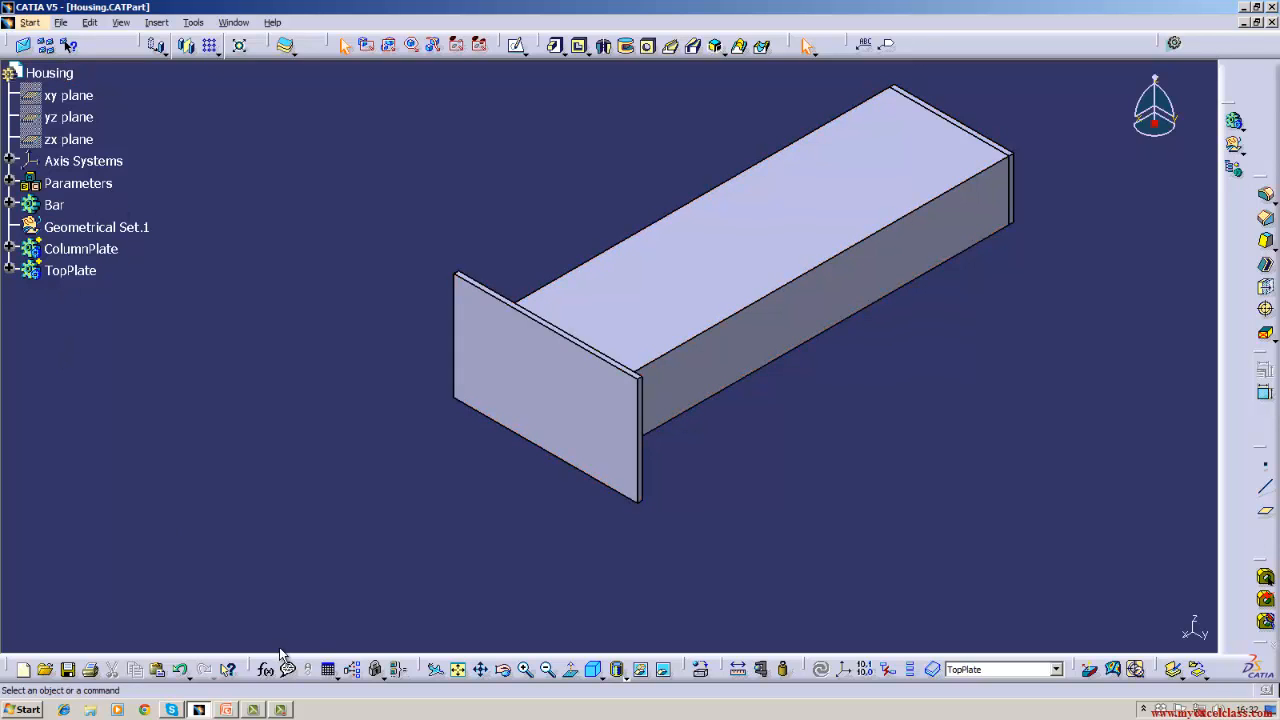
click(281, 710)
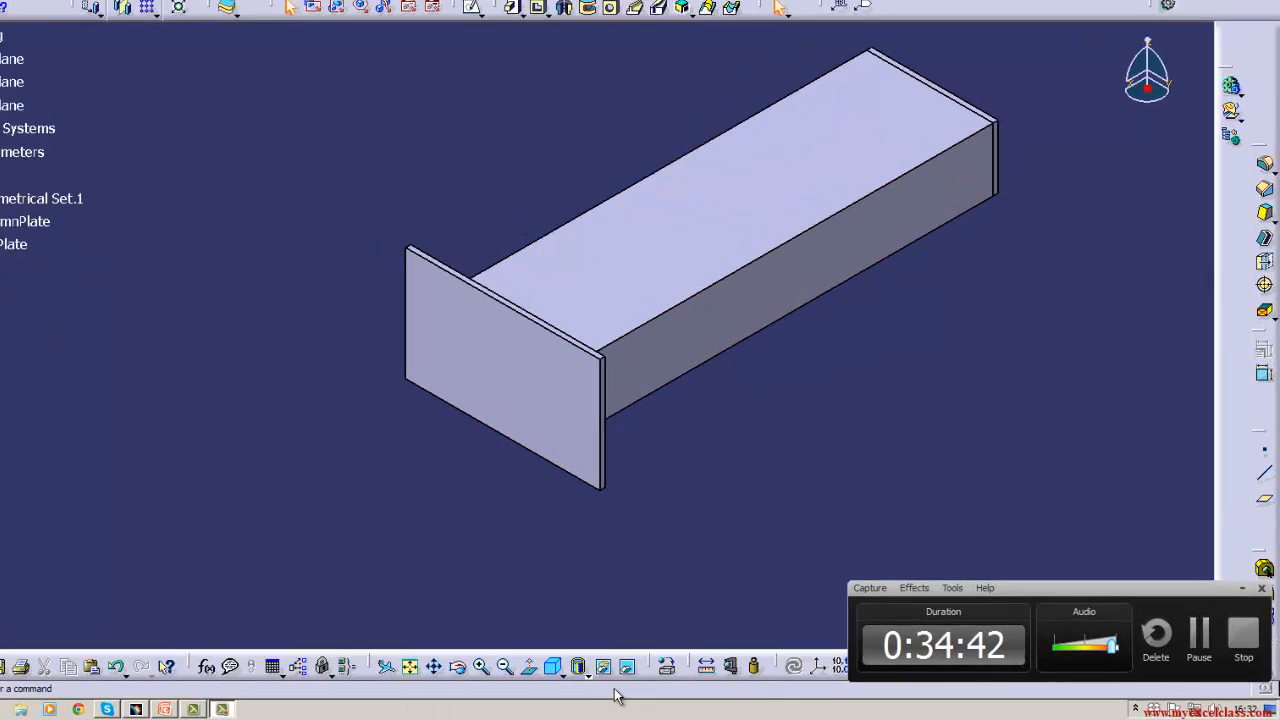